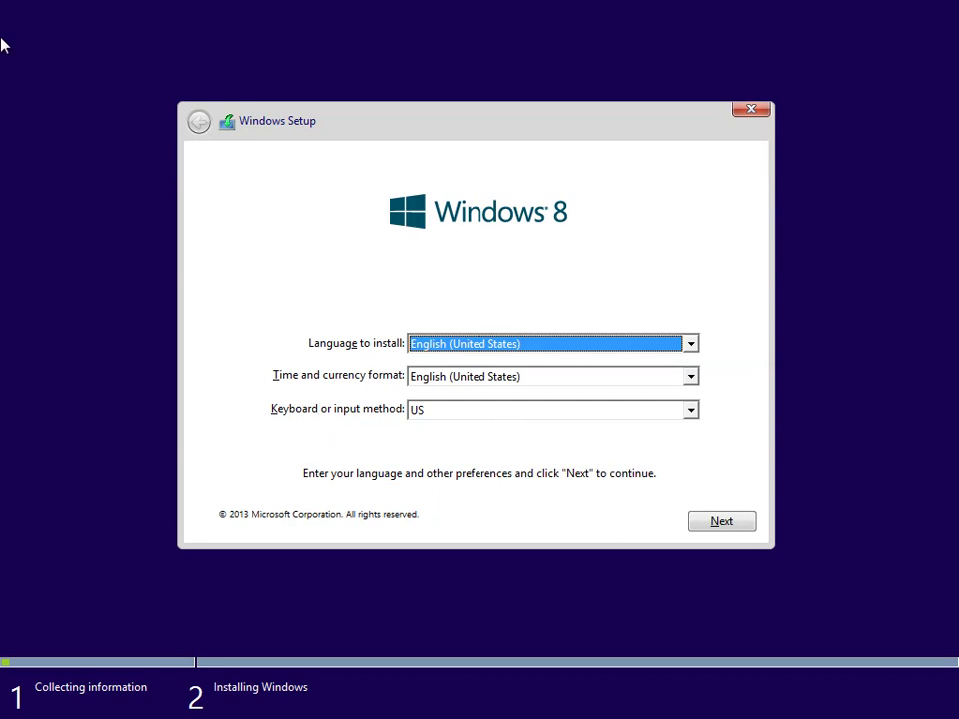
Start the Windows 8.1 Pro installation with English (United States) and the US keyboard, accepting the license terms
{"action": "left_click", "coordinate": [727, 522]}
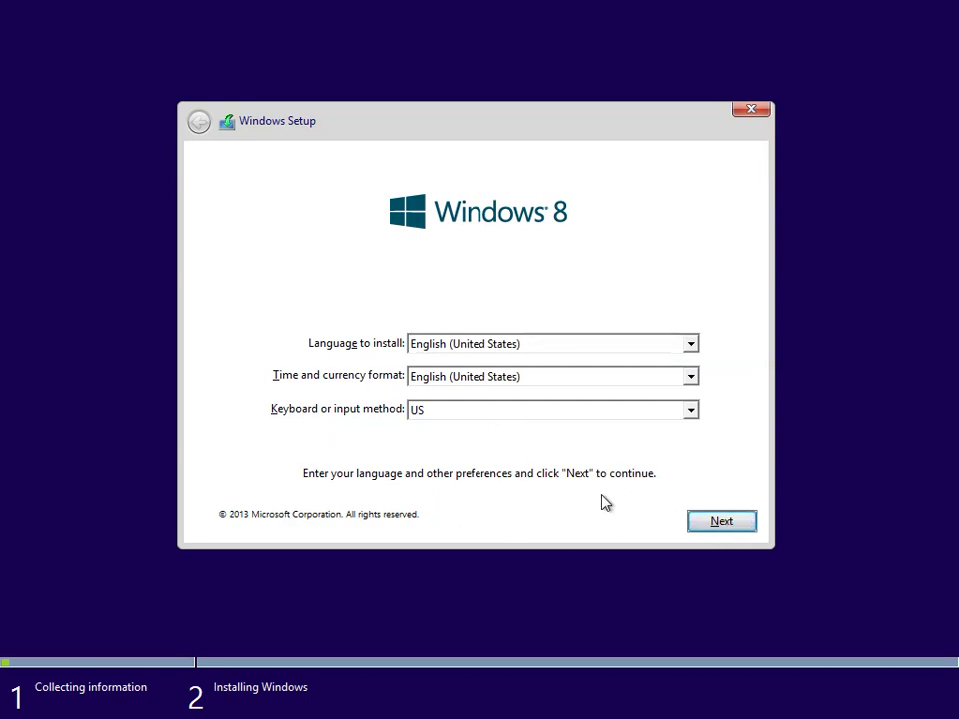
{"action": "left_click", "coordinate": [705, 530]}
{"action": "left_click", "coordinate": [270, 481]}
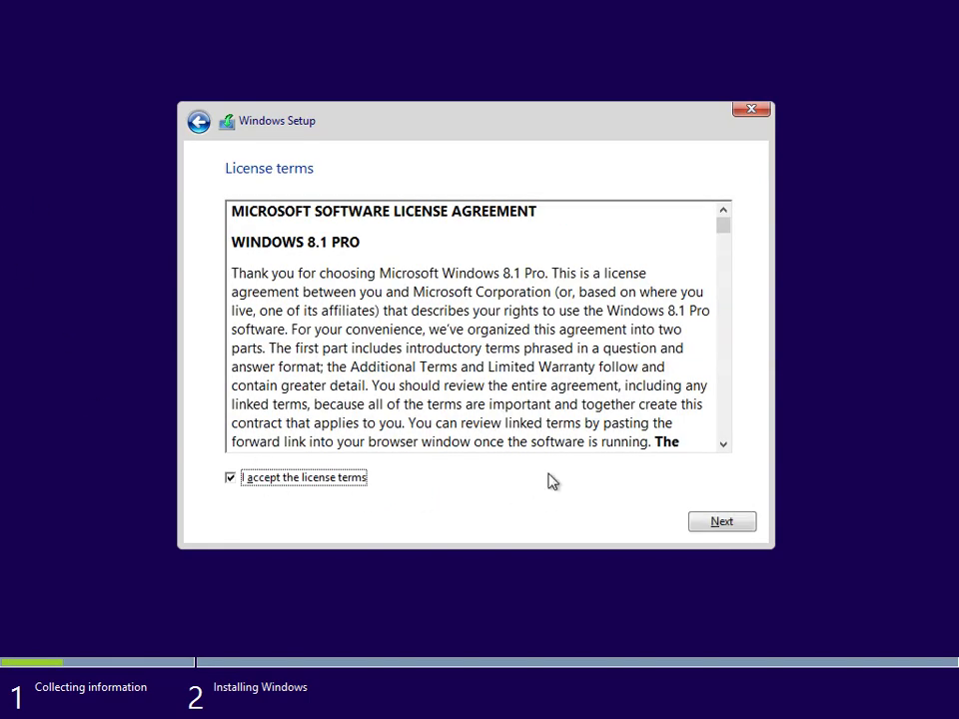
{"action": "left_click", "coordinate": [711, 523]}
{"action": "left_click", "coordinate": [705, 520]}
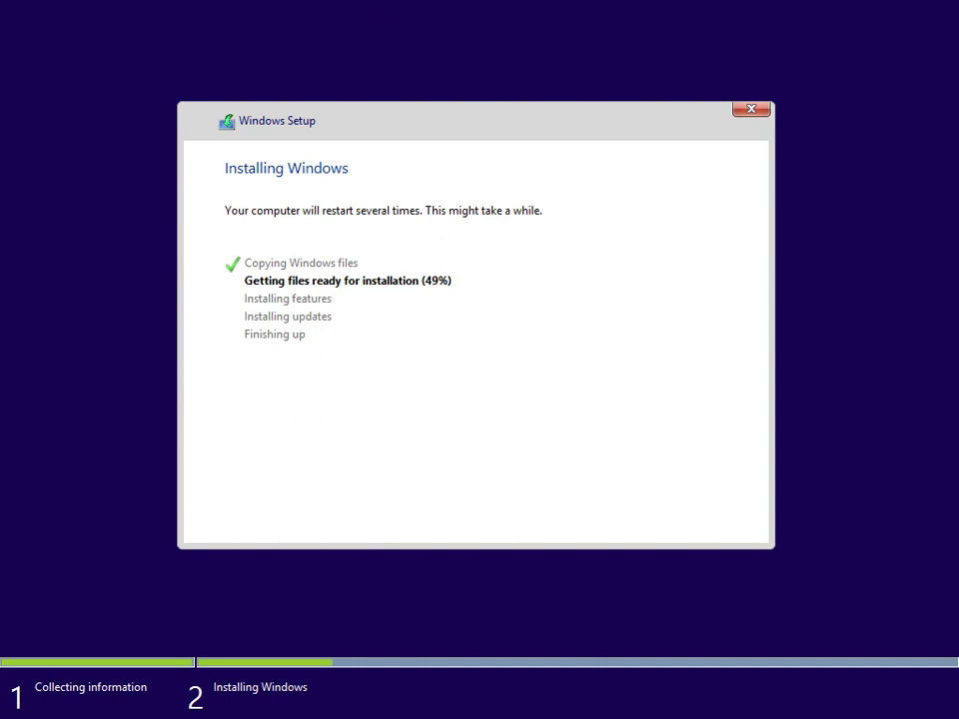
{"action": "key", "text": "alt+Tab"}
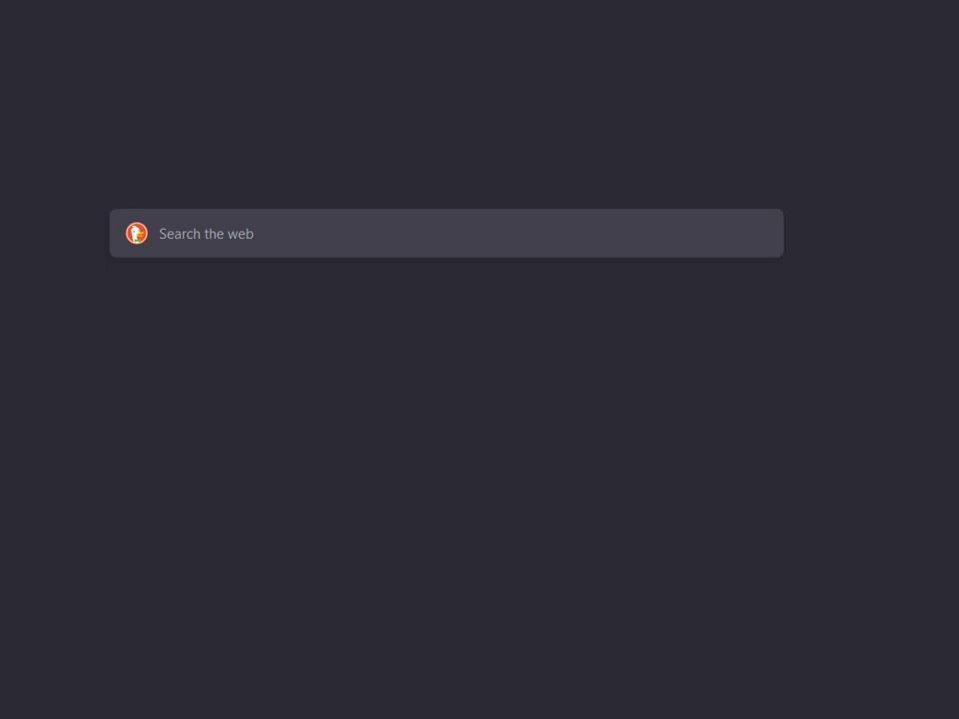
{"action": "key", "text": "alt+Tab"}
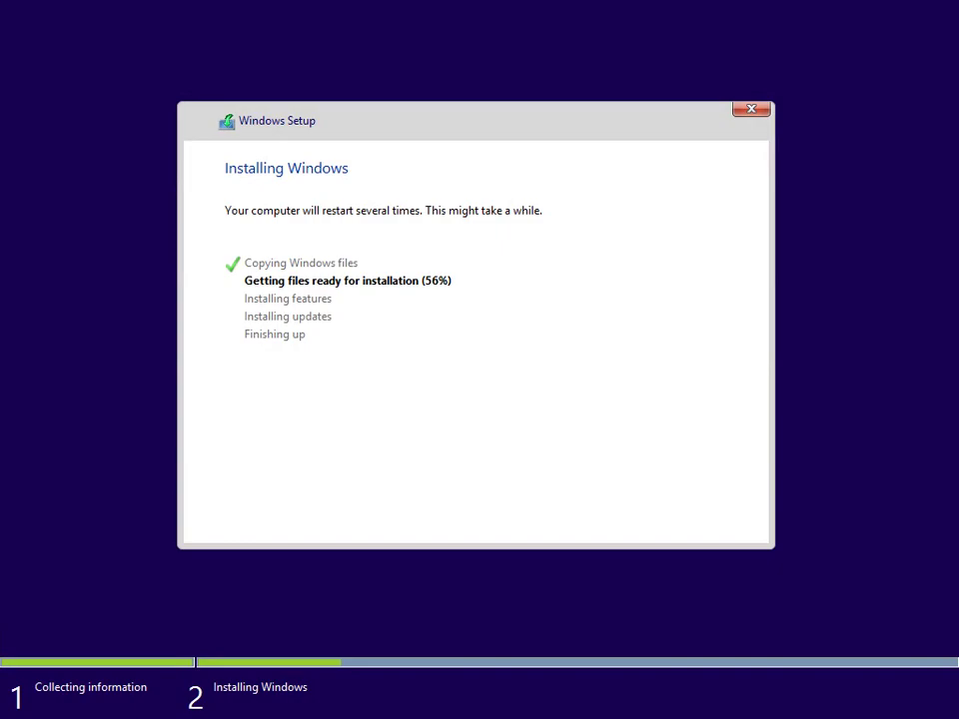
{"action": "key", "text": "alt+Tab"}
{"action": "key", "text": "alt+Tab"}
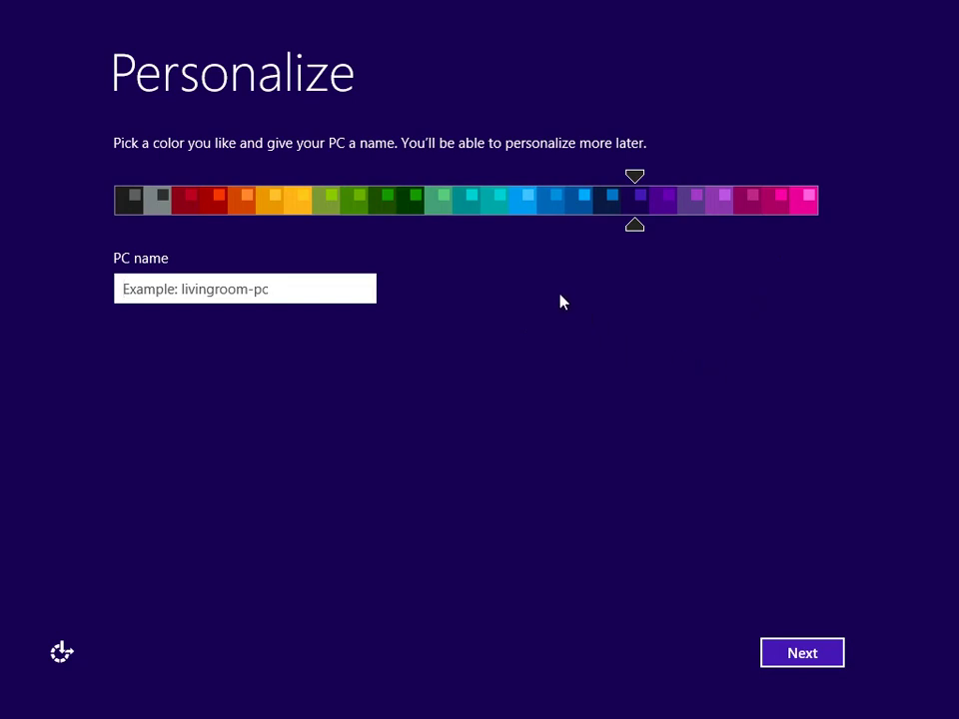
Name the PC jihodfhusf, keeping the default color, and continue to the settings page
{"action": "type", "text": "jihodfhusfdyhgufsd"}
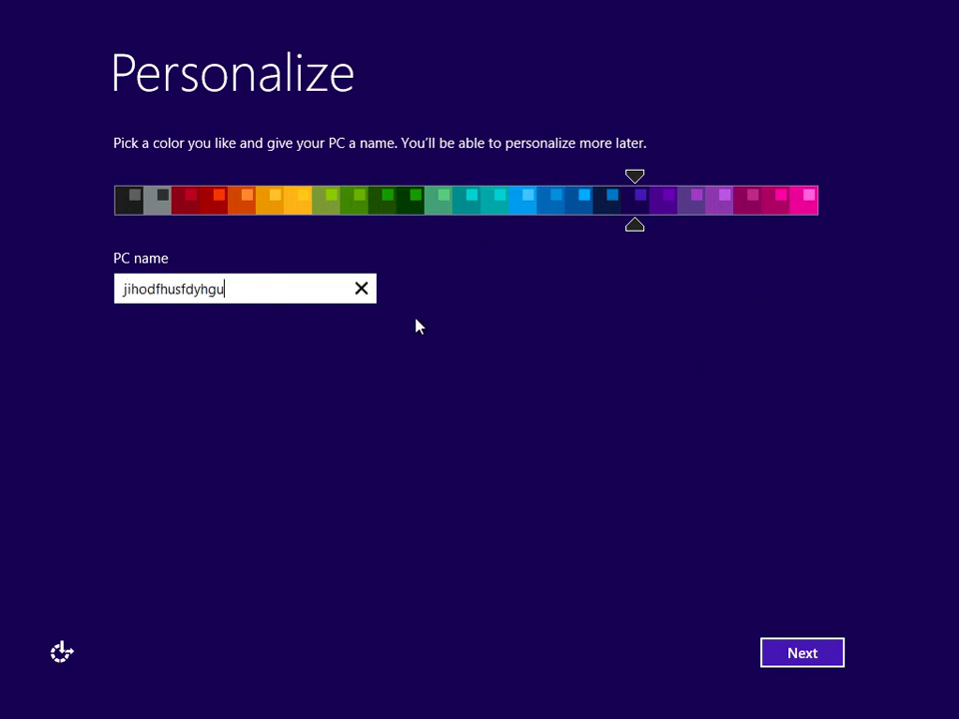
{"action": "left_click", "coordinate": [793, 647]}
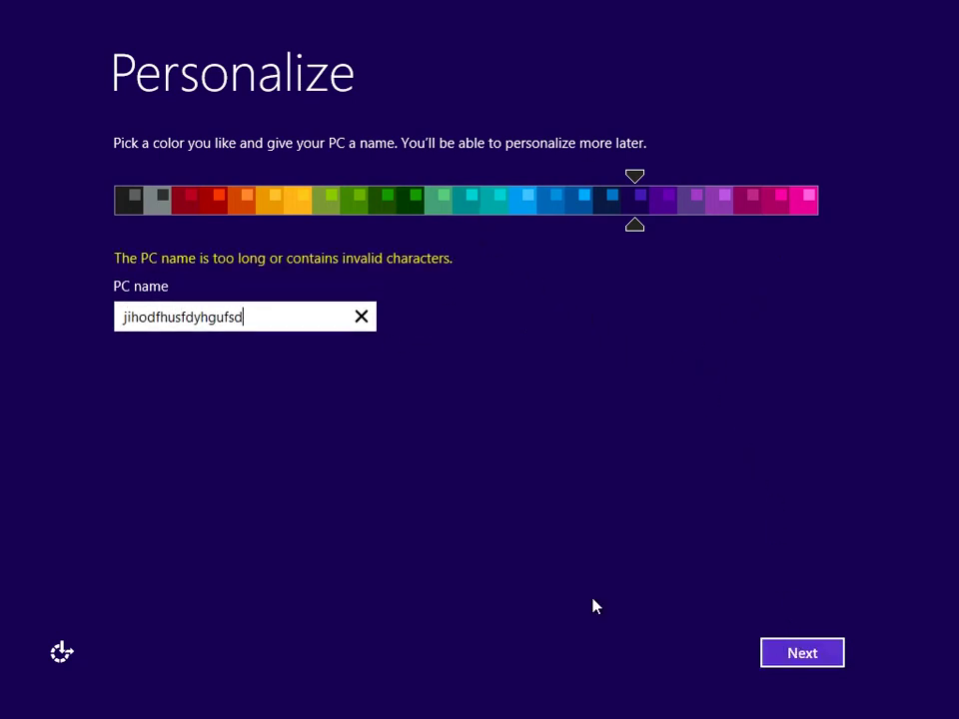
{"action": "key", "text": "BackSpace"}
{"action": "key", "text": "BackSpace"}
{"action": "key", "text": "BackSpace"}
{"action": "key", "text": "BackSpace"}
{"action": "key", "text": "BackSpace"}
{"action": "key", "text": "BackSpace"}
{"action": "key", "text": "BackSpace"}
{"action": "key", "text": "BackSpace"}
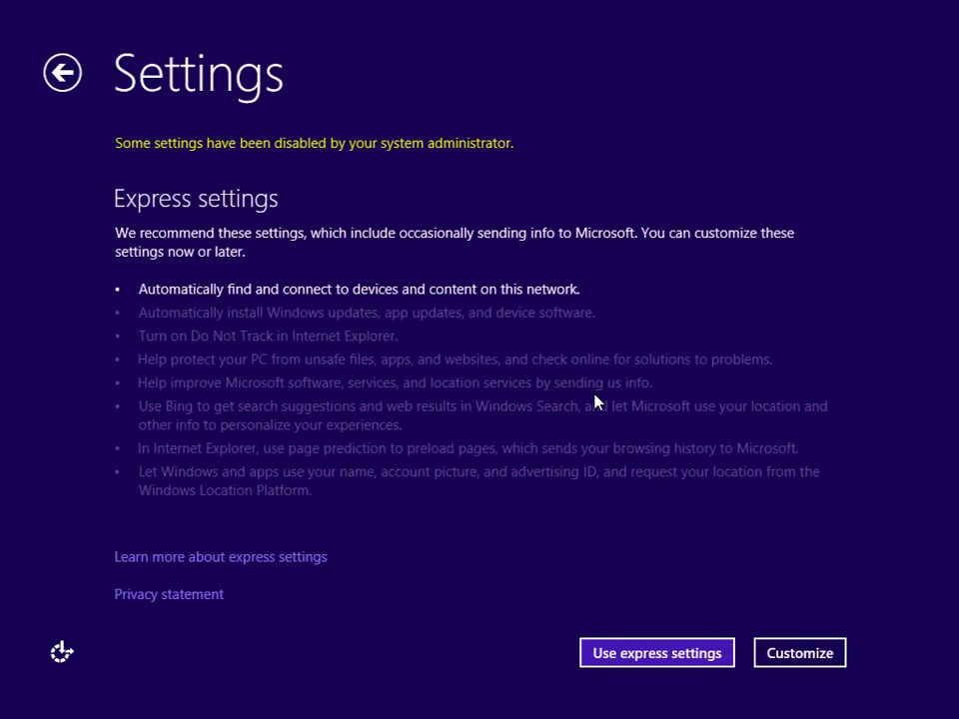
Revisit the personalization page, return to the settings page and apply the express settings
{"action": "left_click", "coordinate": [61, 74]}
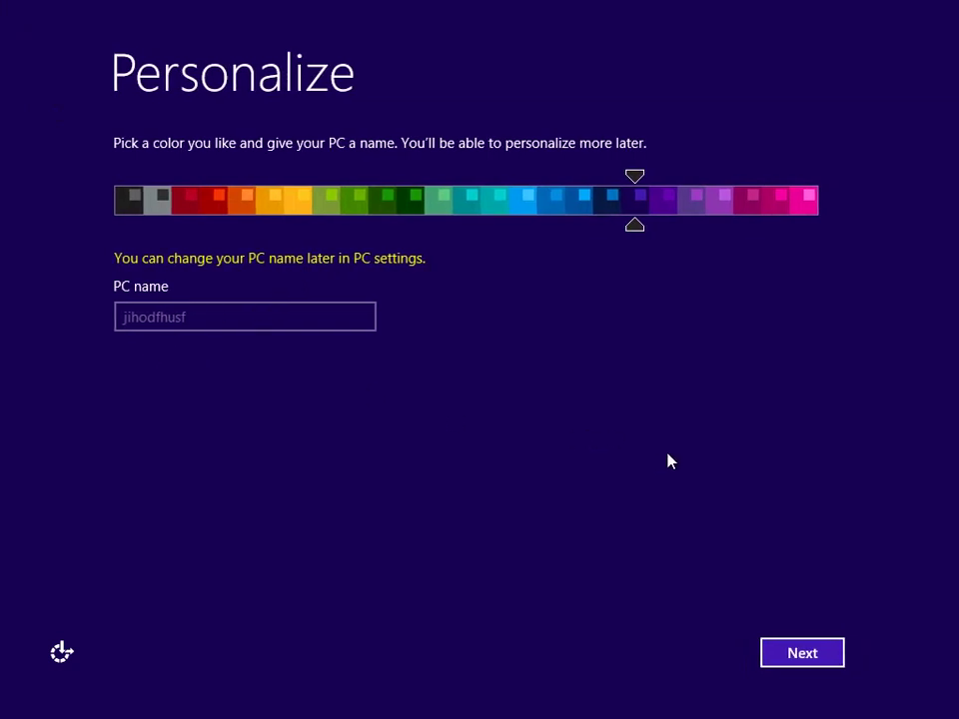
{"action": "left_click", "coordinate": [783, 652]}
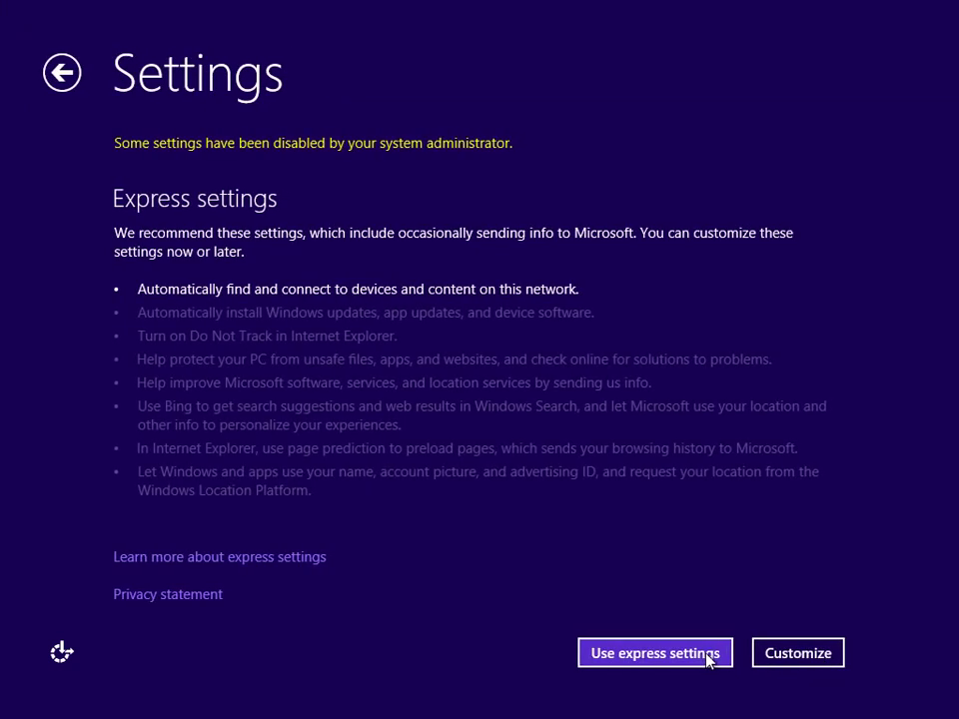
{"action": "left_click", "coordinate": [704, 658]}
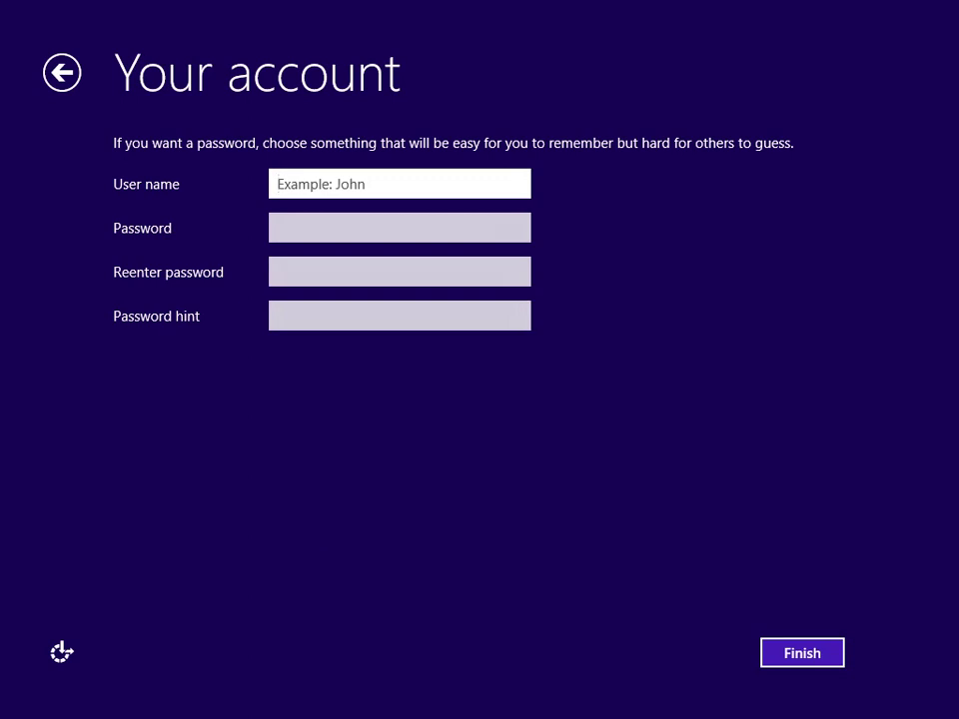
Create the local account with the user's first name and no password, and finish the account setup
{"action": "type", "text": "c"}
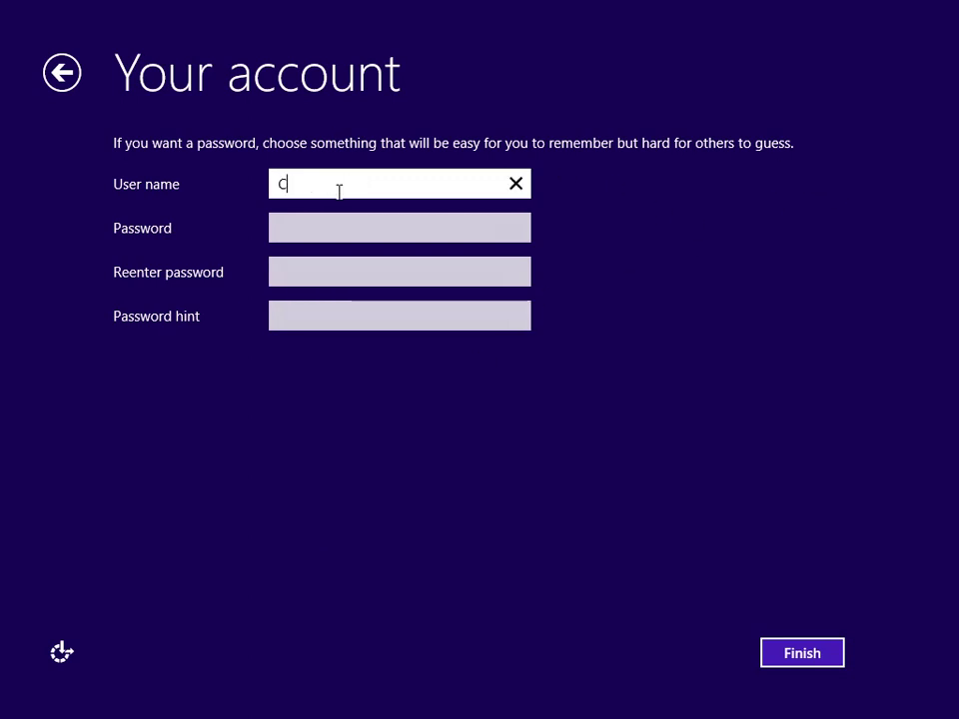
{"action": "type", "text": "harles"}
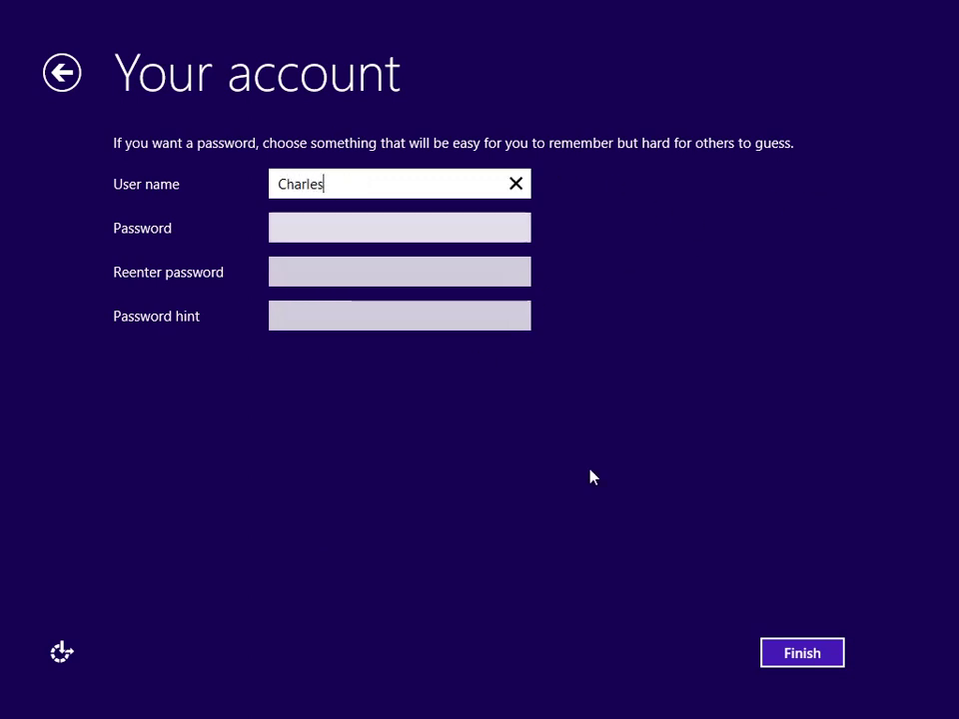
{"action": "left_click", "coordinate": [811, 657]}
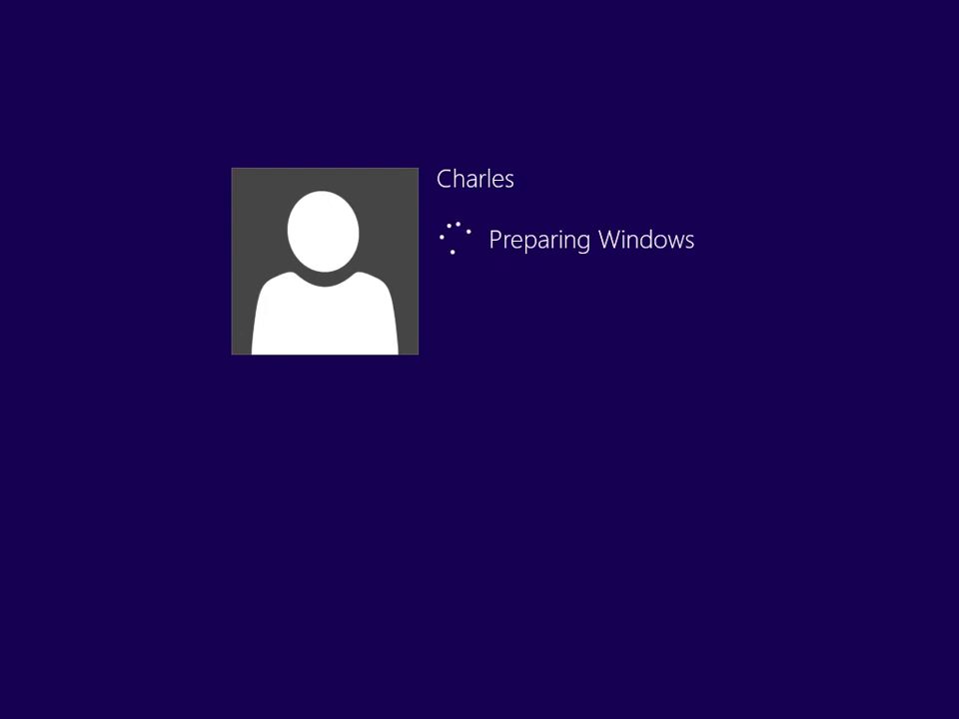
Leave the Windows preparation screen and sign back in to the newly created user account
{"action": "key", "text": "ctrl+alt+Delete"}
{"action": "left_click", "coordinate": [466, 278]}
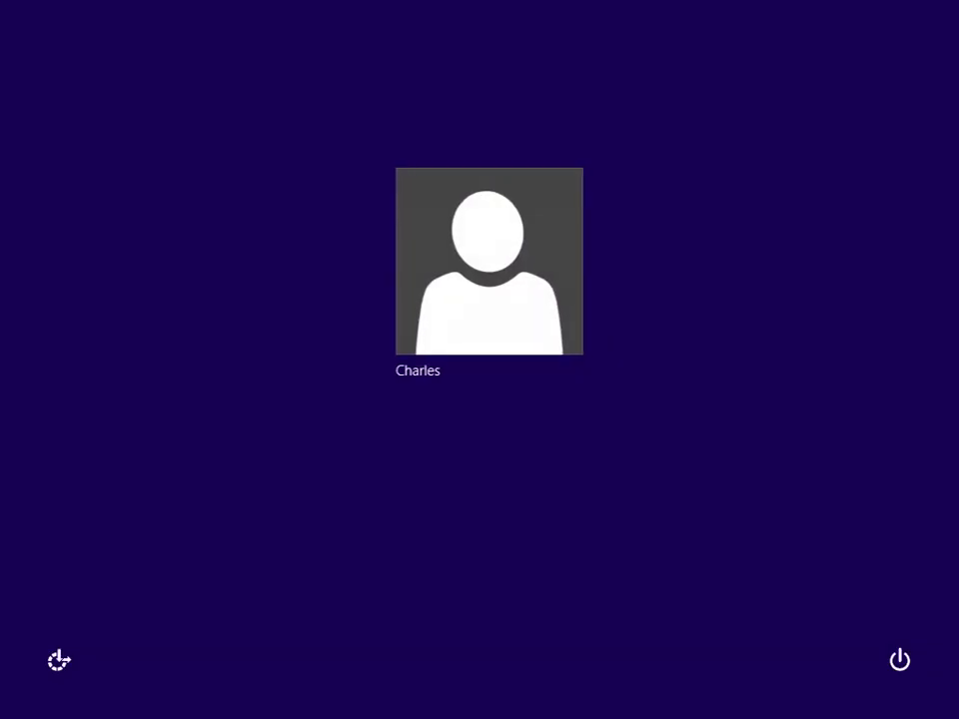
{"action": "left_click", "coordinate": [489, 184]}
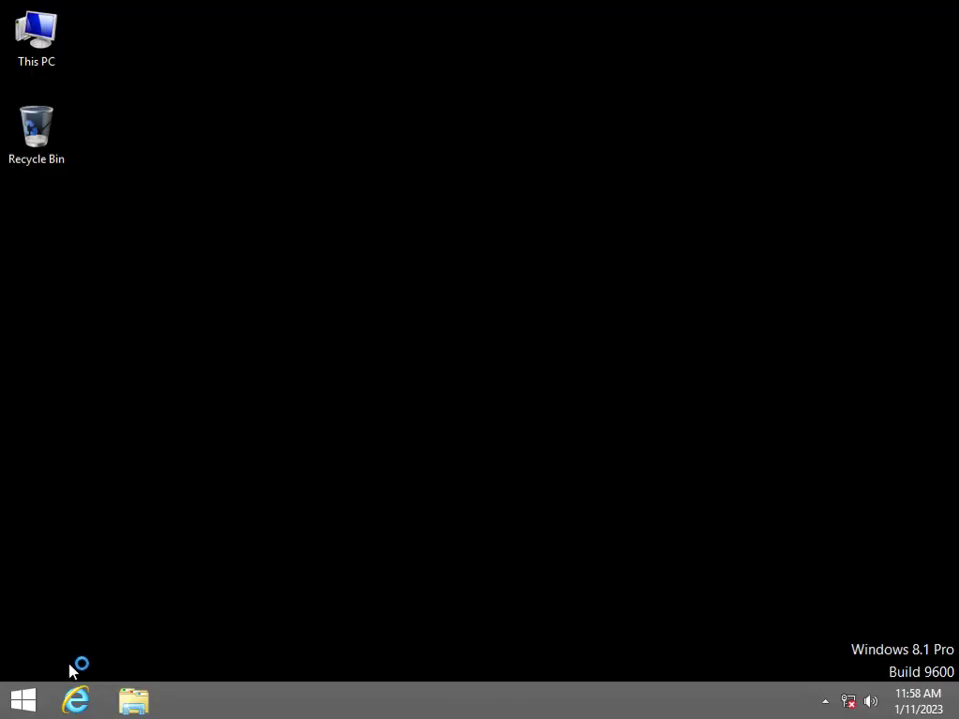
Try to launch the Windows Store from the Start screen and close its window
{"action": "left_click", "coordinate": [35, 697]}
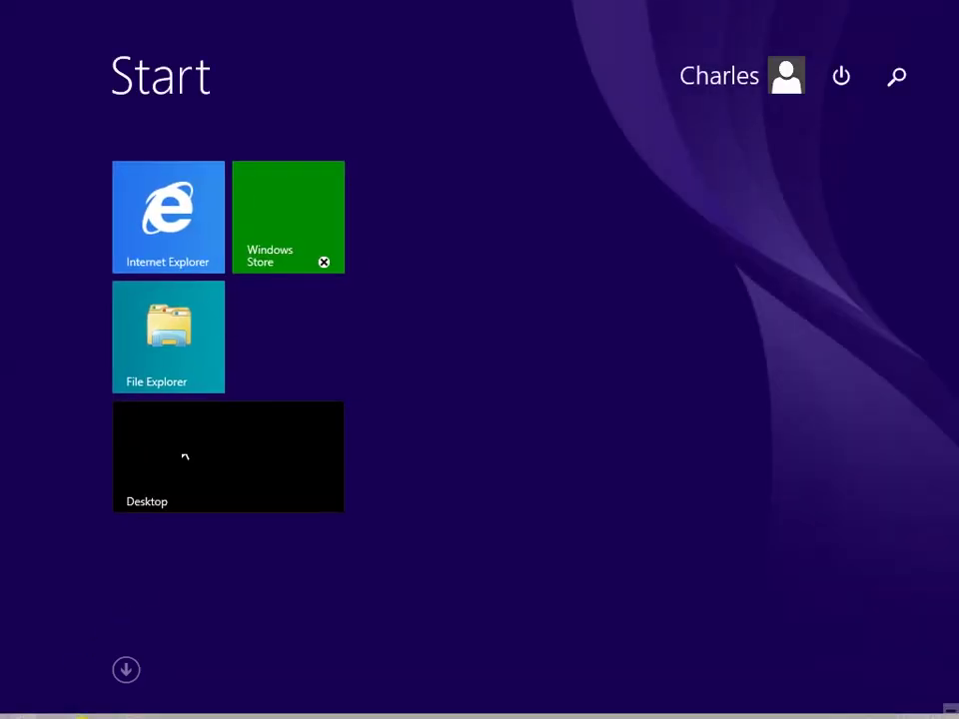
{"action": "left_click", "coordinate": [275, 257]}
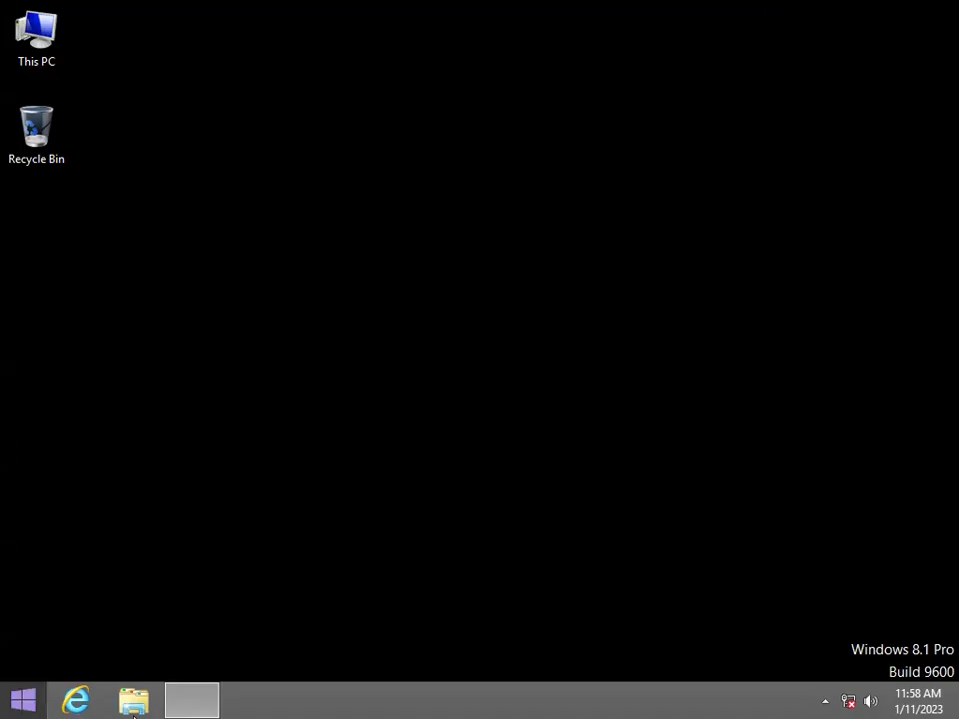
{"action": "right_click", "coordinate": [191, 705]}
{"action": "left_click", "coordinate": [209, 657]}
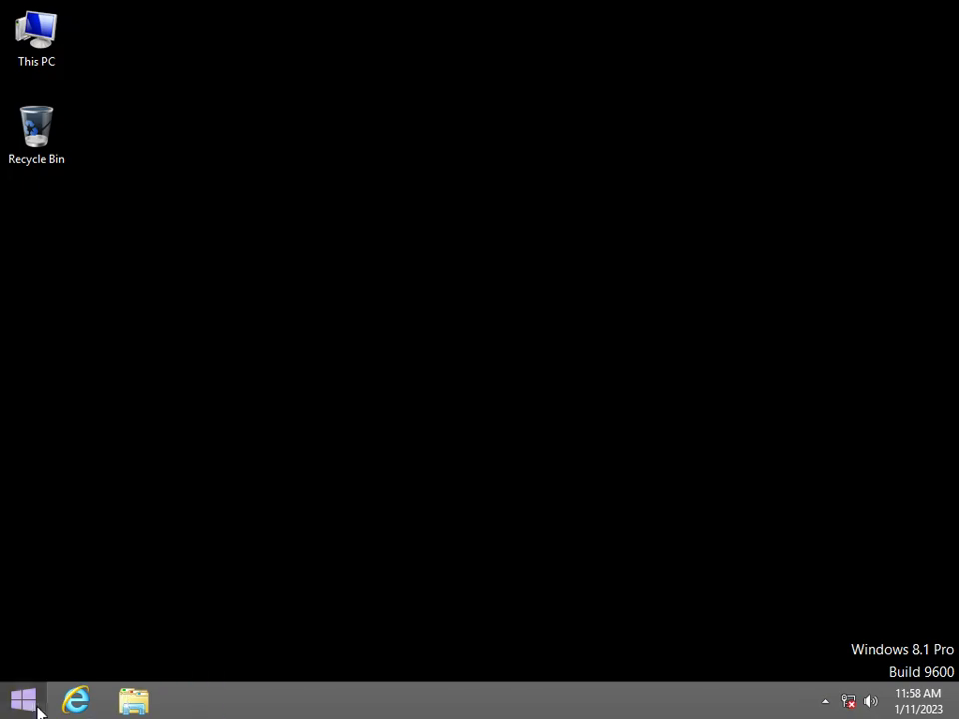
{"action": "left_click", "coordinate": [37, 707]}
{"action": "left_click", "coordinate": [37, 706]}
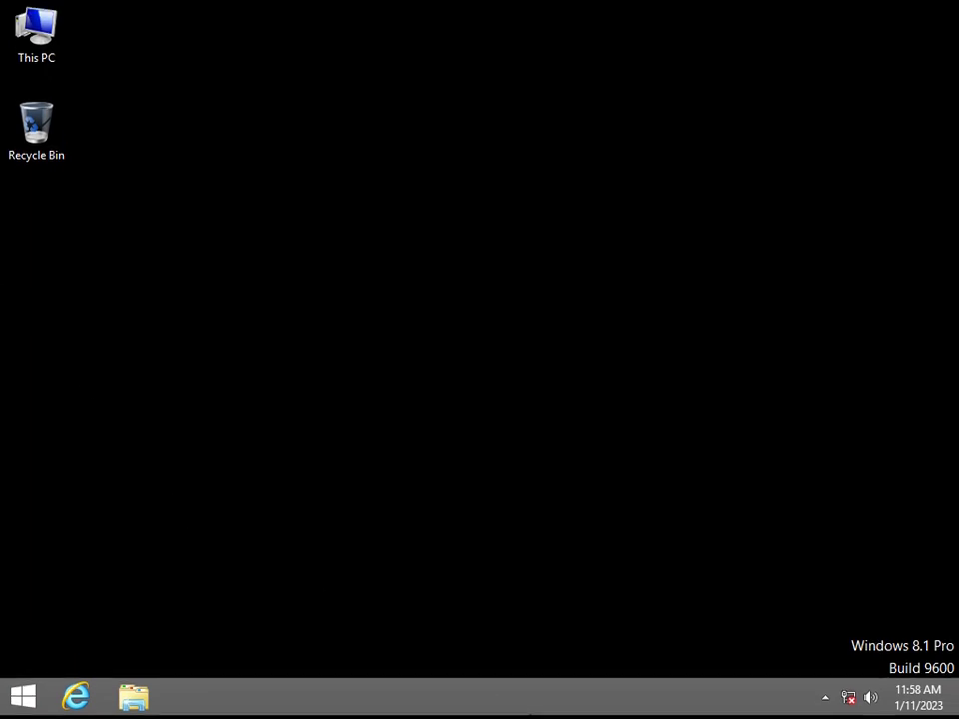
Launch the VMware Tools installer from DVD Drive (D:) and allow it to make changes to the computer
{"action": "left_click", "coordinate": [133, 676]}
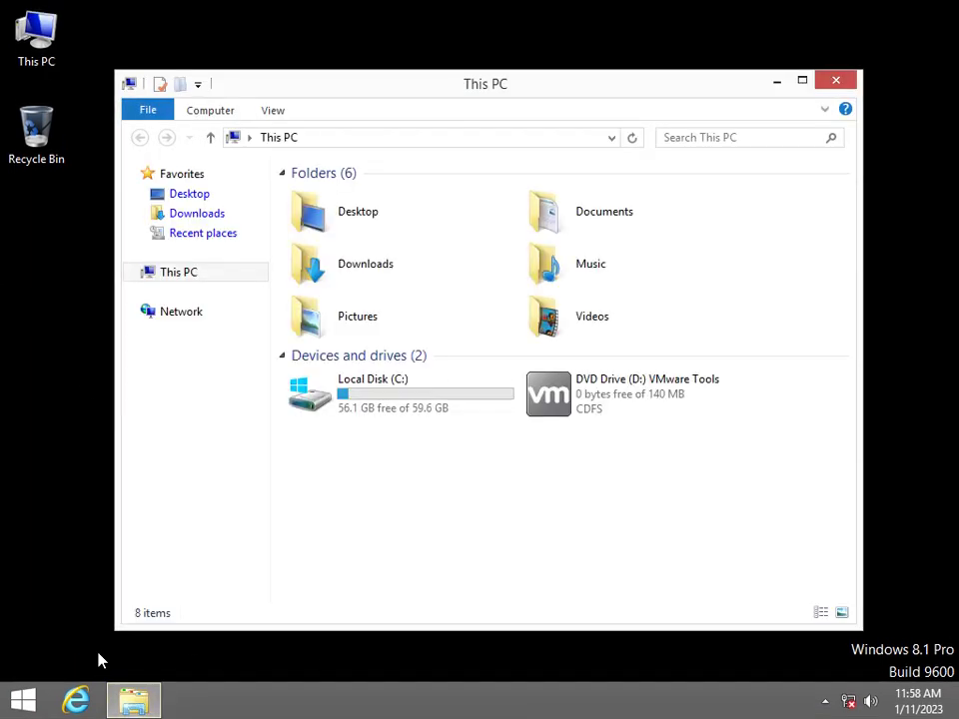
{"action": "left_click", "coordinate": [626, 405]}
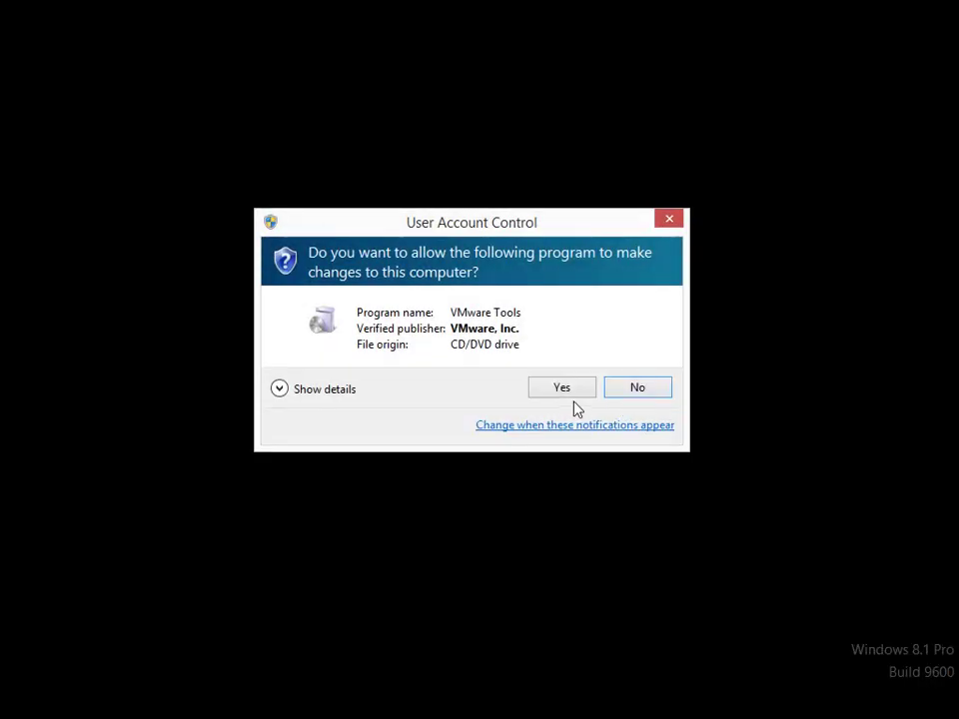
{"action": "left_click", "coordinate": [573, 394]}
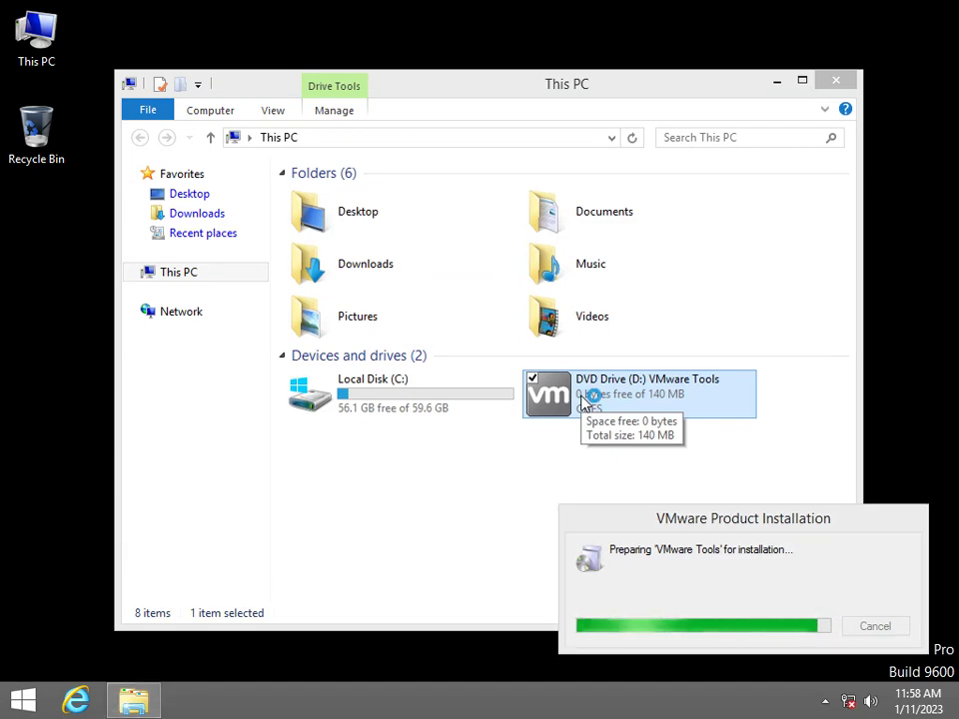
Look through the full Apps list, open PC settings from it, and close the PC settings window
{"action": "left_click", "coordinate": [22, 699]}
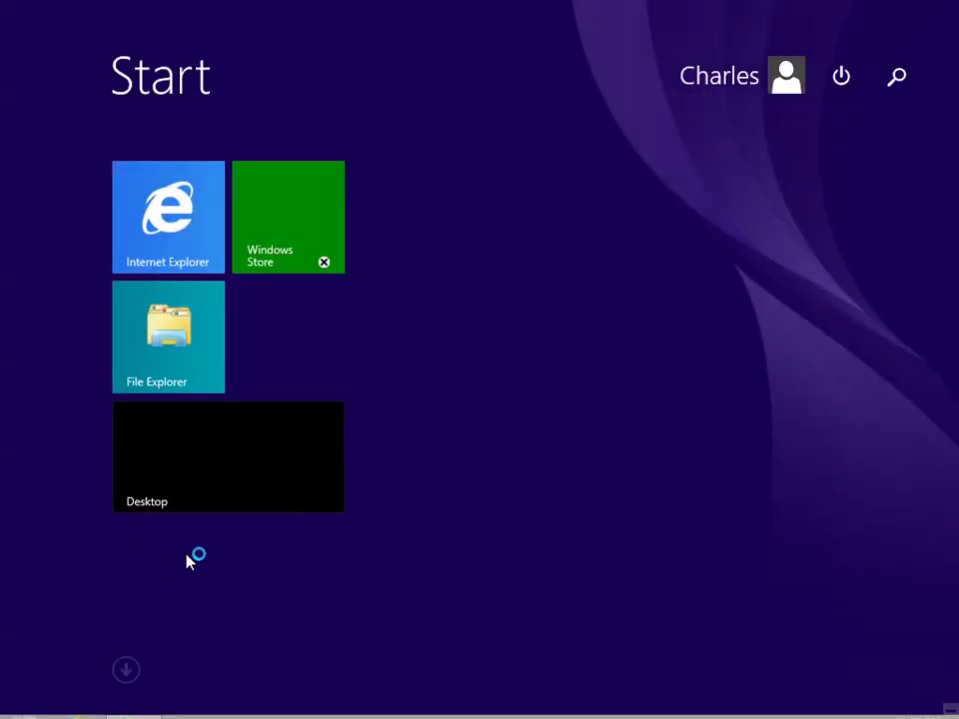
{"action": "left_click", "coordinate": [126, 669]}
{"action": "scroll", "coordinate": [273, 538], "scroll_direction": "up", "scroll_amount": 1}
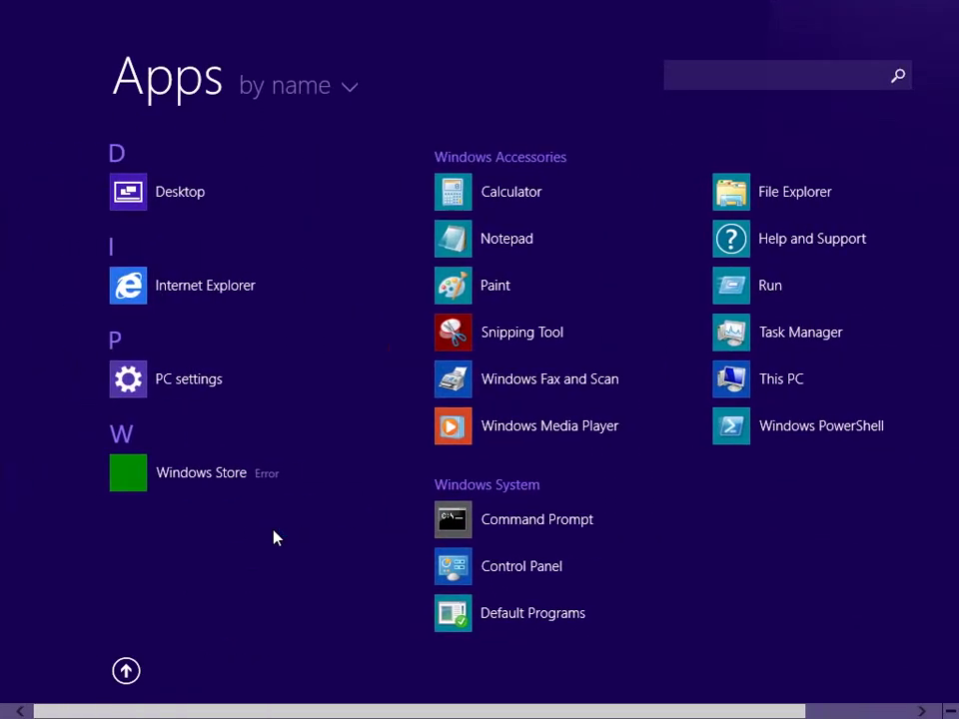
{"action": "scroll", "coordinate": [238, 422], "scroll_direction": "down", "scroll_amount": 1}
{"action": "scroll", "coordinate": [223, 385], "scroll_direction": "up", "scroll_amount": 1}
{"action": "left_click", "coordinate": [243, 386]}
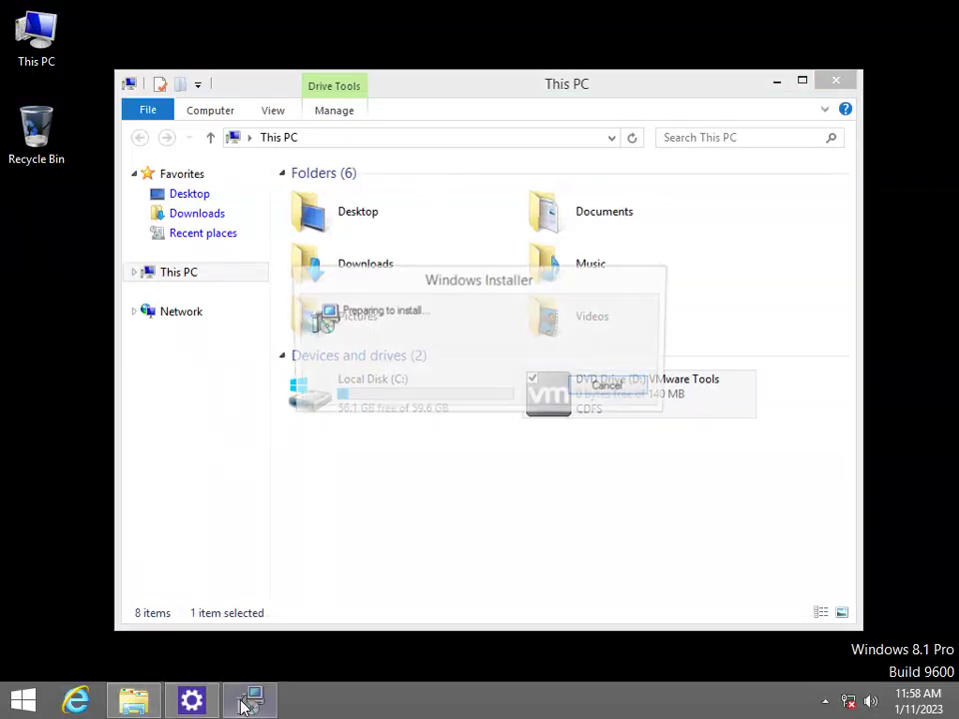
{"action": "right_click", "coordinate": [191, 700]}
{"action": "left_click", "coordinate": [207, 652]}
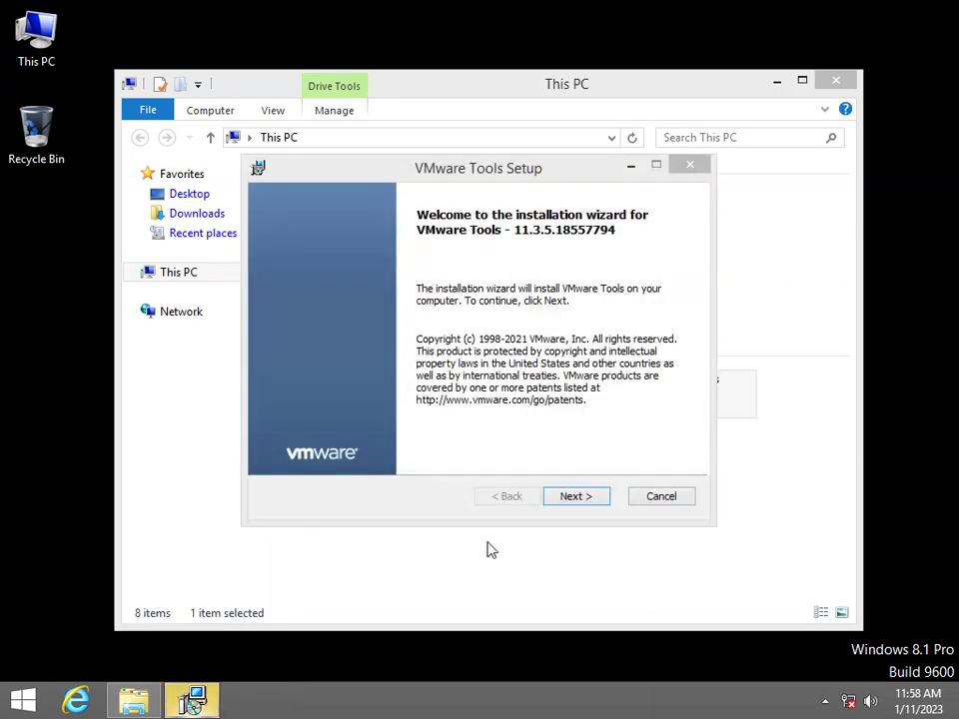
Install VMware Tools with the wizard's default options, finish the setup and restart the computer
{"action": "left_click", "coordinate": [583, 498]}
{"action": "left_click", "coordinate": [582, 498]}
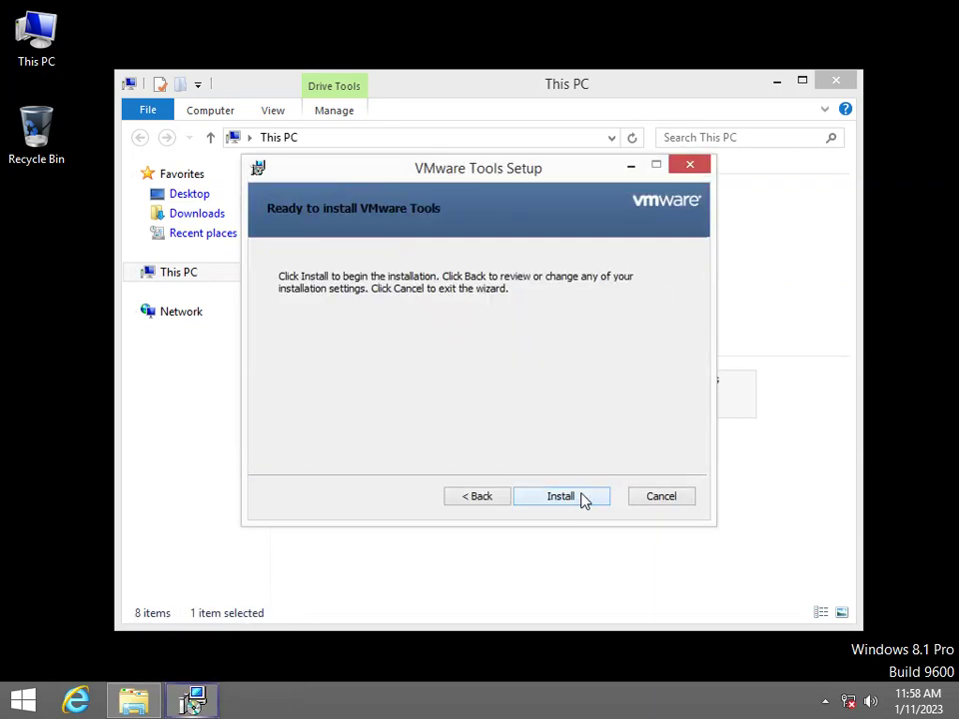
{"action": "left_click", "coordinate": [583, 498]}
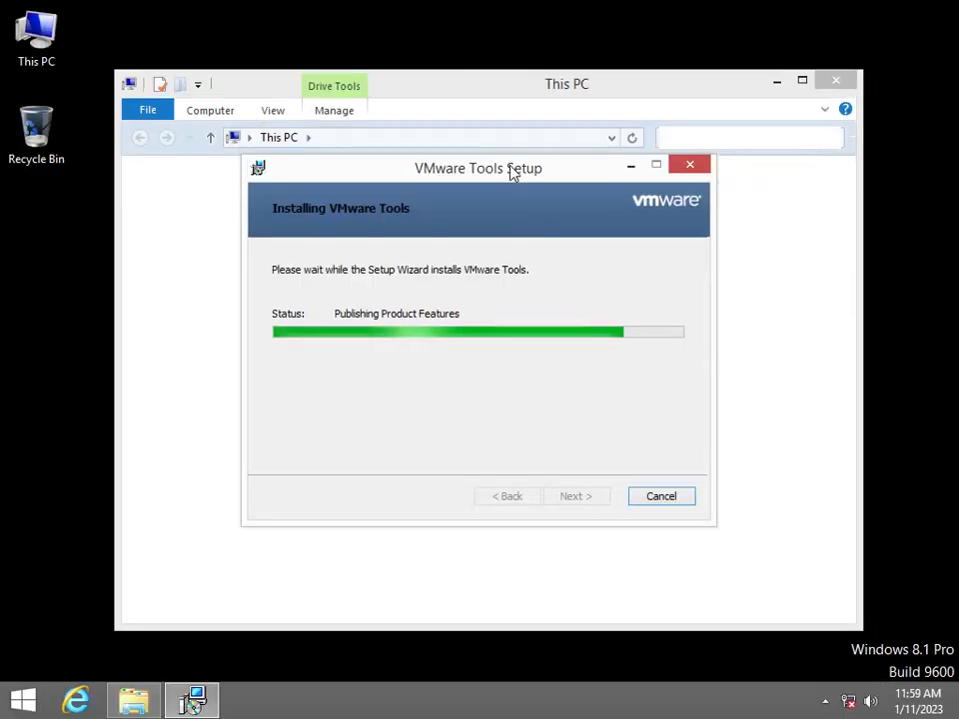
{"action": "left_click_drag", "start_coordinate": [513, 172], "coordinate": [508, 242]}
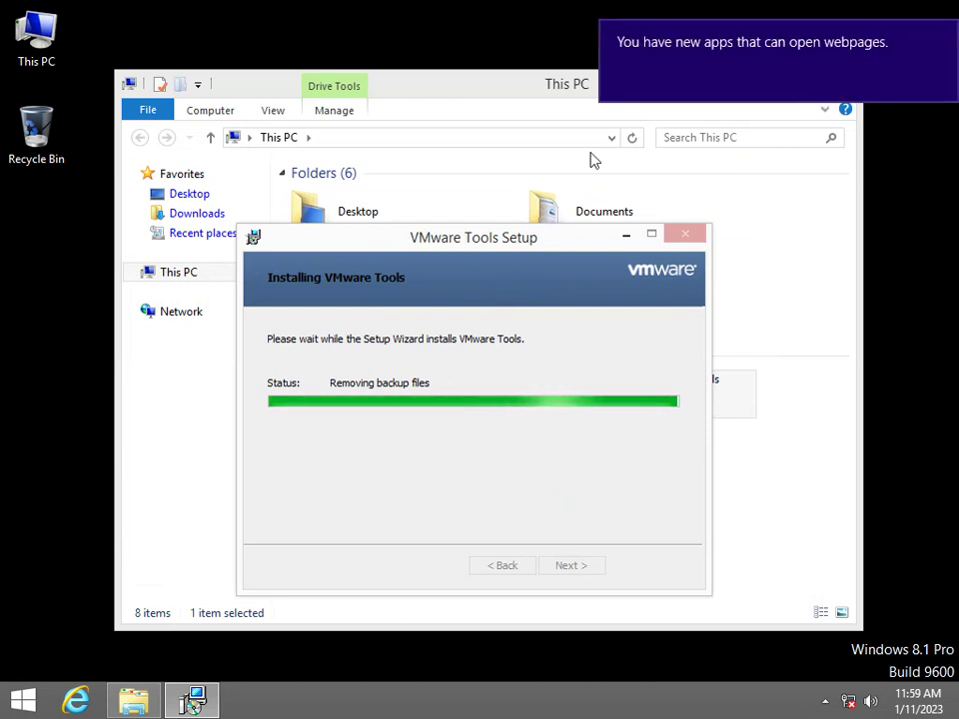
{"action": "left_click", "coordinate": [940, 33]}
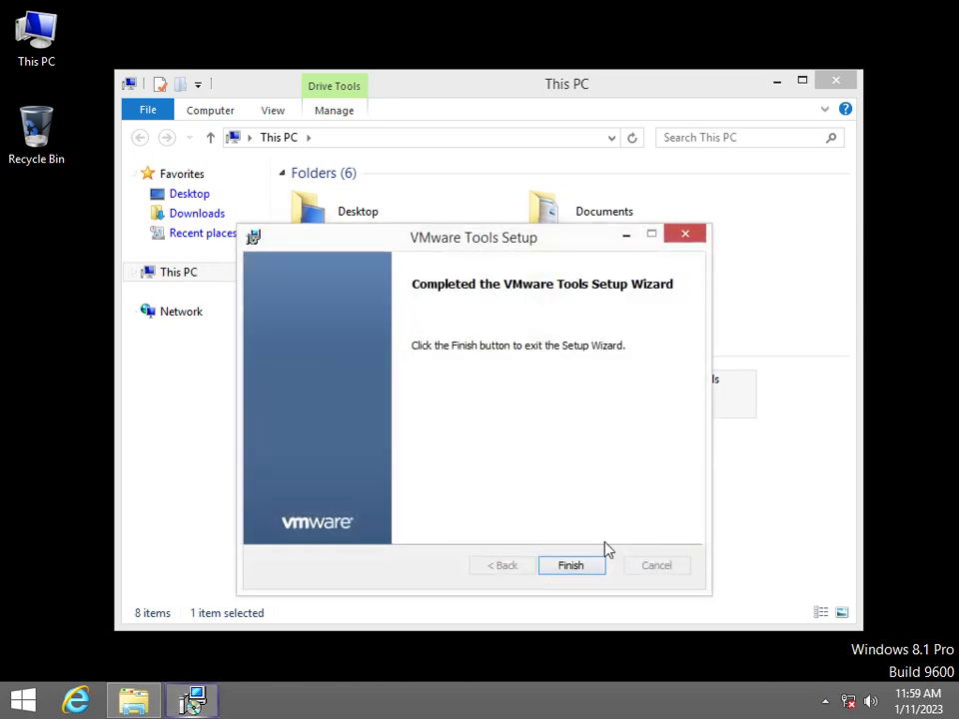
{"action": "left_click", "coordinate": [589, 568]}
{"action": "left_click", "coordinate": [420, 399]}
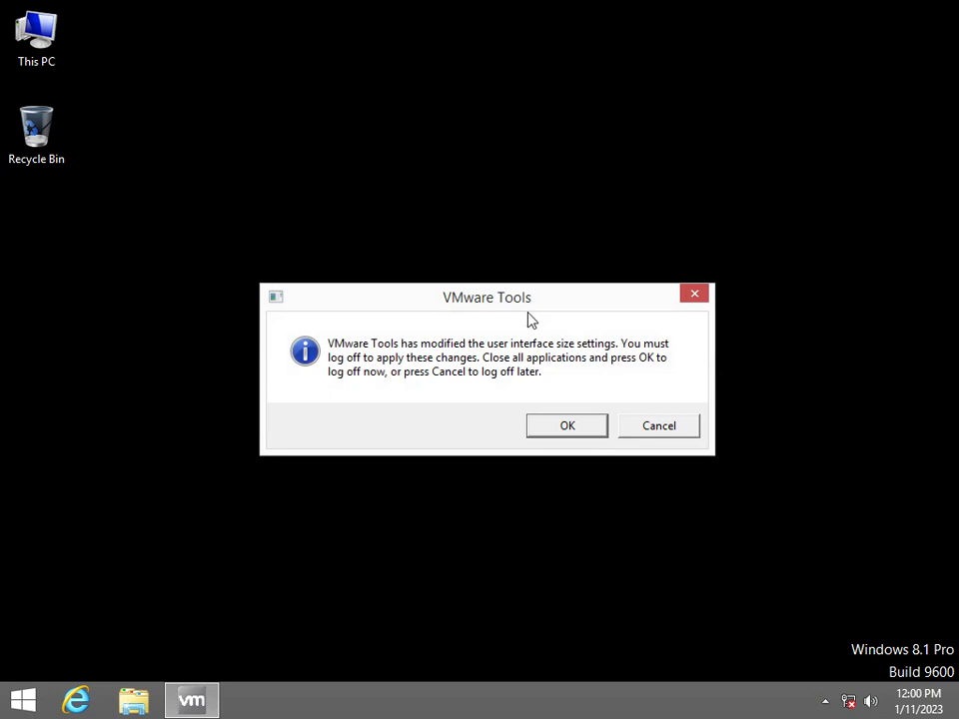
Postpone the log-off and load Mini8.1 Beta 3 & Knuckles.iso into the virtual machine's CD/DVD drive
{"action": "left_click", "coordinate": [658, 431]}
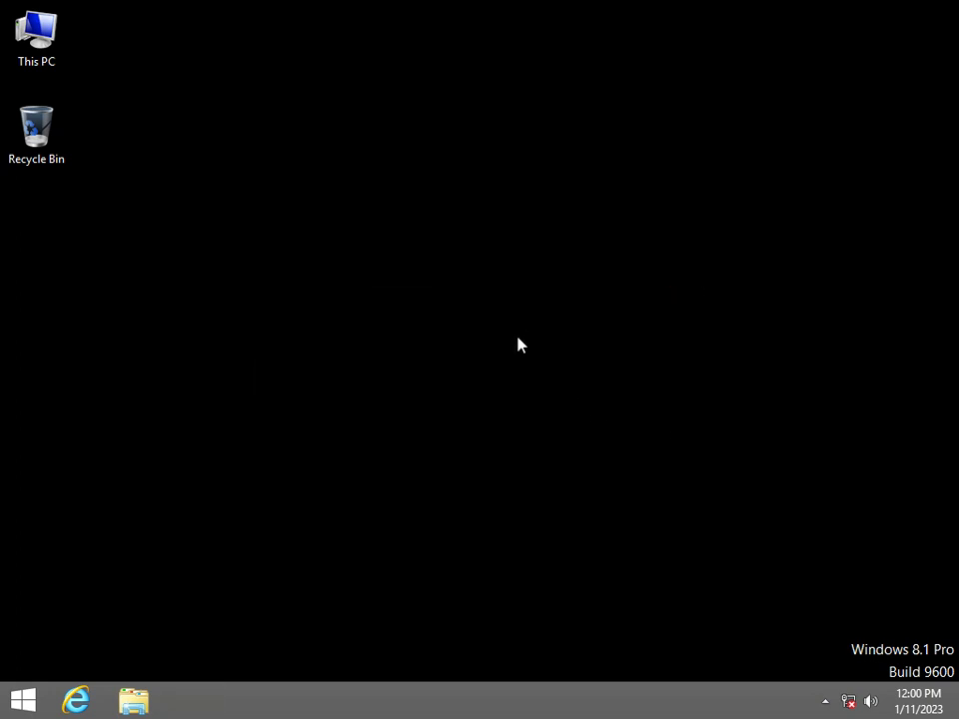
{"action": "key", "text": "super+r"}
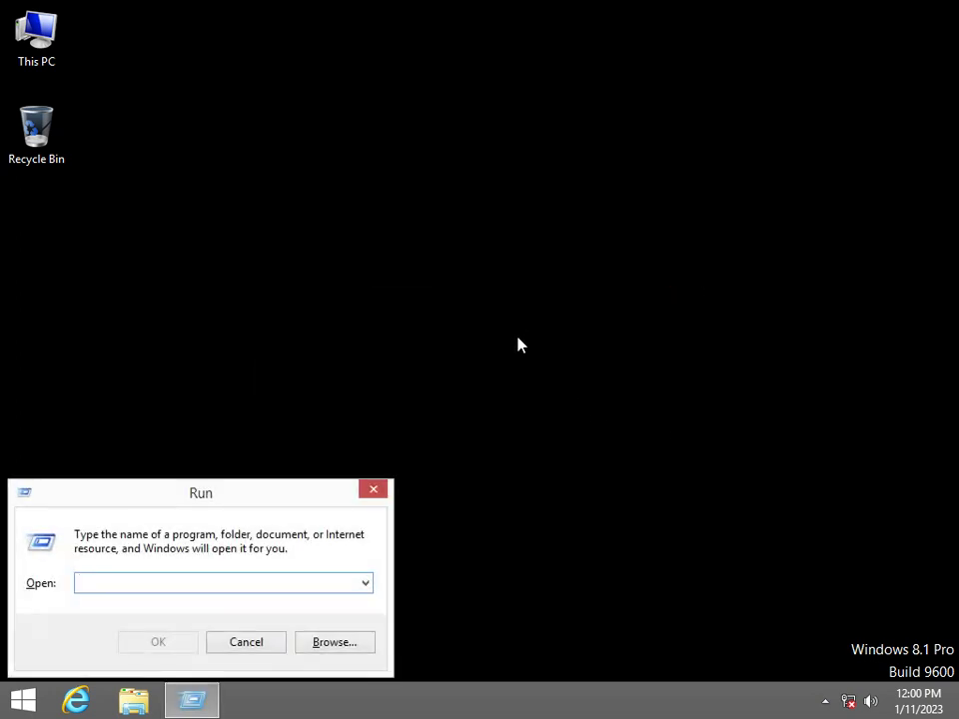
{"action": "type", "text": "d"}
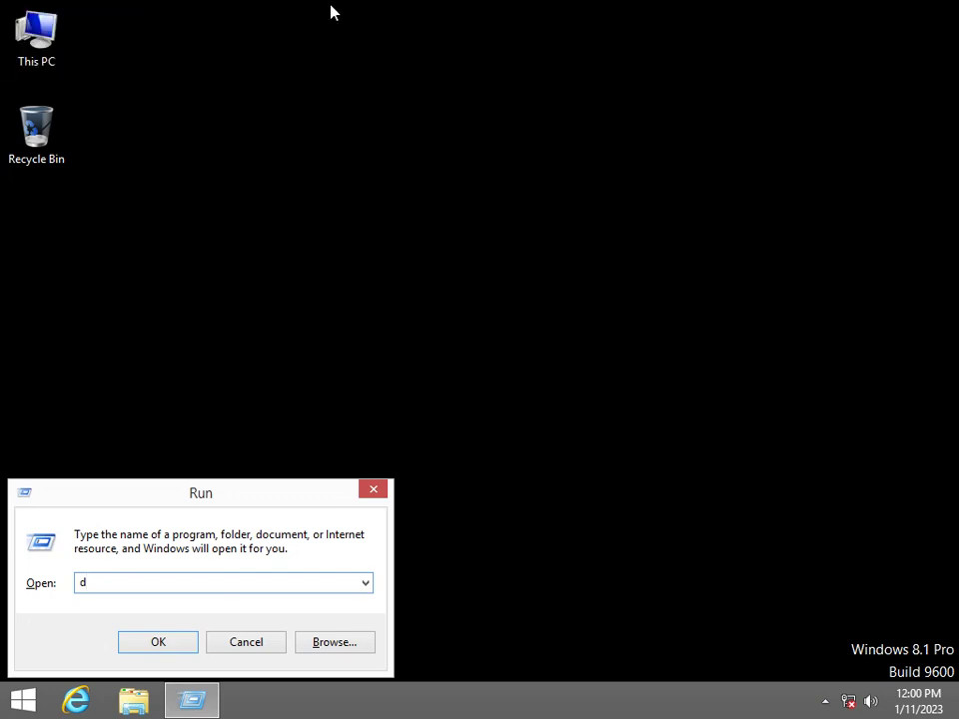
{"action": "key", "text": "ctrl+d"}
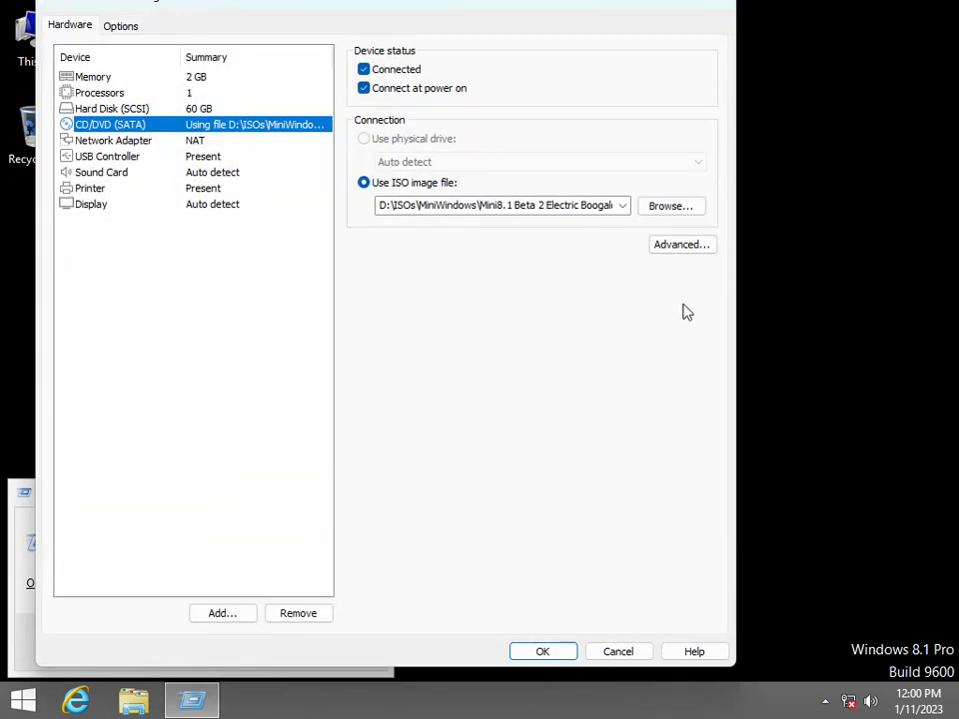
{"action": "left_click", "coordinate": [665, 210]}
{"action": "double_click", "coordinate": [491, 187]}
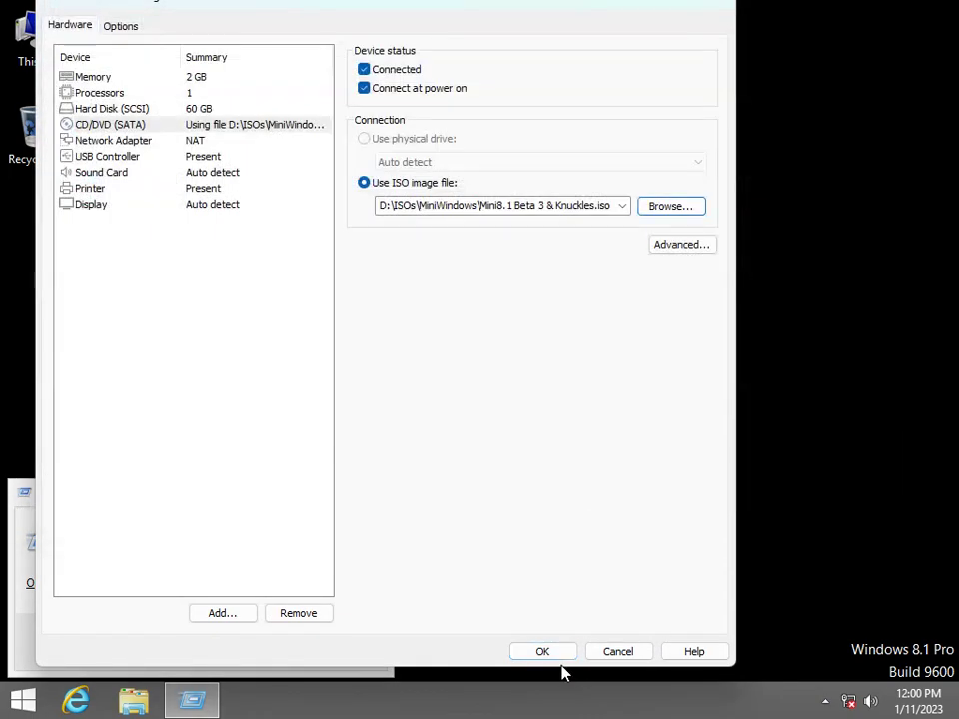
{"action": "left_click", "coordinate": [544, 650]}
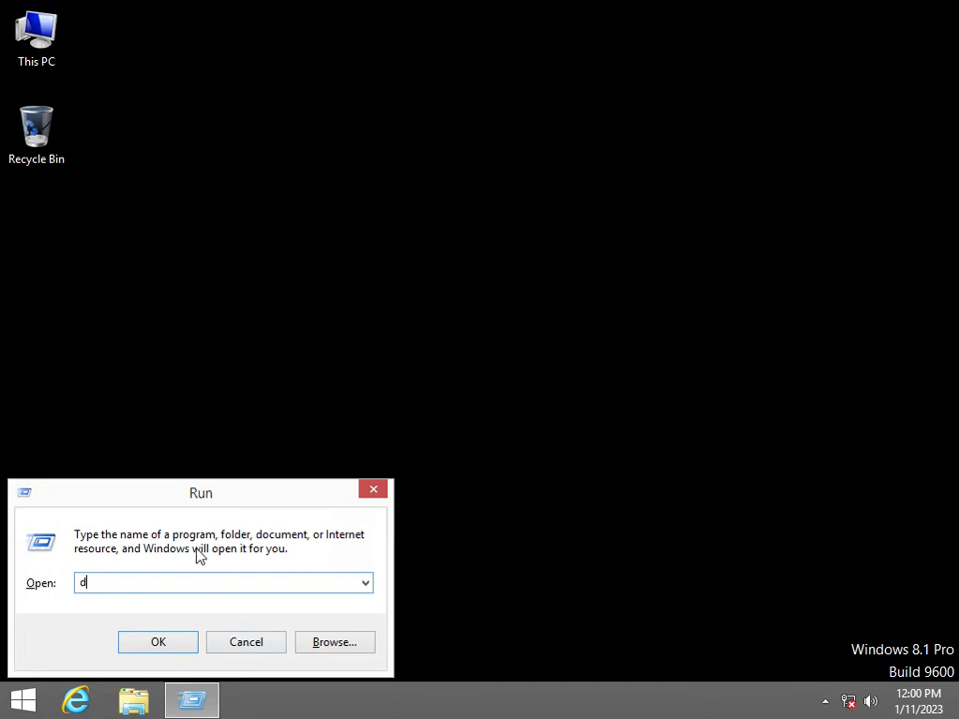
Try to start an upgrade by running d:\setup /auto upgrade /dynamicupdate disable and allowing it to make changes
{"action": "type", "text": ":\\setup /auto upgrade /dynamicupdate di"}
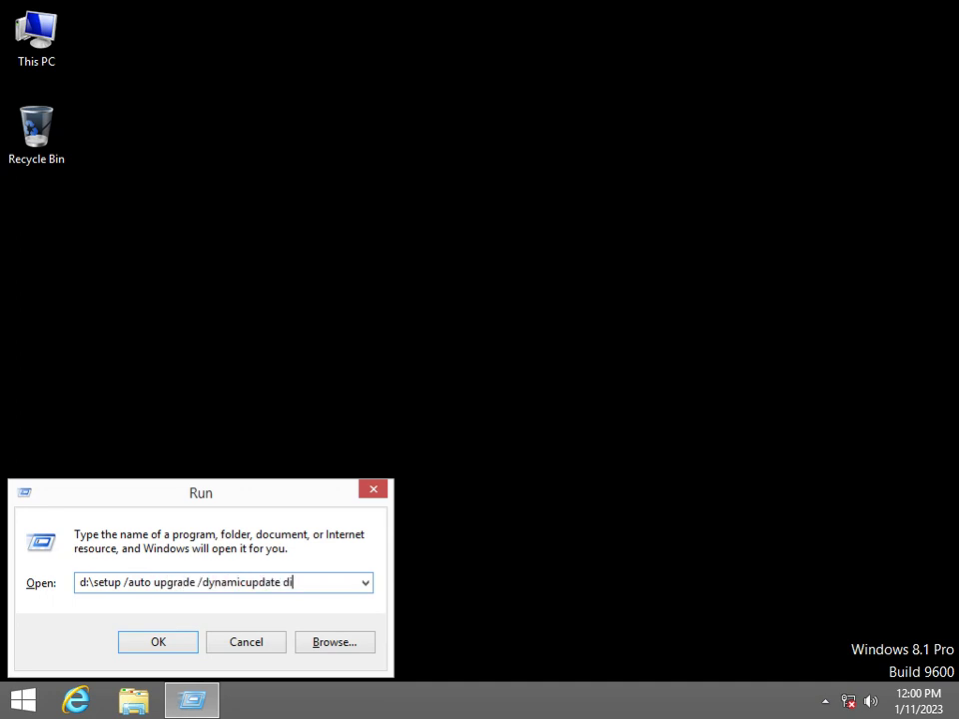
{"action": "type", "text": "sable"}
{"action": "left_click", "coordinate": [137, 644]}
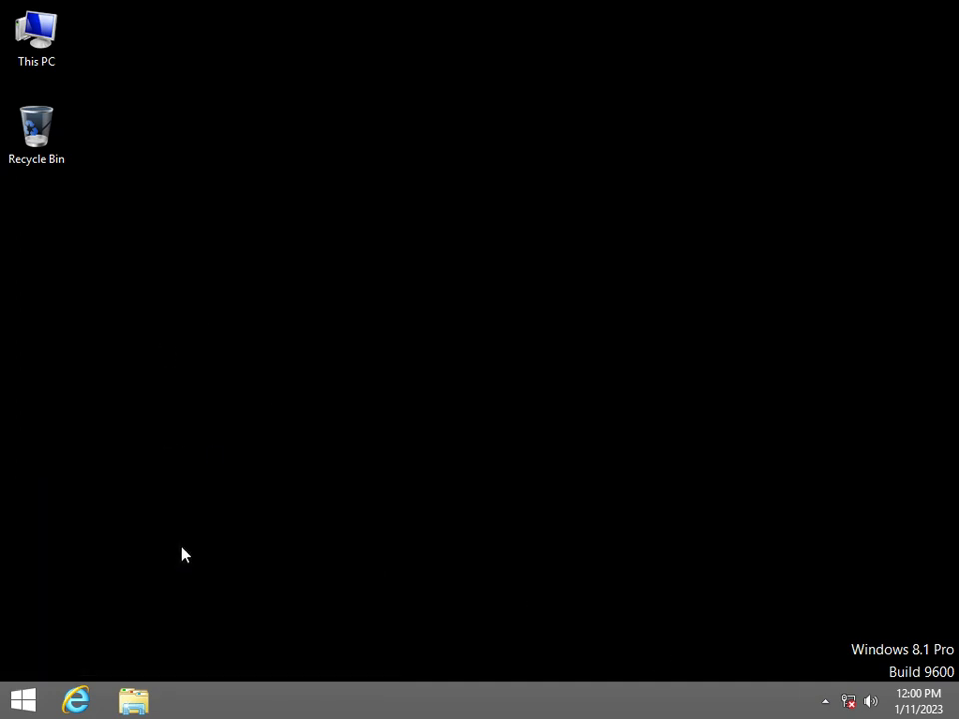
{"action": "key", "text": "Left"}
{"action": "key", "text": "Return"}
Run d:\setup /? with permission to make changes, review the supported Setup arguments, and close the help window
{"action": "key", "text": "super+r"}
{"action": "key", "text": "Left"}
{"action": "key", "text": "Left"}
{"action": "key", "text": "Left"}
{"action": "key", "text": "Left"}
{"action": "key", "text": "Left"}
{"action": "key", "text": "Left"}
{"action": "key", "text": "Left"}
{"action": "key", "text": "Left"}
{"action": "key", "text": "Left"}
{"action": "key", "text": "Left"}
{"action": "key", "text": "Left"}
{"action": "key", "text": "Left"}
{"action": "key", "text": "Left"}
{"action": "key", "text": "Left"}
{"action": "key", "text": "Left"}
{"action": "key", "text": "Left"}
{"action": "key", "text": "Left"}
{"action": "key", "text": "Left"}
{"action": "key", "text": "Left"}
{"action": "key", "text": "Left"}
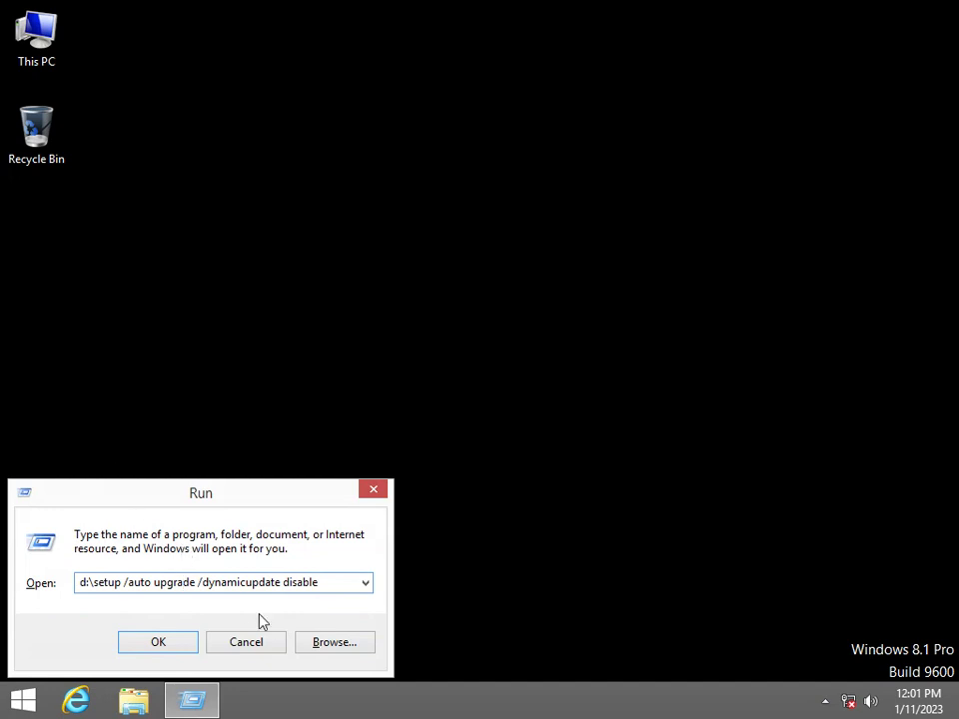
{"action": "left_click_drag", "start_coordinate": [345, 583], "coordinate": [131, 591]}
{"action": "key", "text": "Return"}
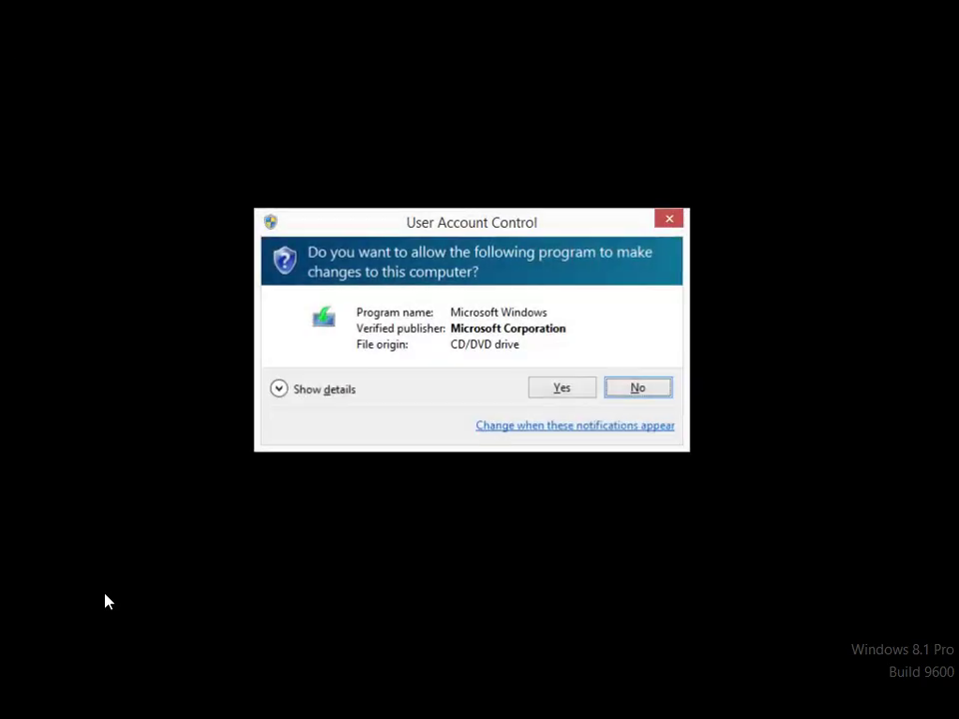
{"action": "key", "text": "Left"}
{"action": "key", "text": "Return"}
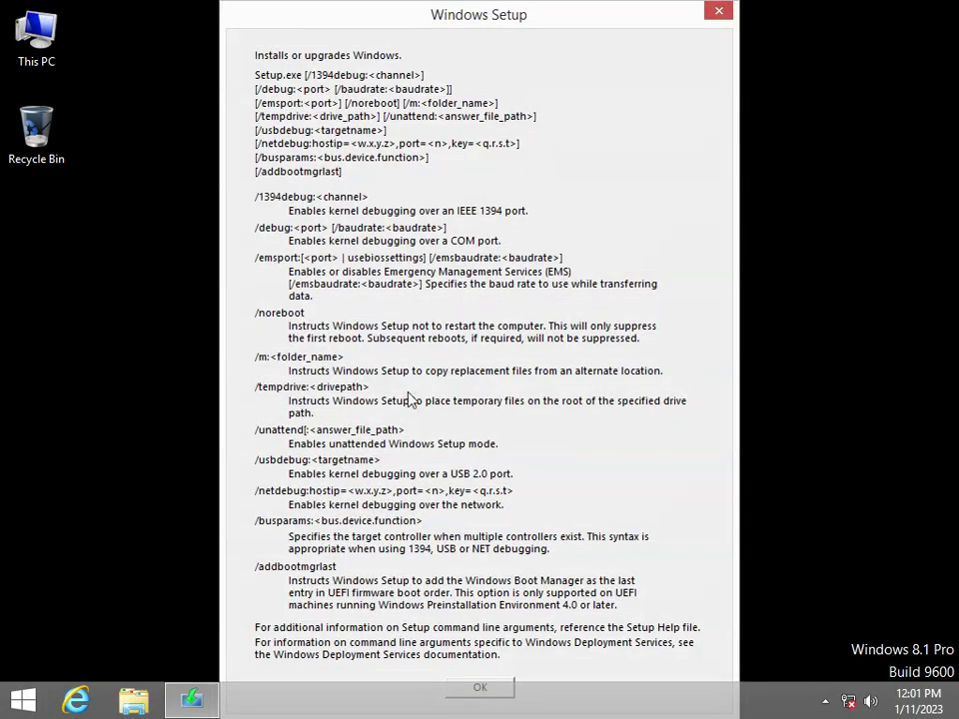
{"action": "left_click", "coordinate": [505, 706]}
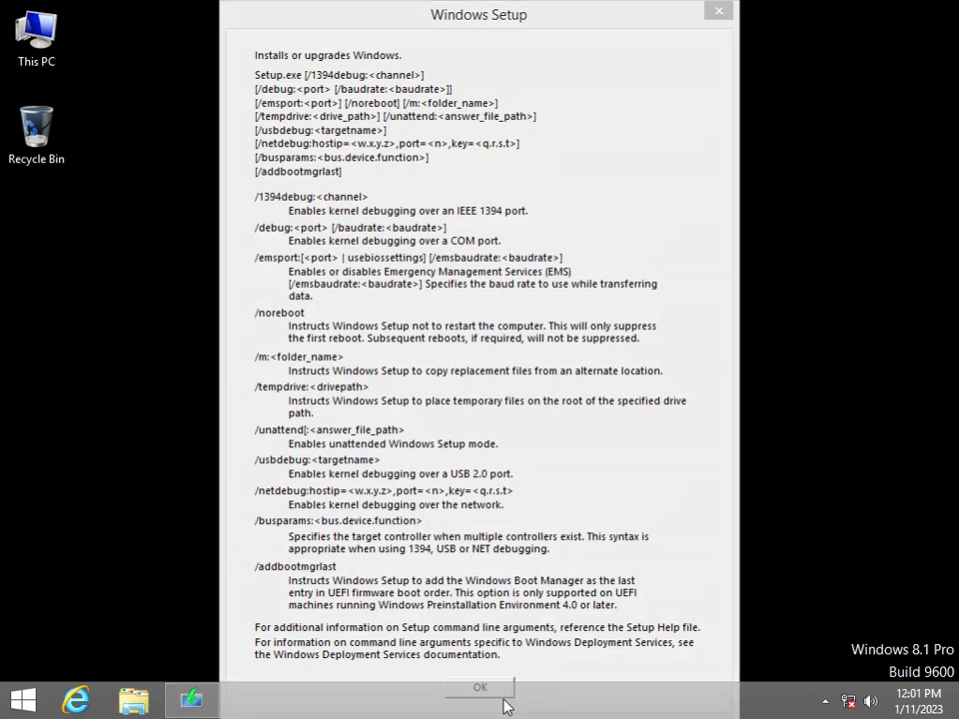
{"action": "left_click", "coordinate": [502, 690]}
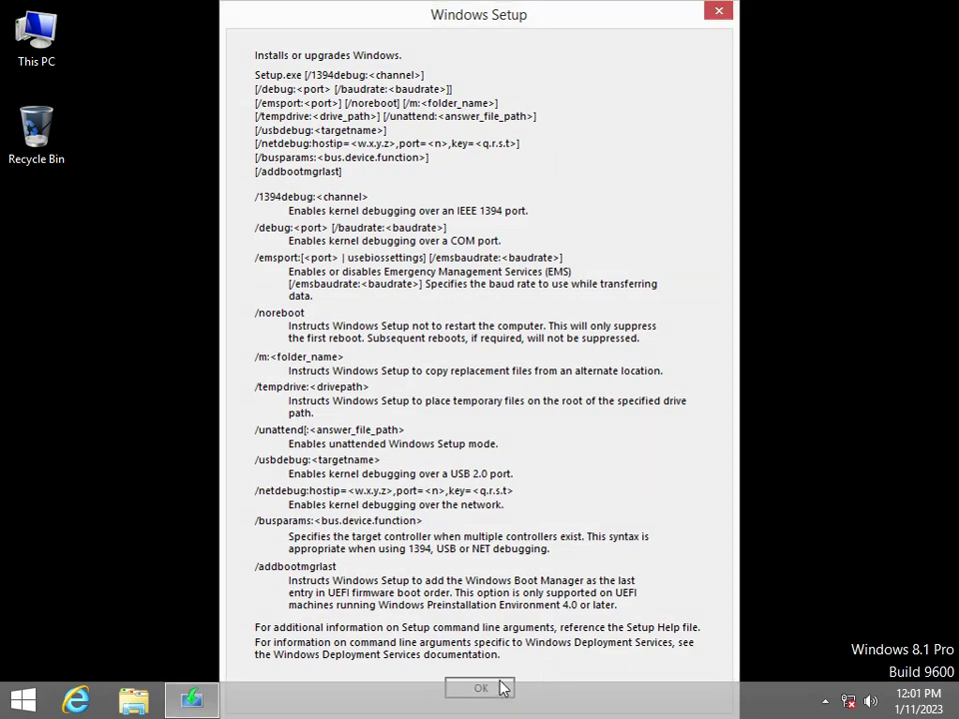
{"action": "left_click", "coordinate": [502, 689]}
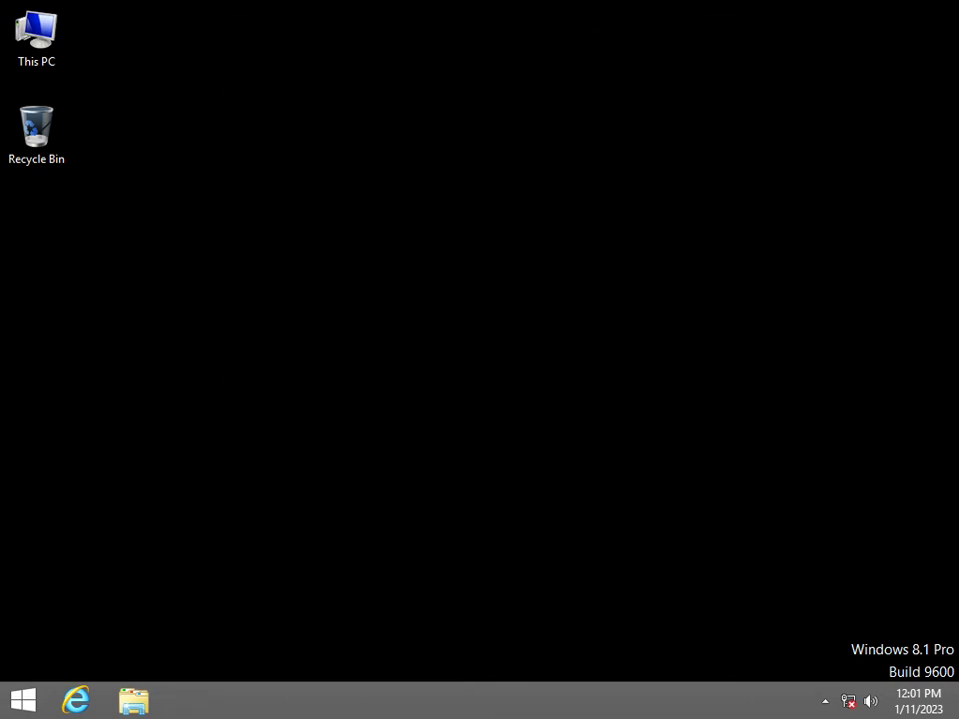
Try to start Windows Setup unattended by running d:\setup /unattend with permission to make changes, and dismiss the message
{"action": "left_click", "coordinate": [26, 707]}
{"action": "left_click", "coordinate": [26, 707]}
{"action": "key", "text": "super+r"}
{"action": "type", "text": "d:\\setu"}
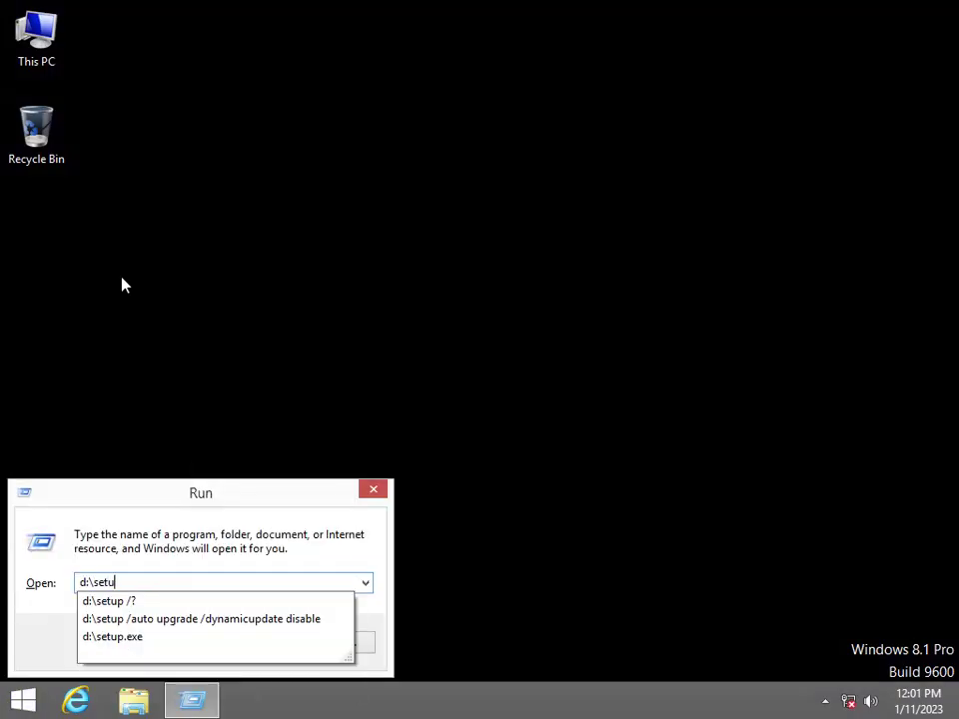
{"action": "type", "text": "p /unattend"}
{"action": "key", "text": "Return"}
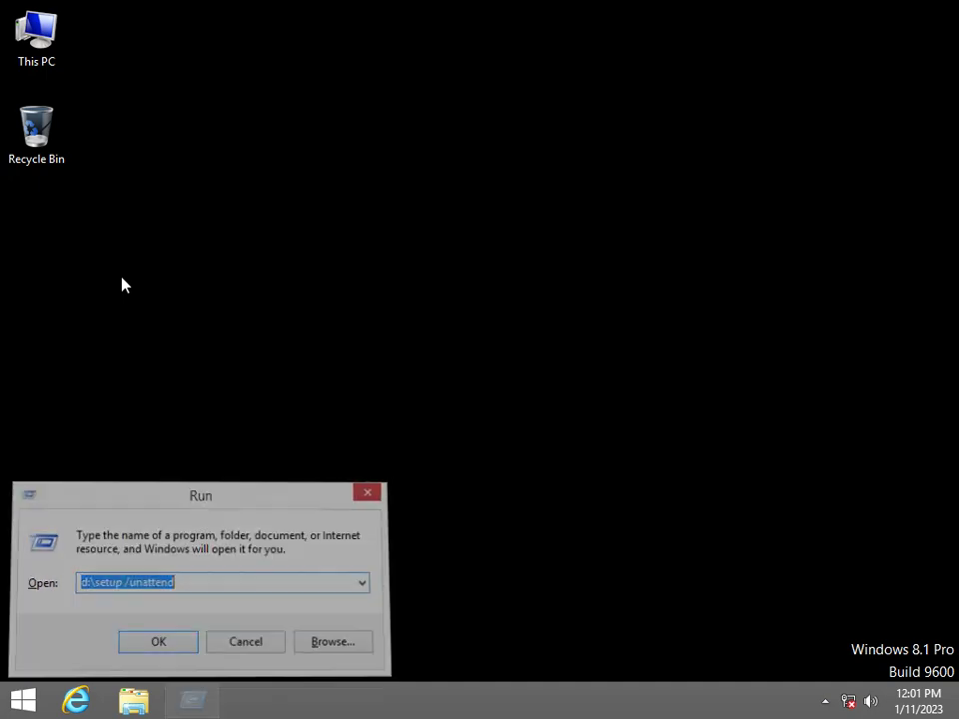
{"action": "key", "text": "Left"}
{"action": "key", "text": "Return"}
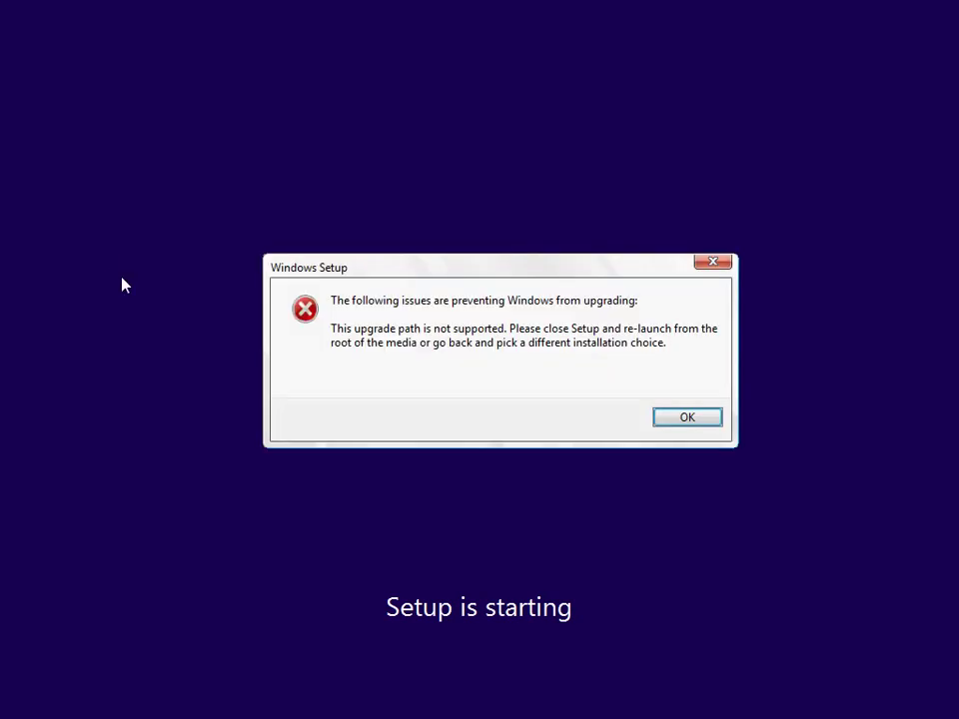
{"action": "key", "text": "Return"}
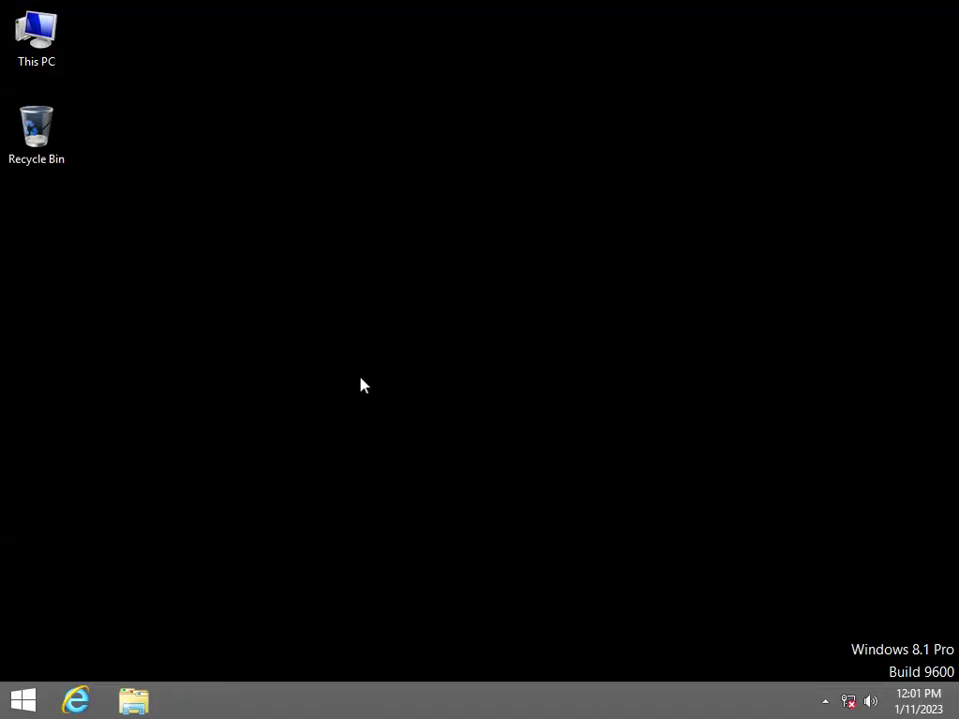
Run d:\setup without arguments and allow Windows Setup to make changes to the computer
{"action": "key", "text": "super+r"}
{"action": "type", "text": "d:\\s"}
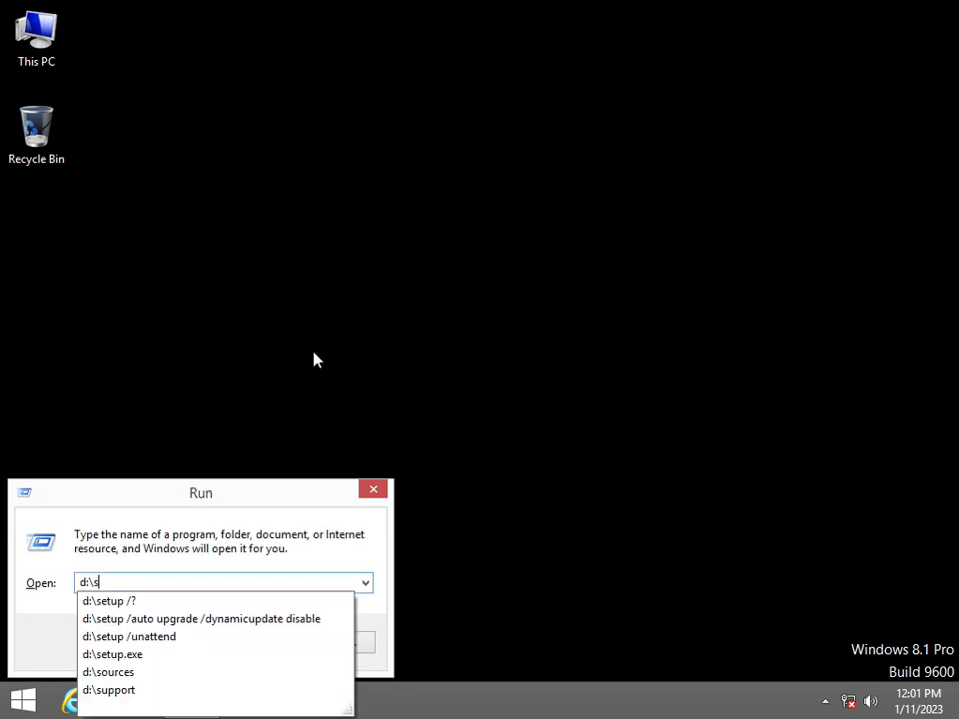
{"action": "type", "text": "etup"}
{"action": "key", "text": "Return"}
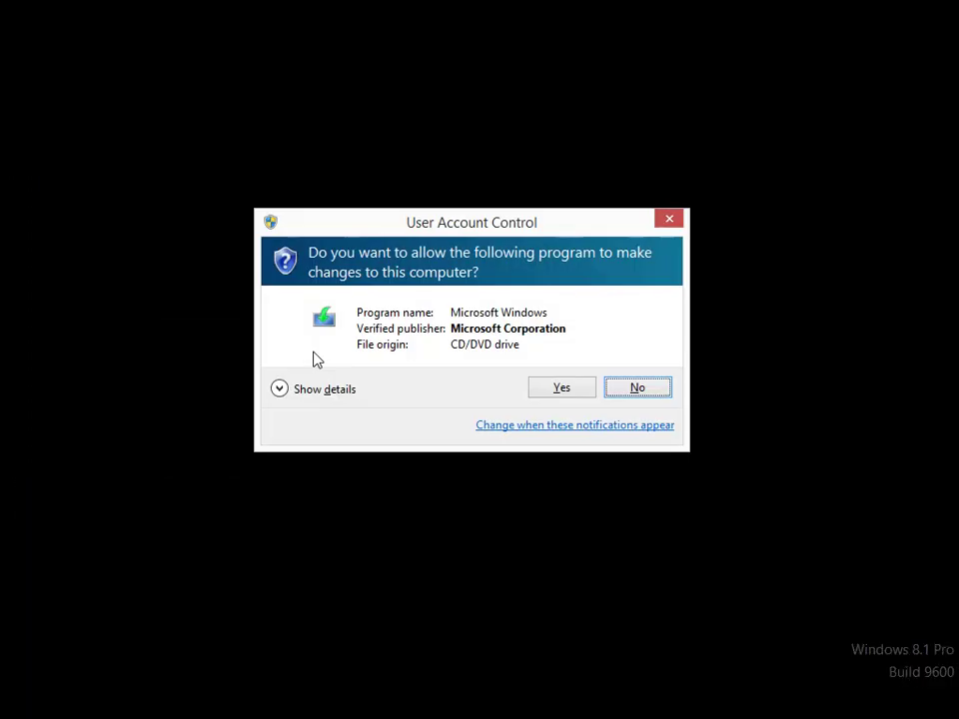
{"action": "key", "text": "Return"}
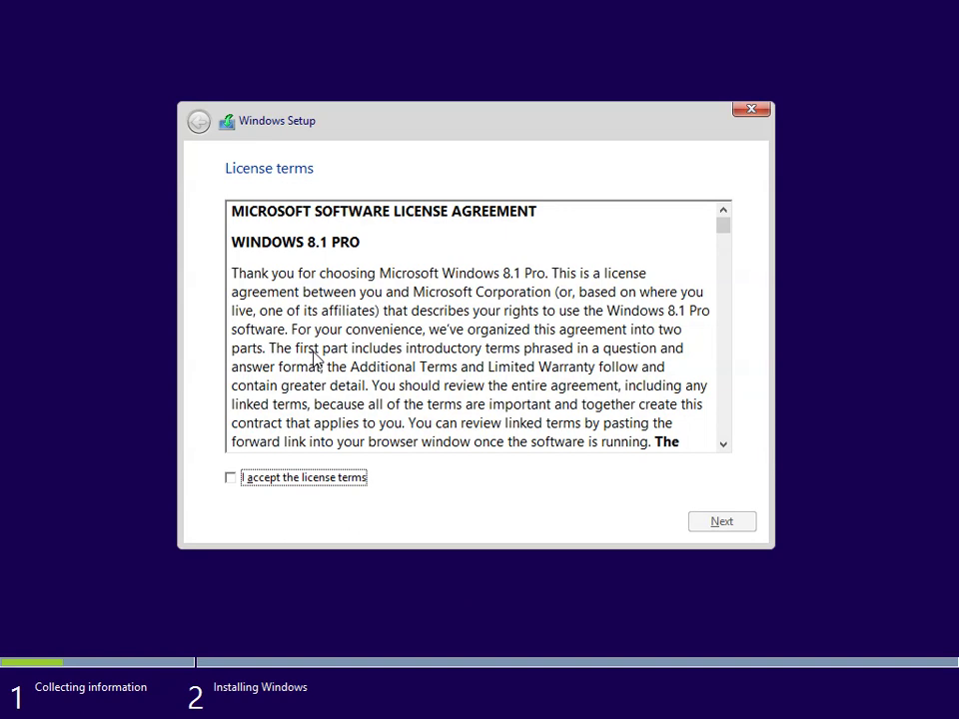
Start installing Windows 8.1 Pro on Drive 0 Partition 2 (C:) and quit the setup partway through
{"action": "left_click", "coordinate": [315, 480]}
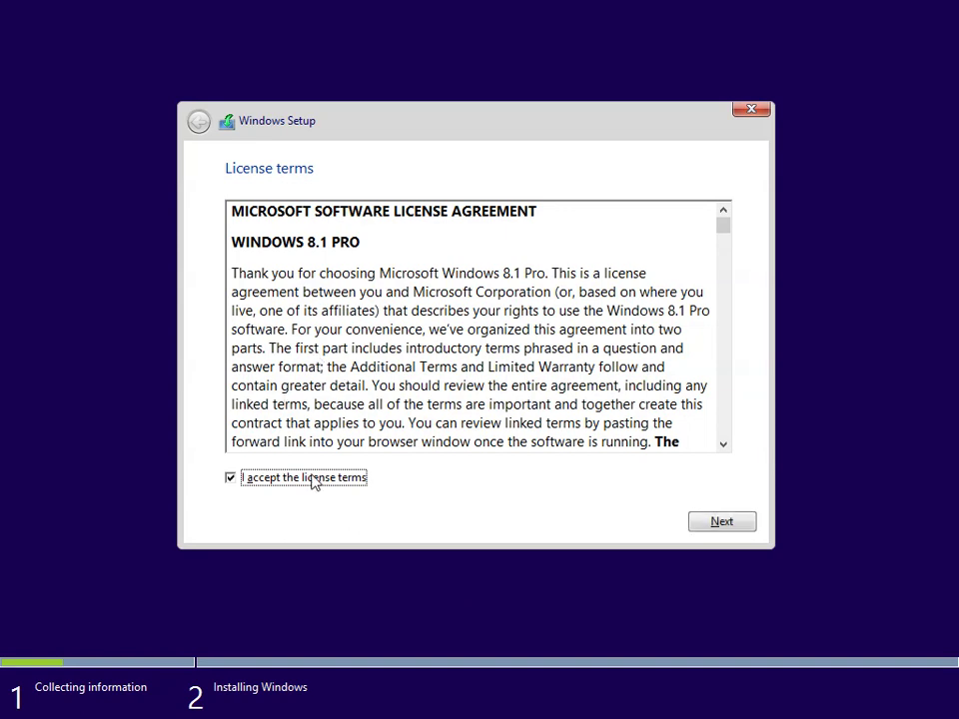
{"action": "left_click", "coordinate": [743, 520]}
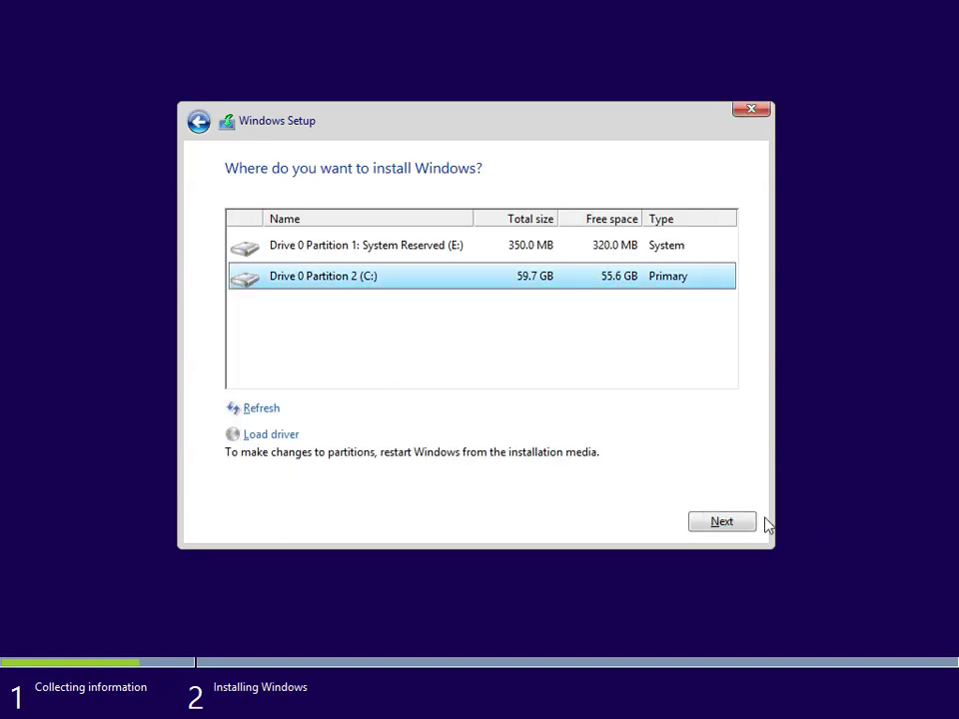
{"action": "left_click", "coordinate": [199, 121]}
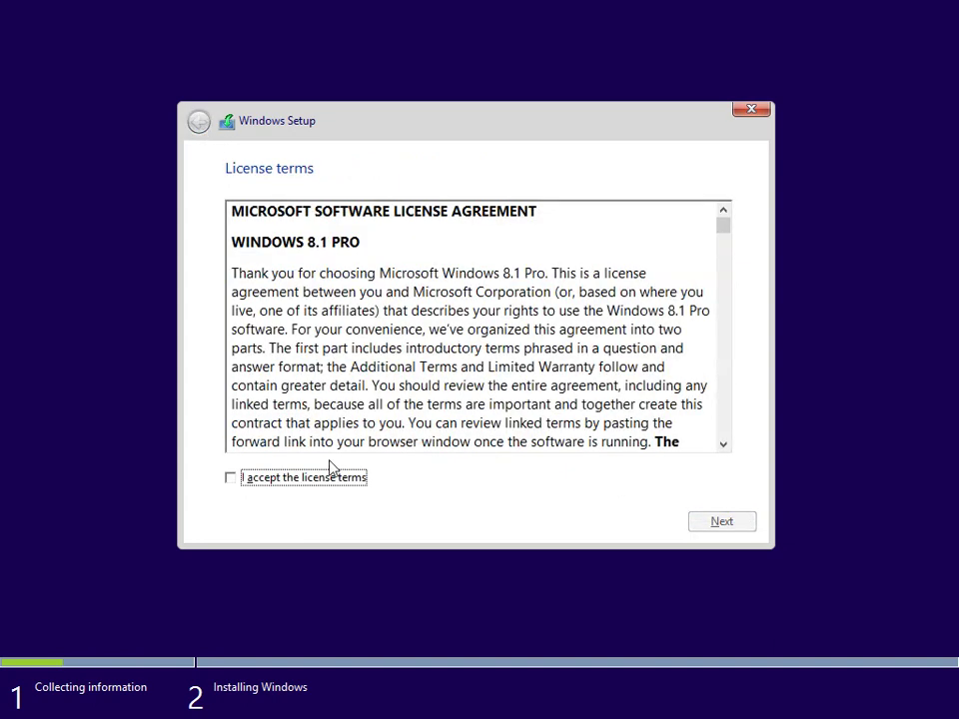
{"action": "left_click", "coordinate": [334, 479]}
{"action": "left_click", "coordinate": [705, 524]}
{"action": "left_click", "coordinate": [701, 521]}
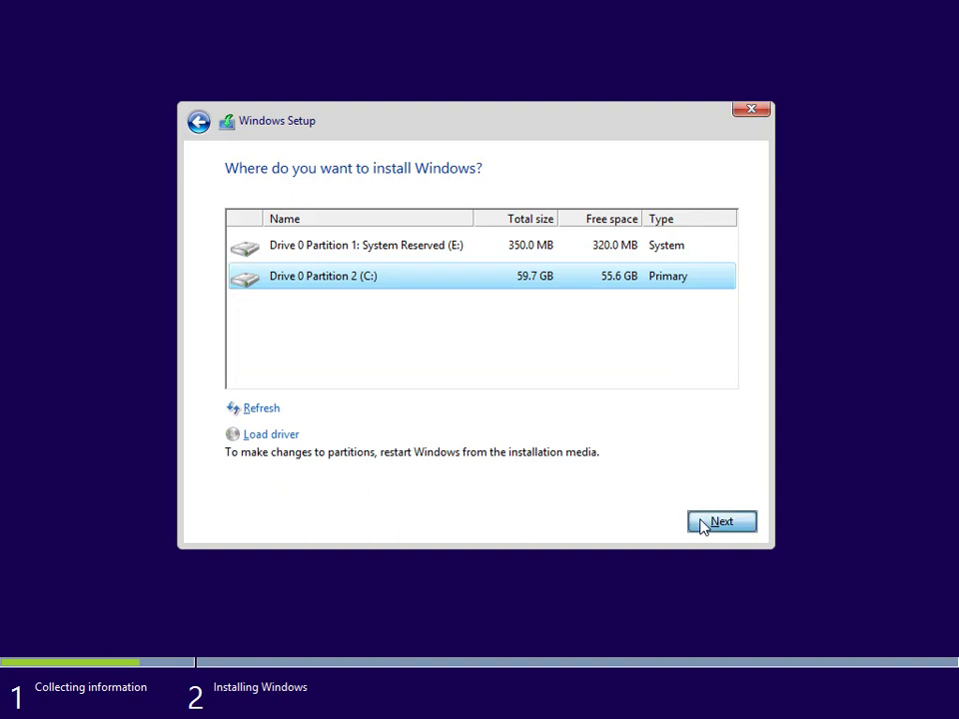
{"action": "left_click", "coordinate": [712, 418]}
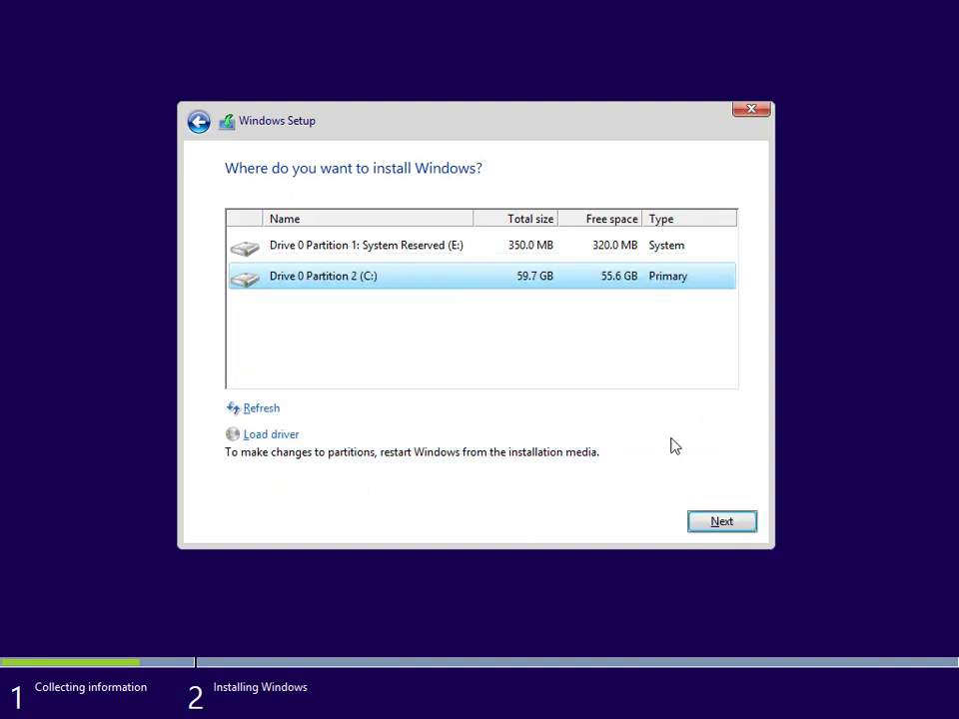
{"action": "left_click", "coordinate": [745, 530]}
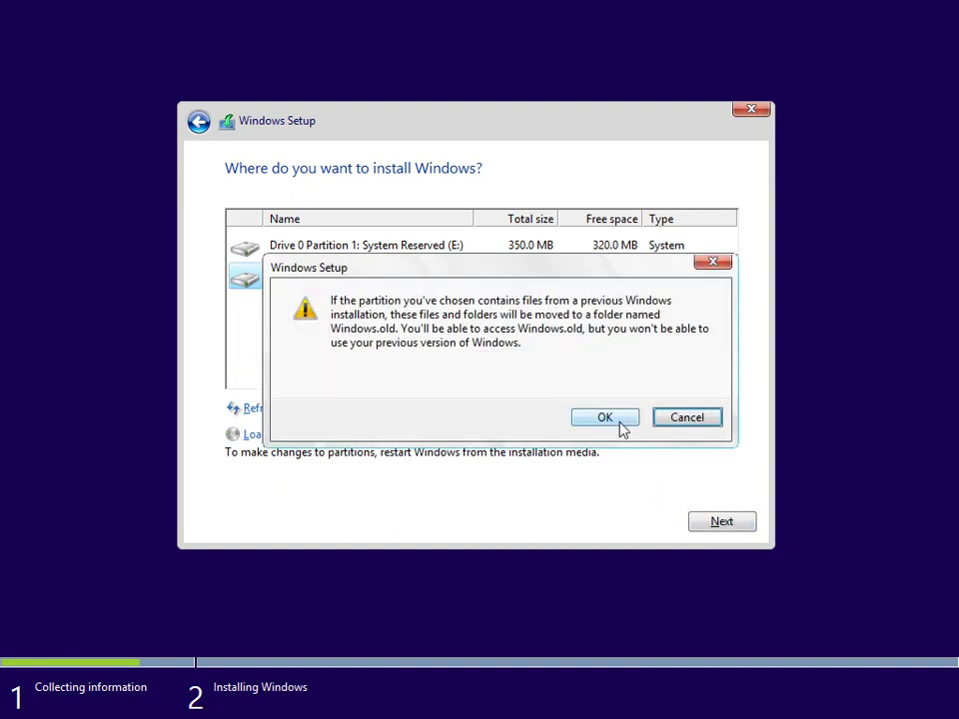
{"action": "left_click", "coordinate": [610, 417]}
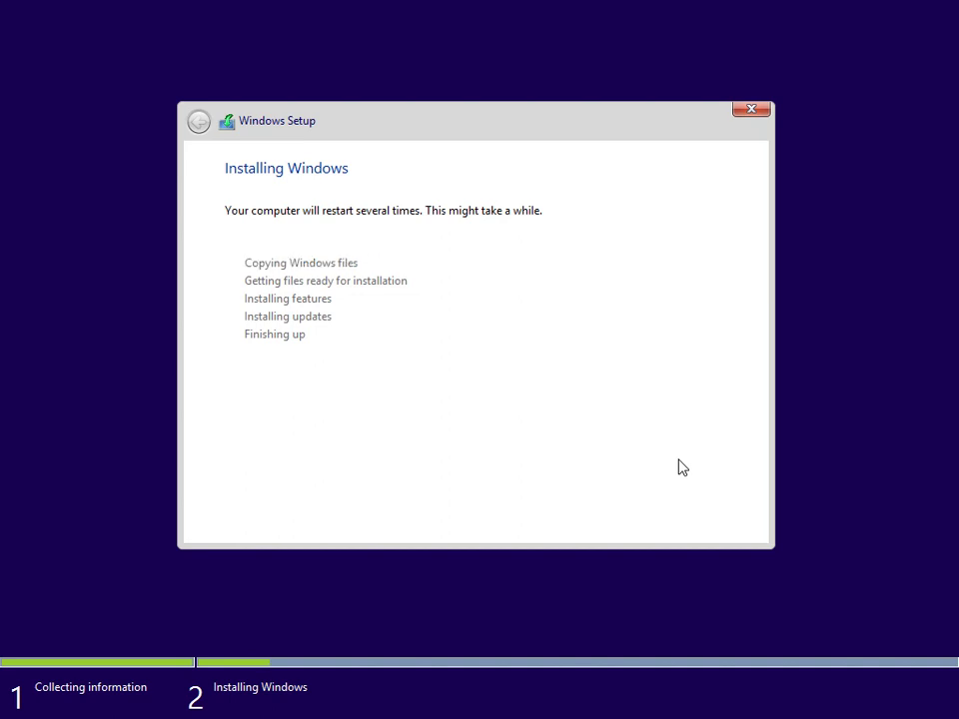
{"action": "left_click", "coordinate": [750, 109]}
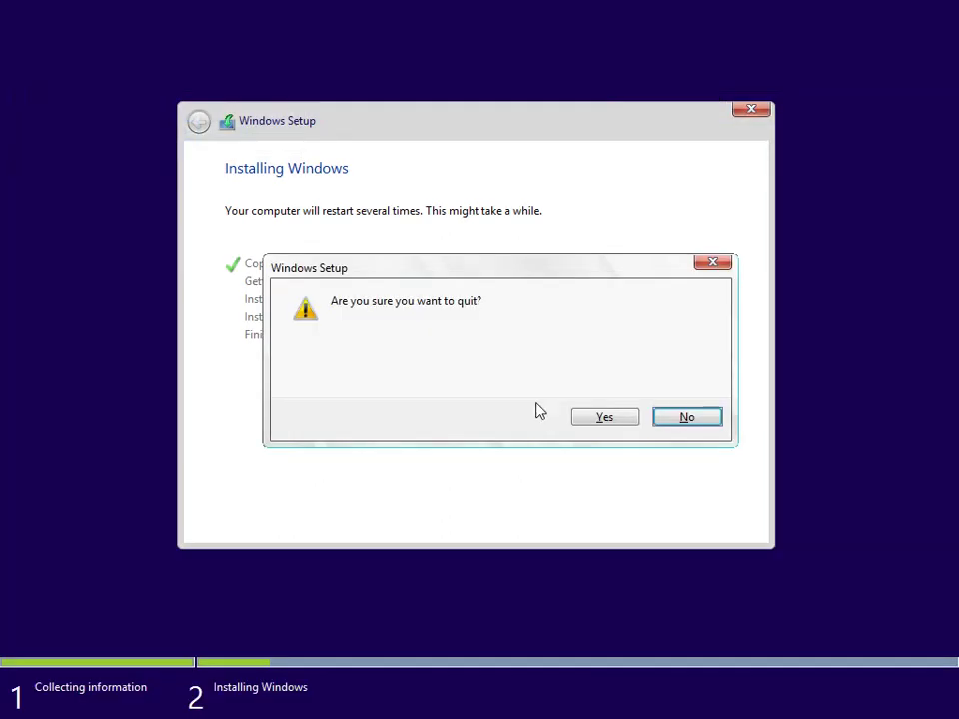
{"action": "left_click", "coordinate": [602, 419]}
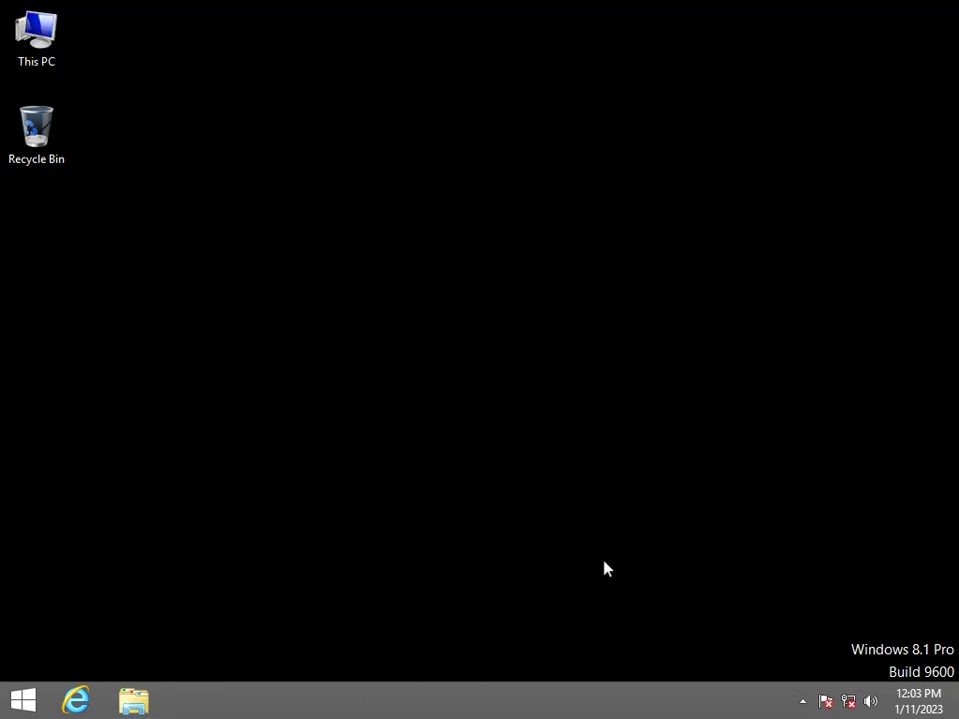
Launch Windows Setup from DVD Drive (D:) in This PC and allow it to make changes
{"action": "key", "text": "ctrl+d"}
{"action": "left_click", "coordinate": [629, 649]}
{"action": "left_click", "coordinate": [158, 707]}
{"action": "left_click", "coordinate": [562, 400]}
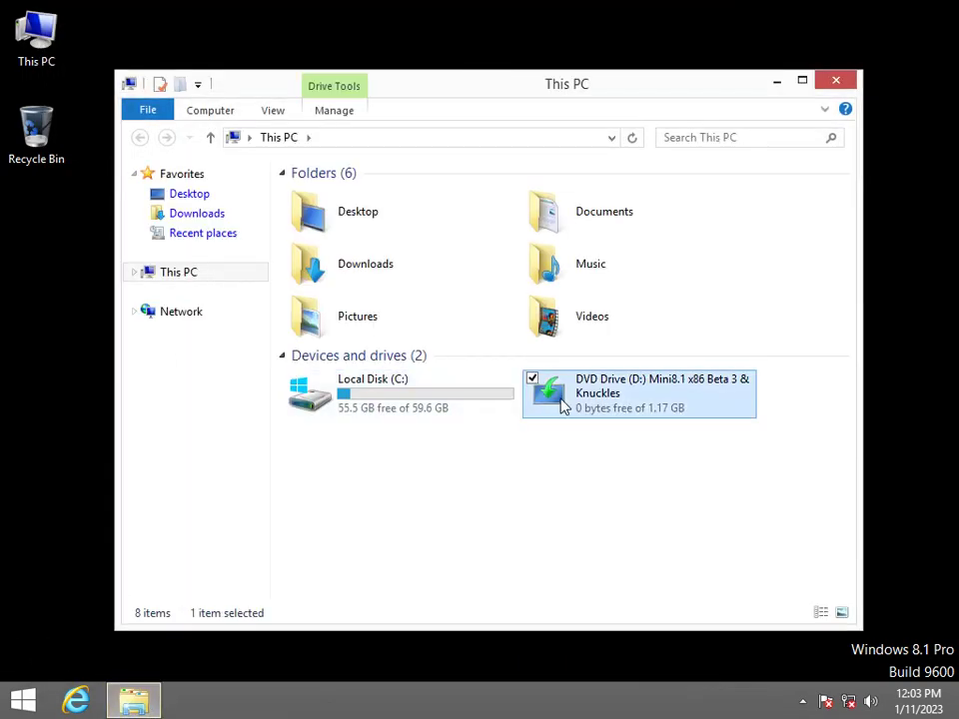
{"action": "double_click", "coordinate": [563, 402]}
{"action": "left_click", "coordinate": [547, 393]}
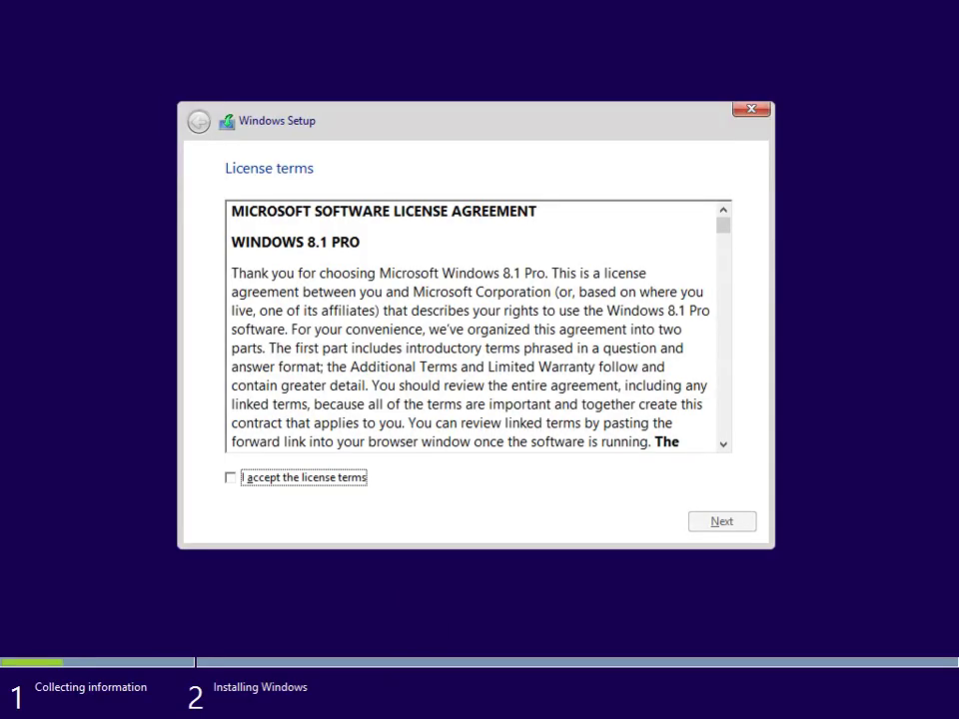
Accept the license terms and install Windows on Drive 0 Partition 2 (C:), letting existing files move to Windows.old
{"action": "left_click", "coordinate": [272, 479]}
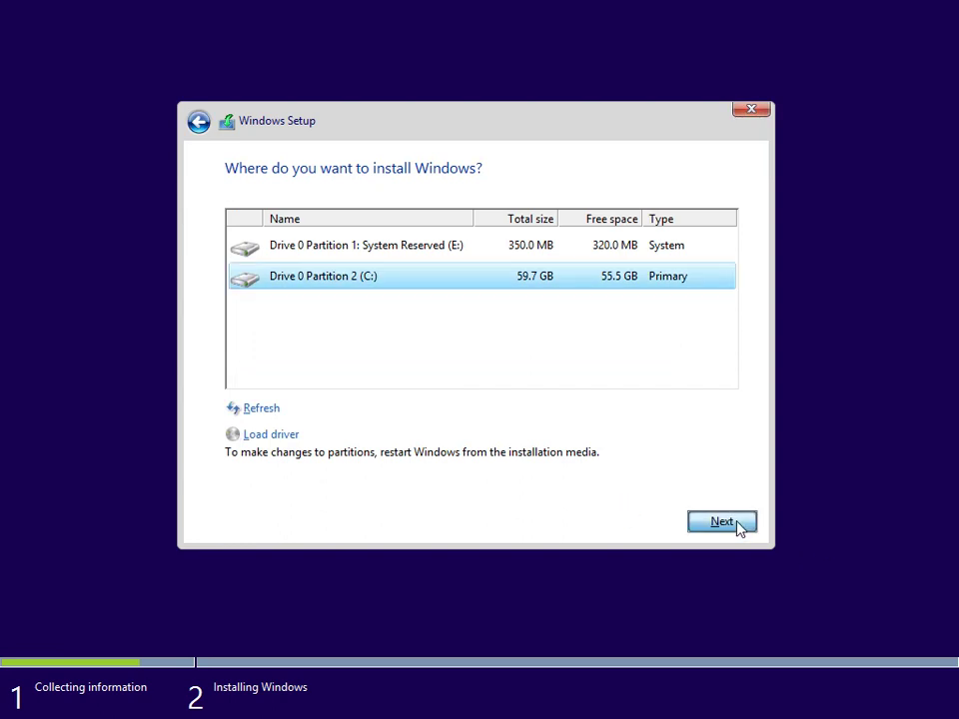
{"action": "left_click", "coordinate": [736, 524]}
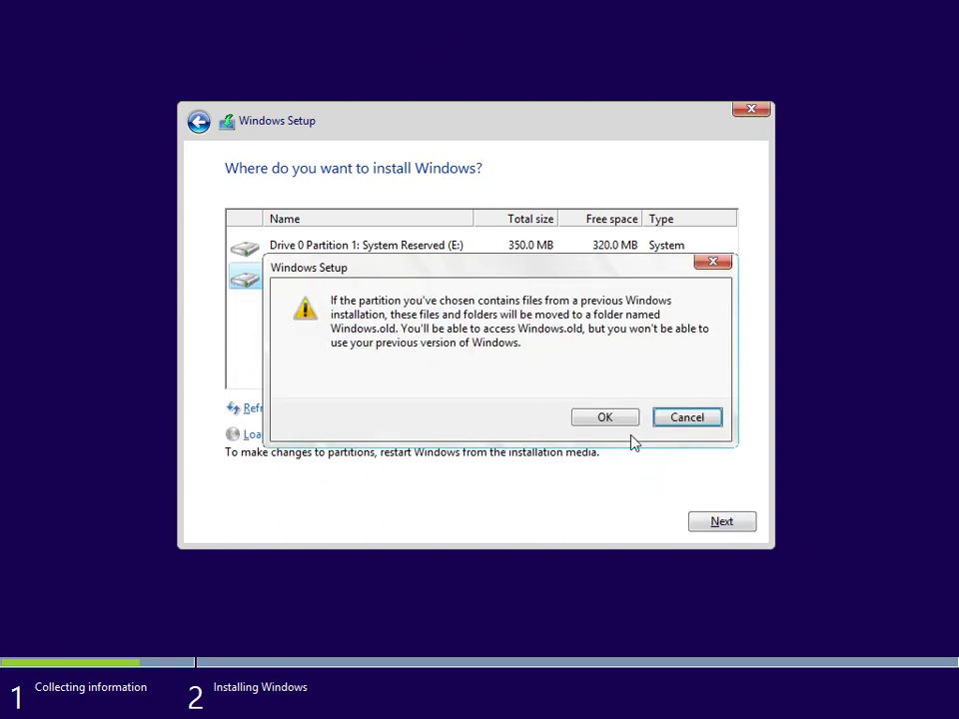
{"action": "left_click", "coordinate": [605, 417]}
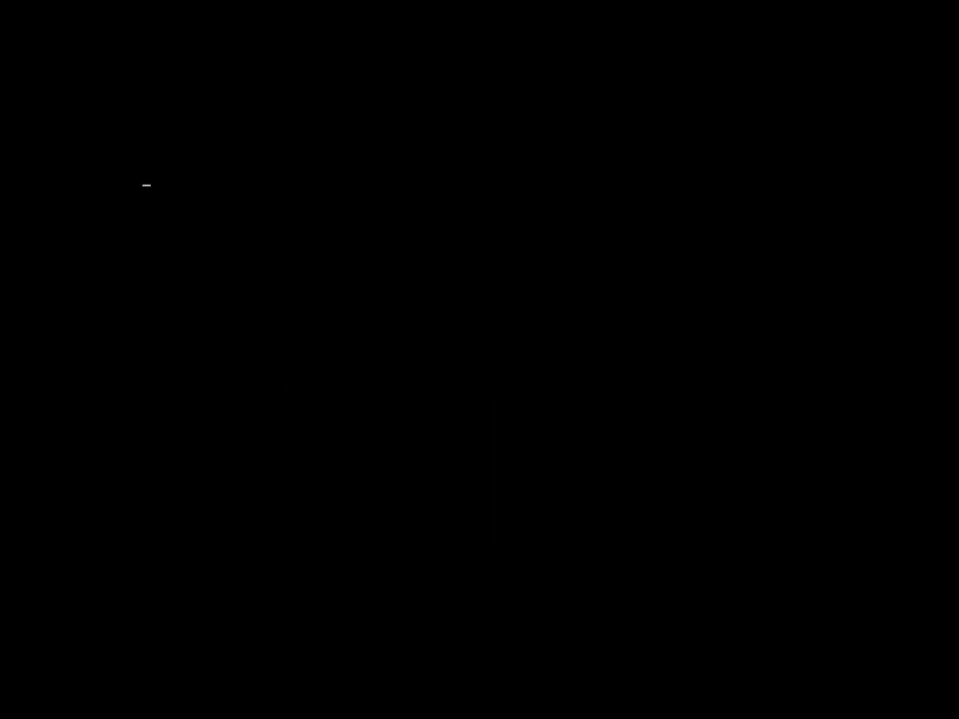
Continue booting the virtual machine, and clear ShareX and the Google Chrome installer away from Windows Setup, cancelling the Chrome installation
{"action": "key", "text": "Return"}
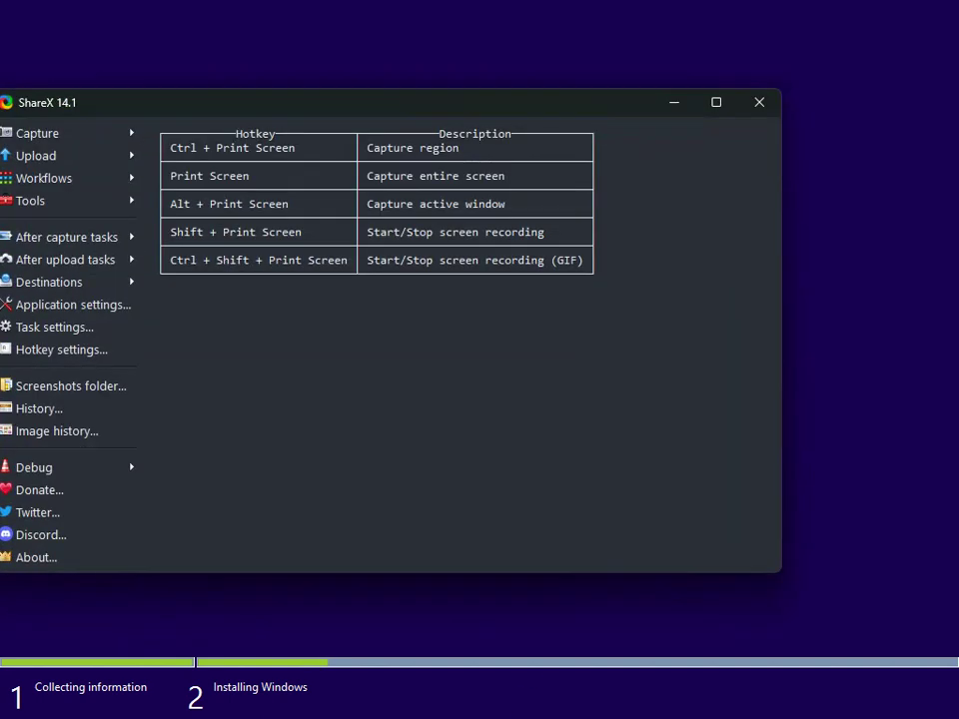
{"action": "left_click", "coordinate": [675, 104]}
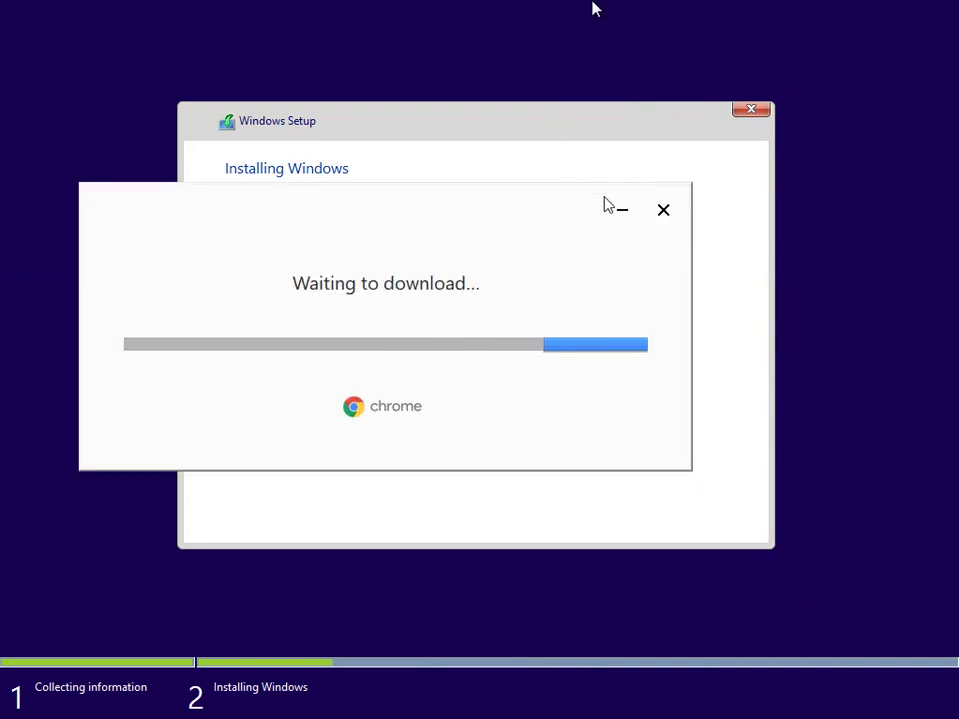
{"action": "left_click", "coordinate": [620, 210]}
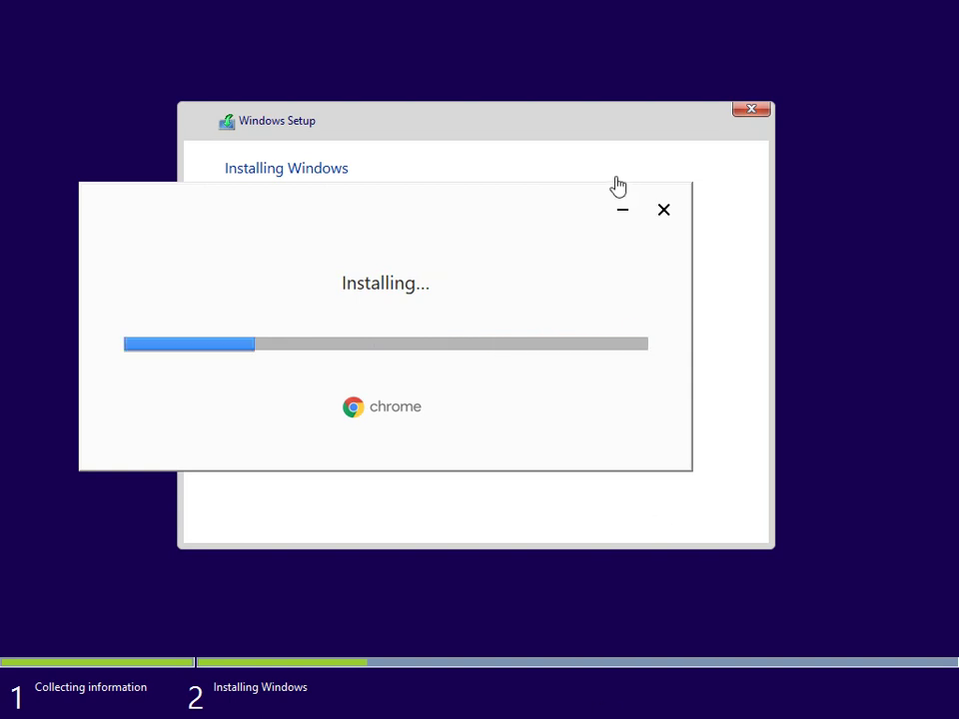
{"action": "left_click", "coordinate": [664, 209]}
{"action": "left_click", "coordinate": [358, 361]}
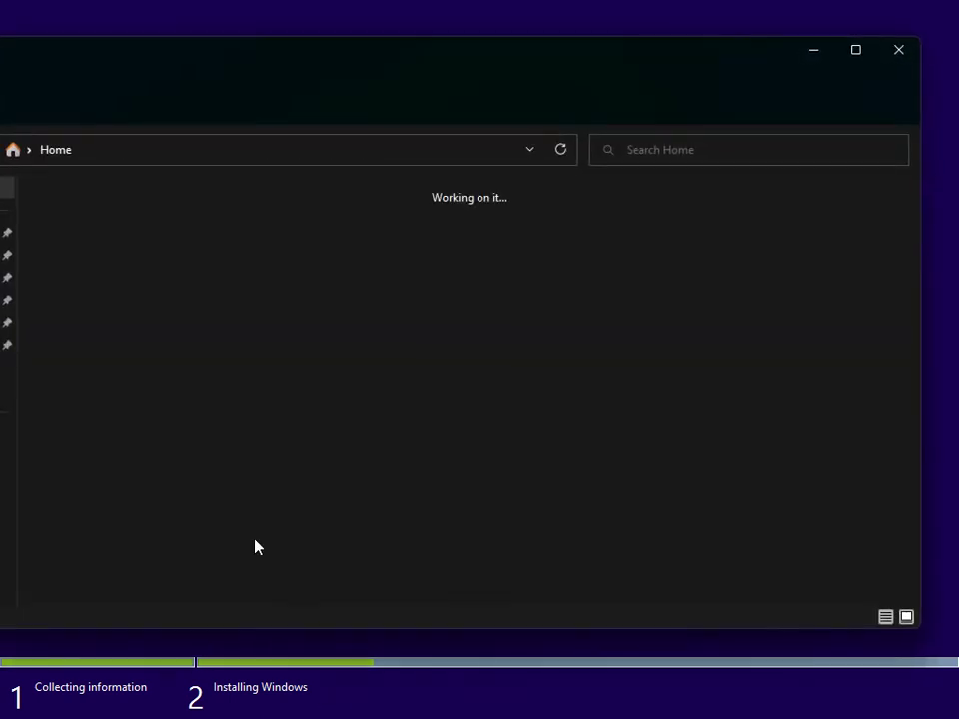
Open the Utilites folder on the Stuff (D:) drive and browse its installer files
{"action": "left_click", "coordinate": [6, 455]}
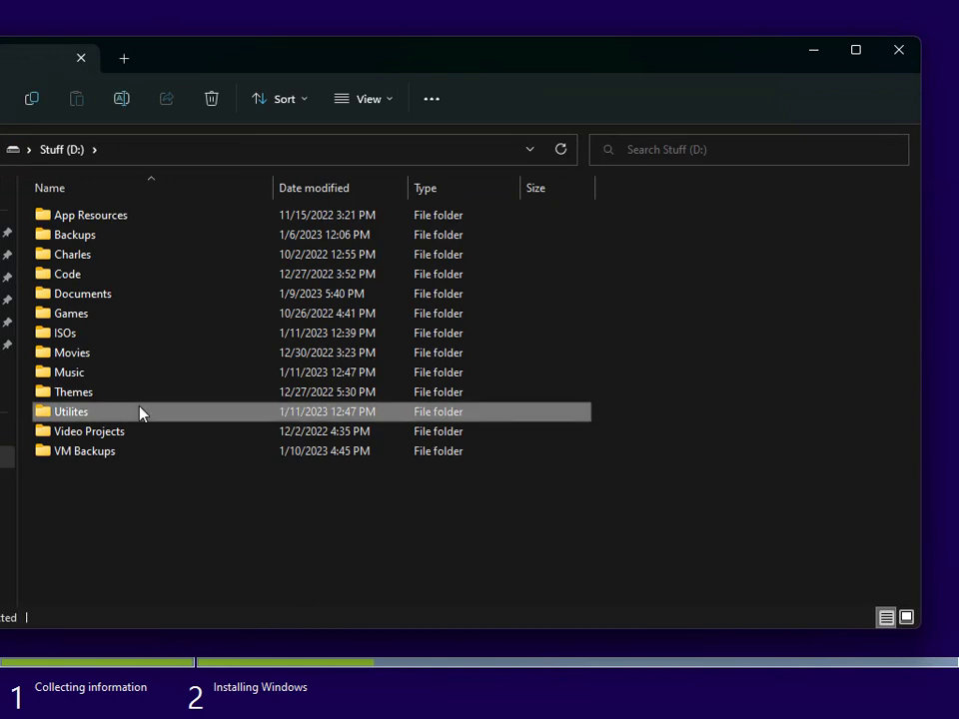
{"action": "double_click", "coordinate": [140, 412]}
{"action": "scroll", "coordinate": [165, 444], "scroll_direction": "down", "scroll_amount": 8}
{"action": "scroll", "coordinate": [158, 449], "scroll_direction": "down", "scroll_amount": 2}
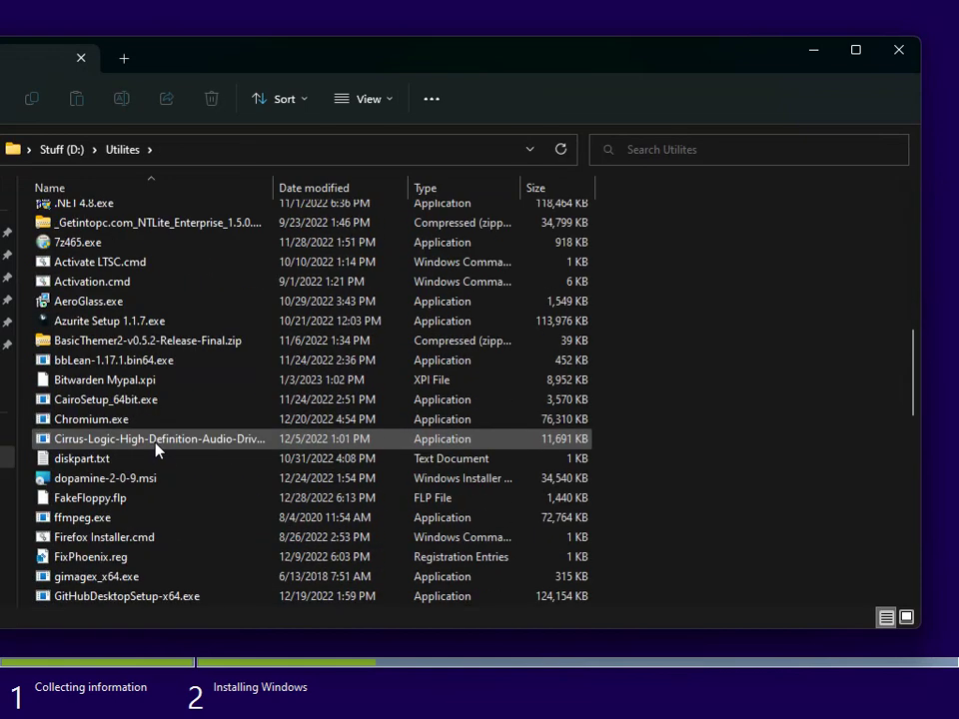
{"action": "double_click", "coordinate": [86, 498]}
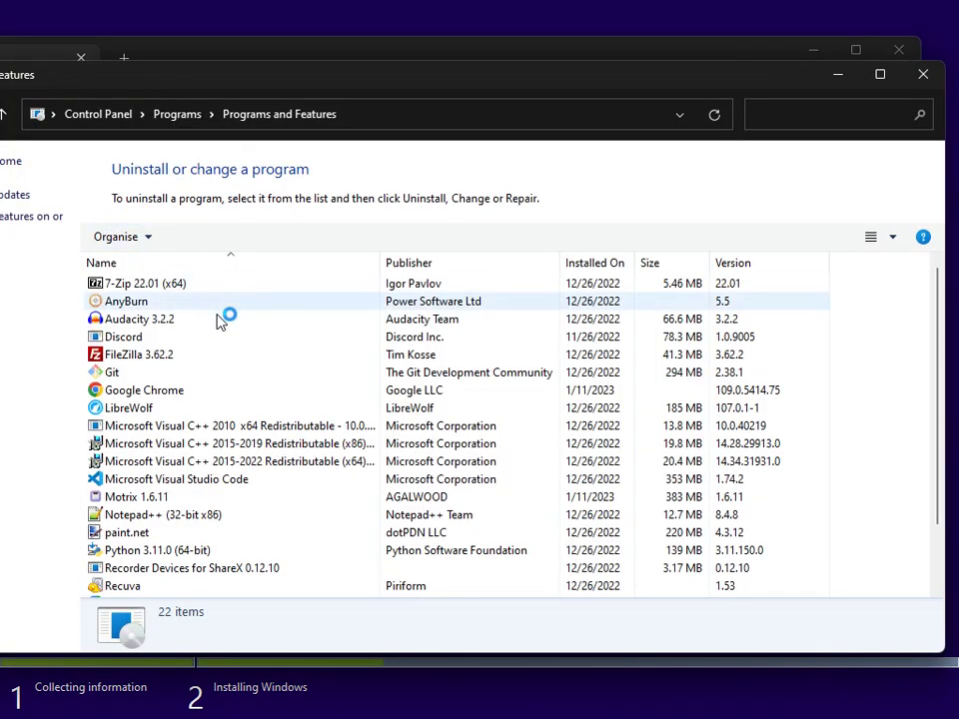
Uninstall Google Chrome including its browsing data, and close Programs and Features
{"action": "scroll", "coordinate": [214, 335], "scroll_direction": "down", "scroll_amount": 1}
{"action": "left_click", "coordinate": [210, 339]}
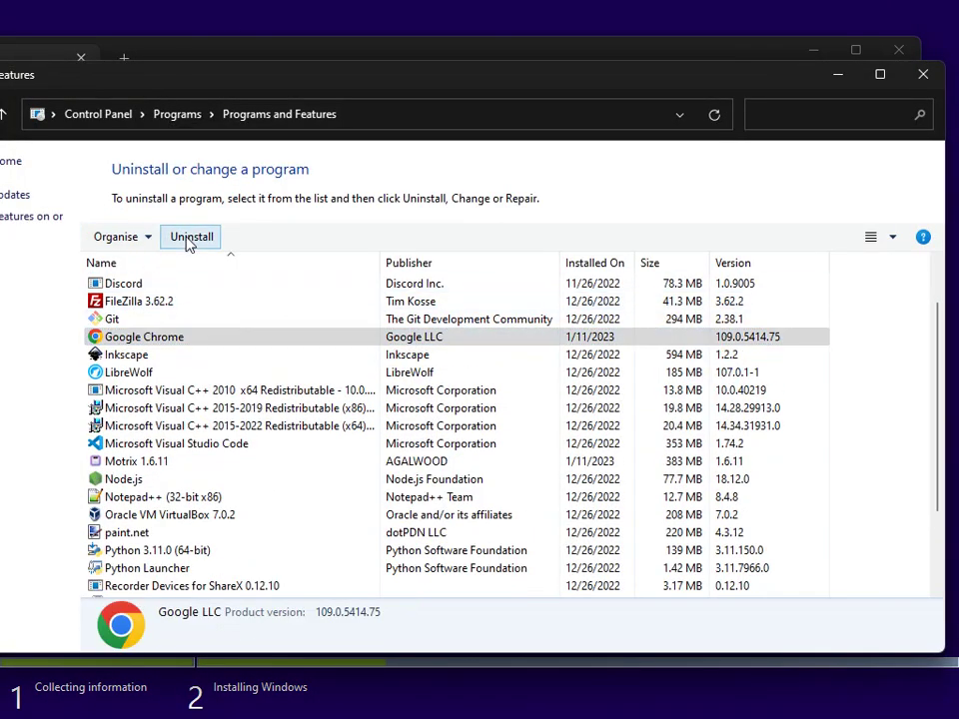
{"action": "left_click", "coordinate": [190, 239]}
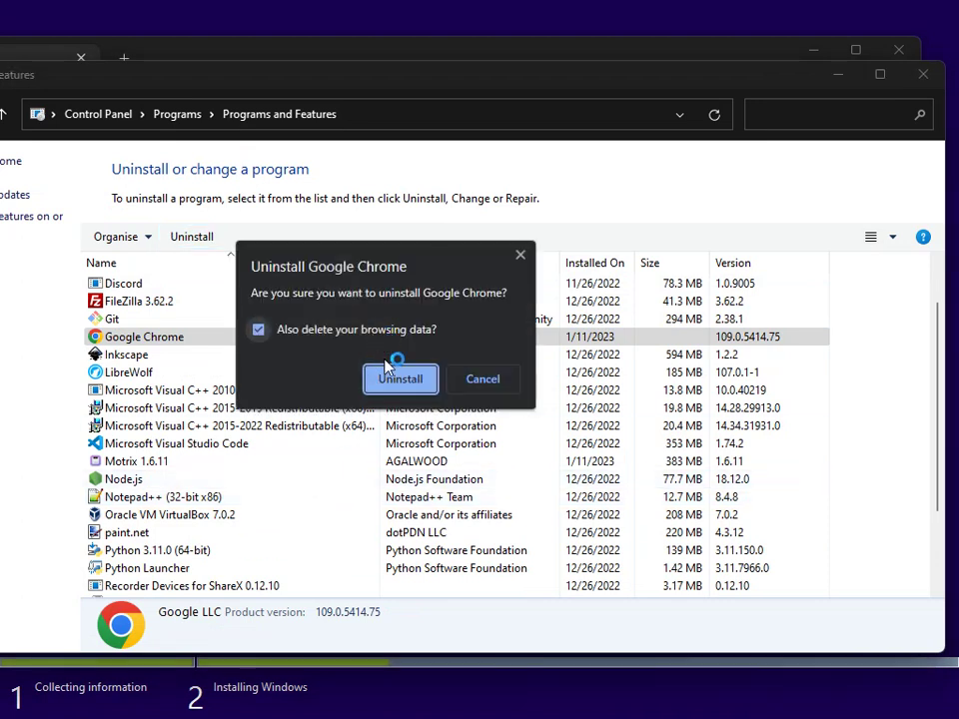
{"action": "left_click", "coordinate": [400, 378]}
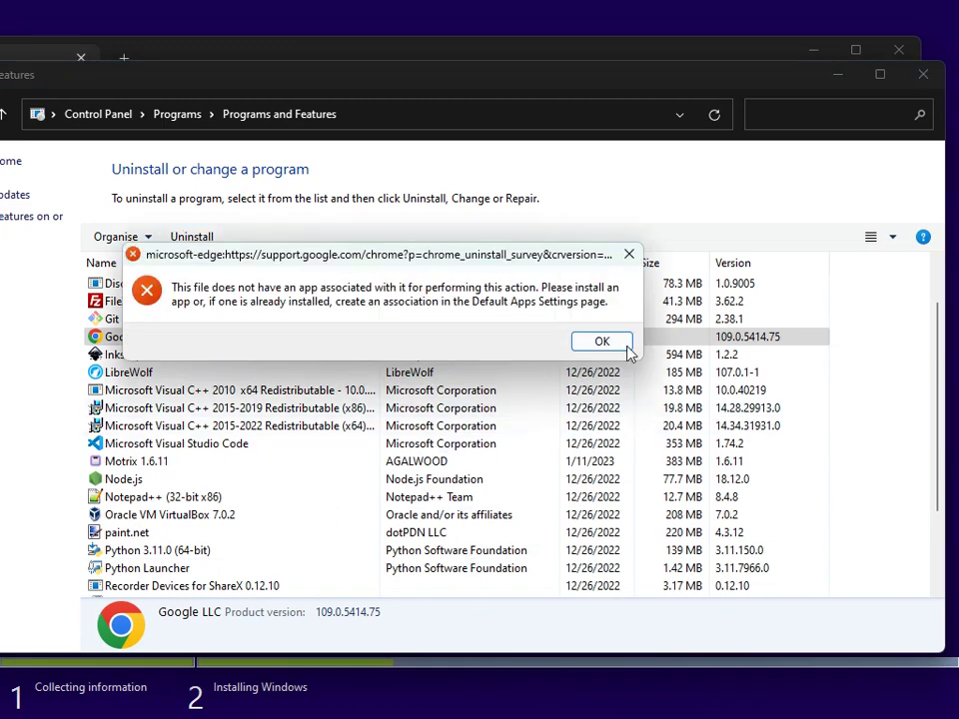
{"action": "left_click", "coordinate": [623, 345]}
{"action": "left_click", "coordinate": [923, 74]}
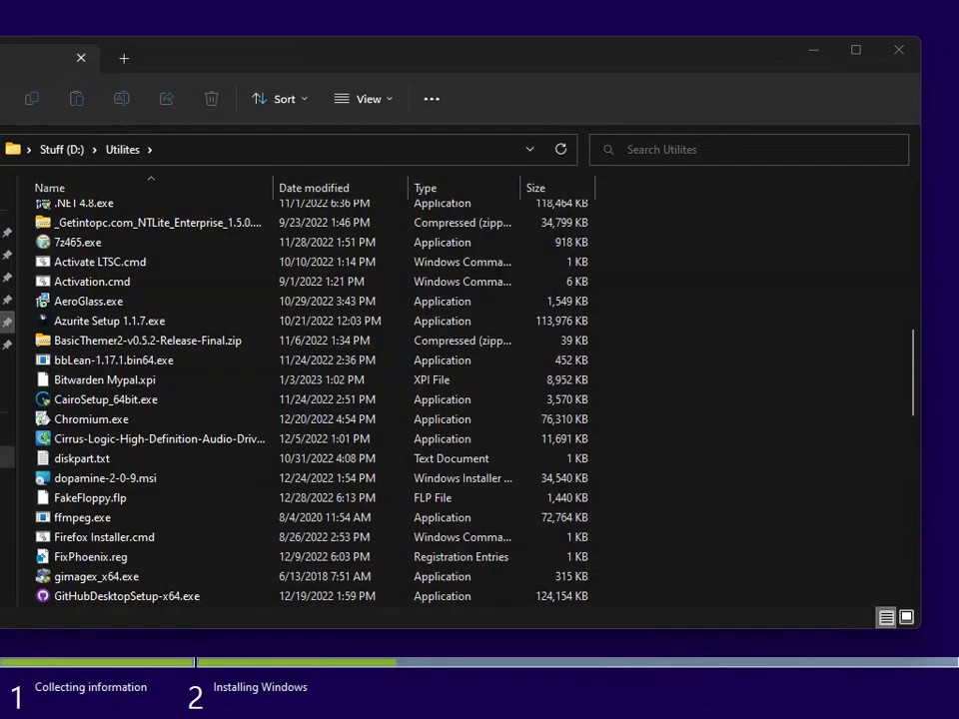
Dismiss the Chrome installer and run Chromium.exe from the Utilites folder despite the SmartScreen block, closing the folder window
{"action": "scroll", "coordinate": [128, 422], "scroll_direction": "up", "scroll_amount": 2}
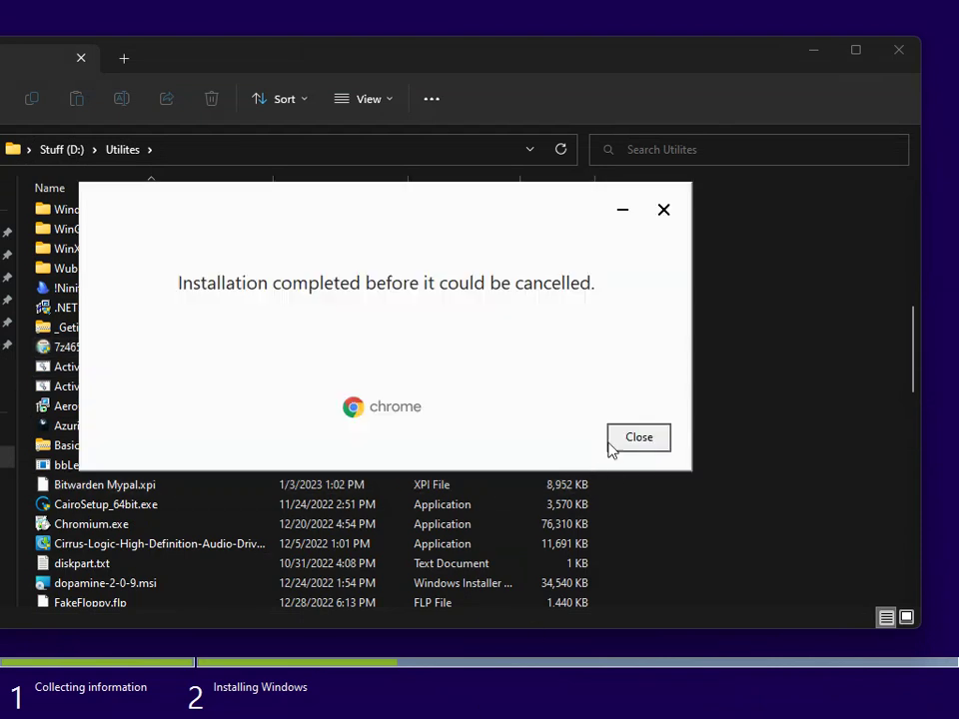
{"action": "left_click", "coordinate": [640, 440]}
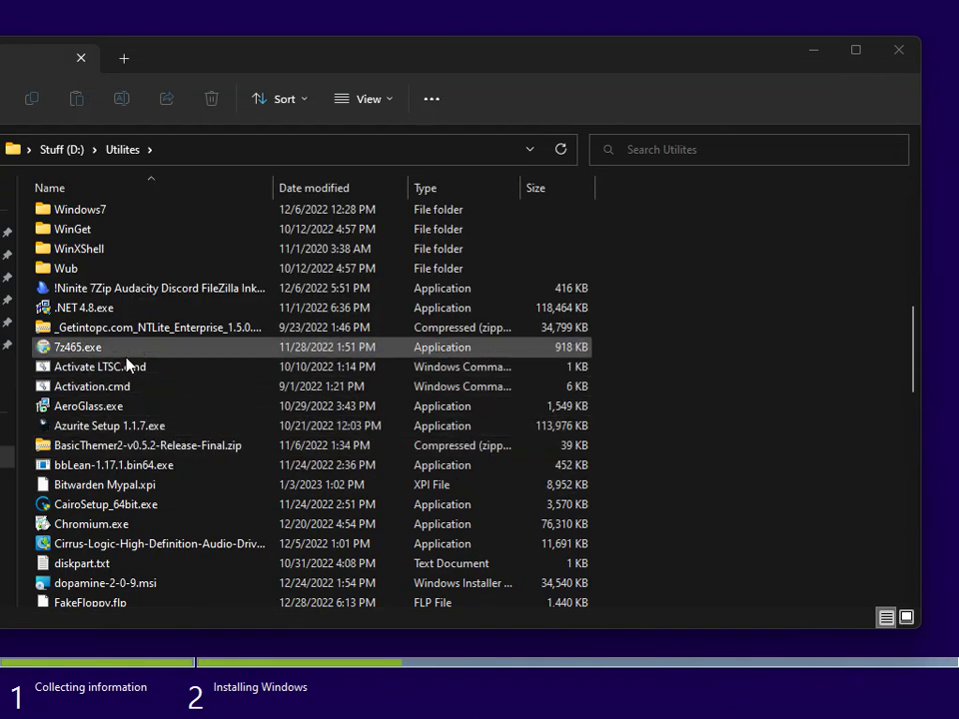
{"action": "left_click", "coordinate": [90, 524]}
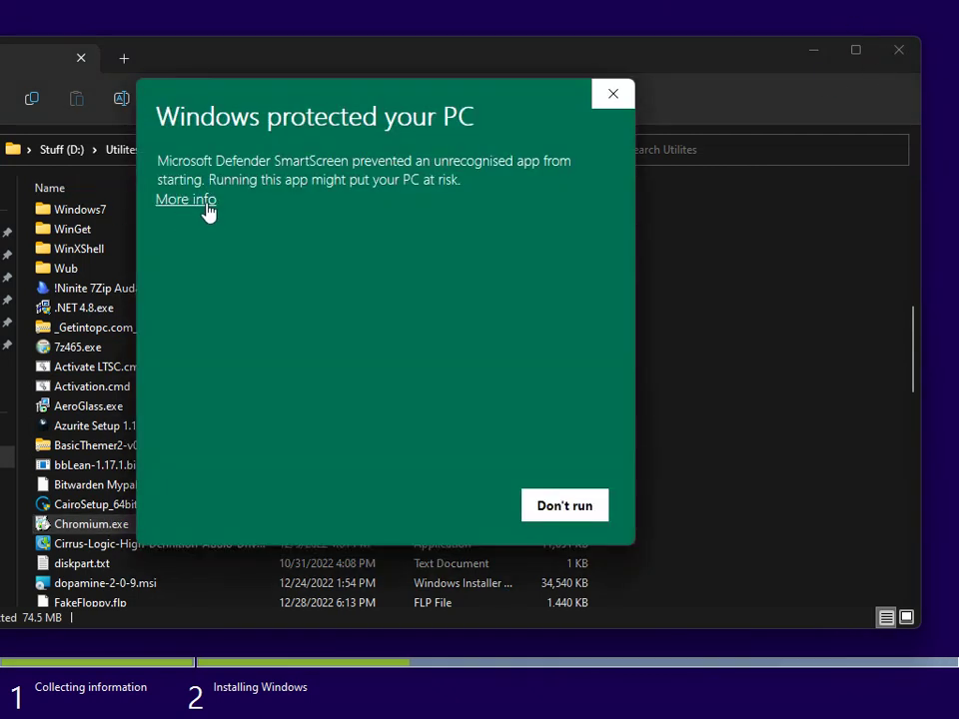
{"action": "left_click", "coordinate": [205, 203]}
{"action": "left_click", "coordinate": [431, 499]}
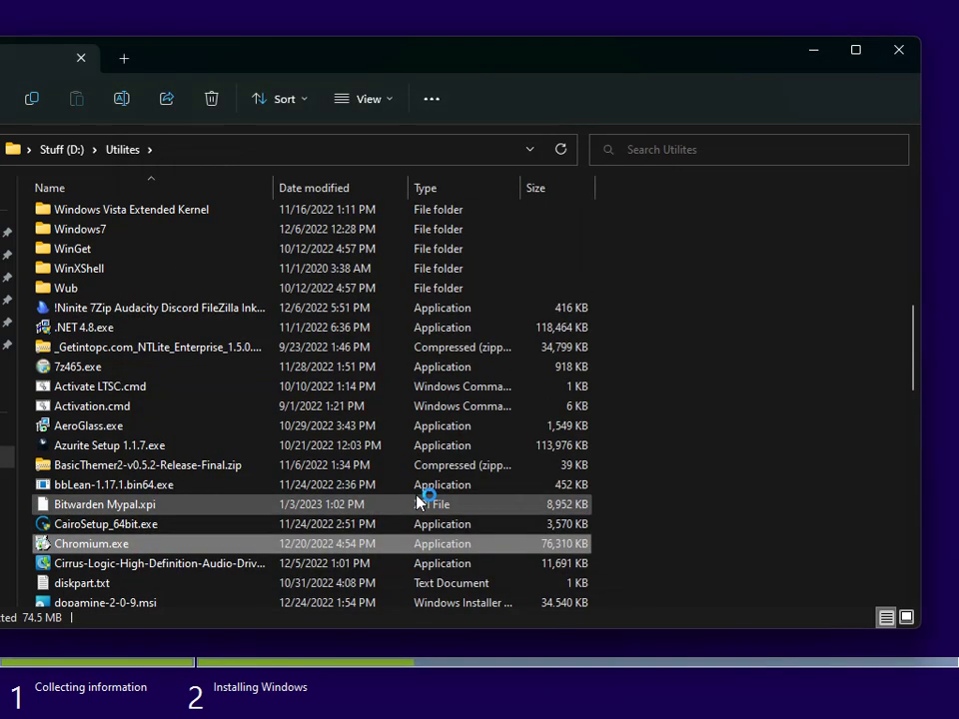
{"action": "left_click", "coordinate": [901, 52]}
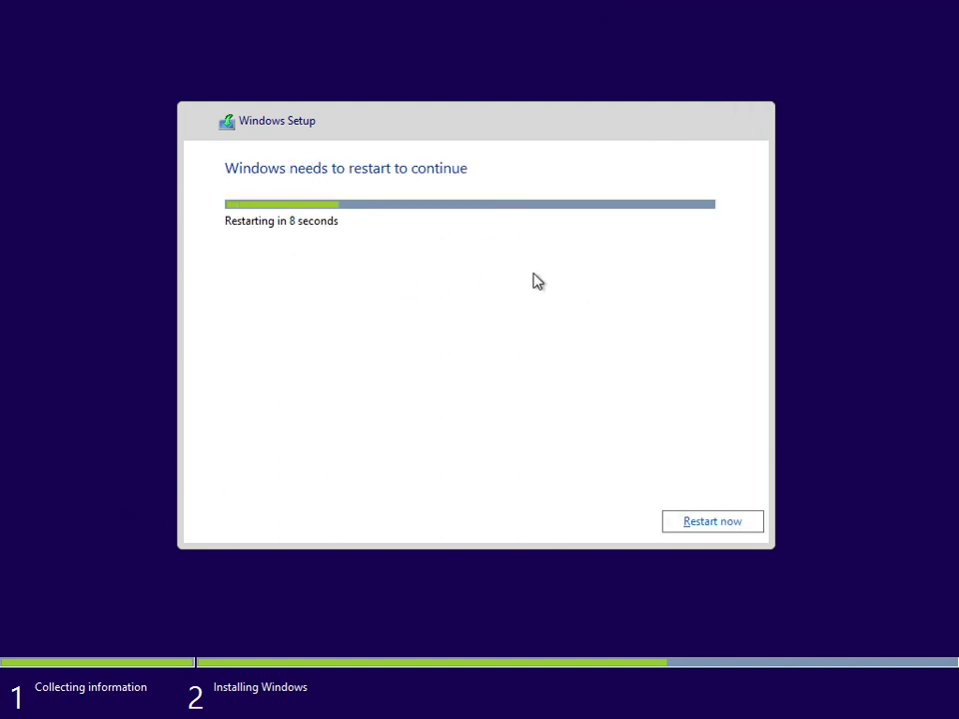
Restart immediately to continue Windows Setup, and sign in to the existing user account
{"action": "left_click", "coordinate": [717, 525]}
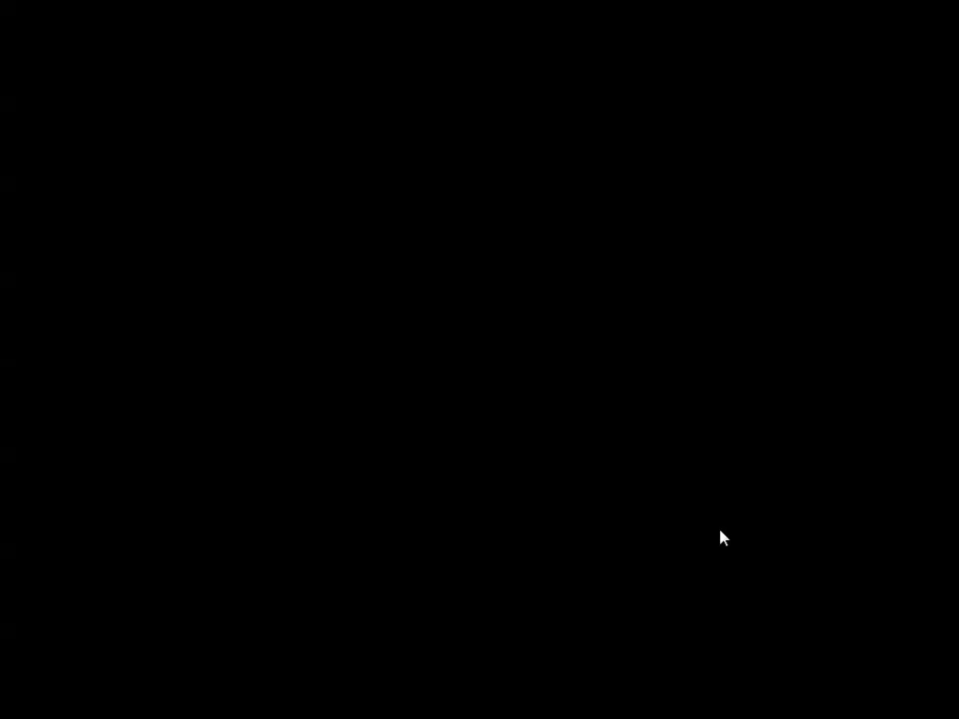
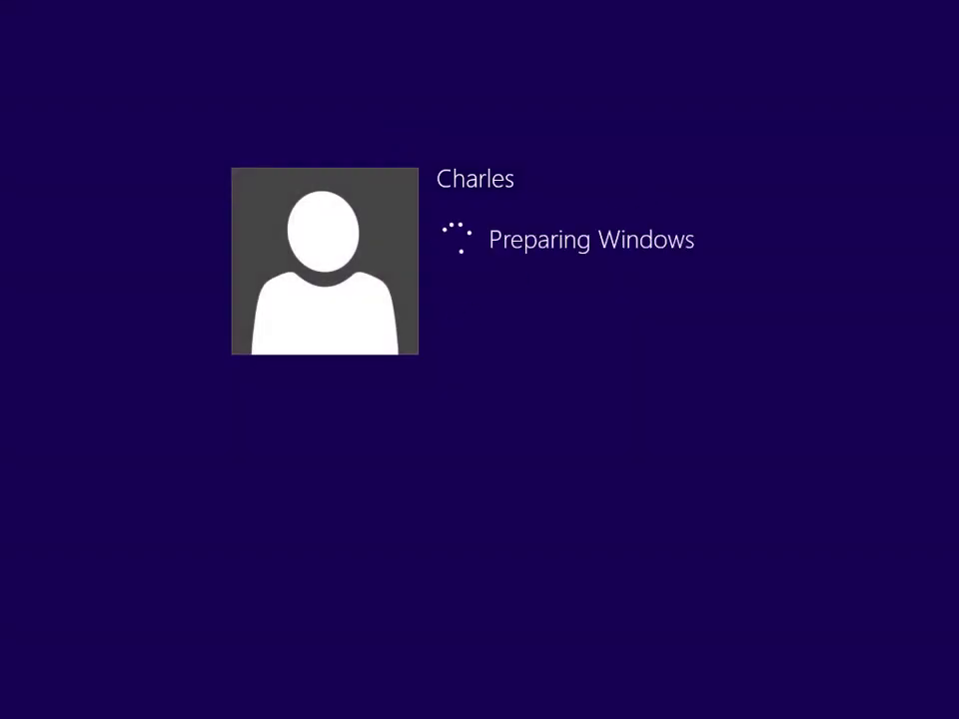
{"action": "key", "text": "ctrl+alt+Delete"}
{"action": "left_click", "coordinate": [430, 257]}
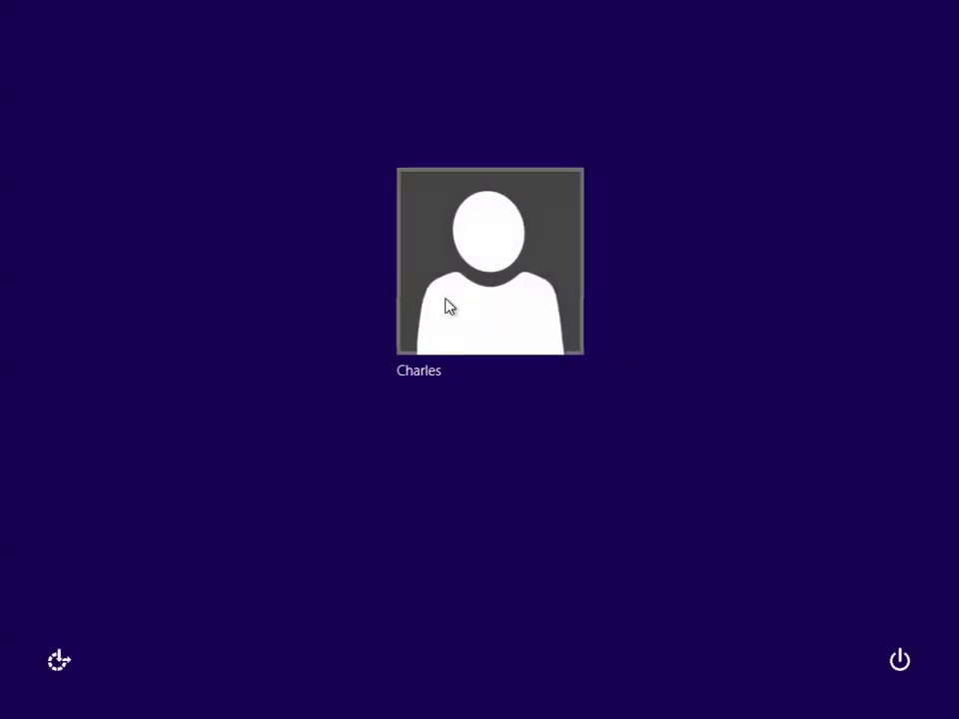
{"action": "left_click", "coordinate": [448, 307]}
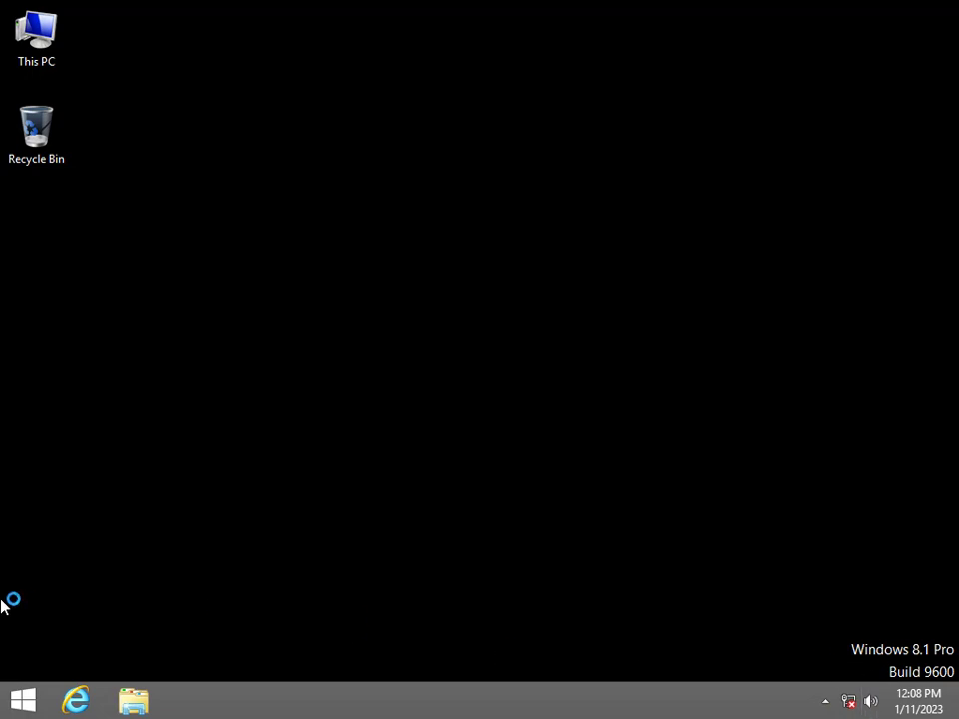
Look over the Start screen, the list of installed apps and the folders on Local Disk (C:)
{"action": "left_click", "coordinate": [12, 698]}
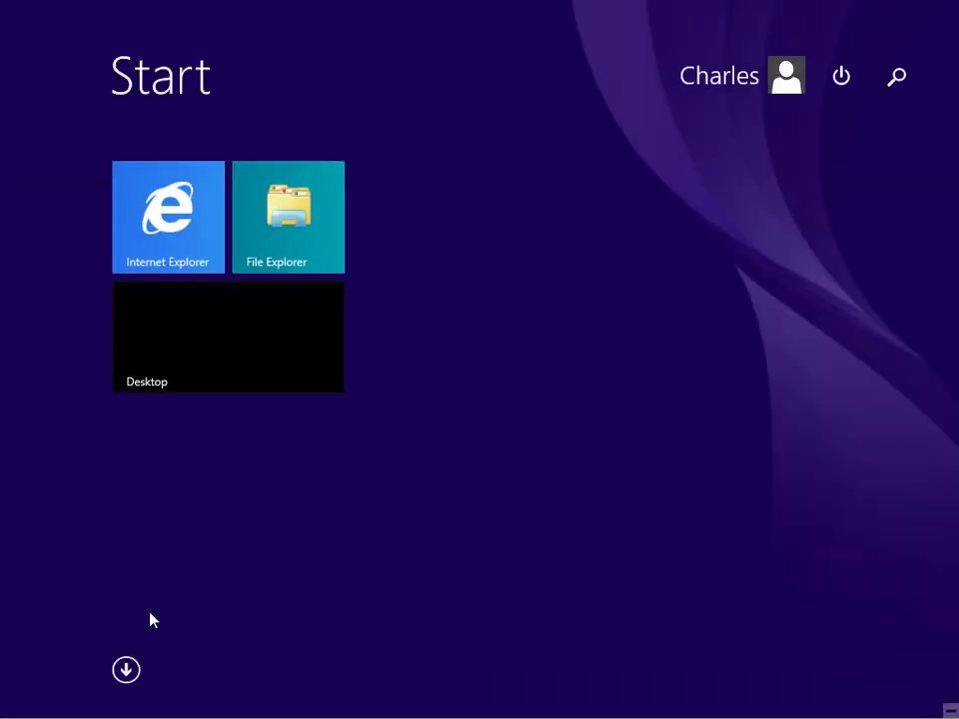
{"action": "left_click", "coordinate": [126, 670]}
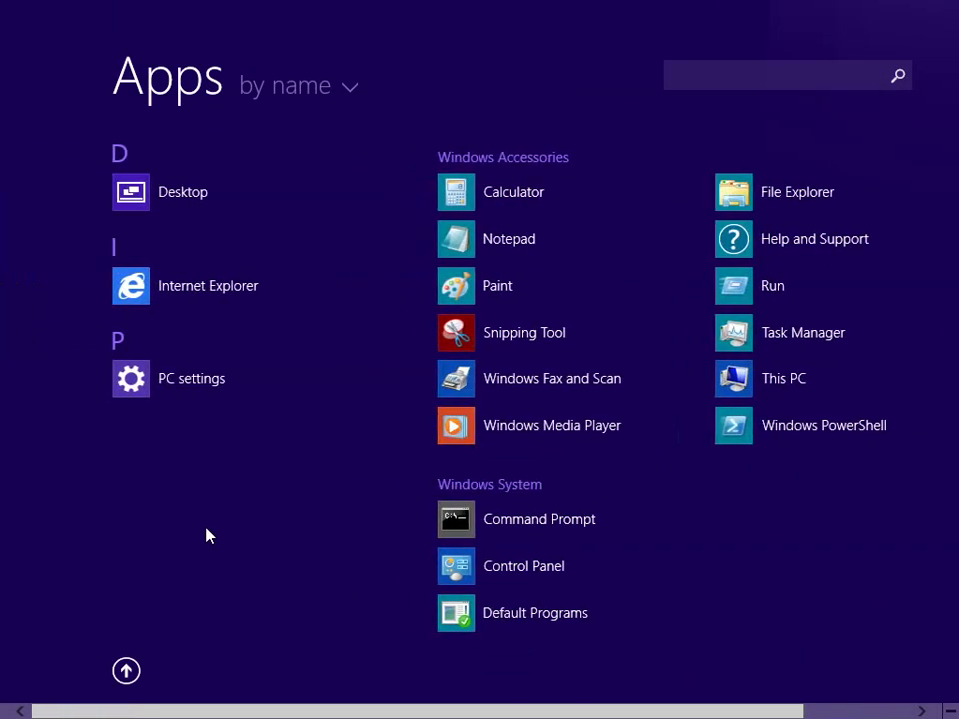
{"action": "left_click", "coordinate": [126, 671]}
{"action": "left_click", "coordinate": [212, 330]}
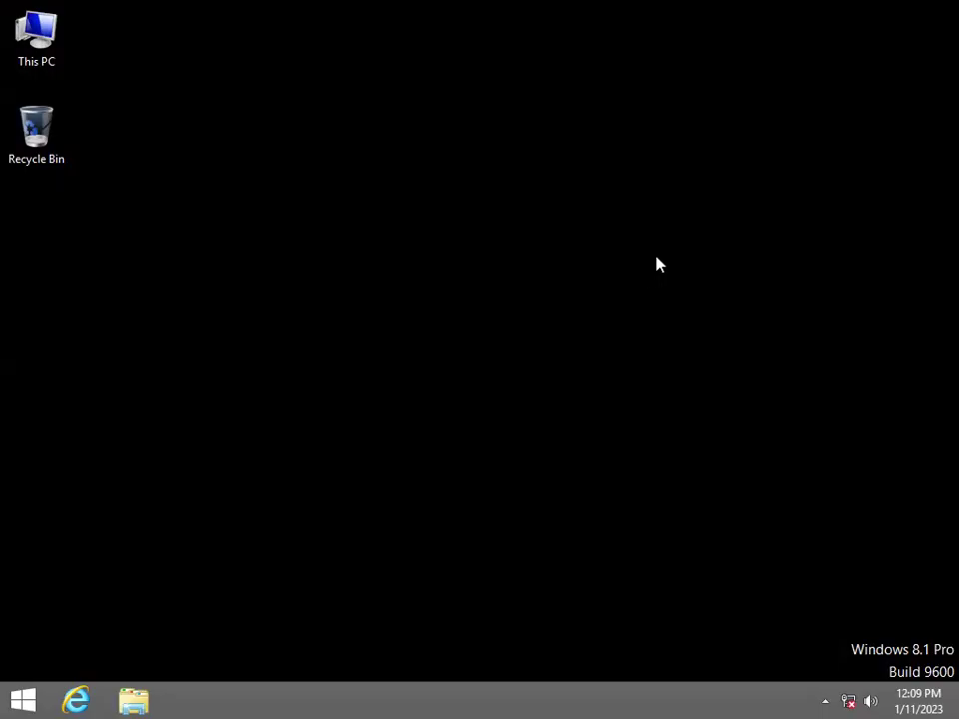
{"action": "left_click", "coordinate": [133, 701]}
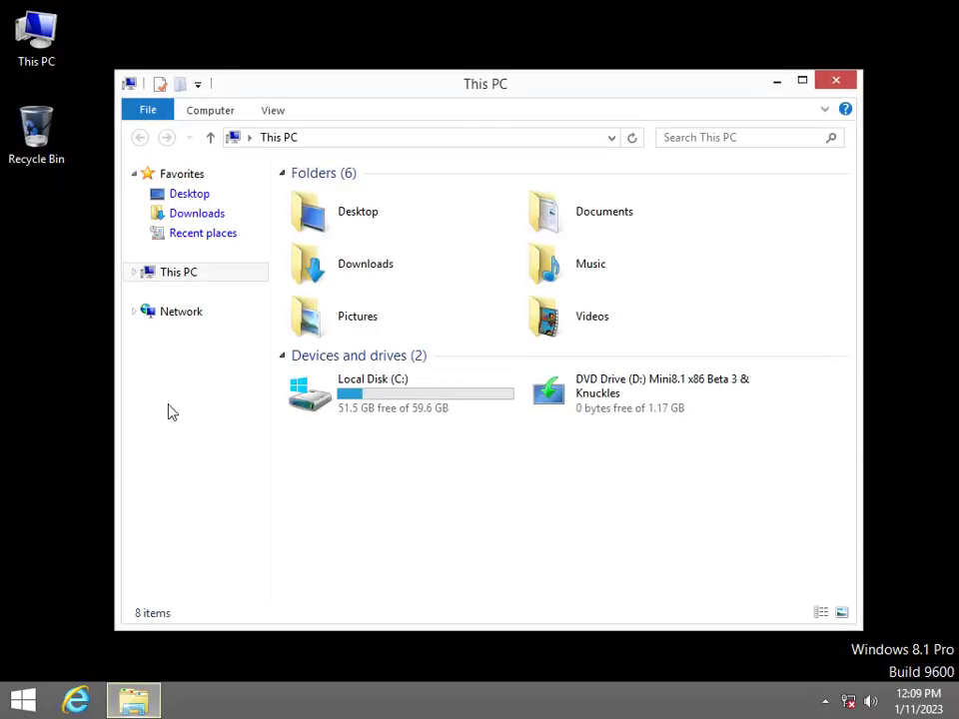
{"action": "double_click", "coordinate": [467, 412]}
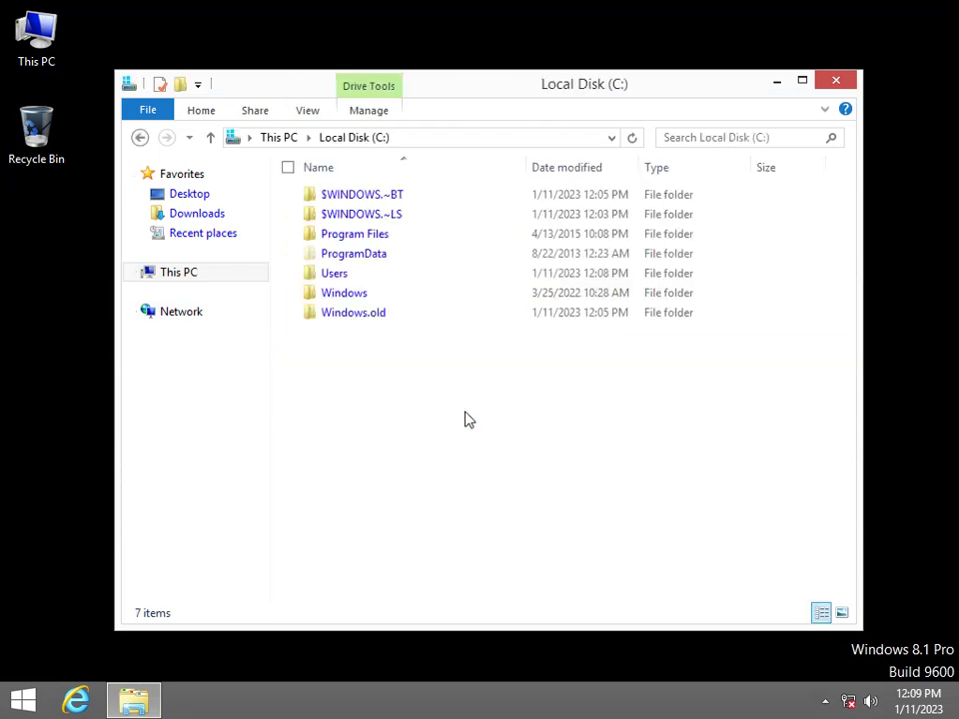
{"action": "left_click", "coordinate": [839, 81]}
Open Command Prompt as administrator and list the boot configuration with bcdedit
{"action": "key", "text": "super"}
{"action": "type", "text": "cmd"}
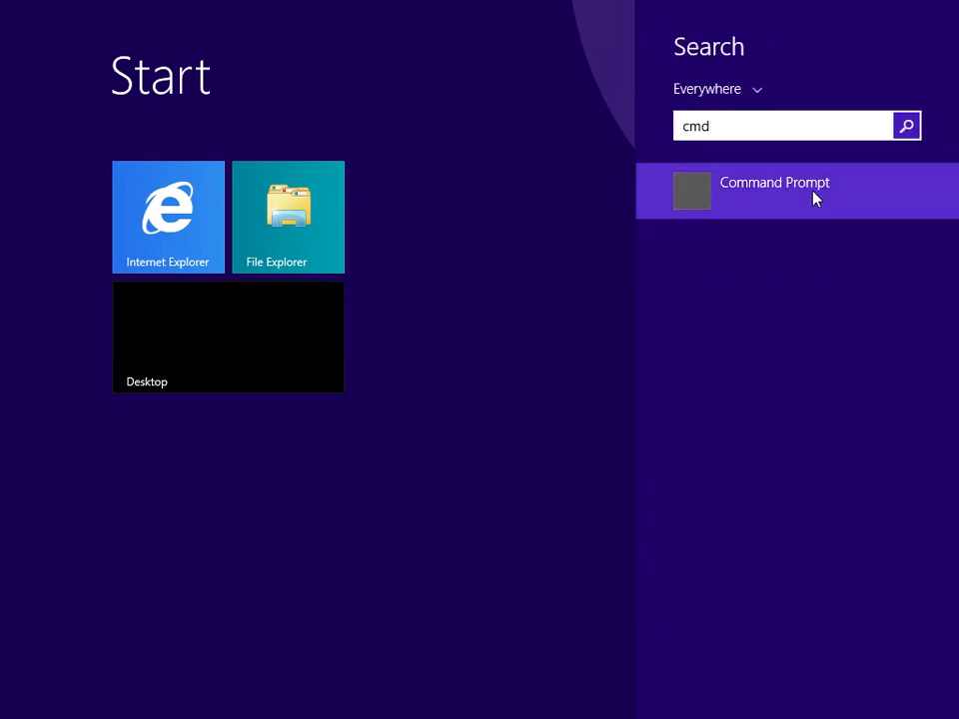
{"action": "right_click", "coordinate": [813, 196]}
{"action": "left_click", "coordinate": [770, 340]}
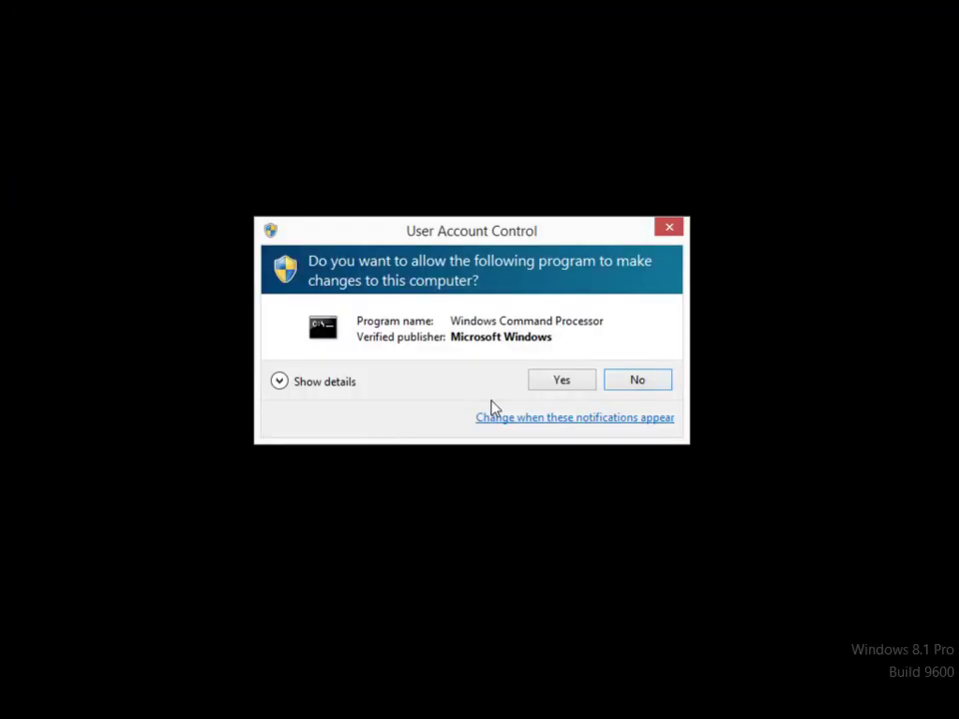
{"action": "left_click", "coordinate": [551, 386]}
{"action": "type", "text": "n"}
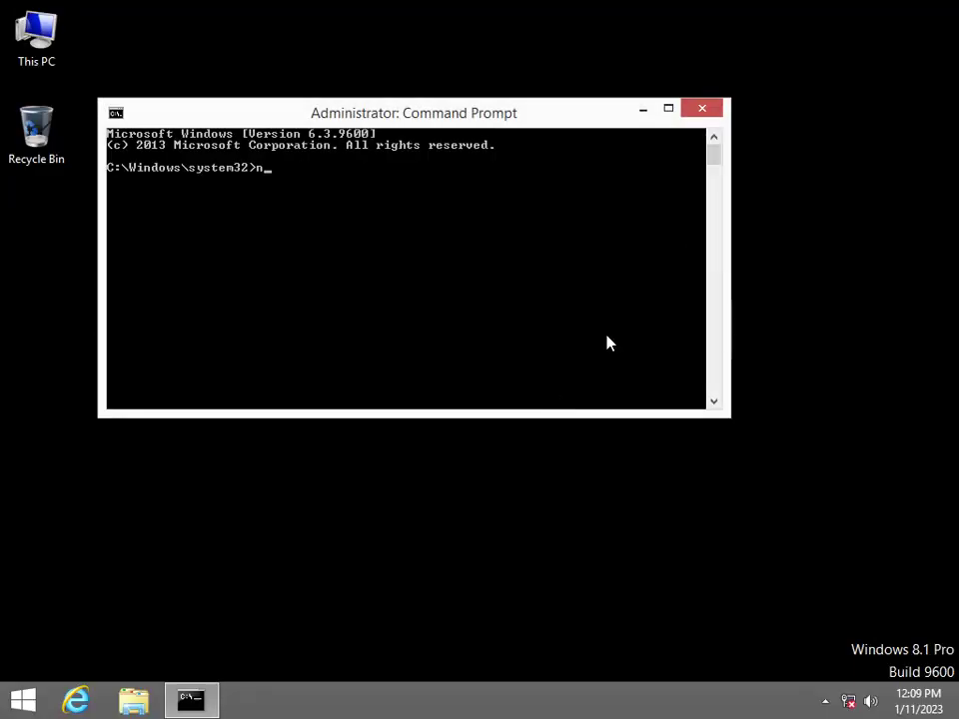
{"action": "type", "text": "cdedit"}
{"action": "key", "text": "Return"}
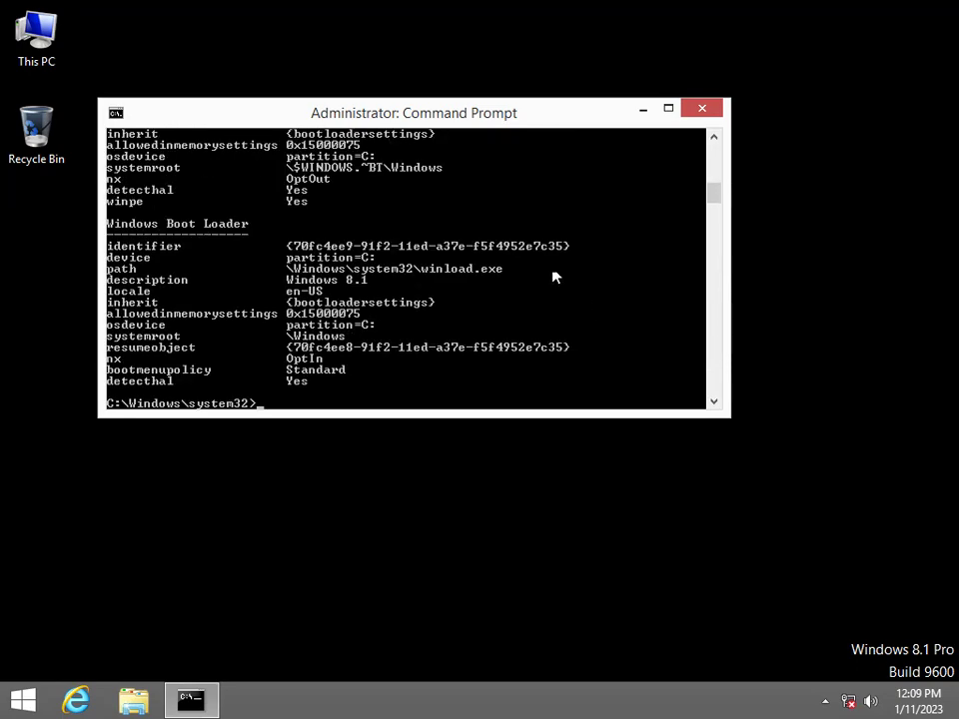
Examine the boot manager, boot loader and setup rollback entries in the bcdedit output
{"action": "key", "text": "Up"}
{"action": "scroll", "coordinate": [565, 239], "scroll_direction": "up", "scroll_amount": 10}
{"action": "scroll", "coordinate": [558, 253], "scroll_direction": "up", "scroll_amount": 5}
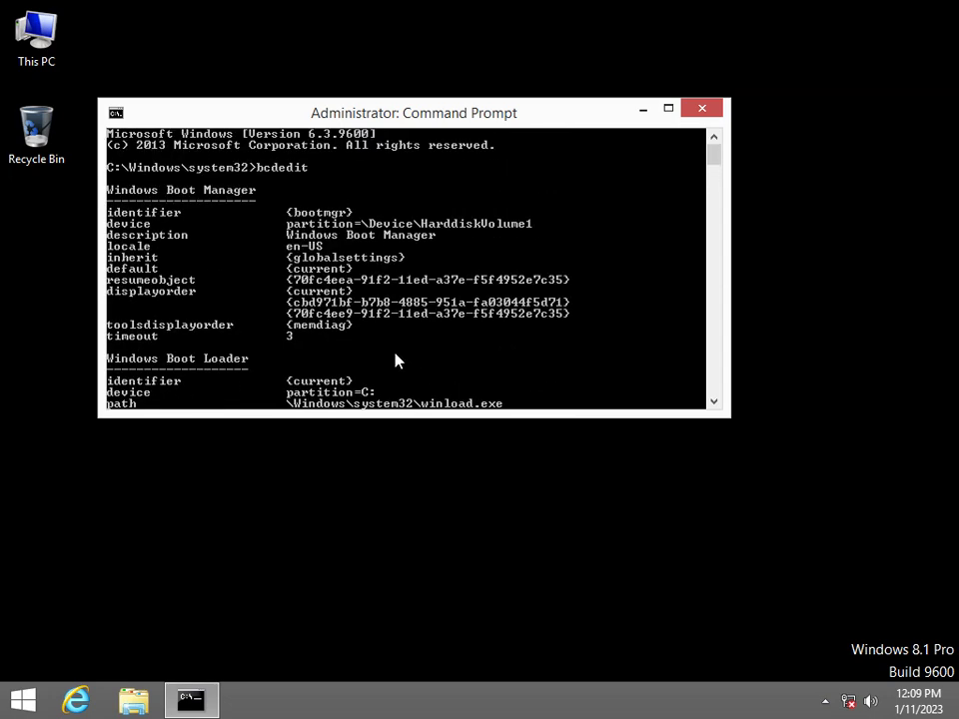
{"action": "scroll", "coordinate": [396, 360], "scroll_direction": "down", "scroll_amount": 10}
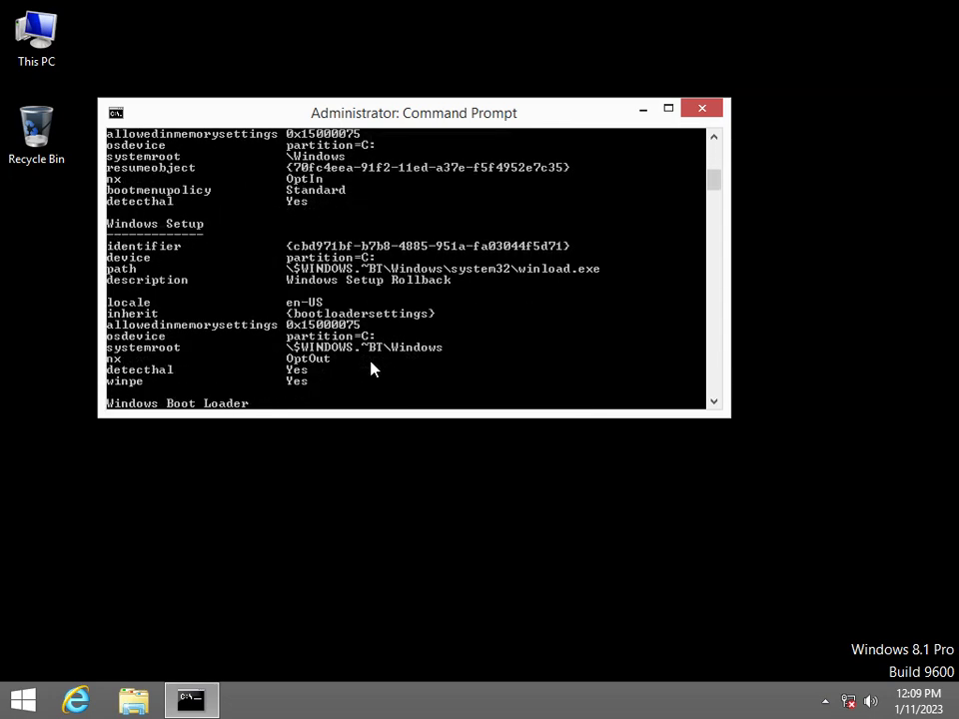
{"action": "scroll", "coordinate": [371, 370], "scroll_direction": "down", "scroll_amount": 13}
{"action": "scroll", "coordinate": [361, 364], "scroll_direction": "up", "scroll_amount": 10}
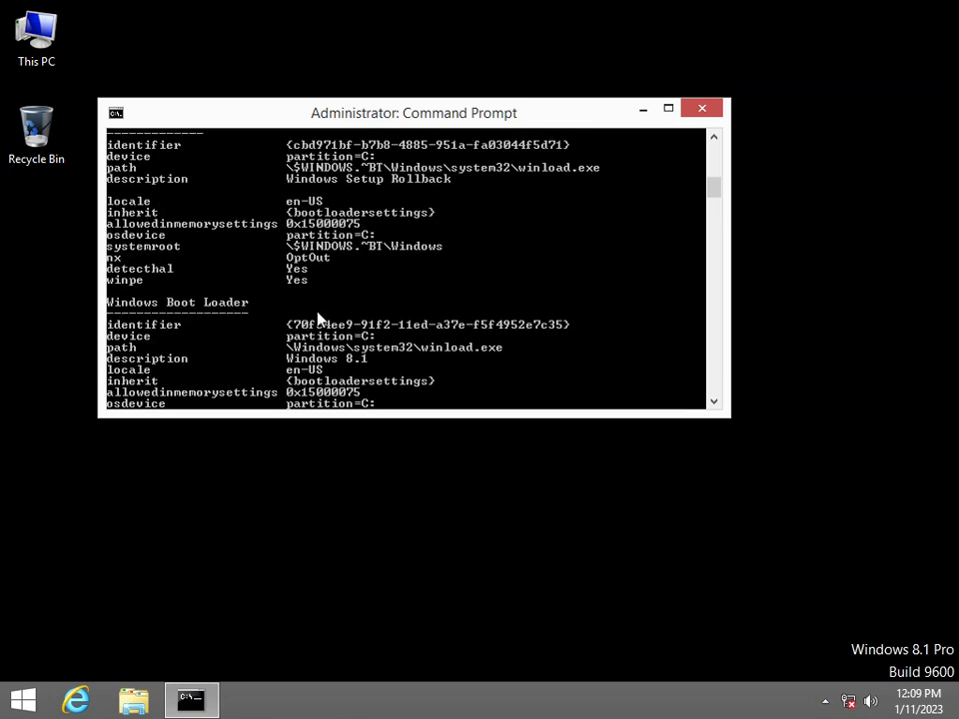
{"action": "scroll", "coordinate": [318, 318], "scroll_direction": "up", "scroll_amount": 13}
{"action": "scroll", "coordinate": [296, 328], "scroll_direction": "down", "scroll_amount": 4}
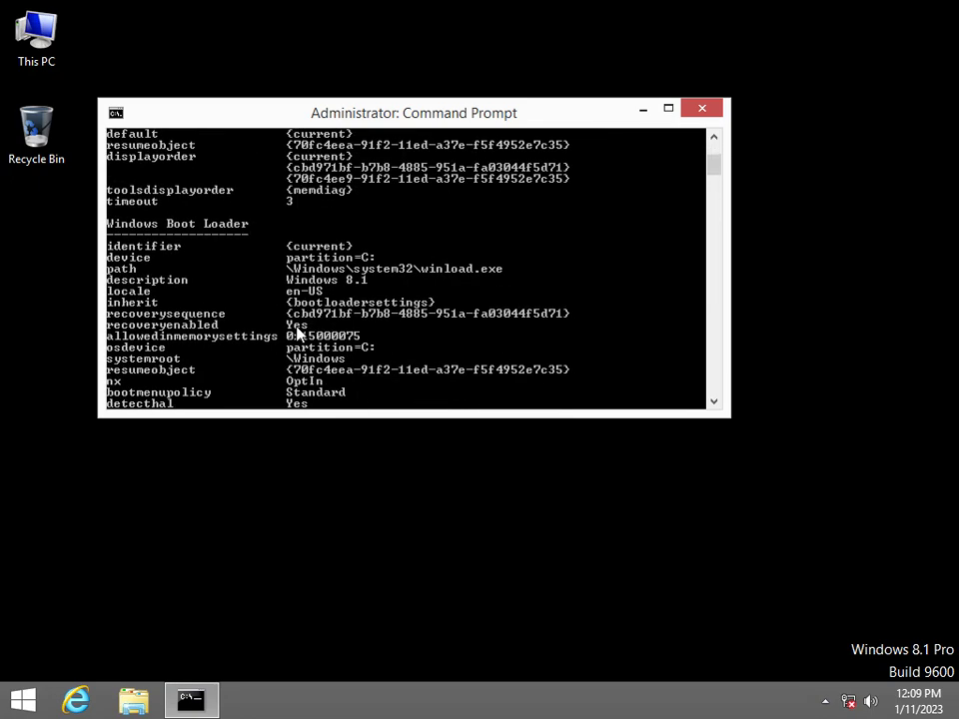
{"action": "scroll", "coordinate": [297, 335], "scroll_direction": "down", "scroll_amount": 12}
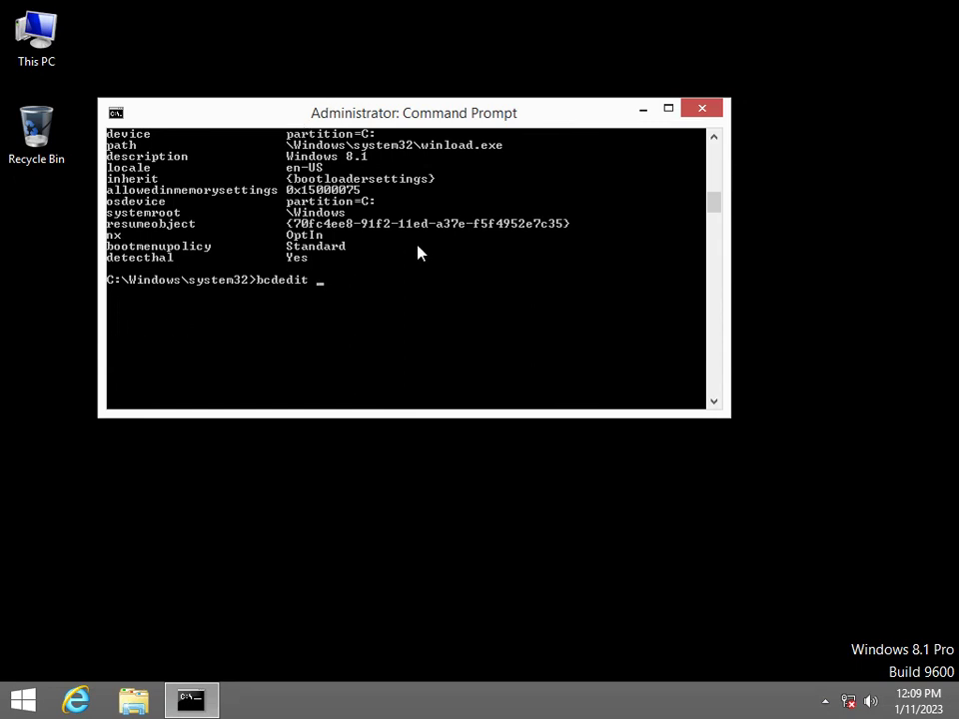
Clear the pending command and launch Disk Management by running diskmgmt.msc
{"action": "key", "text": "BackSpace"}
{"action": "key", "text": "BackSpace"}
{"action": "key", "text": "BackSpace"}
{"action": "key", "text": "BackSpace"}
{"action": "type", "text": "diskmgmt.msc"}
{"action": "key", "text": "Return"}
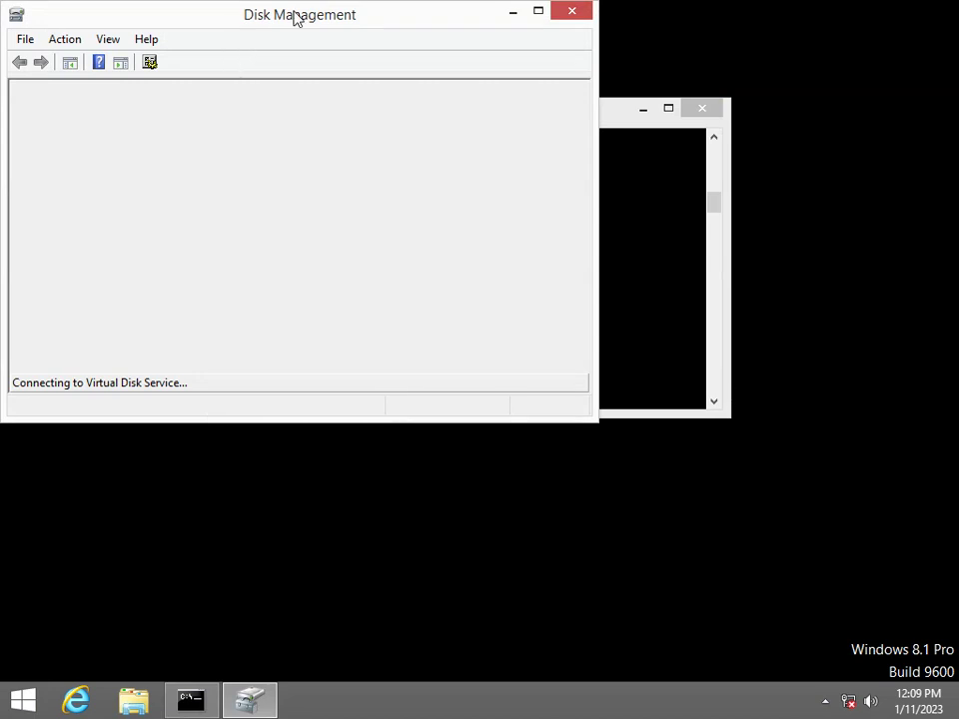
Assign drive letter E: to the 350 MB System Reserved partition on Disk 0
{"action": "left_click_drag", "start_coordinate": [293, 17], "coordinate": [426, 148]}
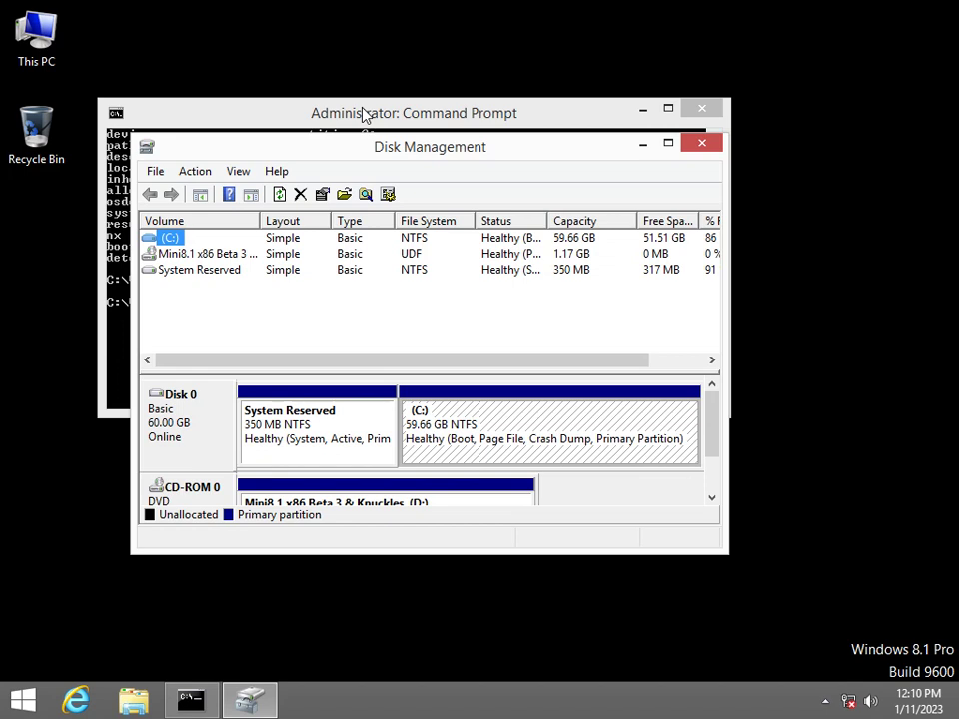
{"action": "right_click", "coordinate": [279, 435]}
{"action": "left_click", "coordinate": [389, 258]}
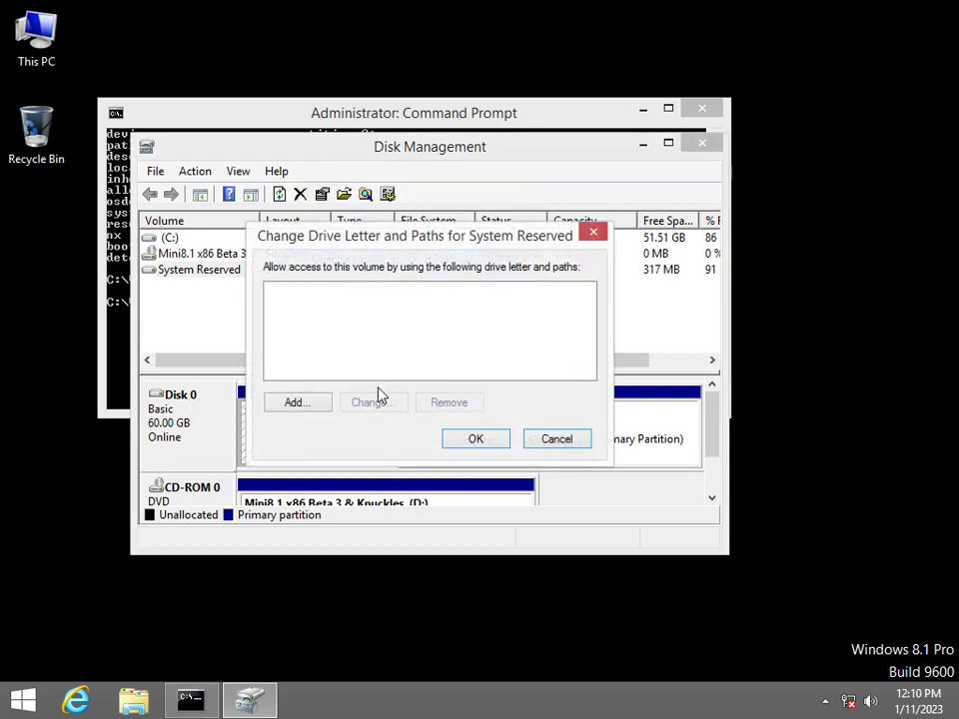
{"action": "left_click", "coordinate": [308, 400]}
{"action": "left_click", "coordinate": [484, 407]}
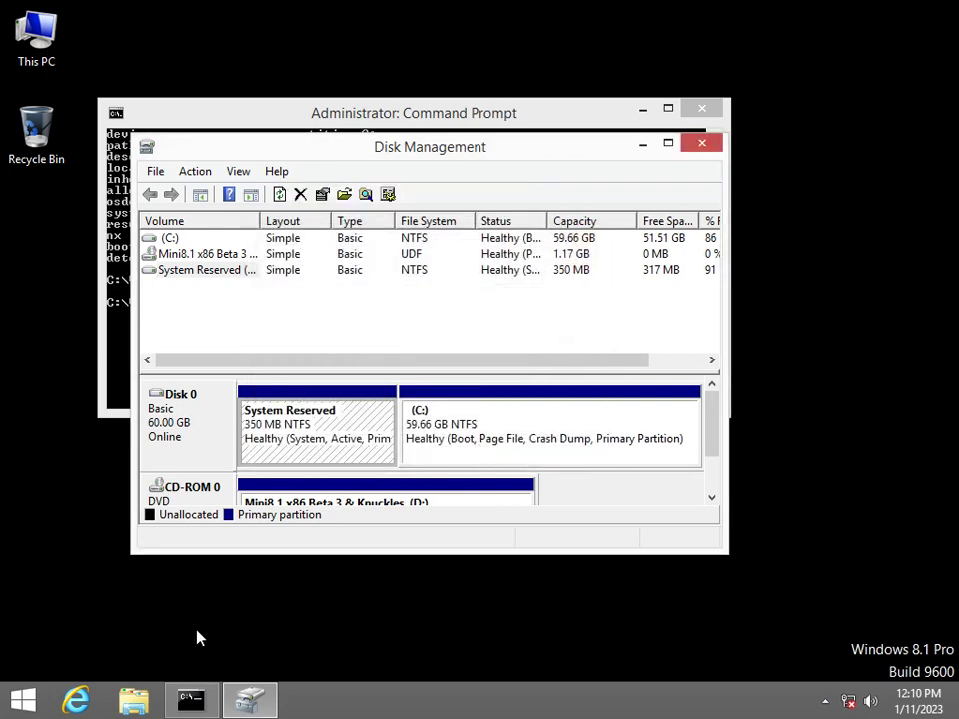
Open the System Reserved (E:) drive in File Explorer and maximize its window
{"action": "left_click", "coordinate": [133, 700]}
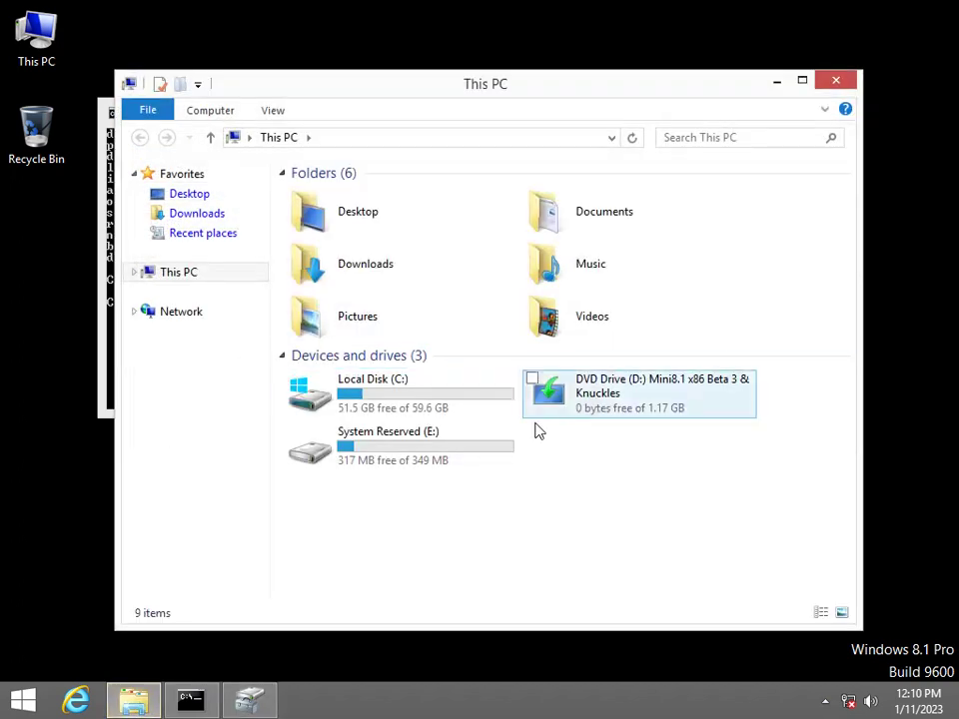
{"action": "double_click", "coordinate": [489, 447]}
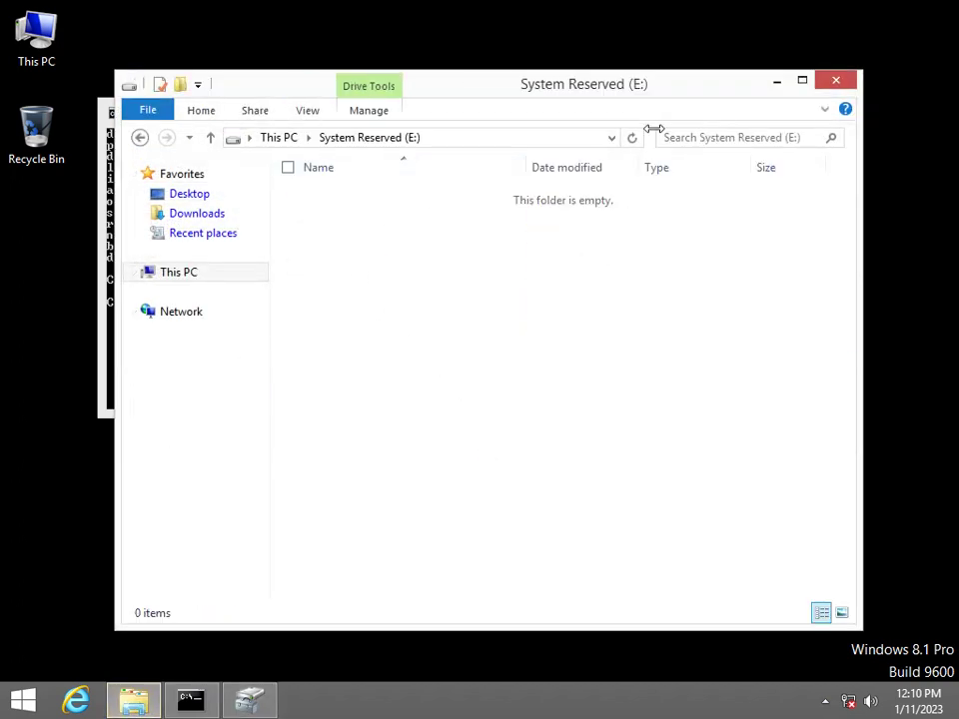
{"action": "left_click", "coordinate": [111, 234]}
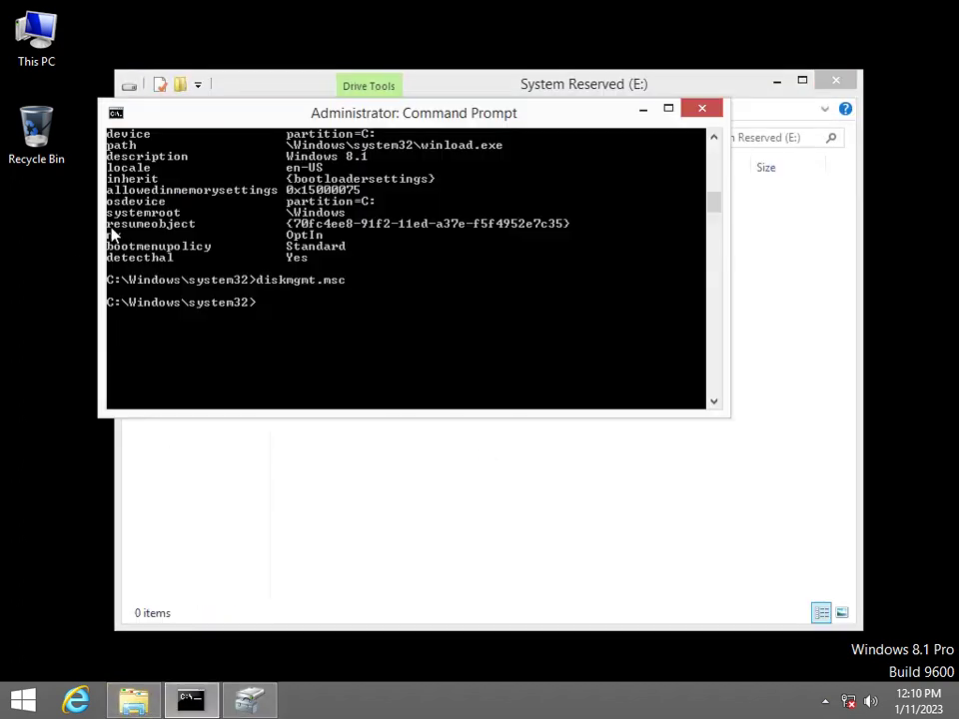
{"action": "left_click", "coordinate": [476, 571]}
{"action": "left_click", "coordinate": [369, 112]}
{"action": "left_click", "coordinate": [150, 110]}
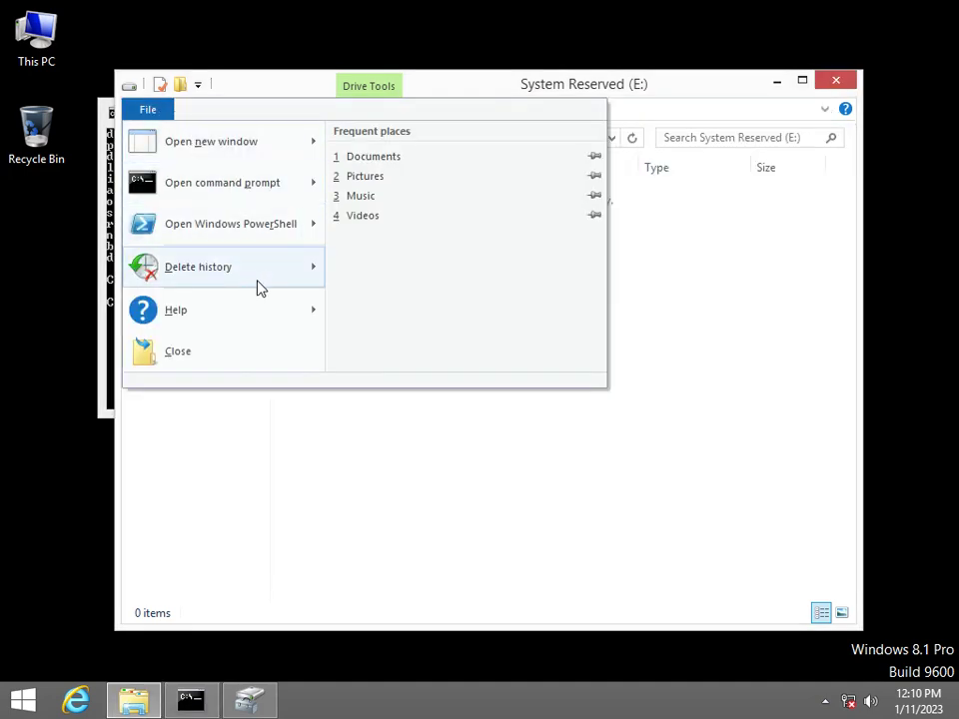
{"action": "left_click", "coordinate": [204, 71]}
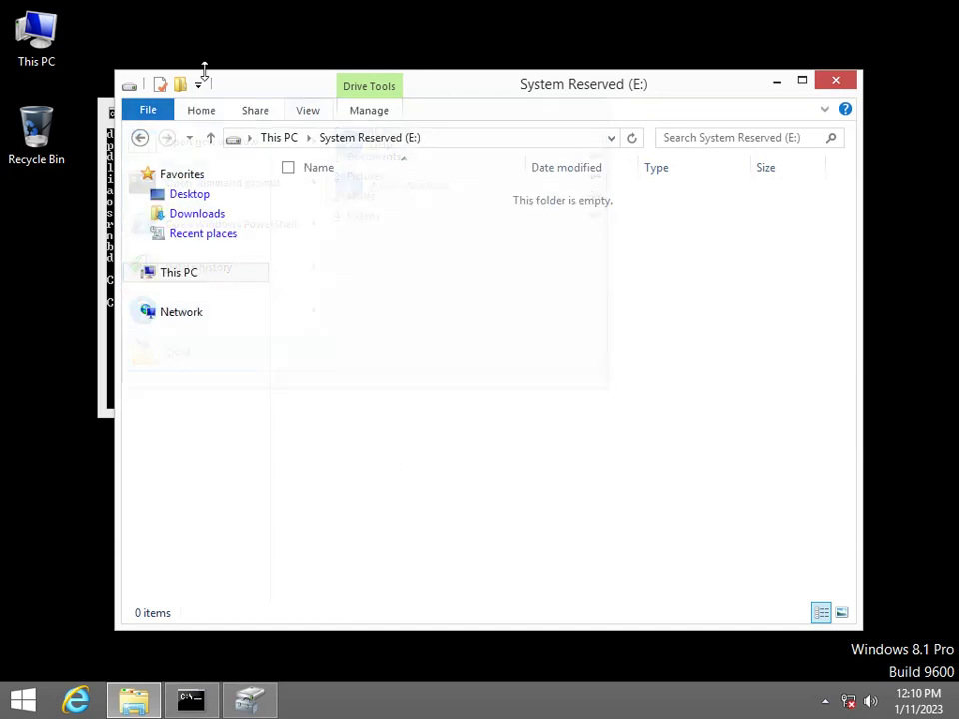
{"action": "left_click", "coordinate": [378, 112]}
{"action": "left_click", "coordinate": [208, 110]}
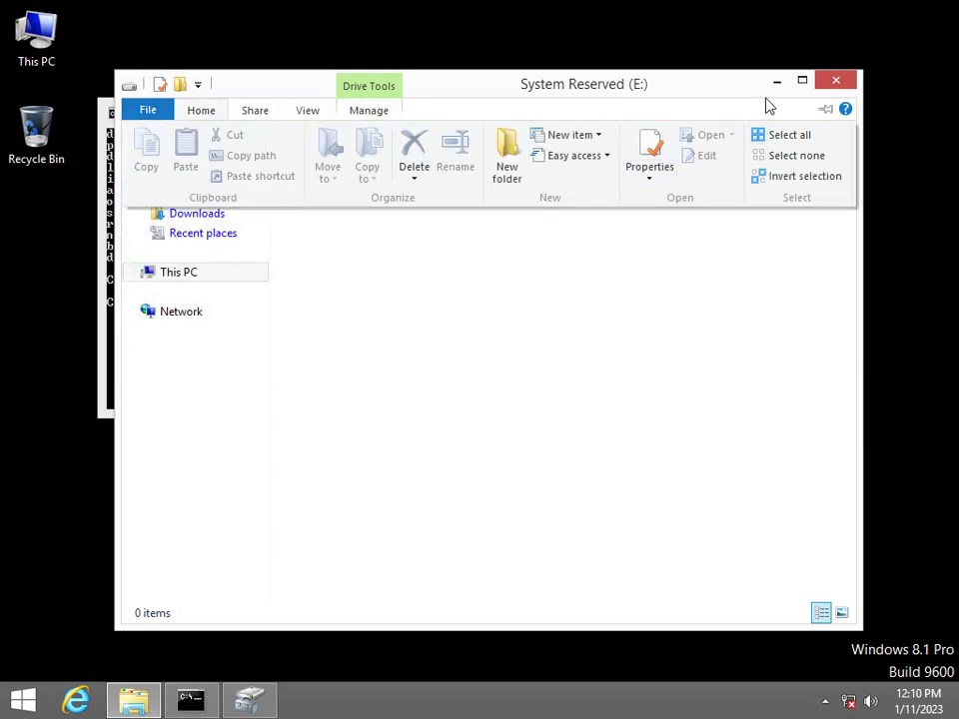
{"action": "left_click", "coordinate": [803, 81]}
Turn off hiding of protected operating system files in the Folder Options and confirm displaying them
{"action": "left_click", "coordinate": [145, 38]}
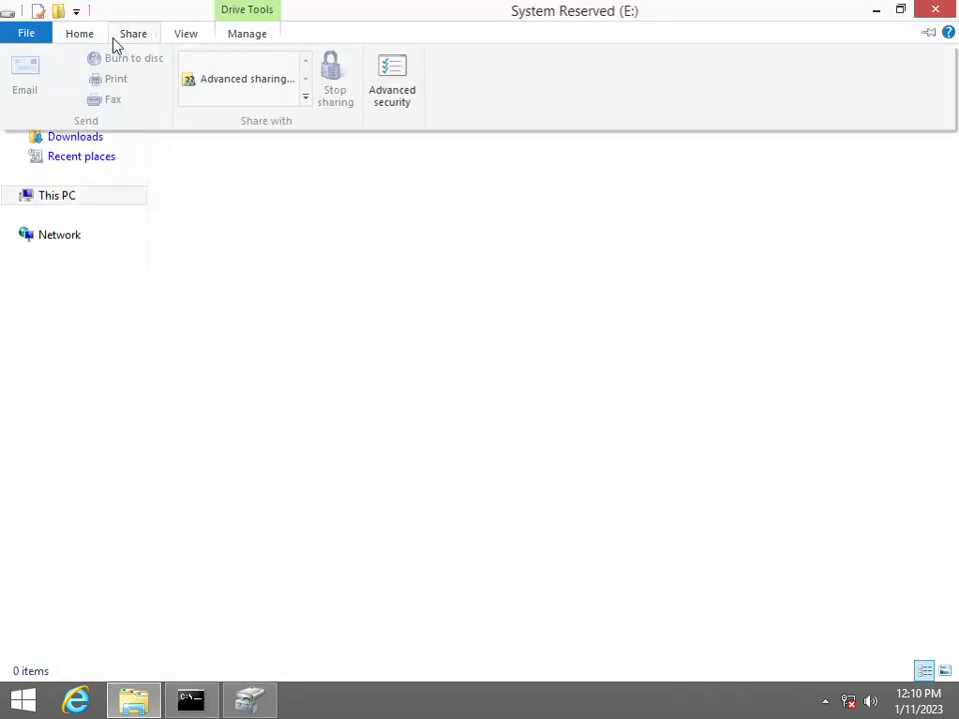
{"action": "left_click", "coordinate": [95, 42]}
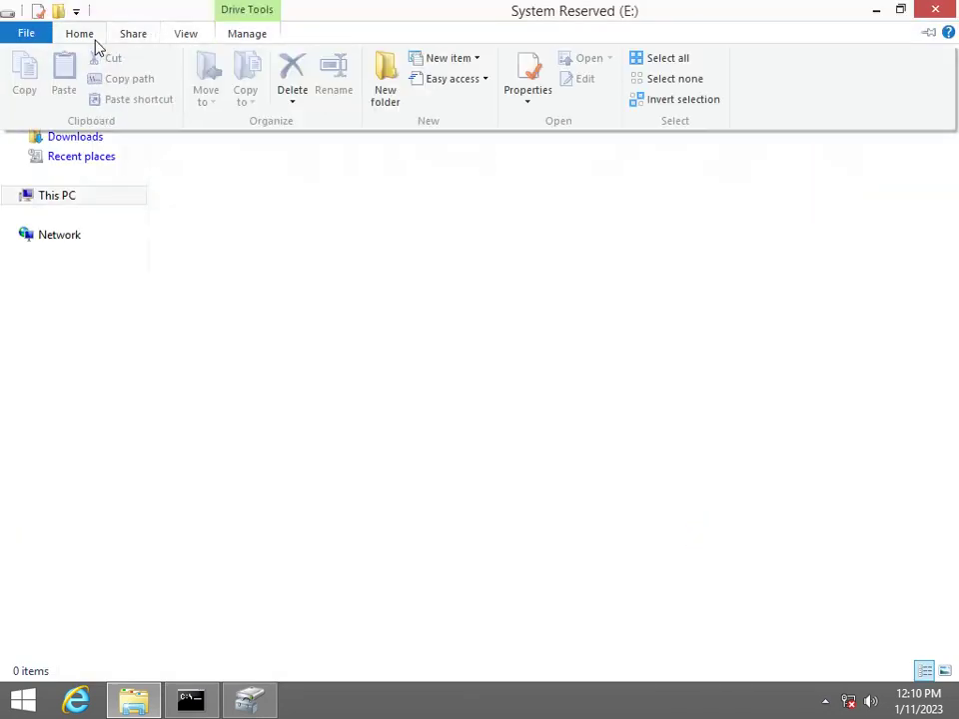
{"action": "left_click", "coordinate": [250, 40]}
{"action": "left_click", "coordinate": [193, 43]}
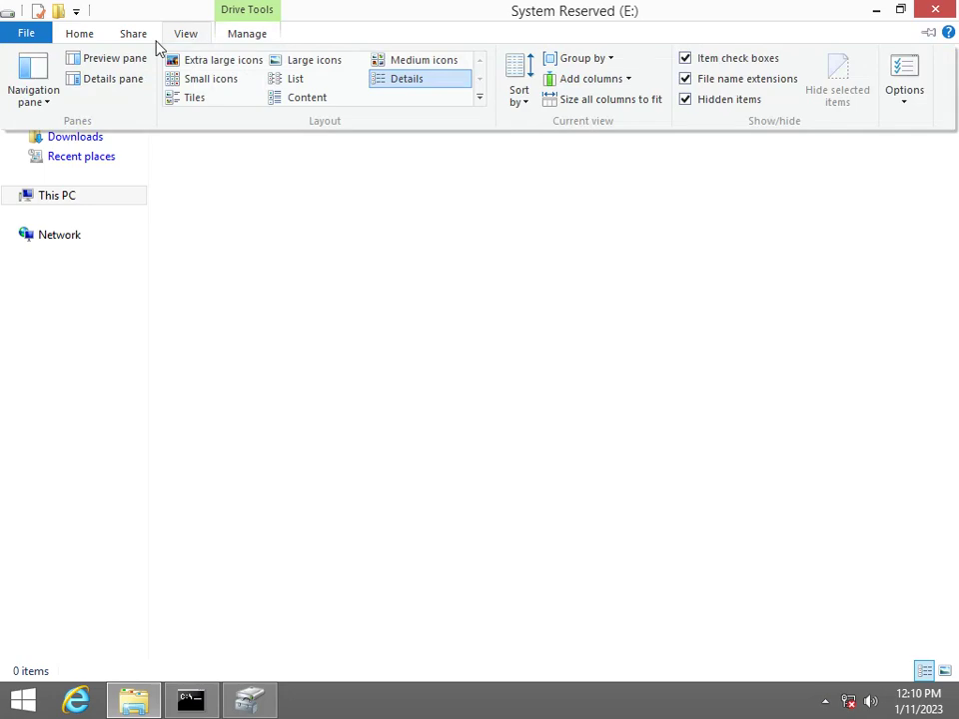
{"action": "left_click", "coordinate": [914, 70]}
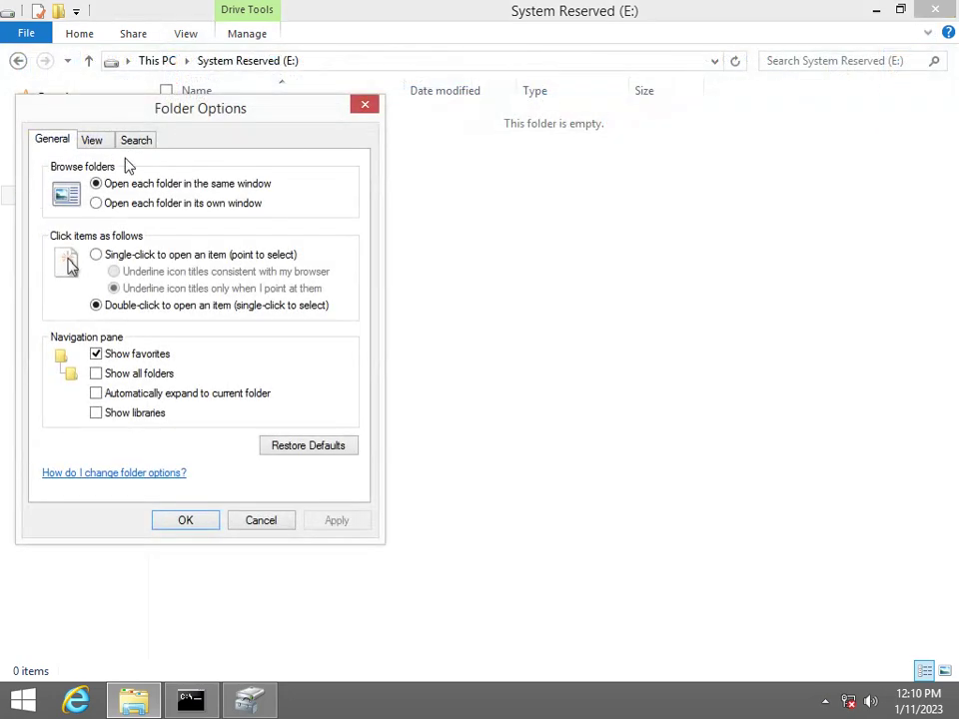
{"action": "left_click", "coordinate": [88, 140]}
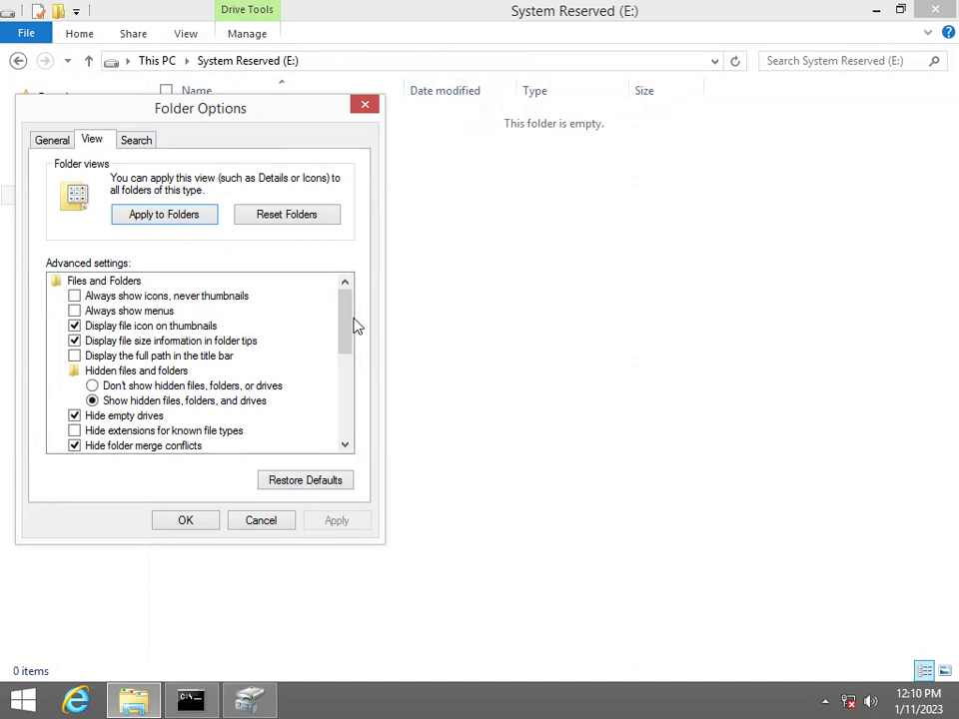
{"action": "left_click_drag", "start_coordinate": [343, 324], "coordinate": [344, 355]}
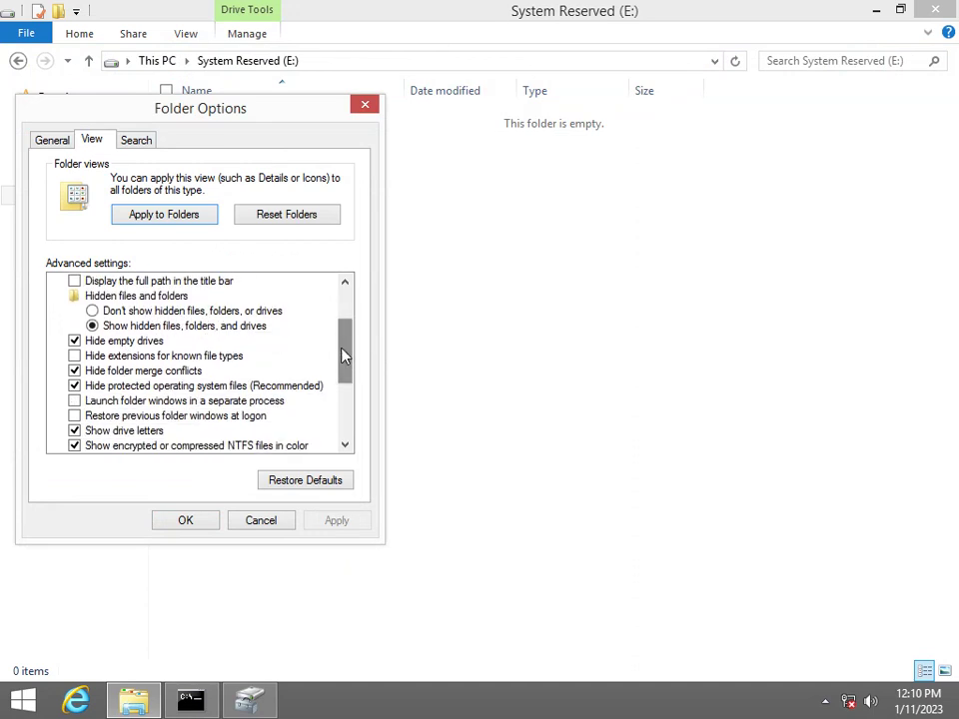
{"action": "left_click", "coordinate": [74, 386]}
{"action": "left_click", "coordinate": [624, 380]}
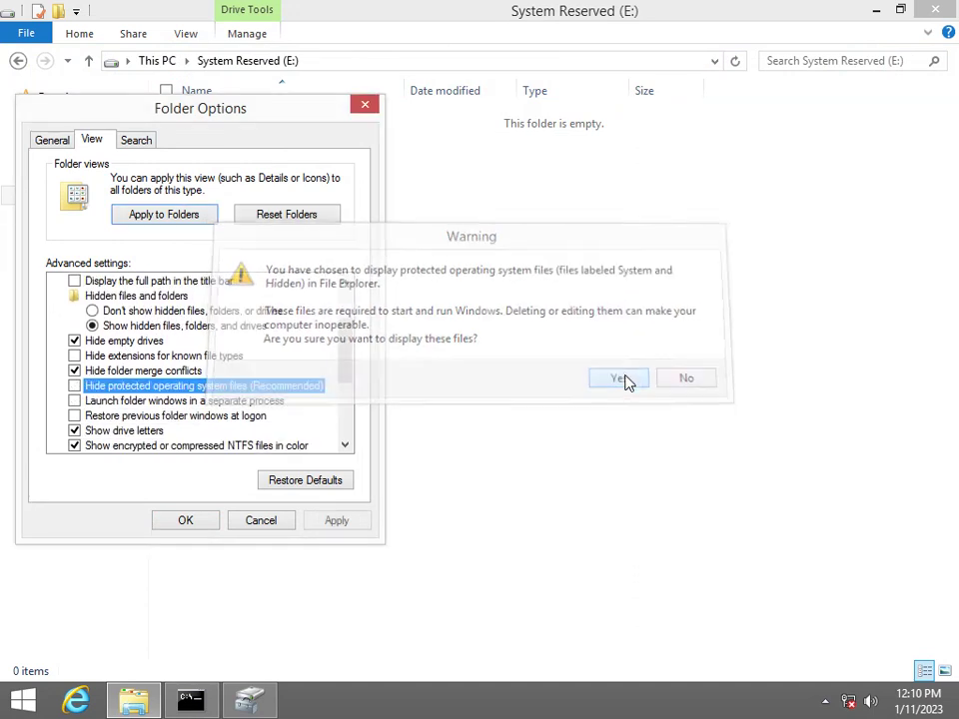
{"action": "left_click", "coordinate": [307, 522]}
{"action": "left_click", "coordinate": [186, 525]}
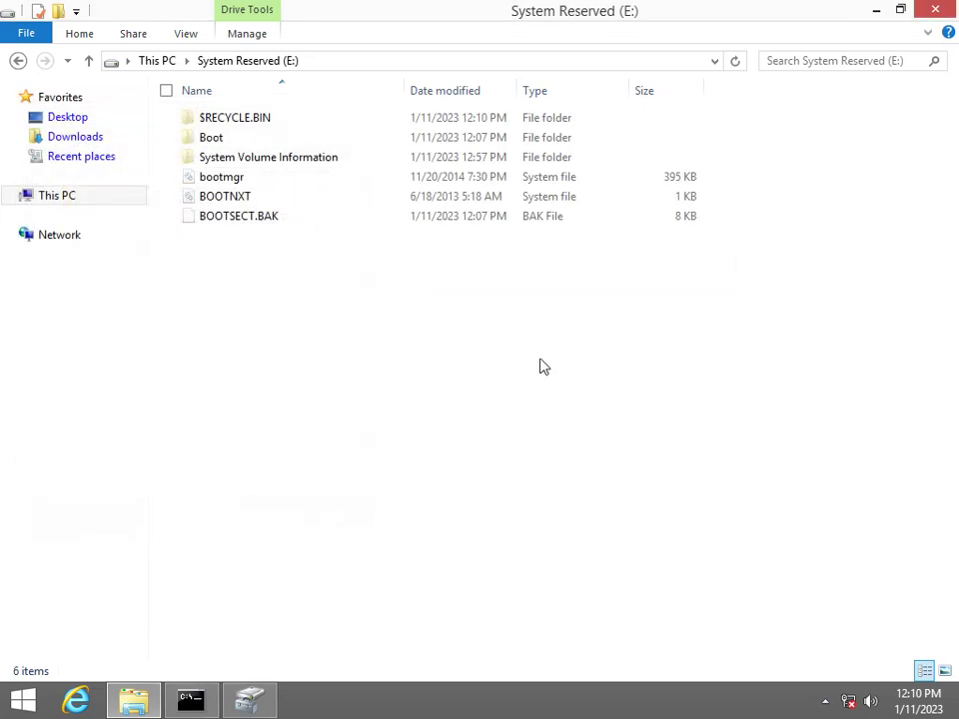
Try to rename the BCD file in the Boot folder of System Reserved (E:) to BCD.bak
{"action": "double_click", "coordinate": [300, 140]}
{"action": "scroll", "coordinate": [336, 243], "scroll_direction": "down", "scroll_amount": 5}
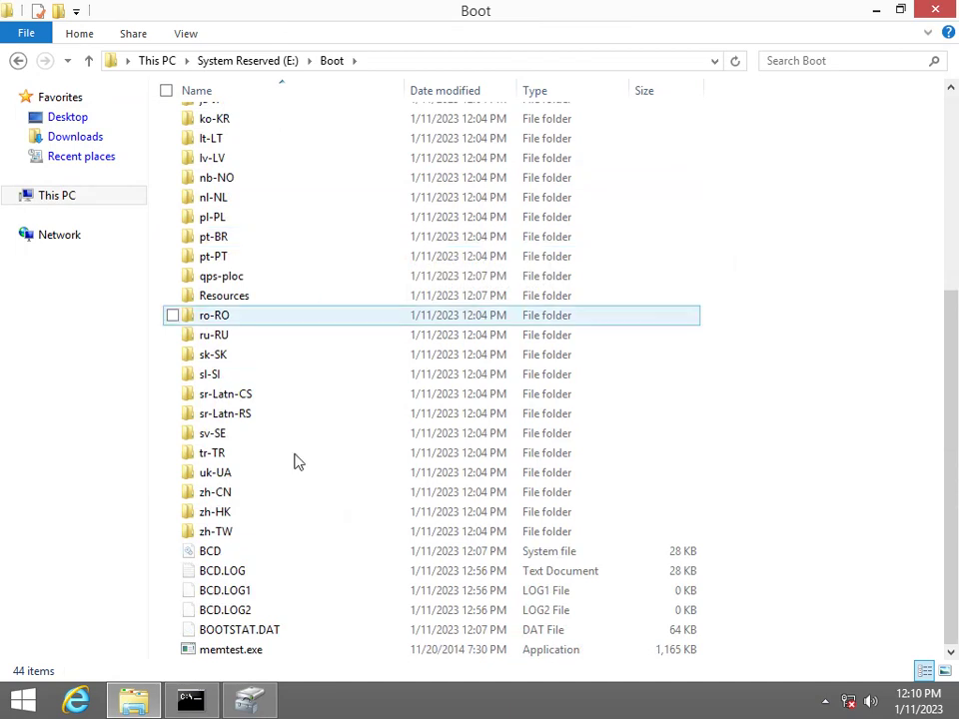
{"action": "left_click", "coordinate": [326, 555]}
{"action": "key", "text": "F2"}
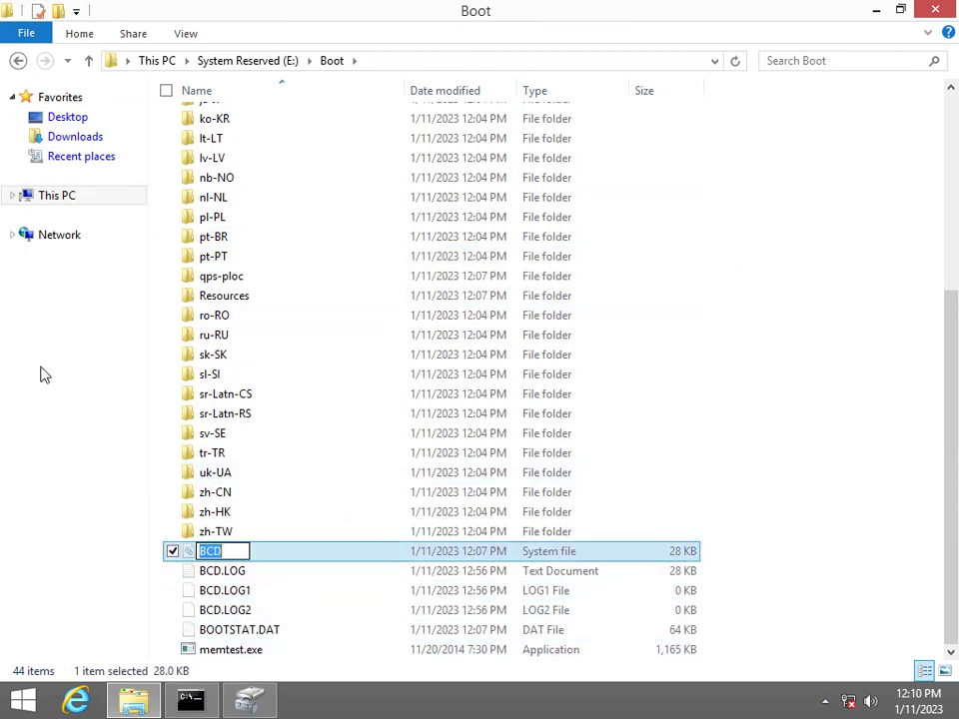
{"action": "key", "text": "End"}
{"action": "type", "text": ".bak"}
{"action": "key", "text": "Return"}
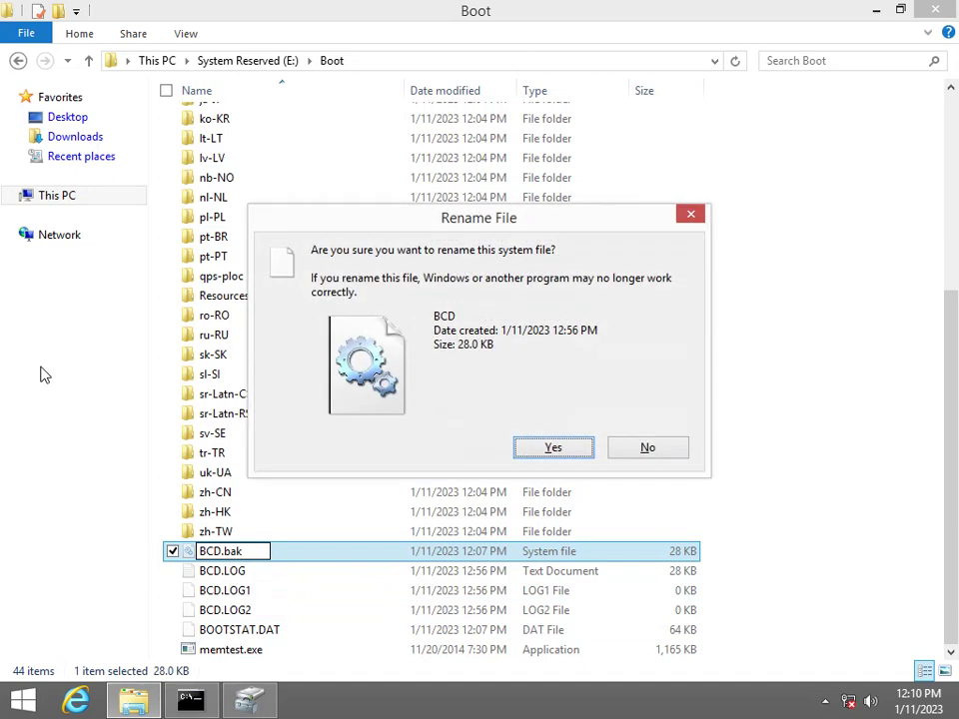
{"action": "key", "text": "Return"}
{"action": "key", "text": "Return"}
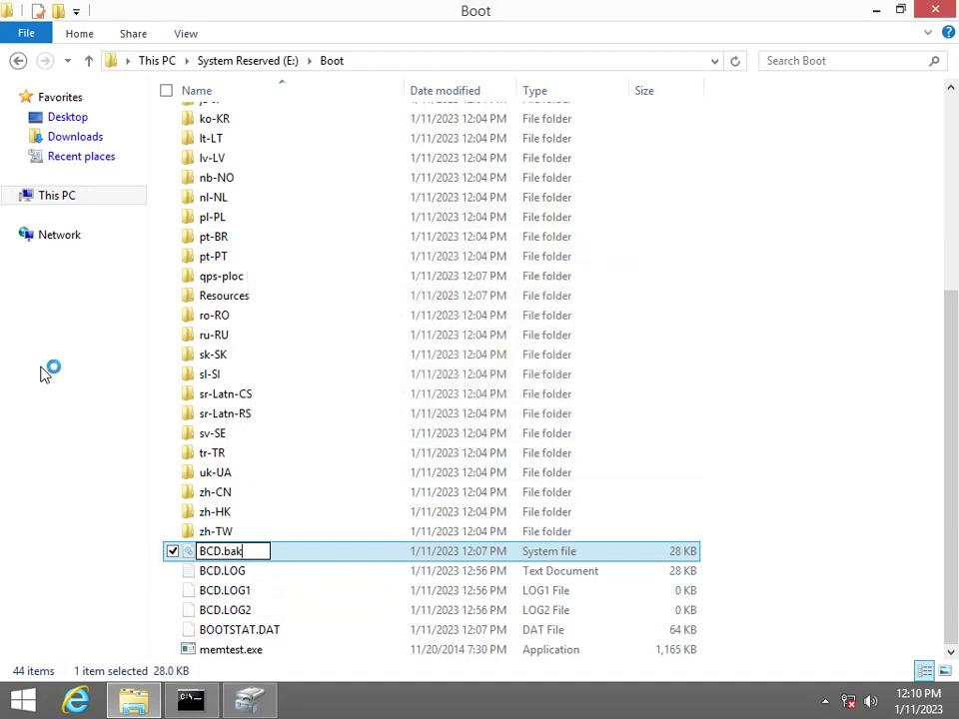
{"action": "left_click", "coordinate": [551, 446]}
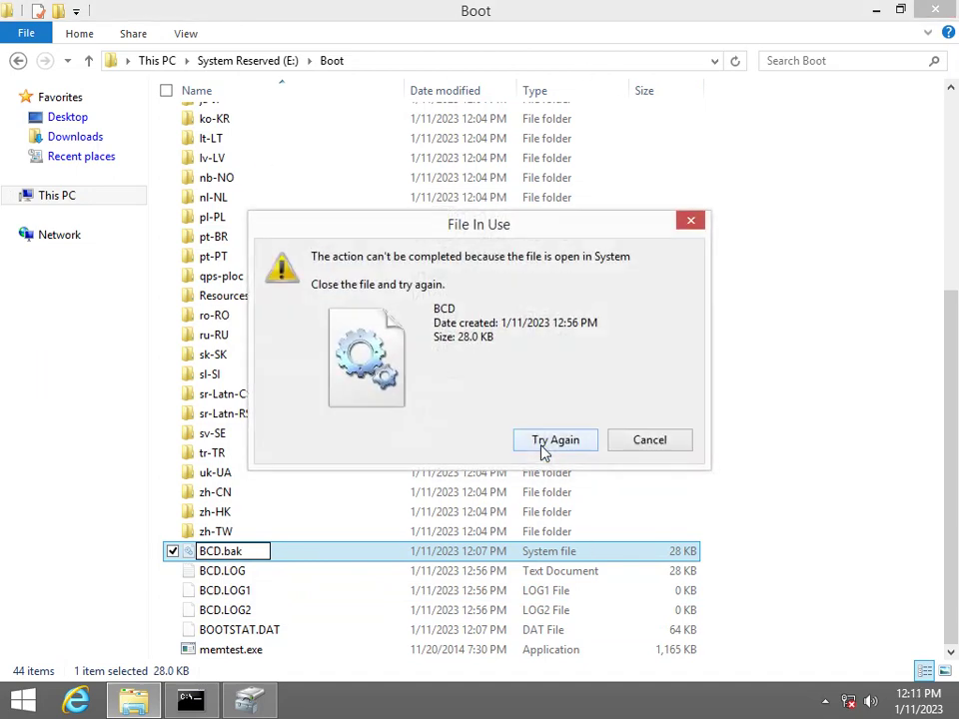
{"action": "left_click", "coordinate": [542, 445]}
{"action": "left_click", "coordinate": [543, 450]}
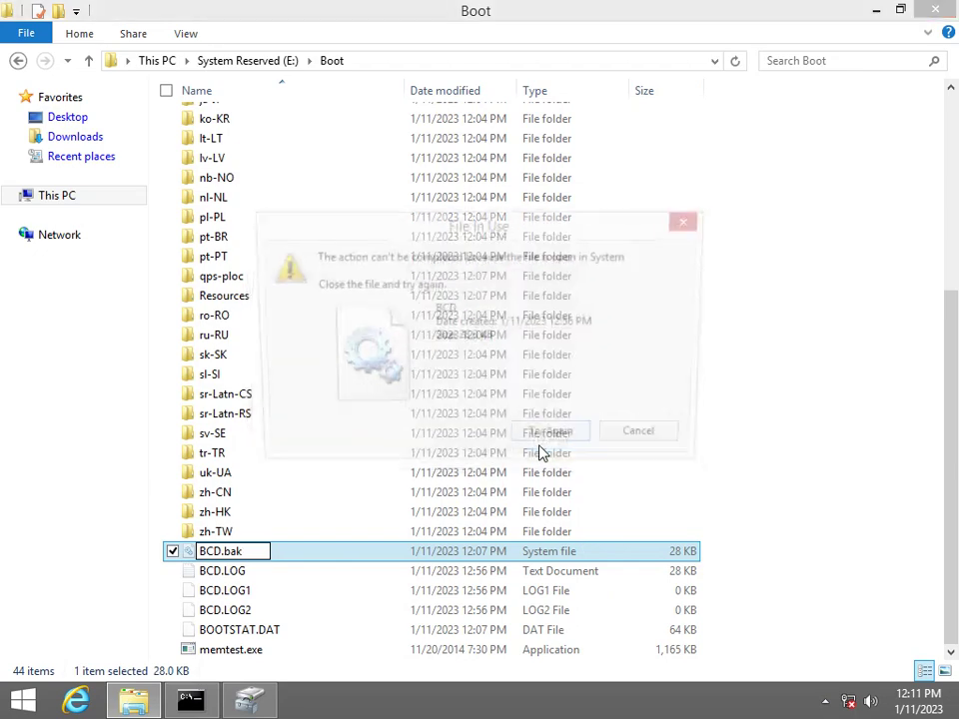
{"action": "left_click", "coordinate": [542, 450]}
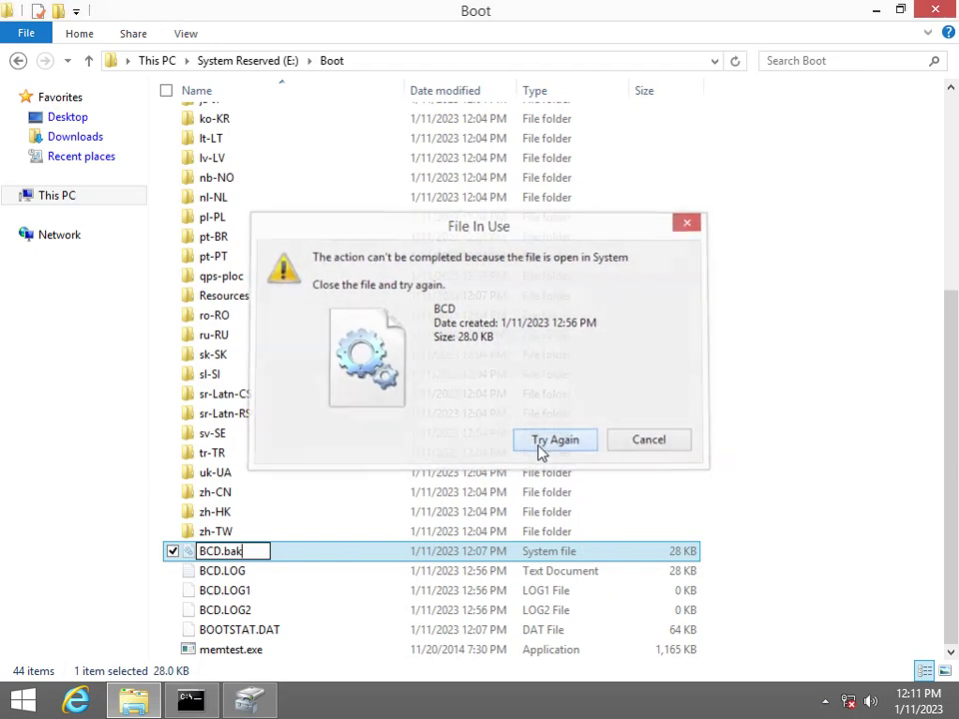
{"action": "left_click", "coordinate": [651, 439]}
{"action": "left_click", "coordinate": [192, 703]}
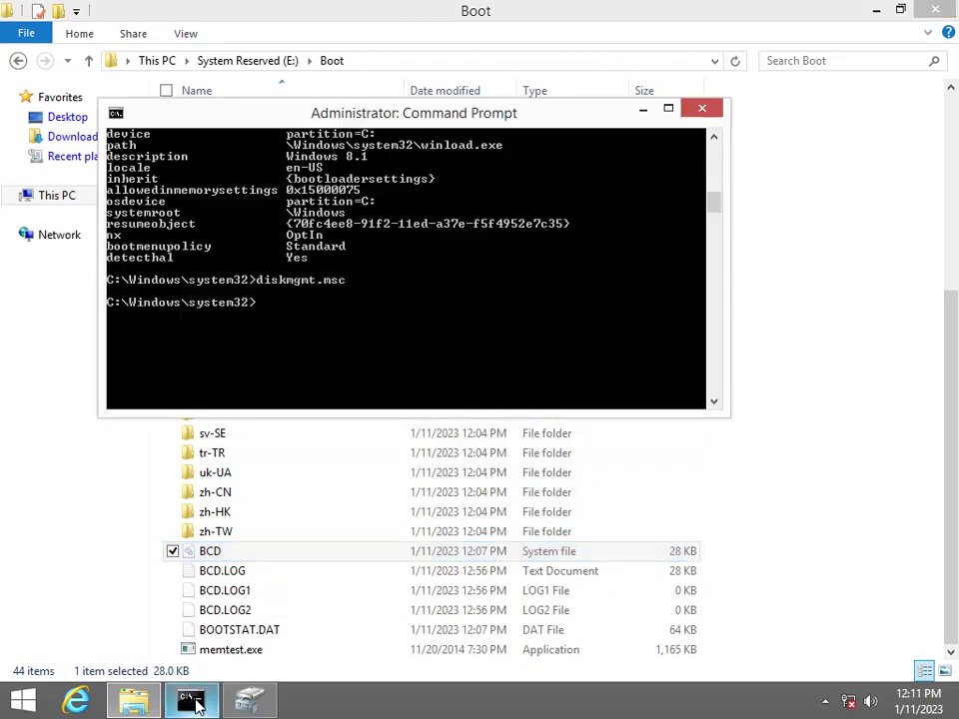
{"action": "left_click", "coordinate": [88, 534]}
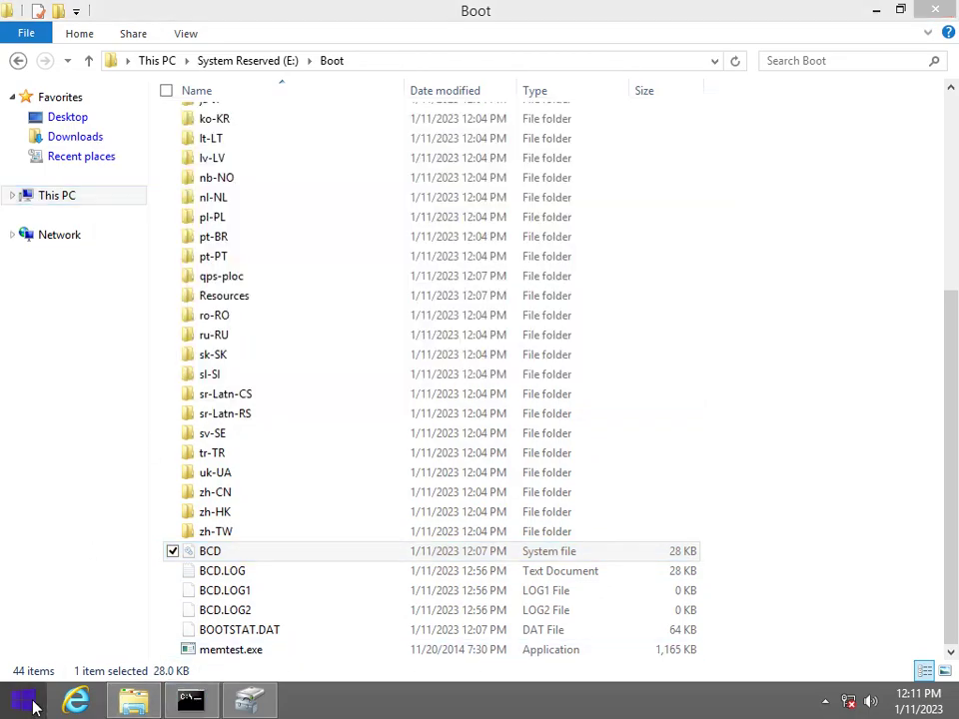
{"action": "left_click", "coordinate": [30, 703]}
{"action": "left_click", "coordinate": [837, 82]}
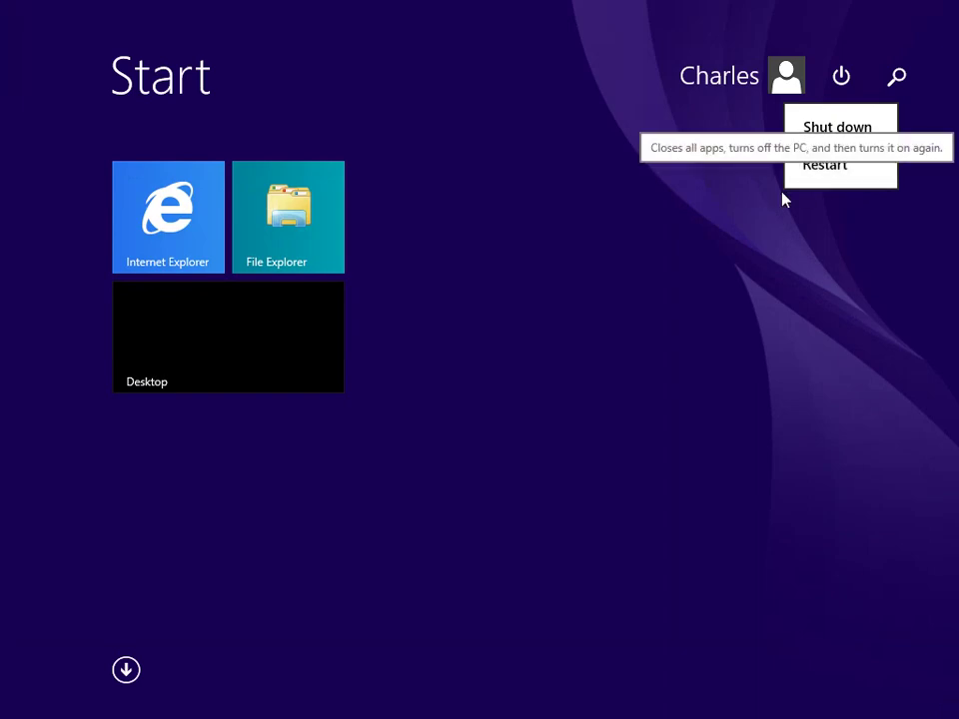
{"action": "left_click", "coordinate": [385, 379]}
{"action": "left_click", "coordinate": [237, 339]}
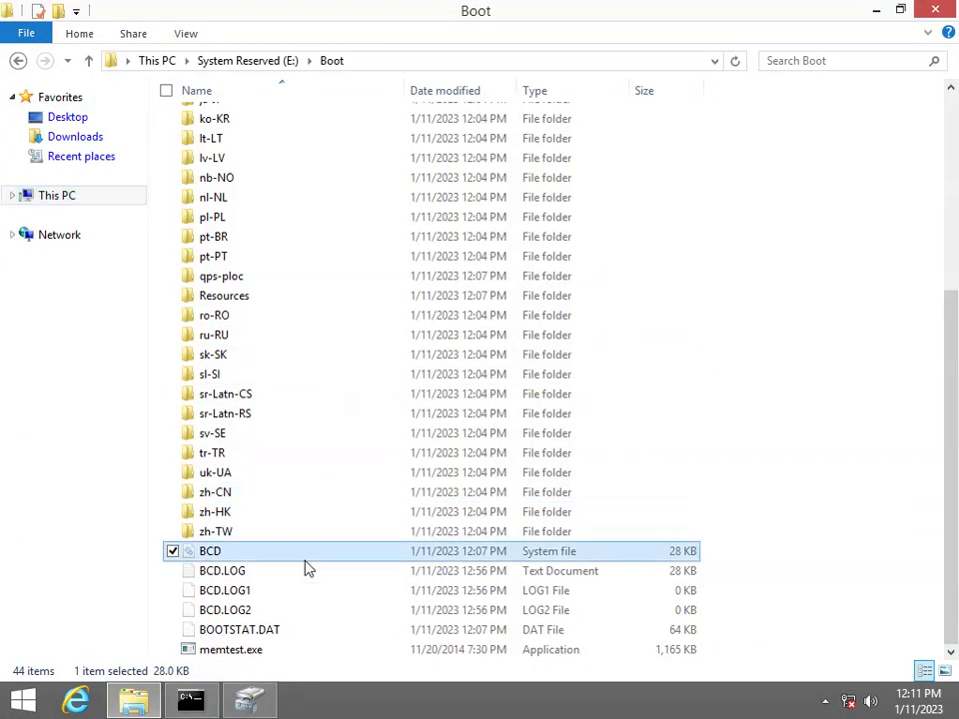
Switch to Command Prompt and copy the identifier of the Windows Setup Rollback entry from the bcdedit output
{"action": "key", "text": "alt+Tab"}
{"action": "scroll", "coordinate": [419, 140], "scroll_direction": "up", "scroll_amount": 10}
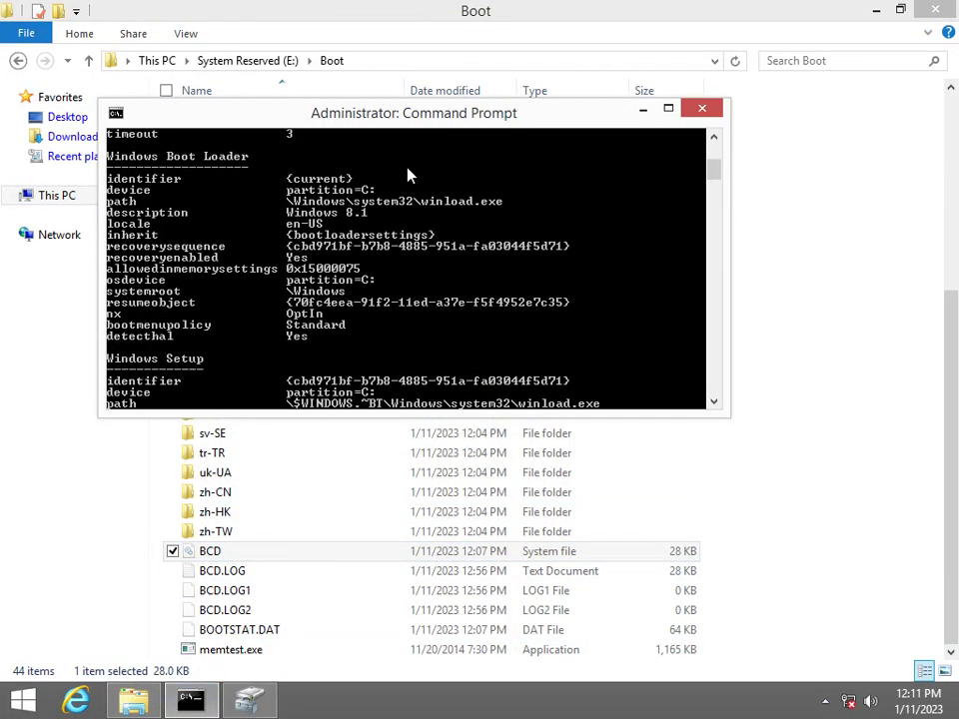
{"action": "scroll", "coordinate": [407, 171], "scroll_direction": "up", "scroll_amount": 6}
{"action": "scroll", "coordinate": [686, 321], "scroll_direction": "down", "scroll_amount": 1}
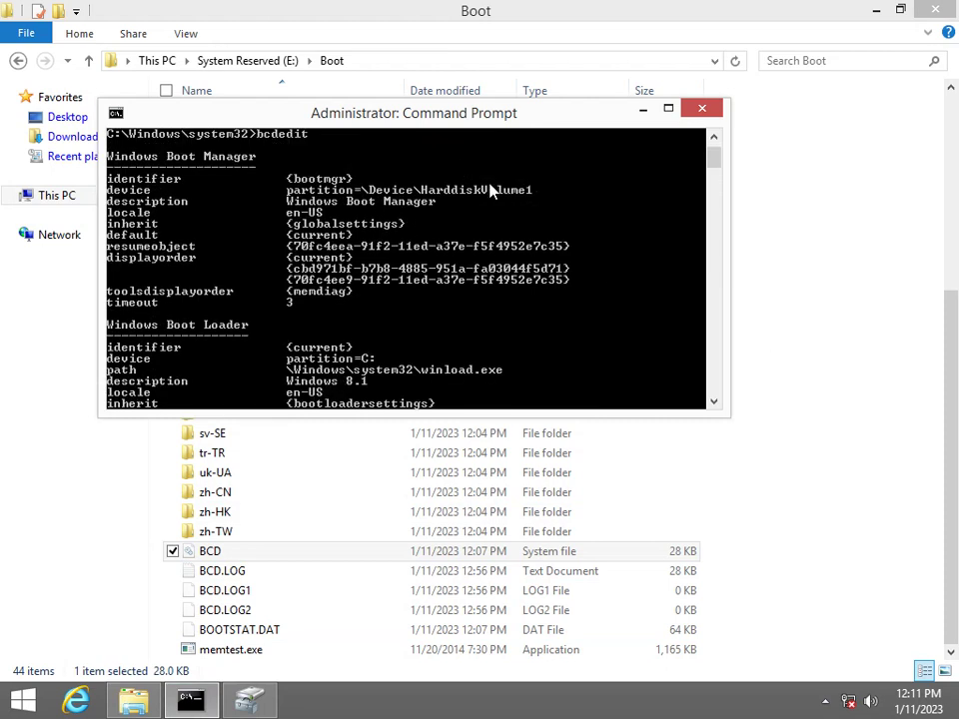
{"action": "scroll", "coordinate": [365, 343], "scroll_direction": "down", "scroll_amount": 1}
{"action": "scroll", "coordinate": [358, 332], "scroll_direction": "up", "scroll_amount": 1}
{"action": "scroll", "coordinate": [322, 247], "scroll_direction": "down", "scroll_amount": 9}
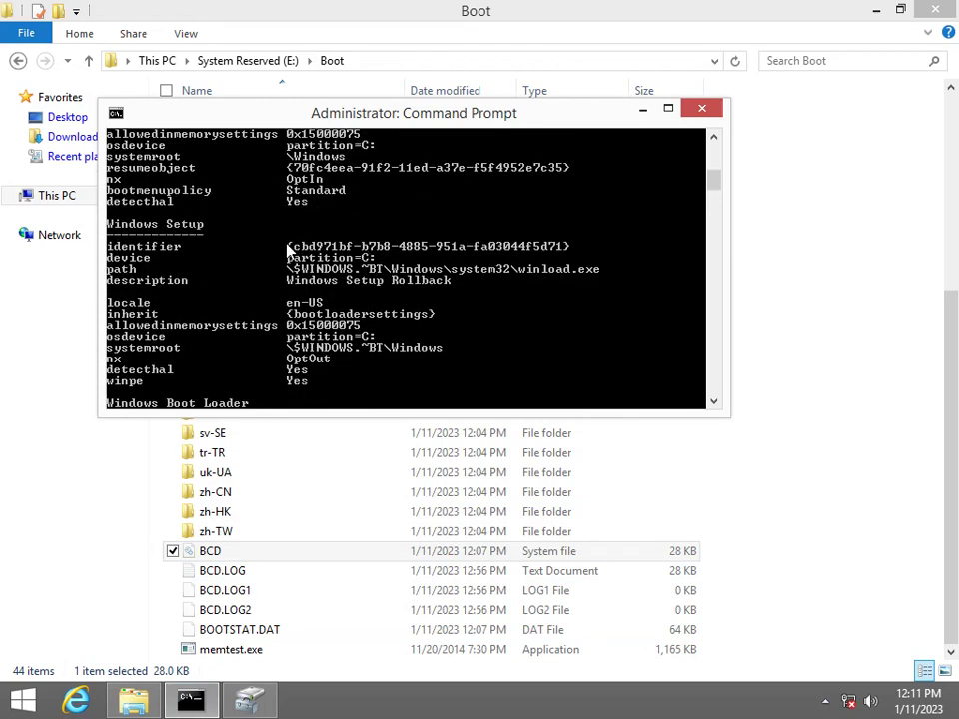
{"action": "right_click", "coordinate": [288, 250]}
{"action": "left_click", "coordinate": [168, 255]}
{"action": "left_click", "coordinate": [290, 247]}
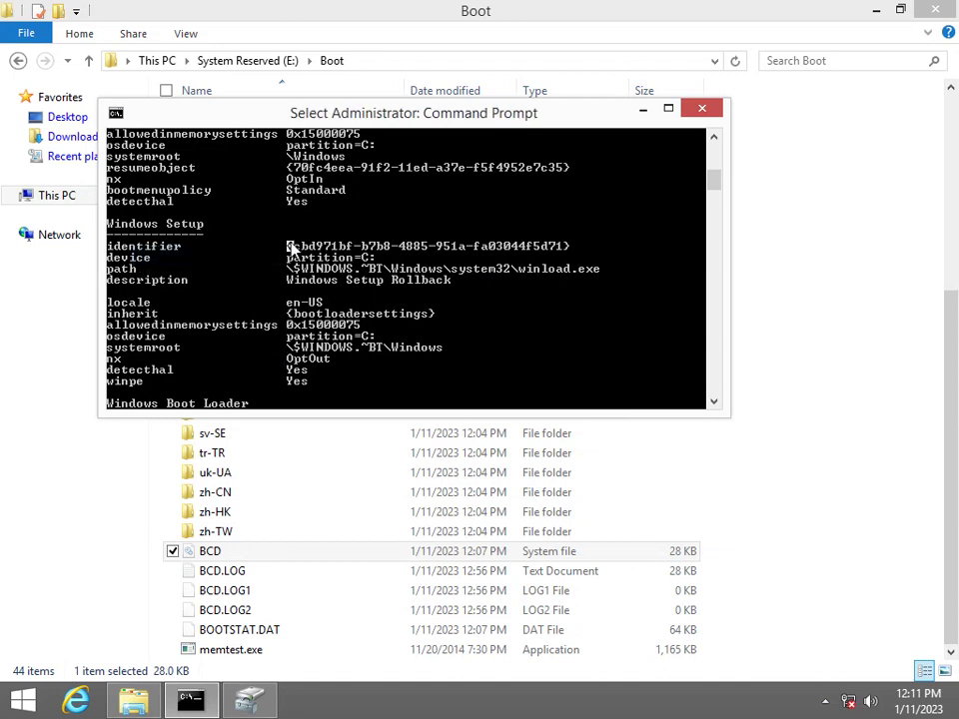
{"action": "left_click_drag", "start_coordinate": [290, 247], "coordinate": [569, 247]}
{"action": "key", "text": "super+c"}
{"action": "key", "text": "Return"}
Try to delete the rollback entry by running bcdedit {cbd971bf-b7b8-4885-951a-fa03044f5d71} /delete
{"action": "type", "text": "b"}
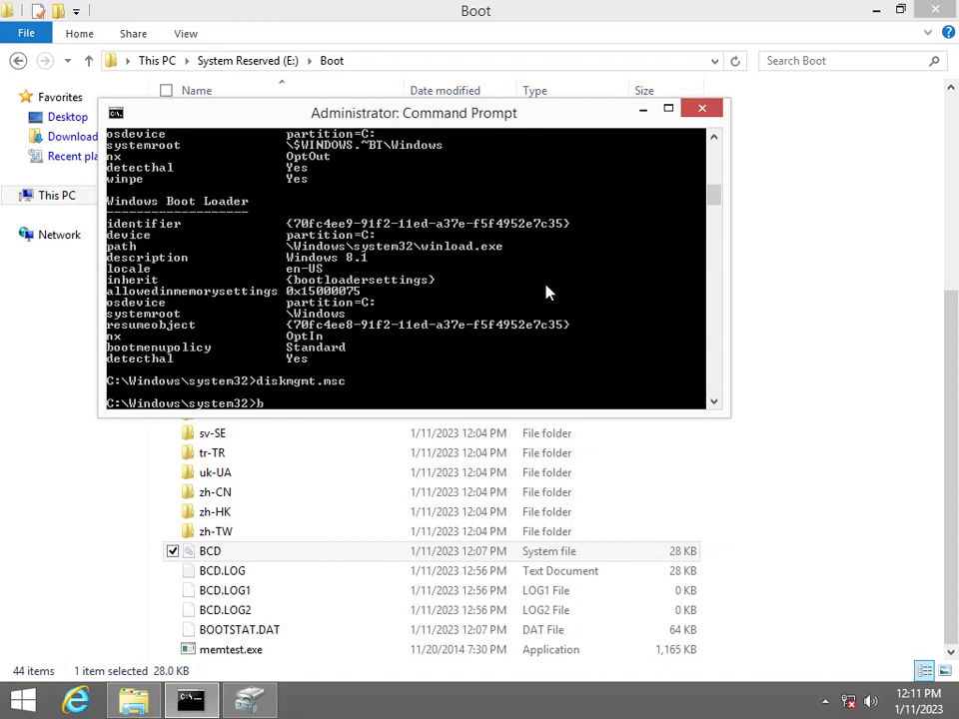
{"action": "type", "text": "cdedit"}
{"action": "right_click", "coordinate": [511, 229]}
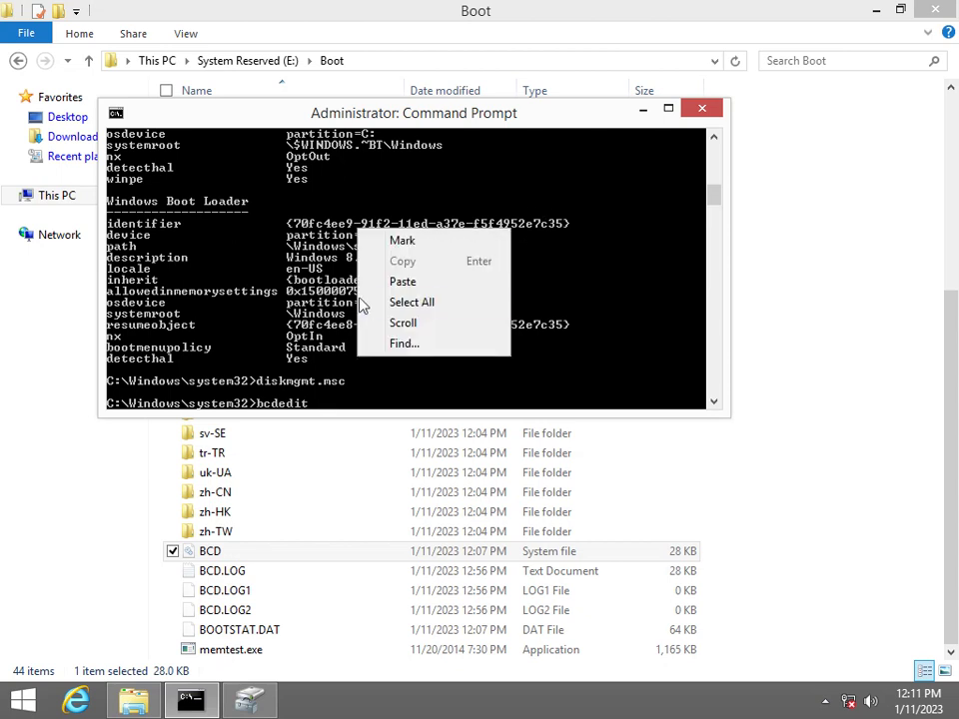
{"action": "left_click", "coordinate": [421, 283]}
{"action": "type", "text": "/delete"}
{"action": "key", "text": "Return"}
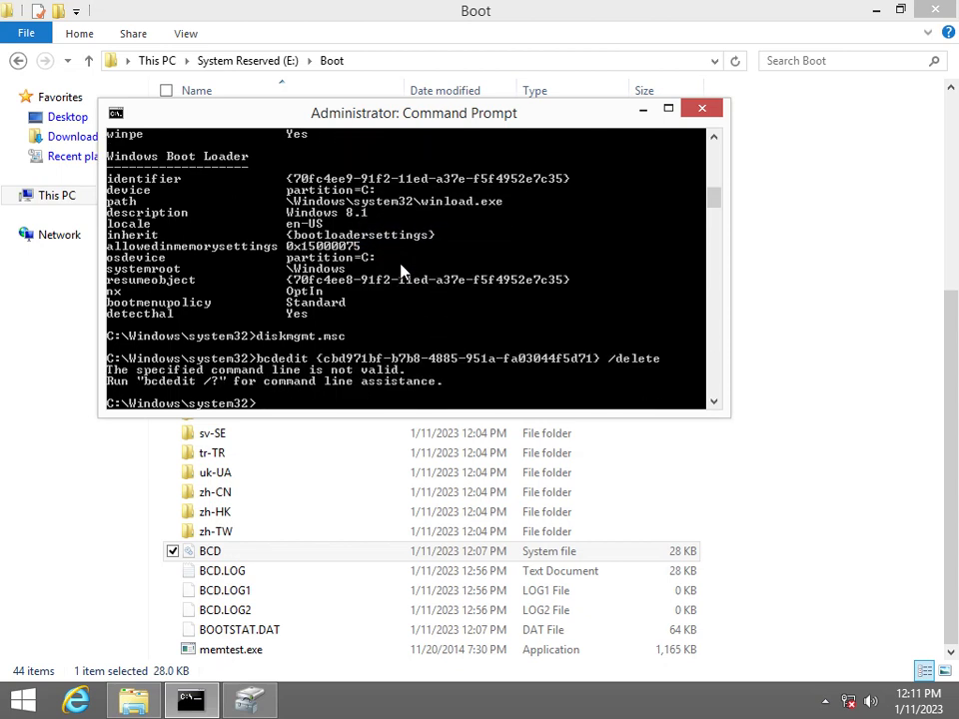
Delete the Windows Setup Rollback entry by running bcdedit -delete {cbd971bf-b7b8-4885-951a-fa03044f5d71}
{"action": "key", "text": "Up"}
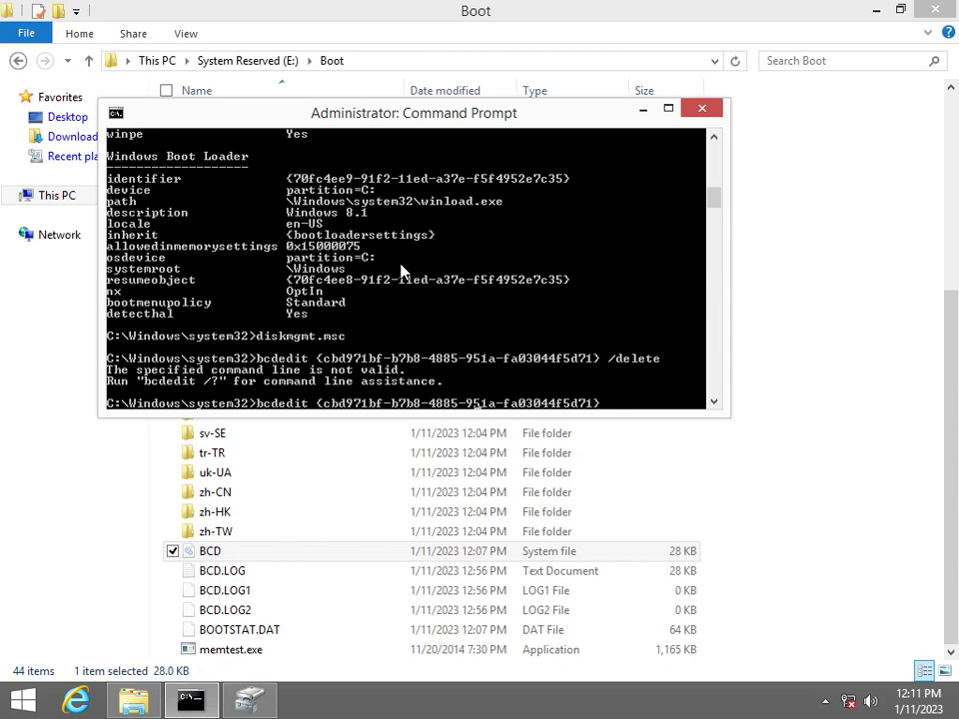
{"action": "type", "text": "-delete"}
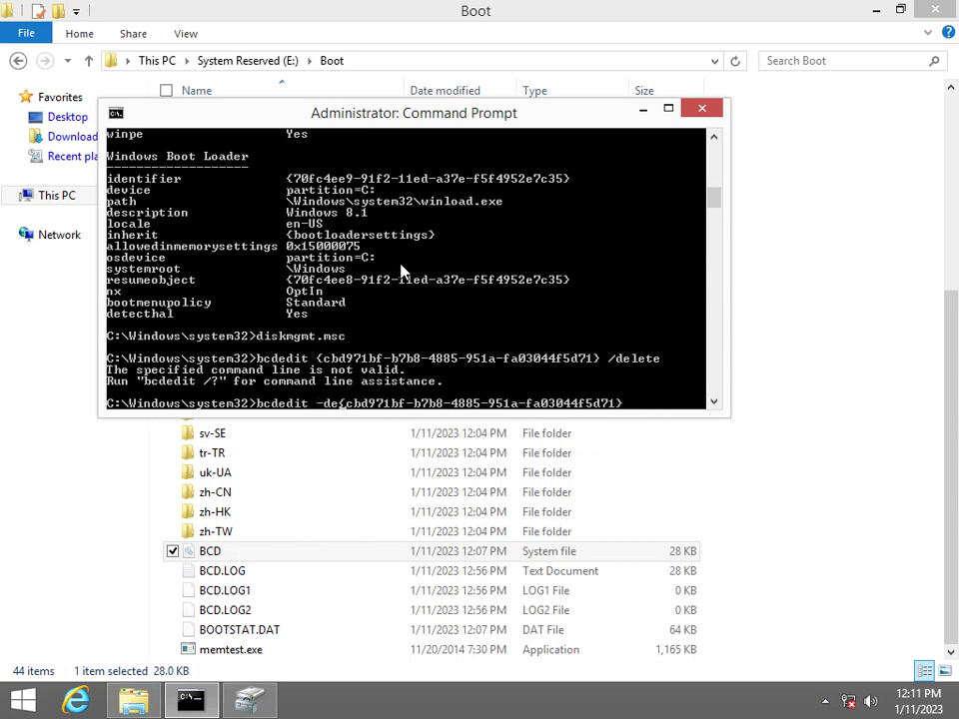
{"action": "key", "text": "Return"}
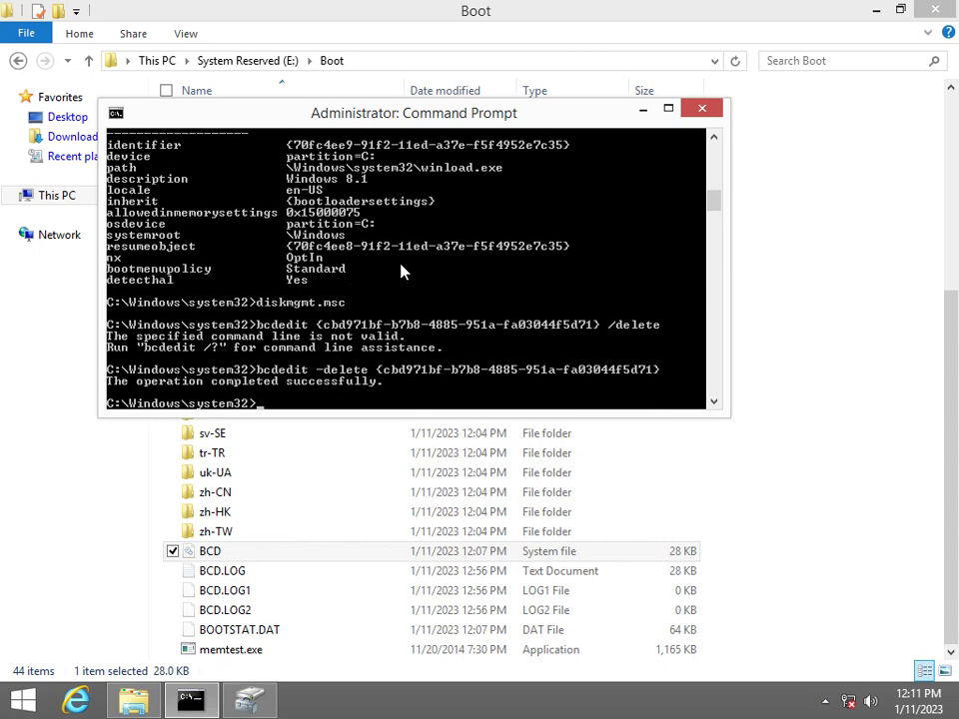
Run bcdedit without arguments and review the listed boot entries
{"action": "key", "text": "Up"}
{"action": "key", "text": "Up"}
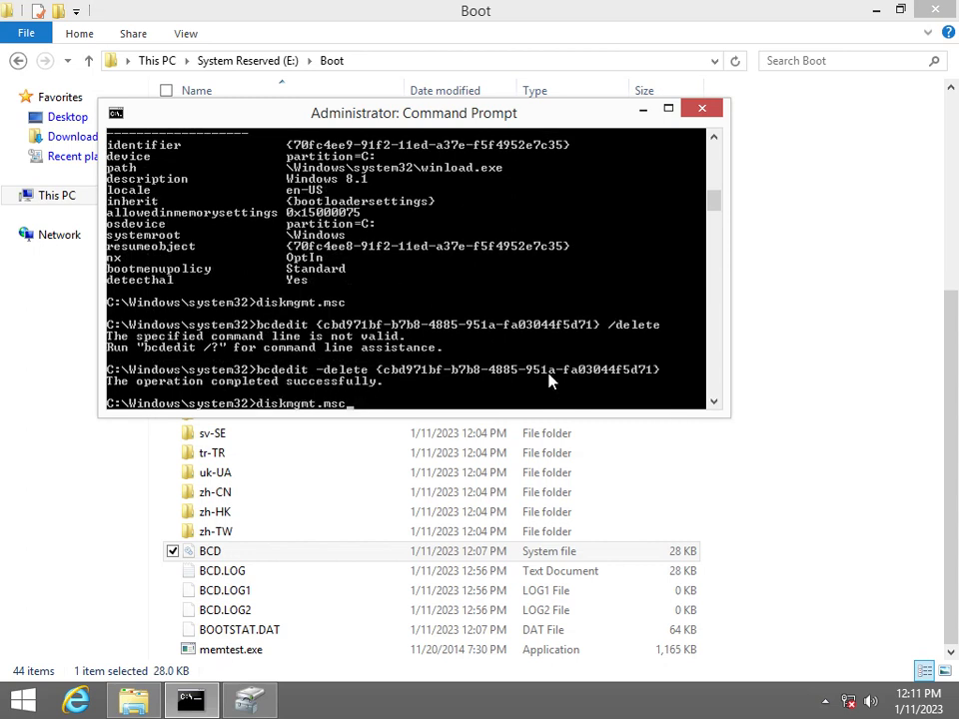
{"action": "key", "text": "Down"}
{"action": "key", "text": "BackSpace"}
{"action": "key", "text": "BackSpace"}
{"action": "key", "text": "BackSpace"}
{"action": "key", "text": "BackSpace"}
{"action": "key", "text": "BackSpace"}
{"action": "key", "text": "BackSpace"}
{"action": "key", "text": "BackSpace"}
{"action": "key", "text": "BackSpace"}
{"action": "key", "text": "BackSpace"}
{"action": "key", "text": "BackSpace"}
{"action": "key", "text": "BackSpace"}
{"action": "key", "text": "BackSpace"}
{"action": "key", "text": "BackSpace"}
{"action": "key", "text": "BackSpace"}
{"action": "key", "text": "BackSpace"}
{"action": "key", "text": "BackSpace"}
{"action": "key", "text": "BackSpace"}
{"action": "key", "text": "BackSpace"}
{"action": "key", "text": "BackSpace"}
{"action": "key", "text": "BackSpace"}
{"action": "key", "text": "Return"}
{"action": "scroll", "coordinate": [265, 339], "scroll_direction": "up", "scroll_amount": 10}
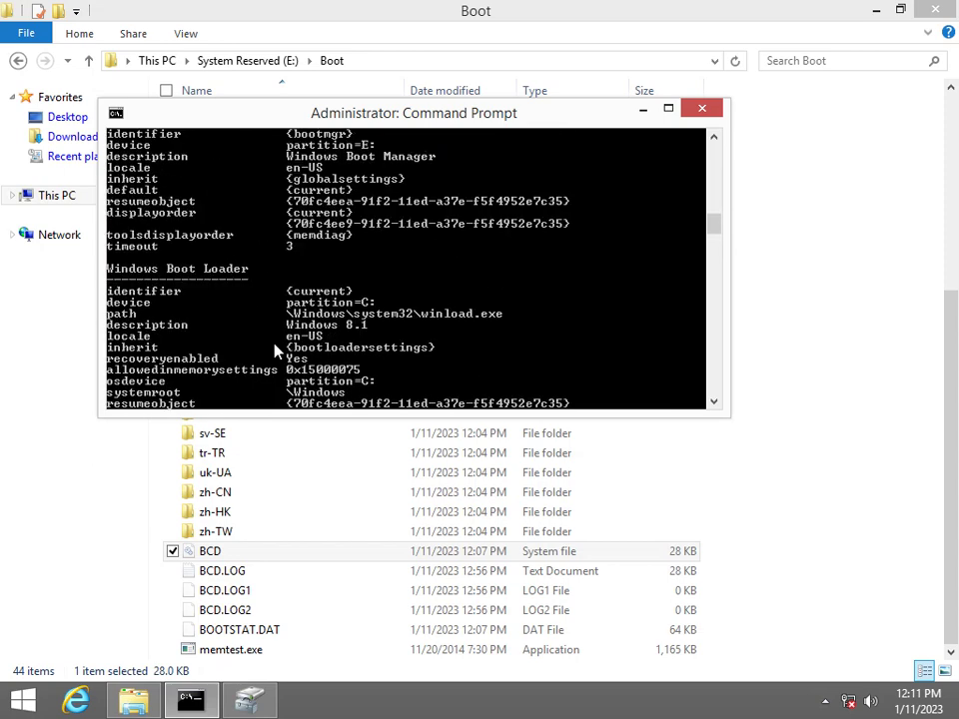
{"action": "scroll", "coordinate": [274, 347], "scroll_direction": "down", "scroll_amount": 3}
{"action": "scroll", "coordinate": [305, 349], "scroll_direction": "down", "scroll_amount": 8}
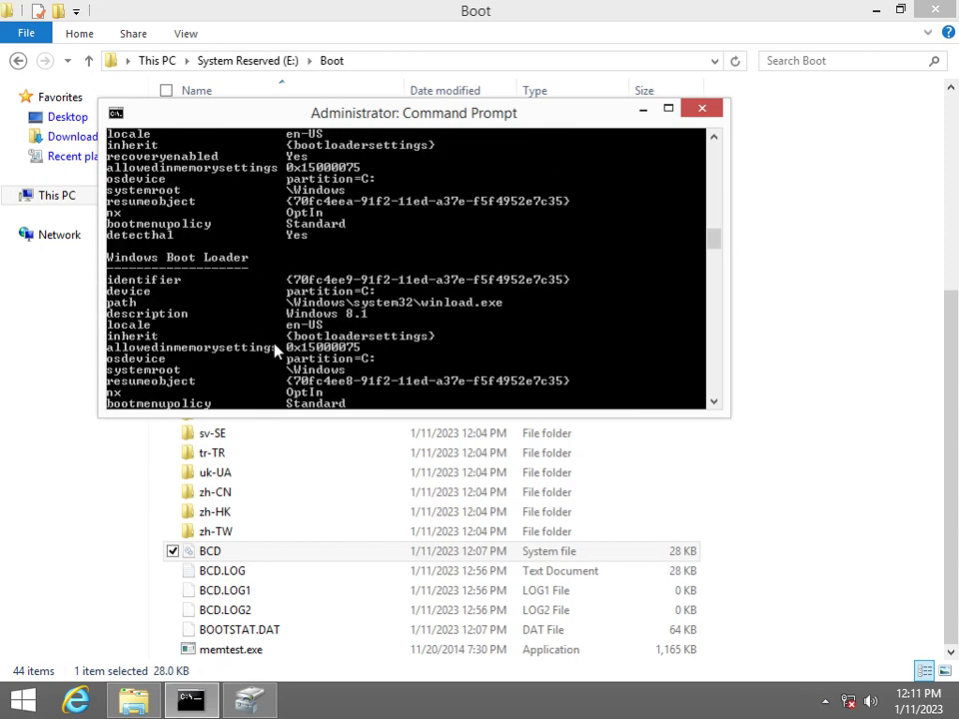
{"action": "scroll", "coordinate": [306, 349], "scroll_direction": "up", "scroll_amount": 2}
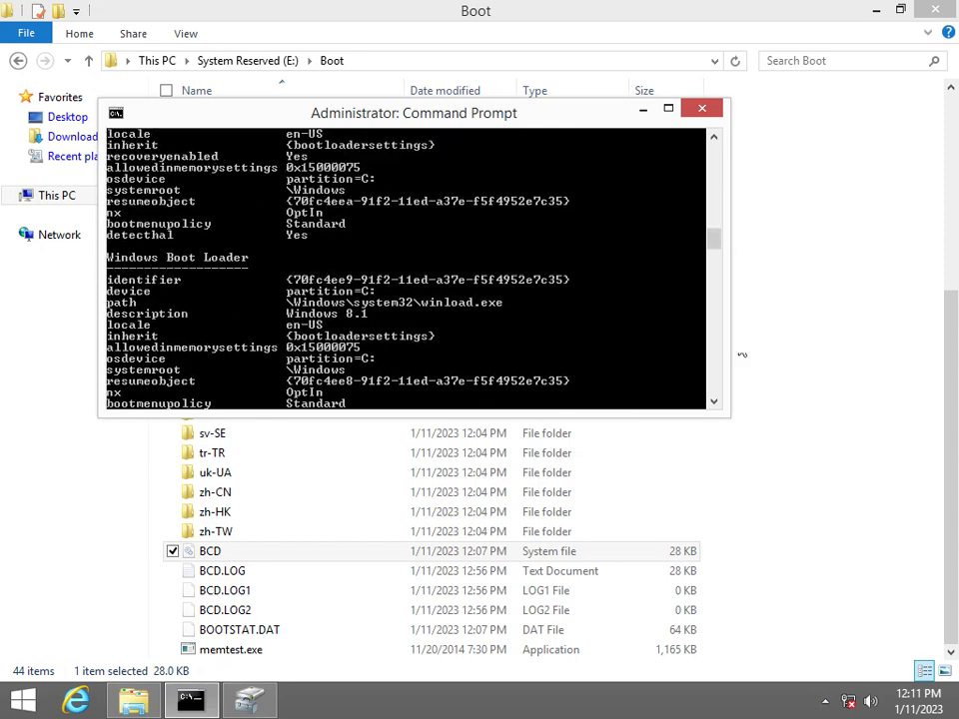
Copy the identifier of the second Windows 8.1 boot loader entry from the bcdedit output
{"action": "right_click", "coordinate": [569, 281]}
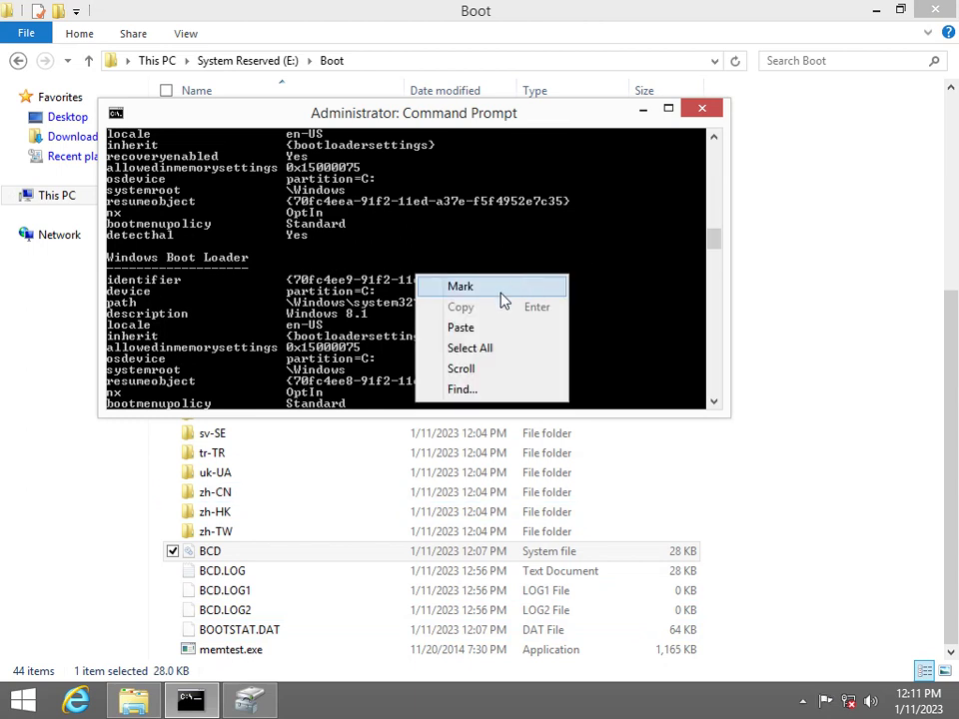
{"action": "left_click", "coordinate": [525, 292]}
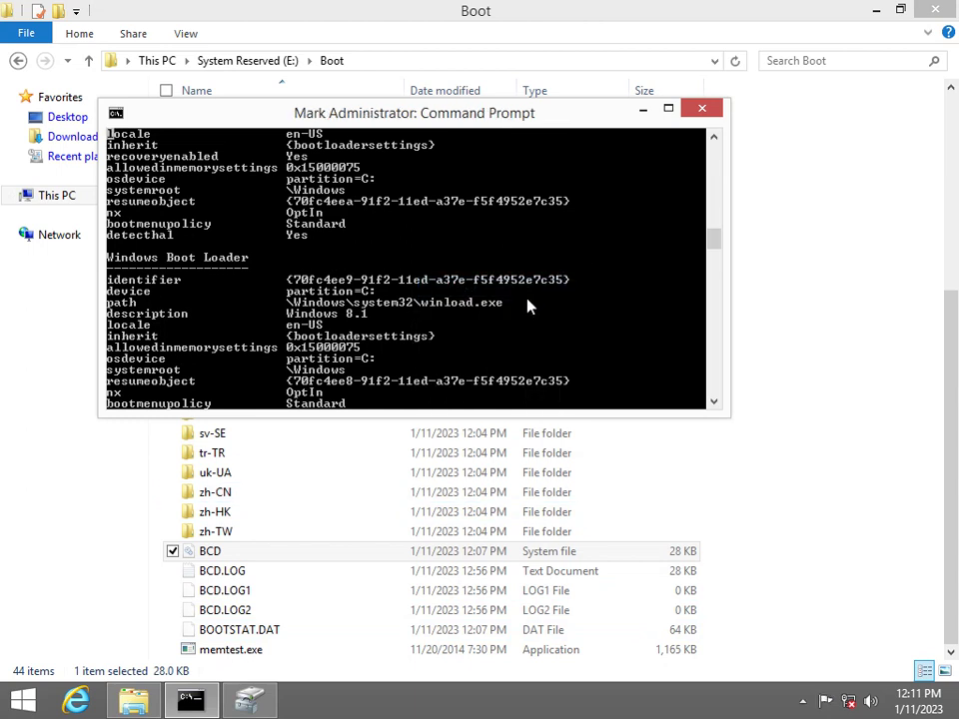
{"action": "left_click_drag", "start_coordinate": [570, 281], "coordinate": [284, 290]}
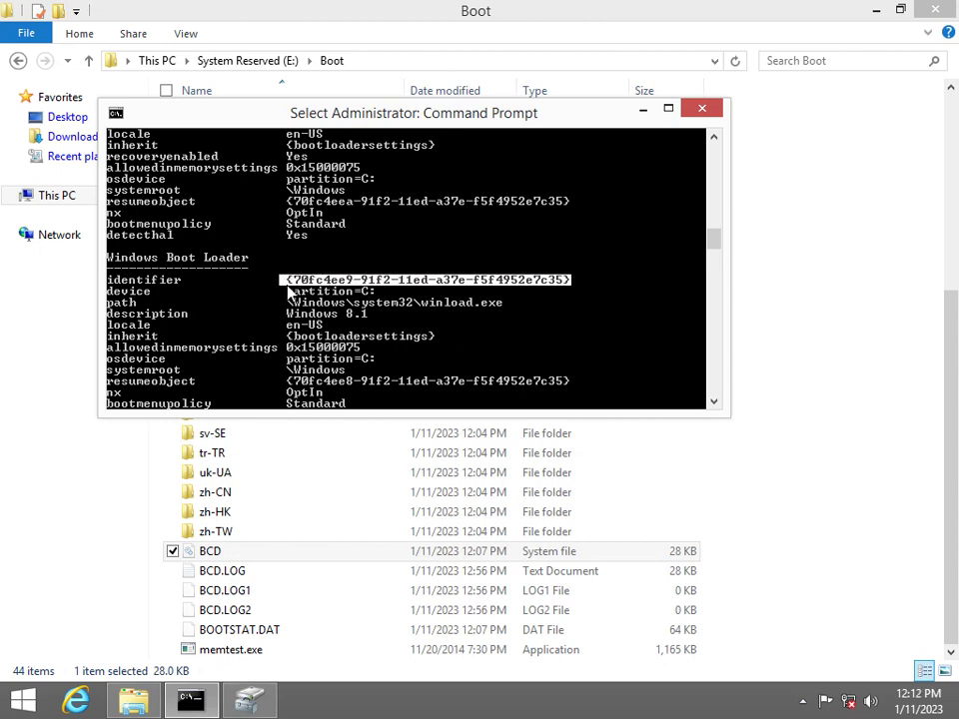
{"action": "right_click", "coordinate": [290, 287]}
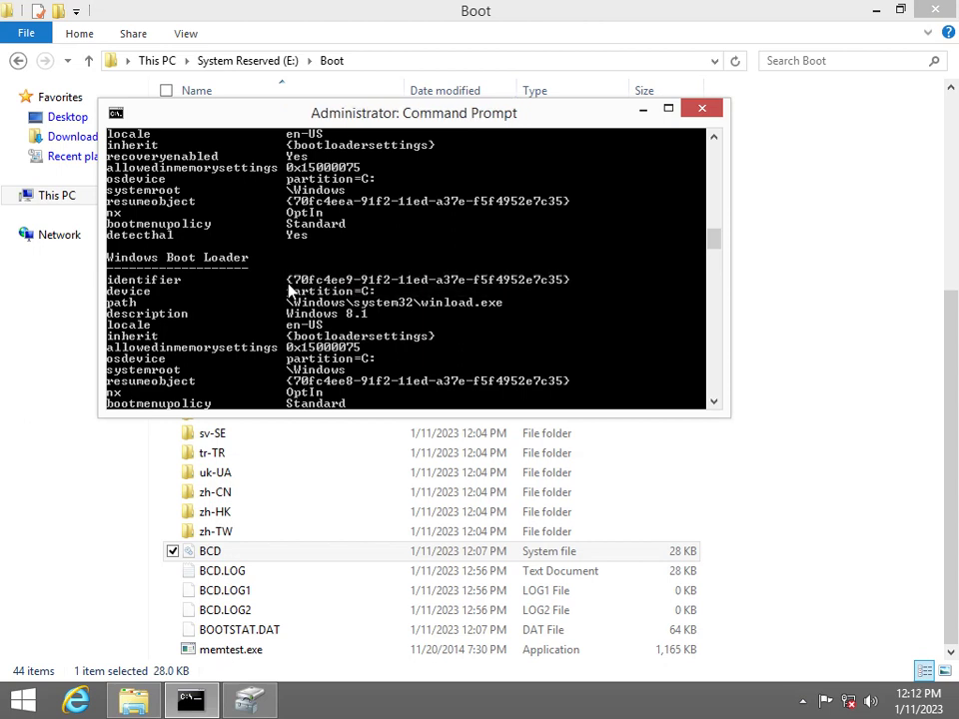
Compare the Windows Boot Manager section and the two Windows 8.1 boot loader entries in the bcdedit output
{"action": "scroll", "coordinate": [293, 287], "scroll_direction": "up", "scroll_amount": 2}
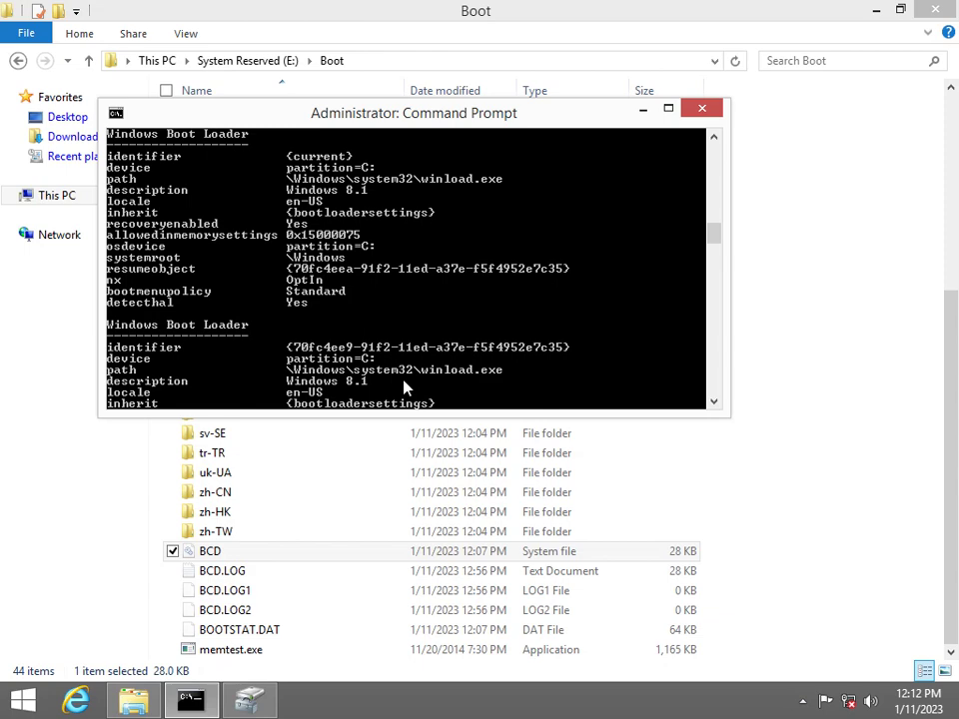
{"action": "scroll", "coordinate": [398, 389], "scroll_direction": "up", "scroll_amount": 5}
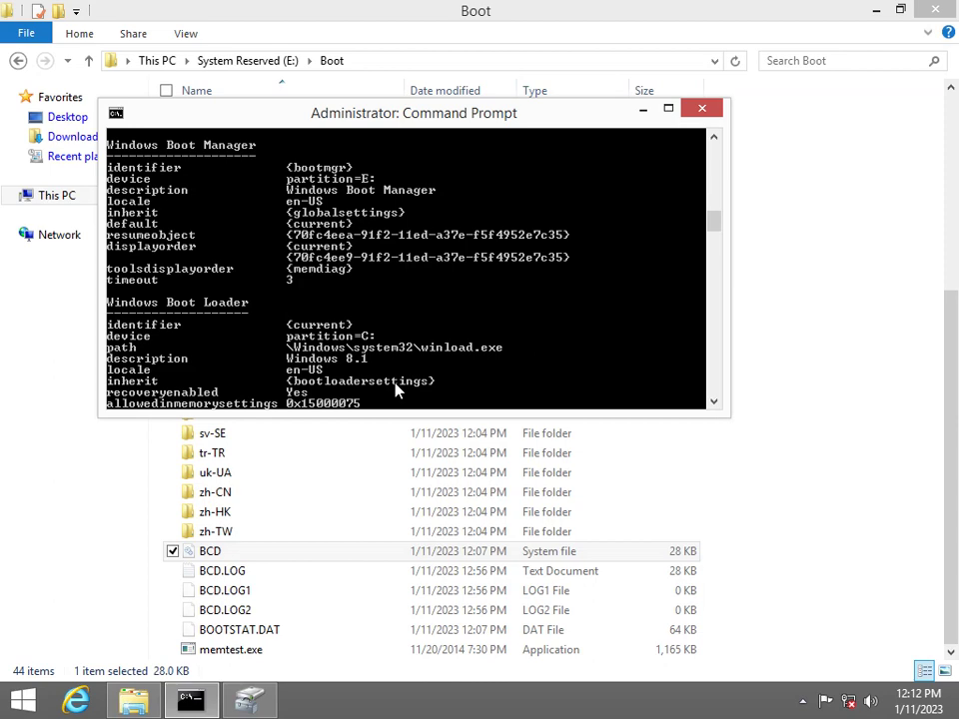
{"action": "scroll", "coordinate": [396, 389], "scroll_direction": "down", "scroll_amount": 7}
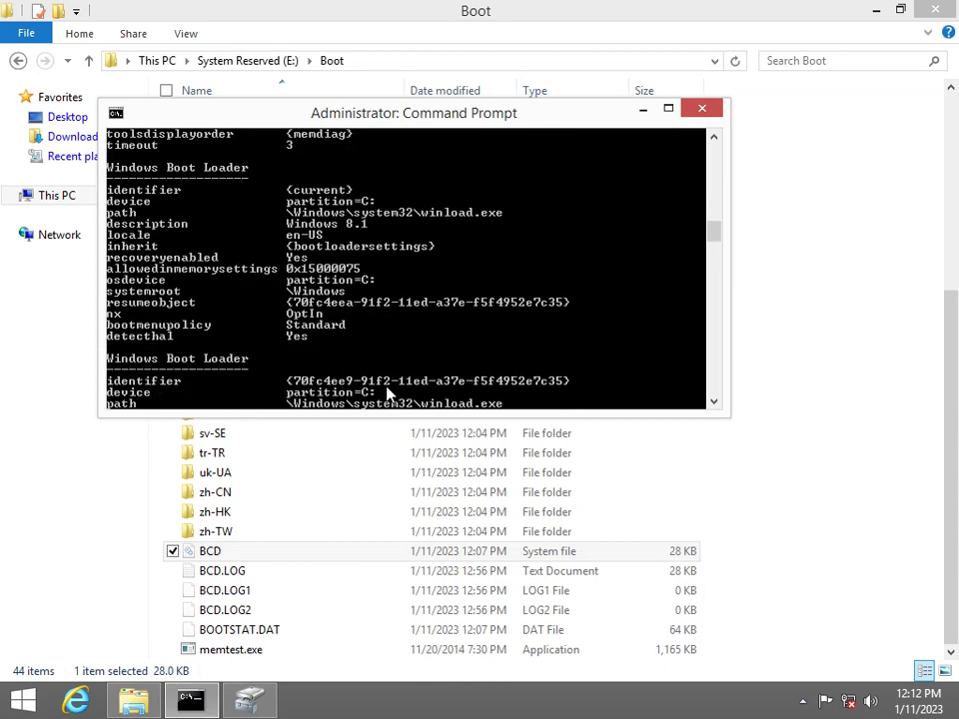
{"action": "scroll", "coordinate": [390, 396], "scroll_direction": "down", "scroll_amount": 1}
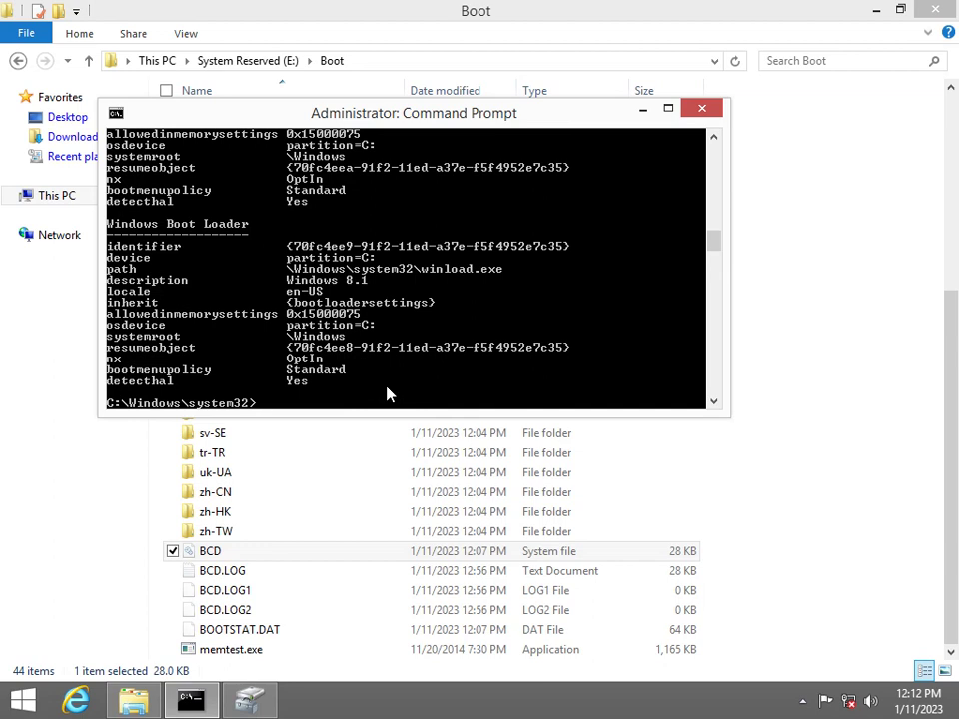
{"action": "scroll", "coordinate": [383, 396], "scroll_direction": "up", "scroll_amount": 1}
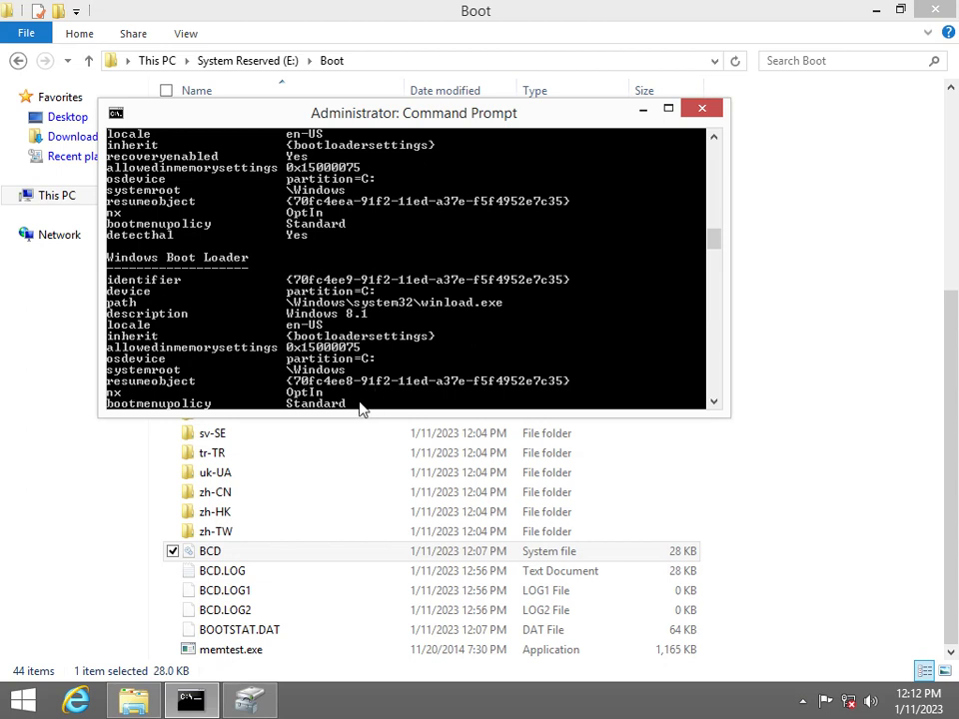
{"action": "scroll", "coordinate": [362, 408], "scroll_direction": "up", "scroll_amount": 1}
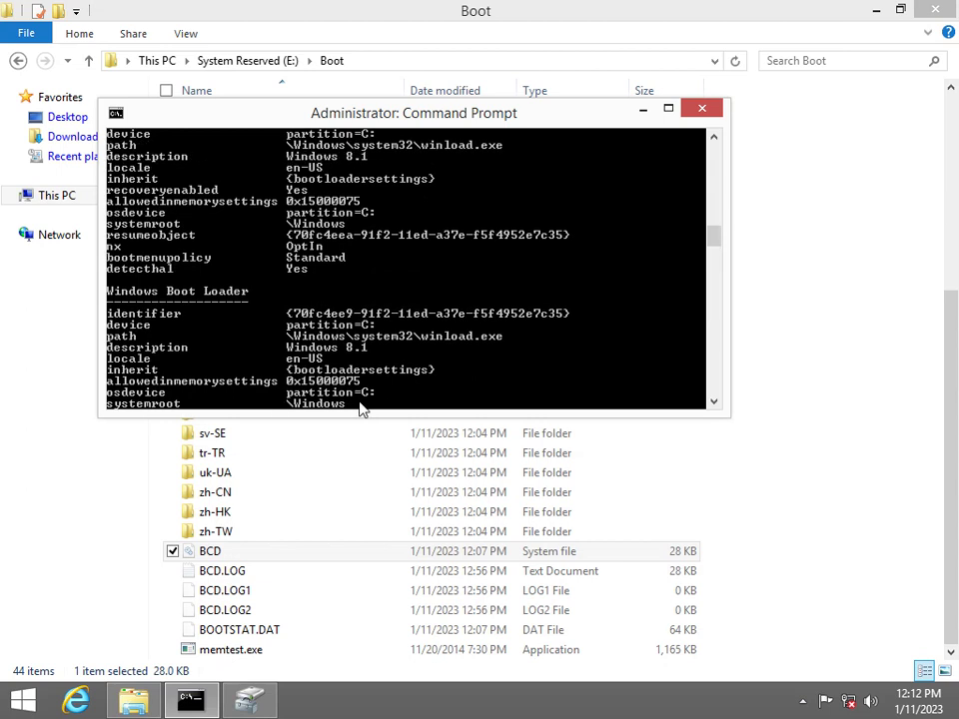
{"action": "scroll", "coordinate": [362, 408], "scroll_direction": "up", "scroll_amount": 1}
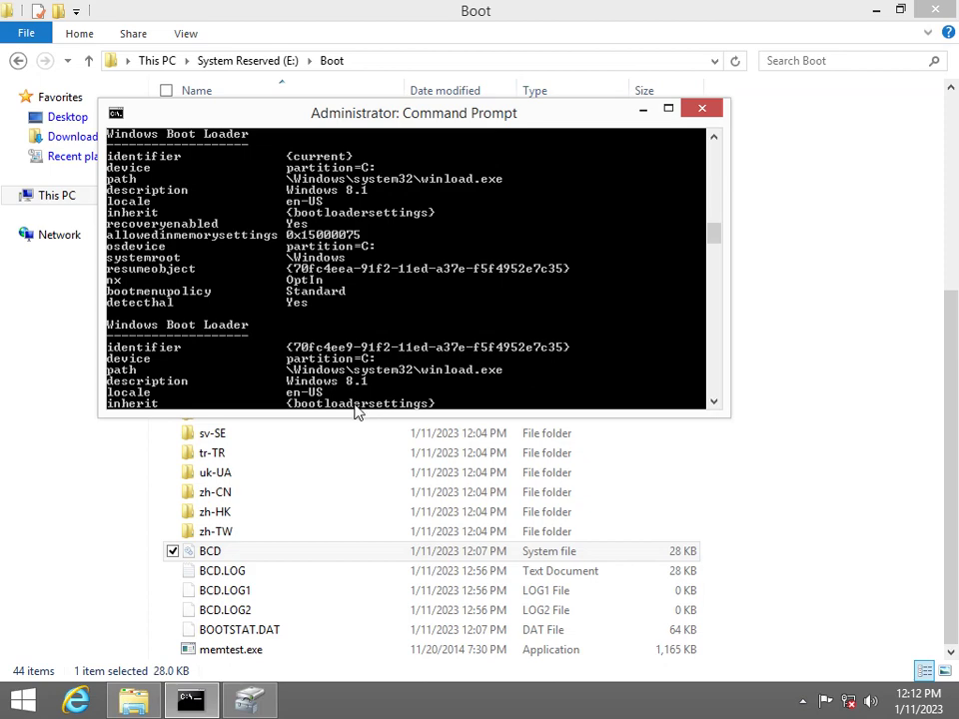
{"action": "left_click", "coordinate": [76, 702]}
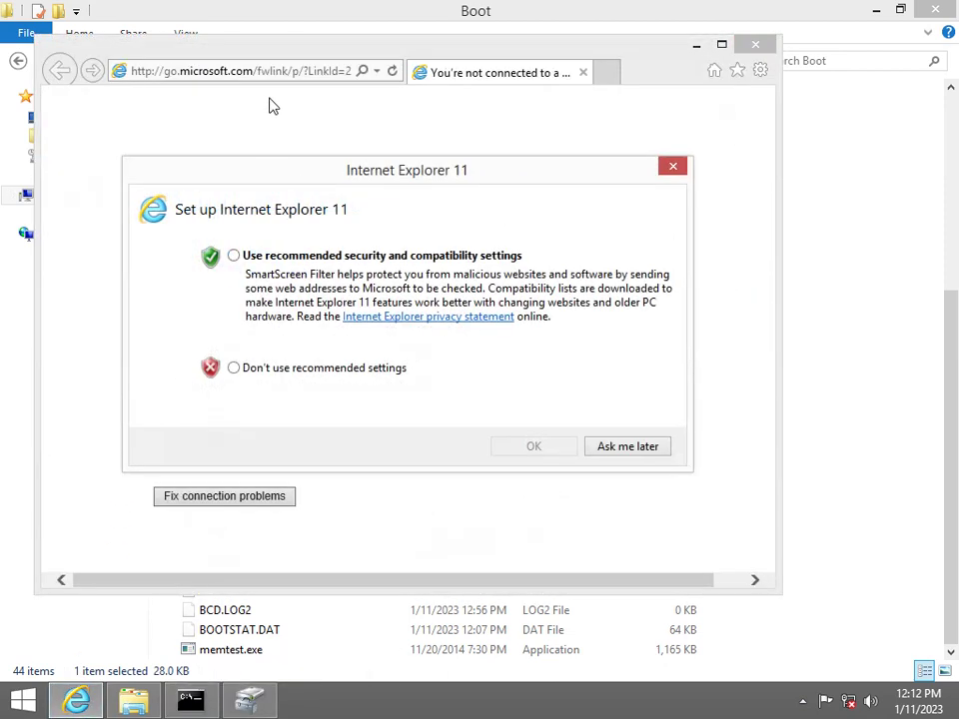
{"action": "left_click", "coordinate": [629, 449]}
{"action": "left_click", "coordinate": [755, 44]}
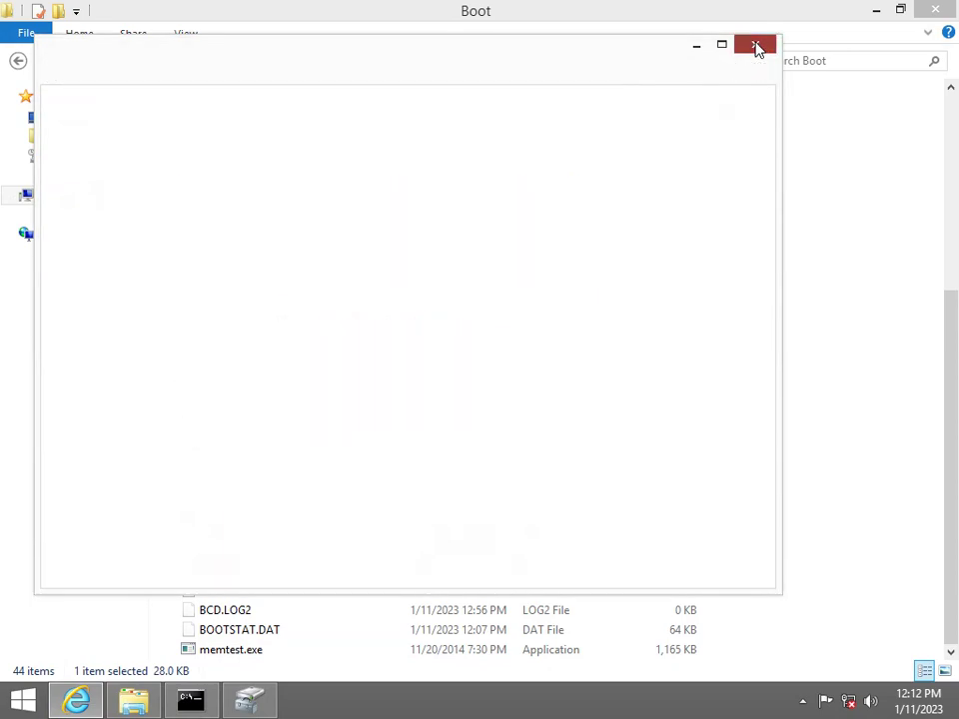
Recheck the bcdedit output and copy the identifier of the non-current Windows 8.1 boot loader entry
{"action": "scroll", "coordinate": [519, 347], "scroll_direction": "down", "scroll_amount": 4}
{"action": "scroll", "coordinate": [499, 355], "scroll_direction": "up", "scroll_amount": 11}
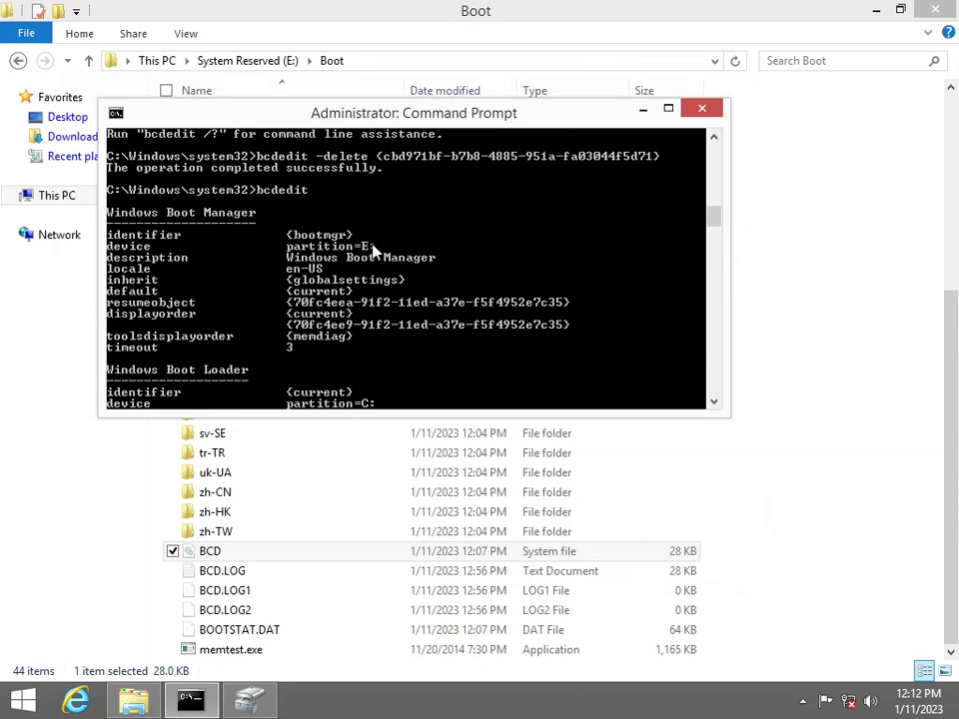
{"action": "scroll", "coordinate": [375, 250], "scroll_direction": "down", "scroll_amount": 7}
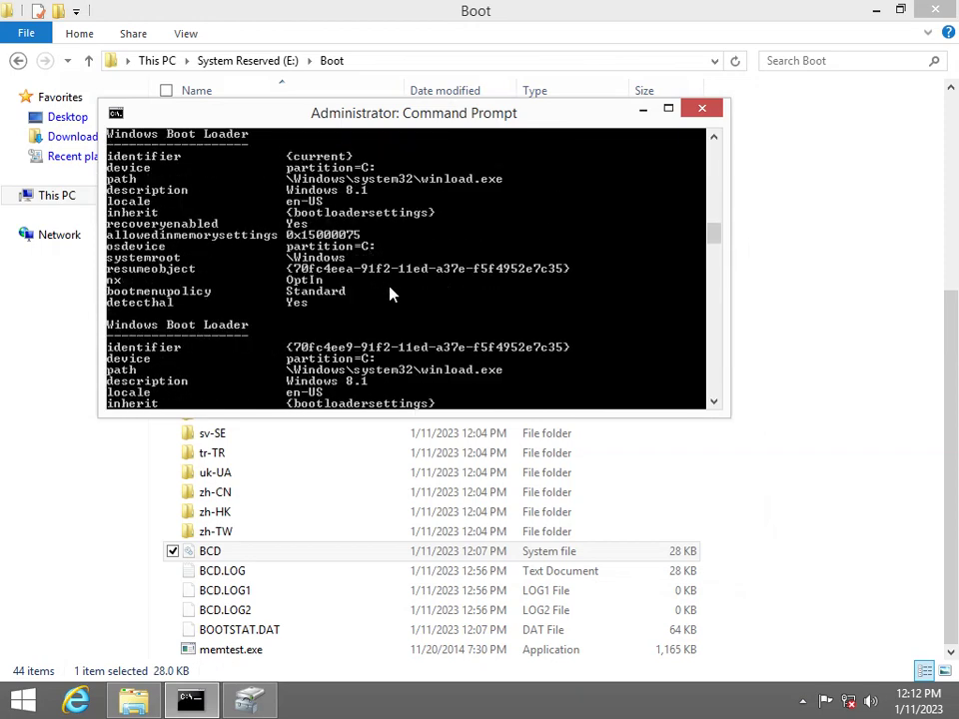
{"action": "right_click", "coordinate": [557, 351]}
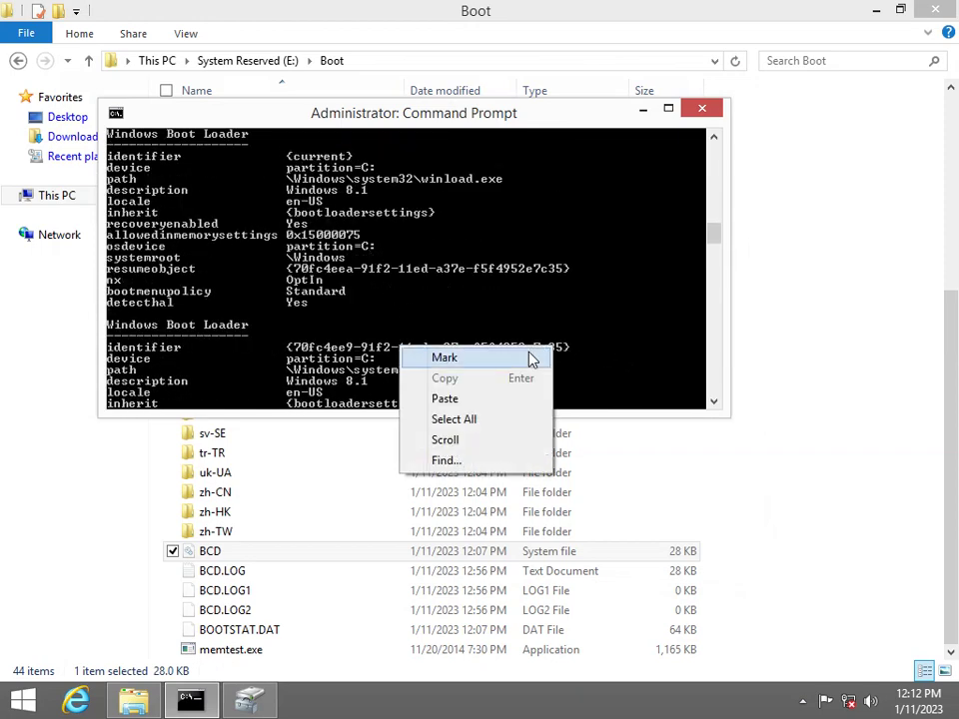
{"action": "left_click", "coordinate": [536, 358]}
{"action": "left_click_drag", "start_coordinate": [574, 349], "coordinate": [296, 352]}
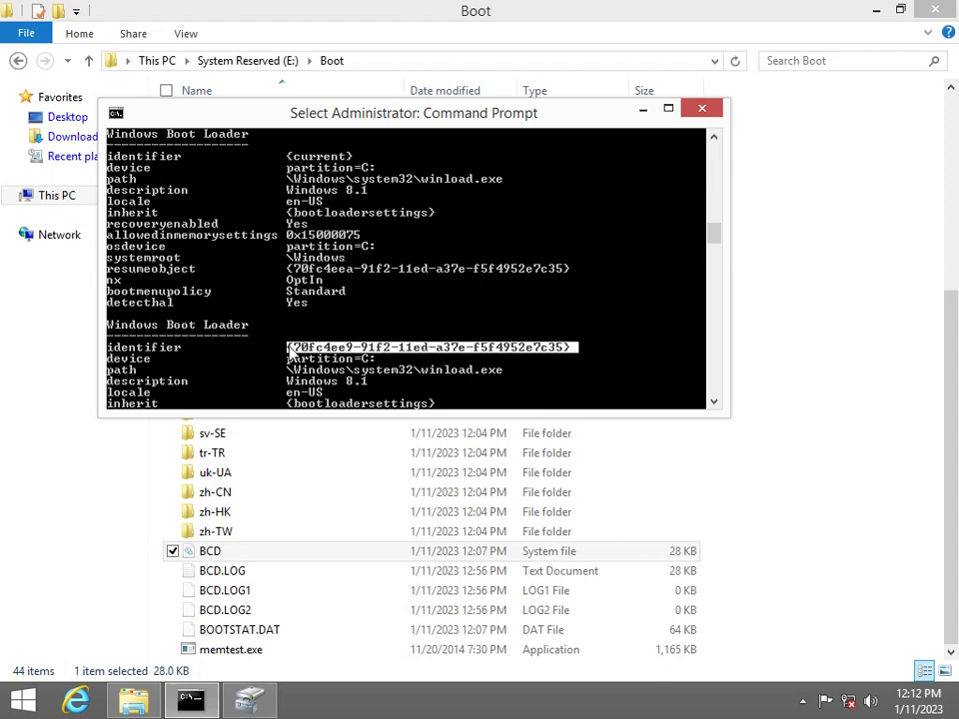
{"action": "key", "text": "Return"}
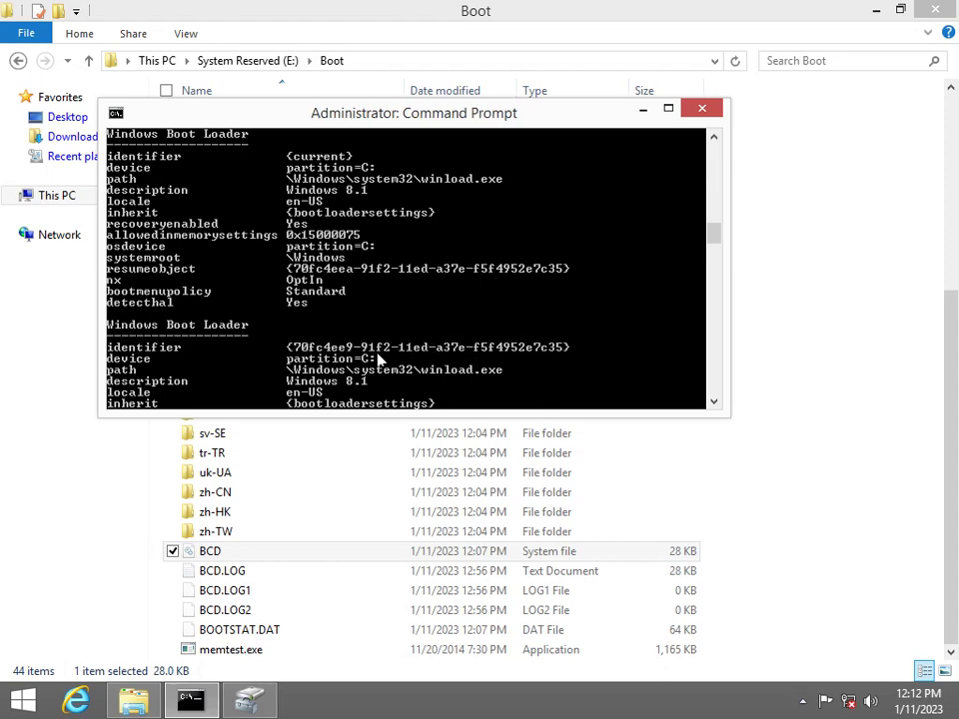
Delete the duplicate Windows 8.1 entry by running bcdedit -delete {70fc4ee9-91f2-11ed-a37e-f5f4952e7c35}
{"action": "scroll", "coordinate": [420, 366], "scroll_direction": "down", "scroll_amount": 9}
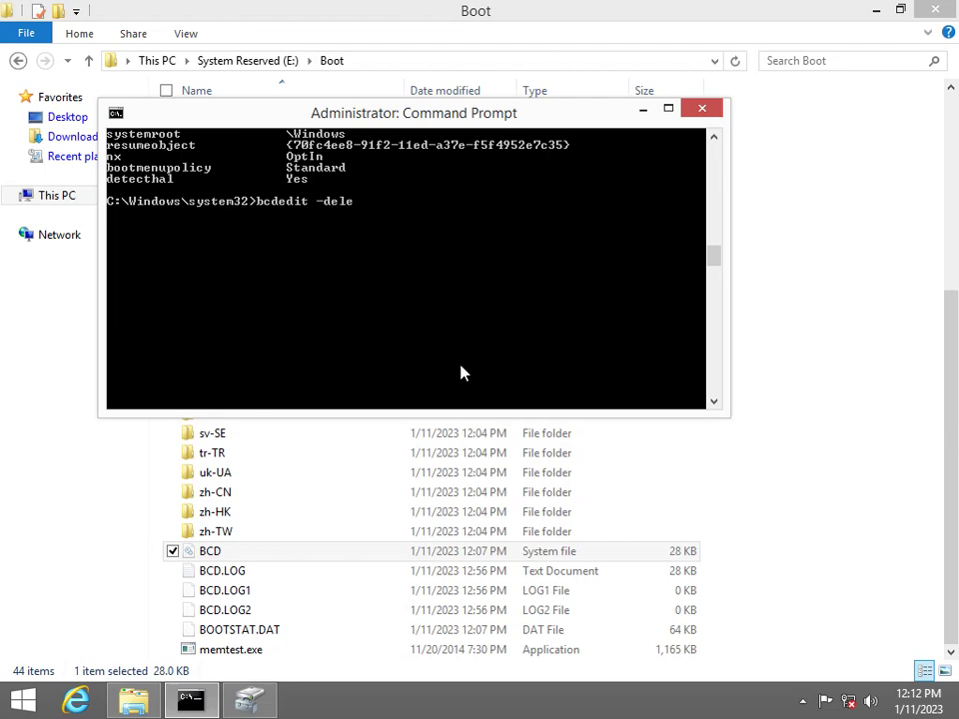
{"action": "right_click", "coordinate": [447, 368]}
{"action": "left_click", "coordinate": [406, 416]}
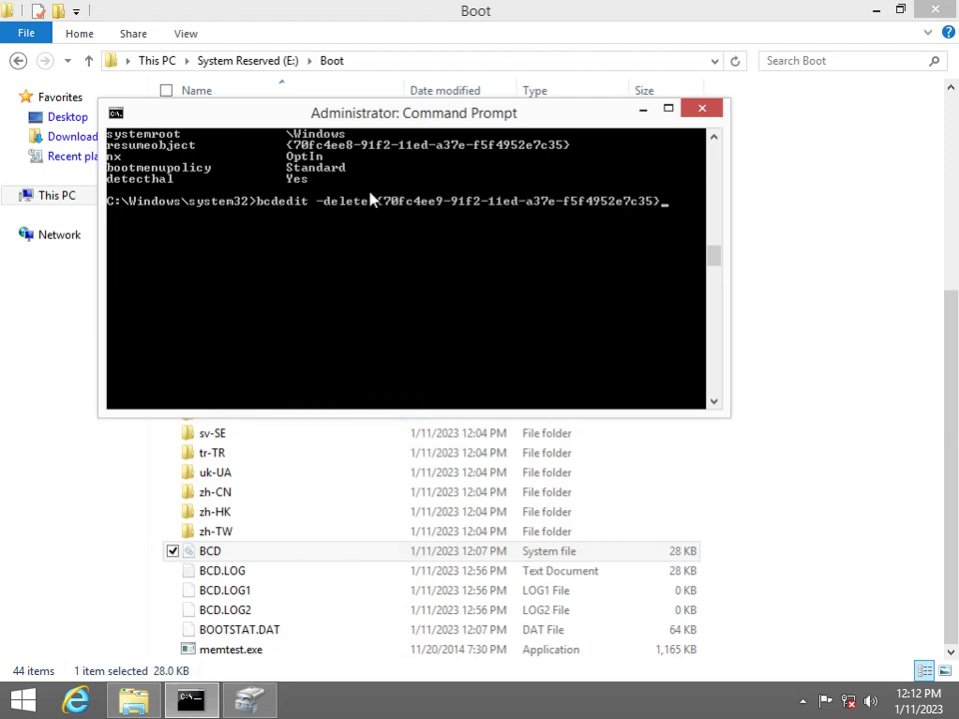
{"action": "key", "text": "Return"}
Run bcdedit again to check the remaining boot entries, and close Command Prompt
{"action": "scroll", "coordinate": [395, 242], "scroll_direction": "up", "scroll_amount": 8}
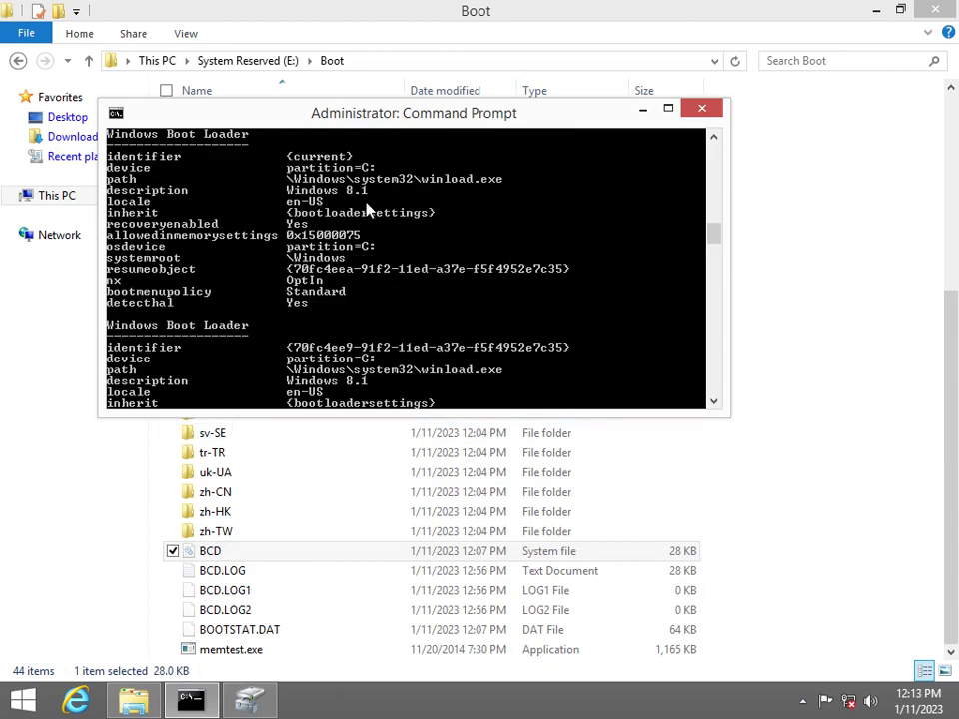
{"action": "scroll", "coordinate": [366, 207], "scroll_direction": "down", "scroll_amount": 5}
{"action": "type", "text": "bcdedit"}
{"action": "key", "text": "Return"}
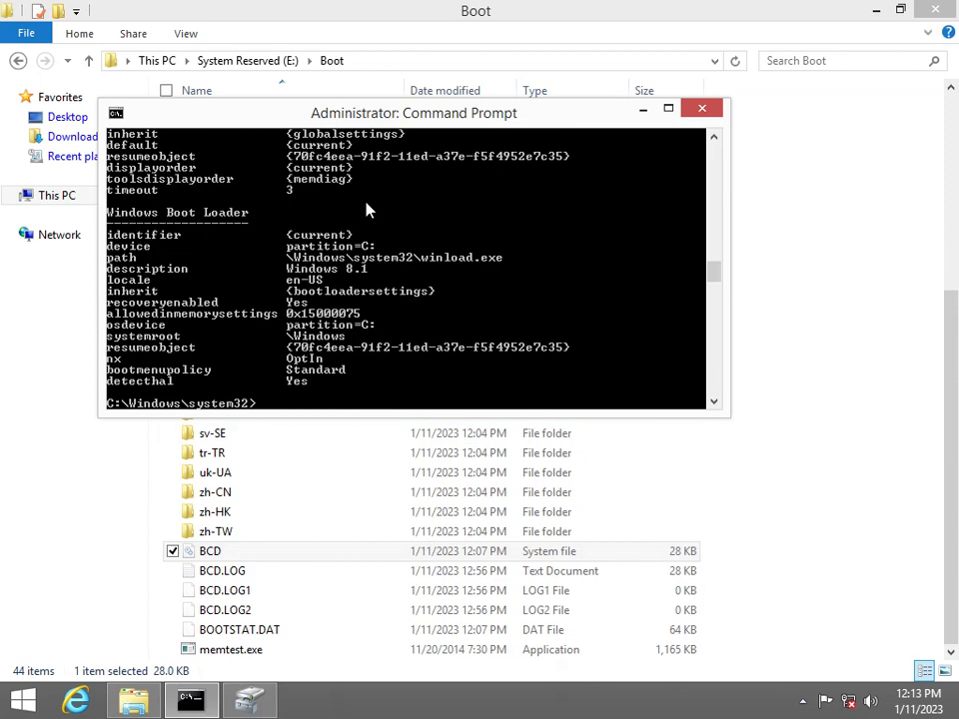
{"action": "scroll", "coordinate": [337, 297], "scroll_direction": "down", "scroll_amount": 4}
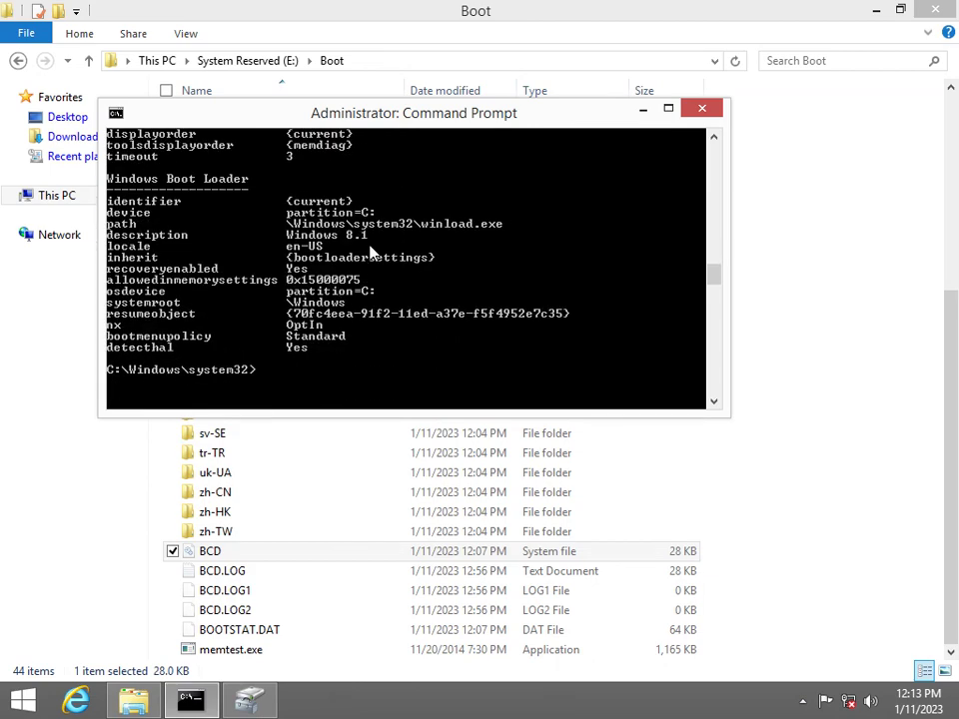
{"action": "left_click", "coordinate": [703, 112]}
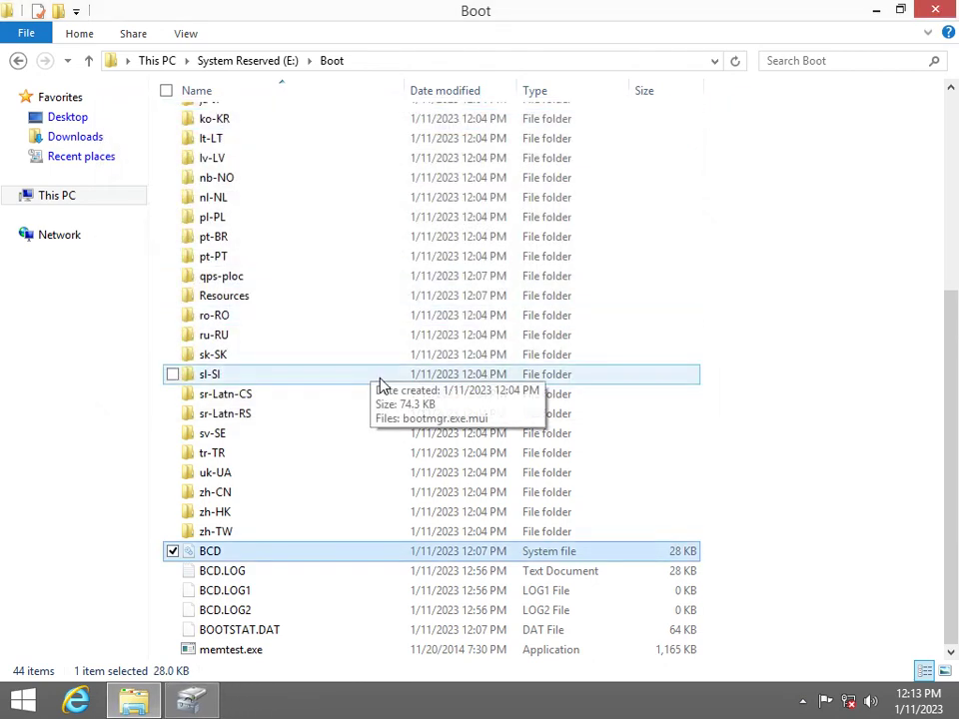
Leave the Boot folder and return to the This PC overview in File Explorer
{"action": "left_click", "coordinate": [236, 62]}
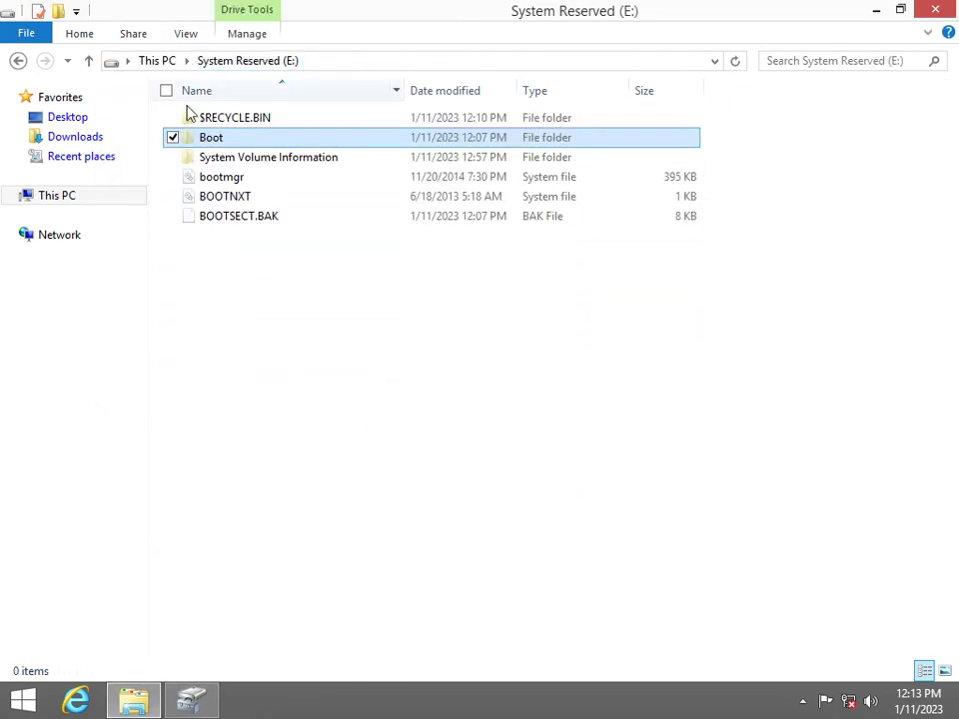
{"action": "left_click", "coordinate": [62, 196]}
{"action": "left_click", "coordinate": [734, 475]}
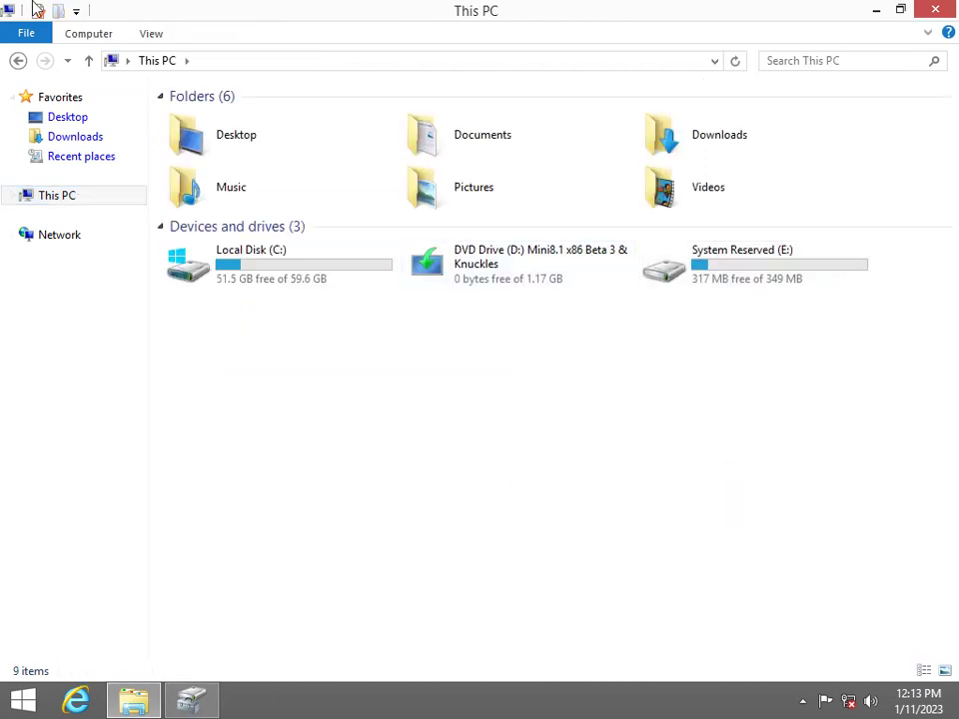
{"action": "left_click", "coordinate": [37, 10]}
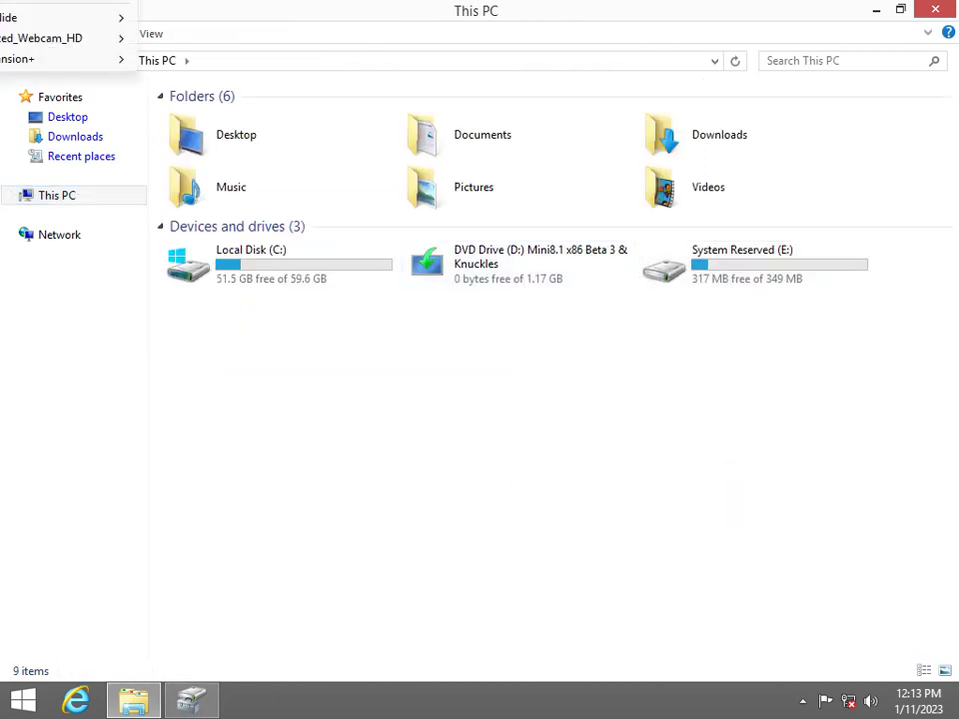
{"action": "left_click", "coordinate": [37, 10]}
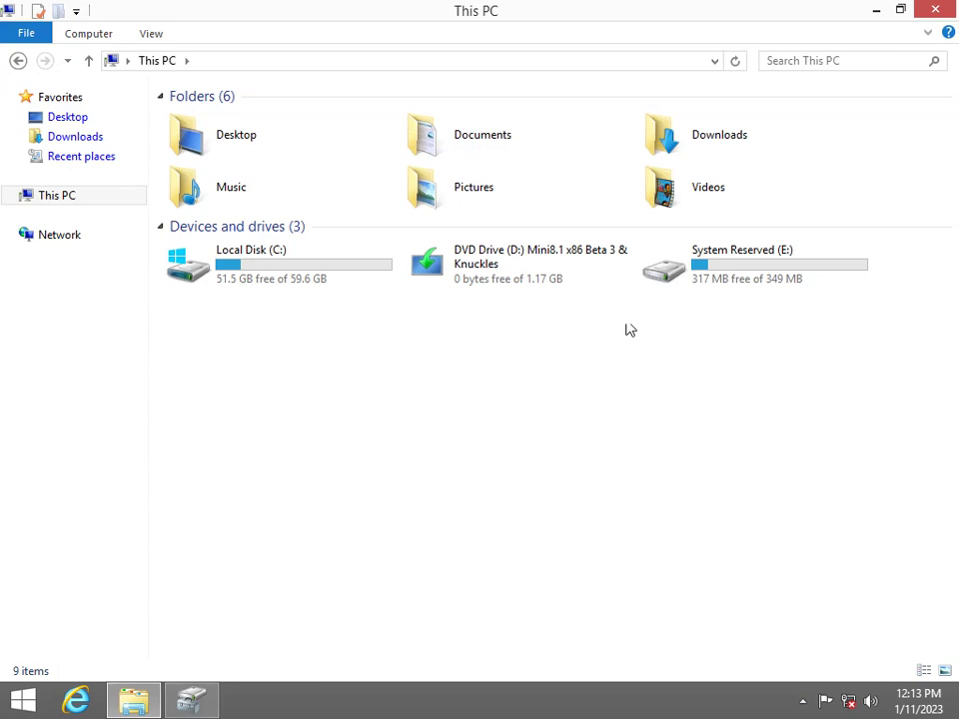
Mount Mini8.1 Beta 4.9 Codename Millennium.iso in the virtual machine's CD/DVD drive and open the DVD drive in File Explorer
{"action": "left_click", "coordinate": [664, 206]}
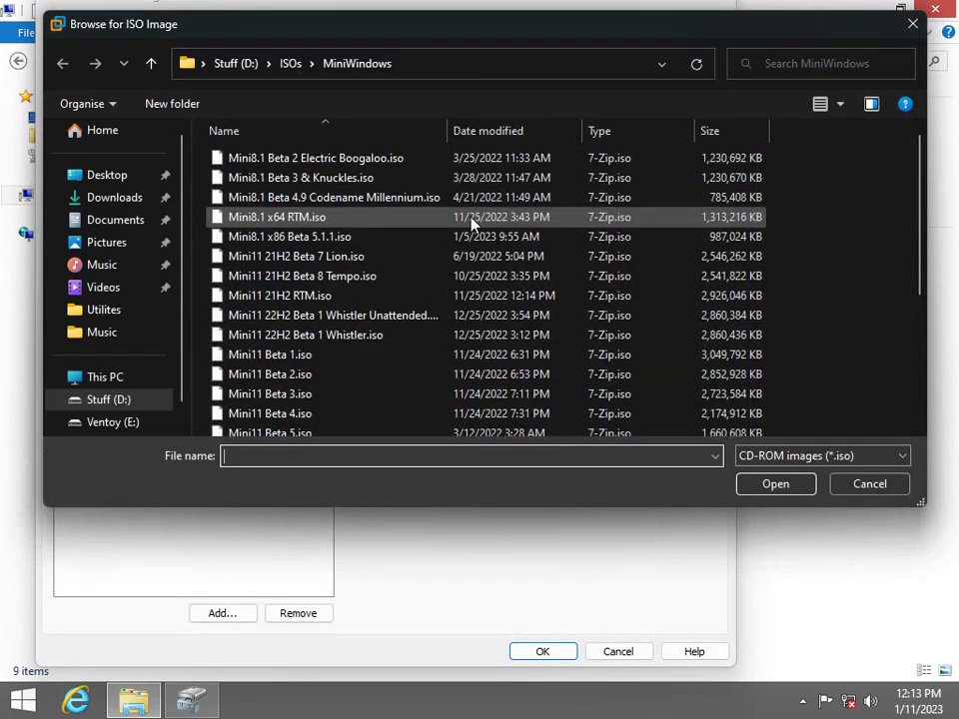
{"action": "double_click", "coordinate": [474, 199]}
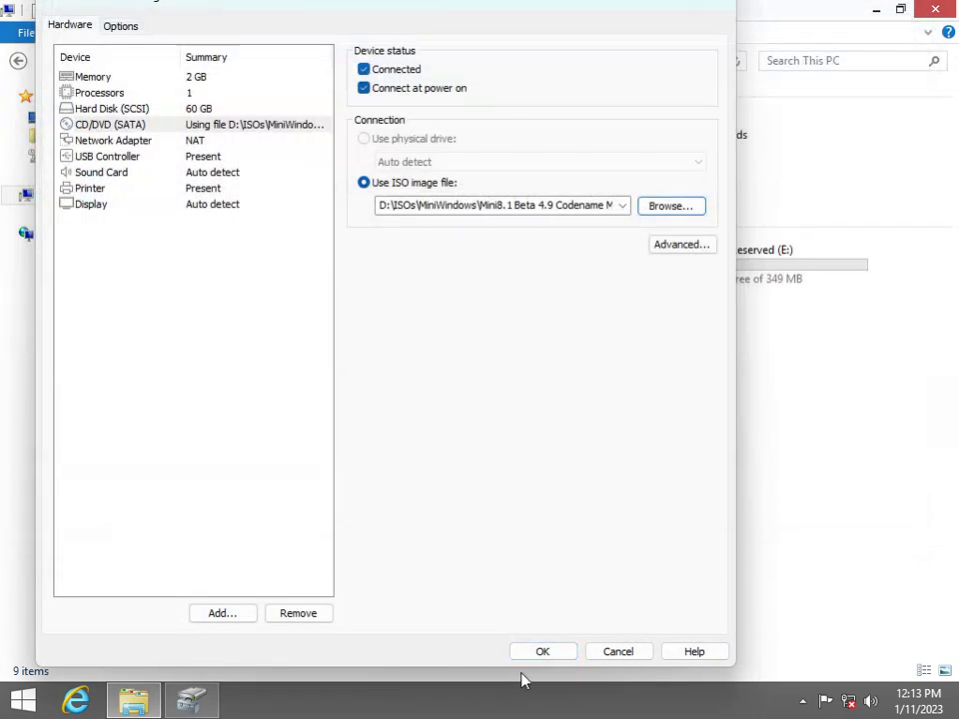
{"action": "left_click", "coordinate": [515, 651]}
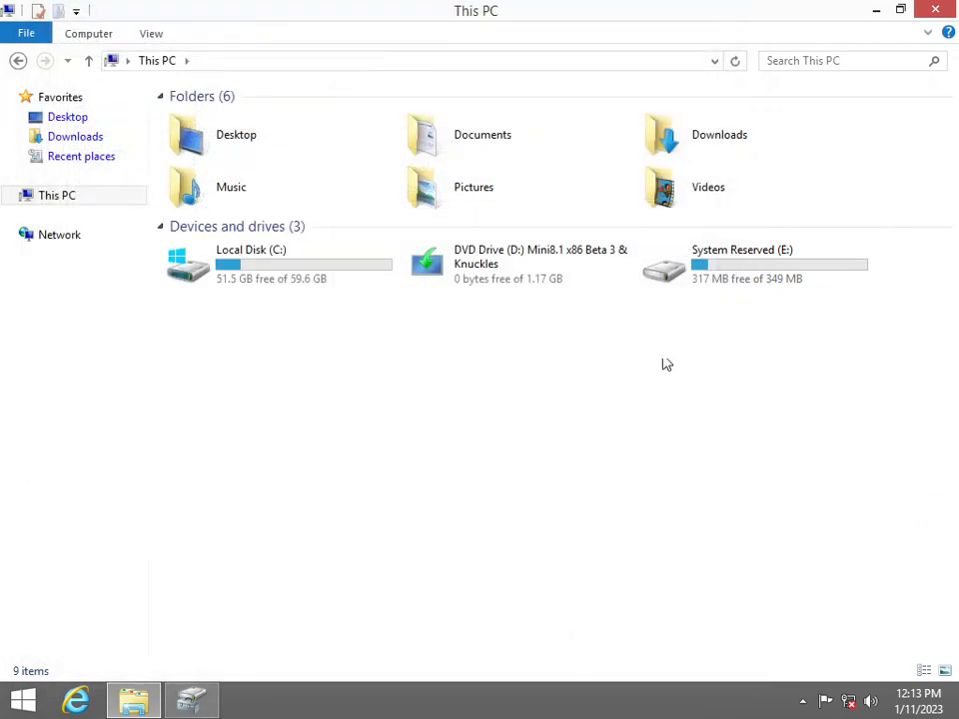
{"action": "left_click_drag", "start_coordinate": [707, 332], "coordinate": [593, 397]}
{"action": "double_click", "coordinate": [588, 285]}
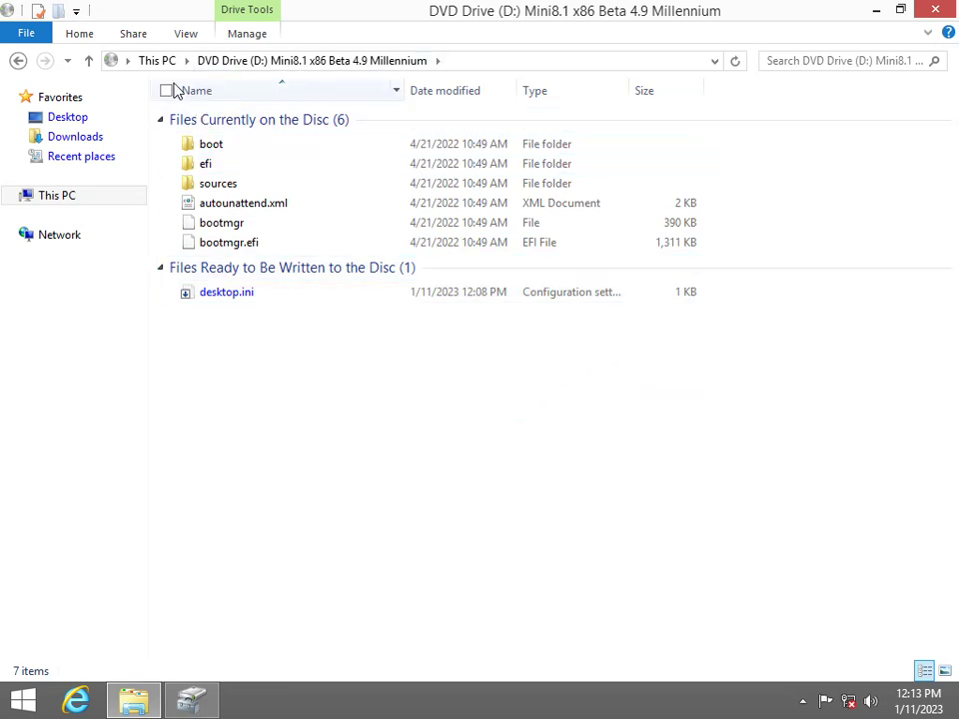
Try to run setup.exe from the Beta 4.9 disc's sources folder with administrator approval, and return to the disc's root
{"action": "double_click", "coordinate": [249, 184]}
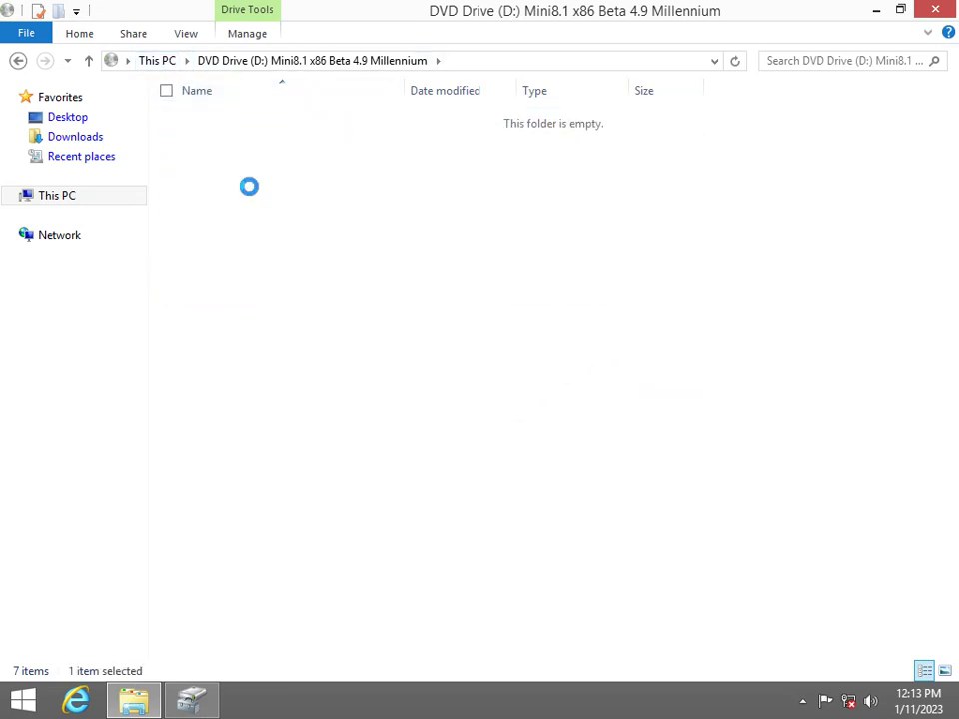
{"action": "left_click", "coordinate": [257, 60]}
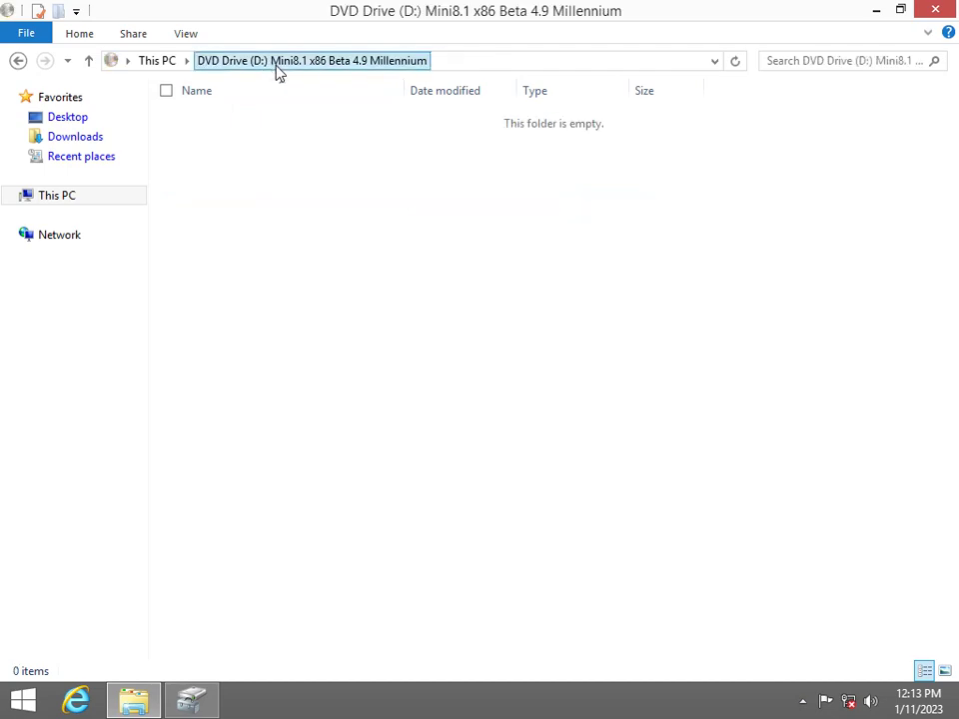
{"action": "double_click", "coordinate": [249, 185]}
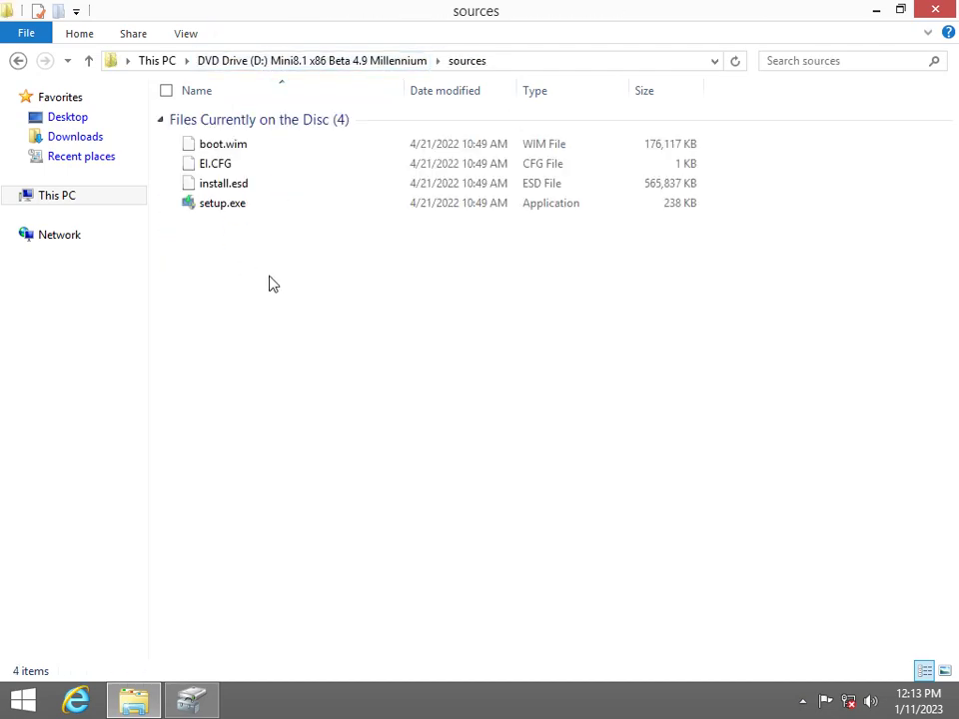
{"action": "double_click", "coordinate": [248, 209]}
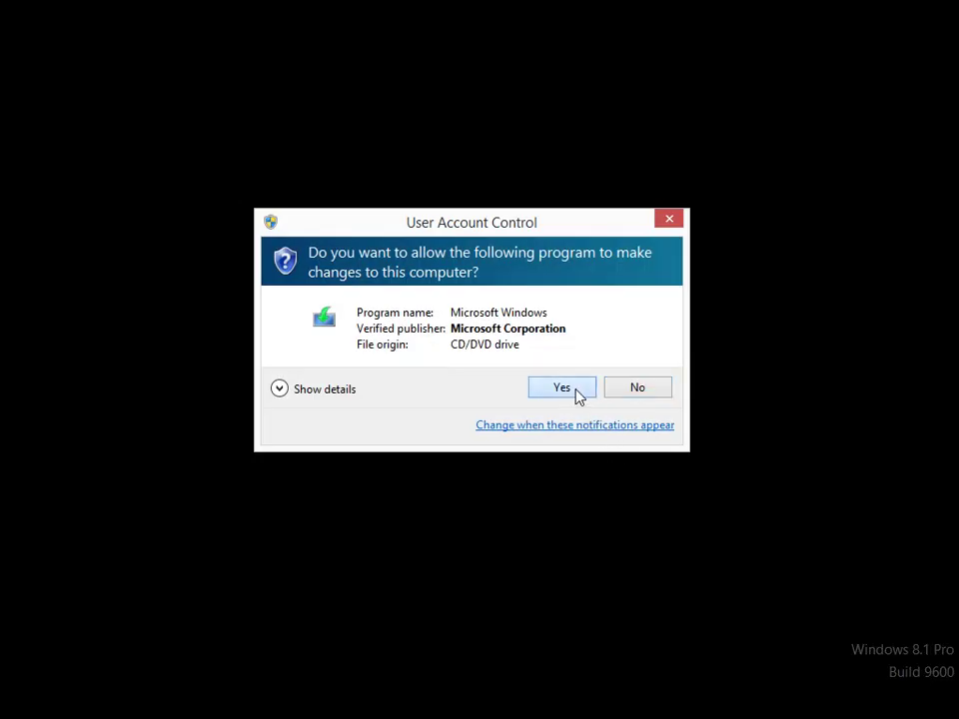
{"action": "left_click", "coordinate": [576, 393]}
{"action": "left_click", "coordinate": [624, 428]}
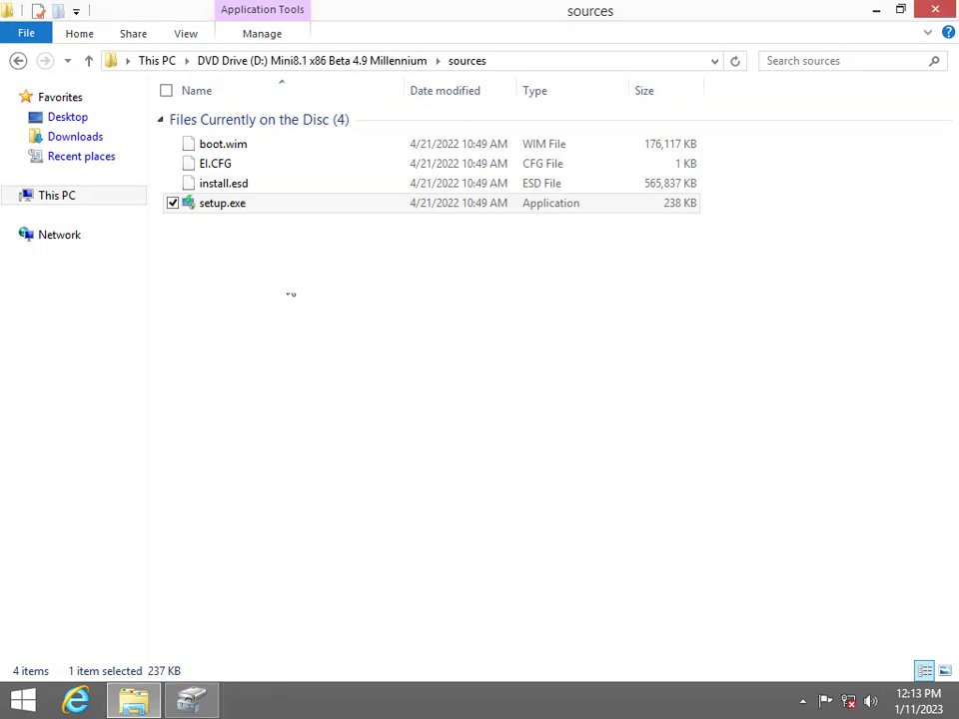
{"action": "left_click_drag", "start_coordinate": [339, 325], "coordinate": [311, 339]}
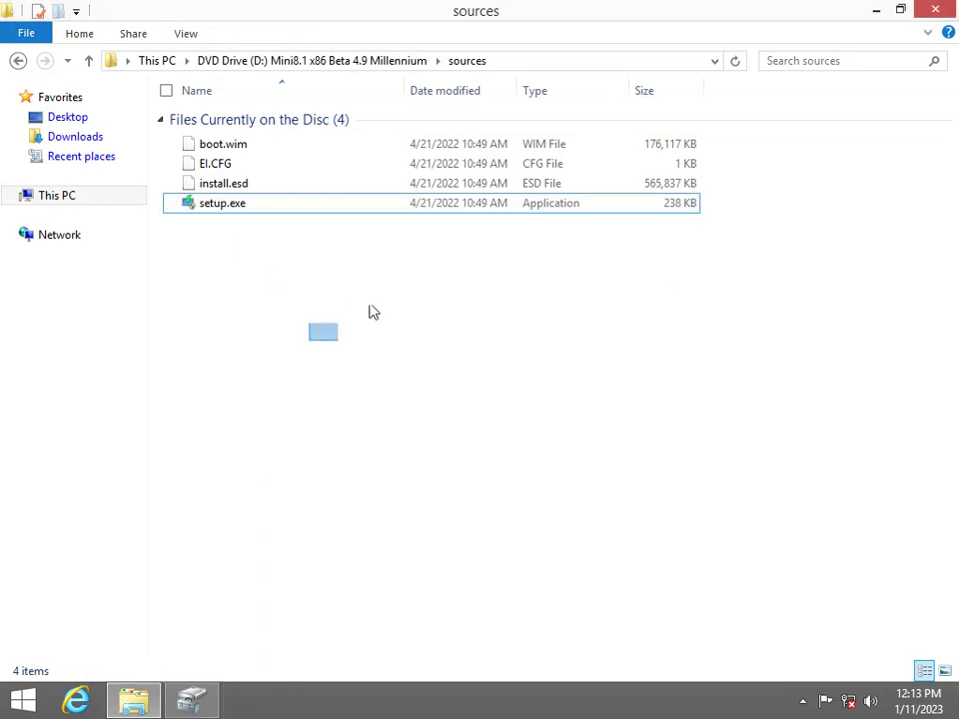
{"action": "left_click", "coordinate": [375, 60]}
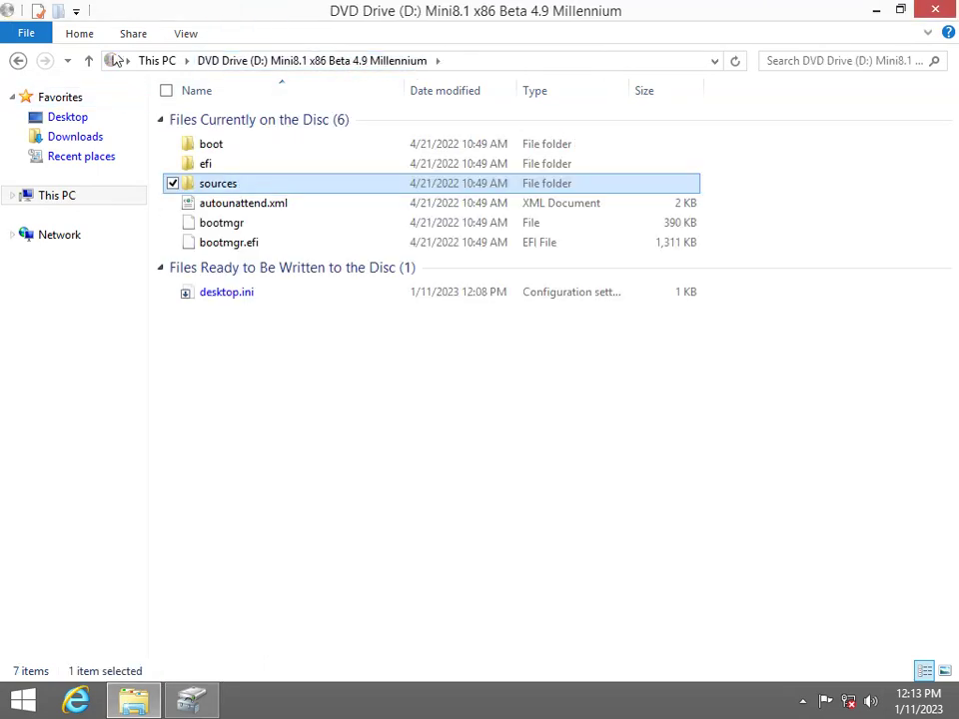
{"action": "left_click", "coordinate": [14, 9]}
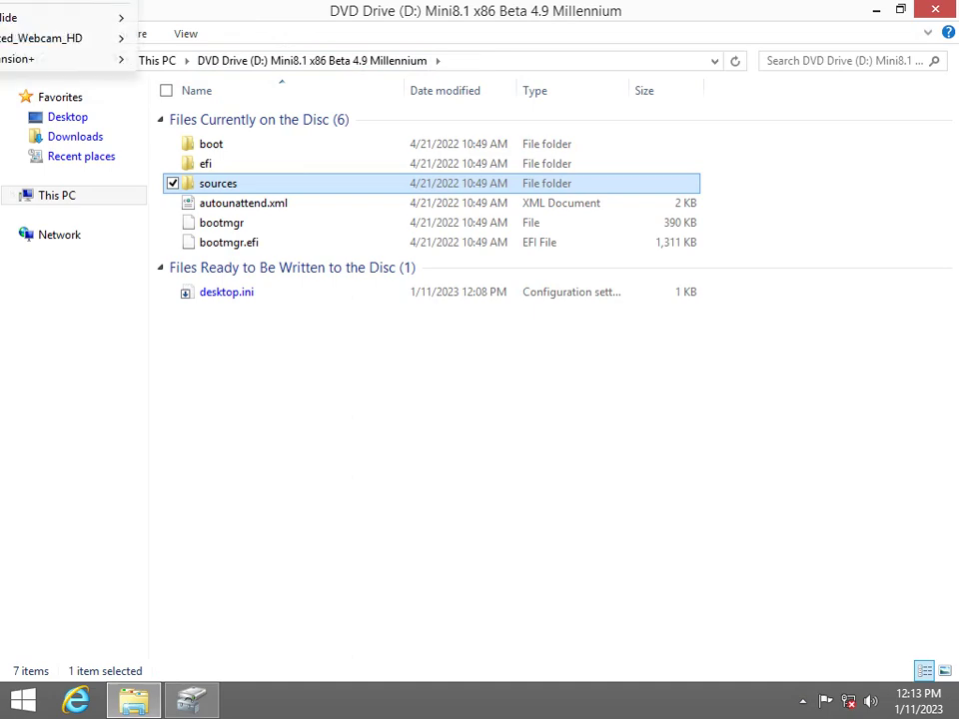
{"action": "key", "text": "Escape"}
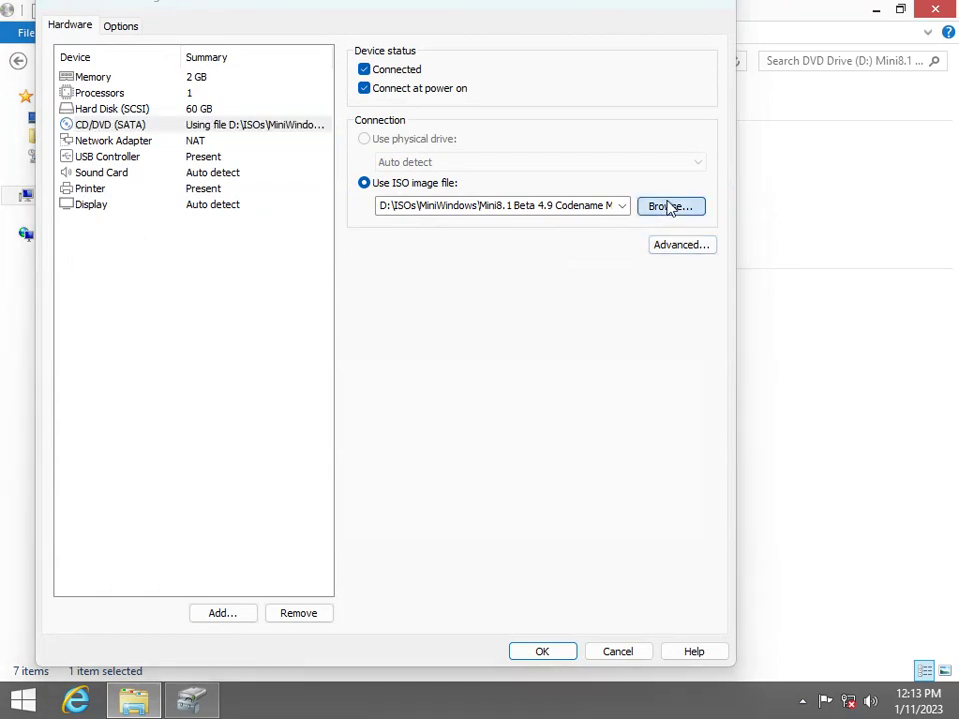
{"action": "left_click", "coordinate": [670, 206]}
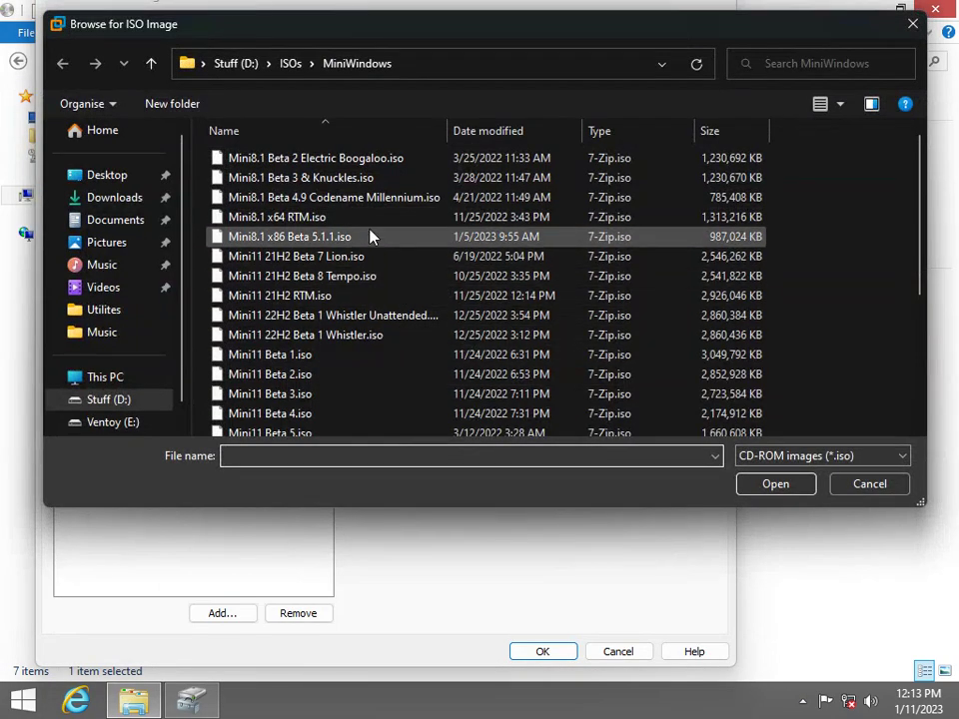
{"action": "double_click", "coordinate": [390, 199]}
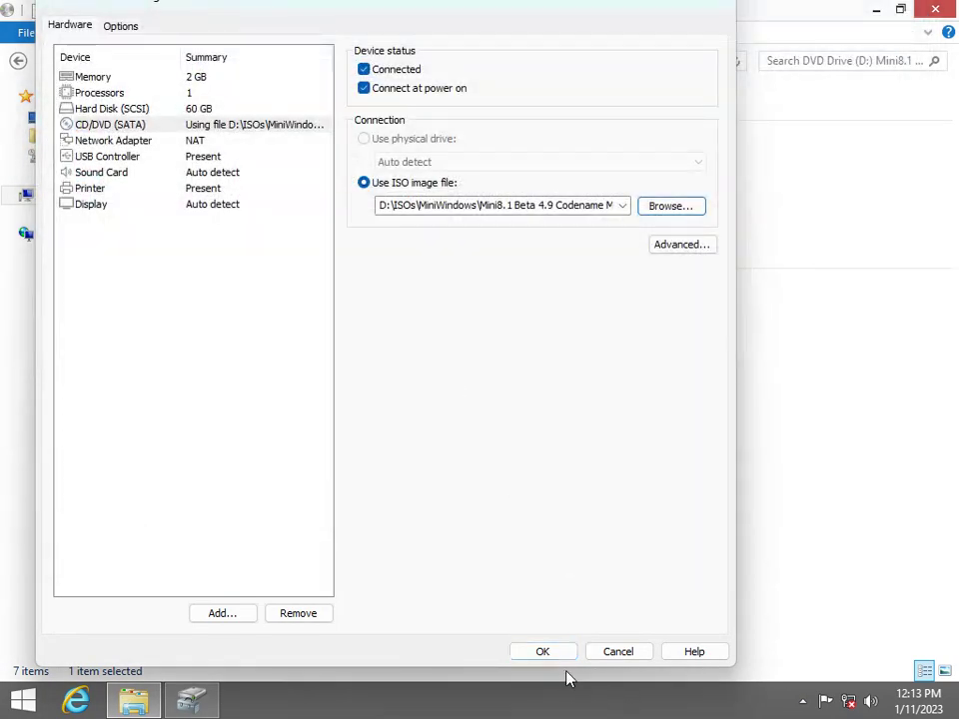
{"action": "left_click", "coordinate": [3, 17]}
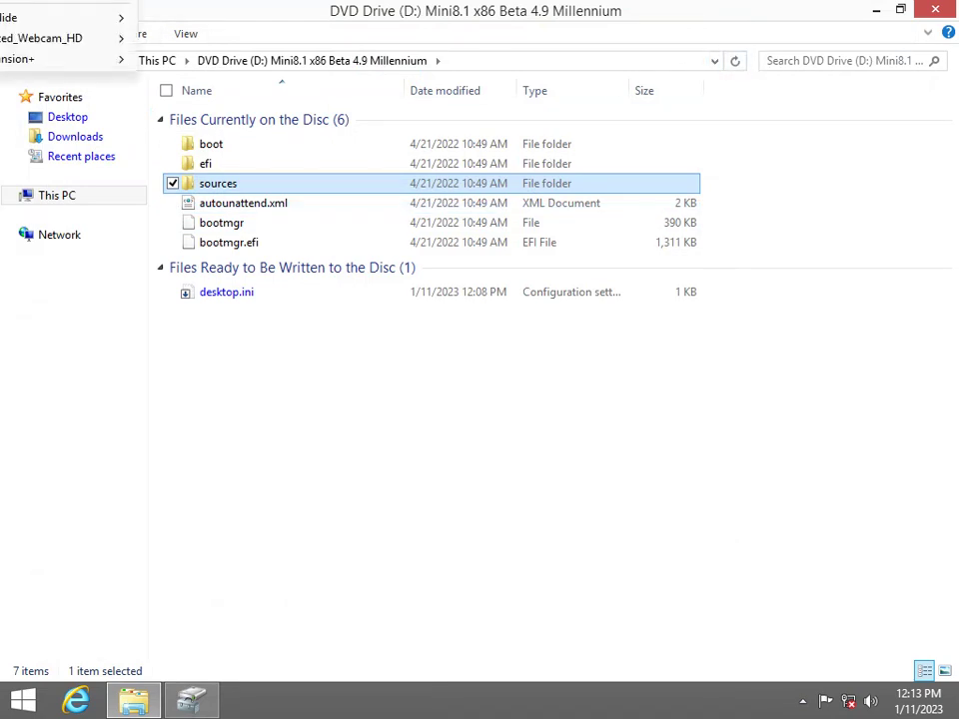
{"action": "left_click", "coordinate": [745, 380]}
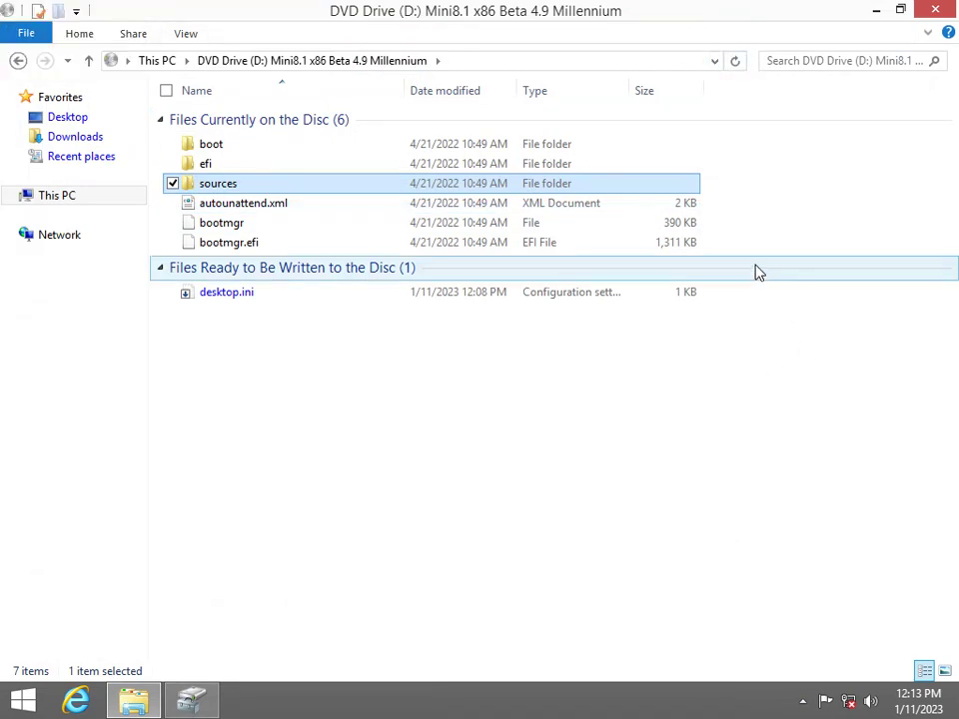
Switch the virtual machine's CD/DVD drive to the Mini8.1 Beta 3 & Knuckles.iso image
{"action": "key", "text": "ctrl+d"}
{"action": "left_click", "coordinate": [690, 210]}
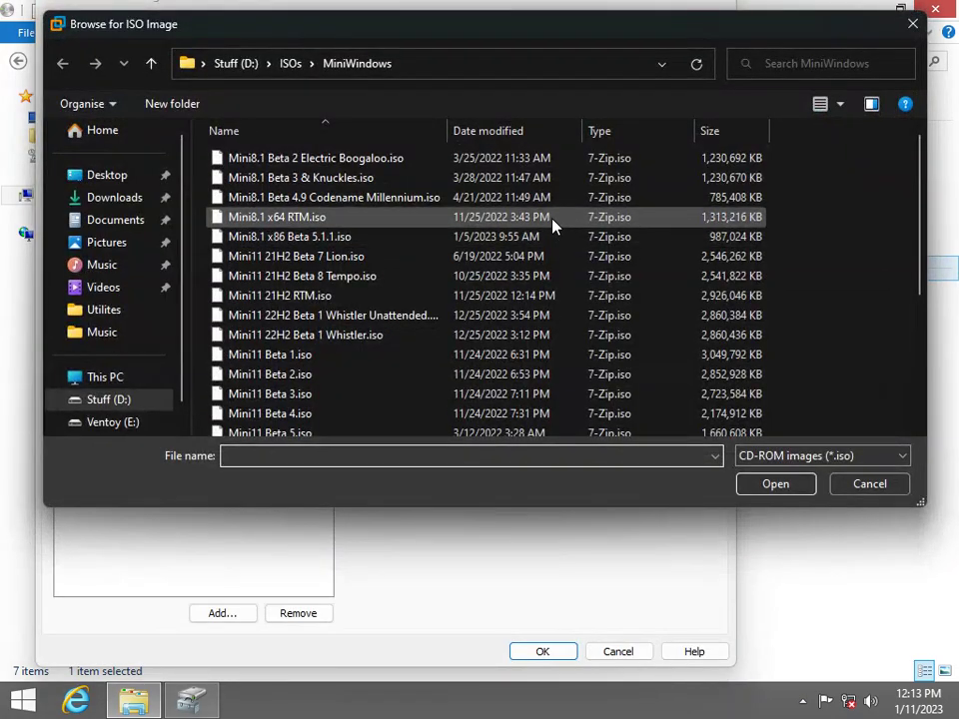
{"action": "double_click", "coordinate": [590, 180]}
{"action": "left_click", "coordinate": [542, 652]}
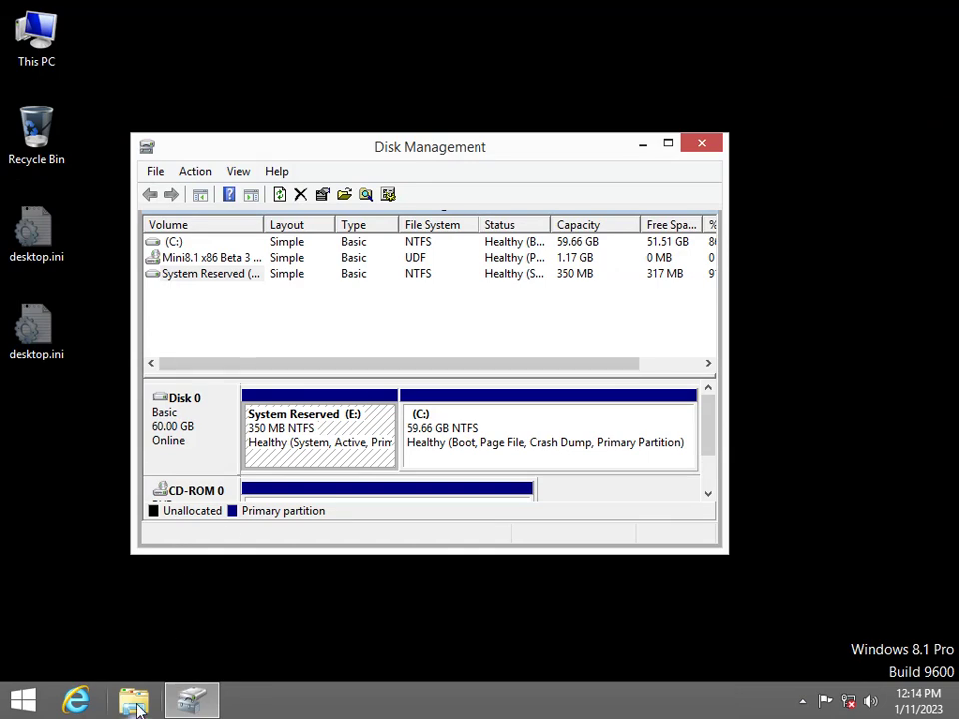
Copy the whole Mini8.1 x86 Beta 3 & Knuckles DVD drive to the Desktop and expand the copy progress details
{"action": "left_click", "coordinate": [137, 705]}
{"action": "left_click", "coordinate": [567, 280]}
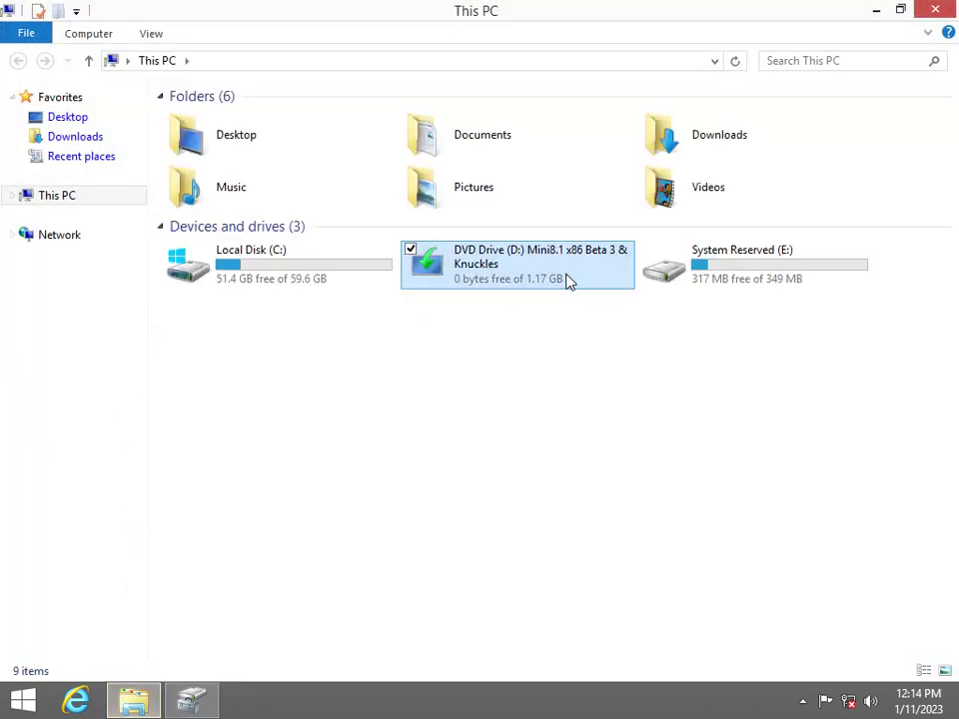
{"action": "right_click", "coordinate": [568, 280]}
{"action": "left_click", "coordinate": [354, 466]}
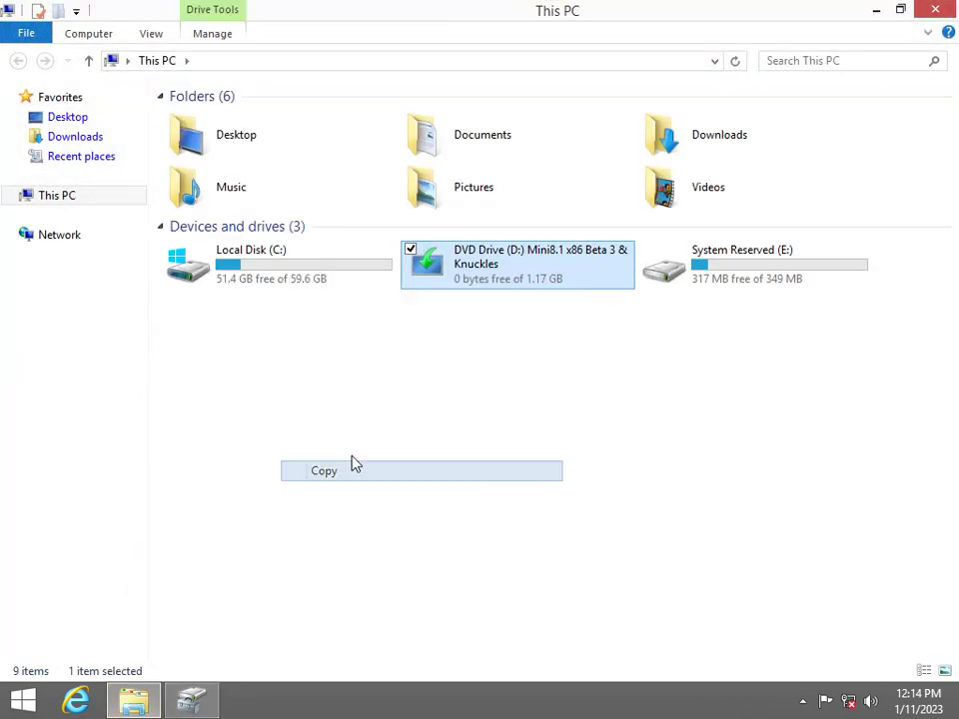
{"action": "left_click", "coordinate": [67, 117]}
{"action": "right_click", "coordinate": [274, 312]}
{"action": "left_click", "coordinate": [205, 405]}
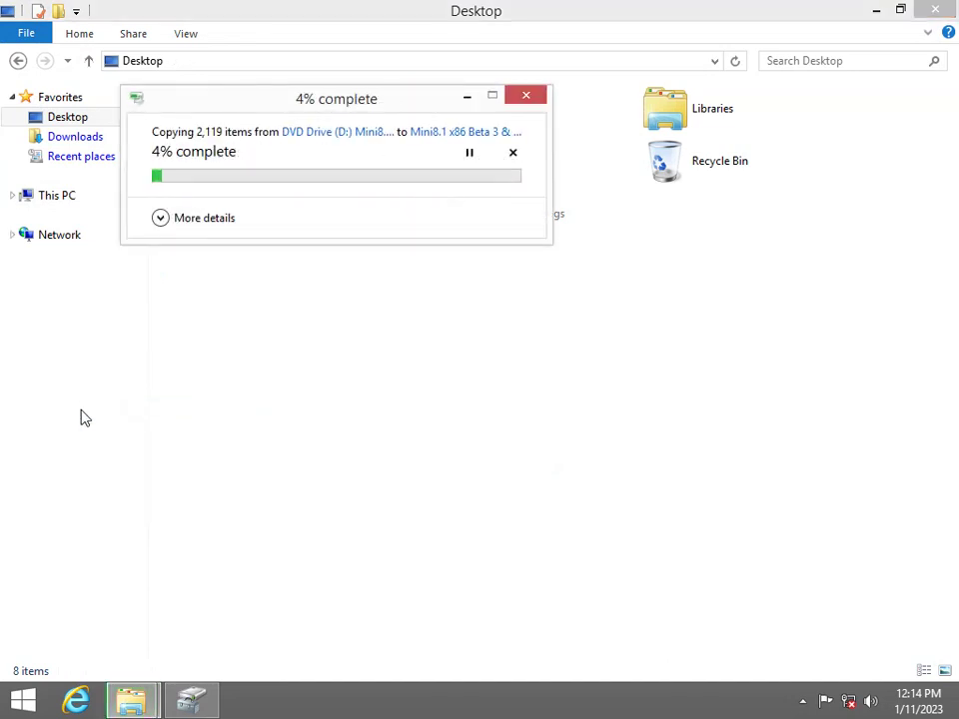
{"action": "left_click", "coordinate": [158, 216]}
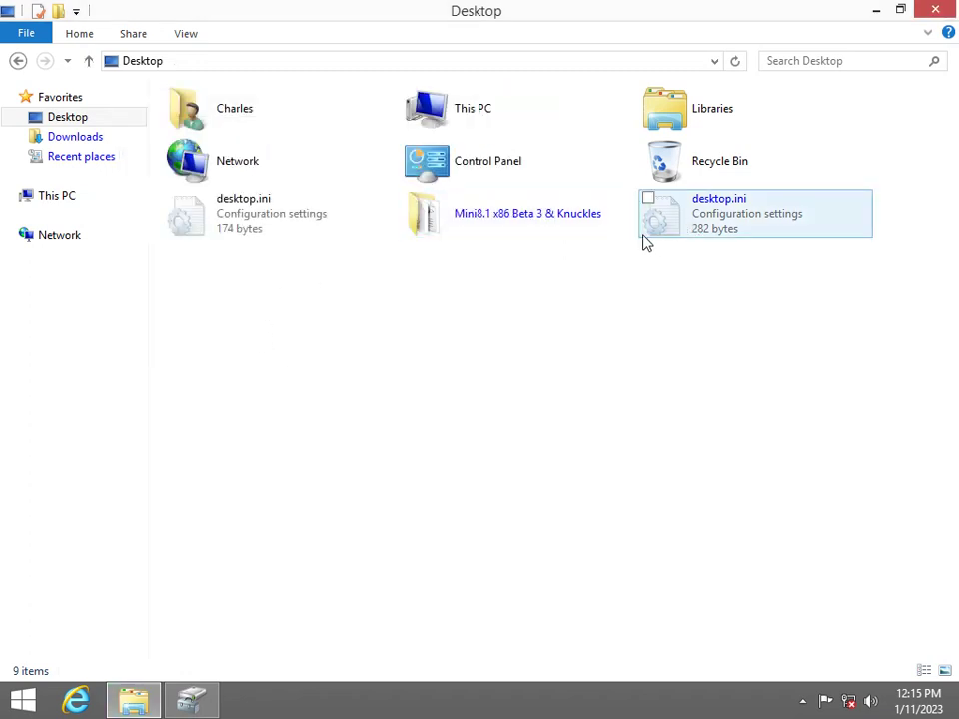
Open the copied Mini8.1 x86 Beta 3 & Knuckles folder on the Desktop and look through its files and sources folder
{"action": "left_click", "coordinate": [601, 208]}
{"action": "double_click", "coordinate": [546, 227]}
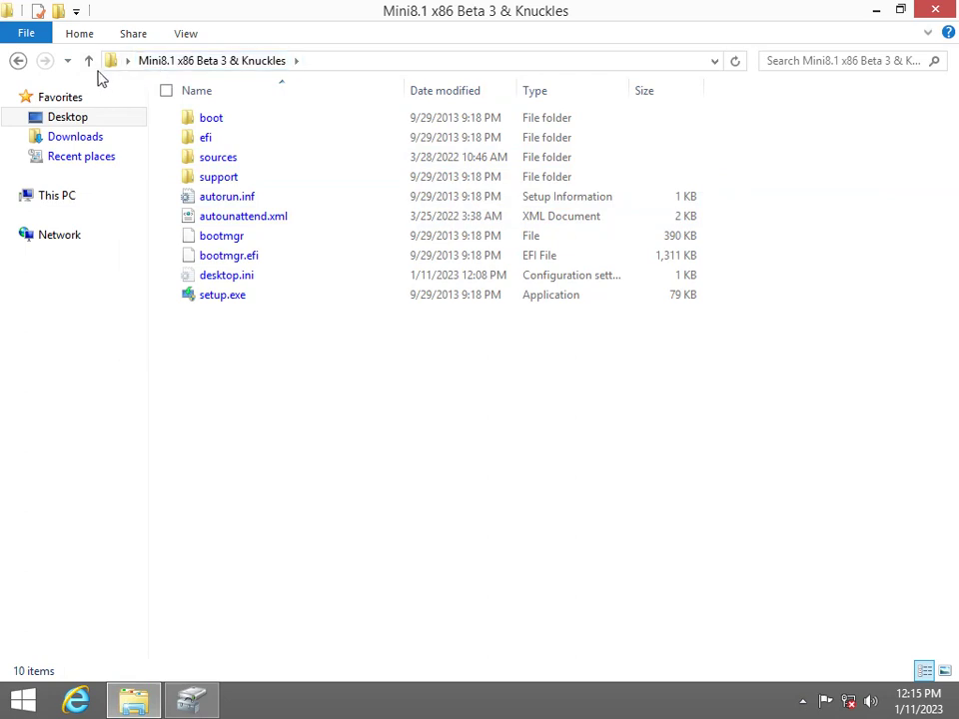
{"action": "left_click", "coordinate": [230, 219]}
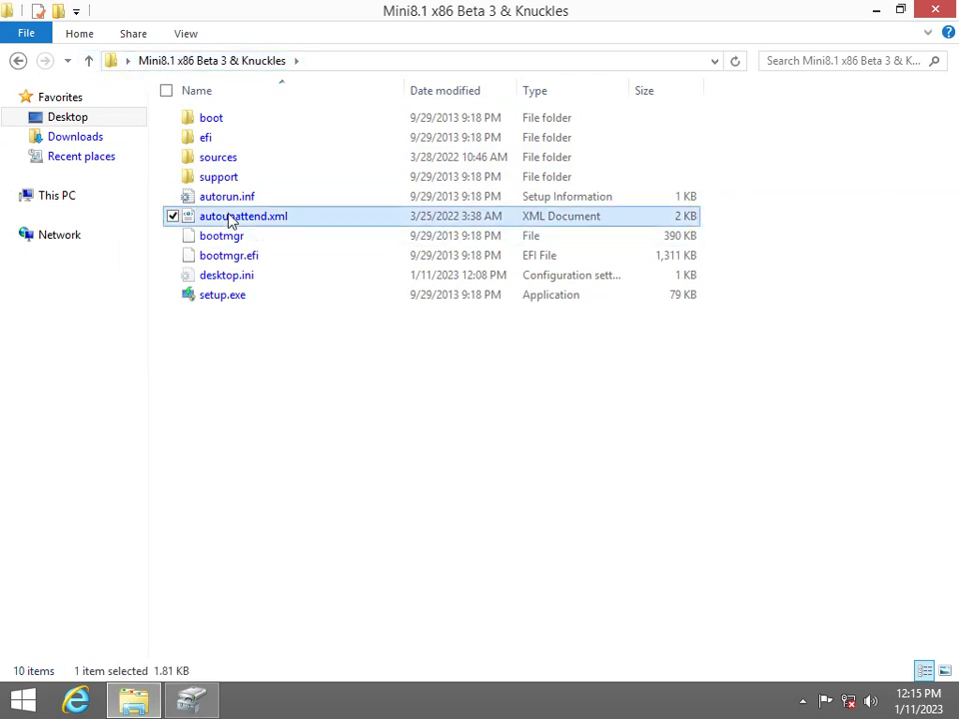
{"action": "left_click", "coordinate": [264, 296]}
{"action": "left_click_drag", "start_coordinate": [394, 451], "coordinate": [358, 356]}
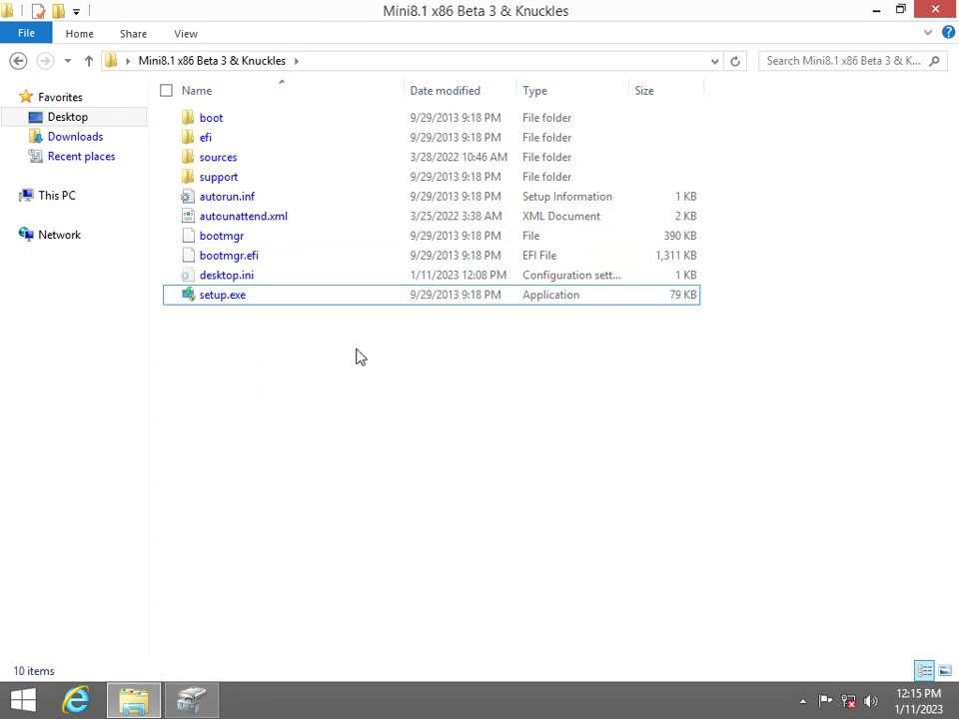
{"action": "left_click", "coordinate": [266, 300]}
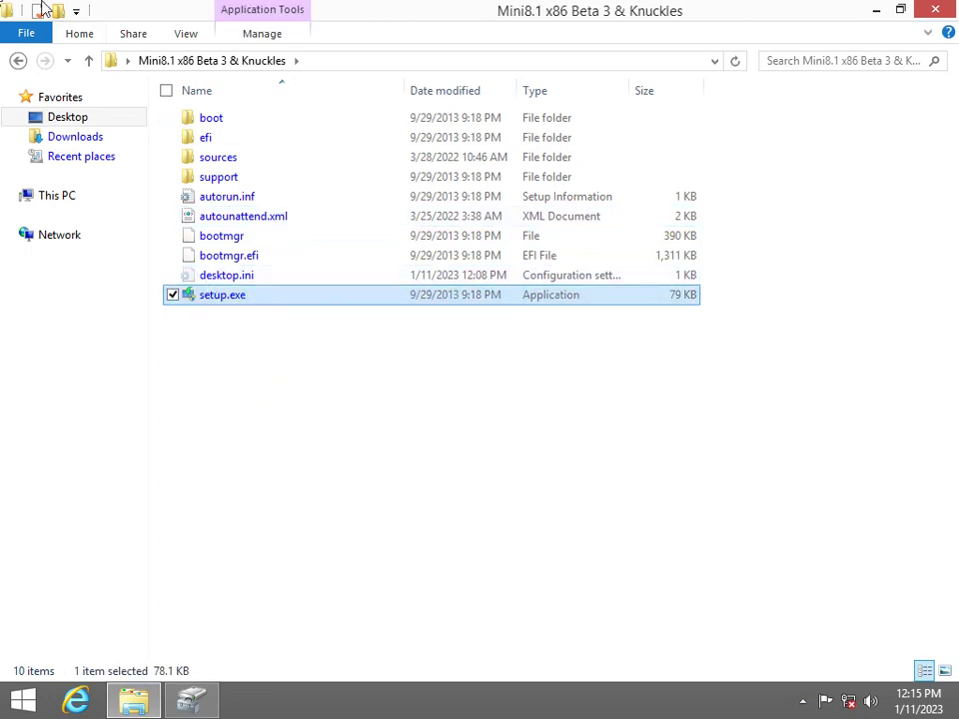
{"action": "double_click", "coordinate": [265, 164]}
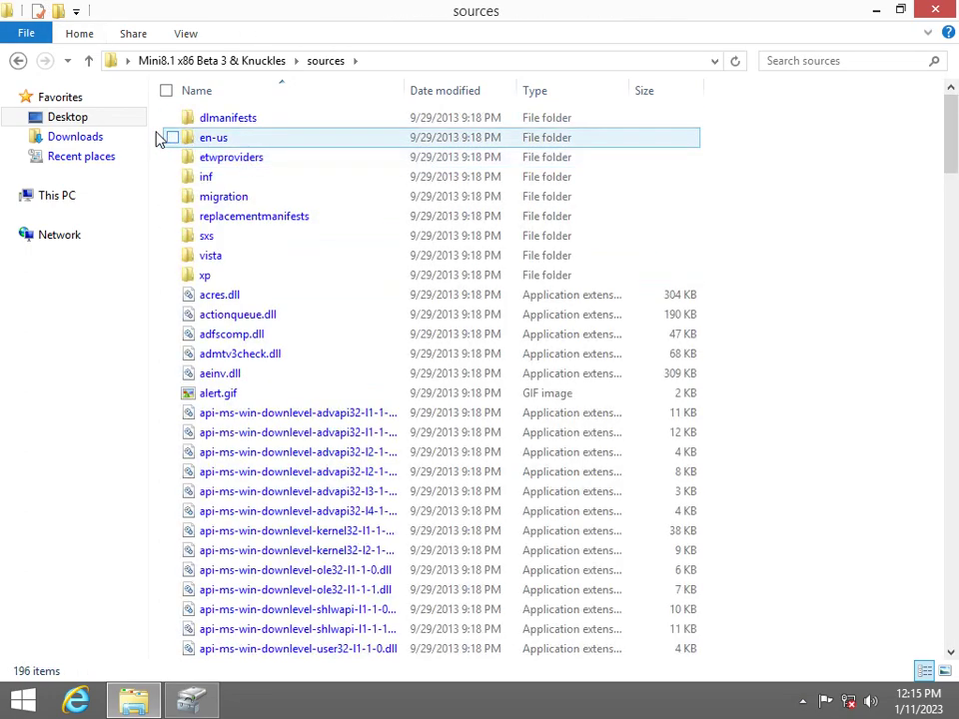
Return to This PC and switch the virtual CD/DVD drive to Mini8.1 Beta 4.9 Codename Millennium.iso
{"action": "left_click", "coordinate": [100, 193]}
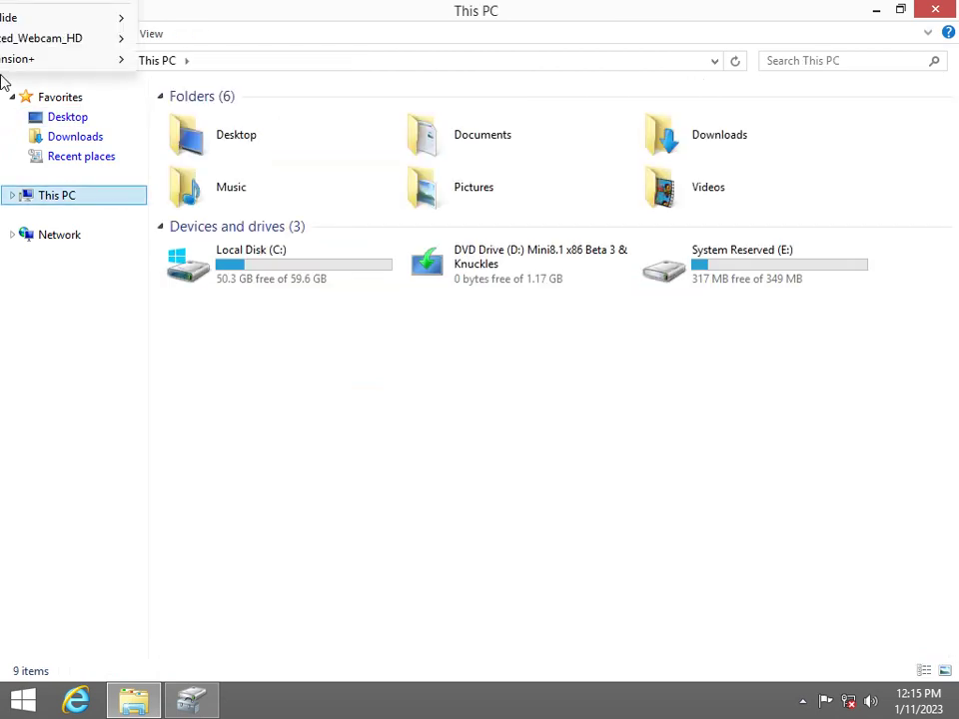
{"action": "left_click", "coordinate": [4, 81]}
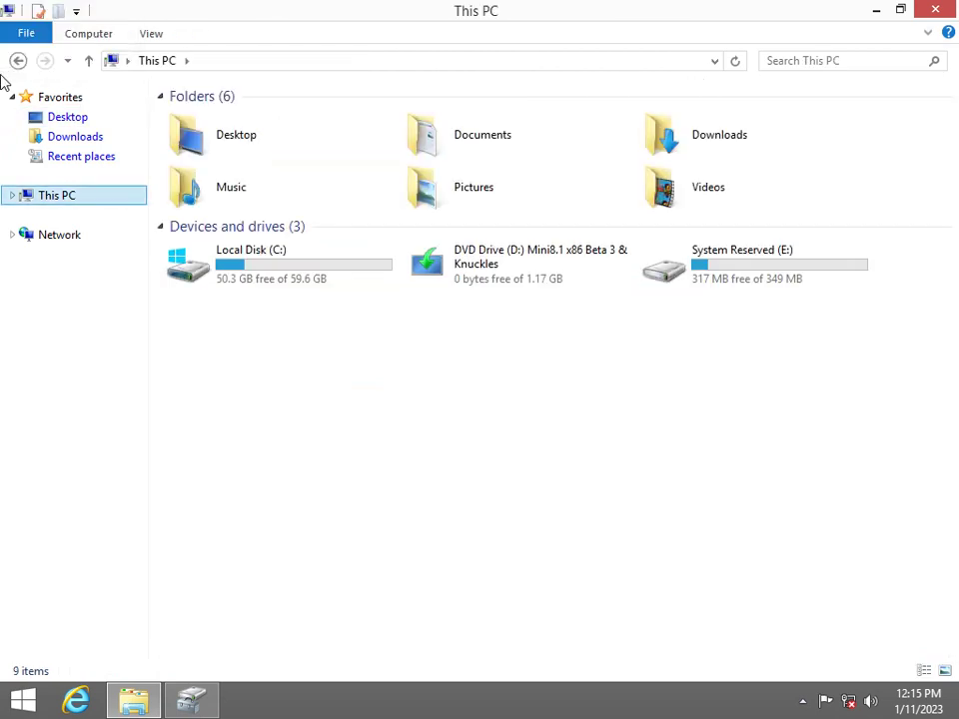
{"action": "left_click", "coordinate": [675, 210]}
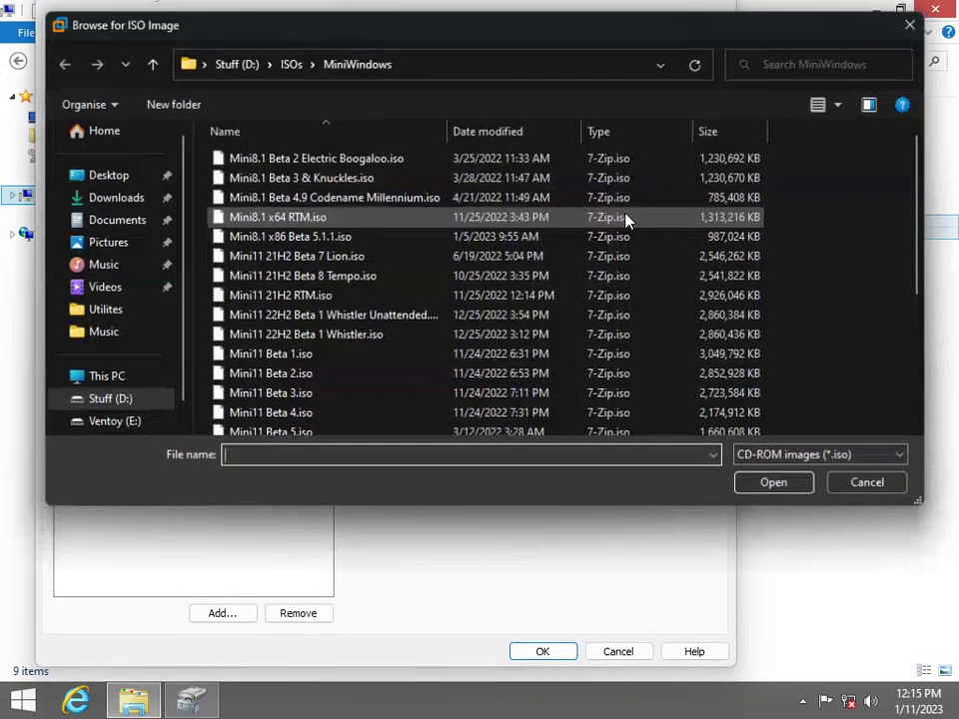
{"action": "double_click", "coordinate": [320, 197]}
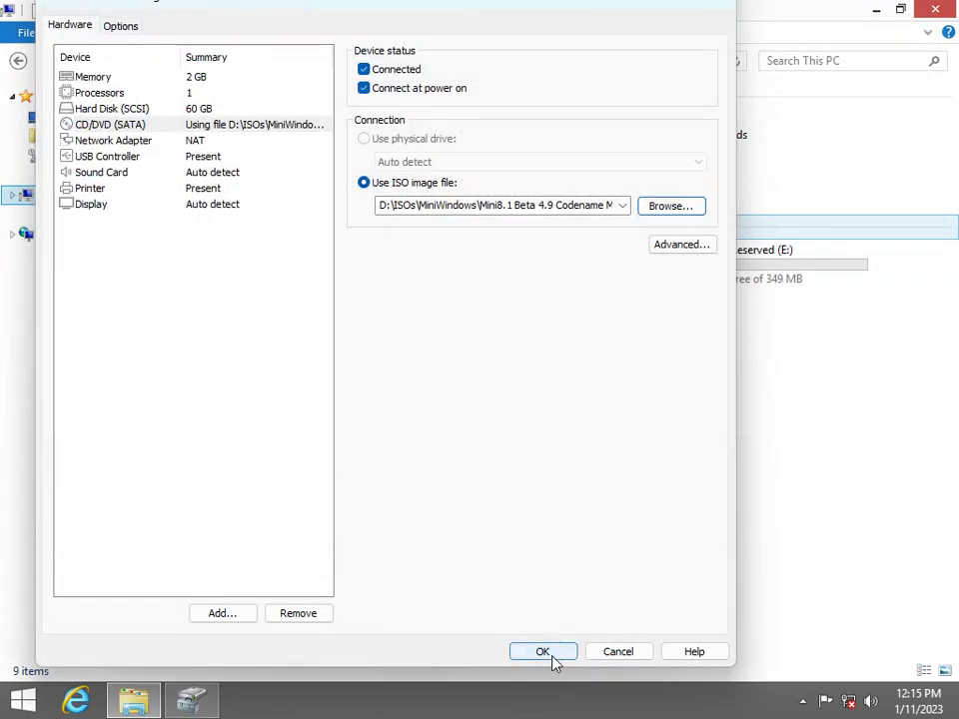
{"action": "key", "text": "Return"}
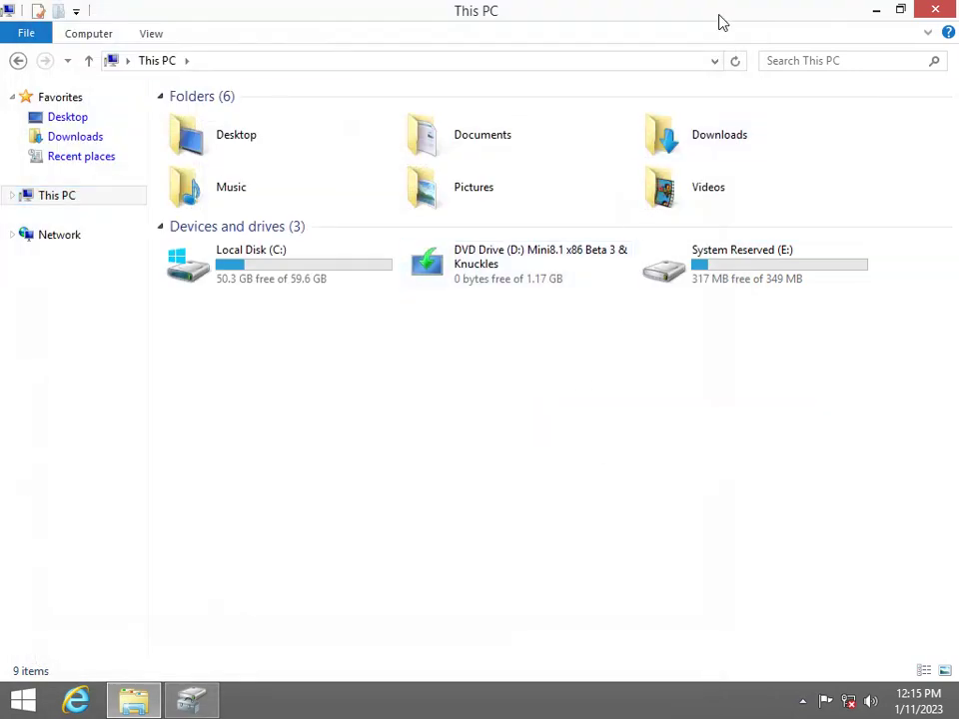
Refresh This PC and open the Mini8.1 x86 Beta 4.9 Millennium DVD drive to show its files
{"action": "left_click", "coordinate": [735, 62]}
{"action": "left_click", "coordinate": [612, 287]}
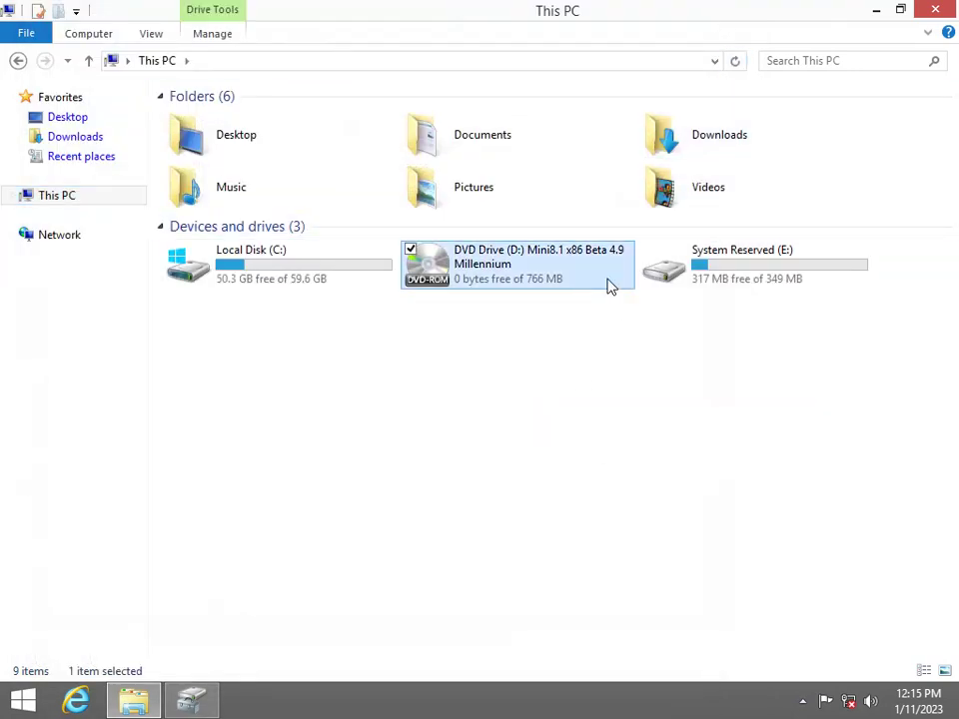
{"action": "right_click", "coordinate": [566, 285]}
{"action": "left_click", "coordinate": [534, 296]}
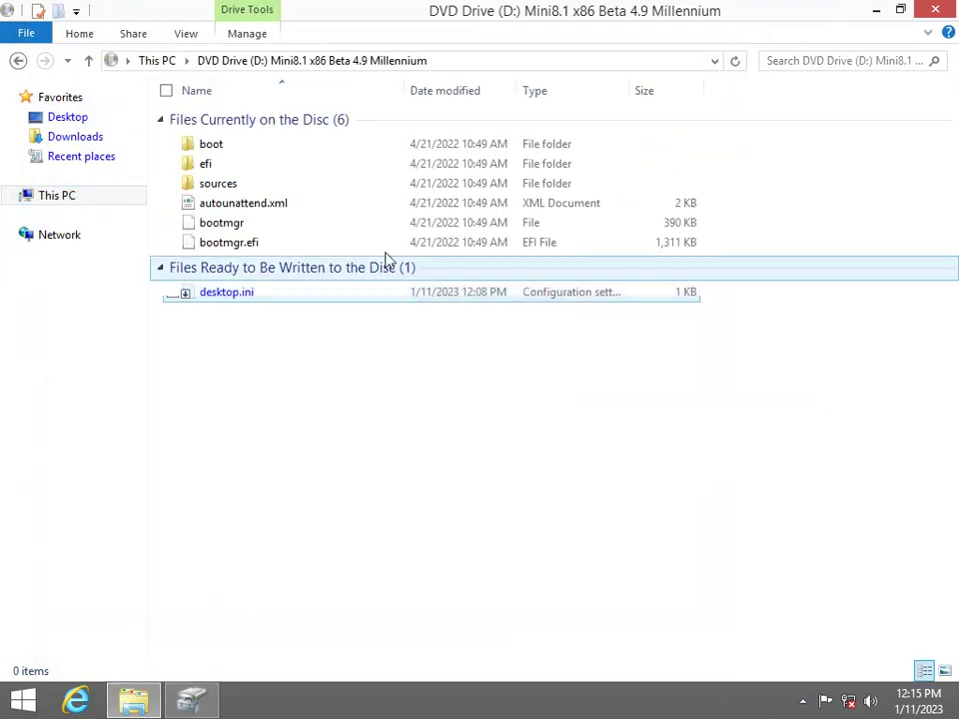
Open the sources folder on the Beta 4.9 Millennium disc and copy install.esd
{"action": "double_click", "coordinate": [268, 186]}
{"action": "right_click", "coordinate": [273, 198]}
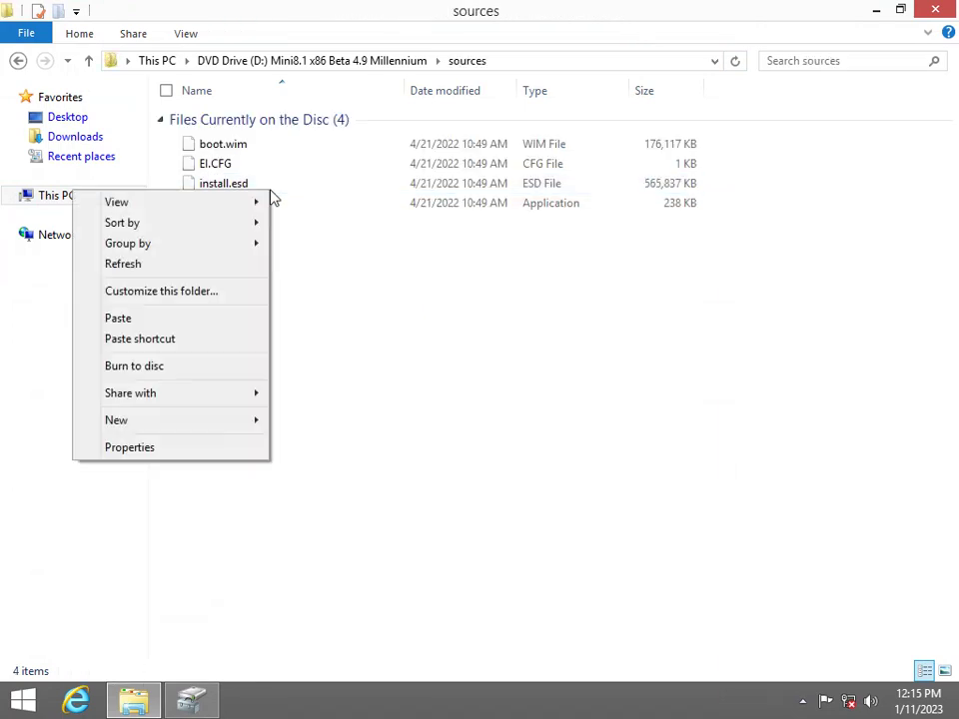
{"action": "right_click", "coordinate": [288, 186]}
{"action": "left_click", "coordinate": [277, 254]}
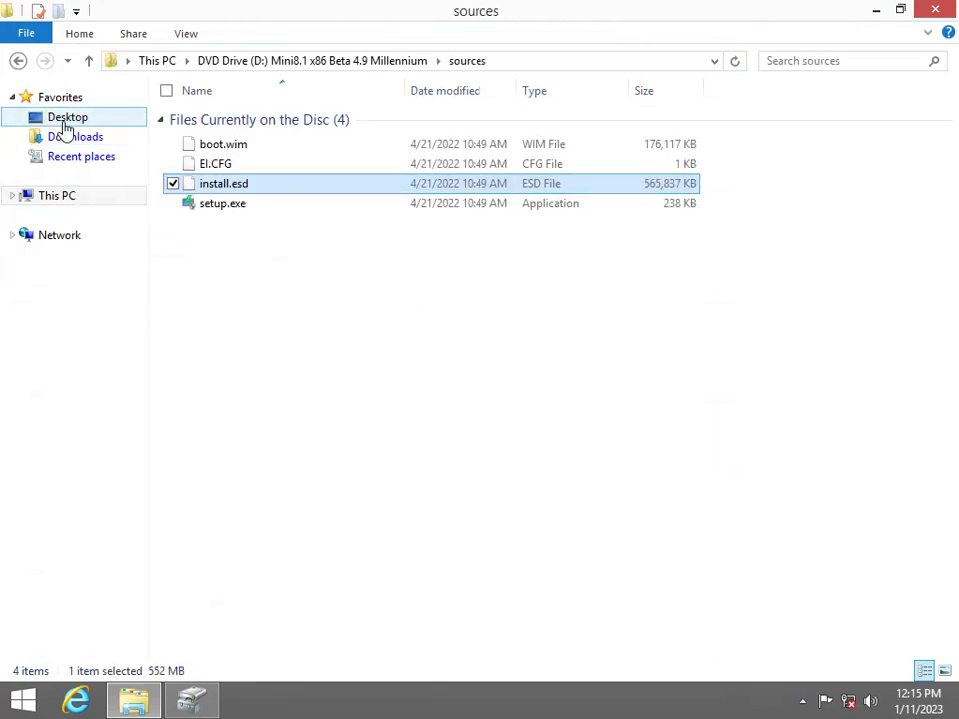
Permanently delete install.wim from the sources folder of the Mini8.1 x86 Beta 3 & Knuckles folder on the Desktop
{"action": "left_click", "coordinate": [65, 123]}
{"action": "double_click", "coordinate": [572, 218]}
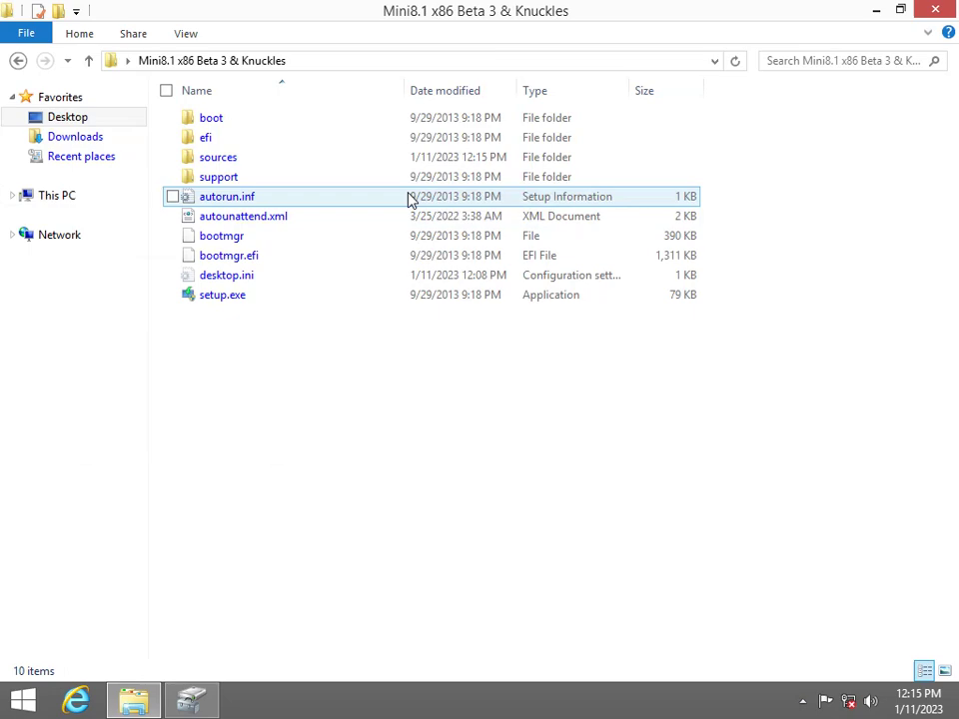
{"action": "double_click", "coordinate": [335, 161]}
{"action": "scroll", "coordinate": [330, 259], "scroll_direction": "down", "scroll_amount": 15}
{"action": "scroll", "coordinate": [359, 419], "scroll_direction": "down", "scroll_amount": 13}
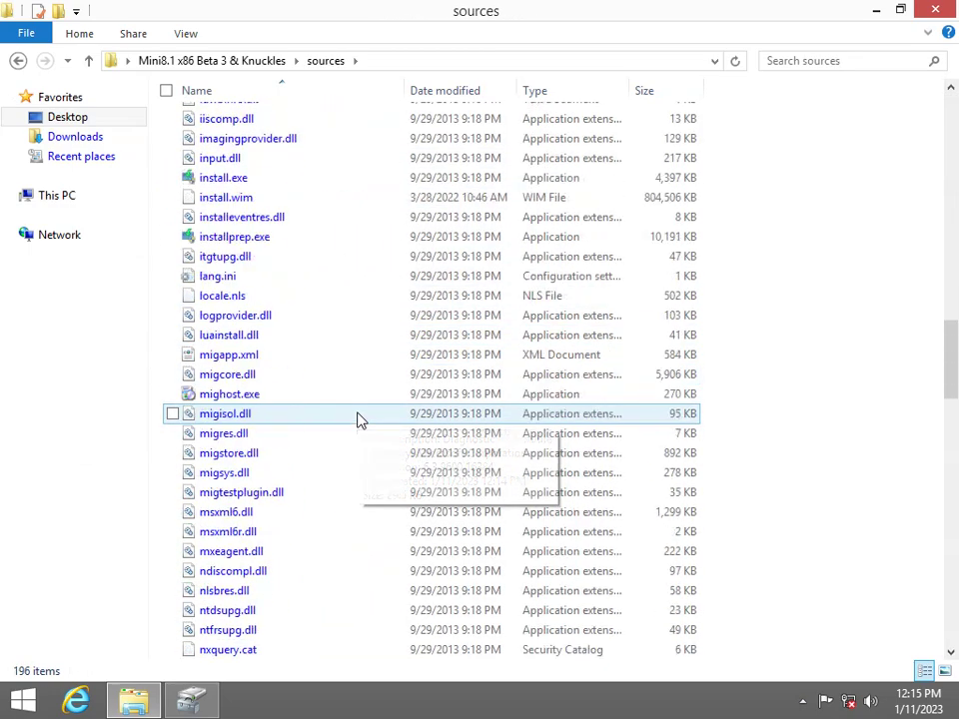
{"action": "left_click", "coordinate": [358, 200]}
{"action": "key", "text": "shift+Delete"}
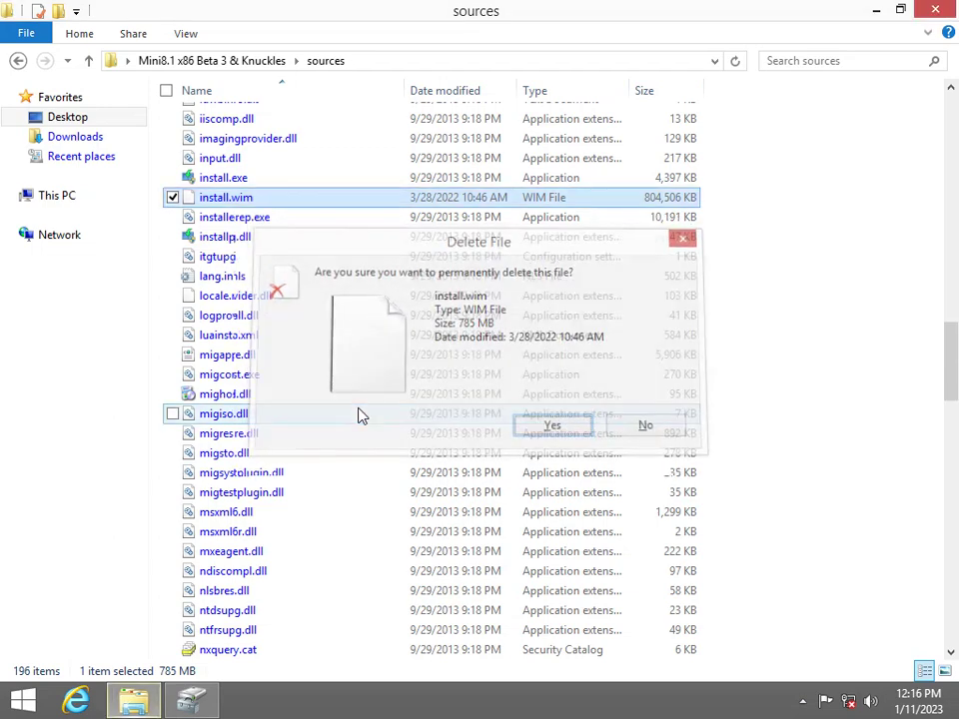
{"action": "key", "text": "Return"}
Paste the copied install.esd into the Beta 3 & Knuckles sources folder and move the copy progress window aside
{"action": "right_click", "coordinate": [814, 205]}
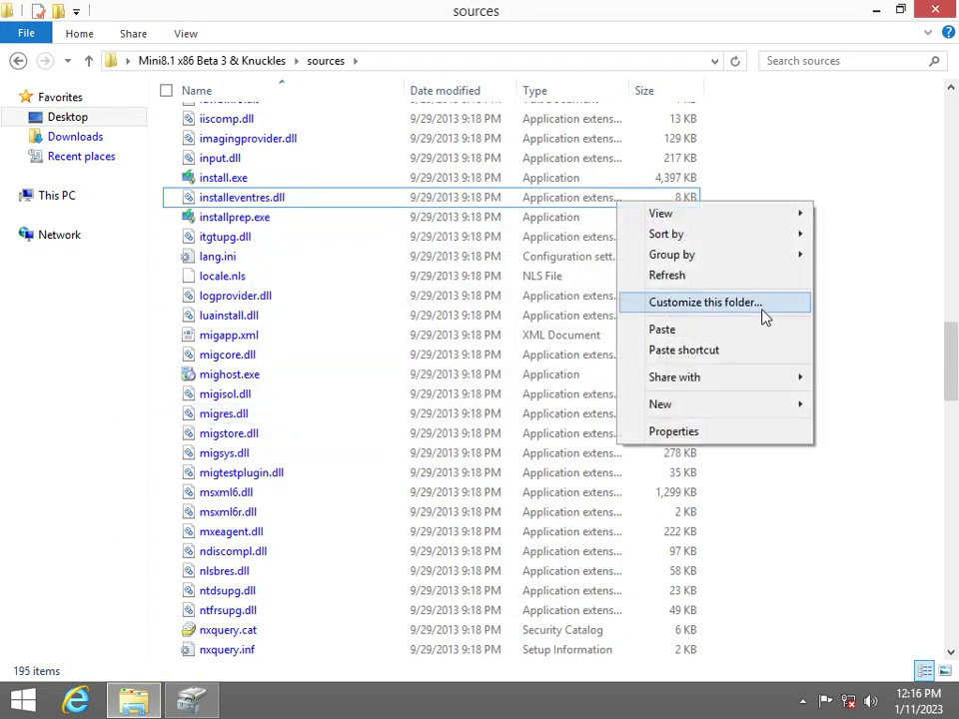
{"action": "left_click", "coordinate": [699, 330]}
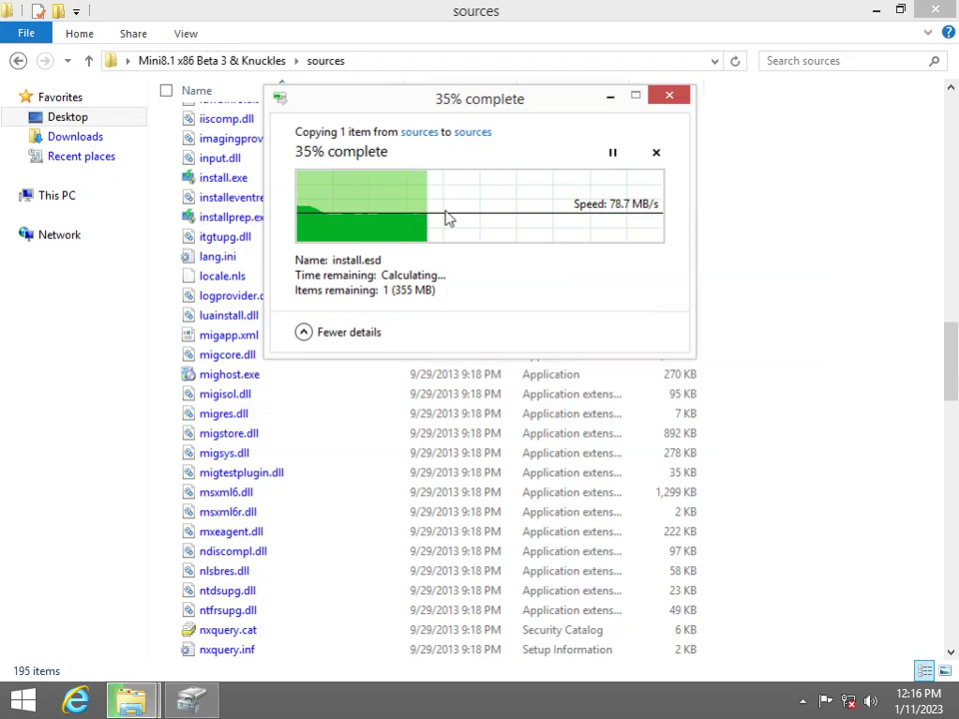
{"action": "left_click_drag", "start_coordinate": [416, 106], "coordinate": [391, 195]}
{"action": "left_click_drag", "start_coordinate": [477, 191], "coordinate": [469, 192]}
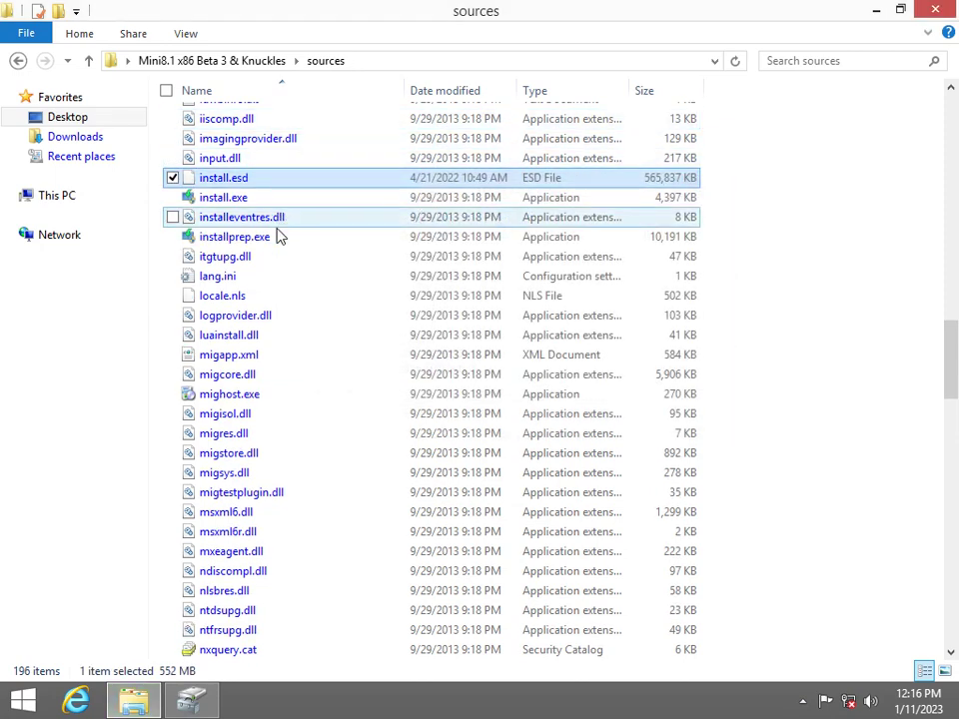
{"action": "left_click", "coordinate": [266, 238]}
{"action": "double_click", "coordinate": [262, 237]}
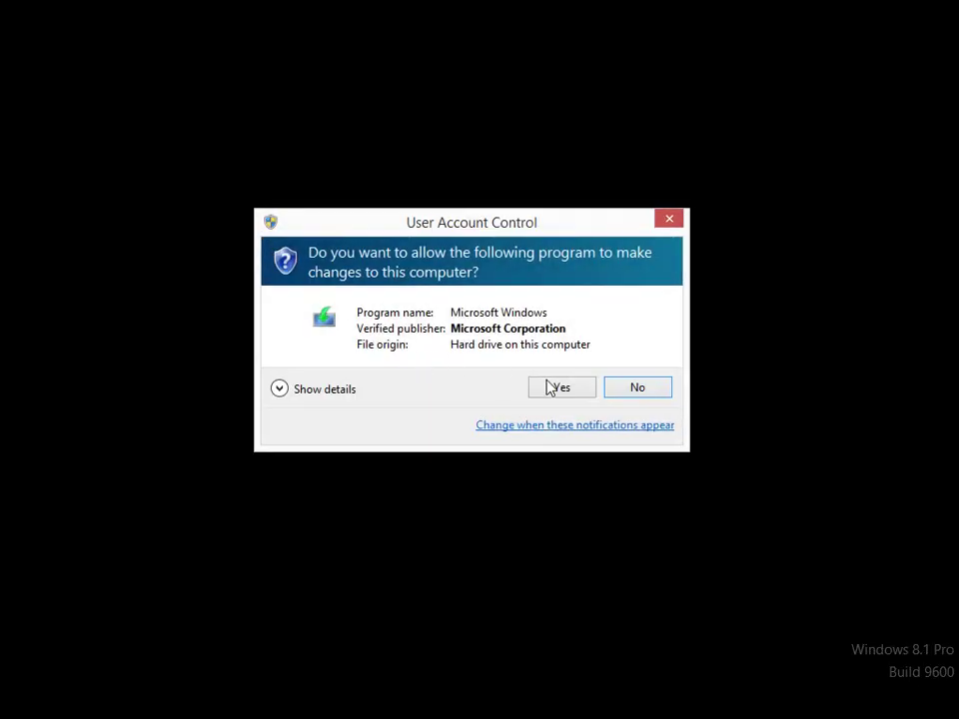
{"action": "left_click", "coordinate": [559, 387]}
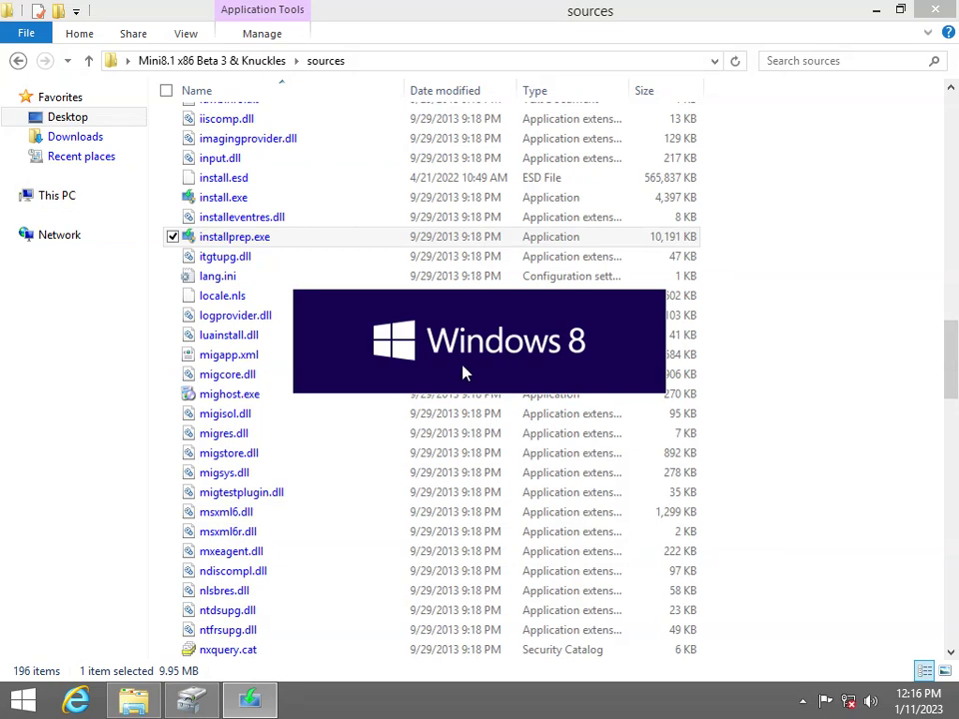
{"action": "right_click", "coordinate": [267, 708]}
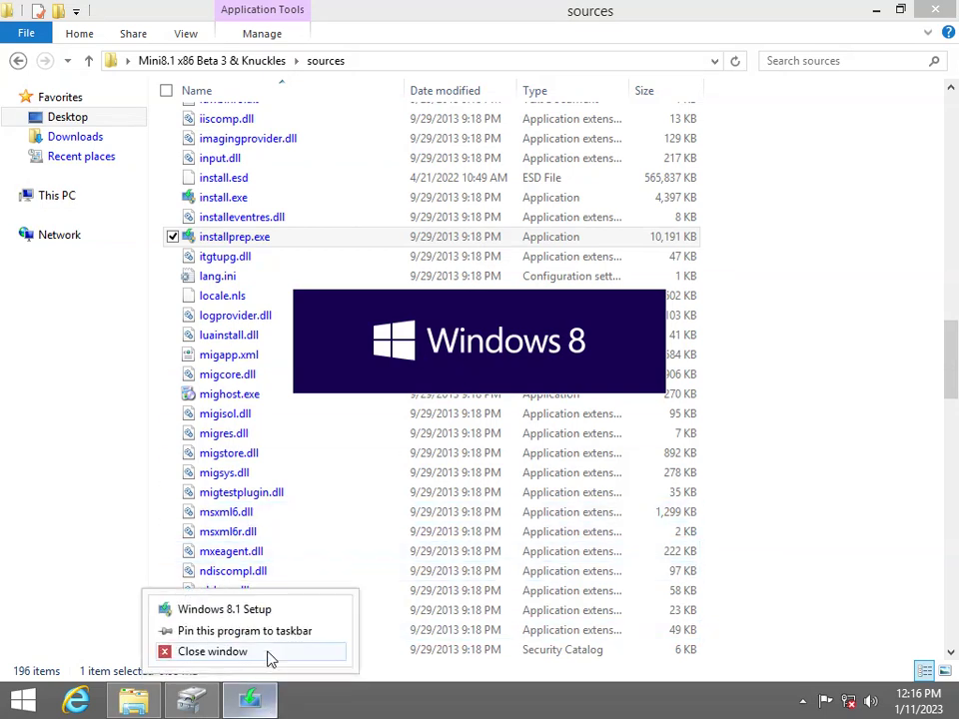
{"action": "left_click", "coordinate": [266, 661]}
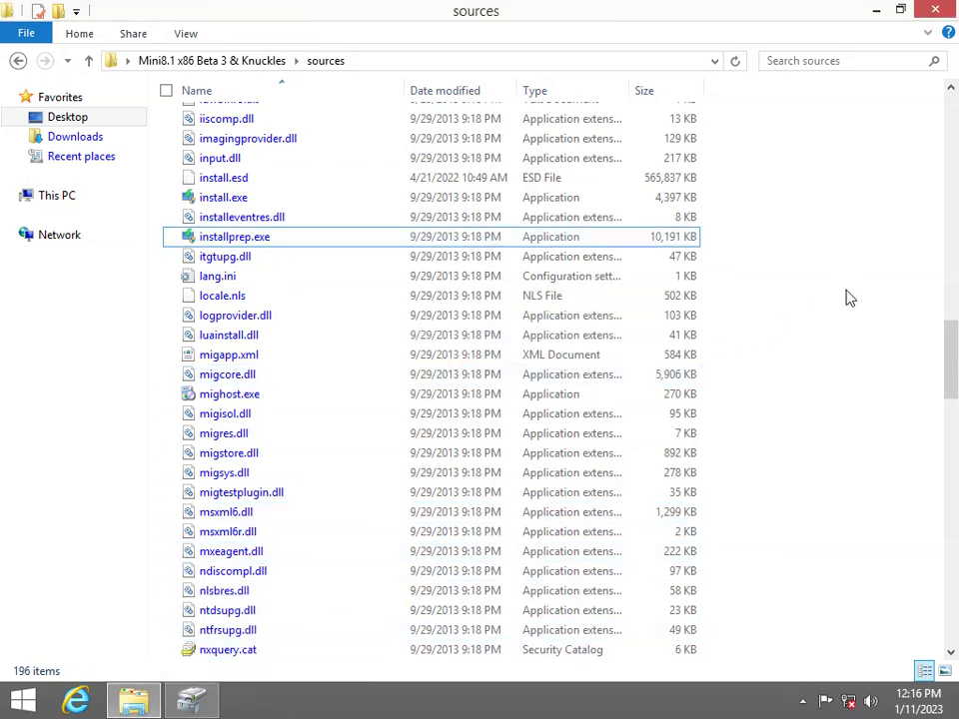
Open the Run dialog and fill in the full path of the Beta 3 & Knuckles sources folder on the Desktop
{"action": "key", "text": "super+r"}
{"action": "left_click", "coordinate": [408, 64]}
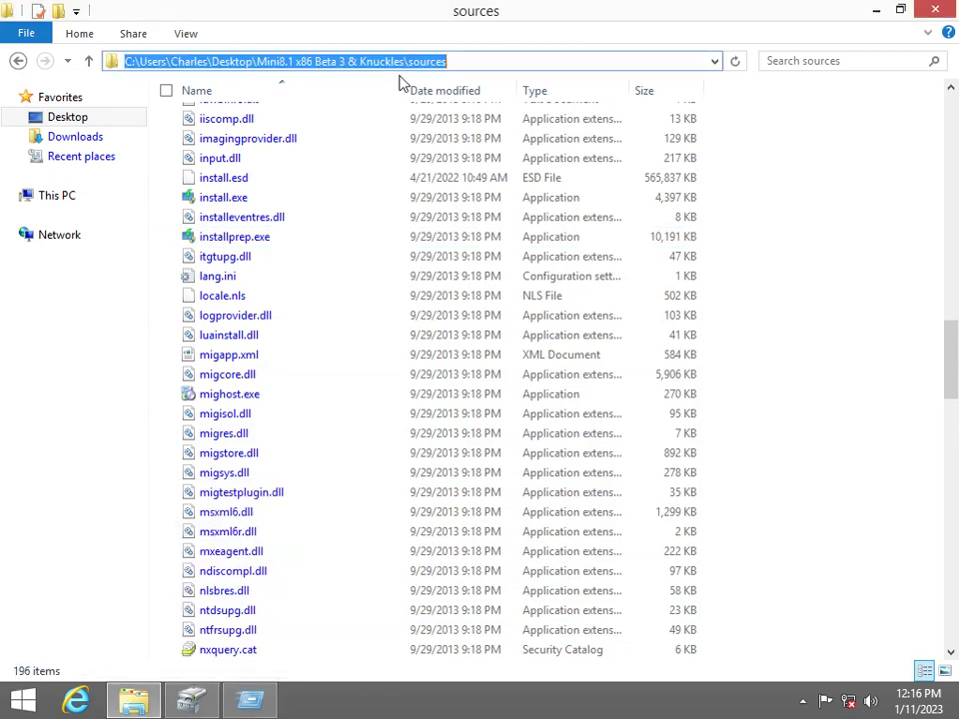
{"action": "key", "text": "ctrl+c"}
{"action": "left_click", "coordinate": [250, 689]}
{"action": "key", "text": "ctrl+v"}
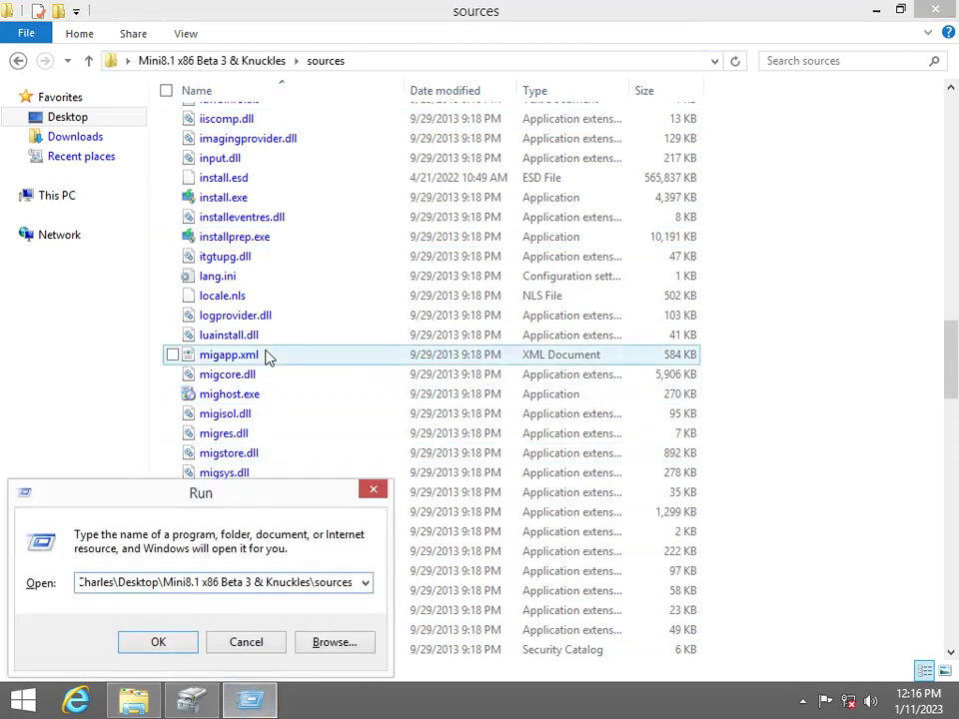
Append "\installprep /auto upgrade /dynamicupdate disable" to the path, run the command and allow it to make changes
{"action": "type", "text": "\\"}
{"action": "type", "text": "instal"}
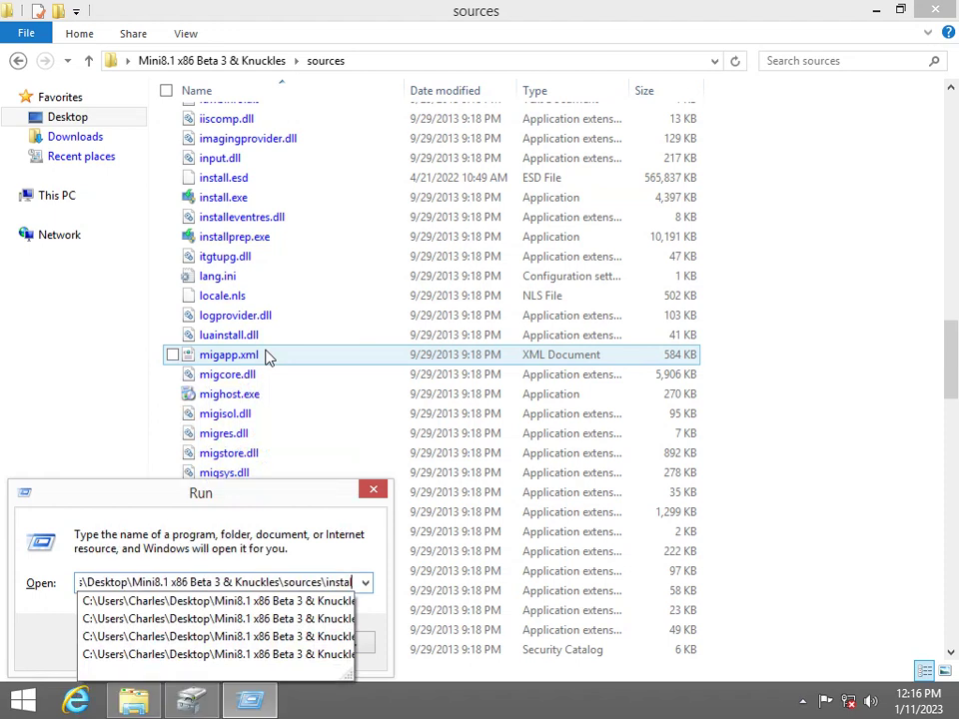
{"action": "type", "text": "lprep /aut"}
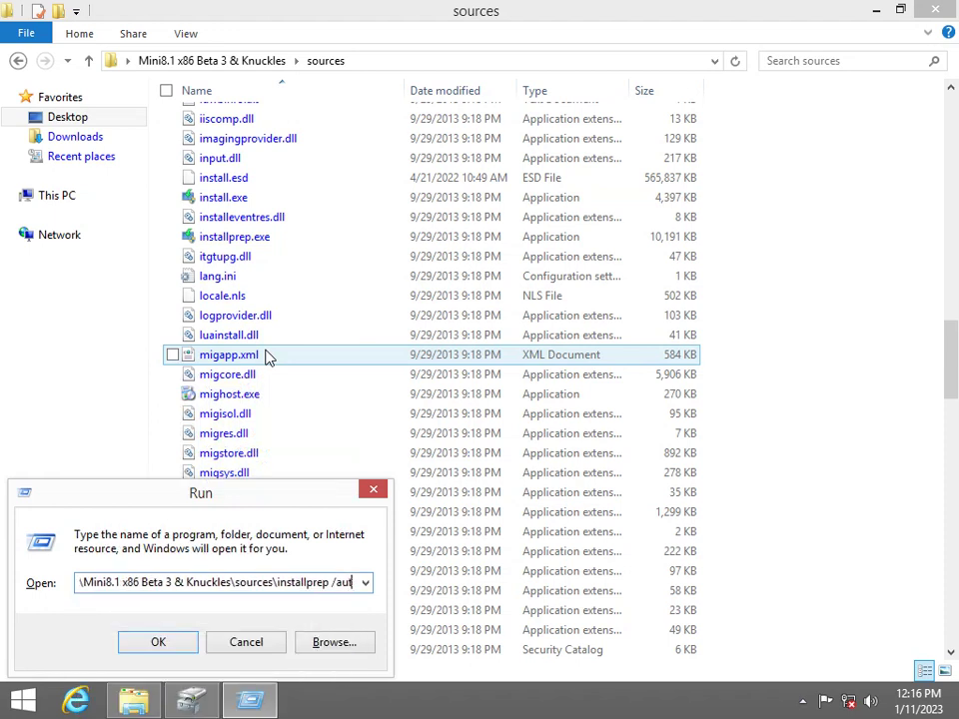
{"action": "type", "text": "o upgrade"}
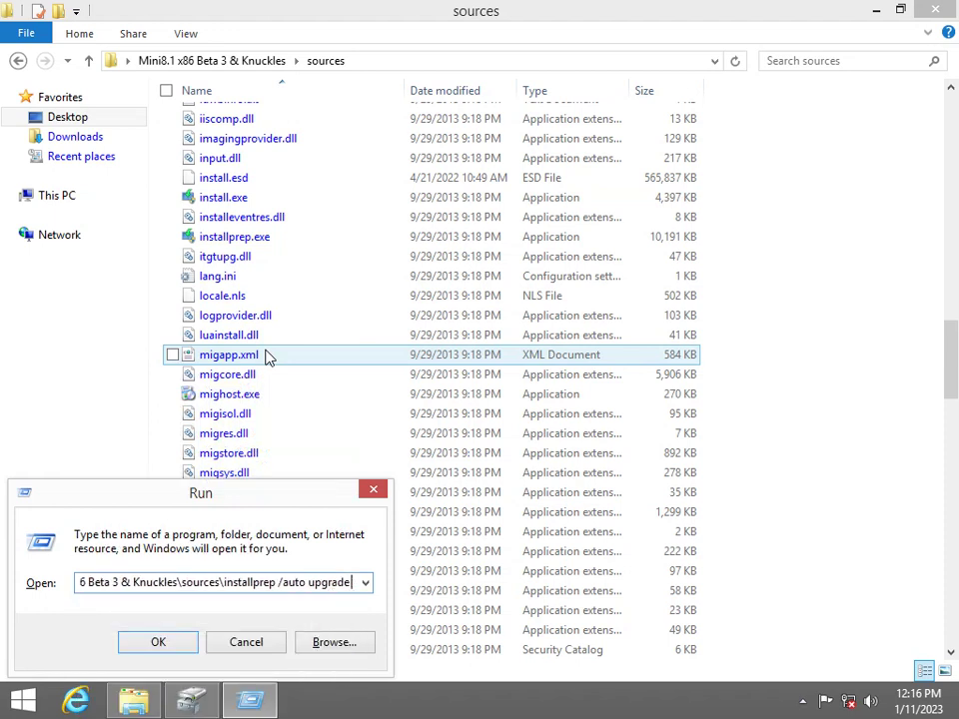
{"action": "type", "text": " /dynamicupdate disable"}
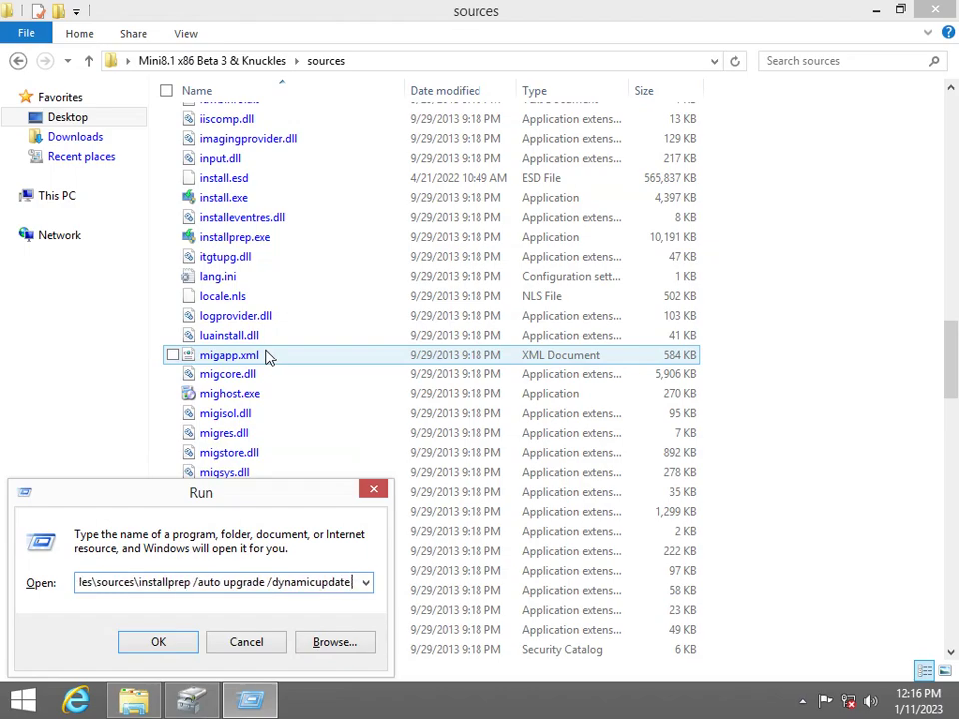
{"action": "key", "text": "Return"}
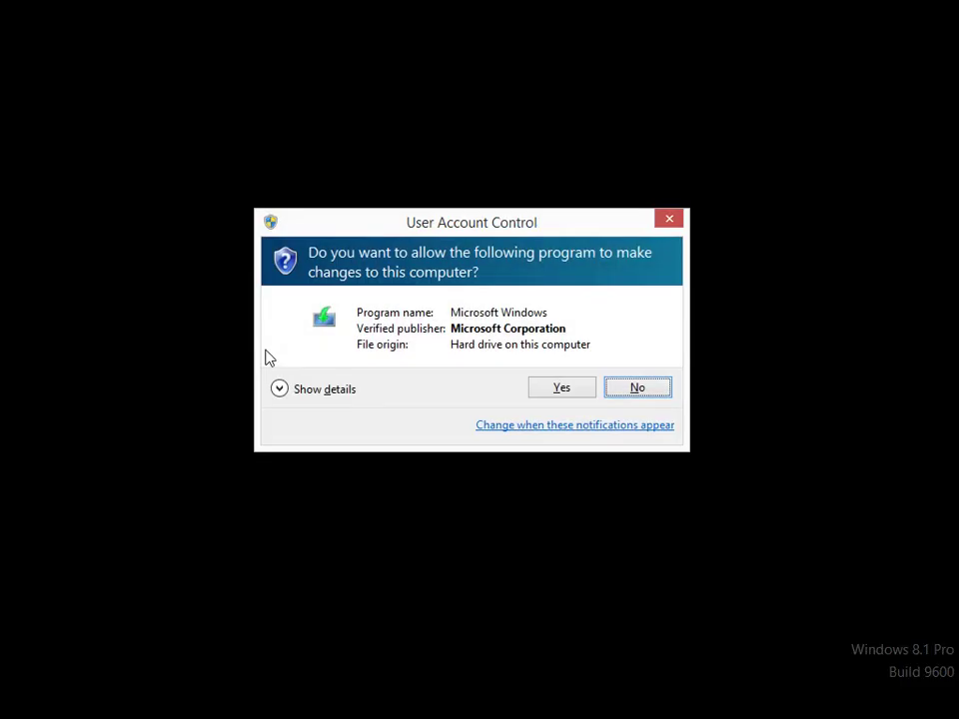
{"action": "key", "text": "alt+y"}
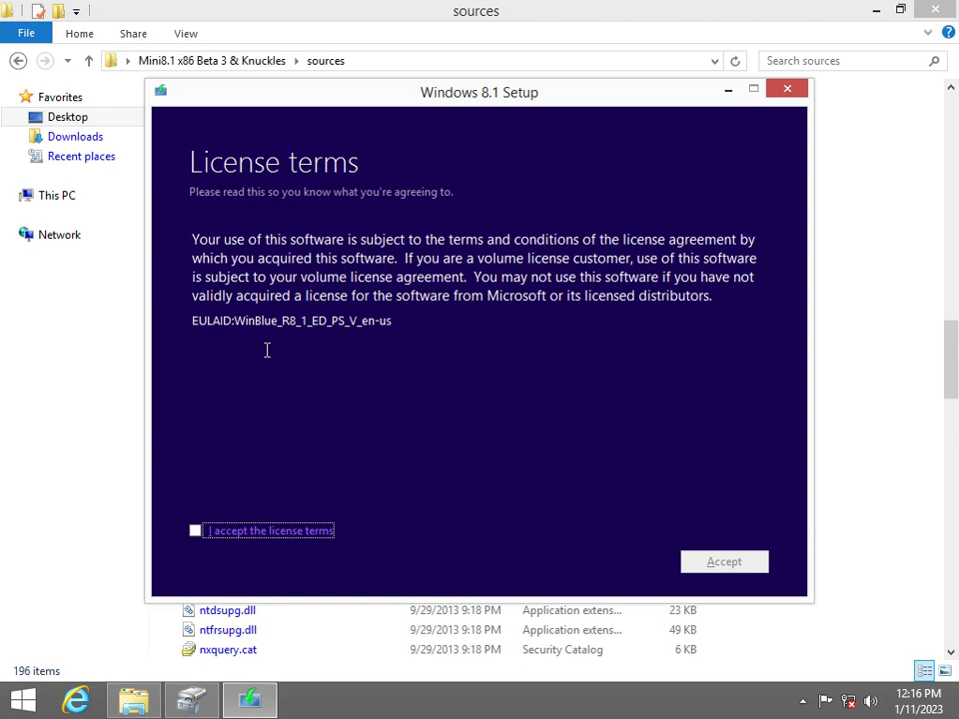
Tick the license terms acceptance and cancel Windows 8.1 Setup
{"action": "key", "text": "space"}
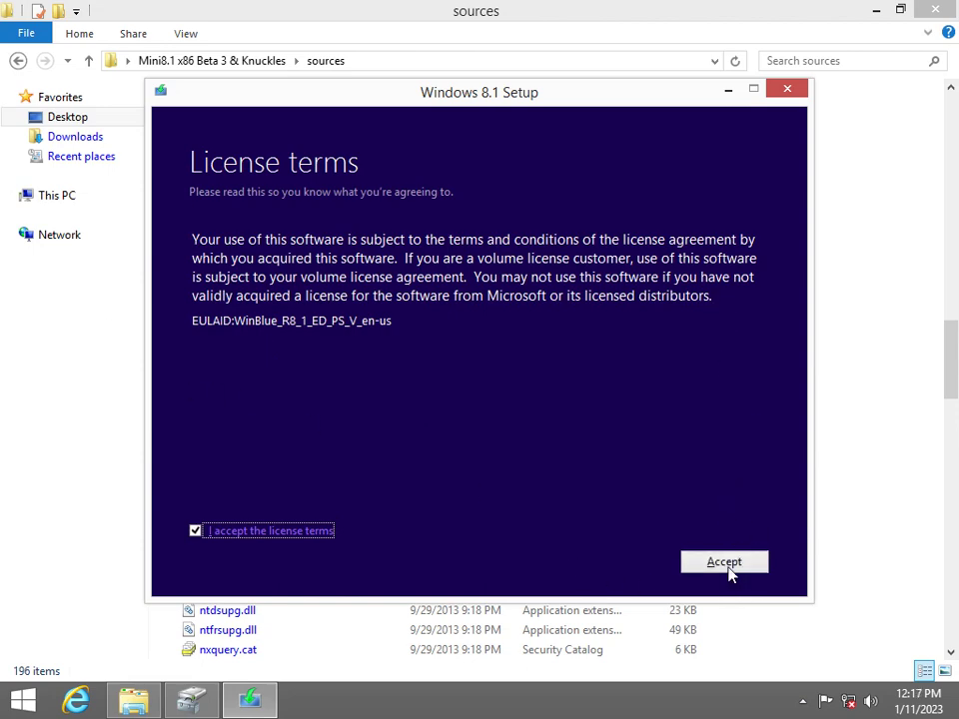
{"action": "left_click", "coordinate": [783, 96]}
{"action": "left_click", "coordinate": [466, 390]}
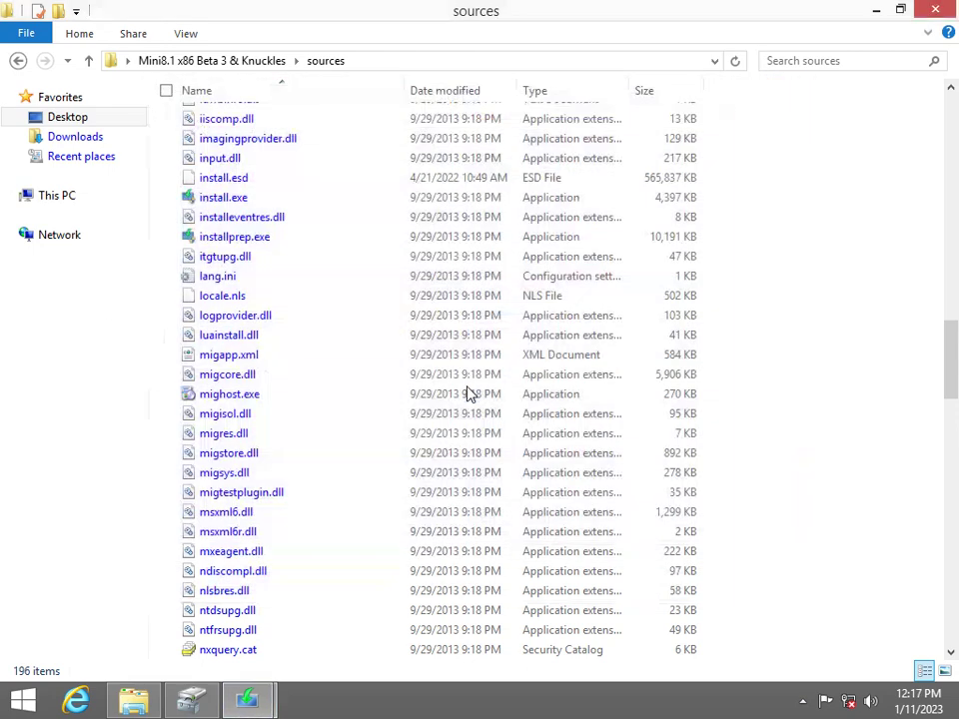
{"action": "left_click", "coordinate": [466, 393]}
Run the same installprep command again with "/eula accept" added at the end, and allow it to make changes
{"action": "key", "text": "super+r"}
{"action": "key", "text": "End"}
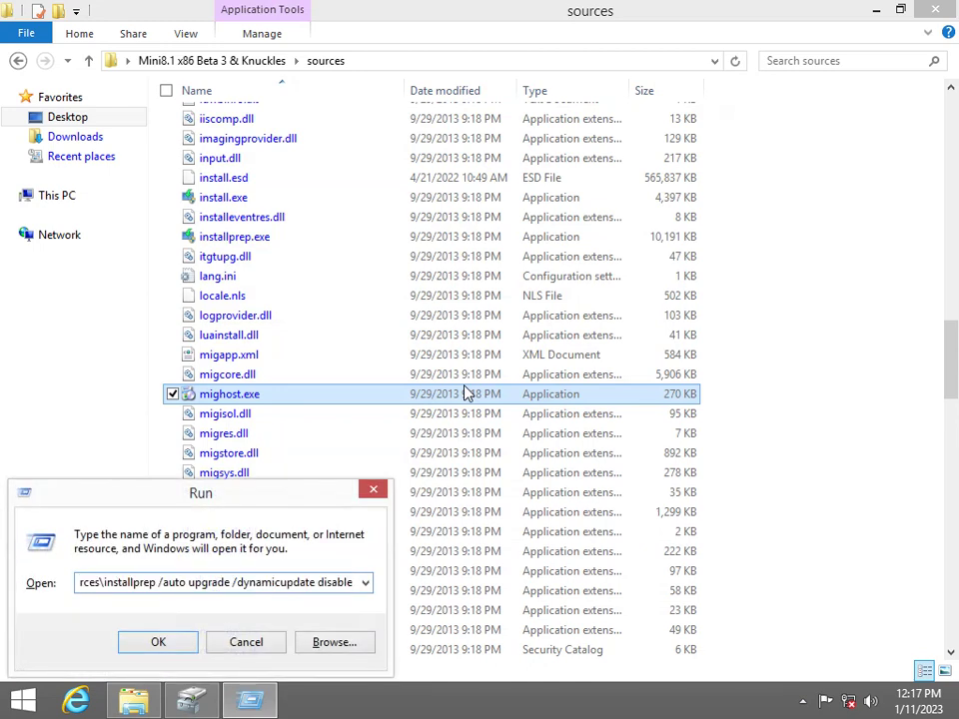
{"action": "type", "text": "/eul"}
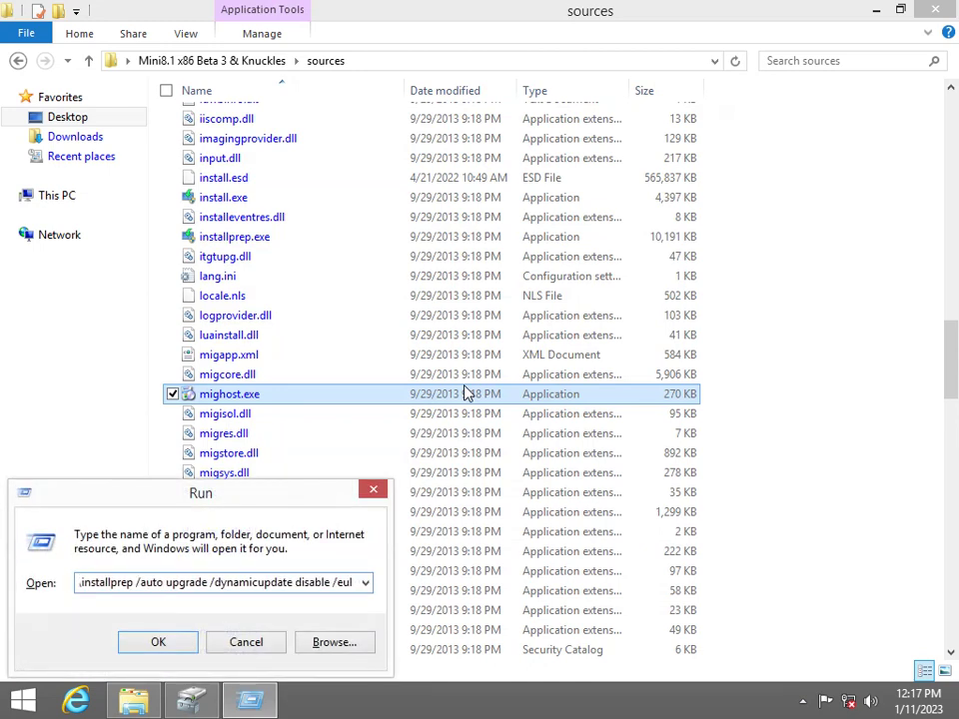
{"action": "type", "text": "a accepe"}
{"action": "key", "text": "BackSpace"}
{"action": "type", "text": "t"}
{"action": "key", "text": "Return"}
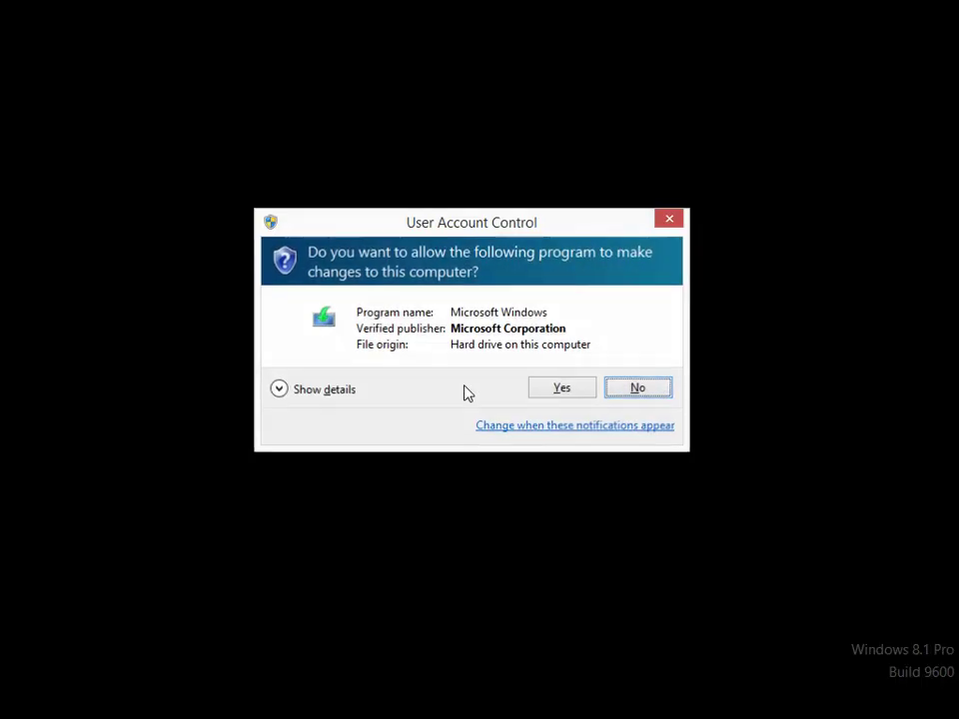
{"action": "key", "text": "alt+y"}
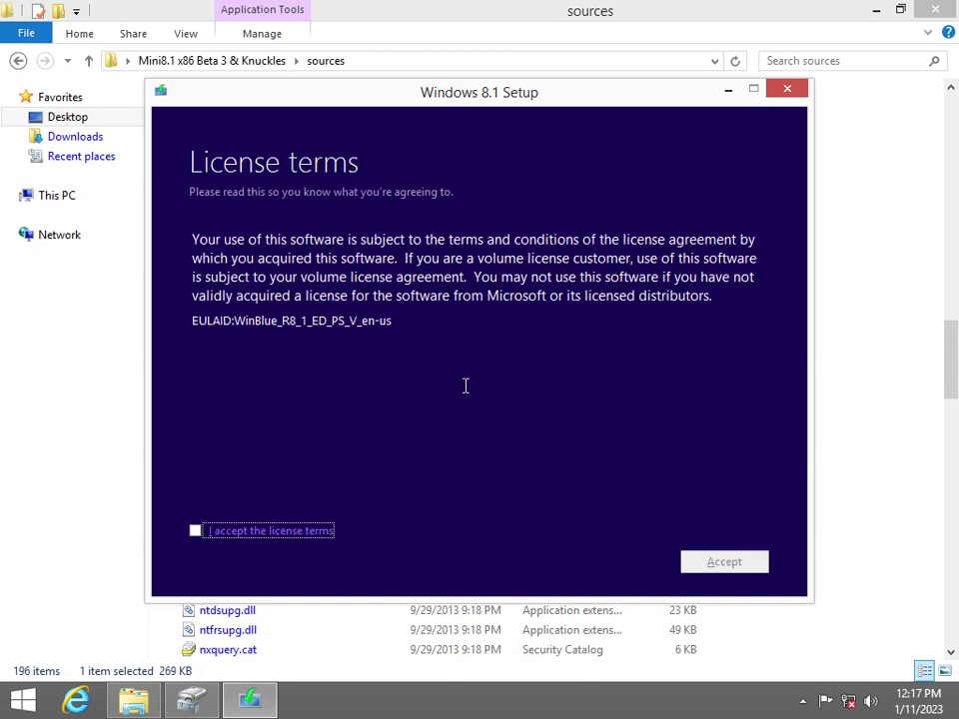
Accept the license terms and continue with keeping Windows settings, personal files, and apps
{"action": "key", "text": "space"}
{"action": "left_click", "coordinate": [706, 570]}
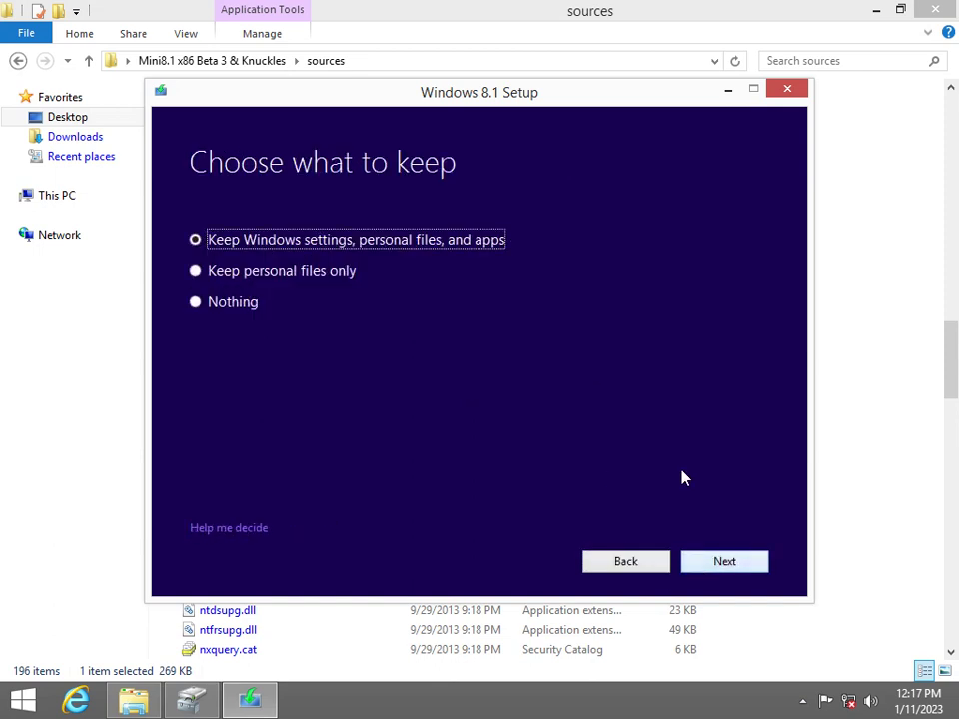
{"action": "left_click", "coordinate": [745, 559]}
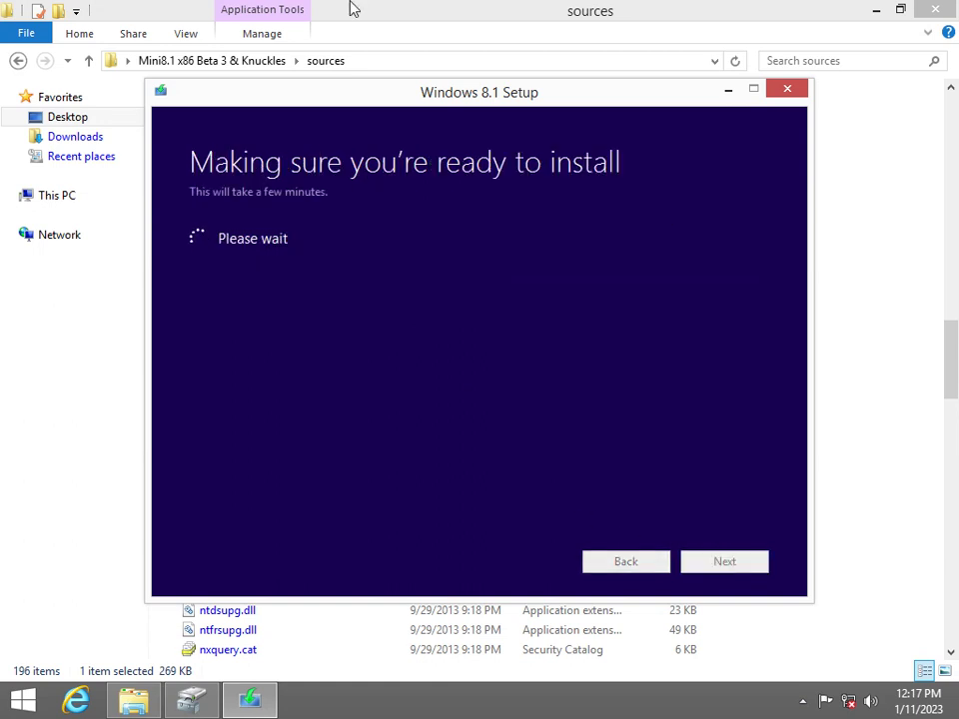
Minimize Windows 8.1 Setup and launch the VMware Tools installer from the DVD drive in This PC, allowing it to make changes
{"action": "left_click", "coordinate": [727, 91]}
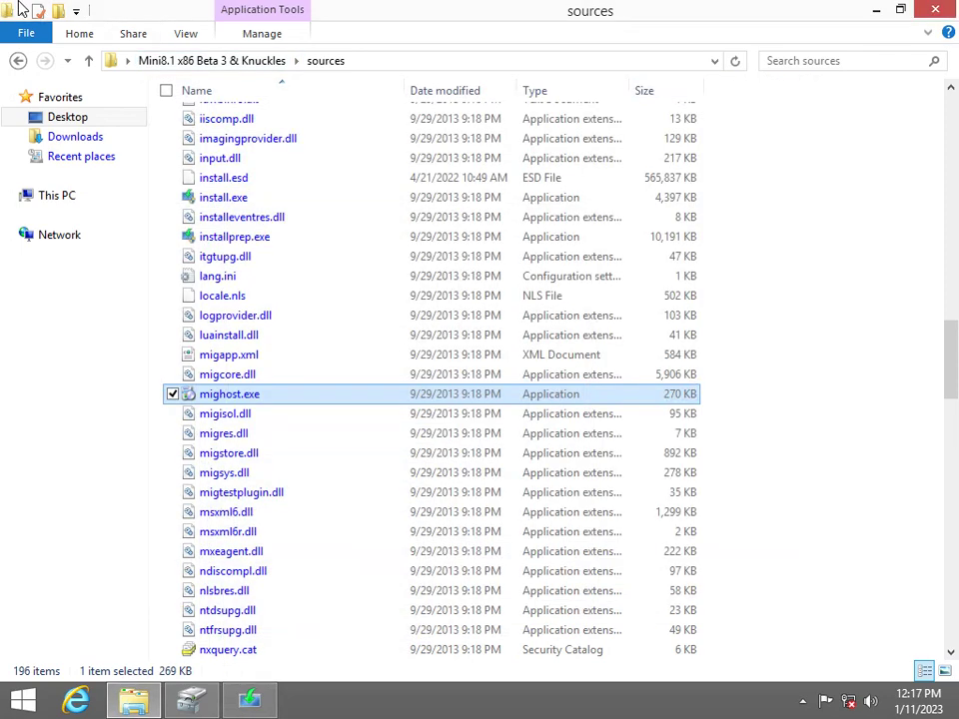
{"action": "left_click", "coordinate": [57, 195]}
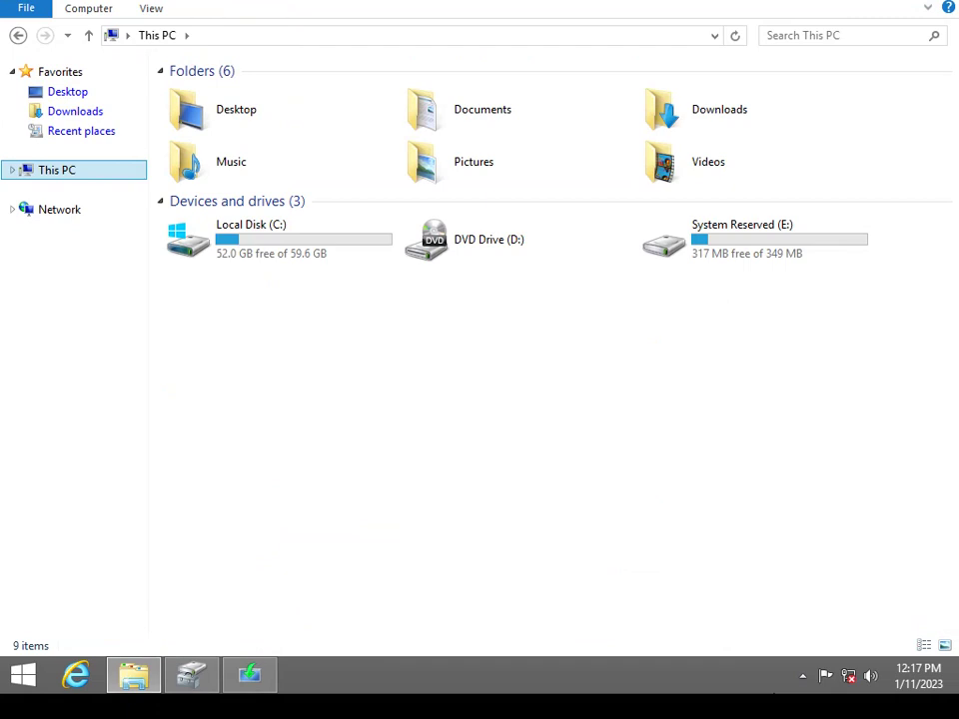
{"action": "left_click", "coordinate": [555, 249]}
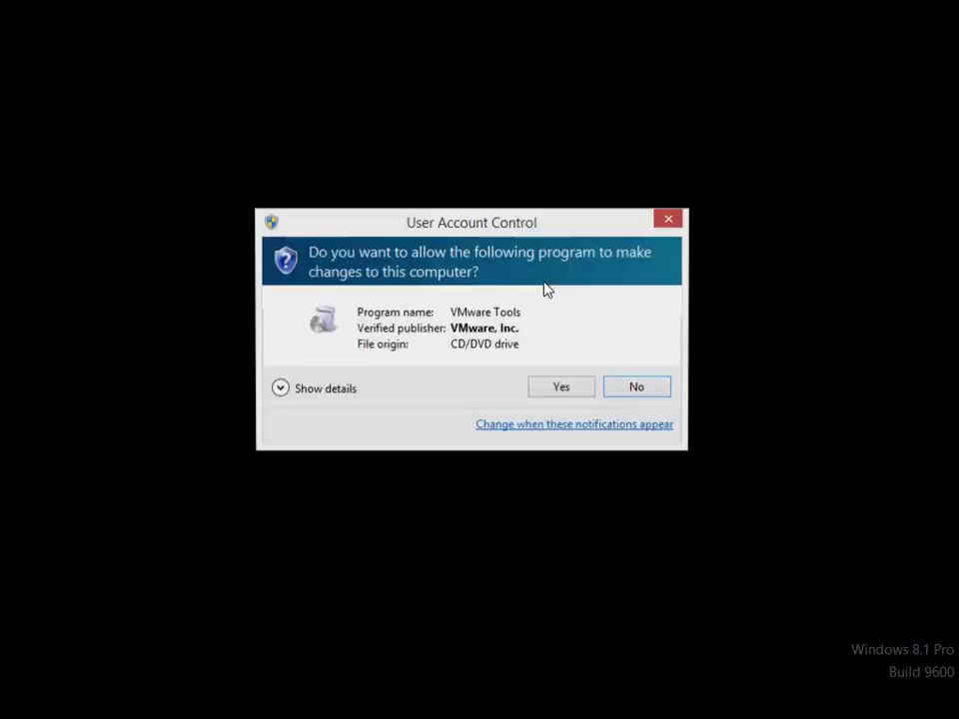
{"action": "left_click", "coordinate": [537, 389]}
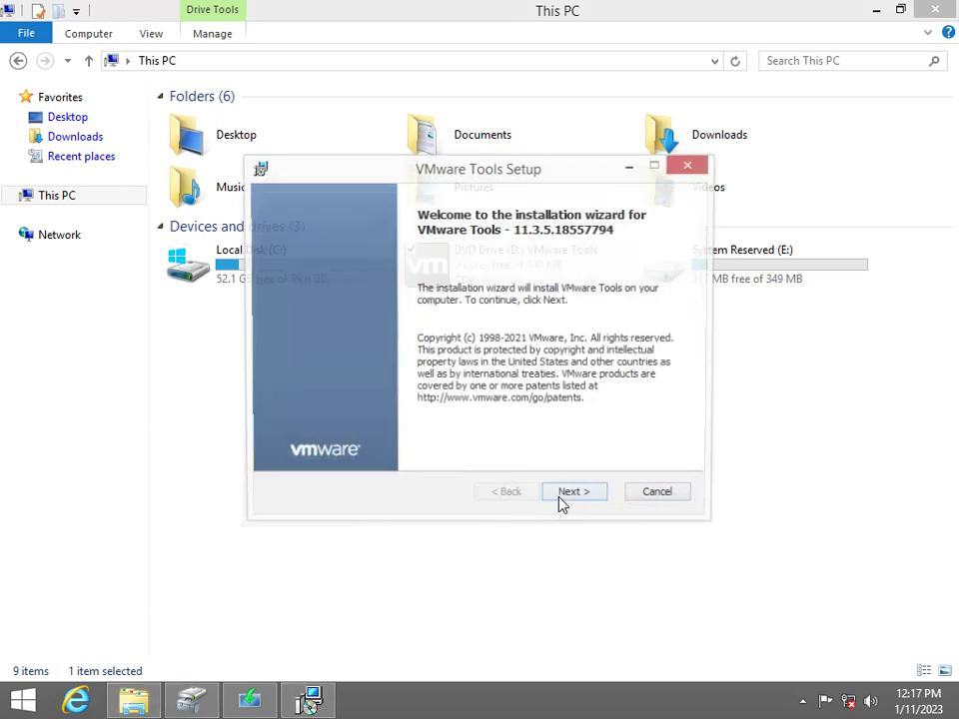
Proceed through the VMware Tools wizard to start its installation, and check on Windows 8.1 Setup while it runs
{"action": "left_click", "coordinate": [565, 500]}
{"action": "left_click", "coordinate": [564, 501]}
{"action": "left_click", "coordinate": [563, 499]}
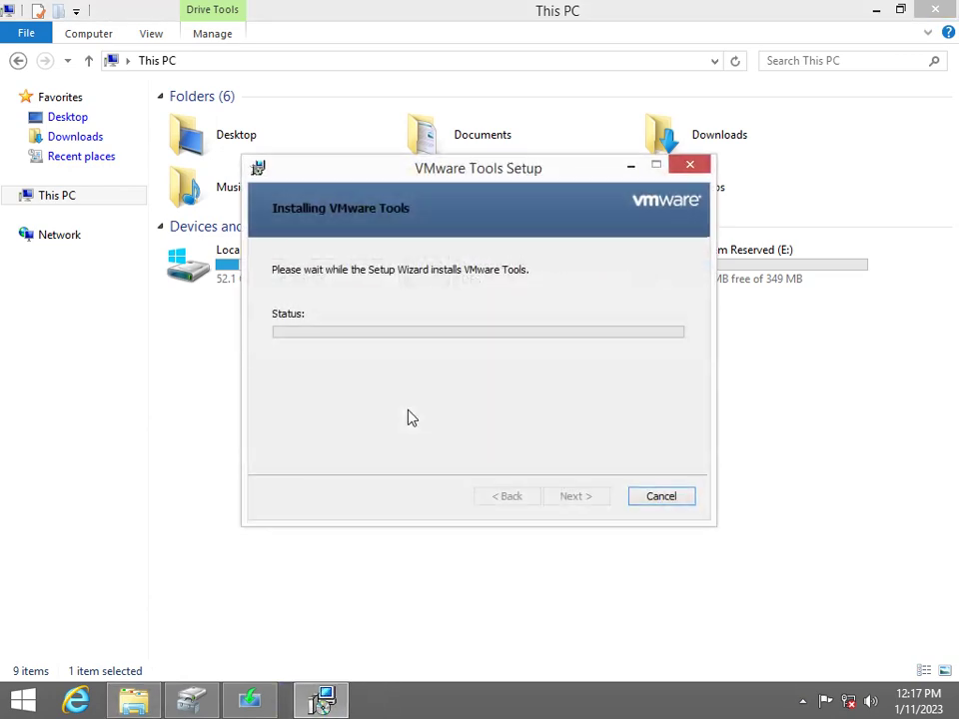
{"action": "left_click", "coordinate": [254, 706]}
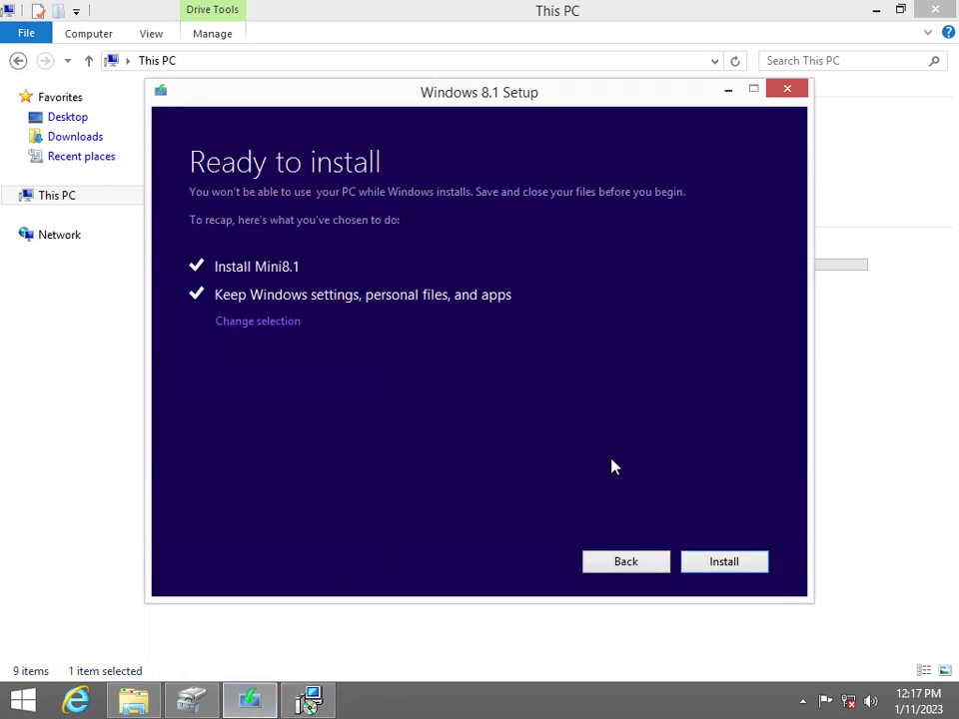
{"action": "left_click", "coordinate": [308, 704]}
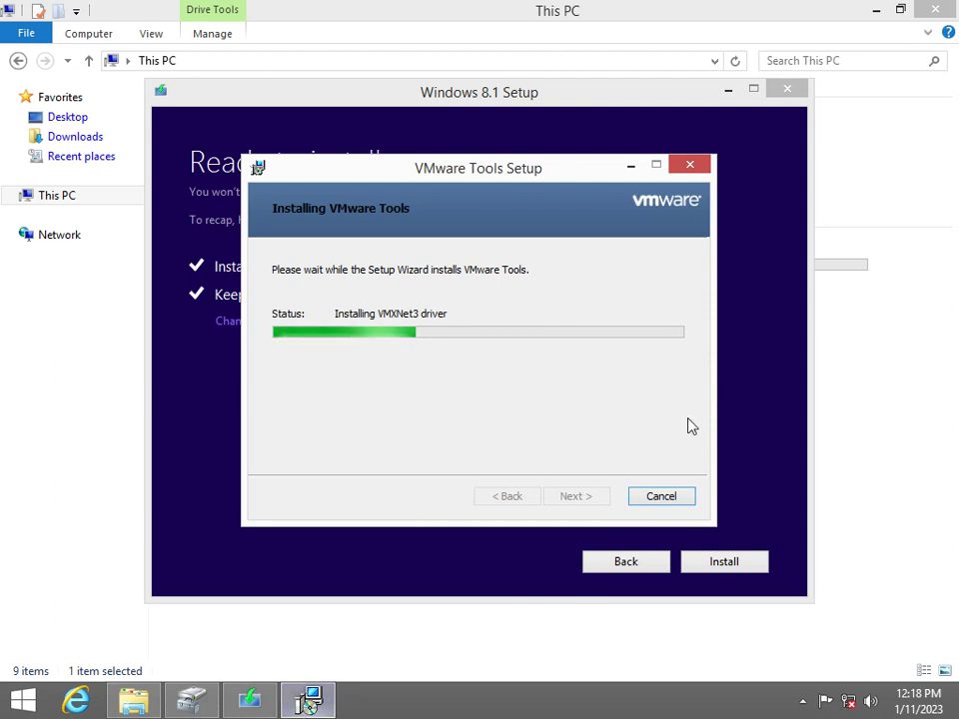
Finish the VMware Tools setup wizard and decline the immediate system restart
{"action": "left_click_drag", "start_coordinate": [547, 179], "coordinate": [520, 186]}
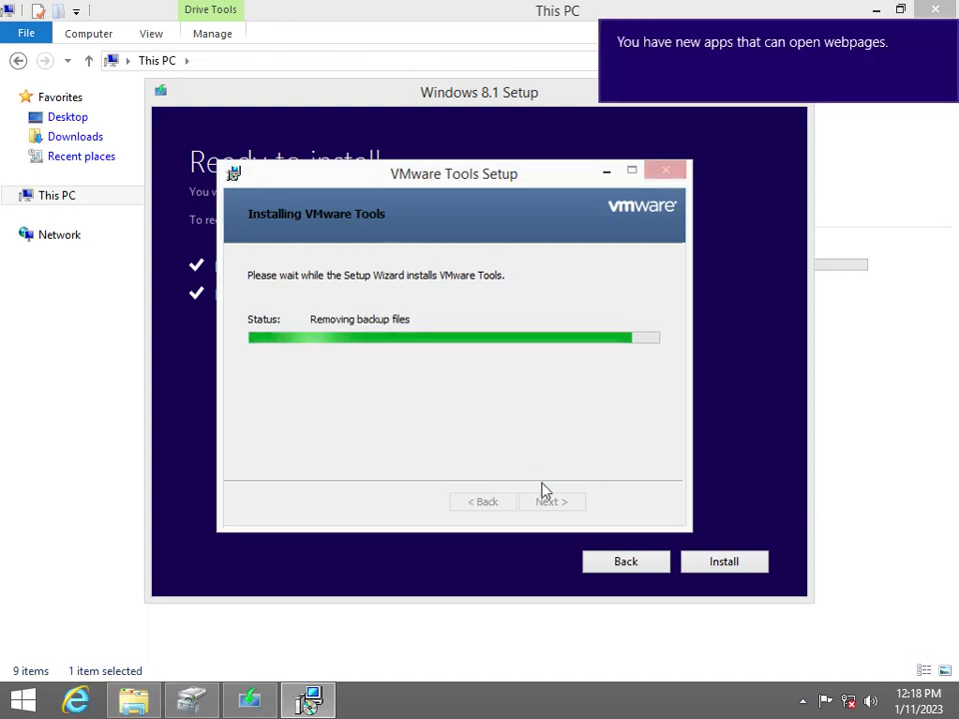
{"action": "left_click", "coordinate": [944, 38]}
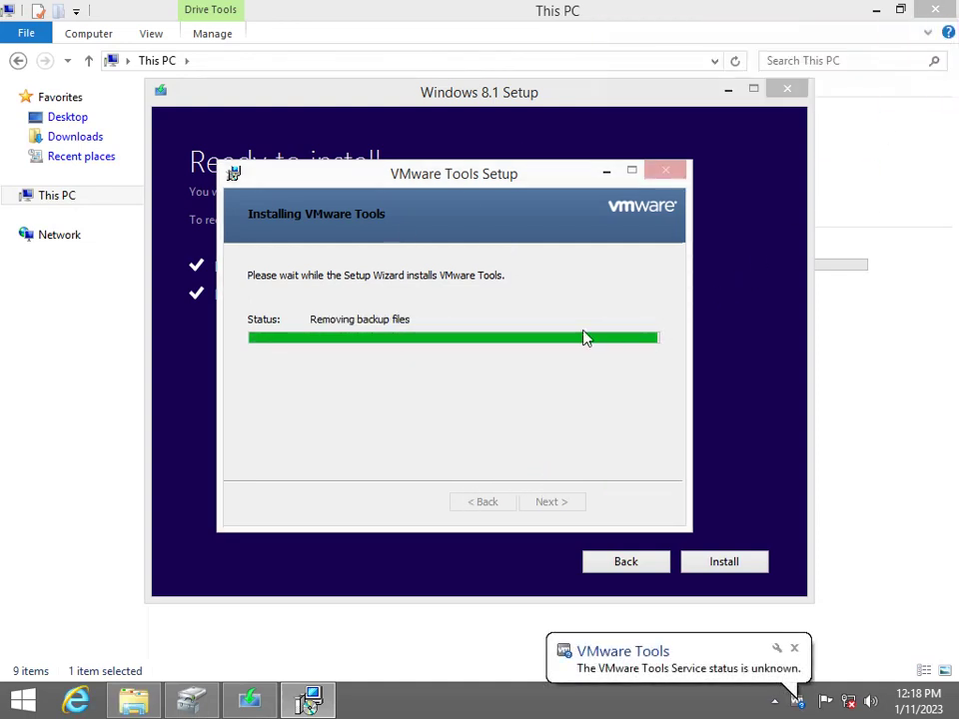
{"action": "left_click_drag", "start_coordinate": [446, 152], "coordinate": [488, 199]}
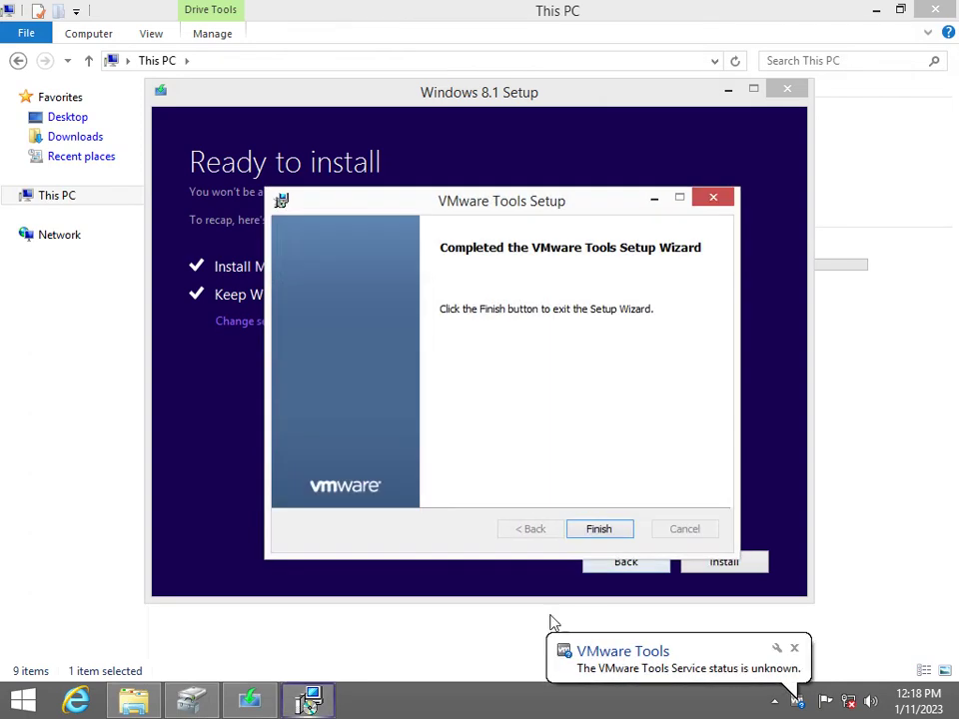
{"action": "left_click", "coordinate": [599, 529]}
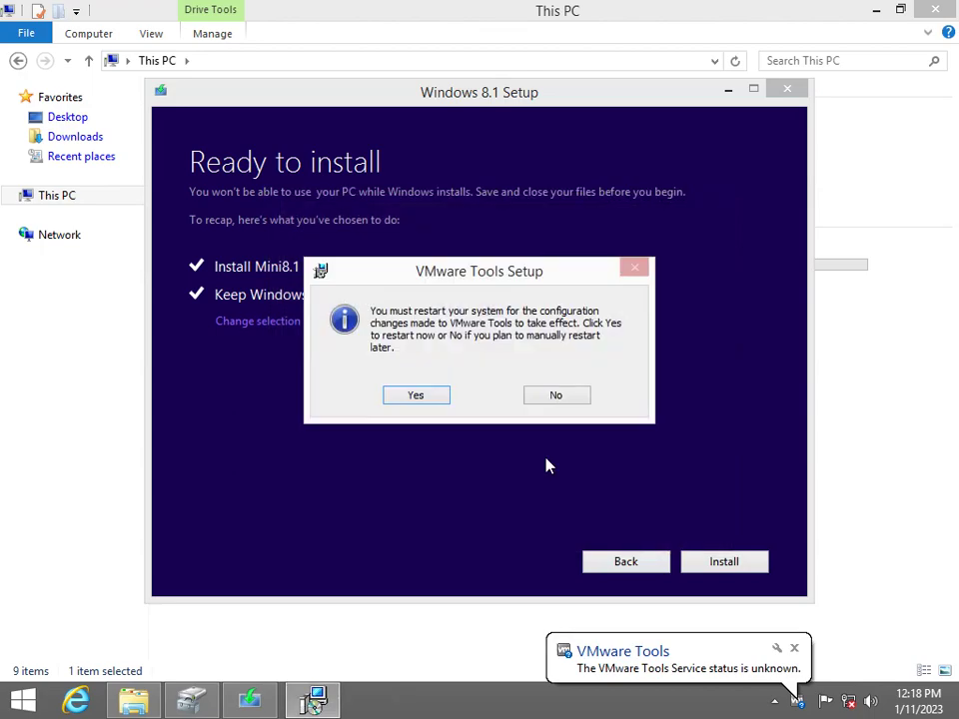
{"action": "left_click", "coordinate": [562, 397]}
Try to start the Windows 8.1 installation with the chosen keep options, and close Setup
{"action": "left_click", "coordinate": [709, 564]}
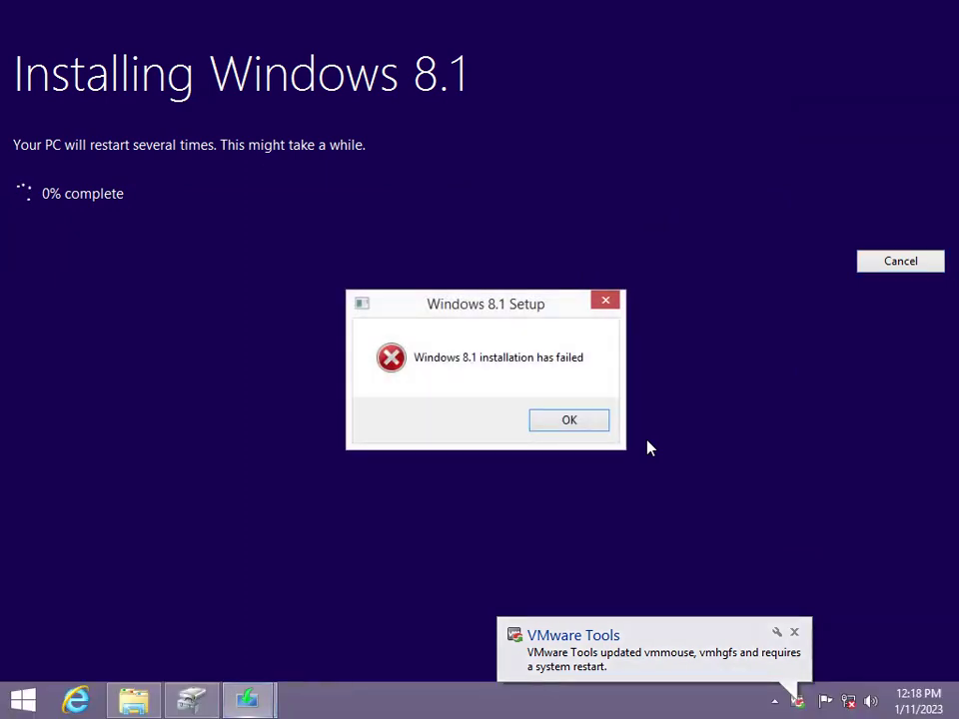
{"action": "left_click", "coordinate": [572, 420]}
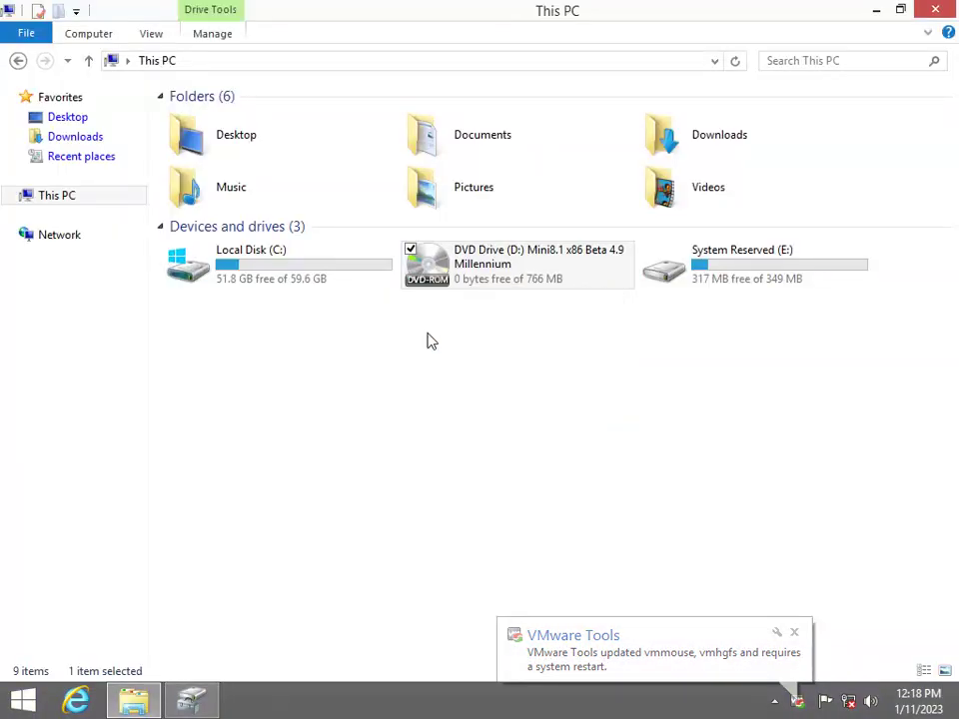
{"action": "right_click", "coordinate": [510, 264]}
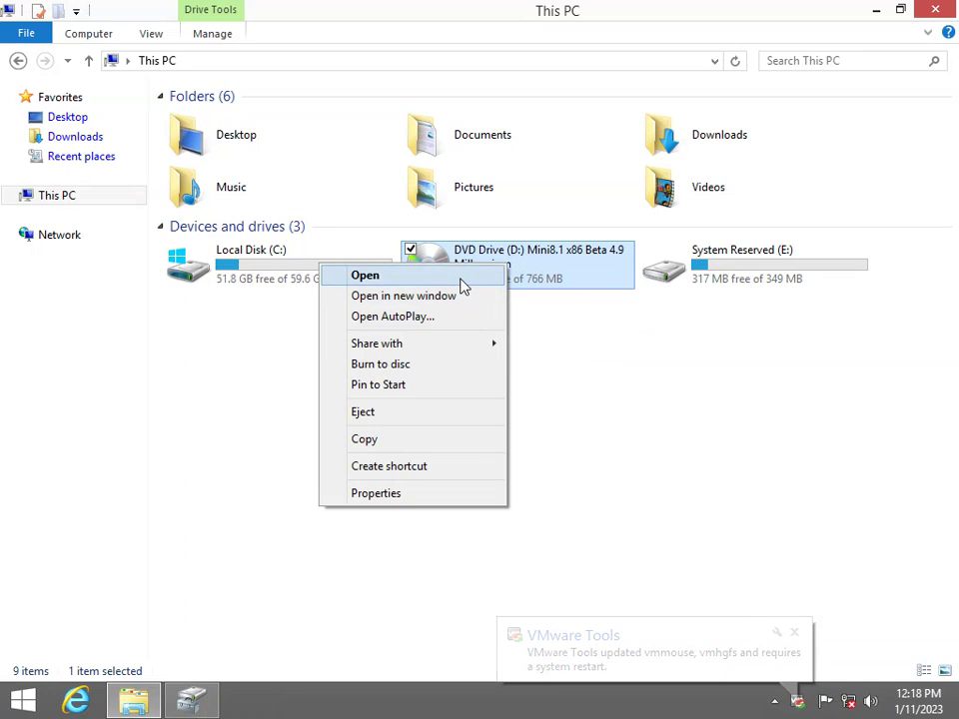
Run setup.exe from the Mini8.1 x86 Beta 3 & Knuckles folder on the Desktop, allowing it to make changes
{"action": "left_click", "coordinate": [52, 120]}
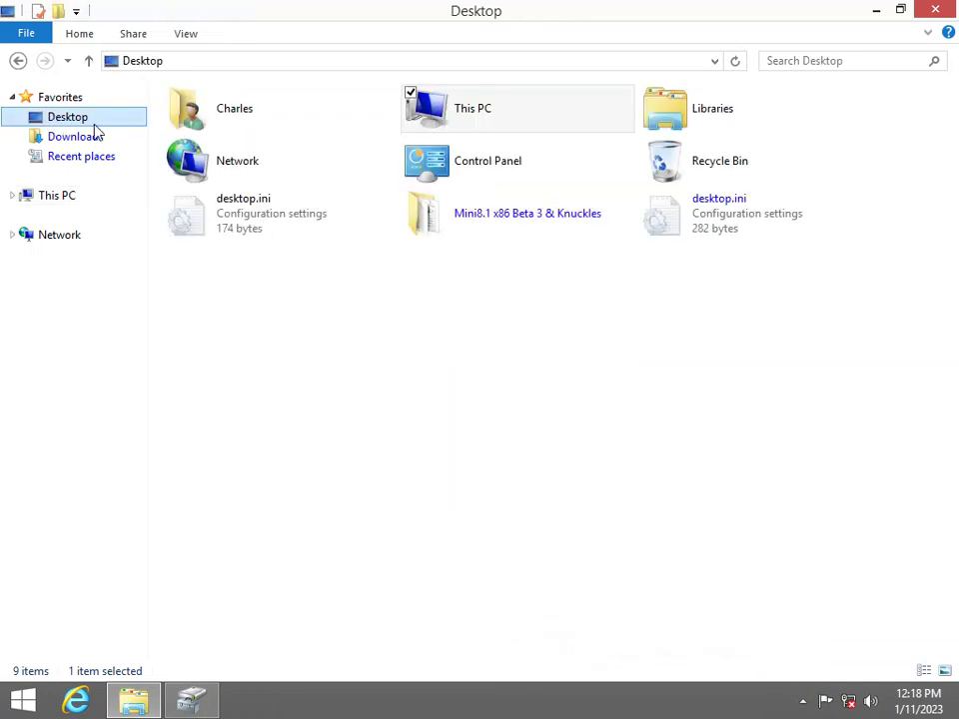
{"action": "double_click", "coordinate": [566, 214]}
{"action": "double_click", "coordinate": [257, 306]}
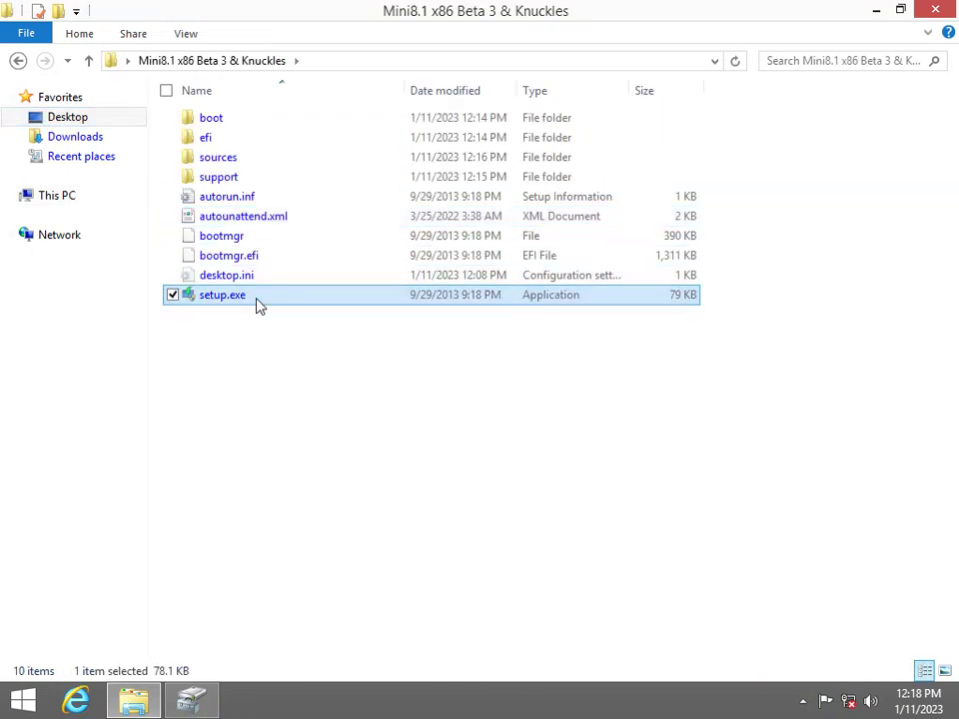
{"action": "left_click", "coordinate": [538, 387]}
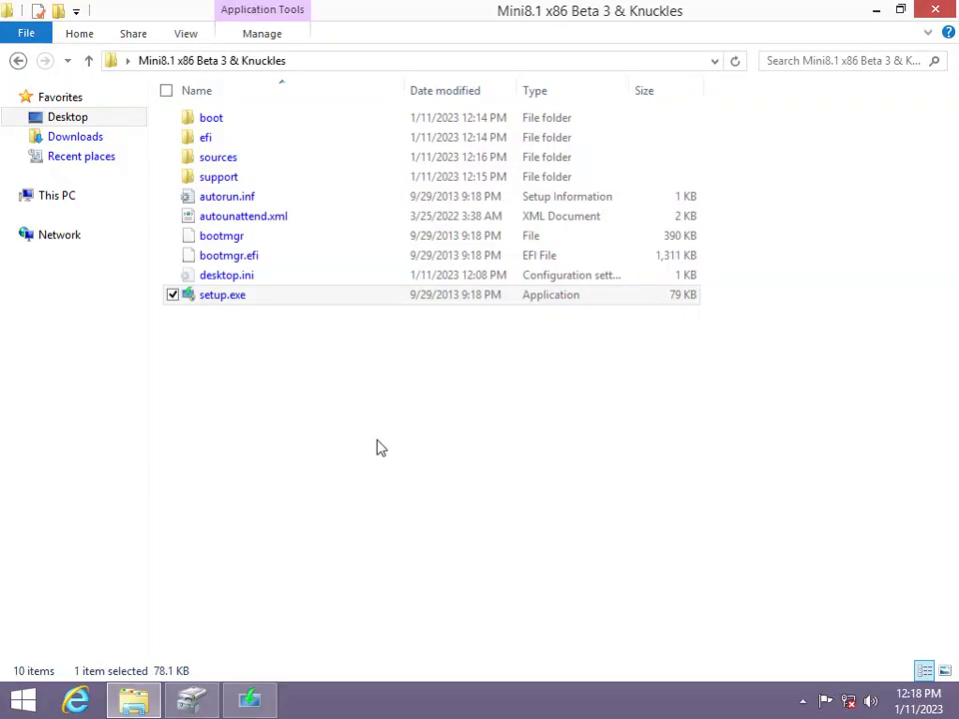
End the Windows Installation and Setup task with Task Manager
{"action": "right_click", "coordinate": [262, 702]}
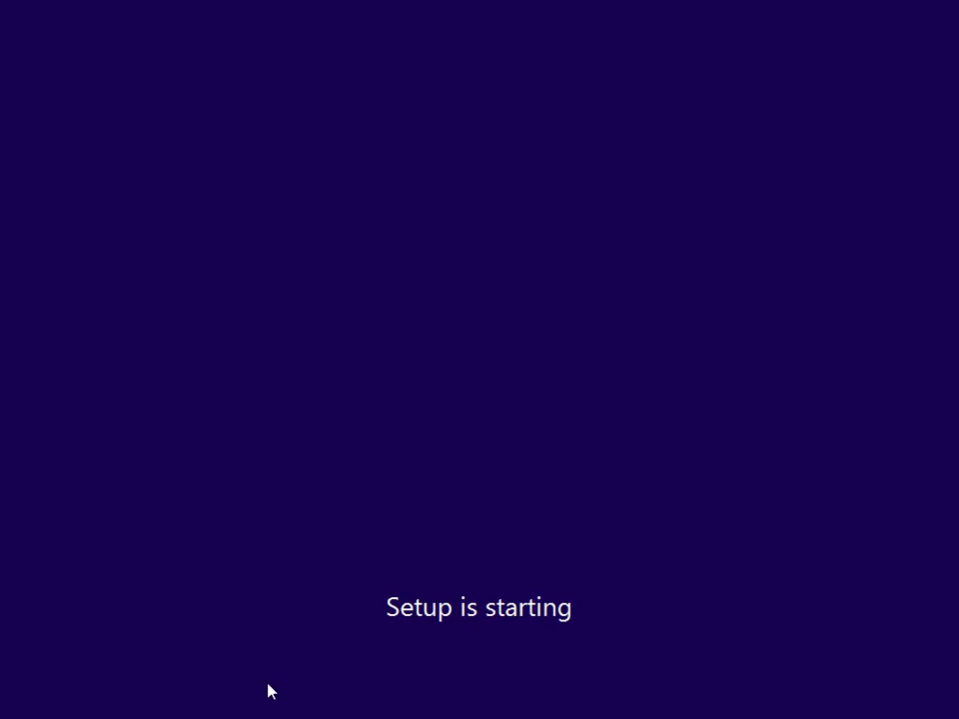
{"action": "key", "text": "alt+Tab"}
{"action": "key", "text": "alt+Tab"}
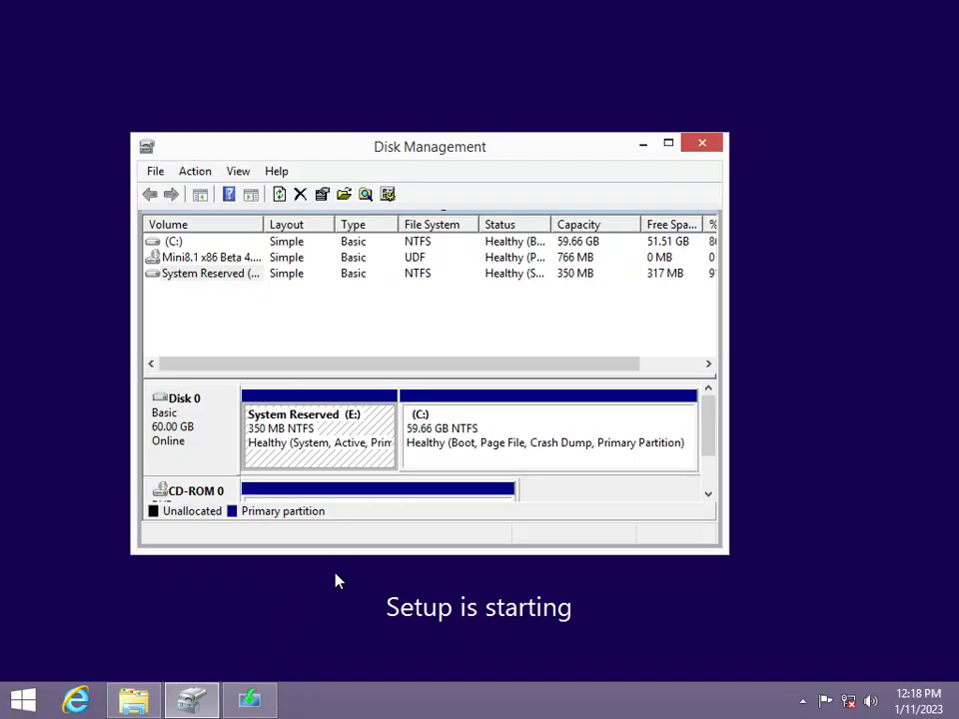
{"action": "key", "text": "ctrl+shift+Escape"}
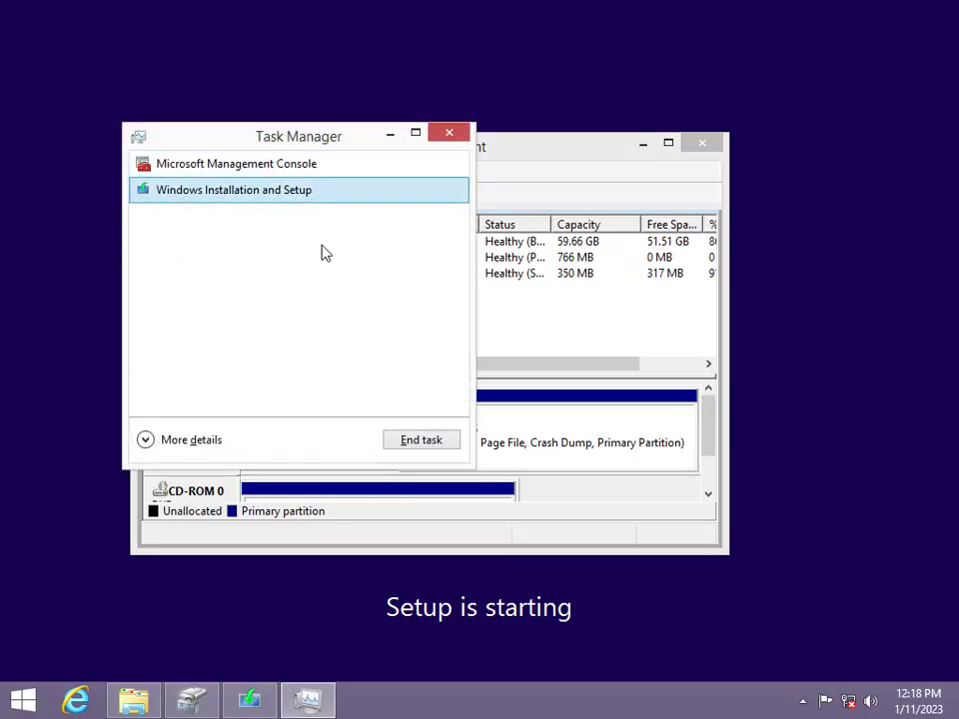
{"action": "left_click", "coordinate": [414, 440]}
Delete autounattend.xml from the Beta 3 folder and run setup.exe again, allowing it to make changes
{"action": "left_click", "coordinate": [47, 349]}
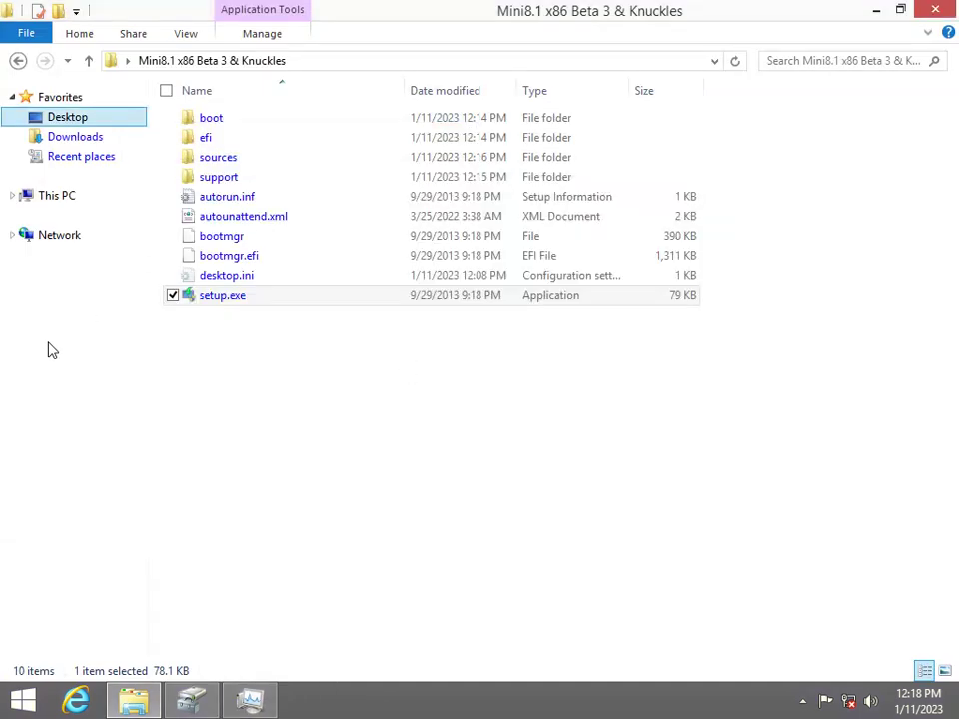
{"action": "left_click", "coordinate": [255, 217]}
{"action": "key", "text": "Delete"}
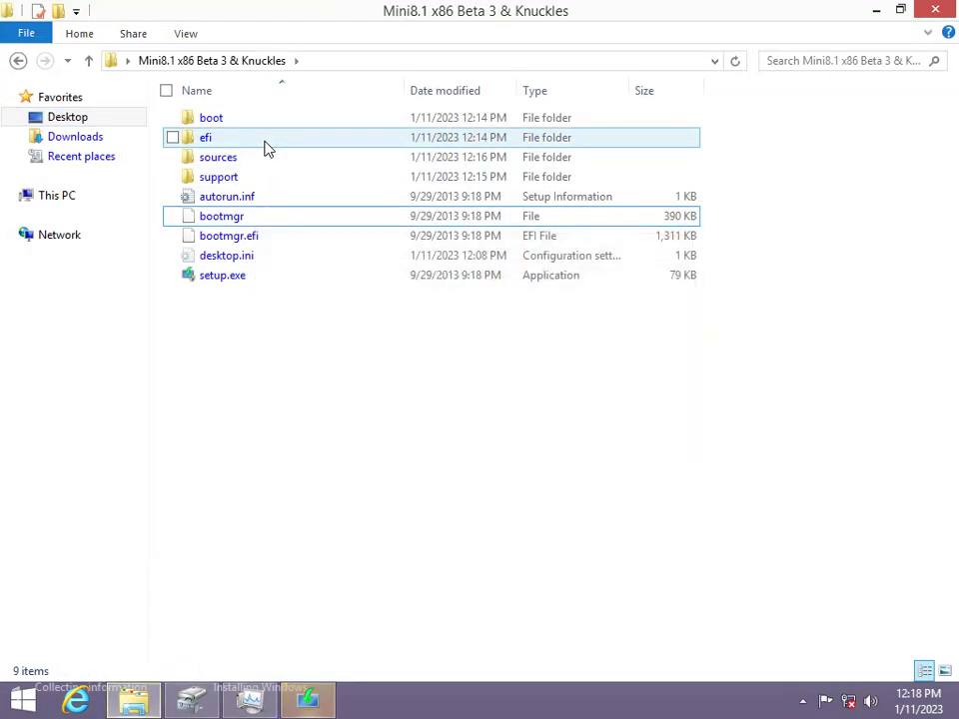
{"action": "left_click", "coordinate": [214, 277]}
{"action": "double_click", "coordinate": [214, 280]}
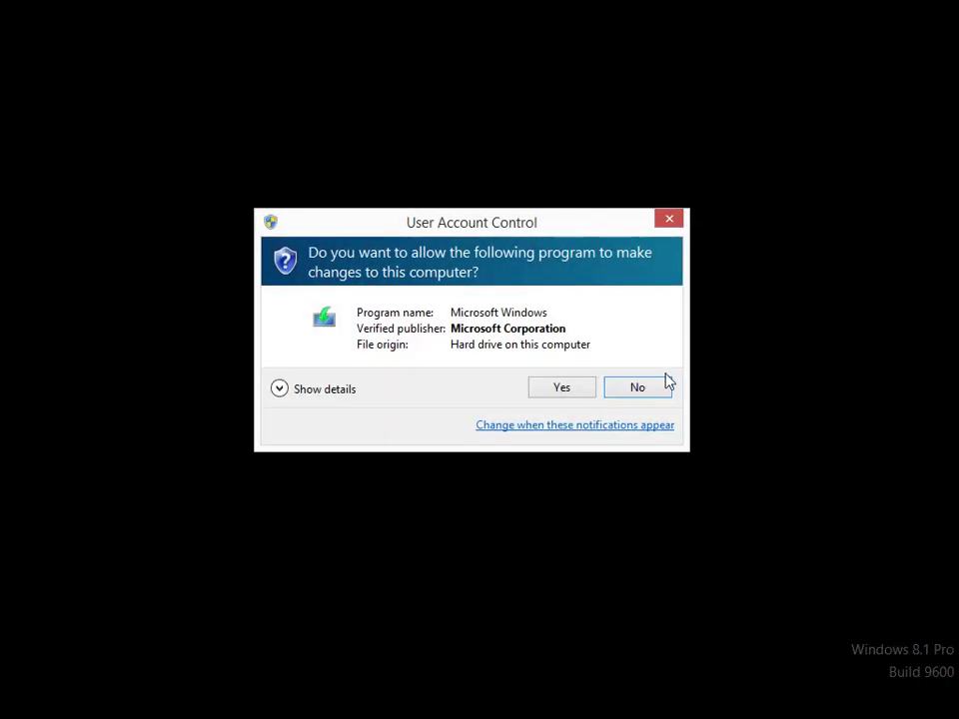
{"action": "left_click", "coordinate": [551, 384]}
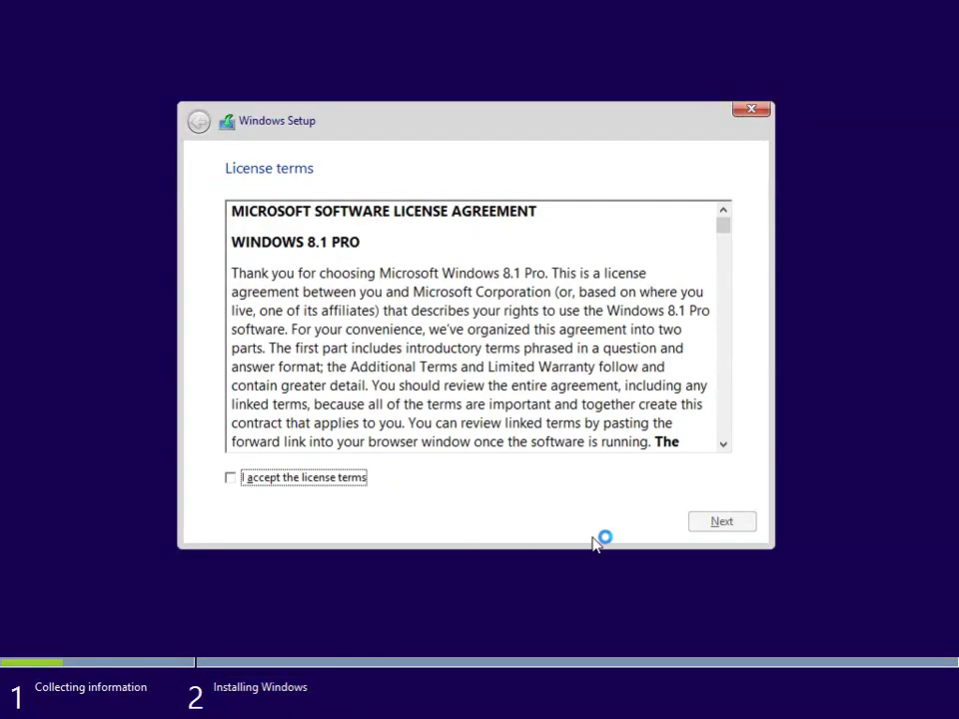
Quit Windows Setup at the license terms and switch between the open windows
{"action": "left_click", "coordinate": [748, 108]}
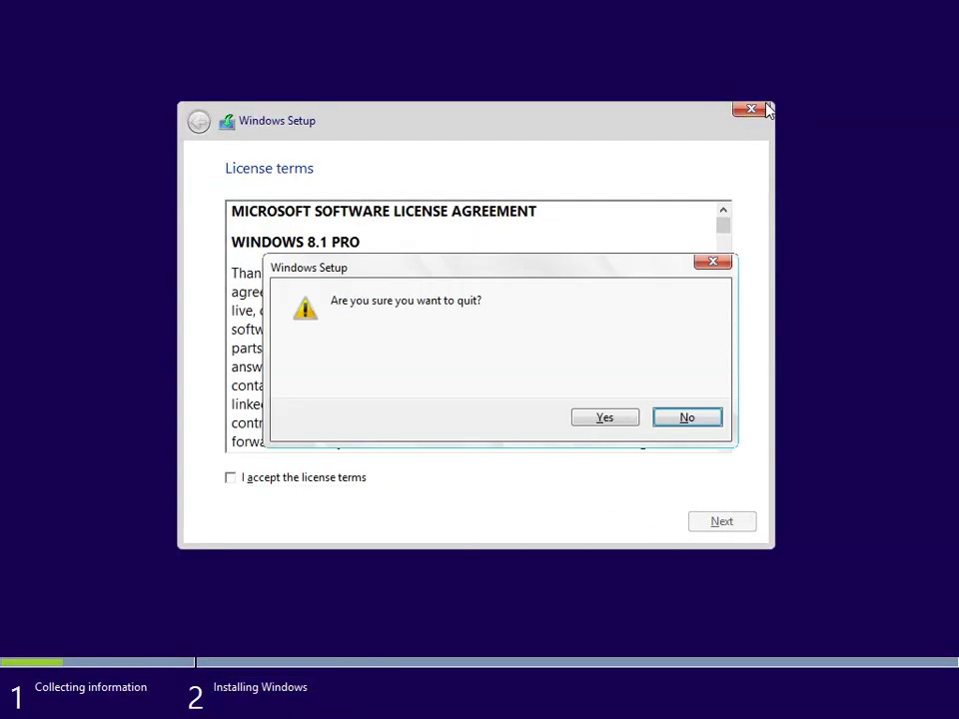
{"action": "left_click", "coordinate": [605, 417]}
{"action": "key", "text": "alt+Tab"}
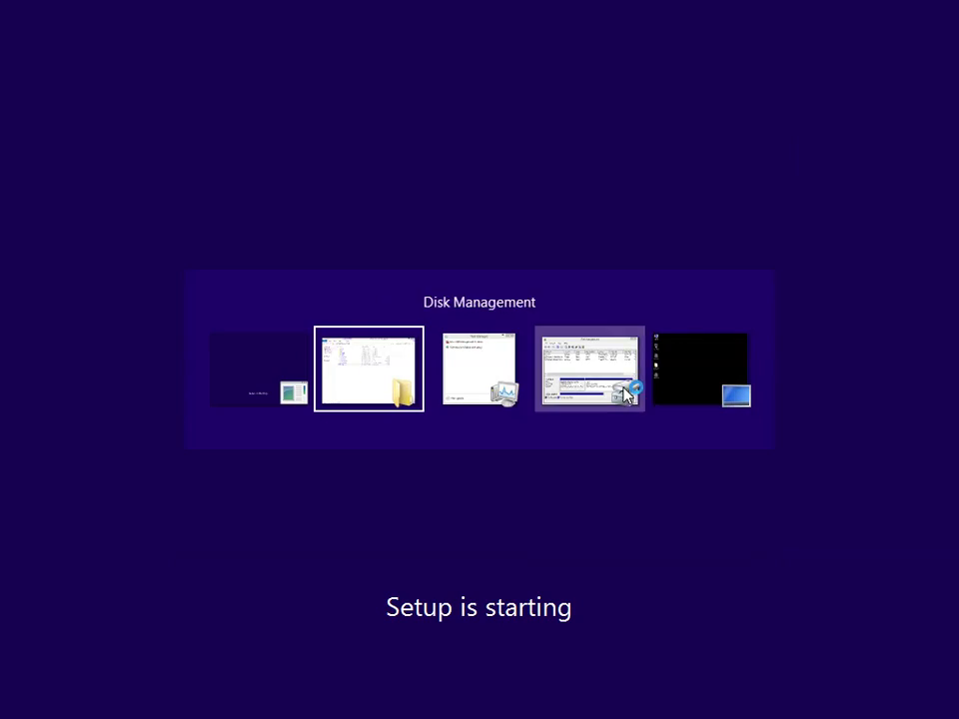
{"action": "key", "text": "alt+Tab"}
{"action": "key", "text": "alt+Tab"}
{"action": "key", "text": "alt+Tab"}
{"action": "key", "text": "alt+Tab"}
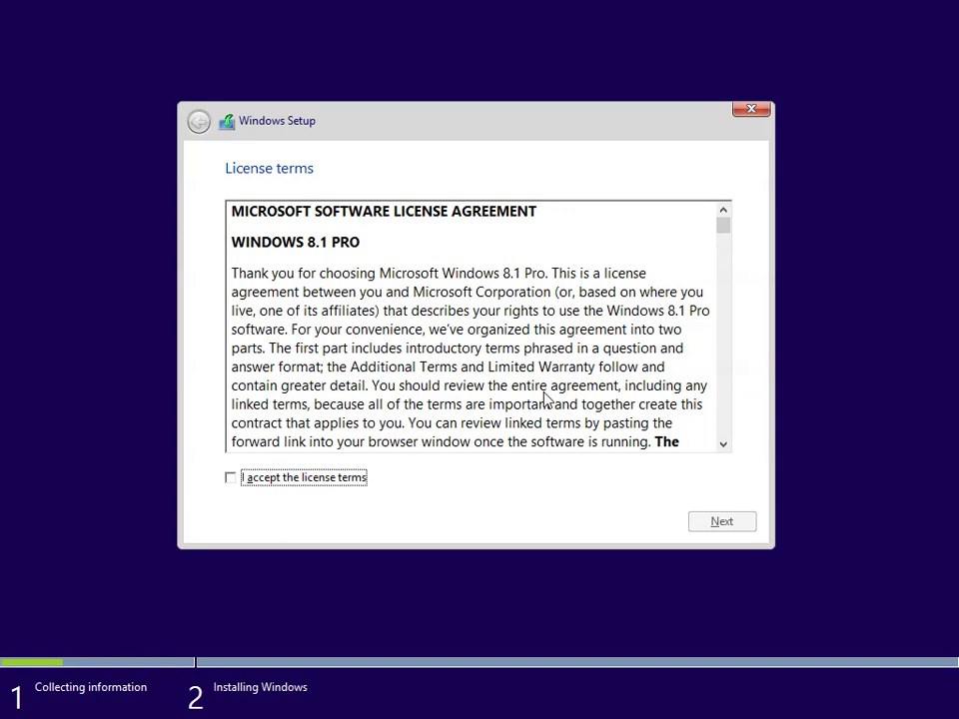
Install Windows on the preselected second partition, accepting the license terms and the move to Windows.old, and boot into Windows Setup
{"action": "left_click", "coordinate": [331, 477]}
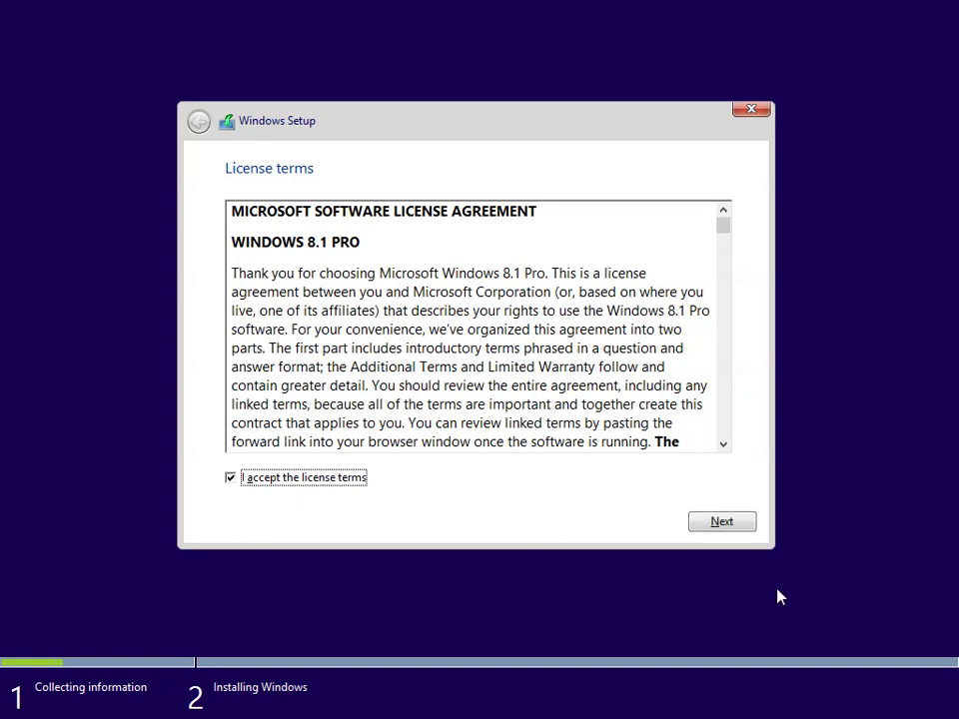
{"action": "left_click", "coordinate": [742, 530]}
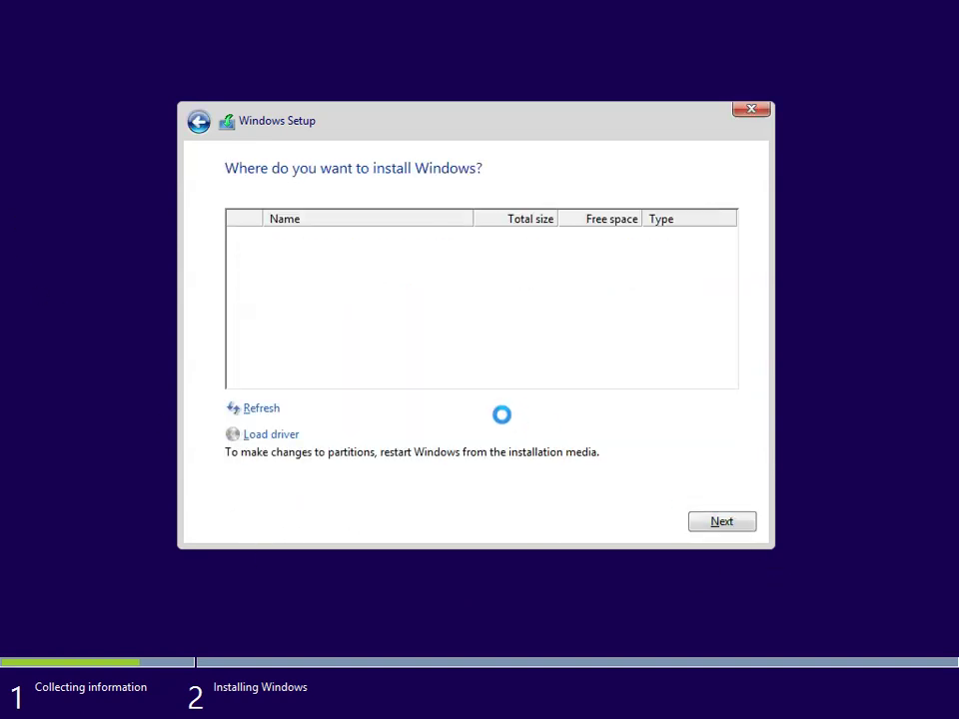
{"action": "left_click", "coordinate": [692, 521]}
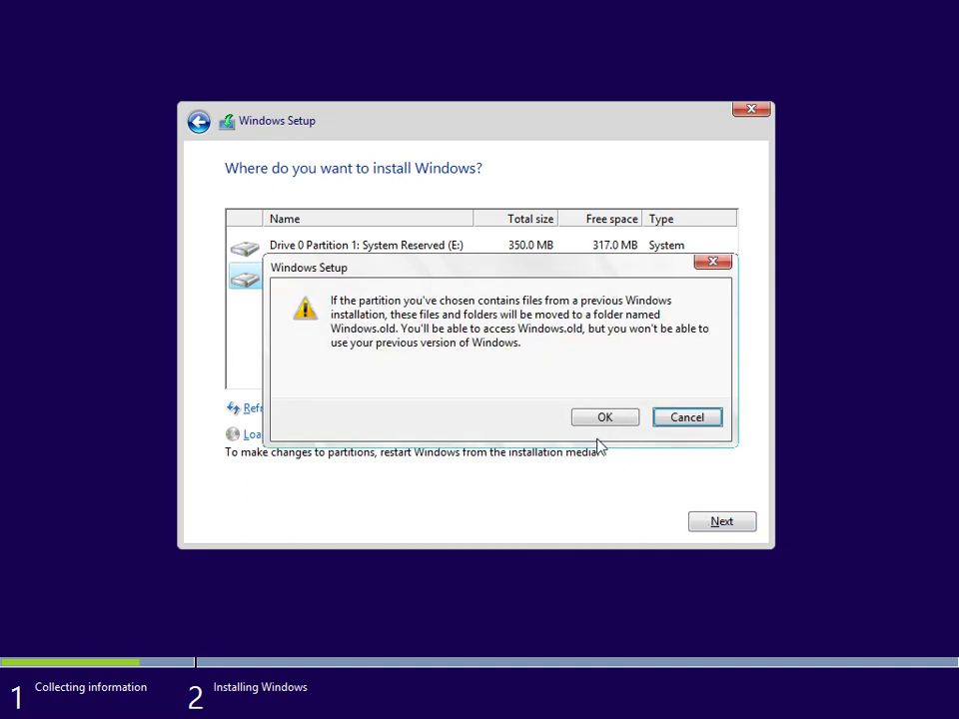
{"action": "left_click", "coordinate": [605, 476]}
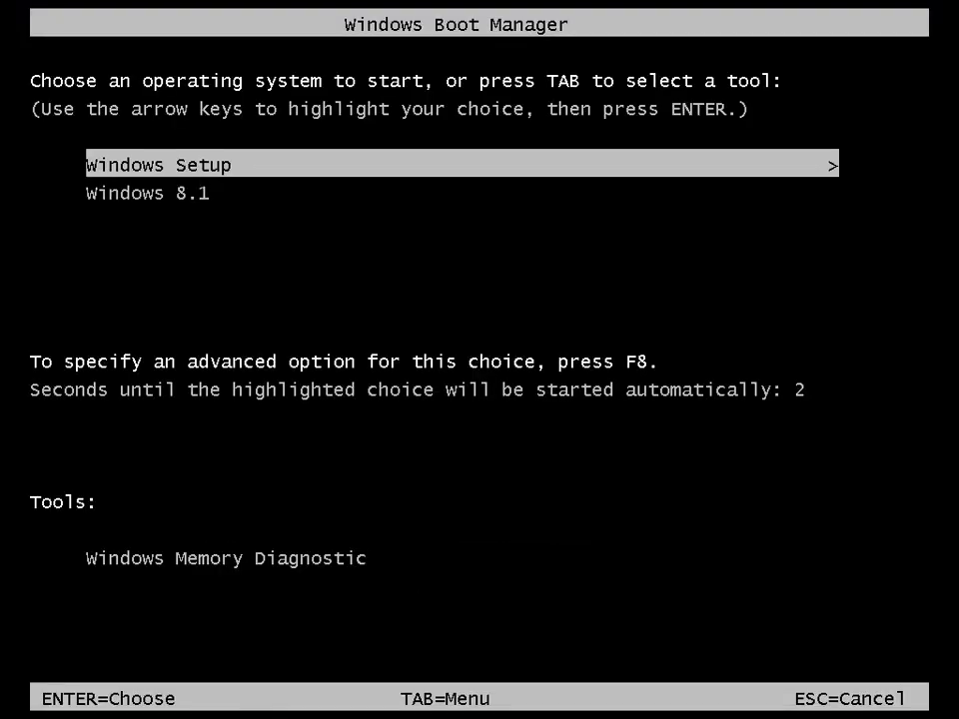
{"action": "key", "text": "Return"}
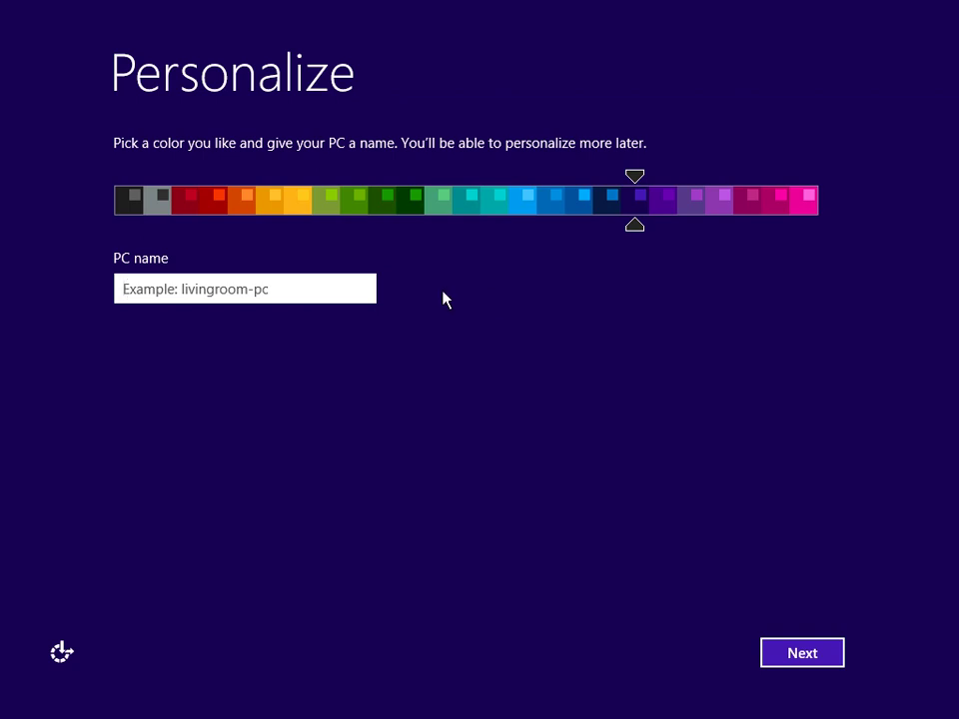
Name the PC "mw", use express settings, and create the user account with the user's first name and no password
{"action": "type", "text": "mw"}
{"action": "key", "text": "Return"}
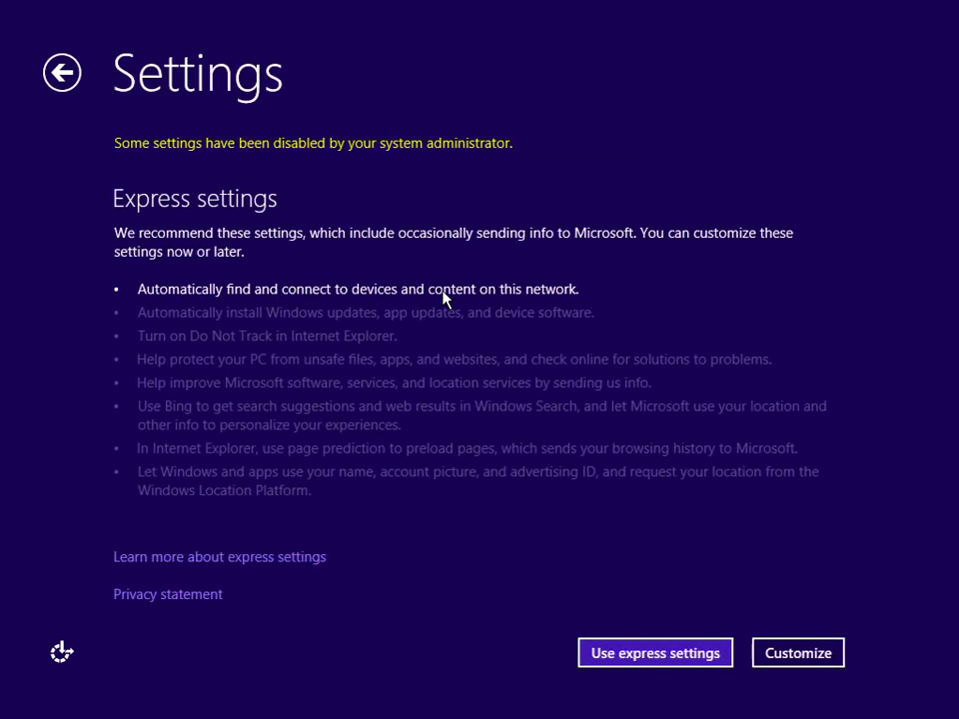
{"action": "left_click", "coordinate": [612, 653]}
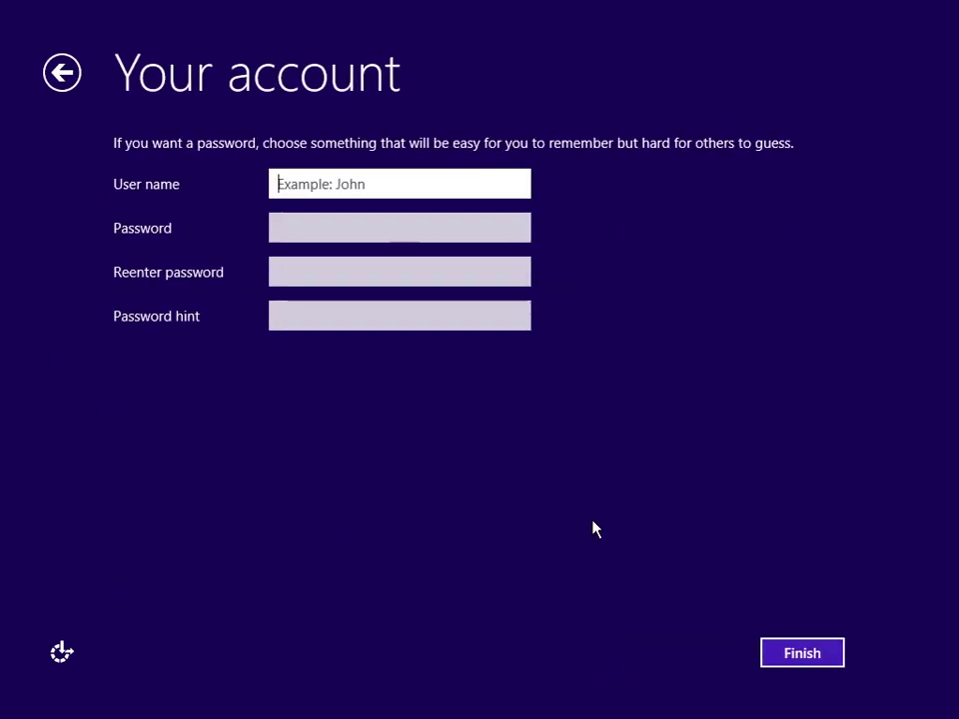
{"action": "type", "text": "Charles"}
{"action": "key", "text": "Tab"}
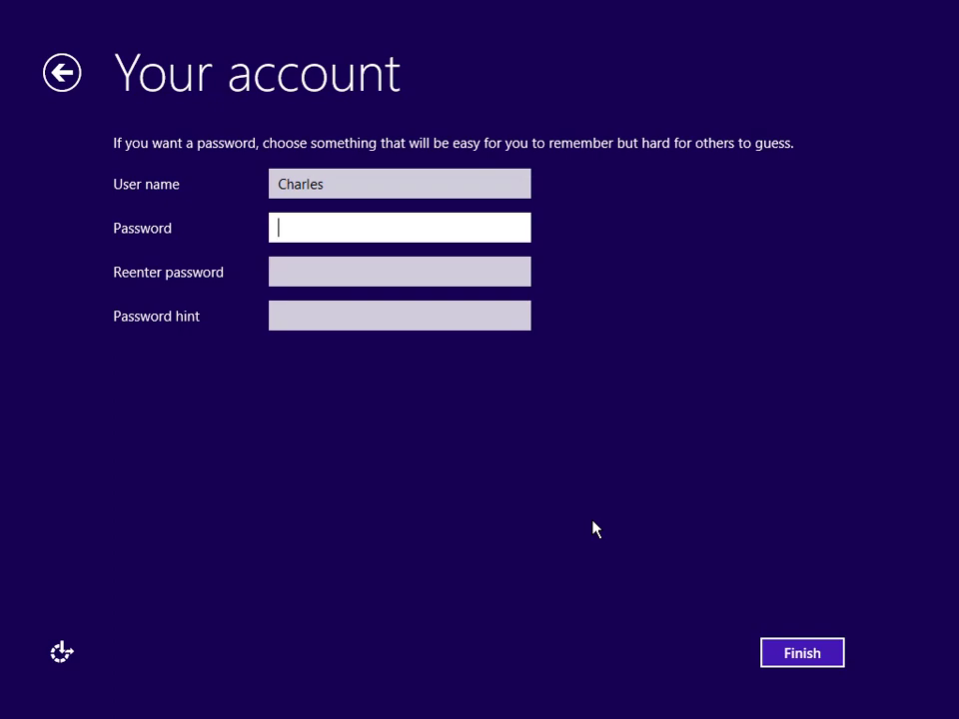
{"action": "key", "text": "Return"}
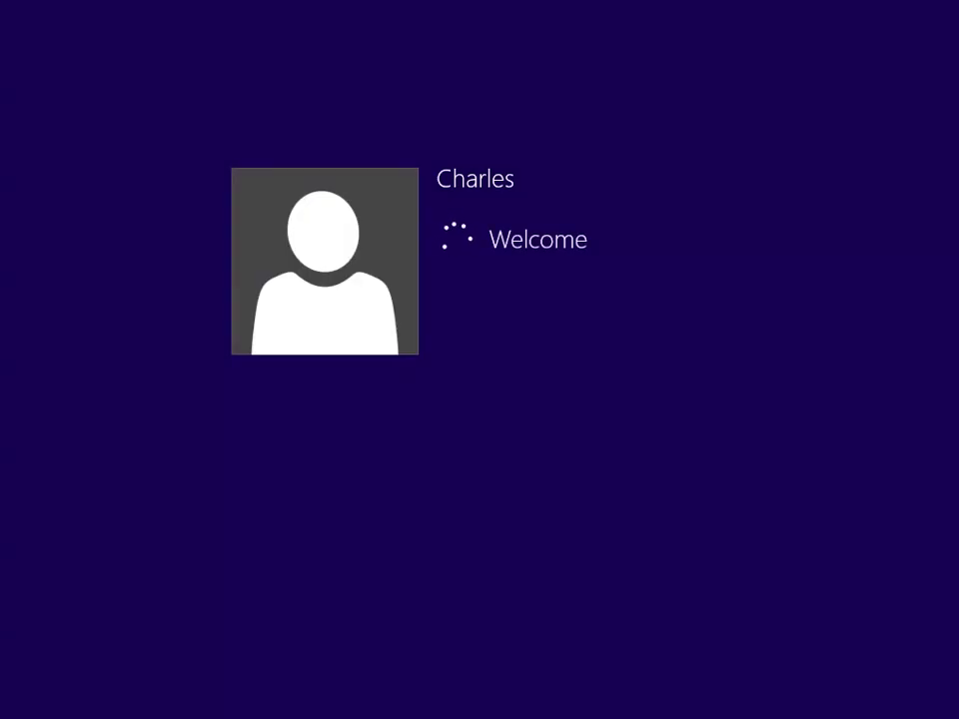
Sign out from the security screen during the first sign-in and sign back in to the same account
{"action": "key", "text": "ctrl+alt+Delete"}
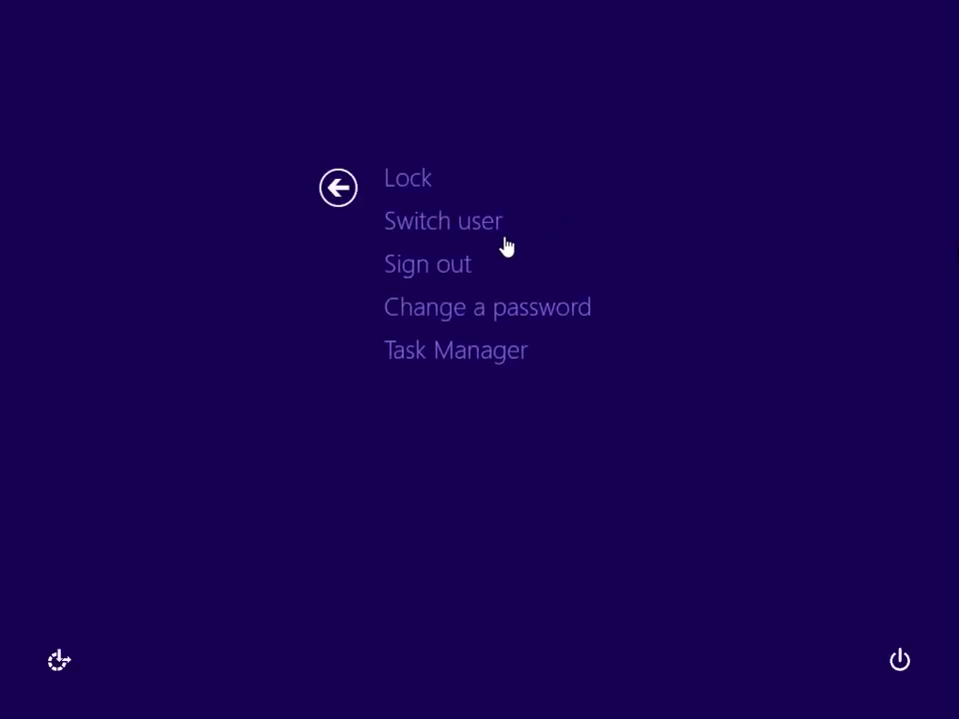
{"action": "left_click", "coordinate": [444, 262]}
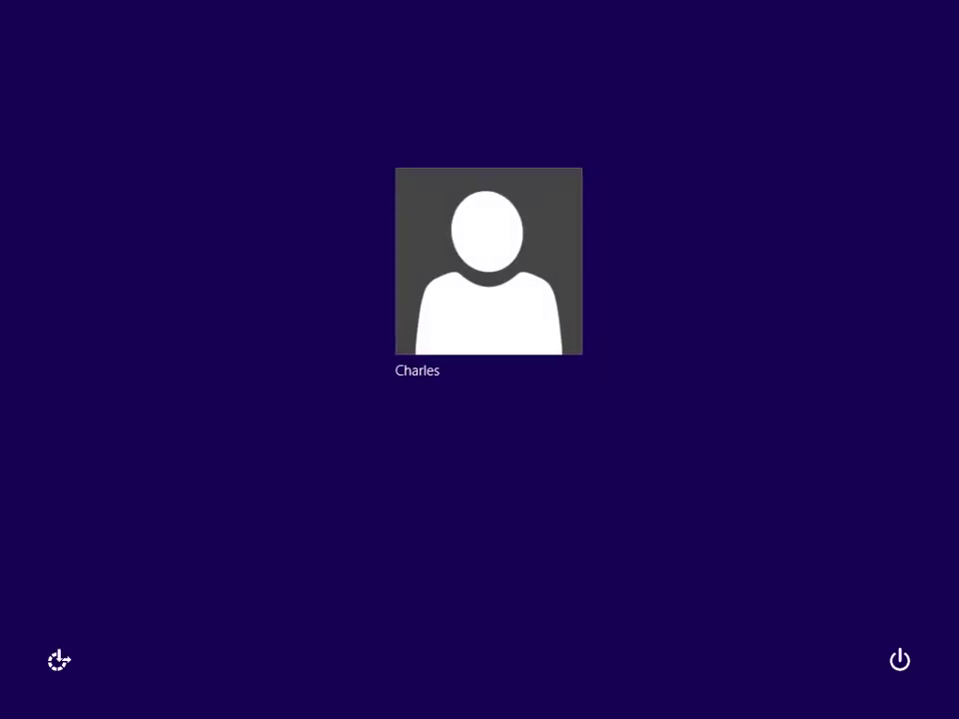
{"action": "key", "text": "Return"}
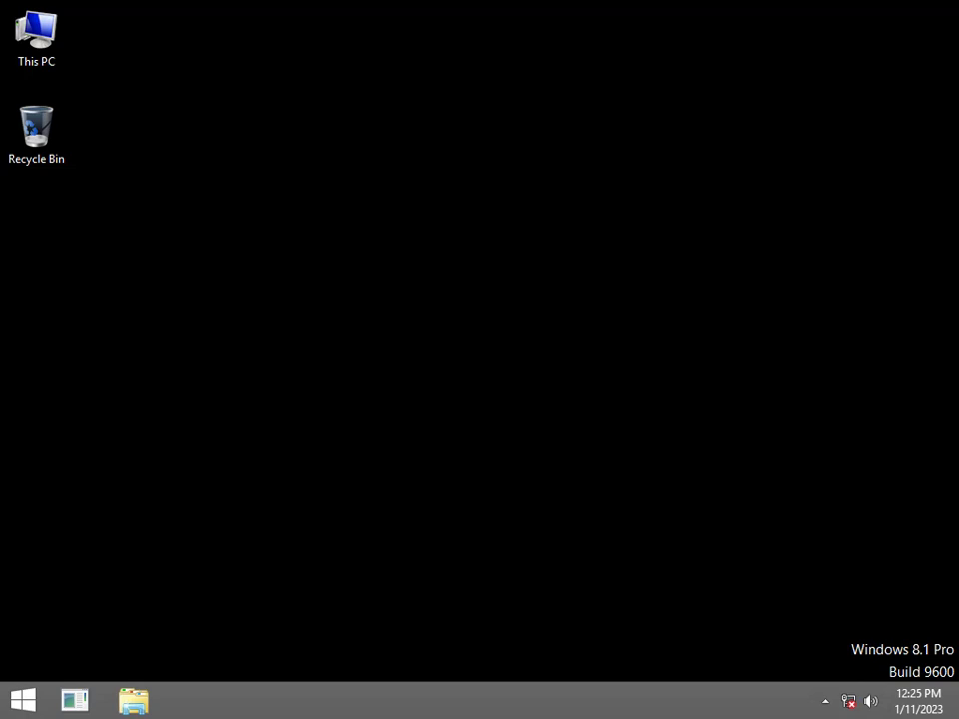
Examine the Windows folders inside Windows.old and Windows.old.000 on Local Disk (C:)
{"action": "left_click", "coordinate": [133, 680]}
{"action": "double_click", "coordinate": [431, 384]}
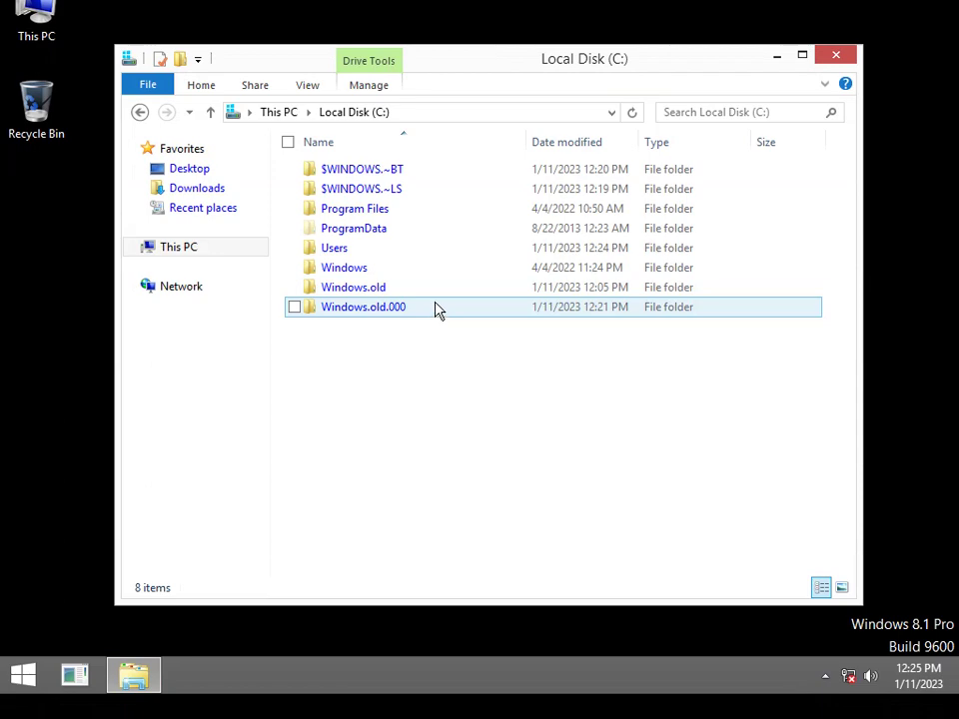
{"action": "double_click", "coordinate": [493, 290]}
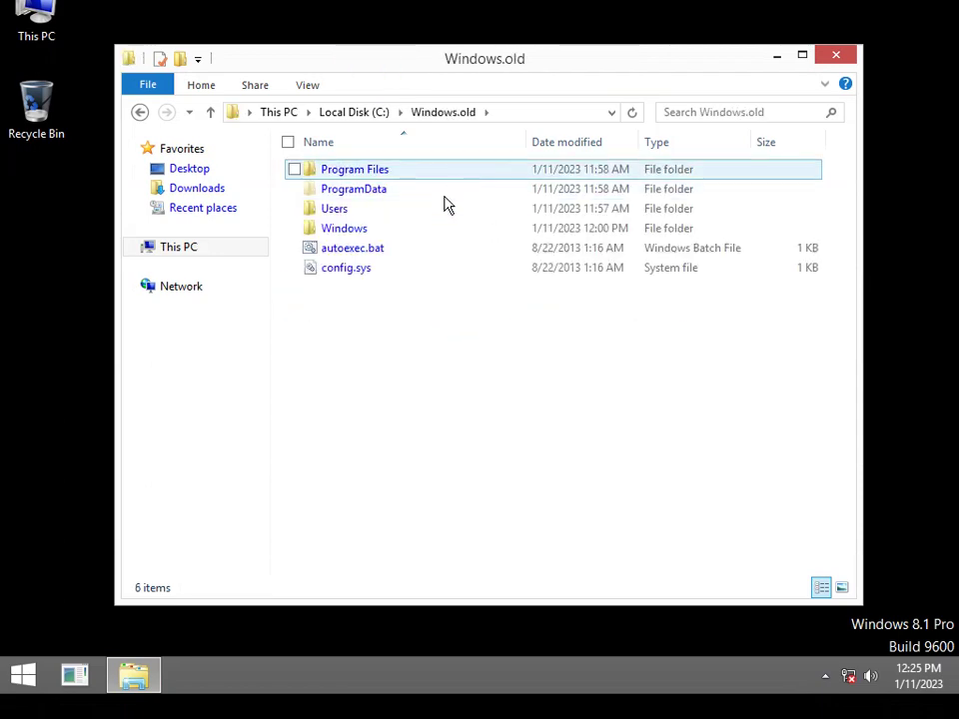
{"action": "double_click", "coordinate": [424, 236]}
{"action": "scroll", "coordinate": [428, 235], "scroll_direction": "down", "scroll_amount": 20}
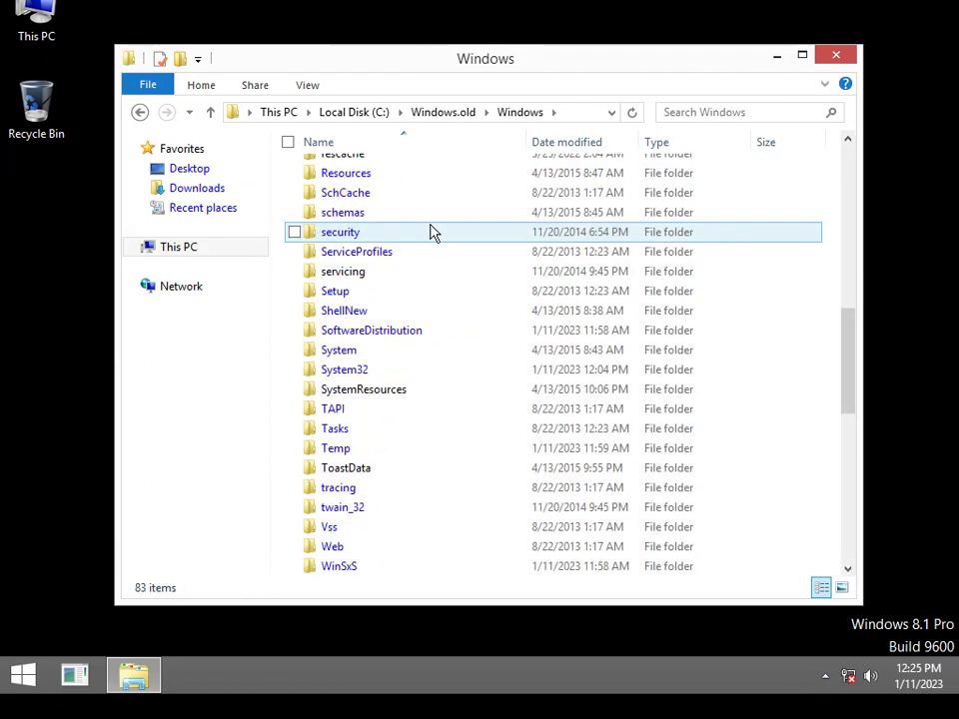
{"action": "left_click", "coordinate": [462, 116]}
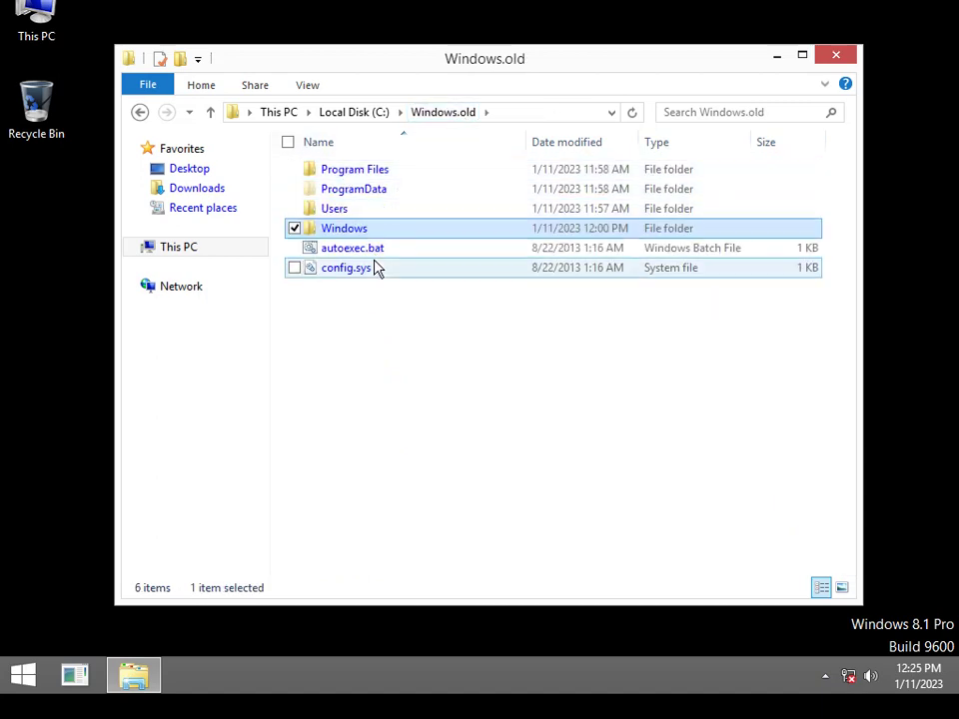
{"action": "left_click", "coordinate": [368, 114]}
{"action": "double_click", "coordinate": [443, 310]}
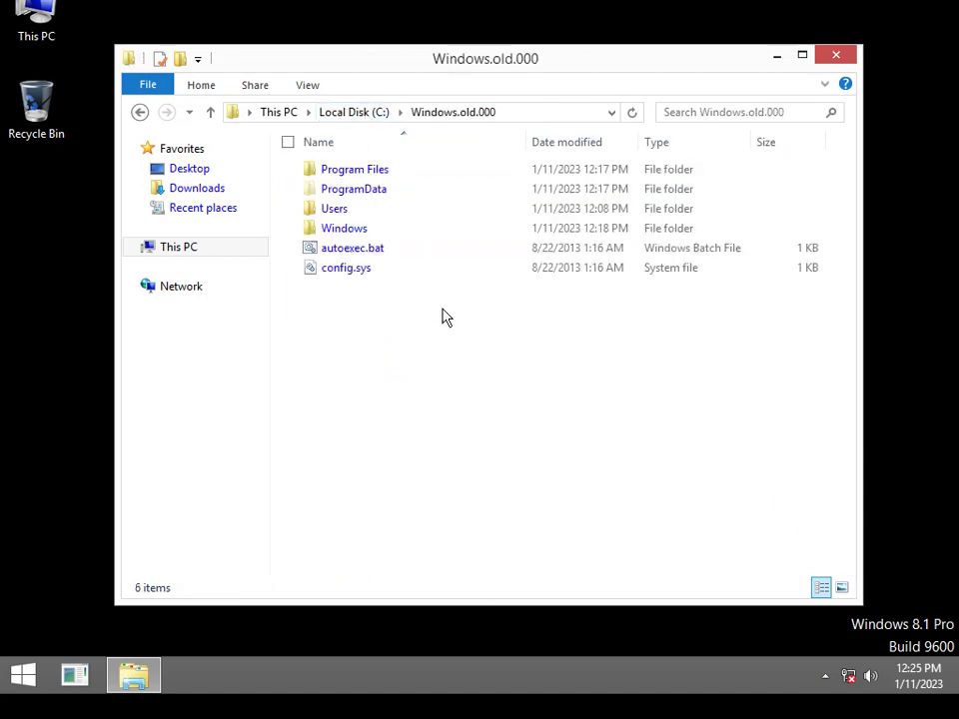
{"action": "double_click", "coordinate": [400, 229]}
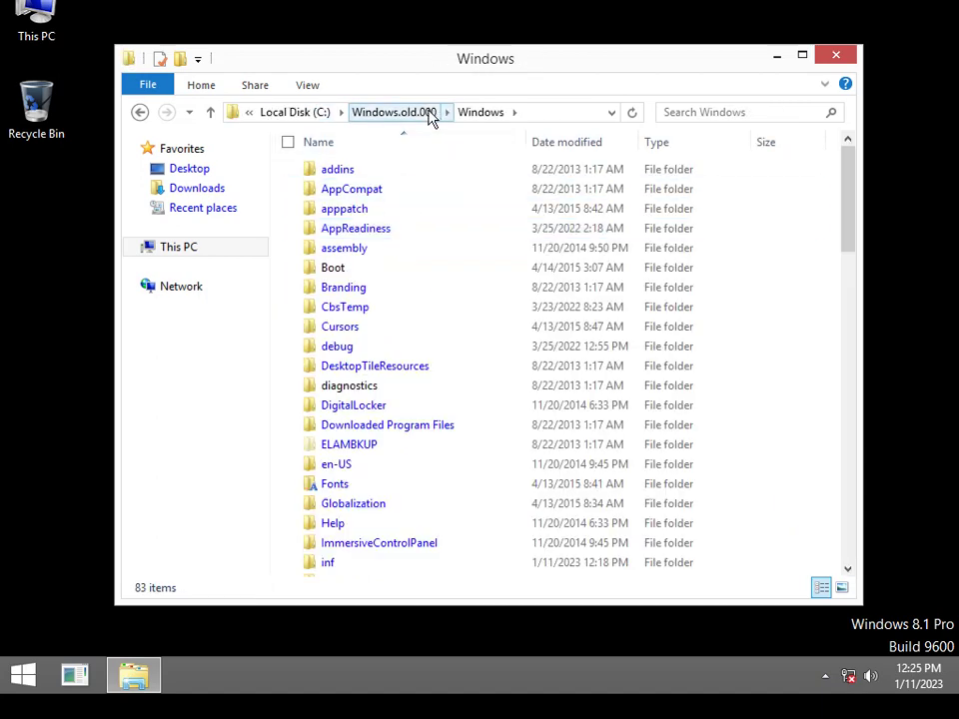
Copy the "Mini8.1 x86 Beta 3 & Knuckles" folder from the old user's desktop in Windows.old.000 to the current desktop
{"action": "left_click", "coordinate": [427, 113]}
{"action": "double_click", "coordinate": [364, 209]}
{"action": "double_click", "coordinate": [372, 176]}
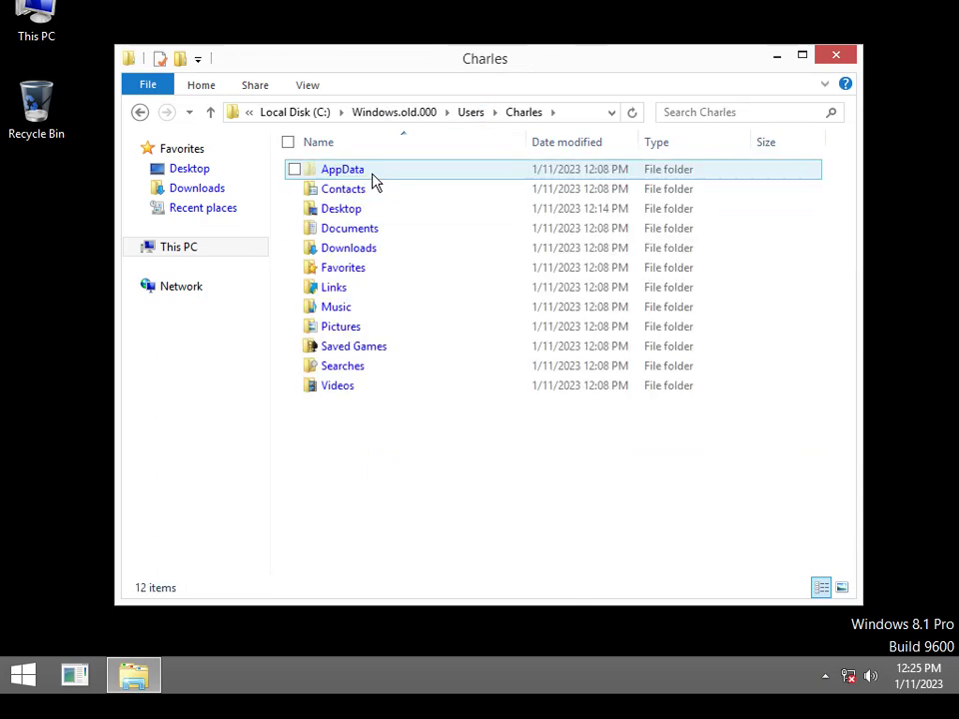
{"action": "double_click", "coordinate": [390, 212]}
{"action": "left_click", "coordinate": [449, 178]}
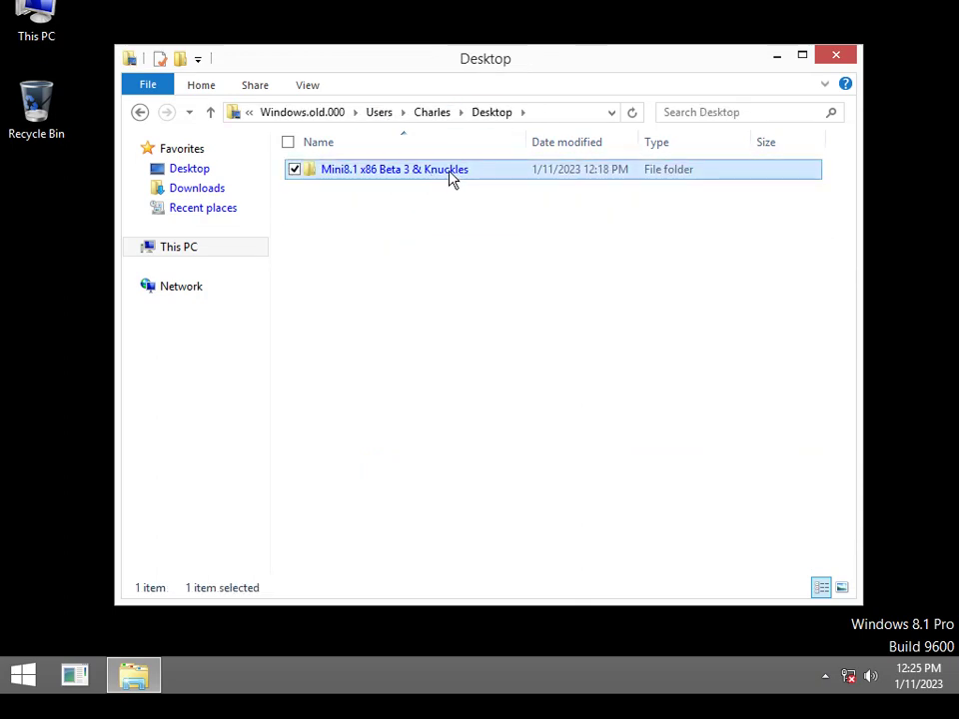
{"action": "left_click_drag", "start_coordinate": [439, 180], "coordinate": [40, 209]}
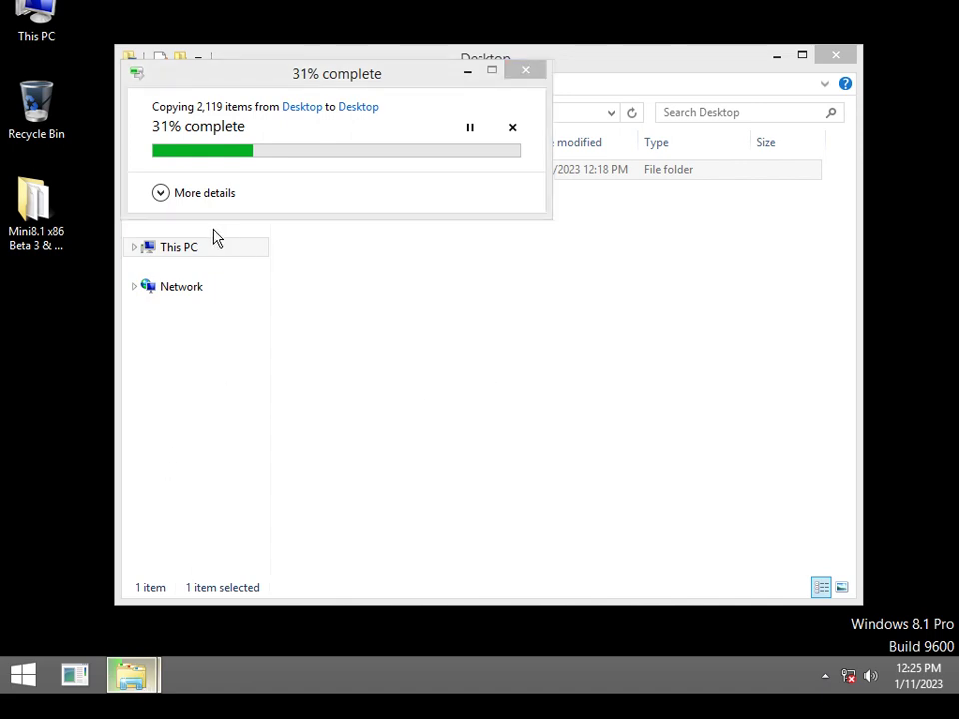
Cancel the running folder copy and permanently delete the partial "Mini8.1 x86 Beta 3 & Knuckles" folder from the desktop
{"action": "left_click_drag", "start_coordinate": [605, 65], "coordinate": [716, 85]}
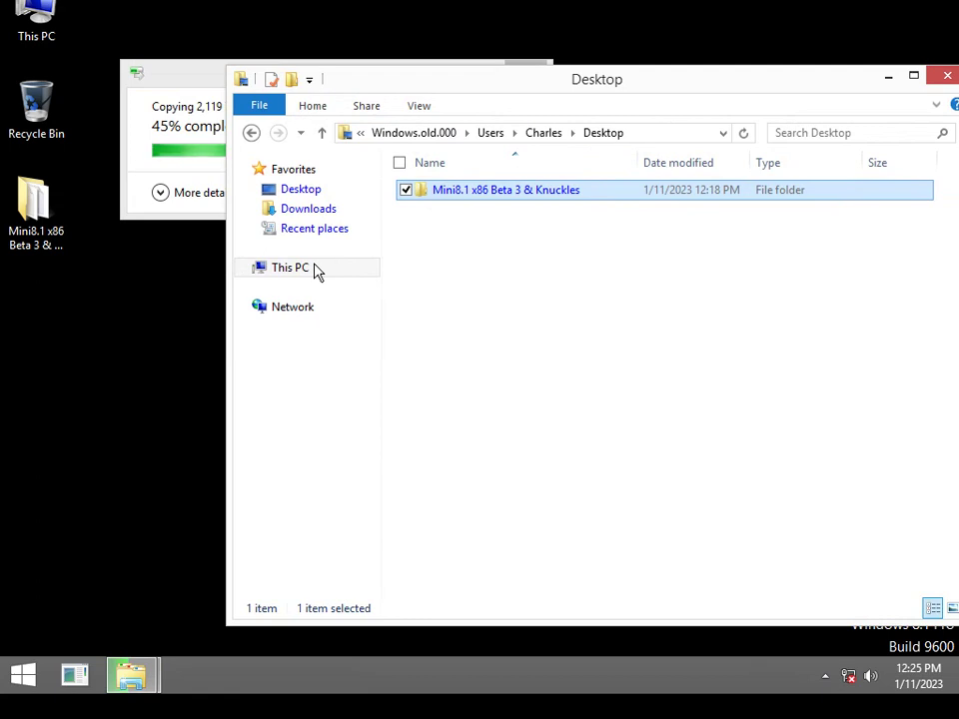
{"action": "left_click", "coordinate": [276, 284]}
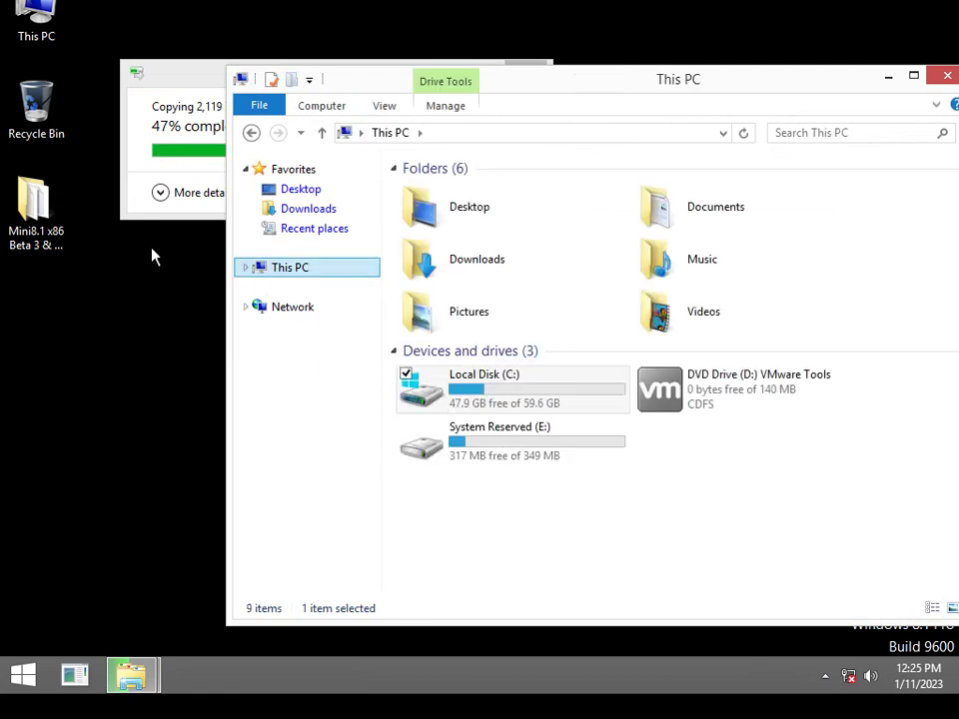
{"action": "left_click", "coordinate": [208, 150]}
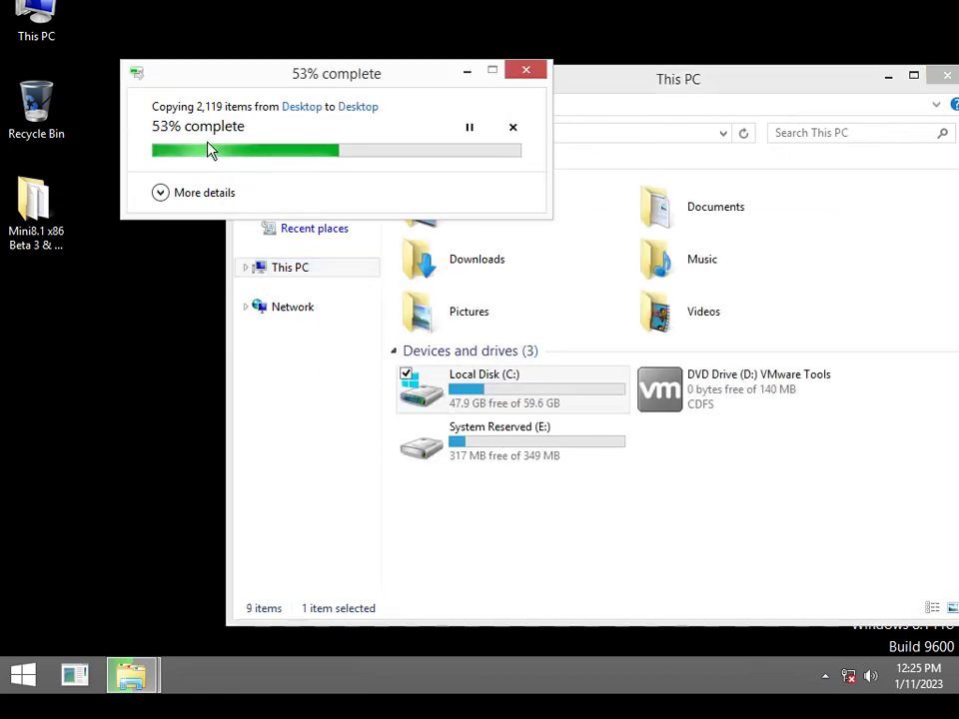
{"action": "left_click", "coordinate": [512, 131]}
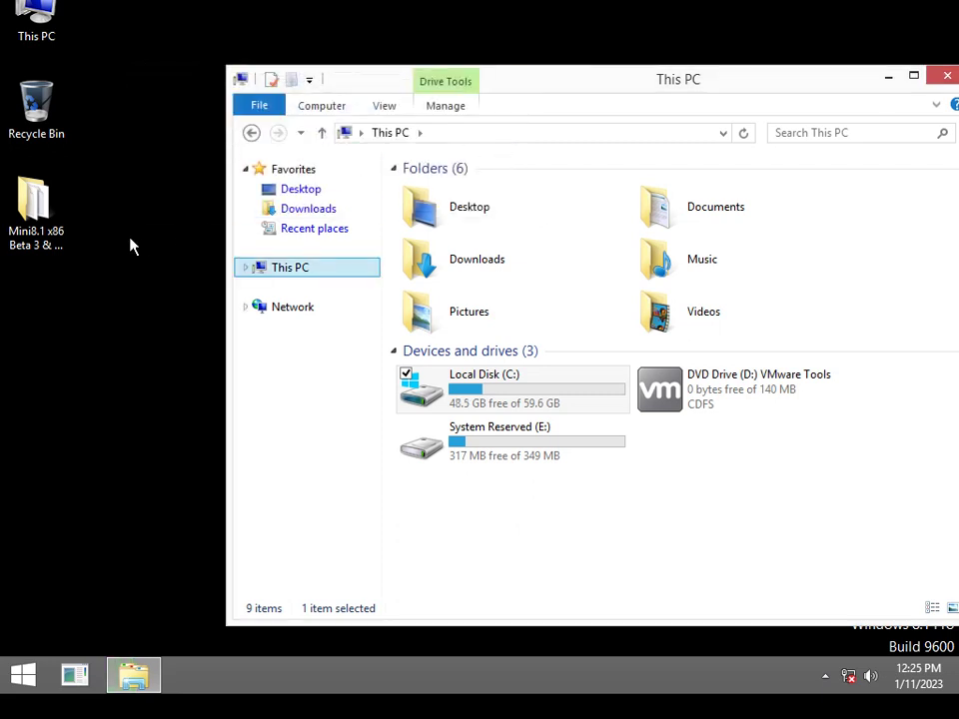
{"action": "left_click", "coordinate": [50, 236]}
{"action": "key", "text": "shift+Delete"}
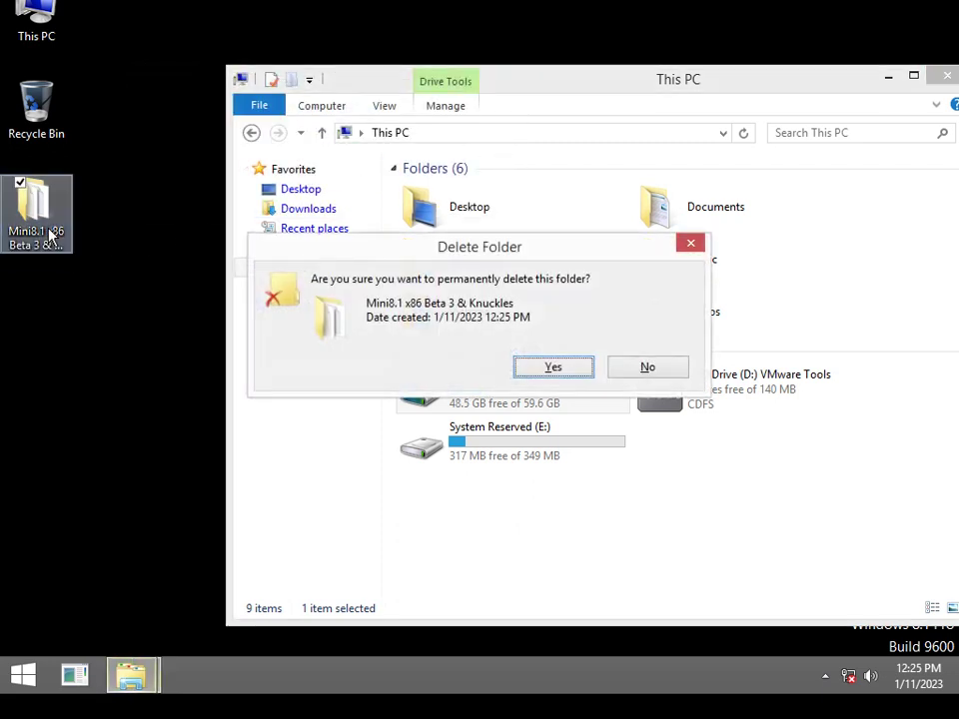
{"action": "key", "text": "Return"}
Launch the VMware Tools installer from DVD Drive (D:) and allow it to make changes
{"action": "left_click", "coordinate": [774, 414]}
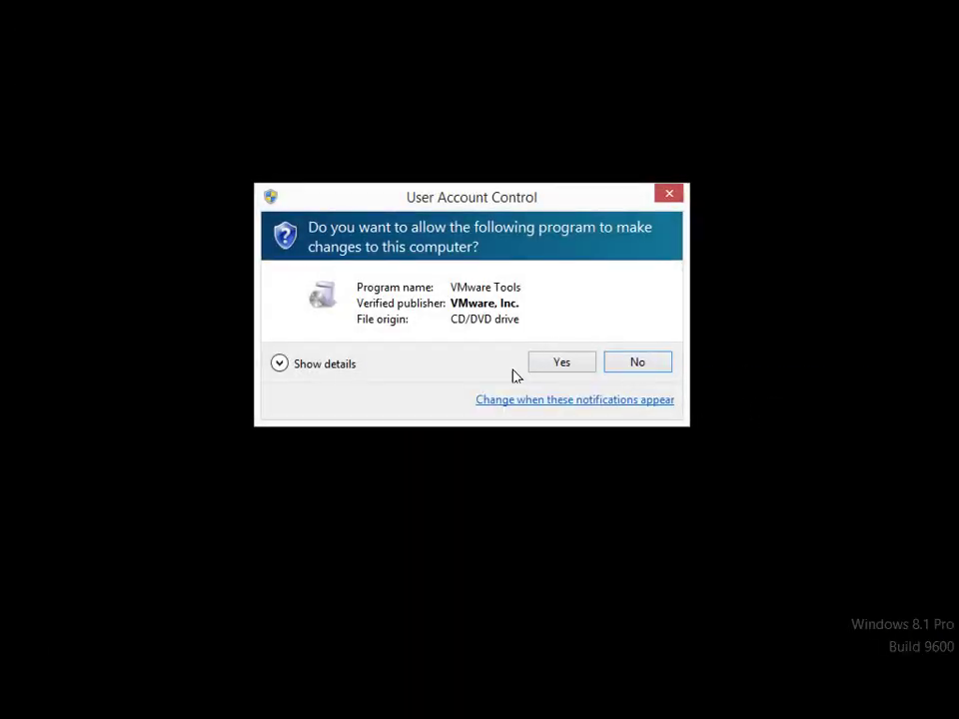
{"action": "left_click", "coordinate": [560, 364]}
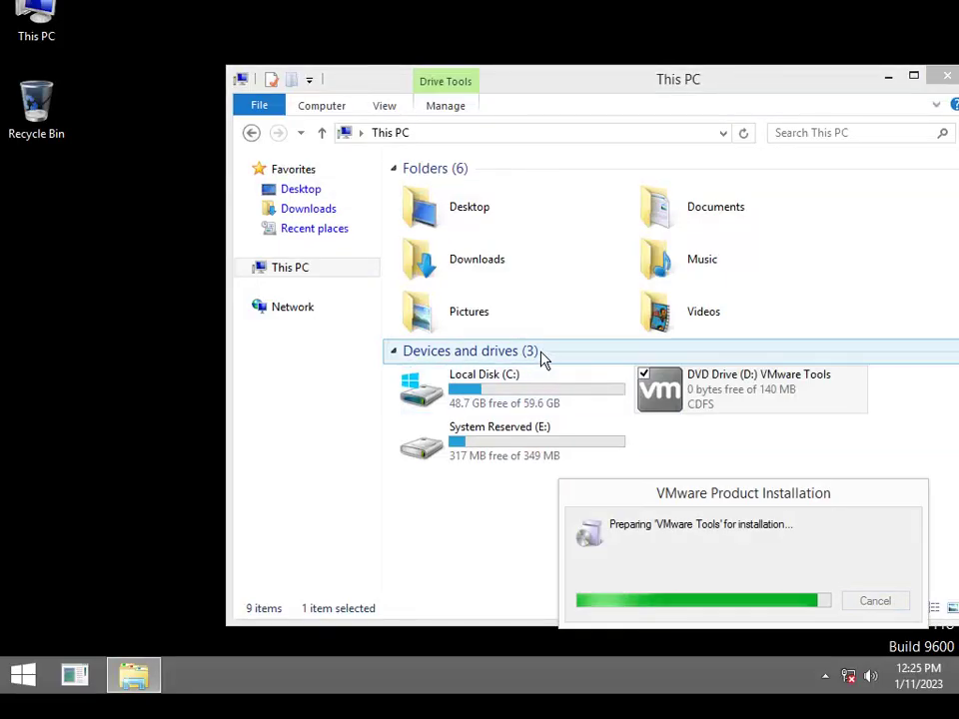
Try to open Internet Explorer and decline deleting its shortcut
{"action": "left_click", "coordinate": [42, 685]}
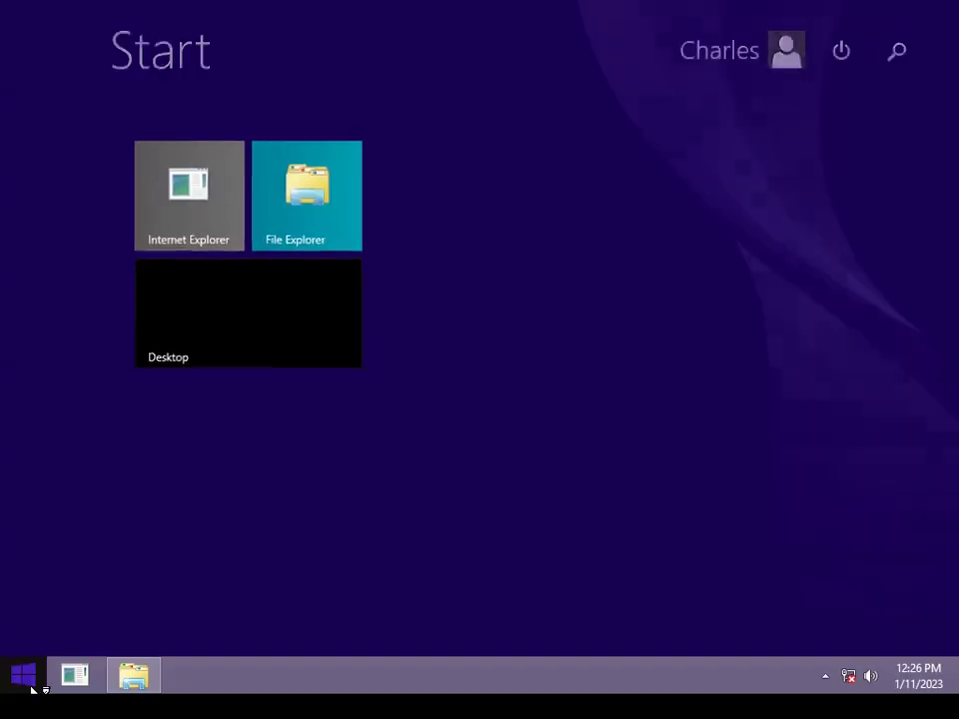
{"action": "left_click", "coordinate": [70, 681]}
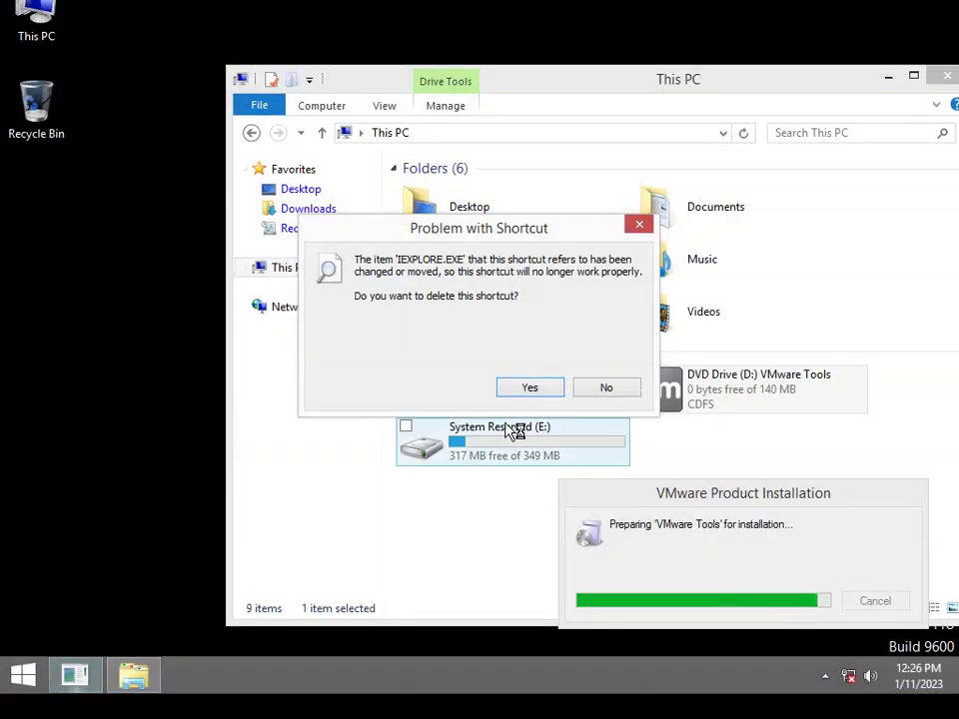
{"action": "left_click", "coordinate": [620, 387]}
Look through the full list of installed apps, open Notepad, view its About information, and close it
{"action": "left_click", "coordinate": [28, 676]}
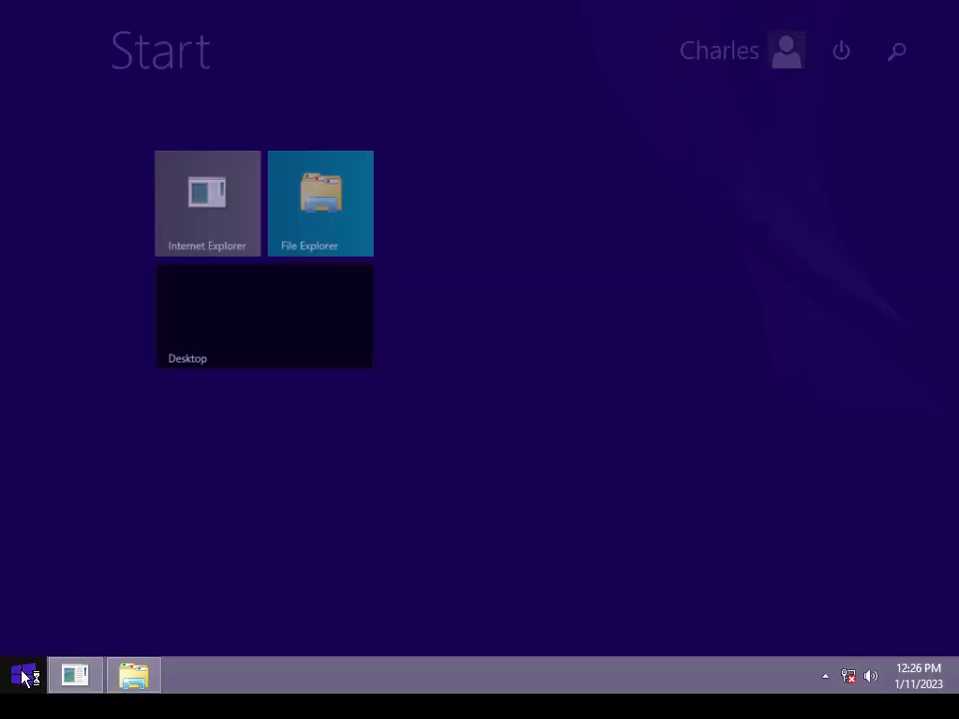
{"action": "left_click", "coordinate": [126, 646]}
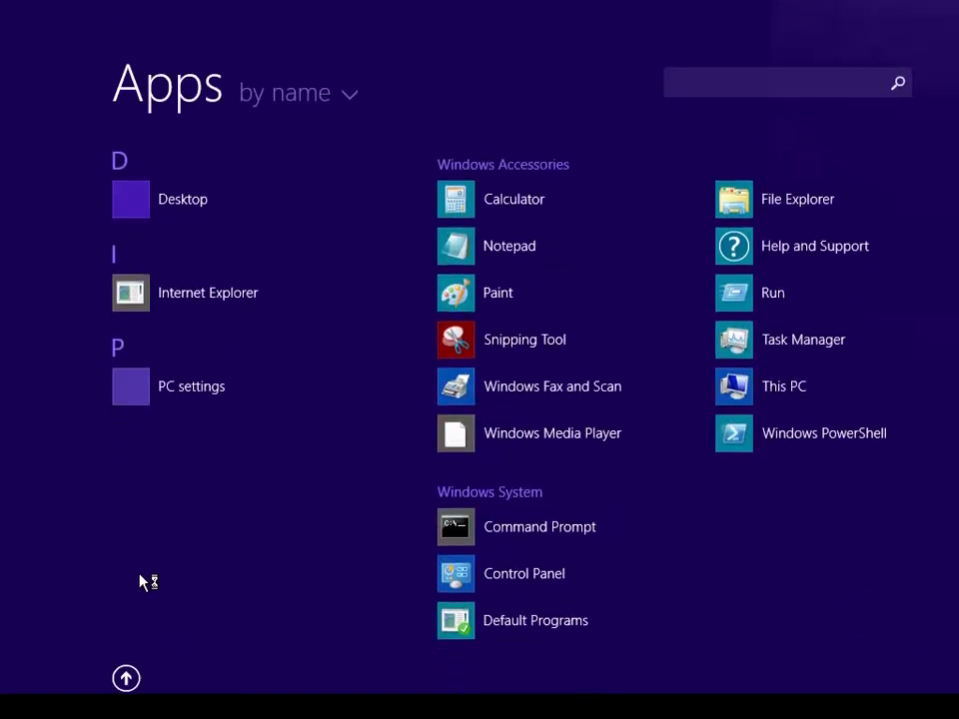
{"action": "scroll", "coordinate": [300, 493], "scroll_direction": "down", "scroll_amount": 2}
{"action": "scroll", "coordinate": [306, 490], "scroll_direction": "up", "scroll_amount": 2}
{"action": "scroll", "coordinate": [335, 467], "scroll_direction": "down", "scroll_amount": 2}
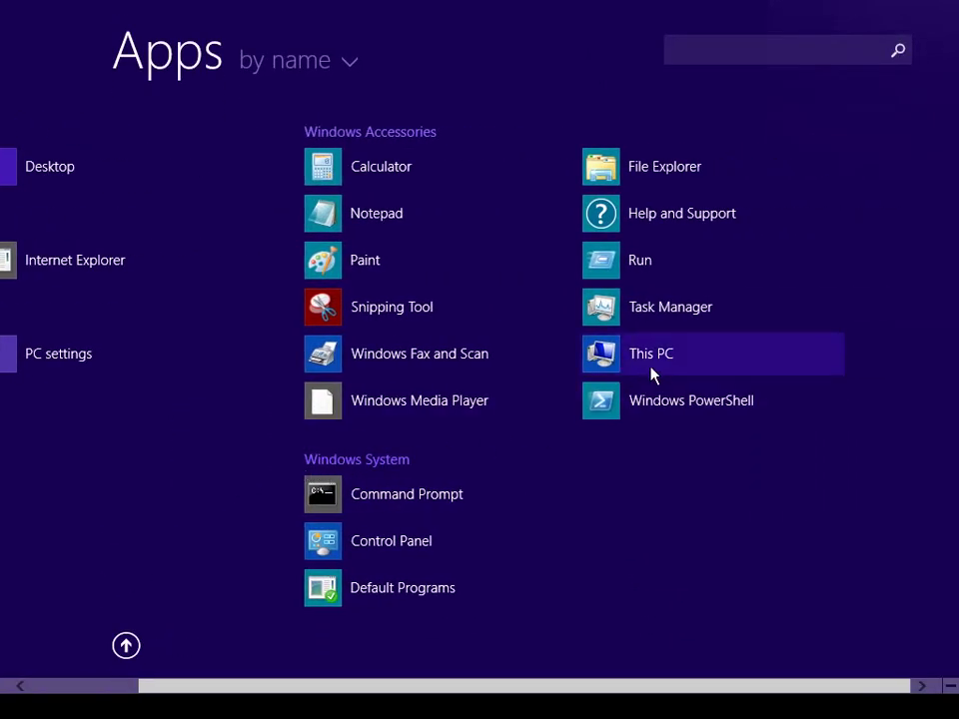
{"action": "left_click", "coordinate": [479, 226]}
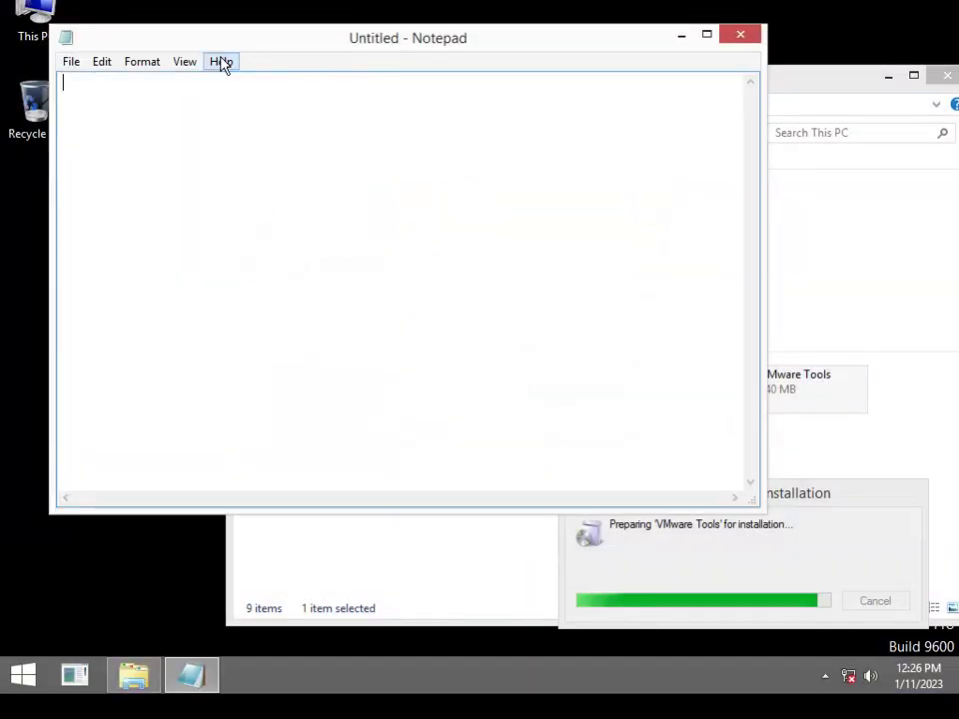
{"action": "left_click", "coordinate": [222, 63]}
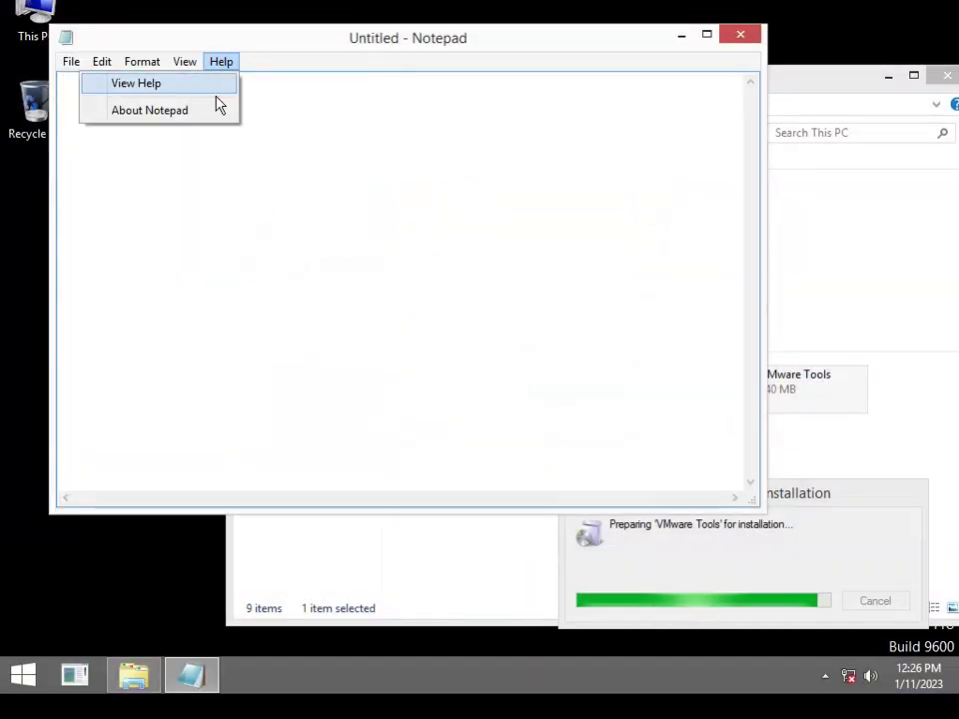
{"action": "left_click", "coordinate": [216, 107]}
{"action": "left_click", "coordinate": [480, 464]}
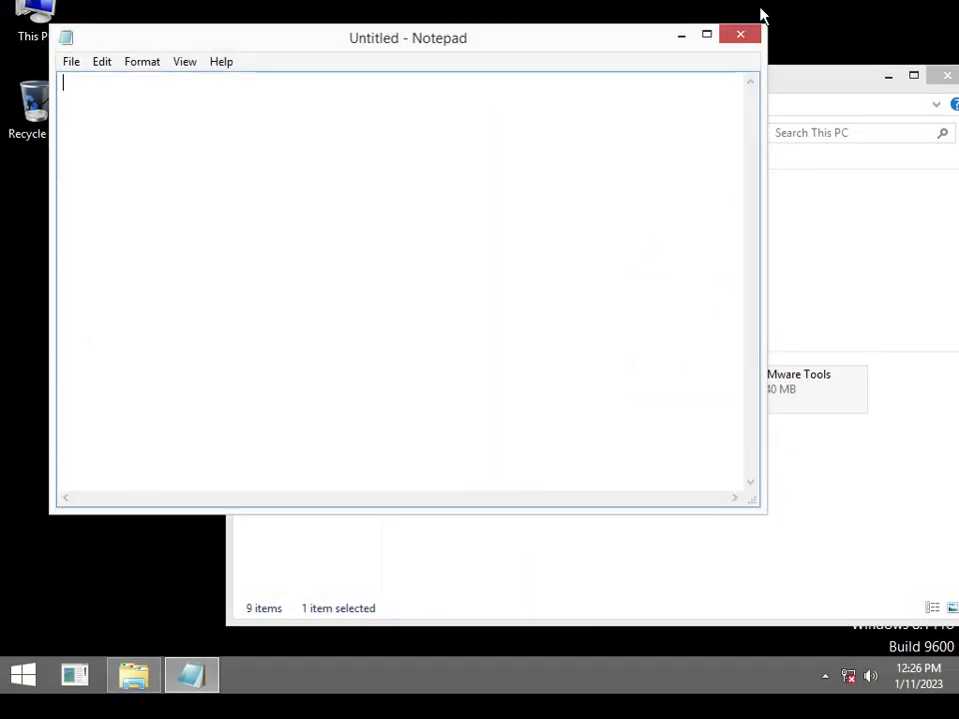
{"action": "left_click", "coordinate": [744, 36]}
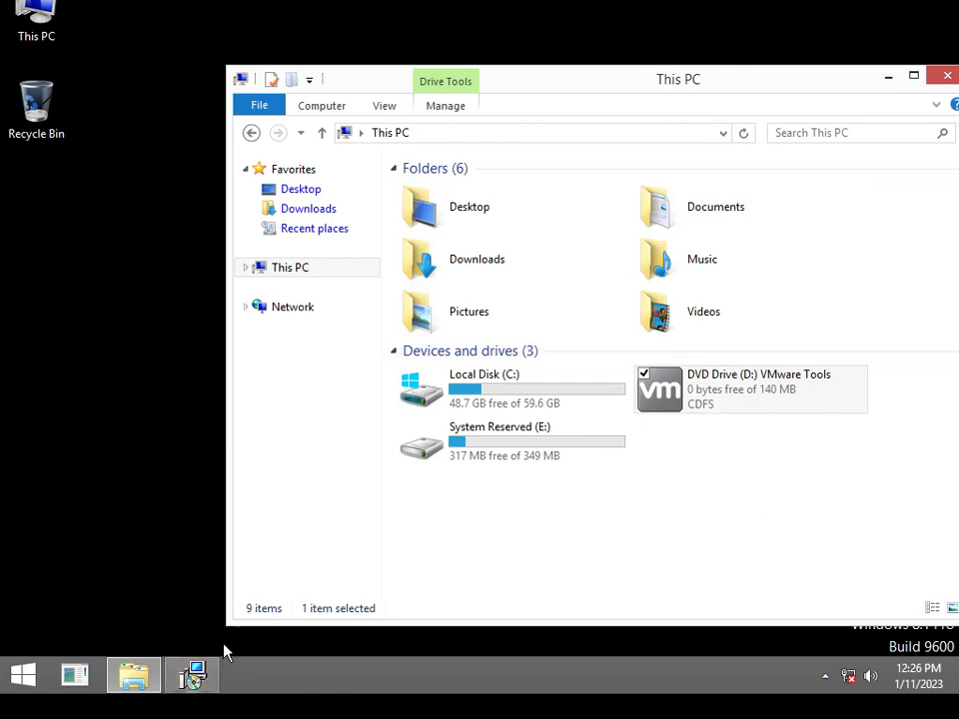
Install VMware Tools with the Typical setup type, restart the system, and boot the first Windows 8.1 entry
{"action": "left_click", "coordinate": [219, 677]}
{"action": "left_click", "coordinate": [574, 473]}
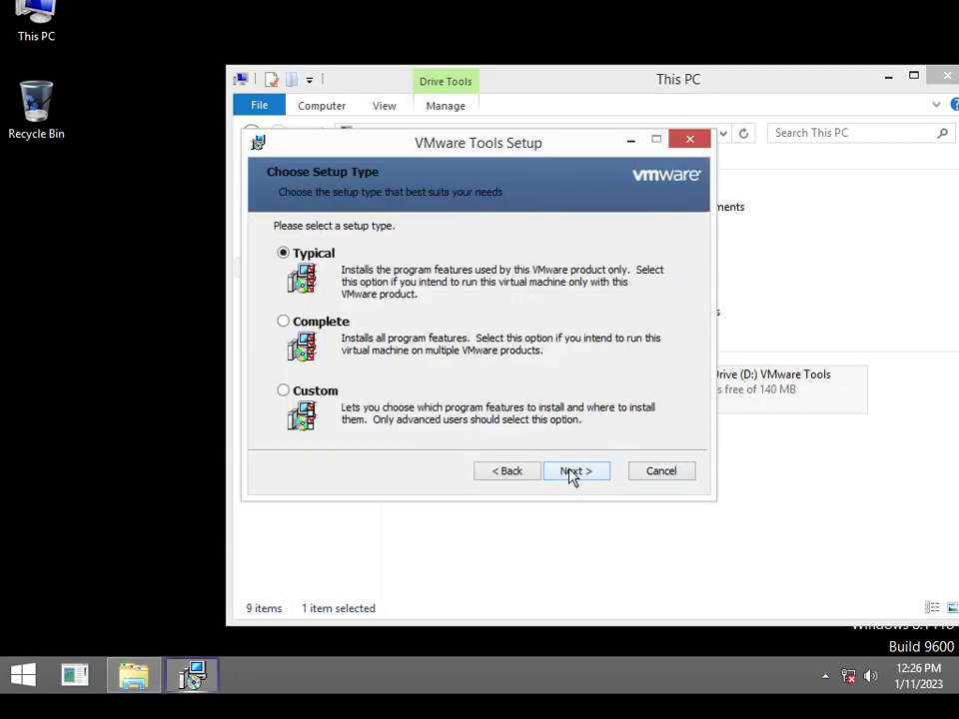
{"action": "left_click", "coordinate": [571, 475]}
{"action": "left_click", "coordinate": [572, 475]}
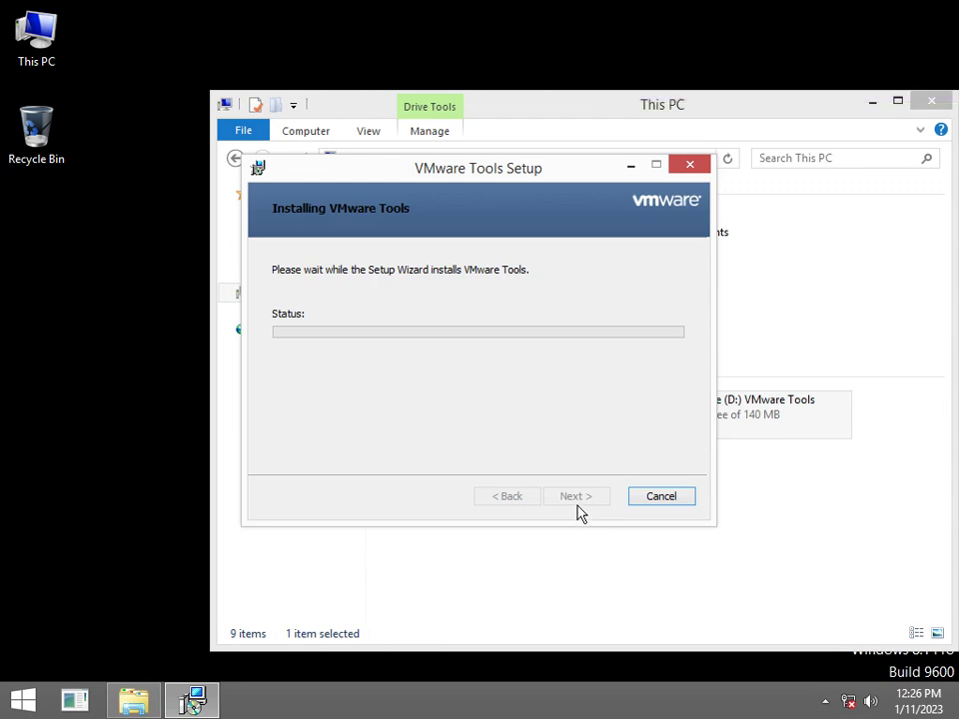
{"action": "left_click", "coordinate": [574, 504]}
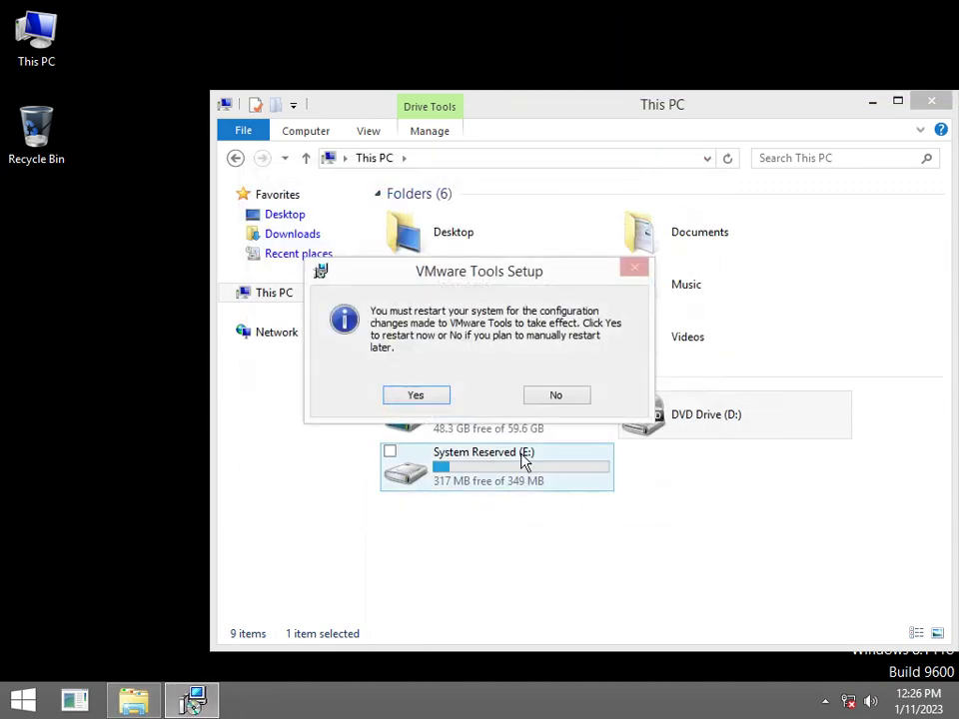
{"action": "left_click", "coordinate": [388, 398]}
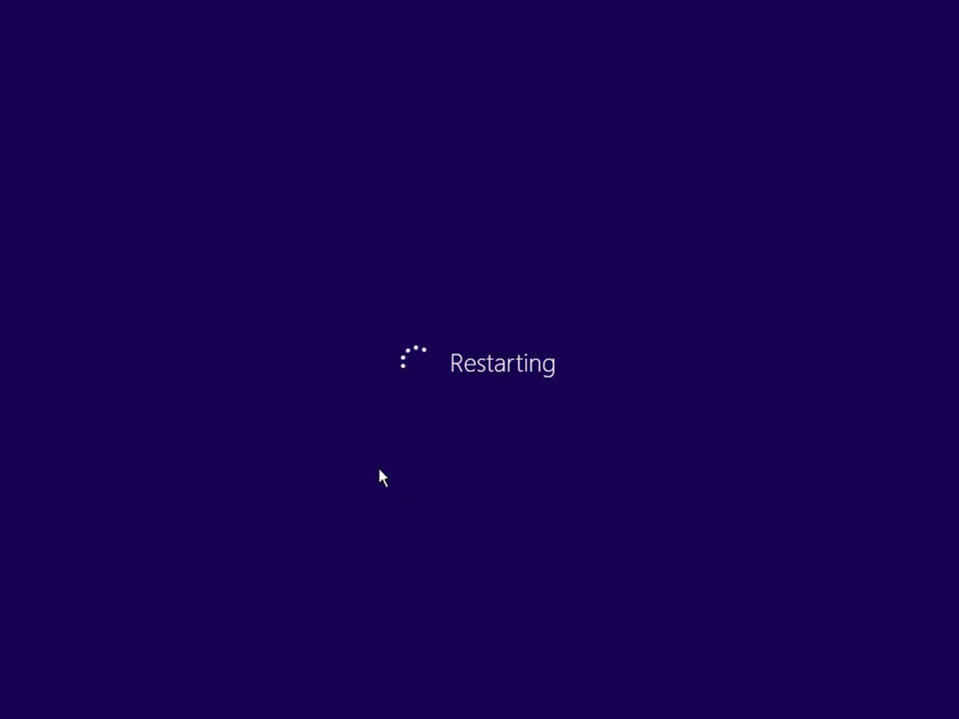
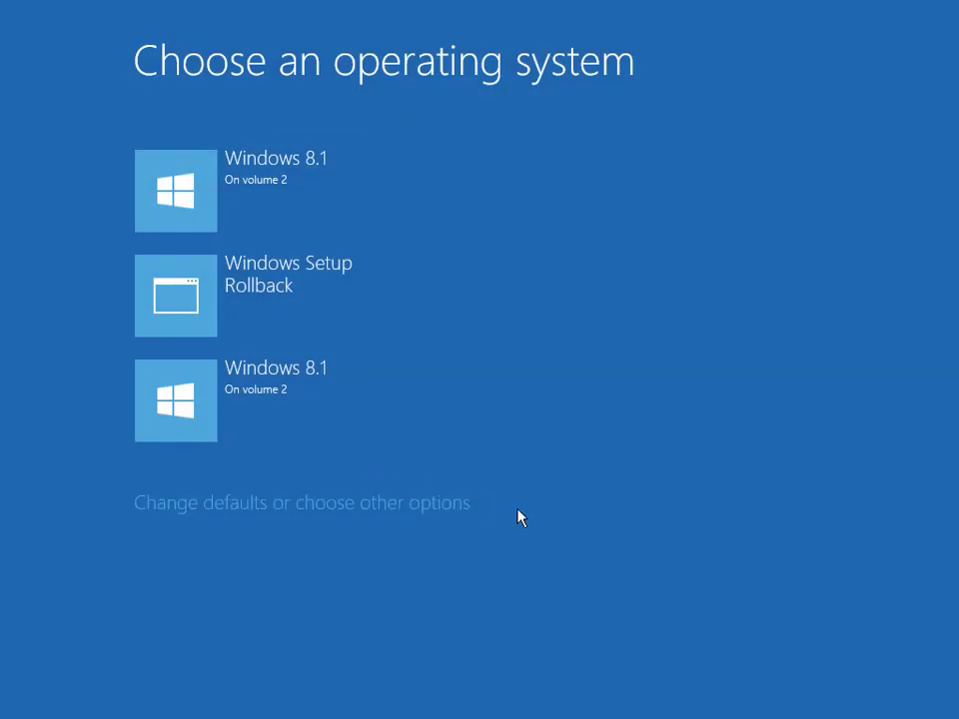
{"action": "left_click", "coordinate": [239, 186]}
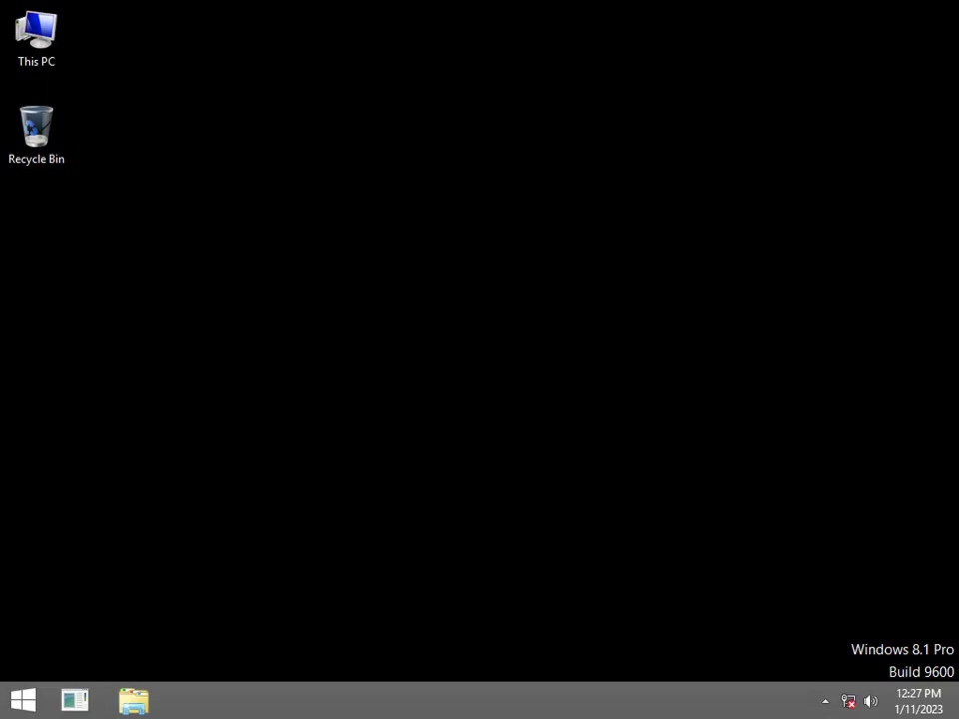
Open Command Prompt as administrator from the full list of installed apps
{"action": "left_click", "coordinate": [12, 703]}
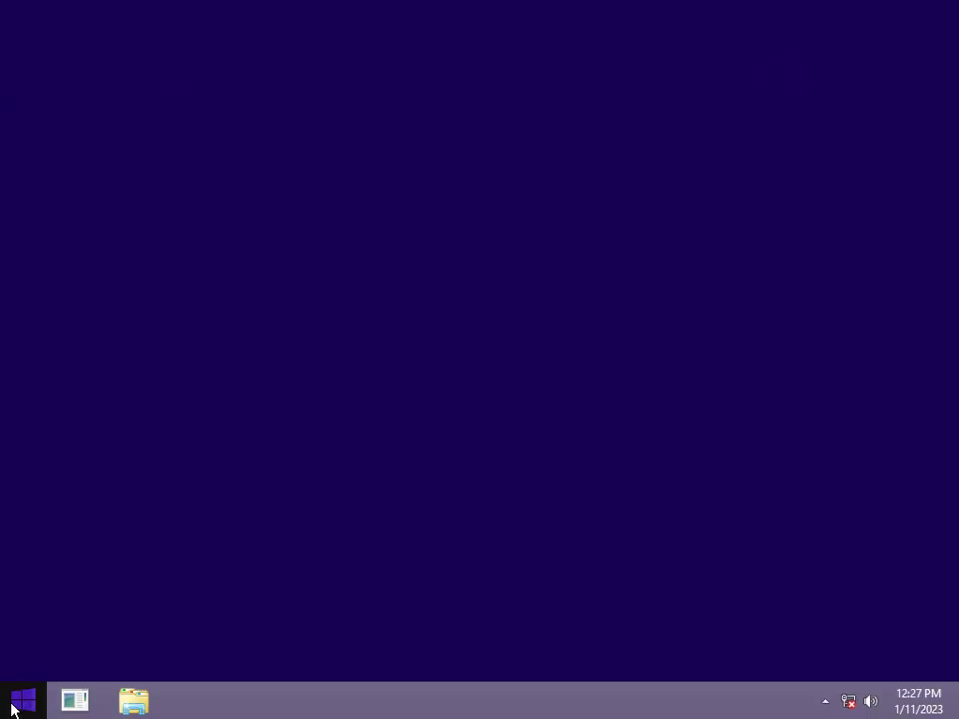
{"action": "left_click", "coordinate": [13, 708]}
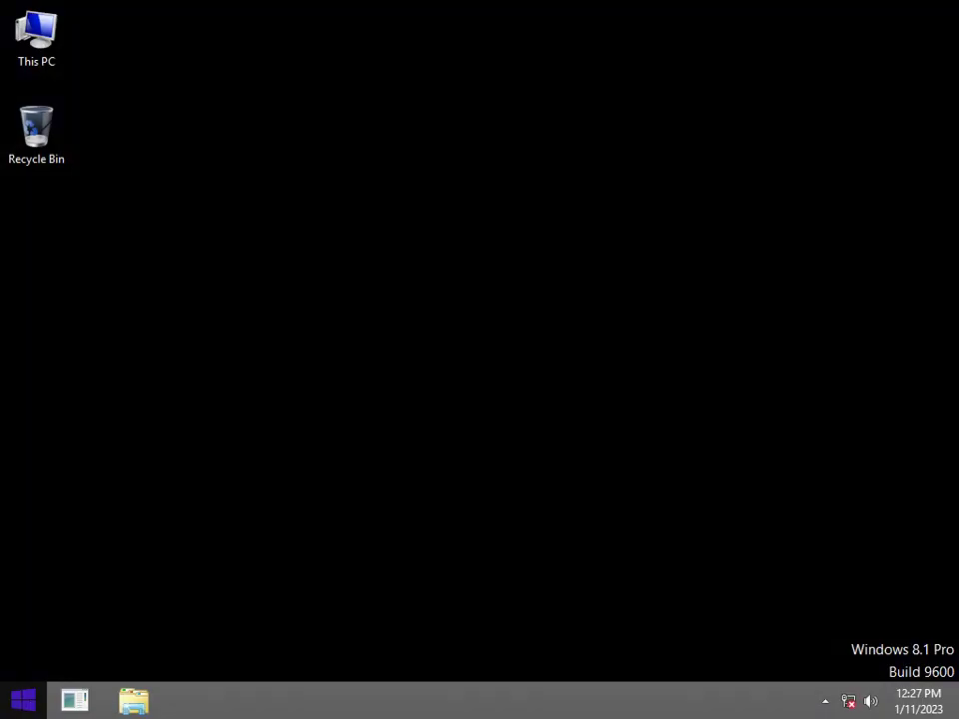
{"action": "left_click", "coordinate": [15, 700]}
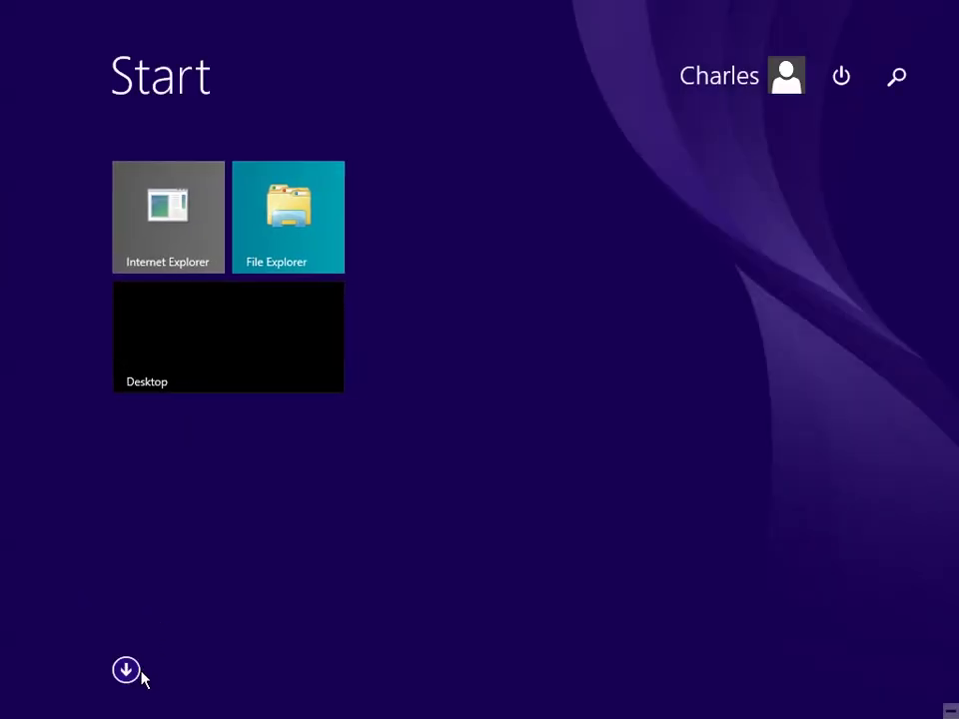
{"action": "left_click", "coordinate": [128, 672]}
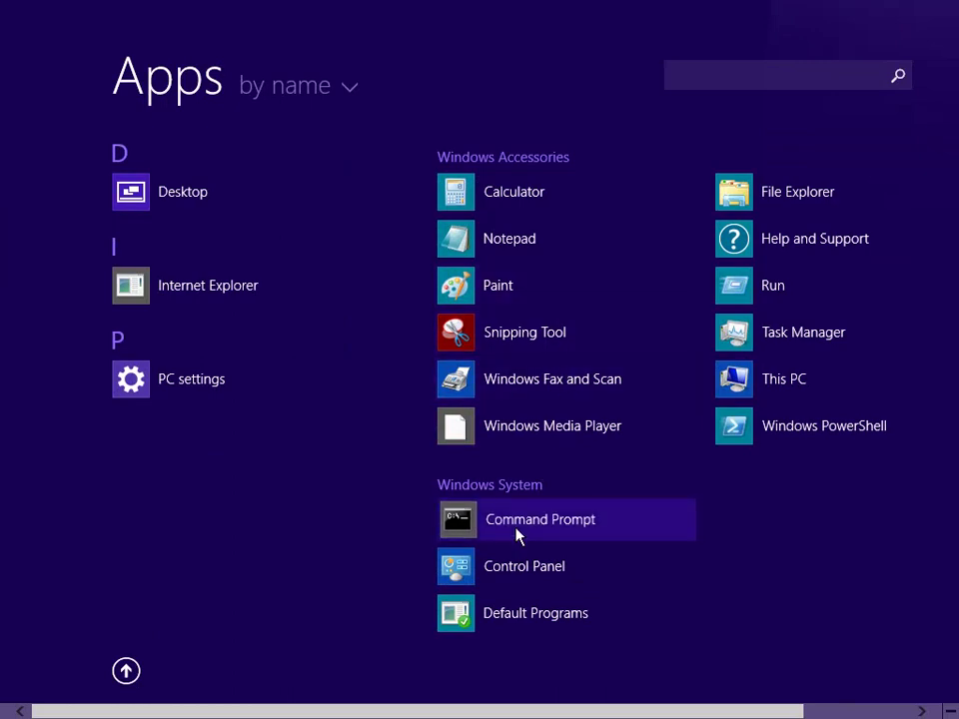
{"action": "right_click", "coordinate": [518, 537]}
{"action": "left_click", "coordinate": [587, 604]}
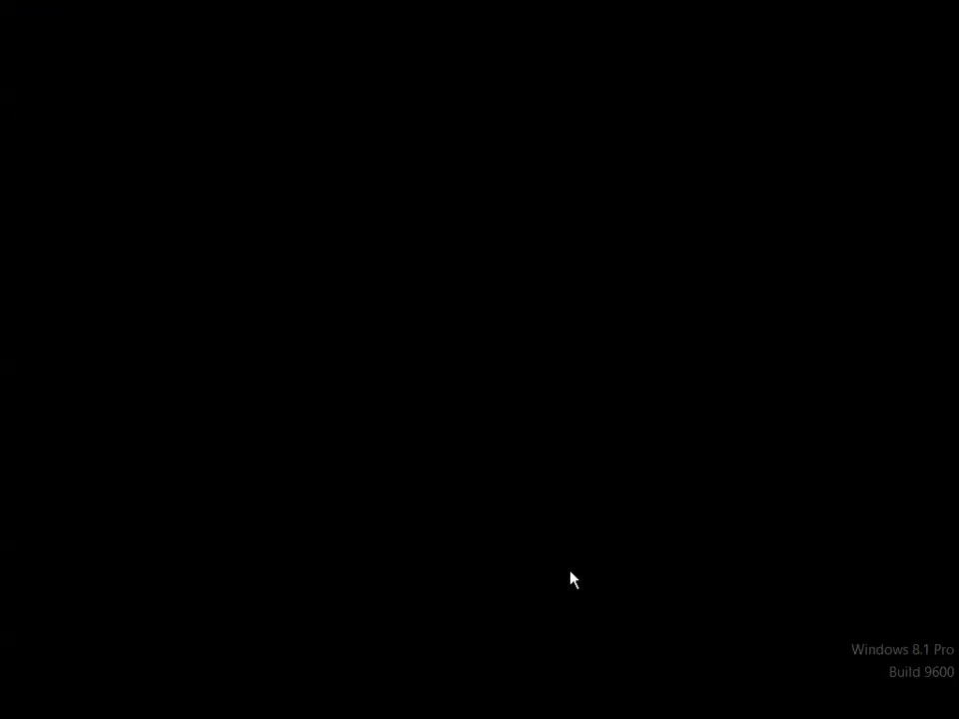
{"action": "left_click", "coordinate": [565, 380]}
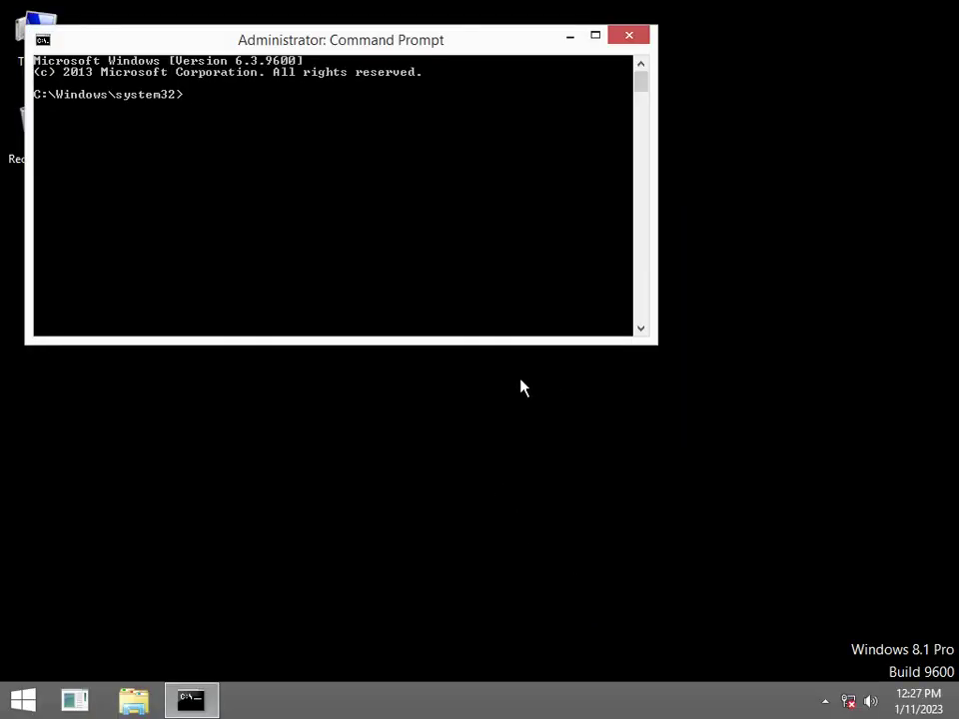
List the boot configuration with bcdedit and review the boot manager, loader and setup entries
{"action": "type", "text": "bcdedit"}
{"action": "key", "text": "Return"}
{"action": "scroll", "coordinate": [250, 195], "scroll_direction": "up", "scroll_amount": 15}
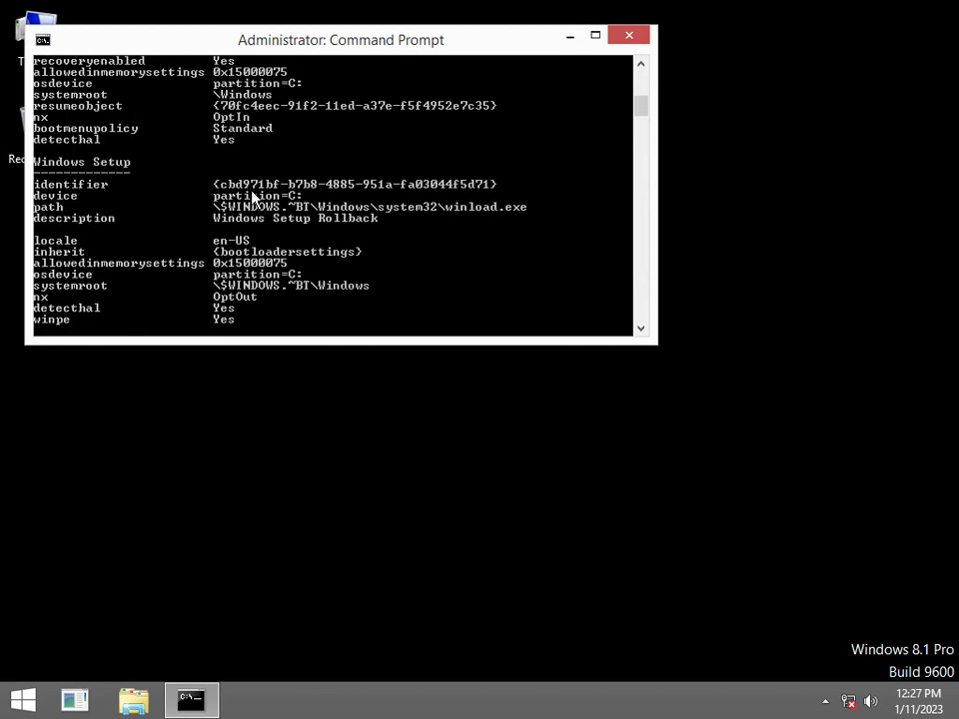
{"action": "scroll", "coordinate": [256, 197], "scroll_direction": "up", "scroll_amount": 1}
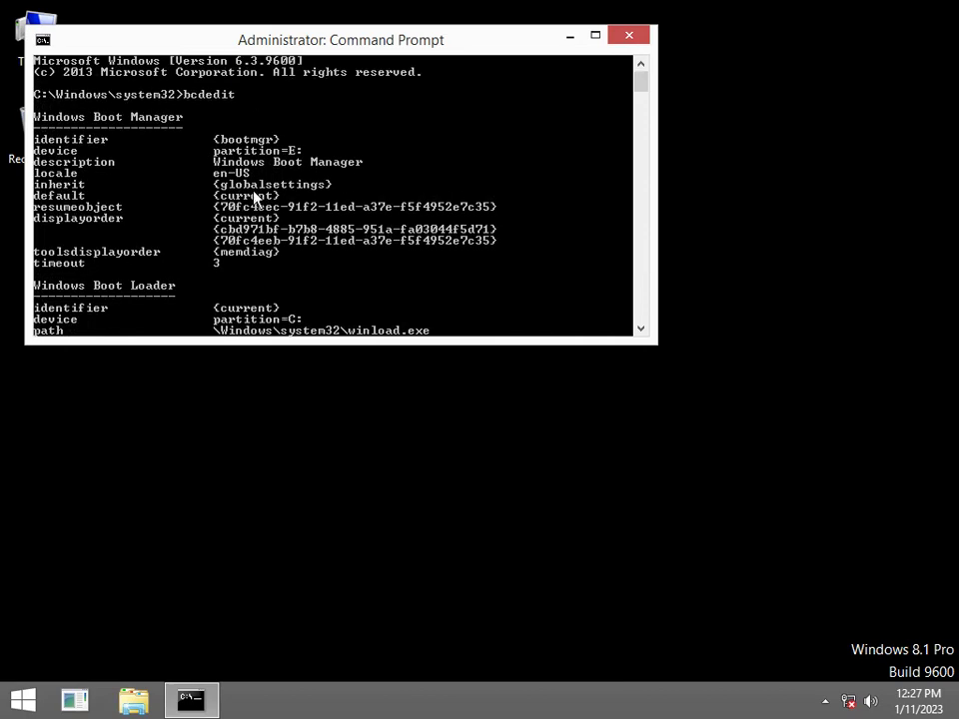
{"action": "scroll", "coordinate": [257, 197], "scroll_direction": "down", "scroll_amount": 10}
{"action": "scroll", "coordinate": [257, 196], "scroll_direction": "down", "scroll_amount": 1}
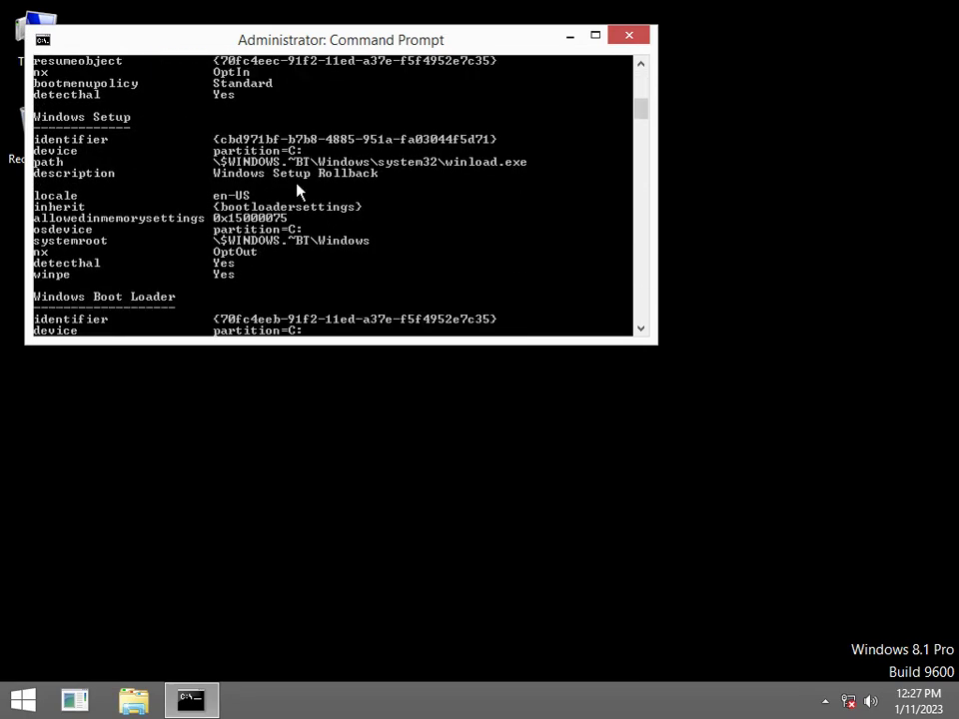
Postpone the VMware Tools log-off and remove the Windows Setup Rollback entry with bcdedit -delete and its copied identifier
{"action": "right_click", "coordinate": [465, 148]}
{"action": "left_click", "coordinate": [463, 161]}
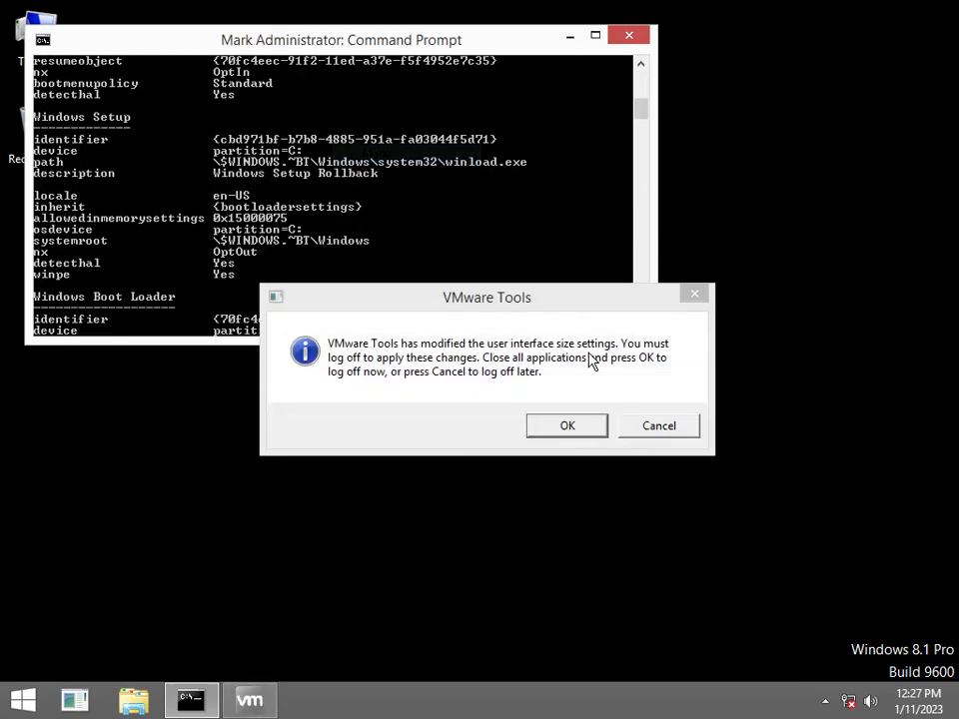
{"action": "left_click", "coordinate": [644, 428]}
{"action": "left_click_drag", "start_coordinate": [498, 139], "coordinate": [225, 146]}
{"action": "key", "text": "super+c"}
{"action": "key", "text": "Return"}
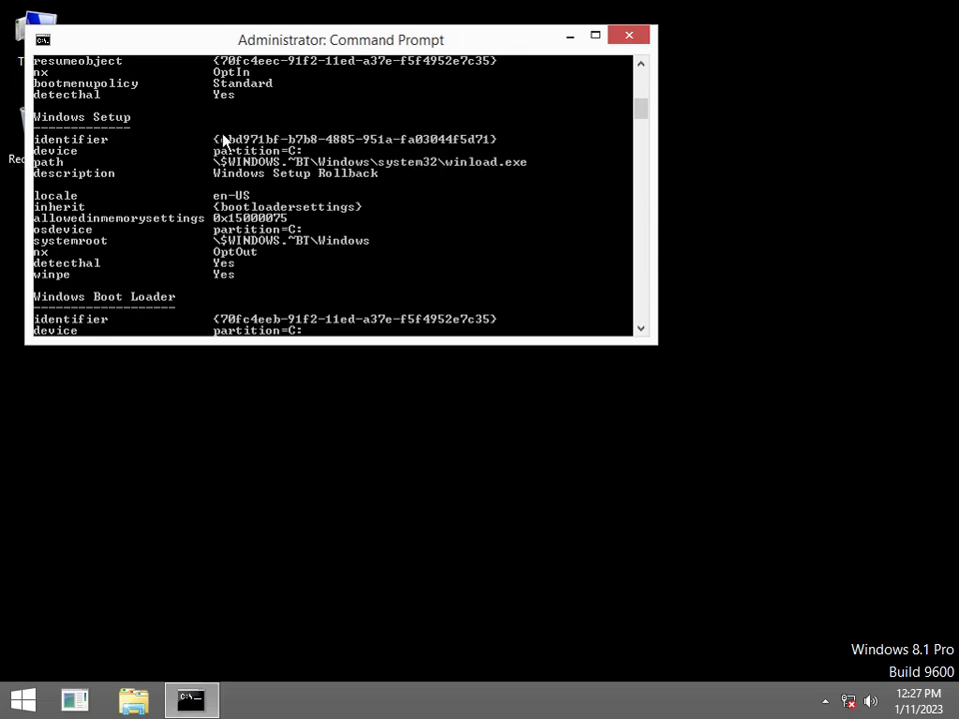
{"action": "scroll", "coordinate": [281, 214], "scroll_direction": "down", "scroll_amount": 10}
{"action": "scroll", "coordinate": [298, 304], "scroll_direction": "up", "scroll_amount": 6}
{"action": "type", "text": "bc"}
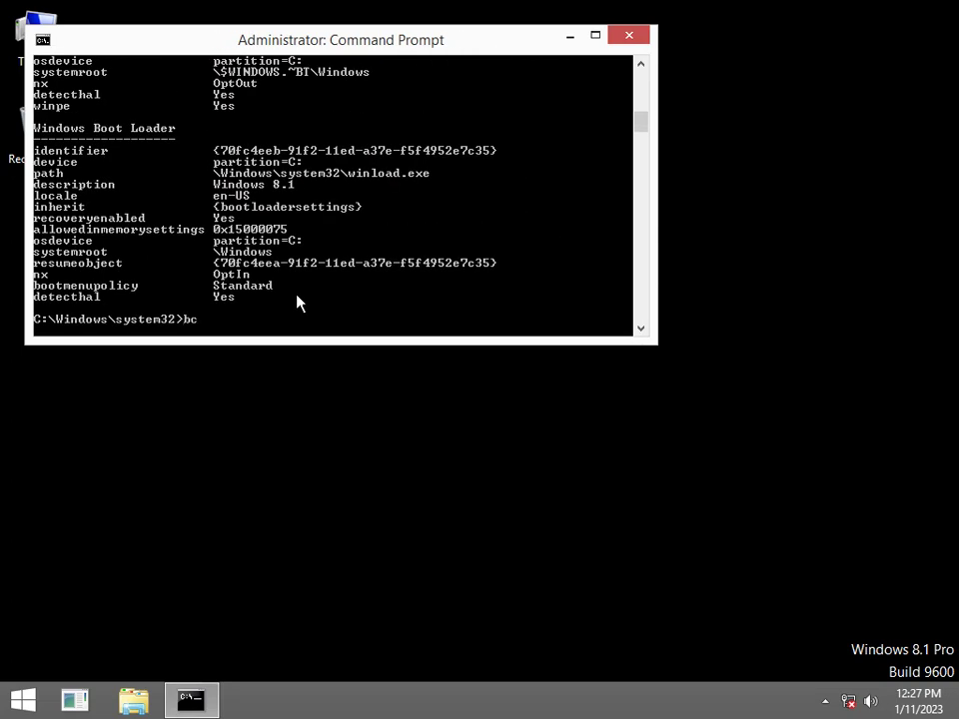
{"action": "type", "text": "dedit -delete"}
{"action": "right_click", "coordinate": [150, 280]}
{"action": "left_click", "coordinate": [193, 332]}
{"action": "key", "text": "Return"}
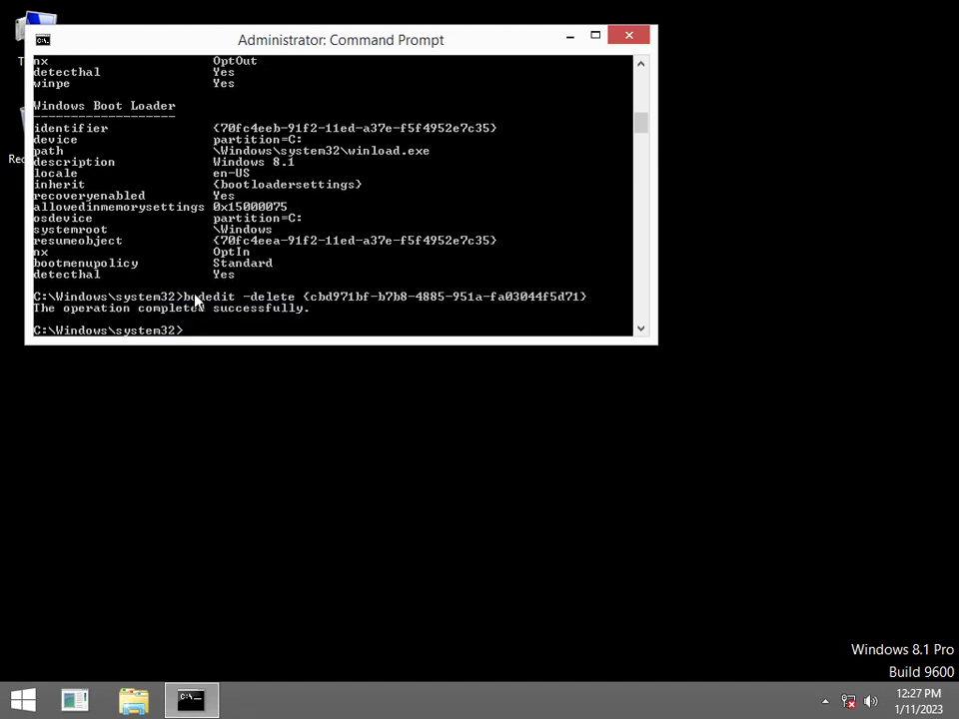
List the boot entries again and delete the non-current Windows 8.1 loader with bcdedit -delete {70fc4eeb-91f2-11ed-a37e-f5f4952e7c35}
{"action": "type", "text": "bcdedit"}
{"action": "key", "text": "Return"}
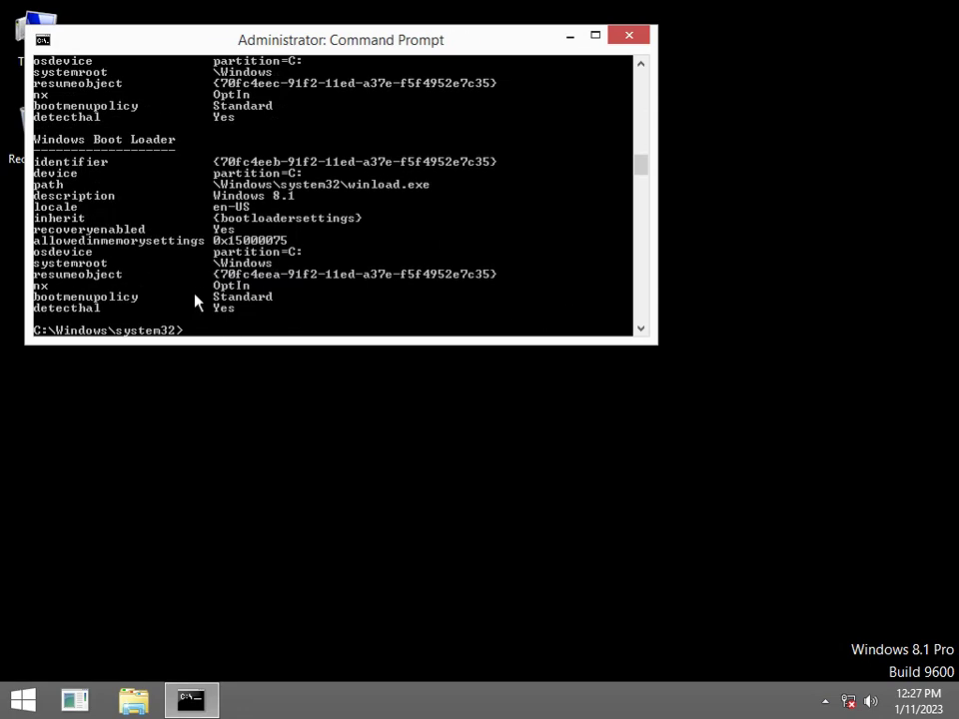
{"action": "right_click", "coordinate": [500, 172]}
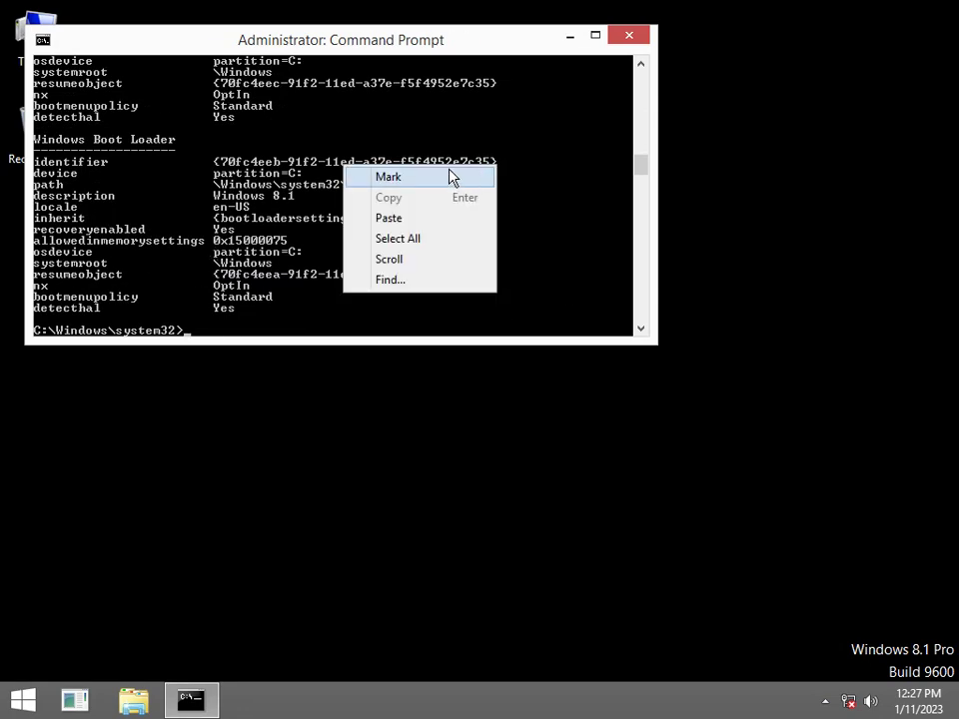
{"action": "left_click", "coordinate": [452, 178]}
{"action": "mouse_move", "coordinate": [495, 162]}
{"action": "left_mouse_down"}
{"action": "mouse_move", "coordinate": [214, 167]}
{"action": "mouse_move", "coordinate": [488, 171]}
{"action": "left_mouse_up"}
{"action": "key", "text": "super+c"}
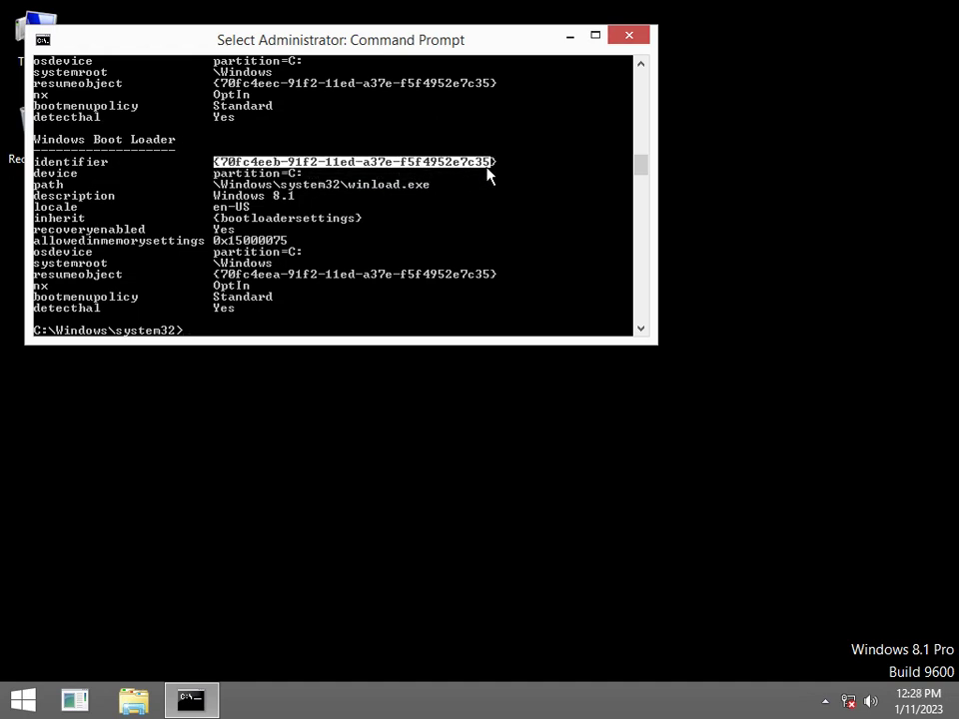
{"action": "key", "text": "Return"}
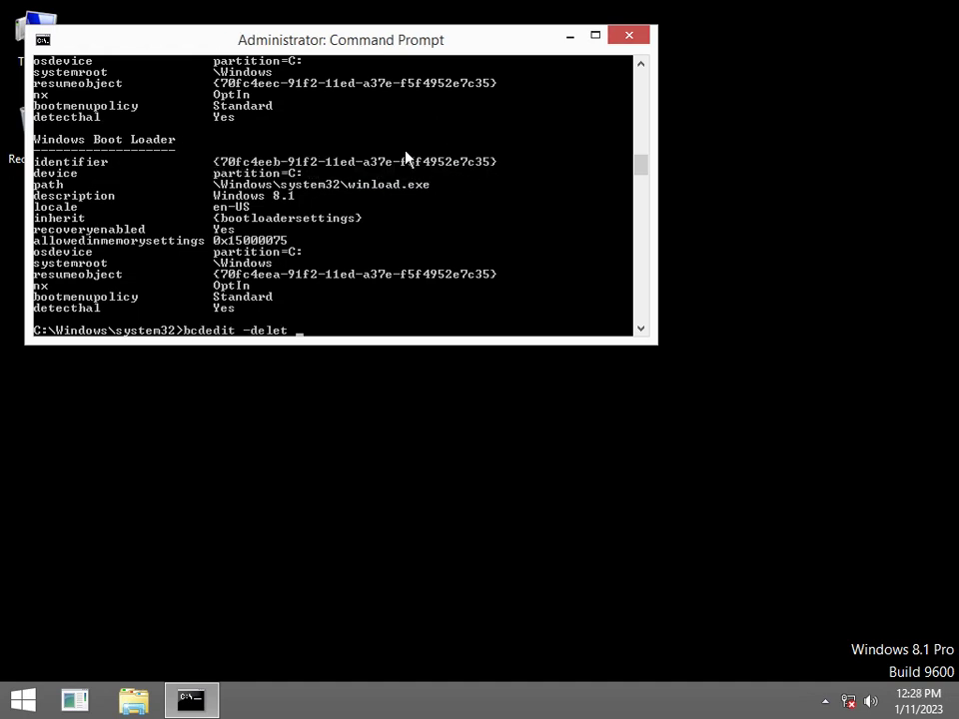
{"action": "right_click", "coordinate": [392, 140]}
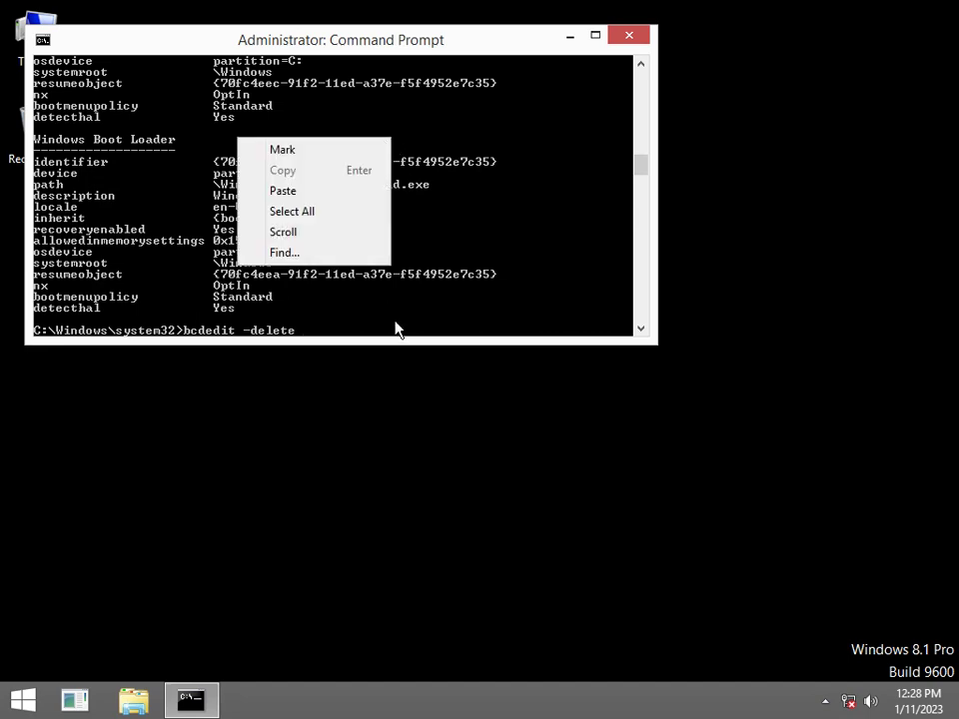
{"action": "left_click", "coordinate": [360, 194]}
{"action": "key", "text": "Return"}
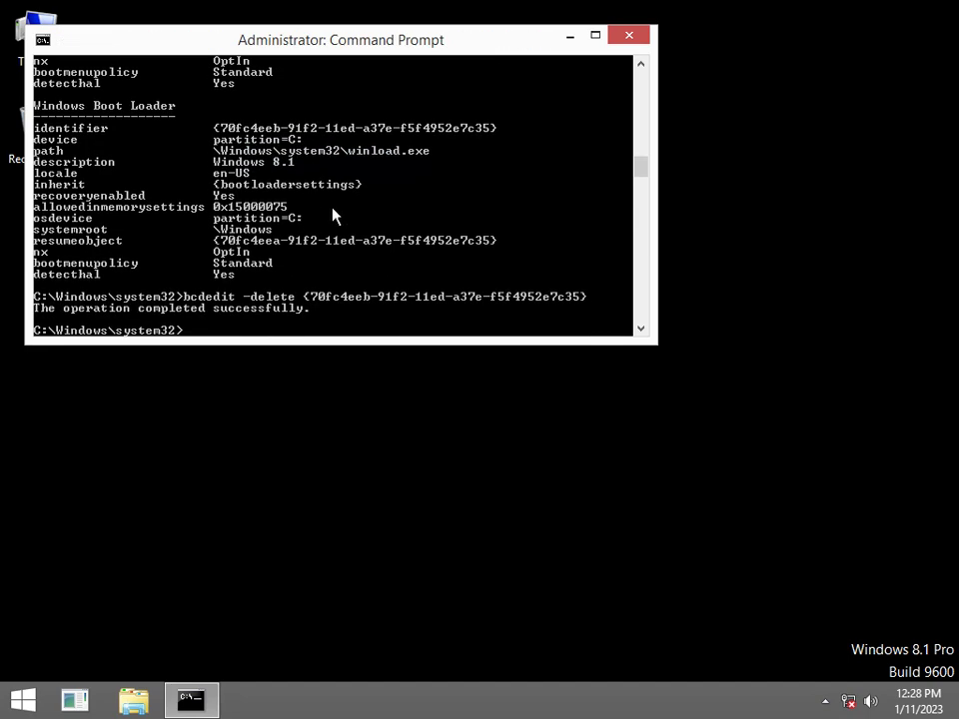
Run bcdedit again, check the remaining boot entries, and close Command Prompt
{"action": "scroll", "coordinate": [360, 242], "scroll_direction": "up", "scroll_amount": 10}
{"action": "scroll", "coordinate": [362, 245], "scroll_direction": "down", "scroll_amount": 2}
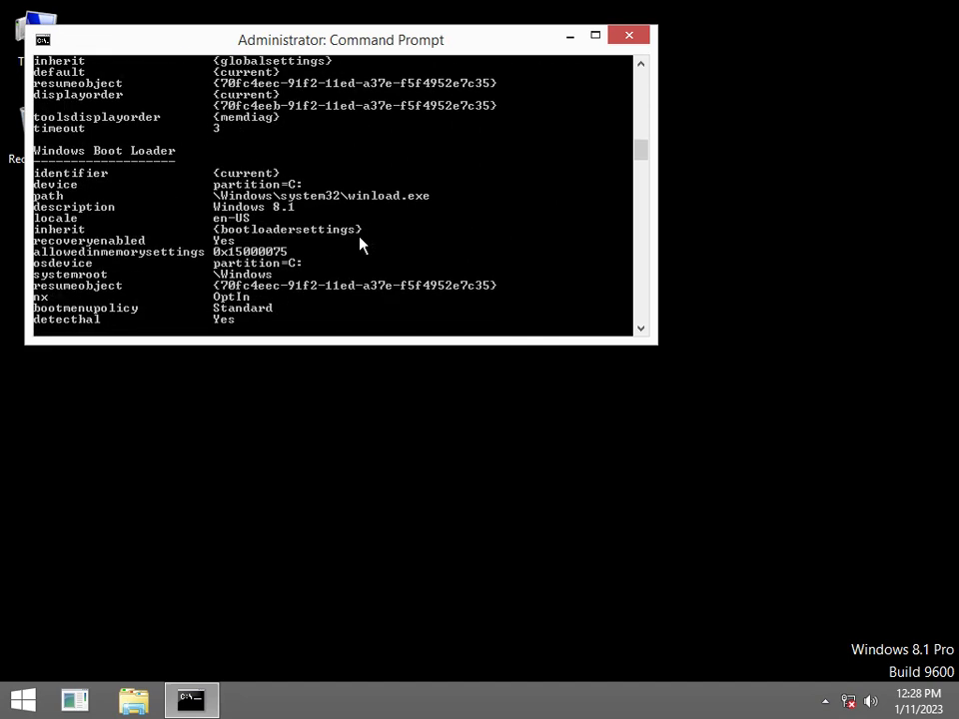
{"action": "scroll", "coordinate": [362, 245], "scroll_direction": "down", "scroll_amount": 10}
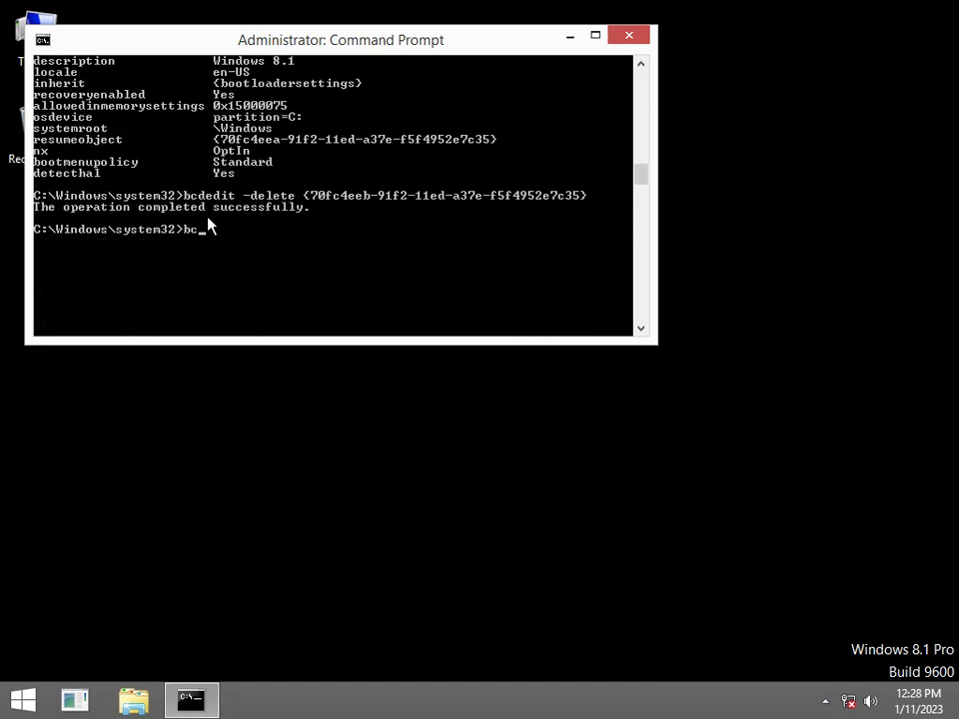
{"action": "type", "text": "bcdedit"}
{"action": "key", "text": "Return"}
{"action": "scroll", "coordinate": [498, 81], "scroll_direction": "up", "scroll_amount": 4}
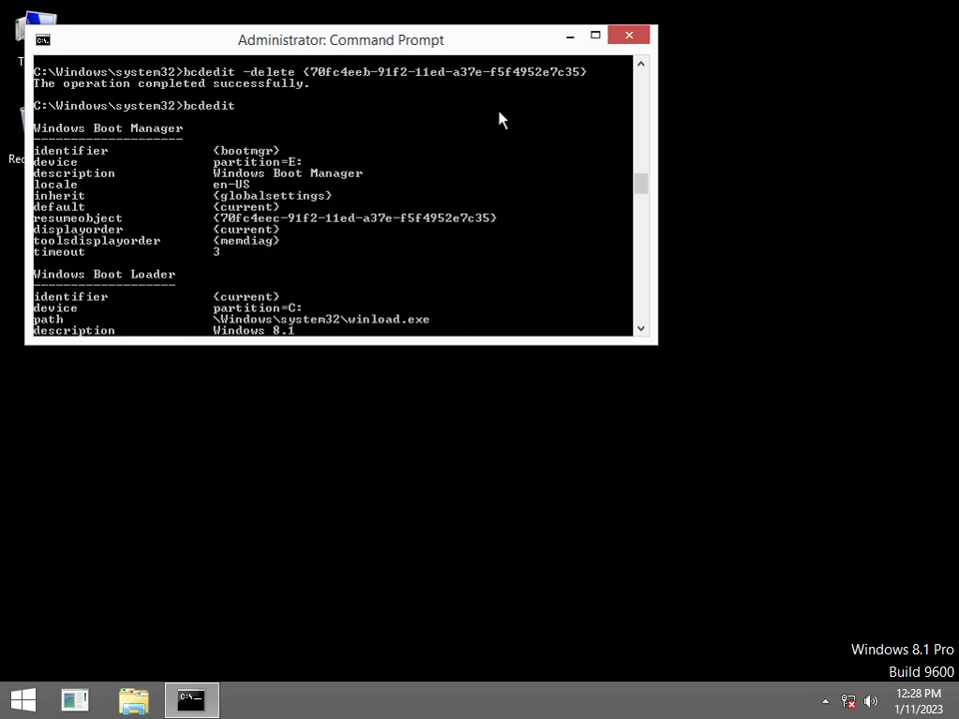
{"action": "scroll", "coordinate": [459, 125], "scroll_direction": "down", "scroll_amount": 2}
{"action": "scroll", "coordinate": [421, 136], "scroll_direction": "down", "scroll_amount": 3}
{"action": "left_click", "coordinate": [634, 35]}
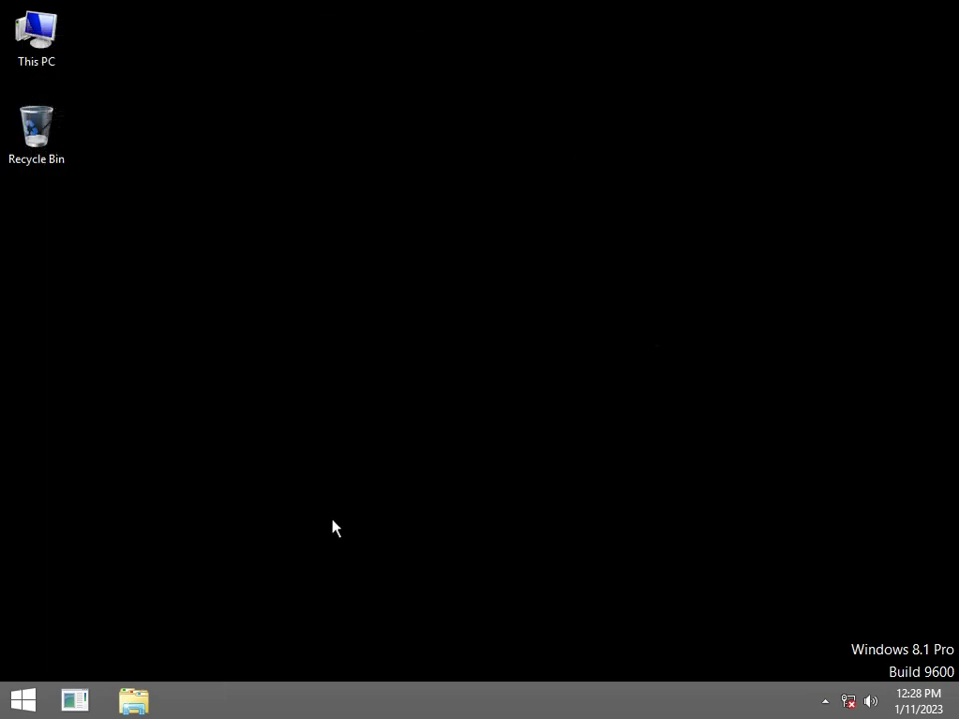
Open File Explorer in the guest and mount Mini8.1 x86 Beta 5.1.1.iso in the virtual machine's CD/DVD drive
{"action": "left_click", "coordinate": [135, 702]}
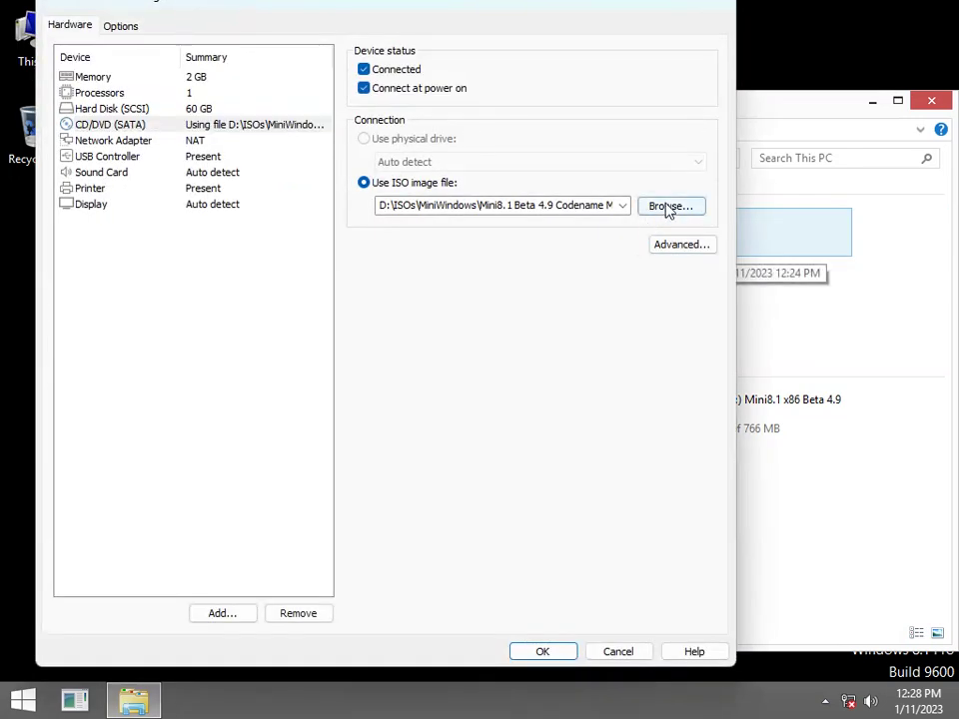
{"action": "left_click", "coordinate": [668, 207]}
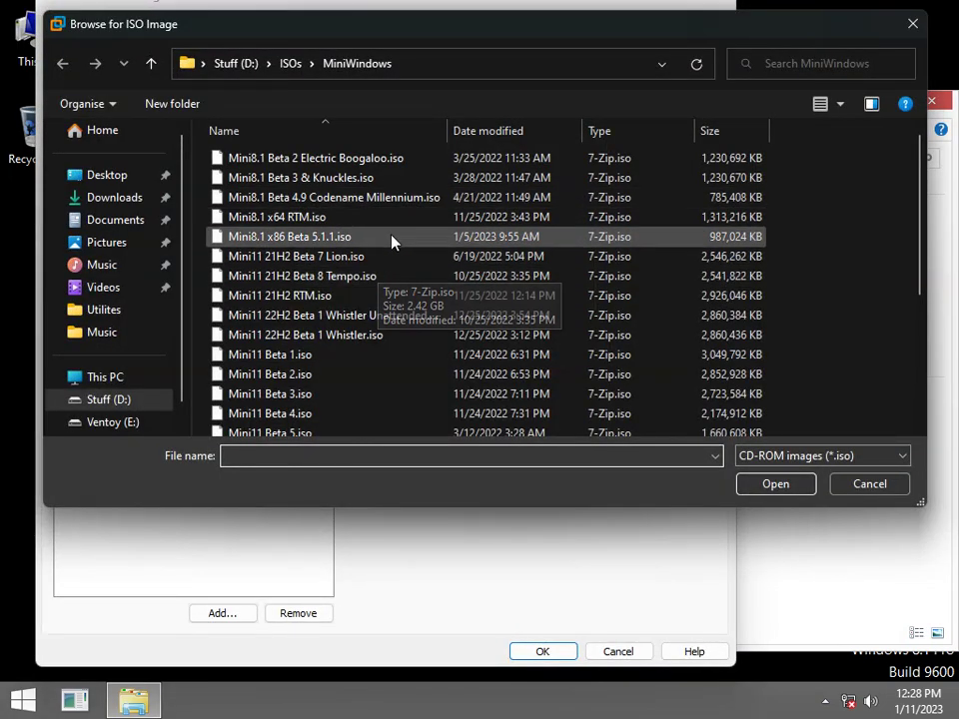
{"action": "double_click", "coordinate": [392, 238]}
{"action": "left_click", "coordinate": [543, 651]}
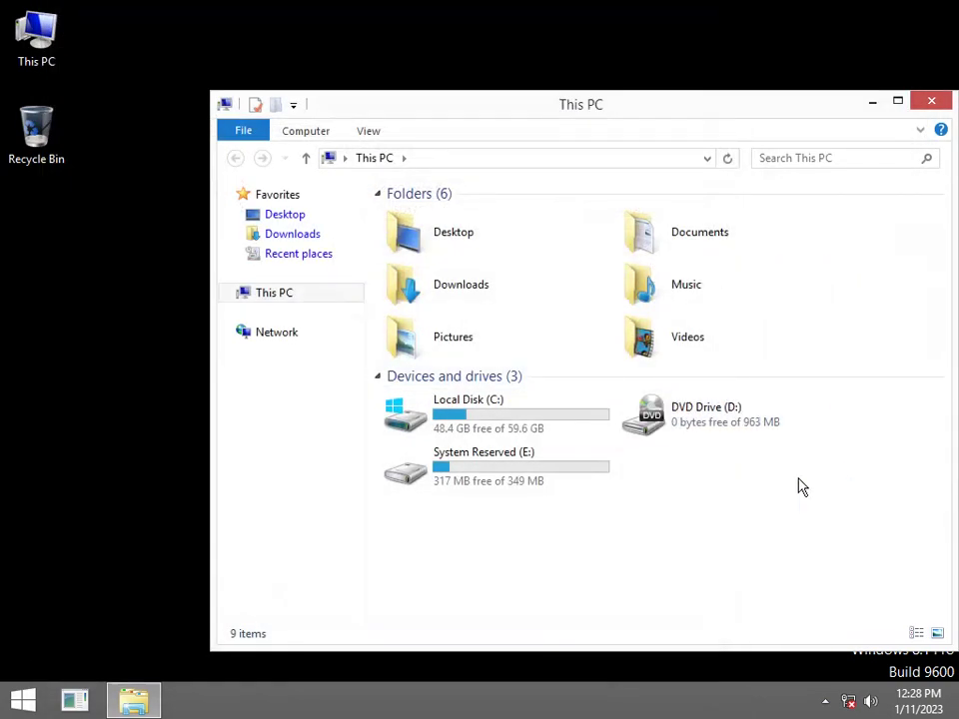
Examine the MINI81-BETA511 disc's root and sources folder, then return to the disc root
{"action": "double_click", "coordinate": [802, 424]}
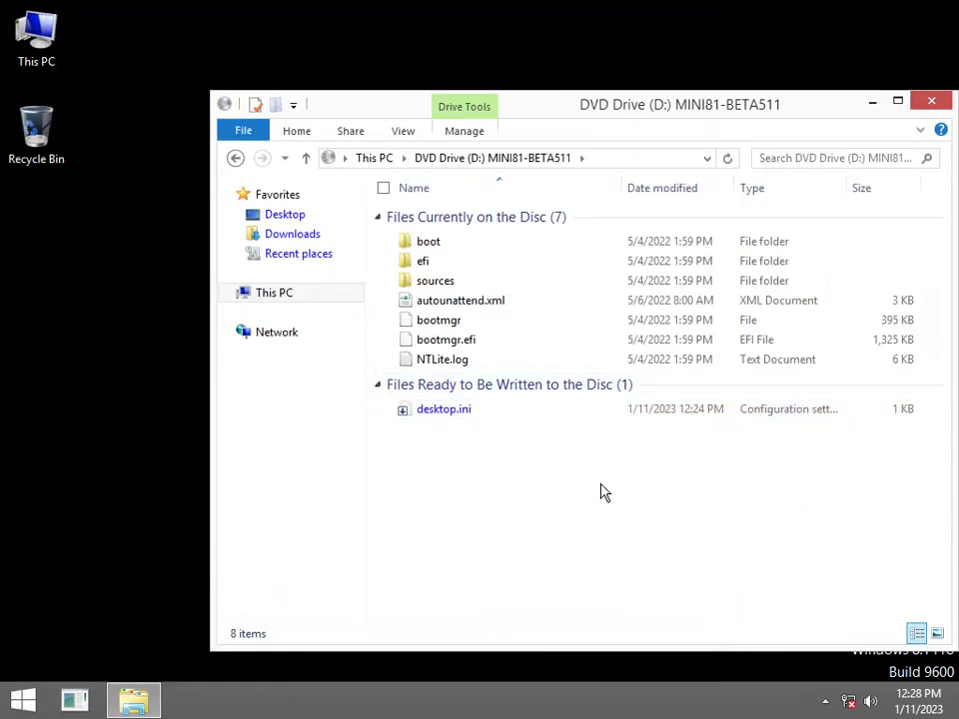
{"action": "left_click", "coordinate": [558, 261]}
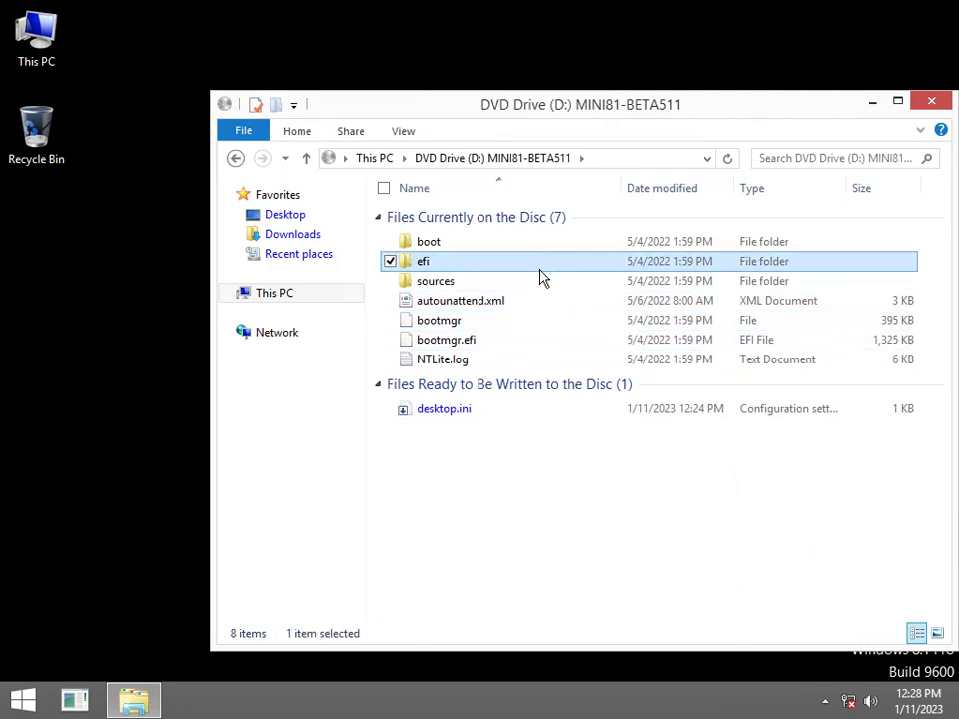
{"action": "double_click", "coordinate": [541, 279]}
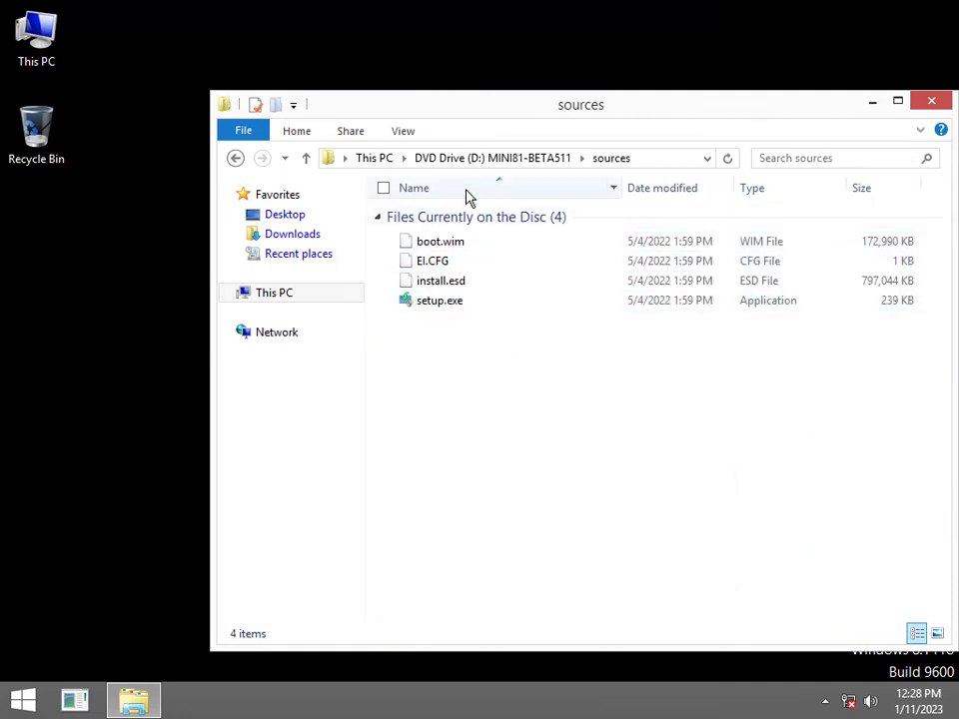
{"action": "left_click", "coordinate": [489, 160]}
Open Windows.old.000 on Local Disk (C:), look inside its Windows folder, and return to Windows.old.000
{"action": "left_click", "coordinate": [303, 297]}
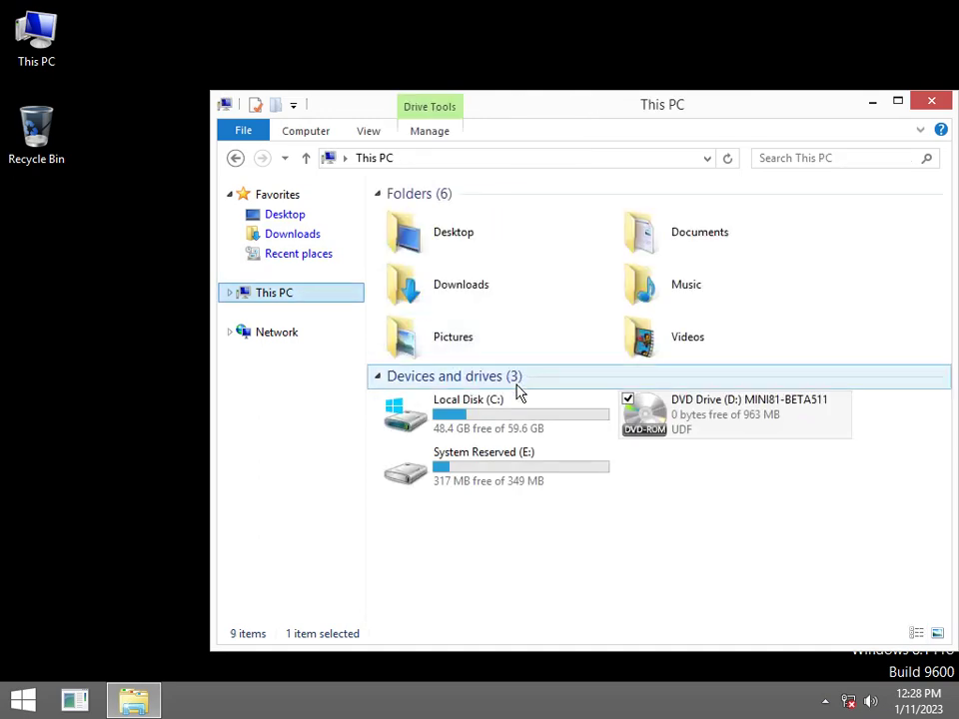
{"action": "double_click", "coordinate": [531, 437]}
{"action": "left_click", "coordinate": [454, 352]}
{"action": "double_click", "coordinate": [455, 352]}
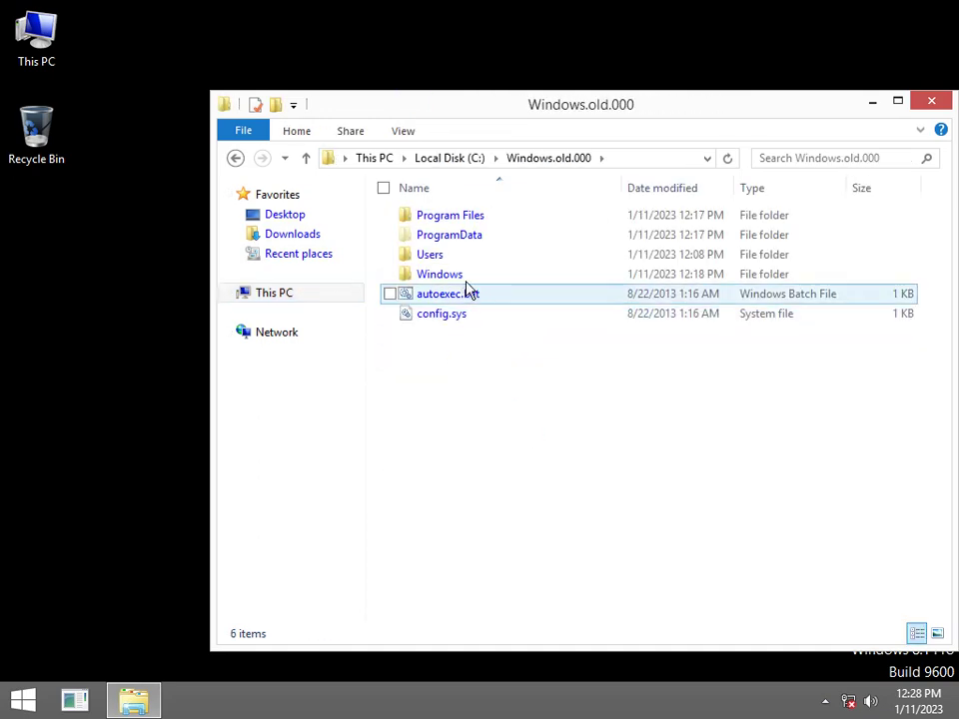
{"action": "double_click", "coordinate": [458, 276]}
{"action": "left_click", "coordinate": [521, 166]}
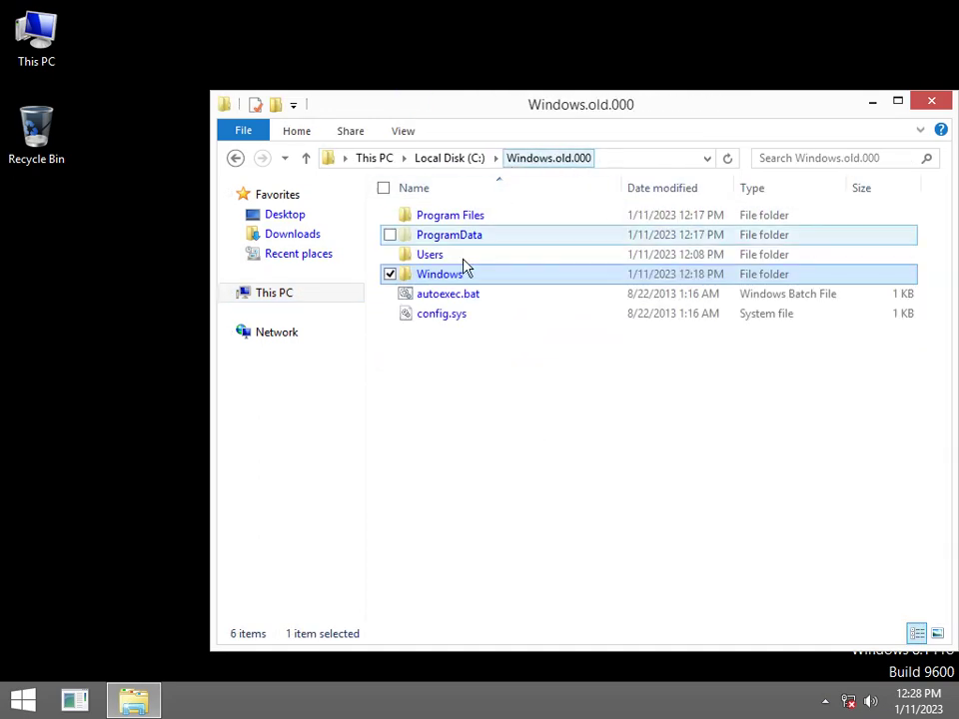
Copy the Mini8.1 x86 Beta 3 & Knuckles folder from the old user's desktop in Windows.old.000 to the current desktop
{"action": "left_click", "coordinate": [473, 256]}
{"action": "double_click", "coordinate": [472, 256]}
{"action": "double_click", "coordinate": [458, 217]}
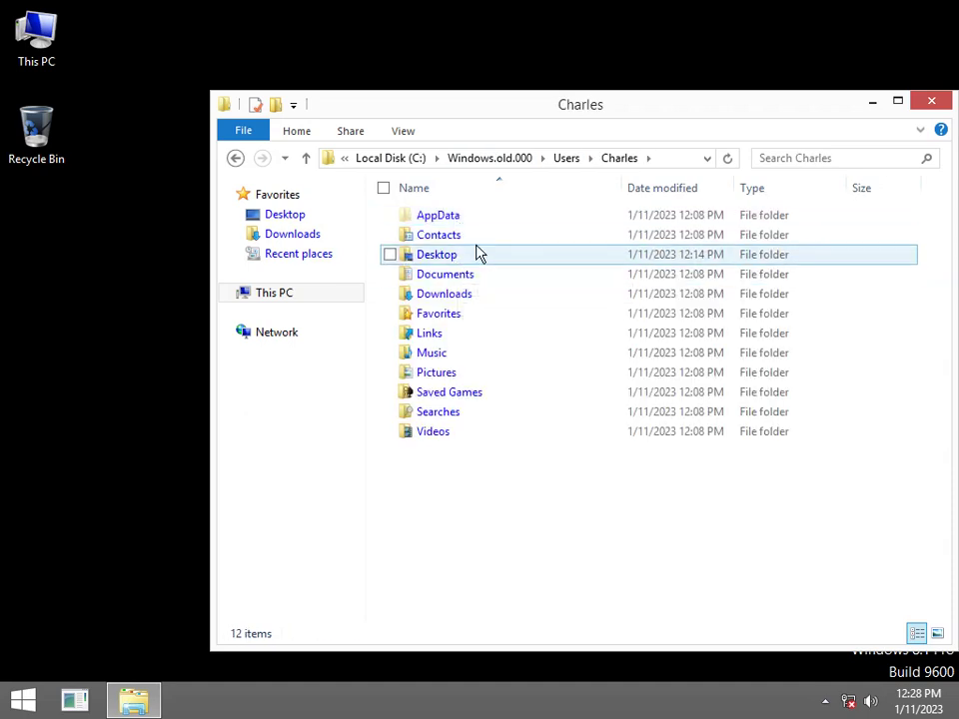
{"action": "double_click", "coordinate": [466, 255]}
{"action": "left_click_drag", "start_coordinate": [496, 289], "coordinate": [458, 228]}
{"action": "left_click", "coordinate": [290, 221]}
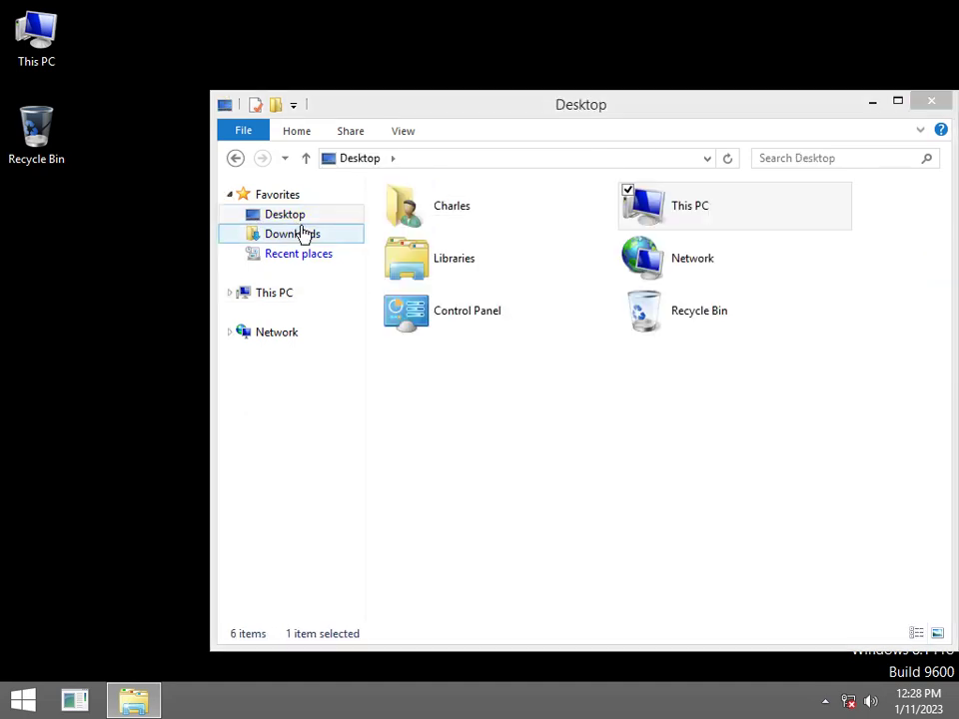
{"action": "key", "text": "ctrl+v"}
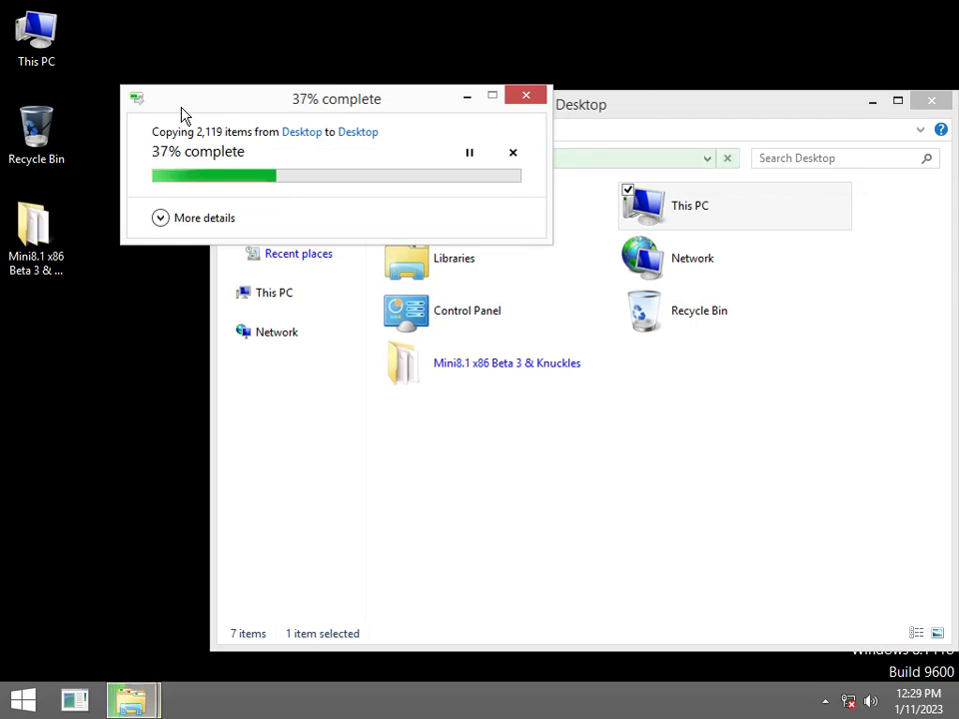
Expand the copy progress details and monitor the folder copy to the desktop
{"action": "left_click", "coordinate": [178, 220]}
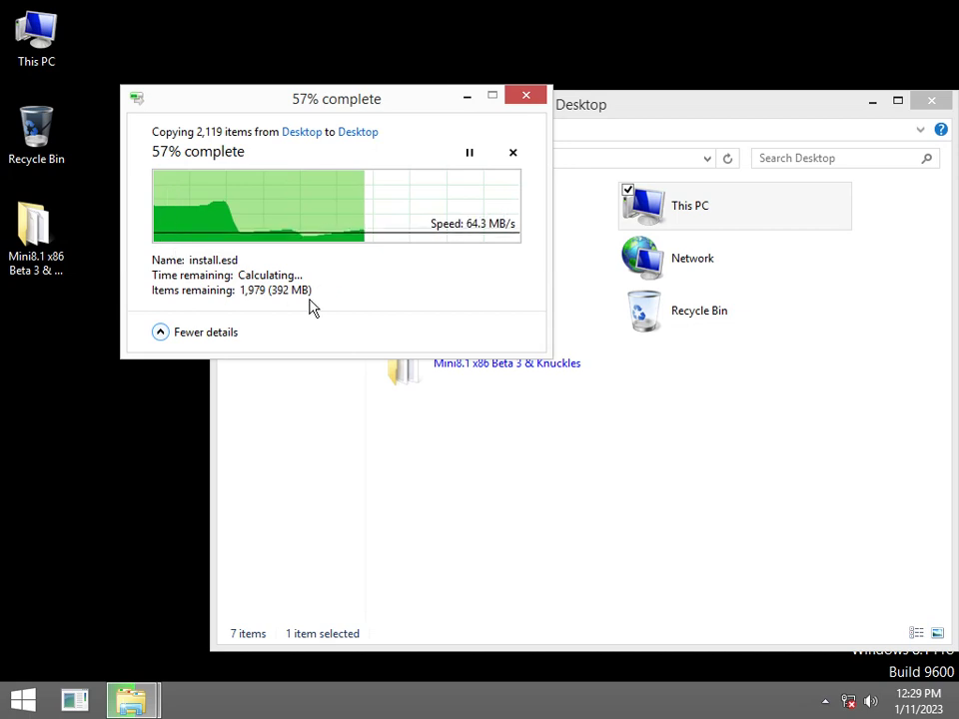
{"action": "left_click", "coordinate": [313, 465]}
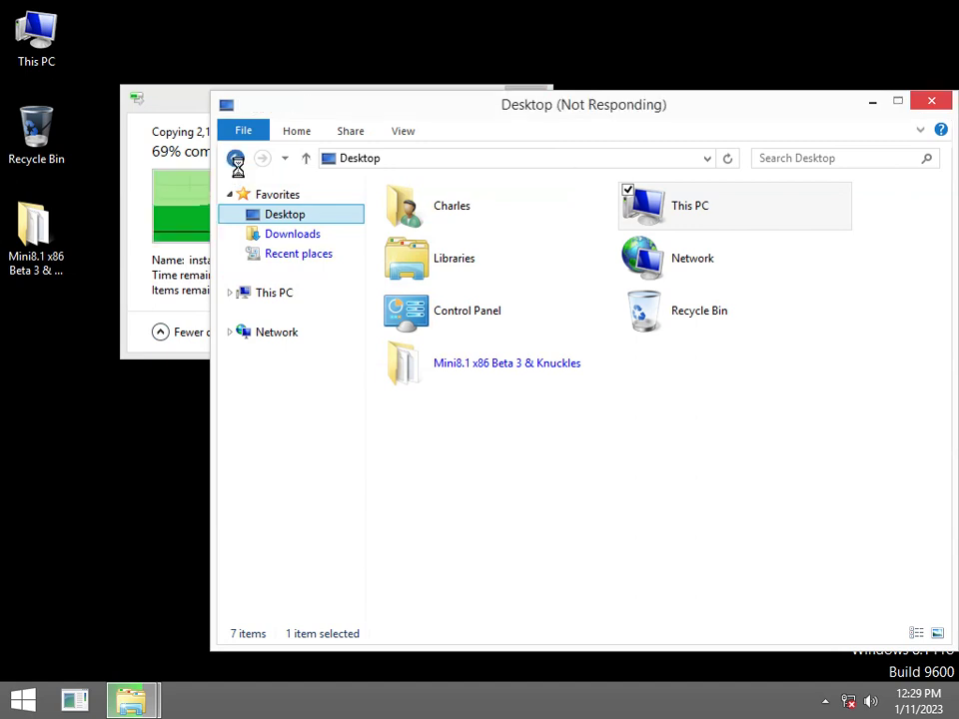
{"action": "left_click", "coordinate": [174, 180]}
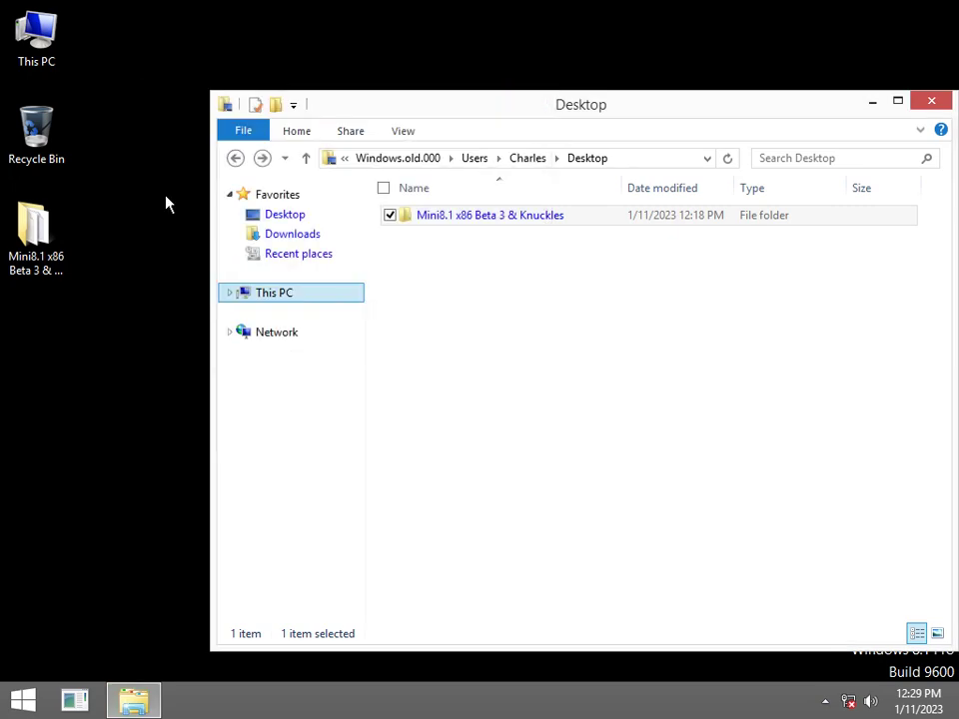
Return to This PC and open the sources folder on the MINI81-BETA511 disc
{"action": "left_click", "coordinate": [237, 161]}
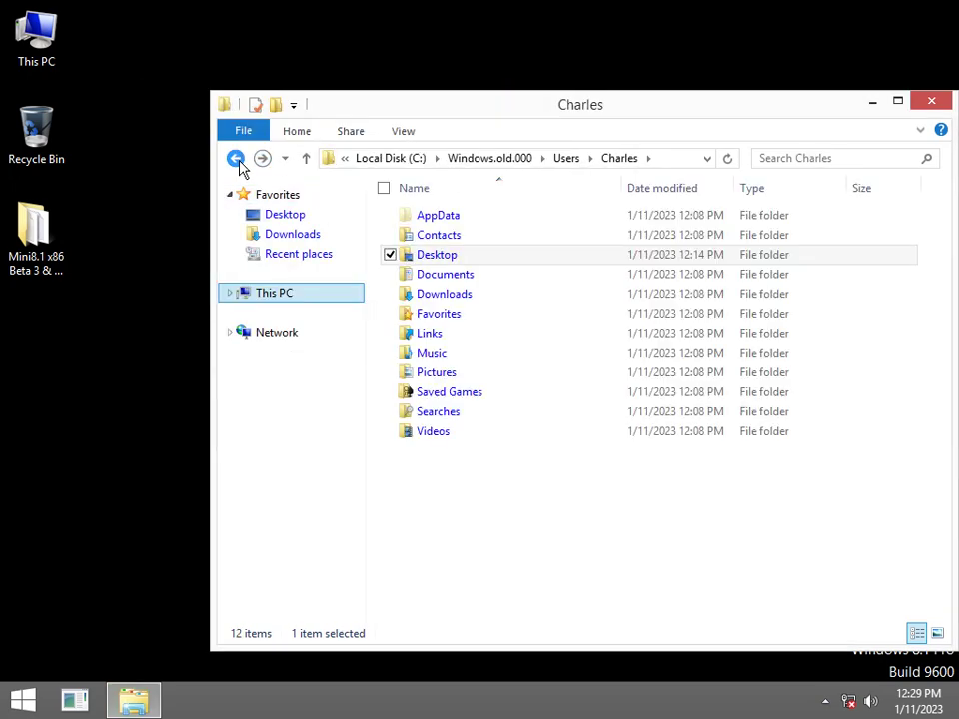
{"action": "left_click", "coordinate": [236, 160]}
{"action": "left_click", "coordinate": [237, 161]}
{"action": "left_click", "coordinate": [237, 161]}
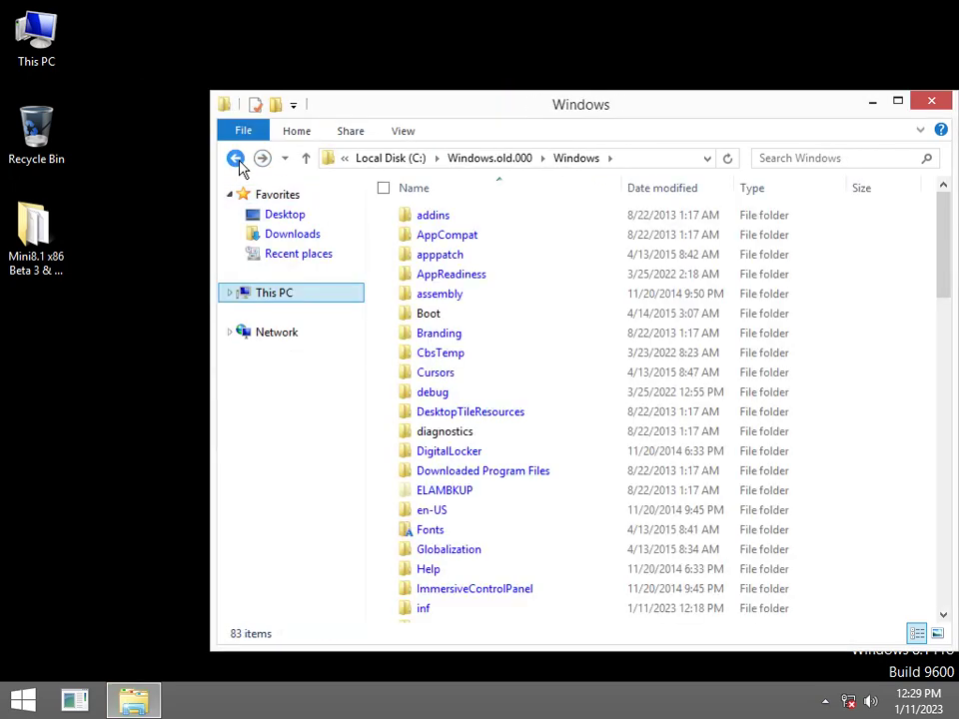
{"action": "left_click", "coordinate": [236, 161]}
{"action": "left_click", "coordinate": [310, 300]}
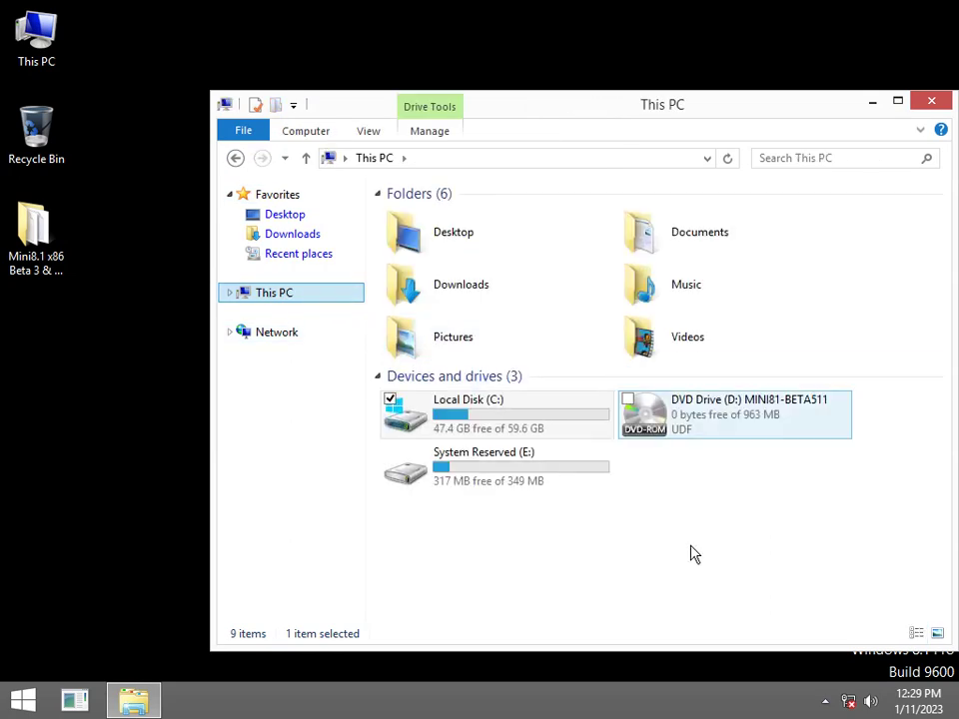
{"action": "right_click", "coordinate": [723, 437]}
{"action": "left_click", "coordinate": [705, 412]}
{"action": "right_click", "coordinate": [705, 409]}
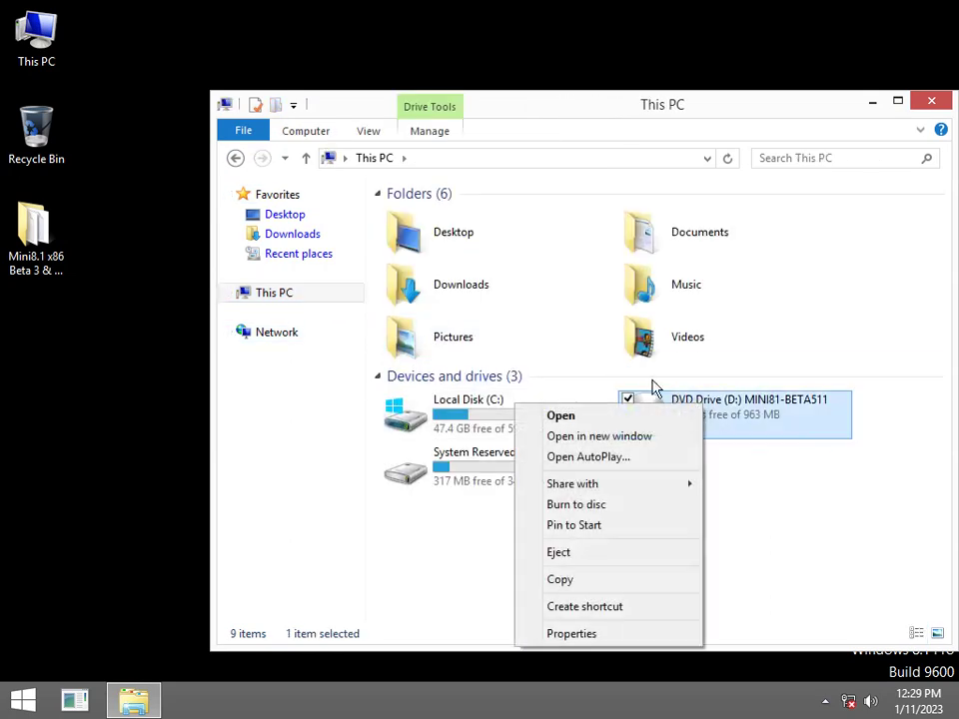
{"action": "left_click", "coordinate": [537, 416]}
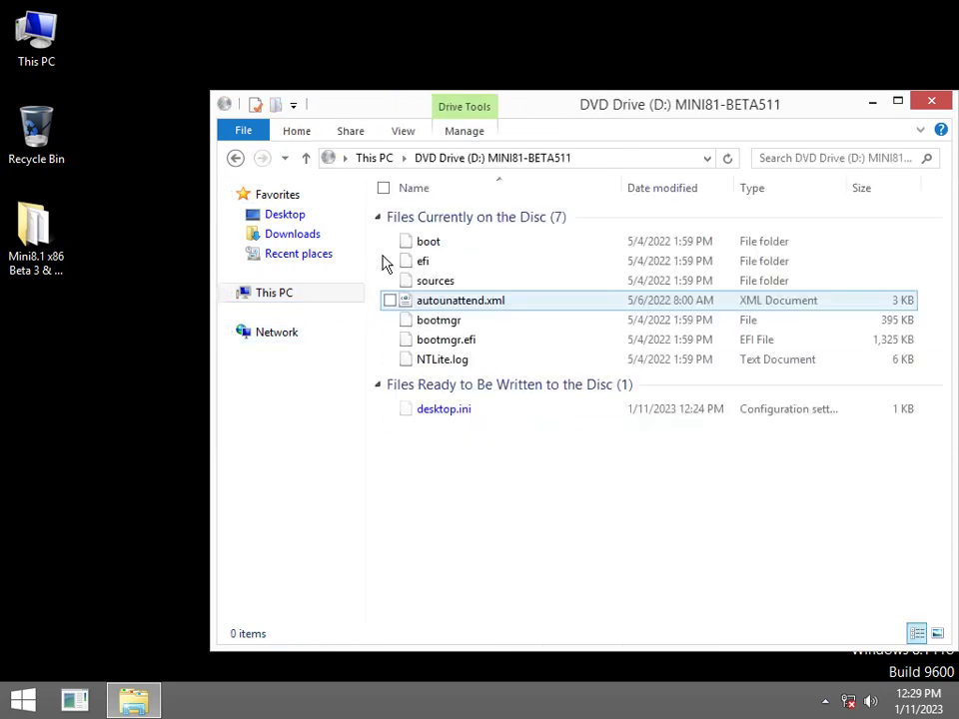
{"action": "double_click", "coordinate": [455, 281]}
Copy install.esd from the disc into the sources folder of Mini8.1 x86 Beta 3 & Knuckles on the desktop
{"action": "left_click", "coordinate": [494, 286]}
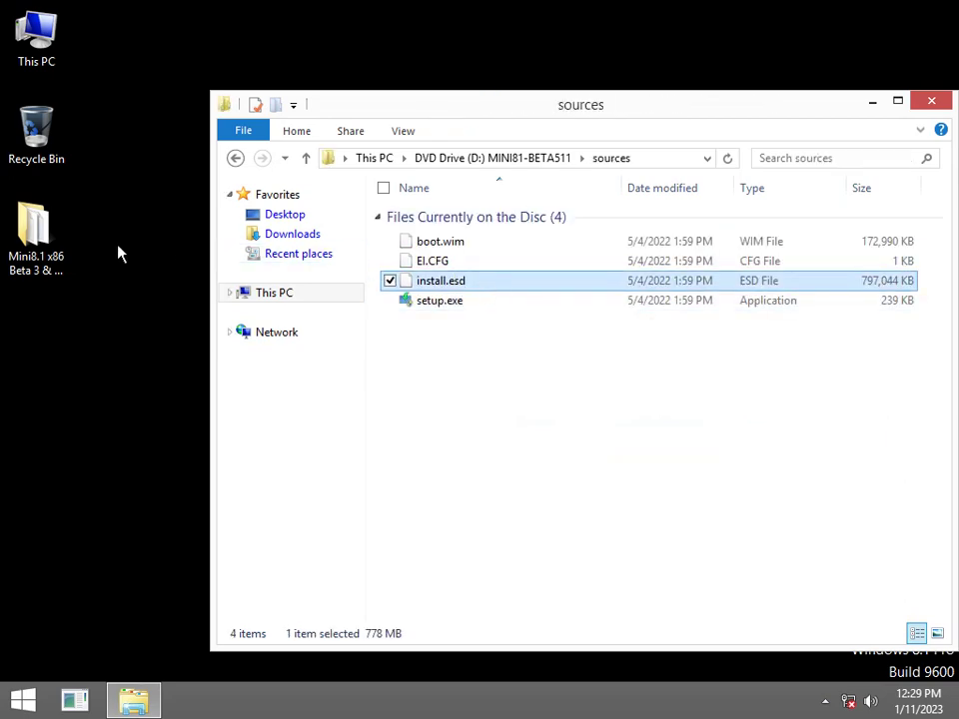
{"action": "double_click", "coordinate": [60, 252]}
{"action": "double_click", "coordinate": [536, 255]}
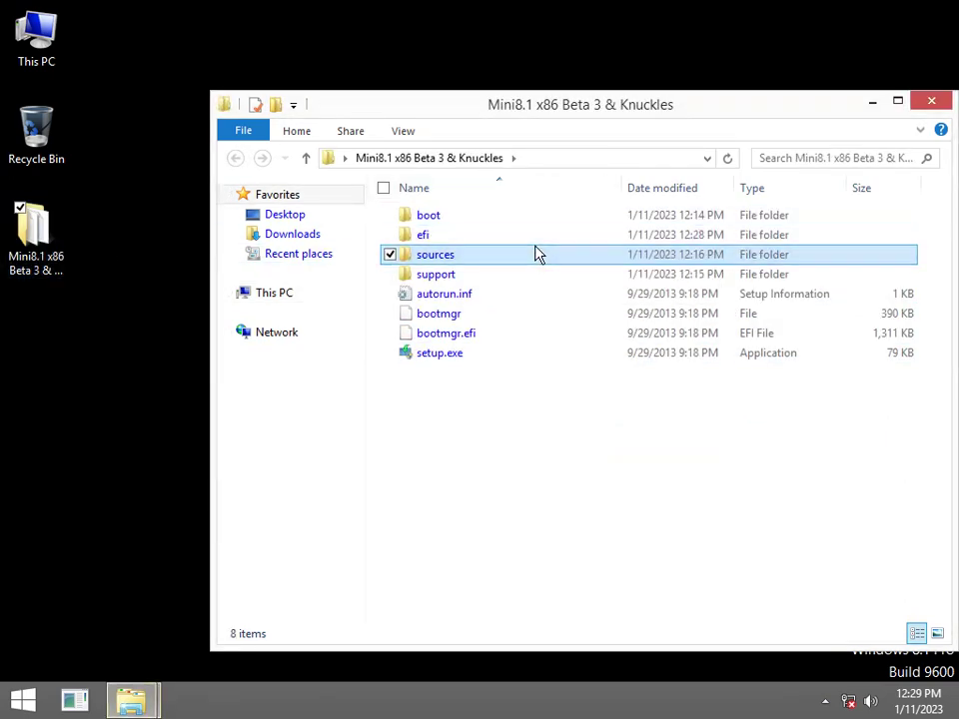
{"action": "left_click_drag", "start_coordinate": [560, 104], "coordinate": [4, 456]}
{"action": "left_click", "coordinate": [699, 400]}
{"action": "left_click", "coordinate": [500, 204]}
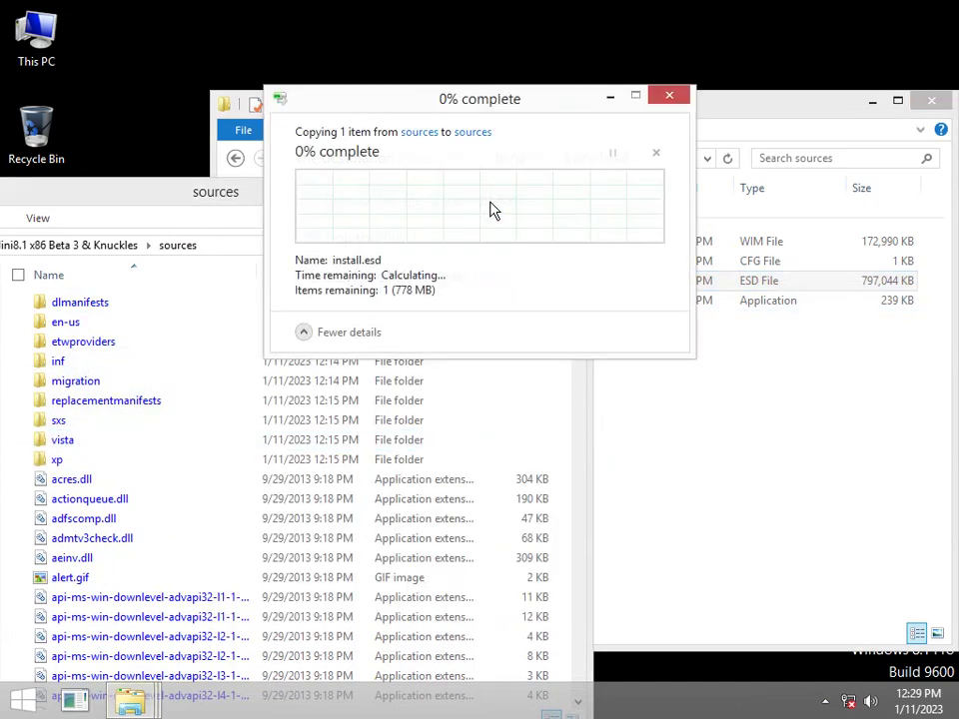
{"action": "left_click", "coordinate": [456, 380]}
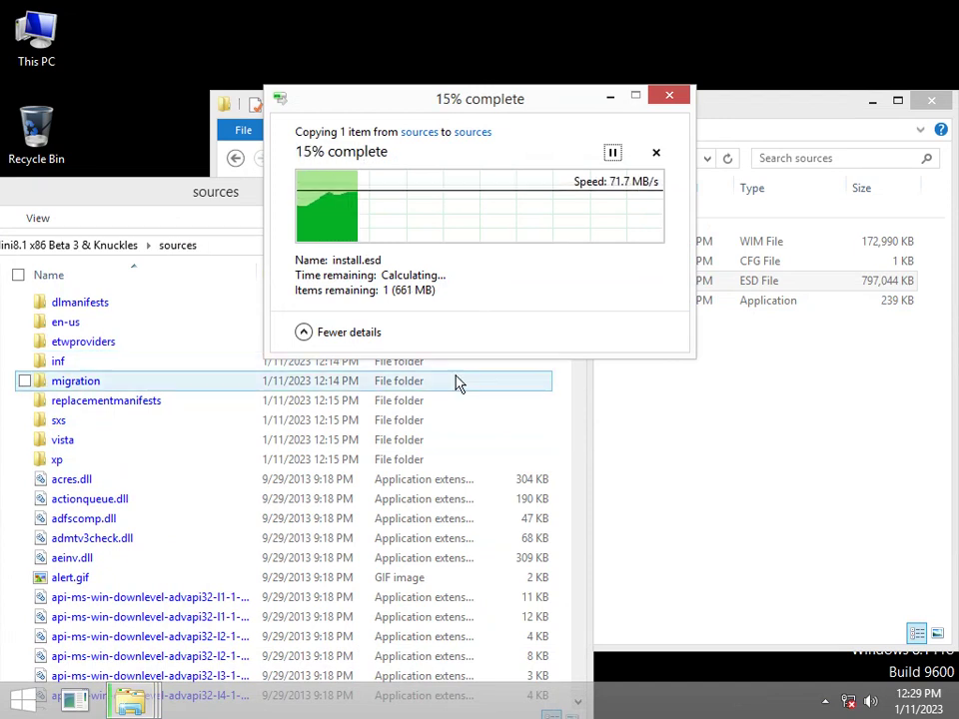
{"action": "left_click", "coordinate": [508, 403]}
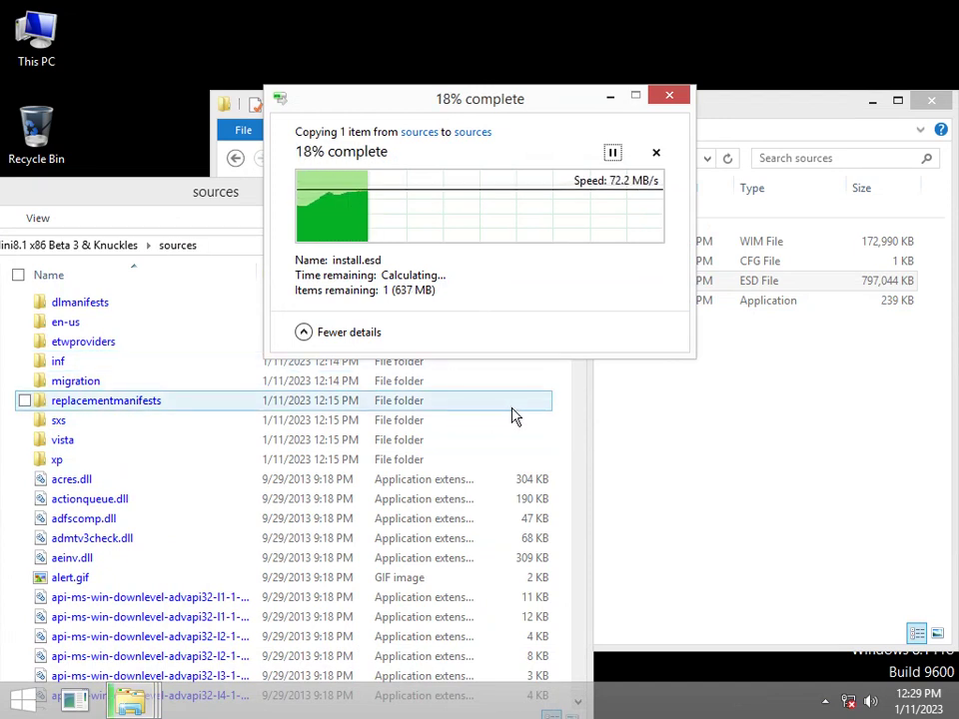
{"action": "left_click", "coordinate": [495, 426]}
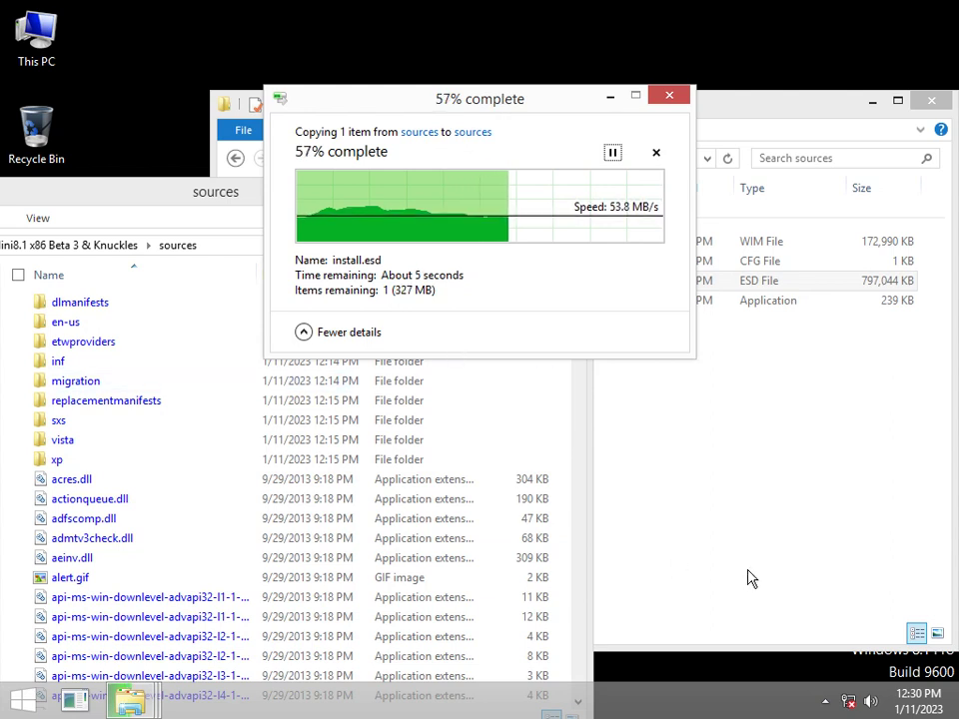
{"action": "left_click", "coordinate": [855, 467]}
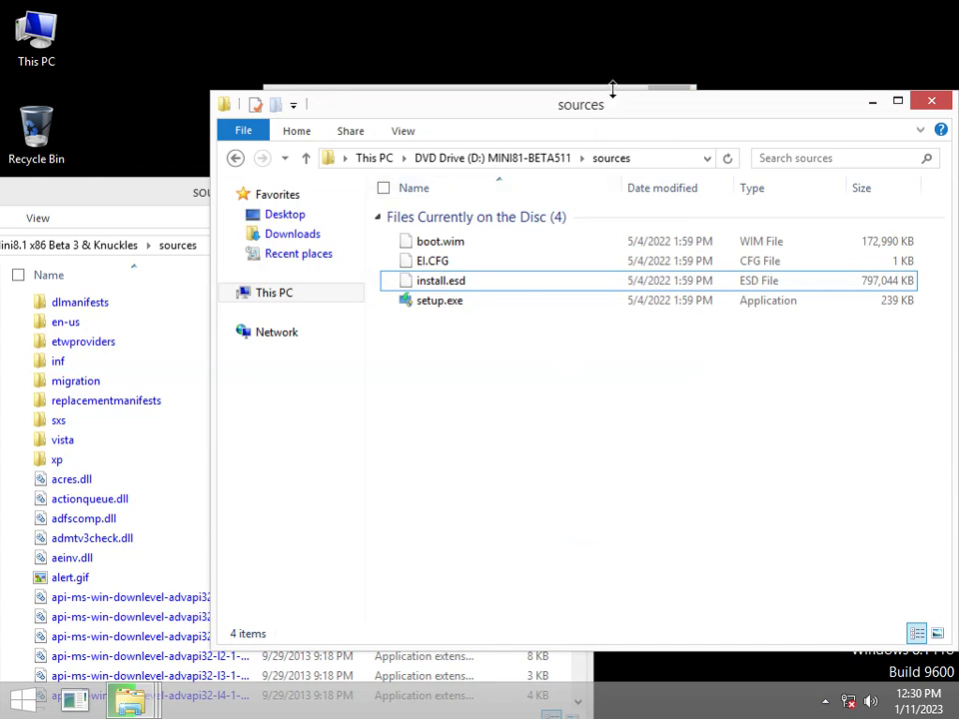
{"action": "left_click", "coordinate": [529, 89]}
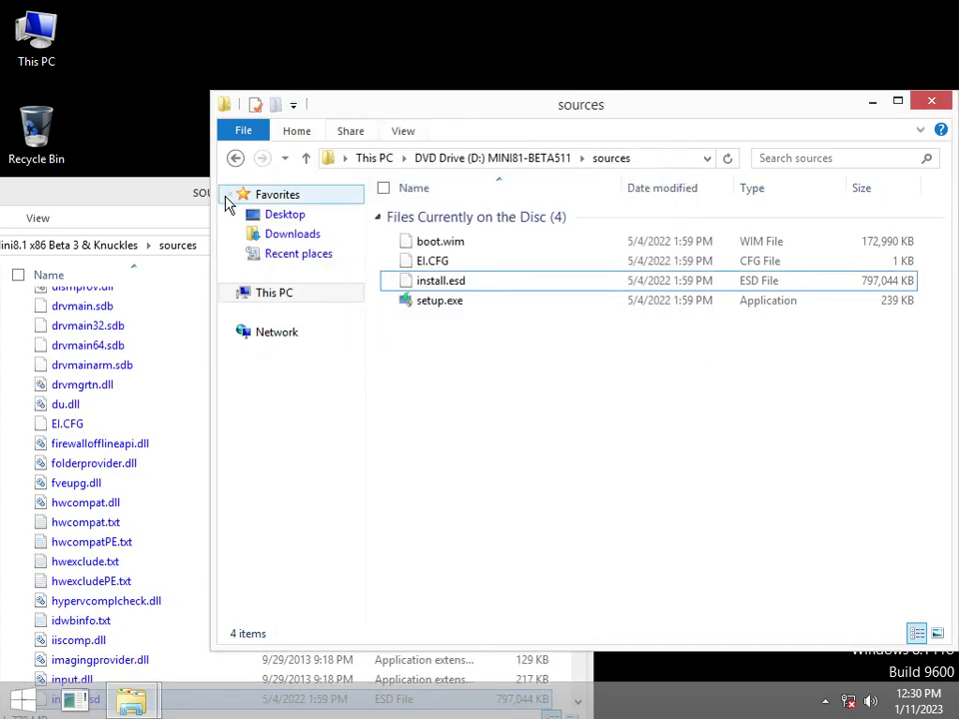
Try to run install.exe from the Beta 3 sources folder, allowing it to make changes to the computer
{"action": "left_click_drag", "start_coordinate": [145, 196], "coordinate": [463, 92]}
{"action": "scroll", "coordinate": [574, 339], "scroll_direction": "down", "scroll_amount": 4}
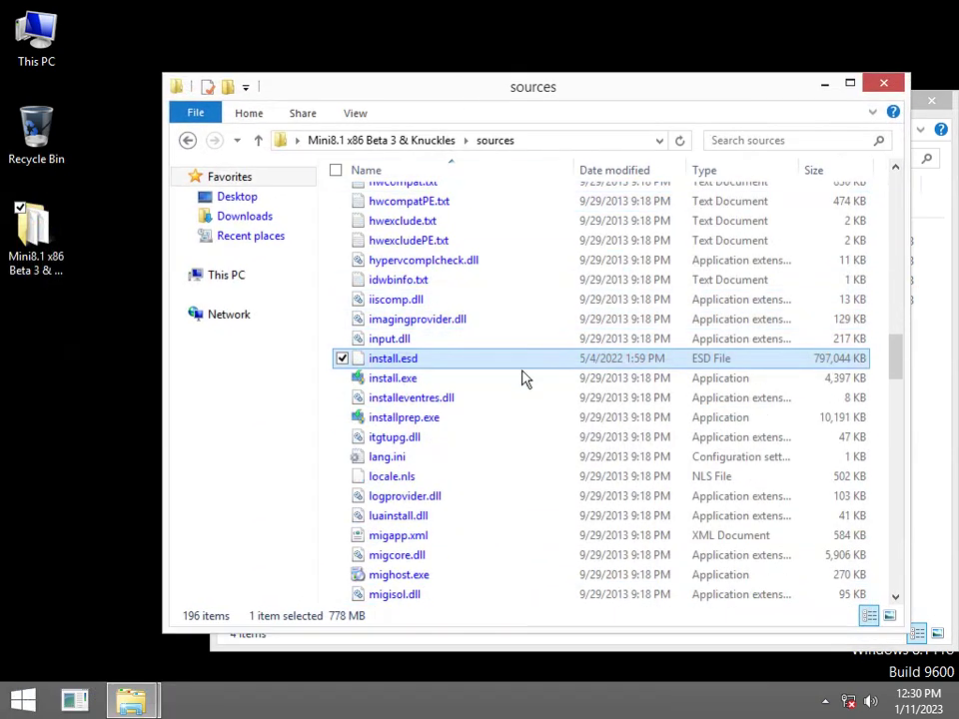
{"action": "double_click", "coordinate": [506, 385]}
{"action": "left_click", "coordinate": [562, 386]}
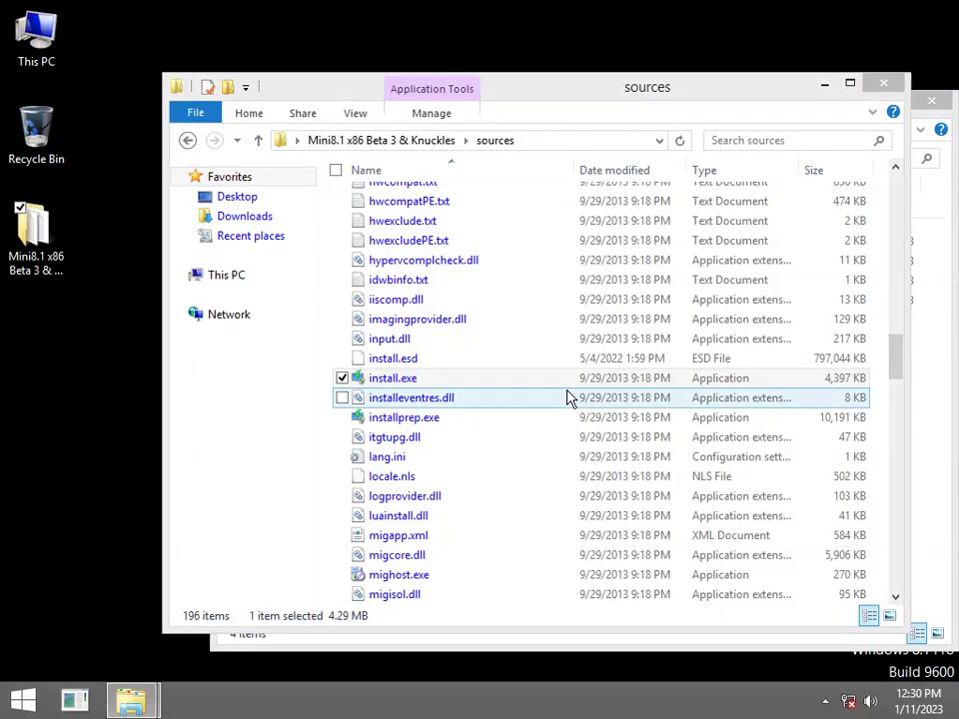
{"action": "left_click", "coordinate": [727, 565]}
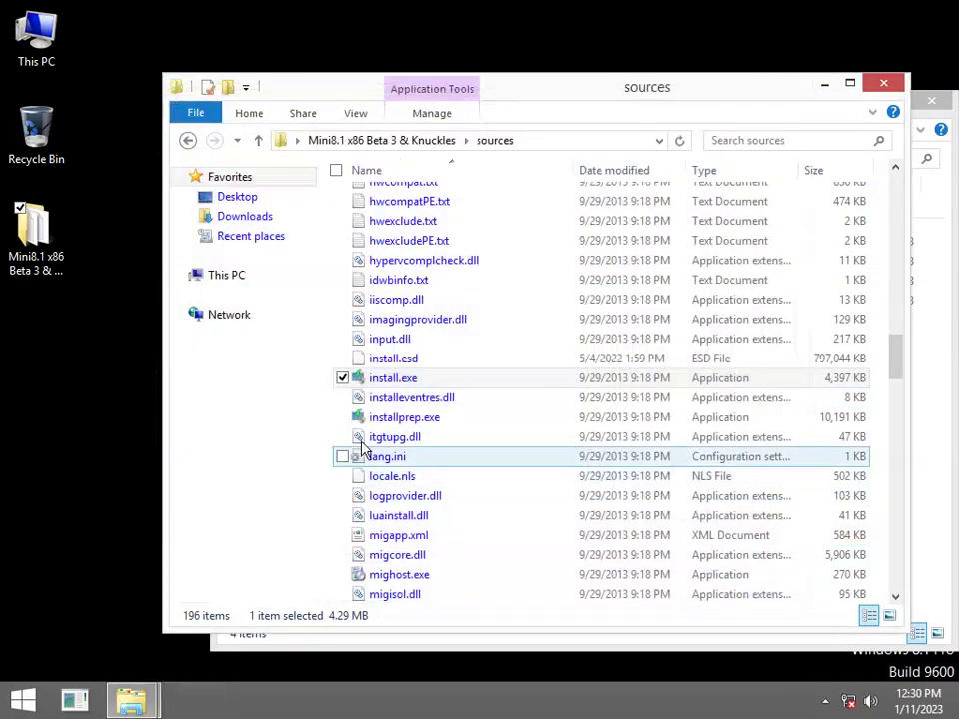
Run installprep.exe from the Beta 3 sources folder and quit the setup at its license terms page
{"action": "double_click", "coordinate": [475, 421]}
{"action": "left_click", "coordinate": [554, 390]}
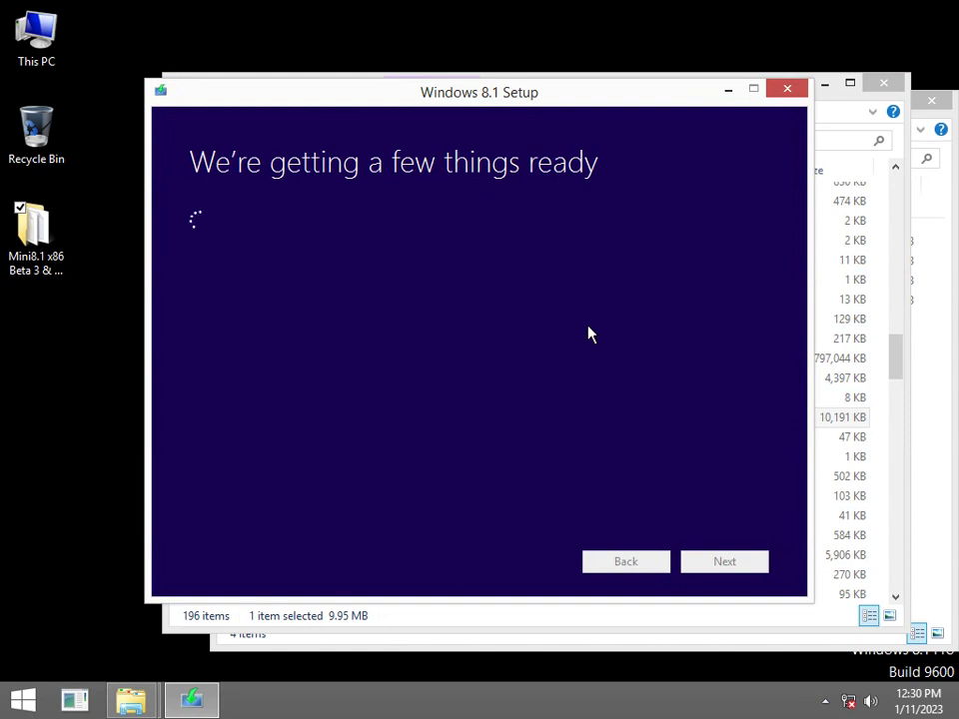
{"action": "left_click", "coordinate": [905, 241]}
{"action": "left_click", "coordinate": [524, 416], "text": "ctrl"}
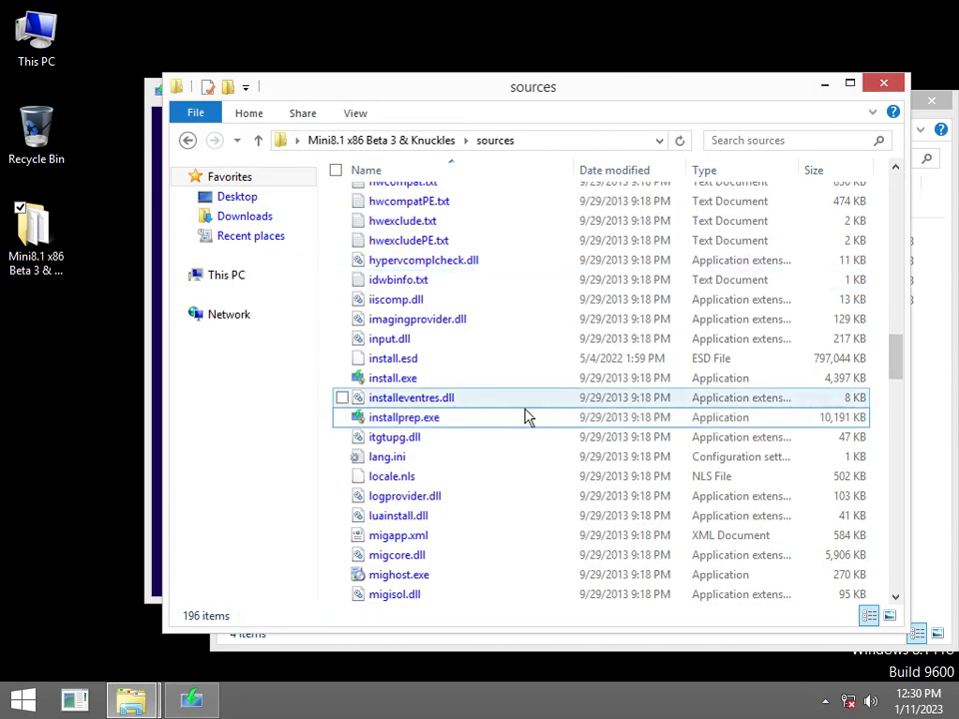
{"action": "left_click", "coordinate": [180, 704]}
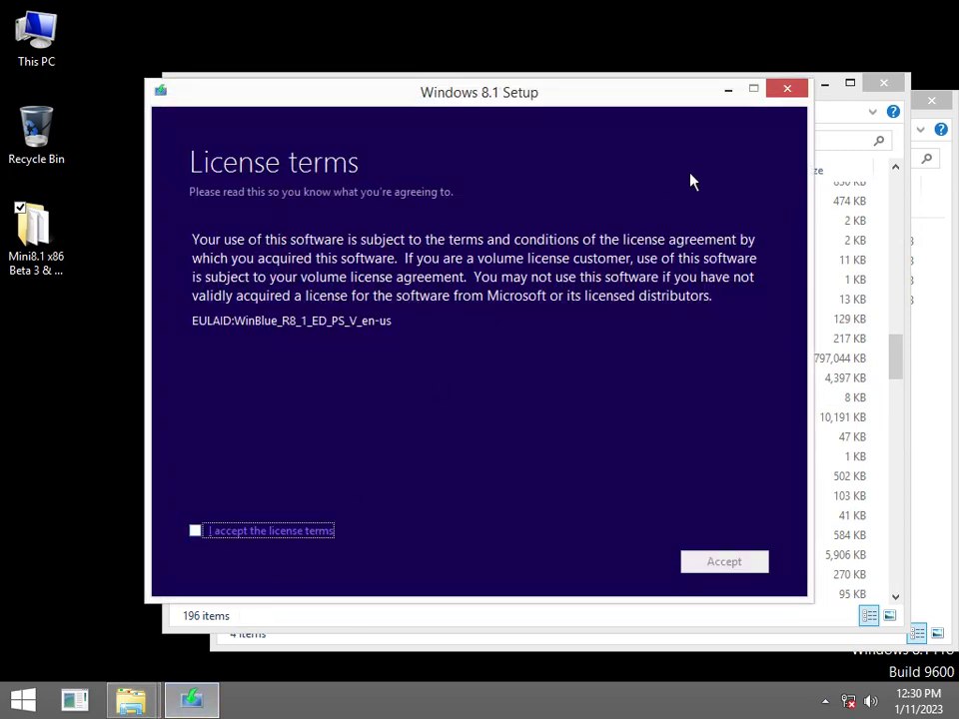
{"action": "left_click", "coordinate": [788, 86]}
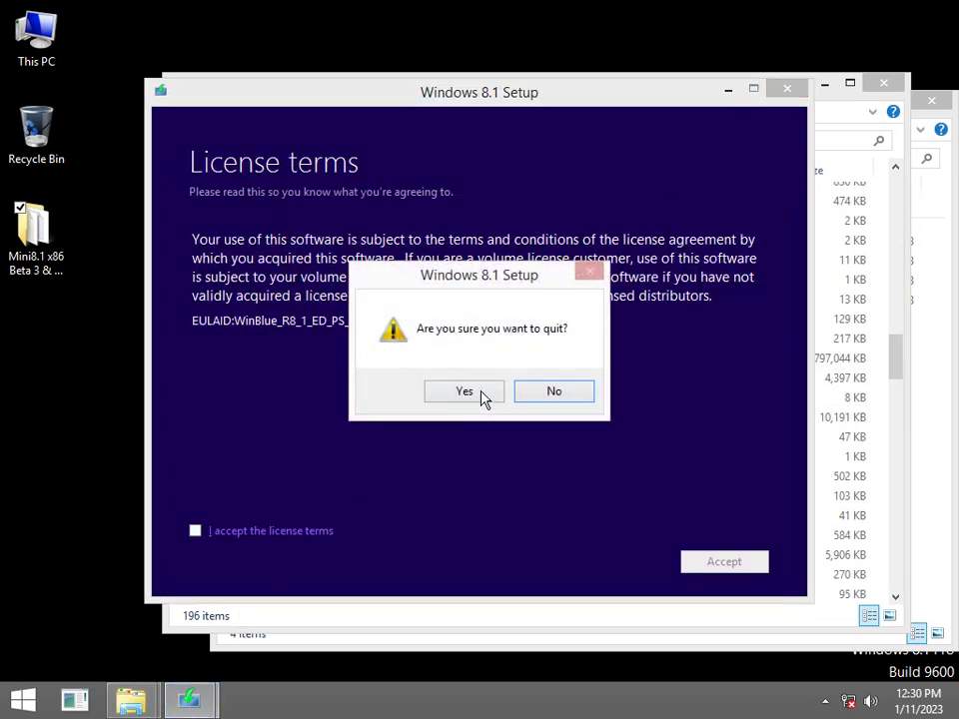
{"action": "left_click", "coordinate": [483, 398]}
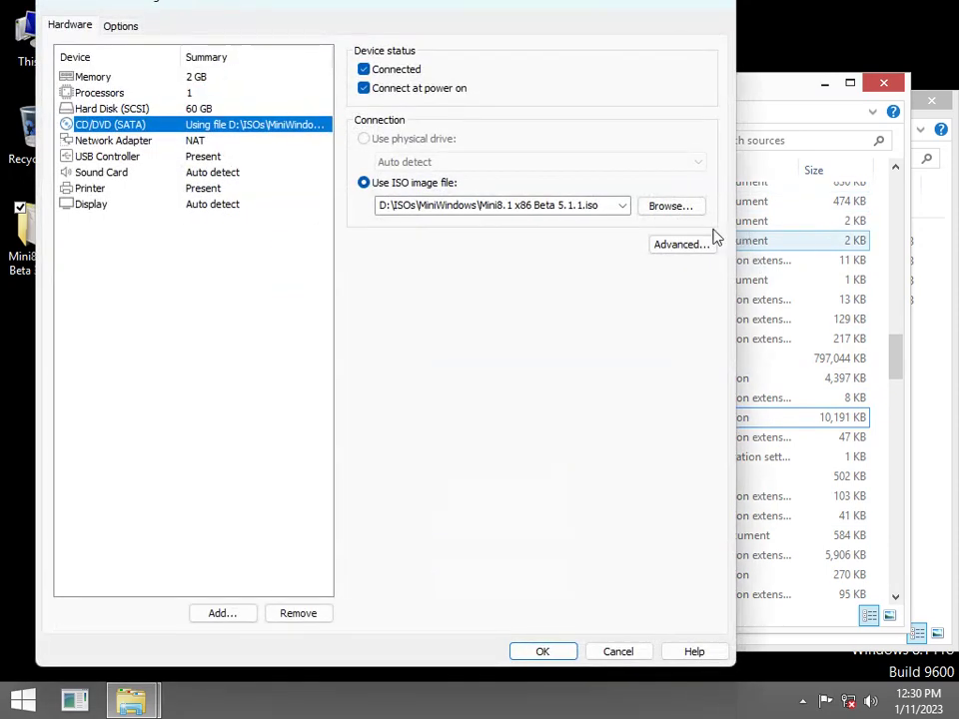
{"action": "left_click", "coordinate": [683, 207]}
{"action": "scroll", "coordinate": [566, 356], "scroll_direction": "down", "scroll_amount": 3}
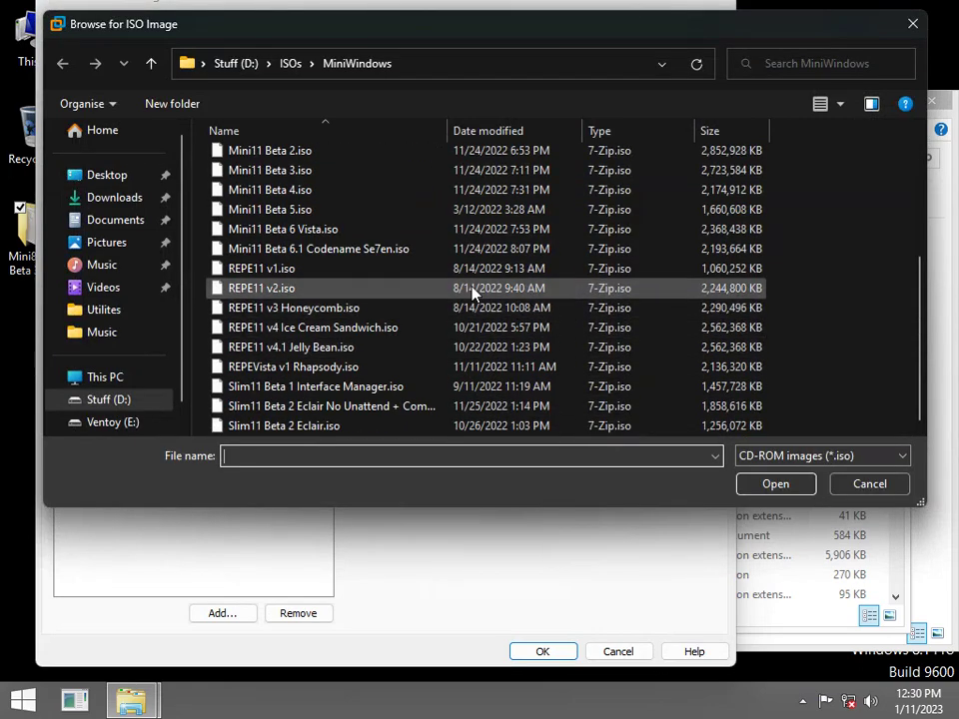
{"action": "scroll", "coordinate": [474, 260], "scroll_direction": "up", "scroll_amount": 5}
{"action": "left_click", "coordinate": [851, 483]}
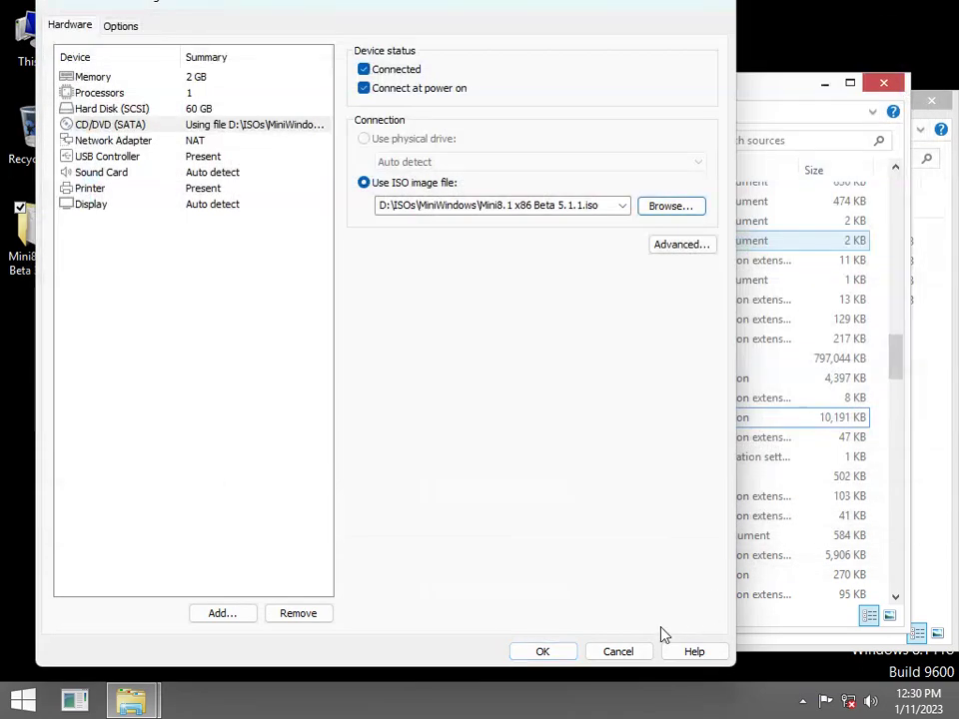
{"action": "left_click", "coordinate": [615, 650]}
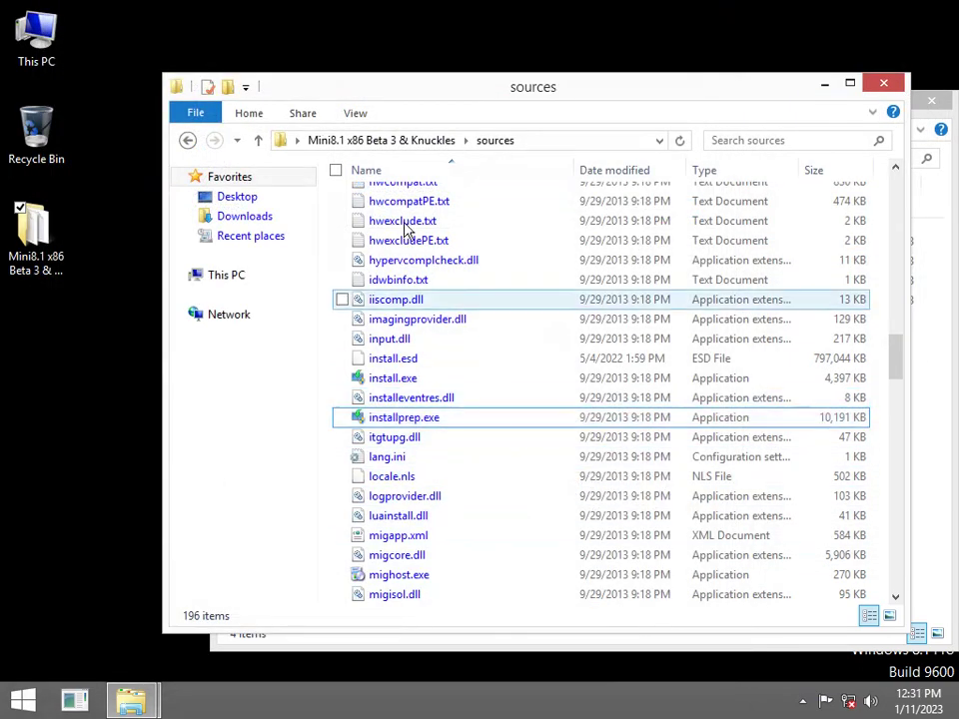
Run setup.exe from the Mini8.1 x86 Beta 3 & Knuckles folder with administrator approval and accept the license terms
{"action": "left_click", "coordinate": [430, 144]}
{"action": "double_click", "coordinate": [424, 338]}
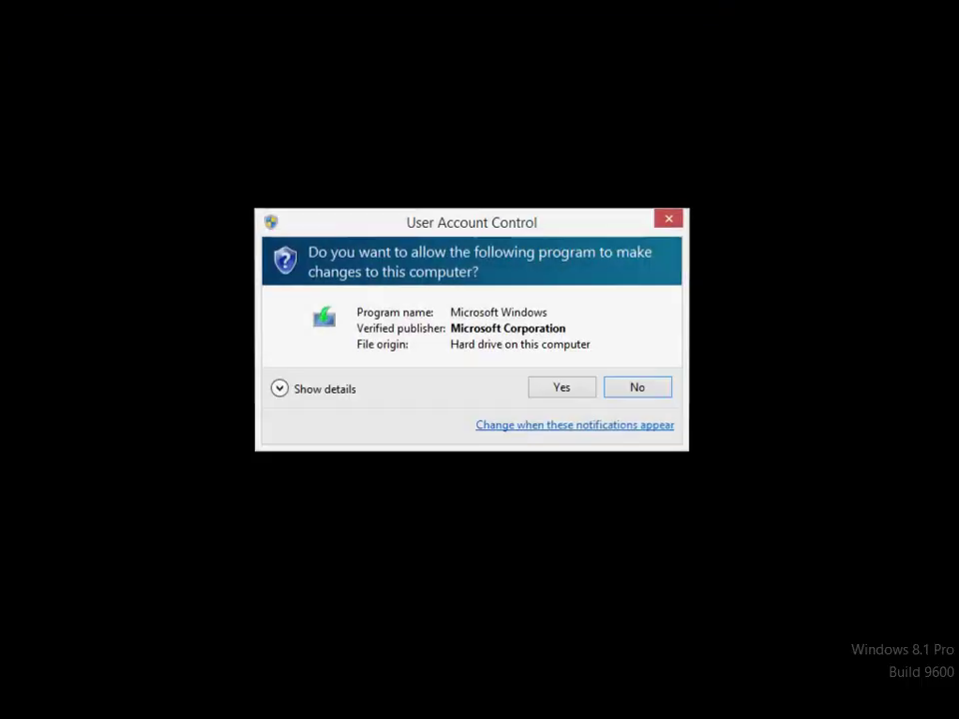
{"action": "left_click", "coordinate": [574, 393]}
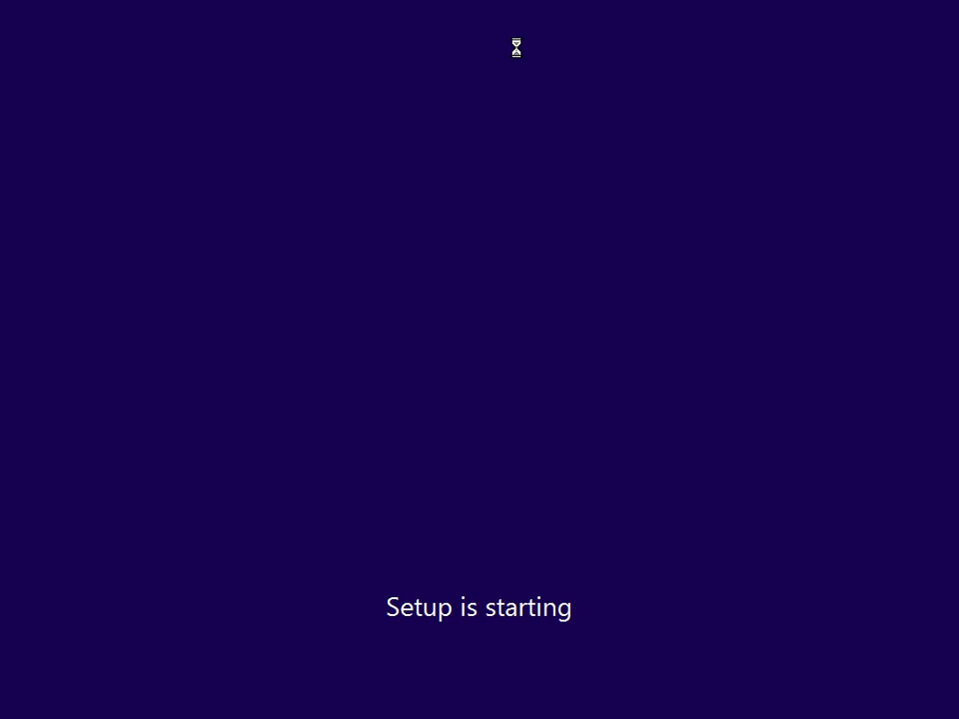
{"action": "key", "text": "space"}
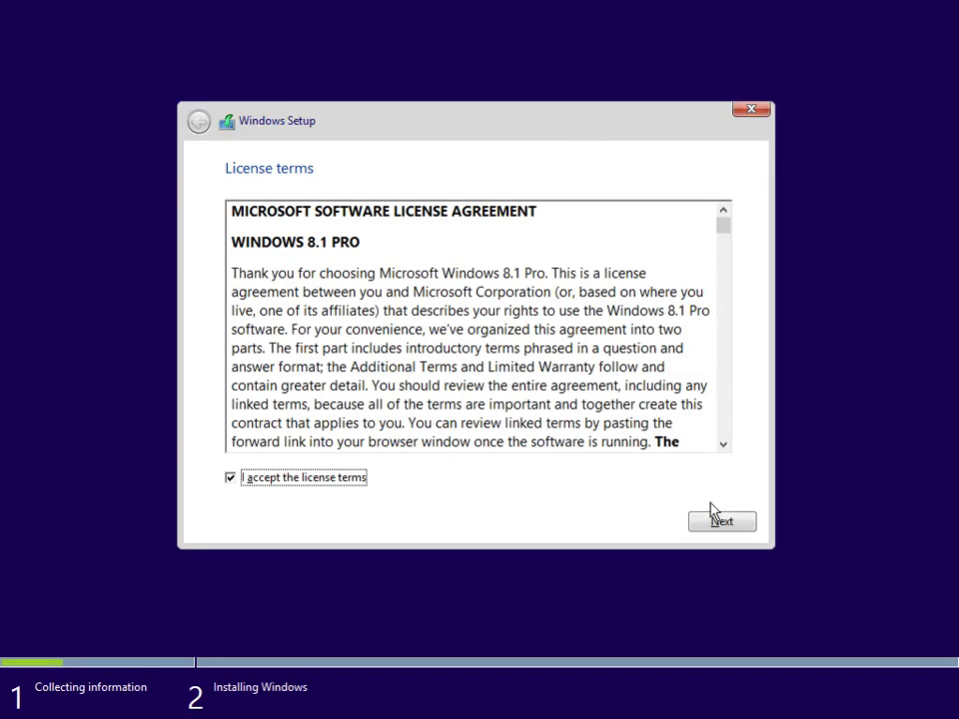
{"action": "left_click", "coordinate": [727, 531]}
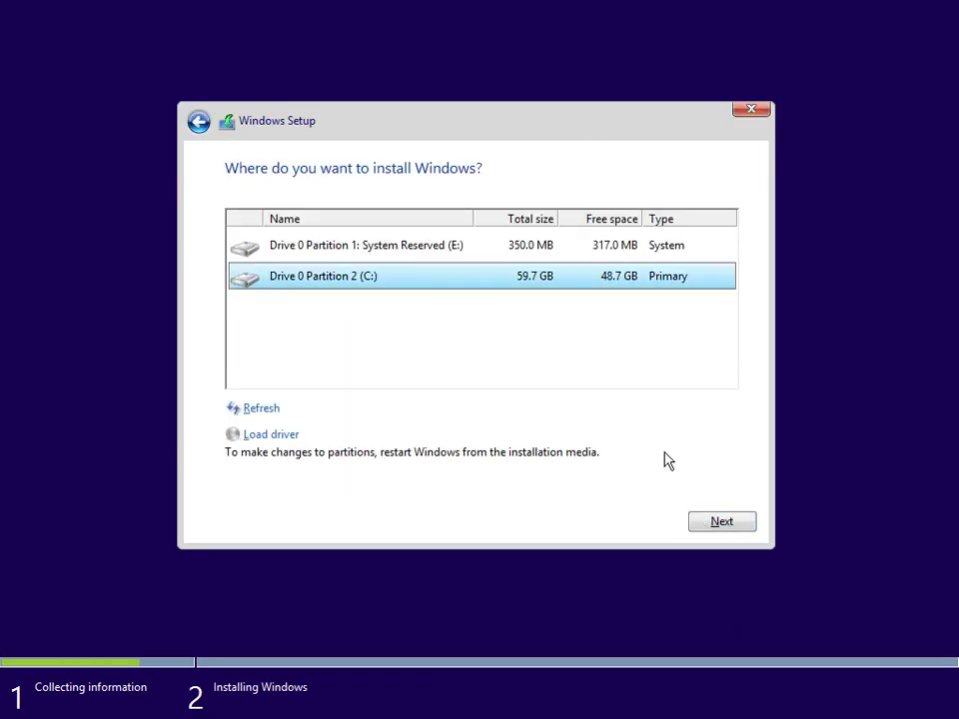
Start installing Windows on Drive 0 Partition 2 (C:), accepting the move to Windows.old, and quit the setup during file copying
{"action": "left_click", "coordinate": [380, 252]}
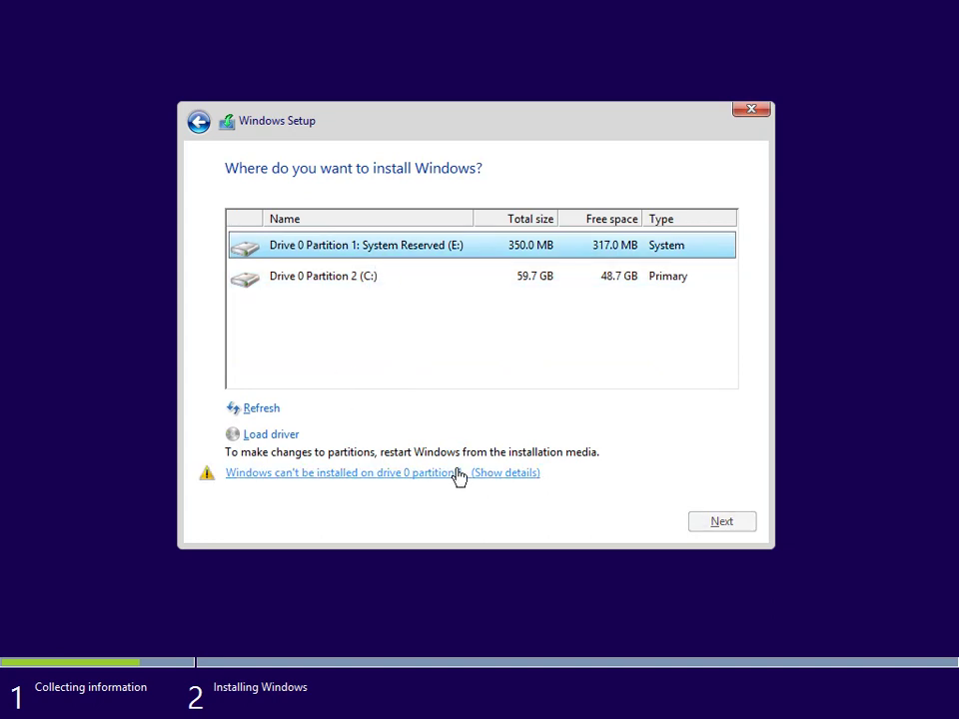
{"action": "left_click", "coordinate": [470, 287]}
{"action": "left_click", "coordinate": [711, 523]}
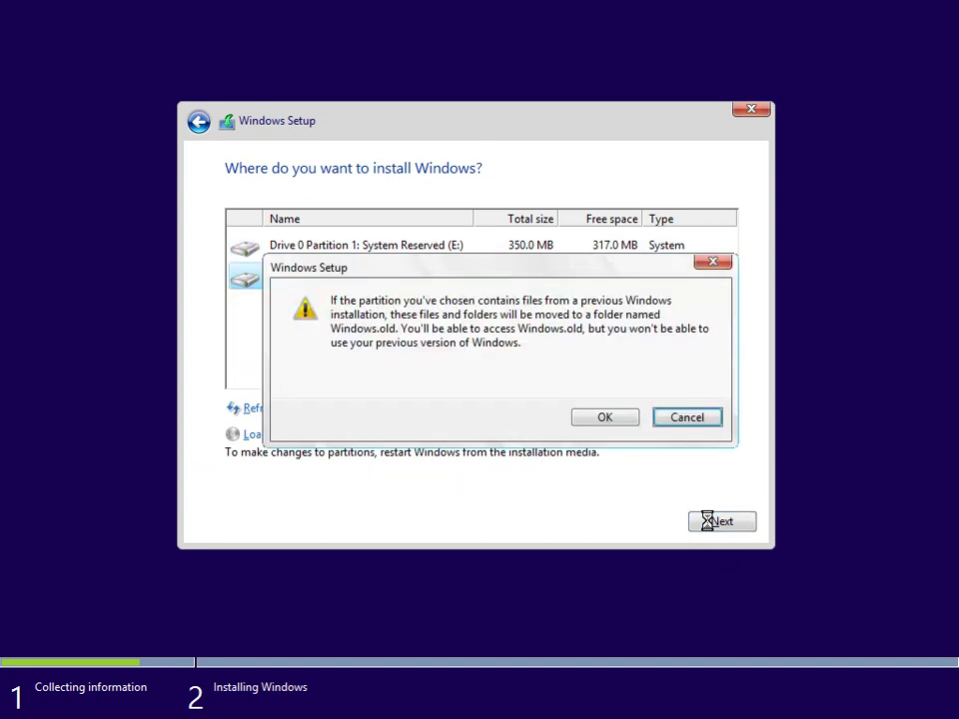
{"action": "left_click", "coordinate": [607, 419]}
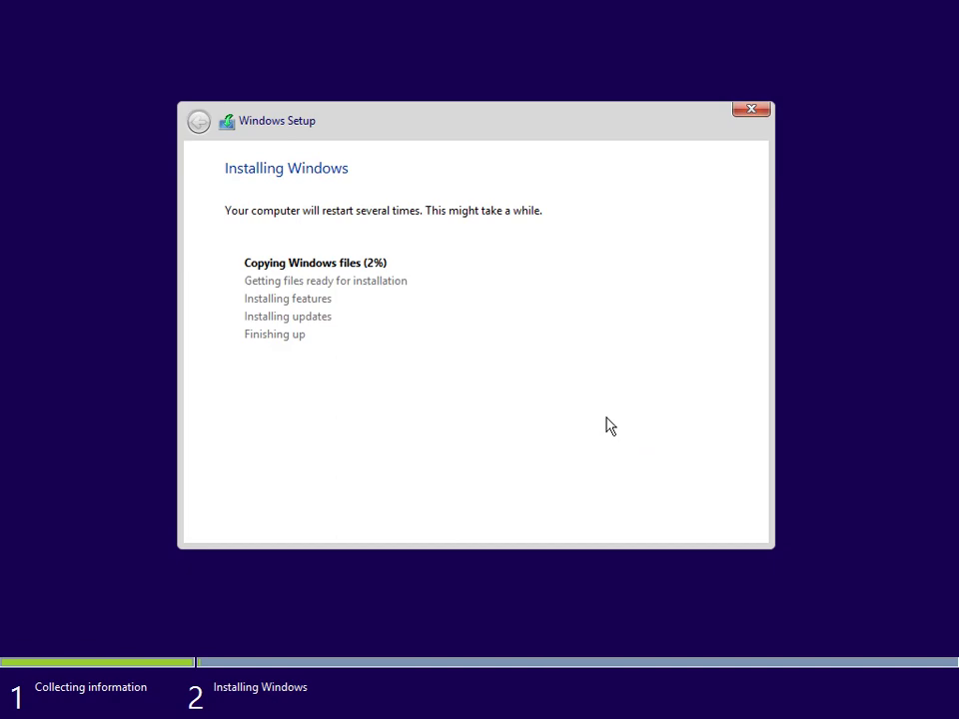
{"action": "left_click", "coordinate": [751, 109]}
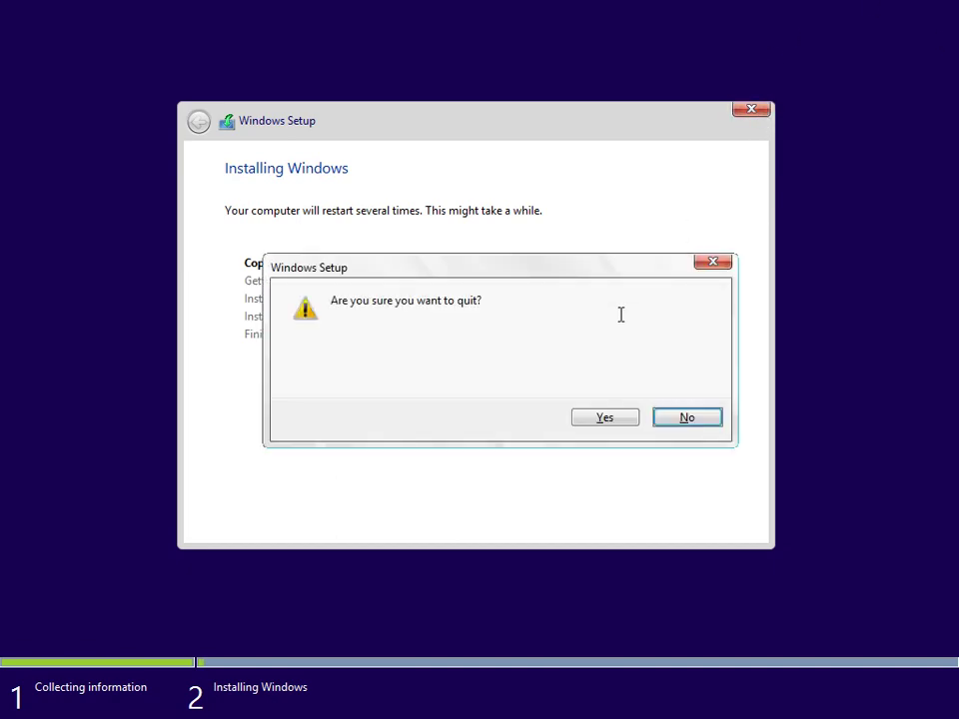
{"action": "left_click", "coordinate": [596, 420]}
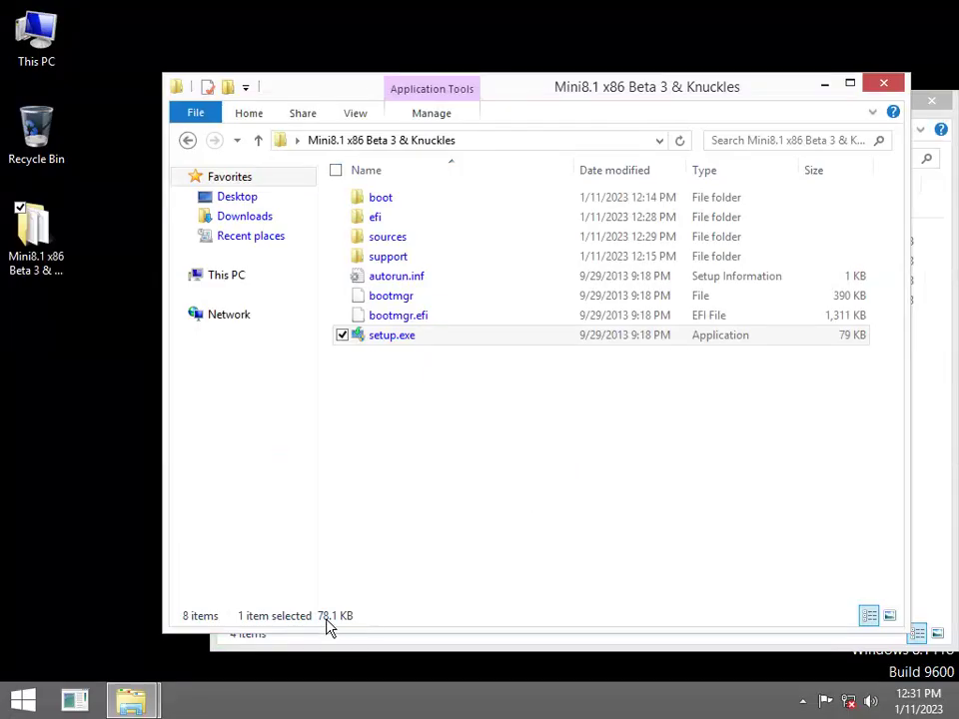
Open Disk Management with diskmgmt.msc, check the actions available for the System Reserved (E:) partition, and close it
{"action": "key", "text": "super+r"}
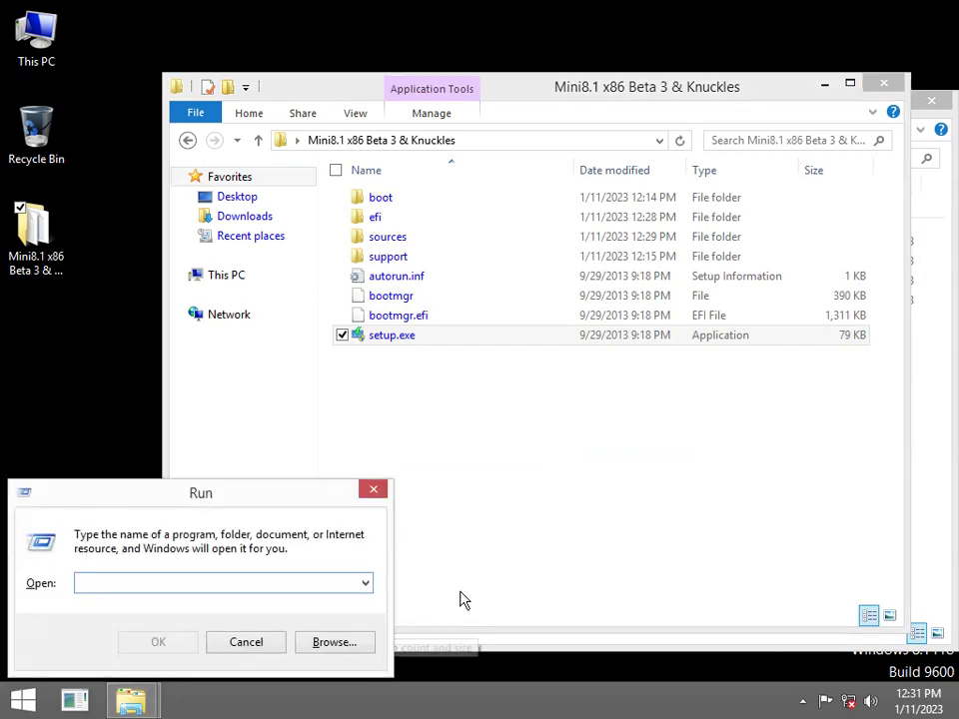
{"action": "type", "text": "disk"}
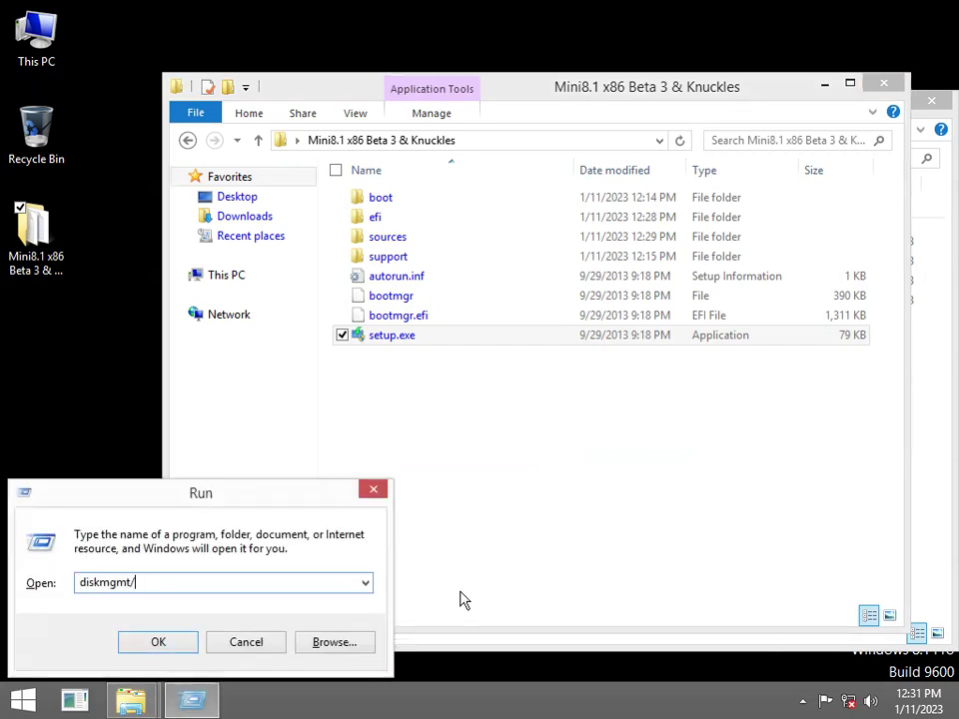
{"action": "type", "text": "mgmt.msc"}
{"action": "key", "text": "Return"}
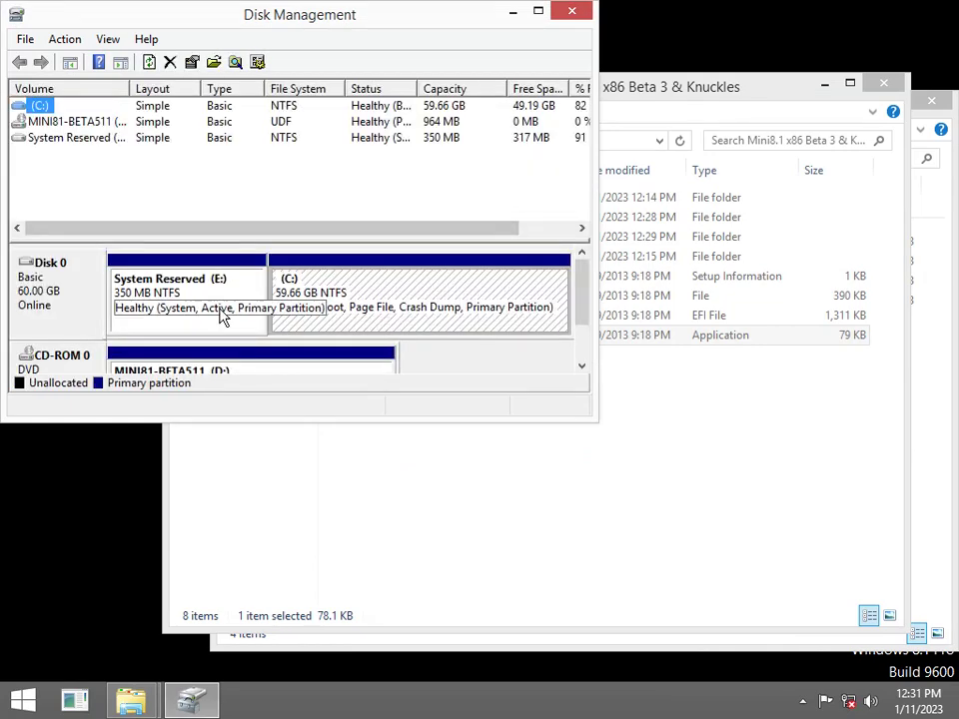
{"action": "right_click", "coordinate": [222, 313]}
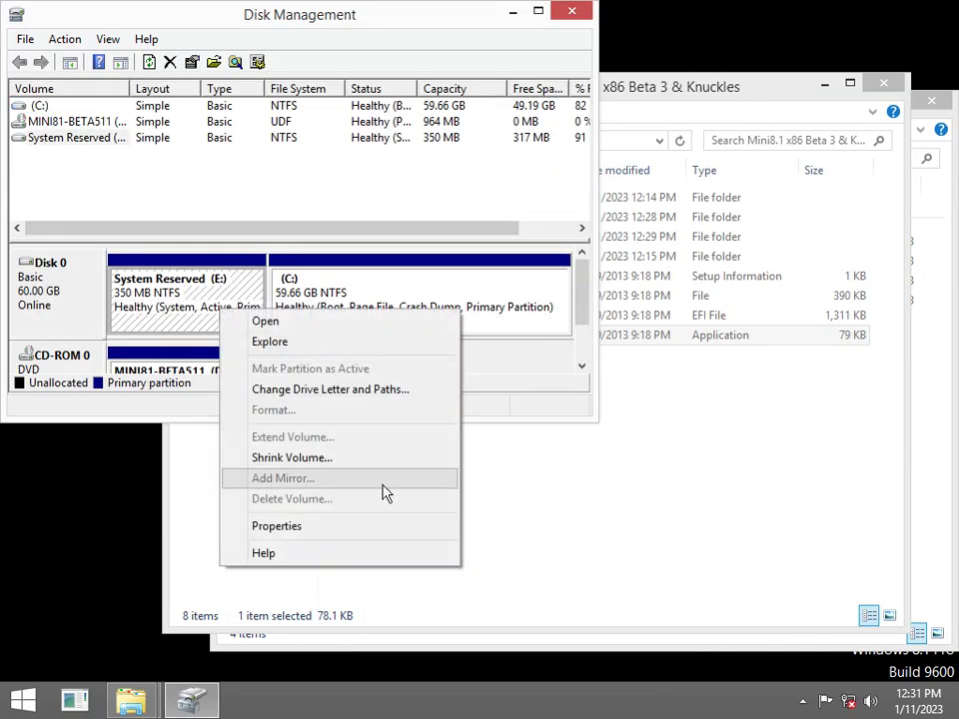
{"action": "left_click", "coordinate": [528, 281]}
{"action": "left_click", "coordinate": [580, 13]}
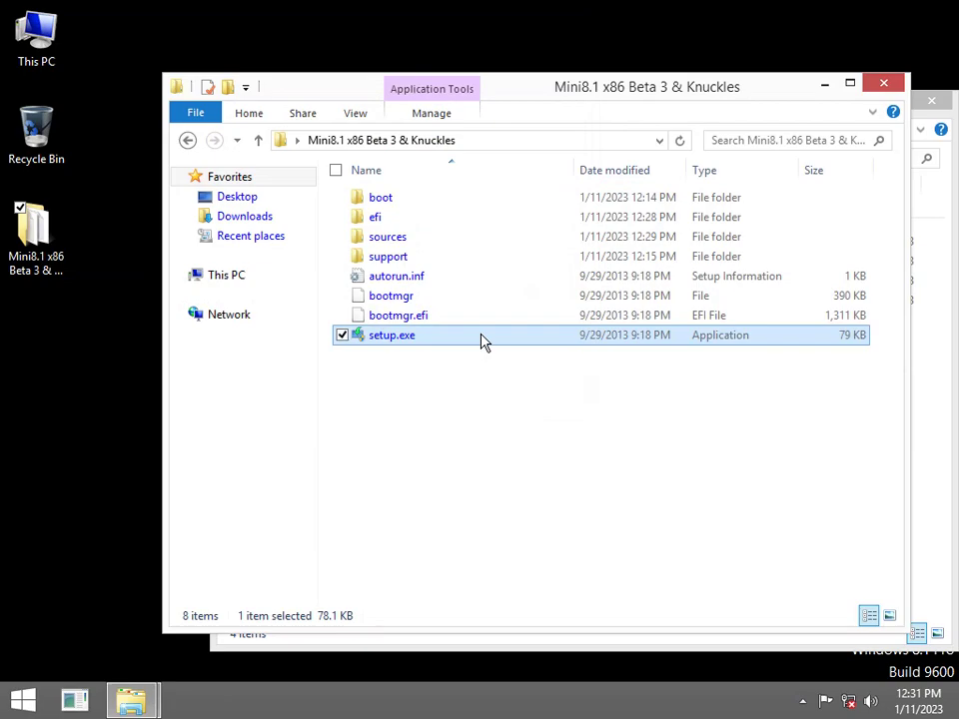
Launch setup.exe from the Mini8.1 x86 Beta 3 & Knuckles folder and accept the license terms
{"action": "double_click", "coordinate": [481, 340]}
{"action": "key", "text": "alt+y"}
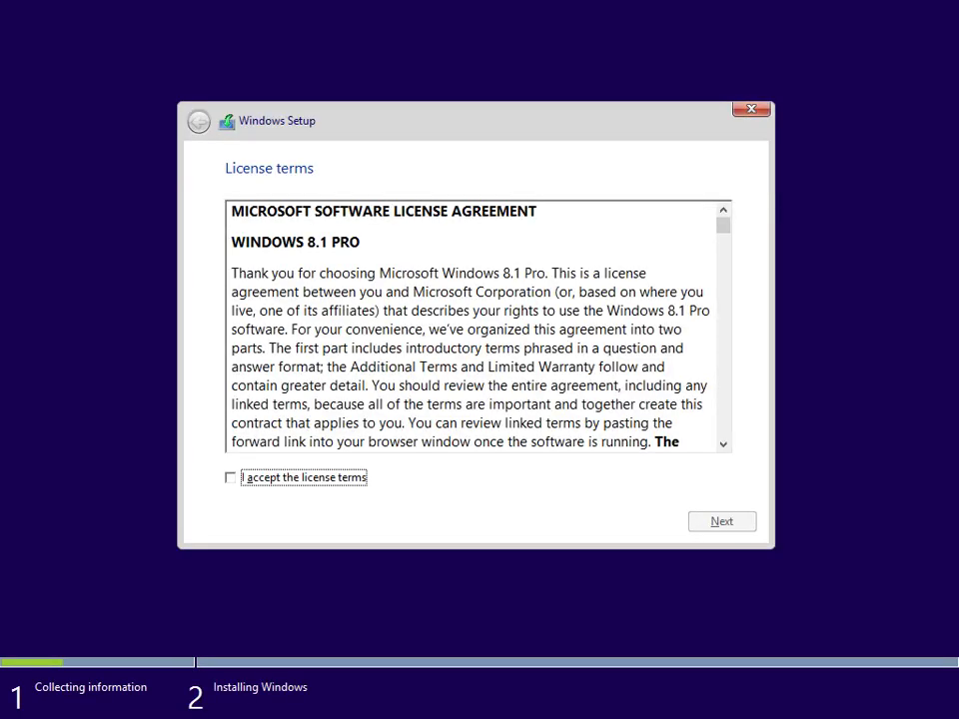
{"action": "left_click", "coordinate": [357, 481]}
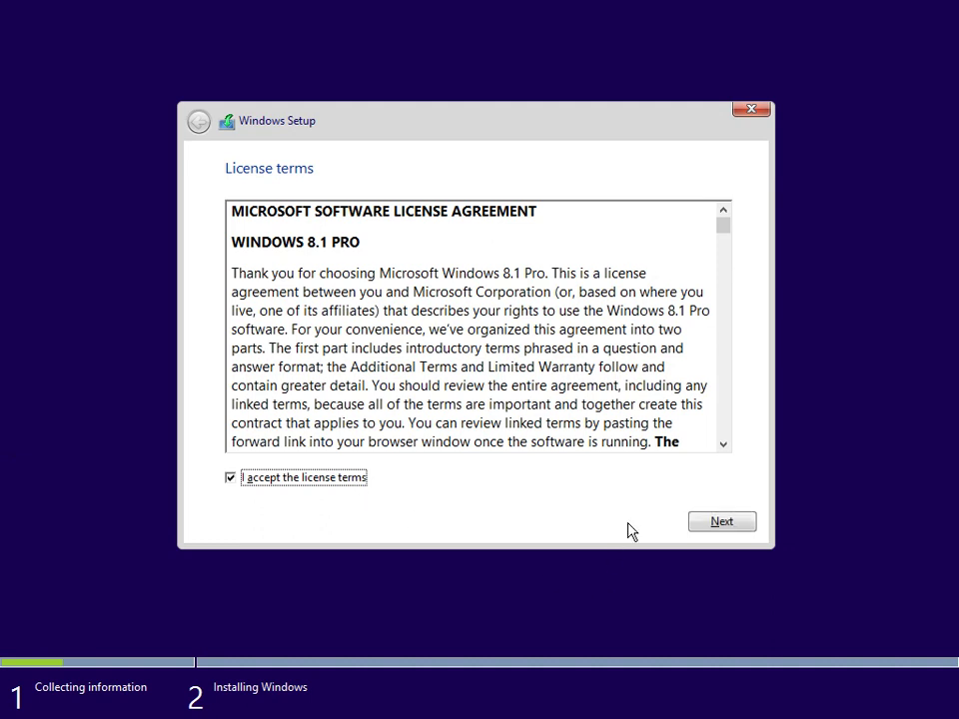
{"action": "left_click", "coordinate": [708, 519]}
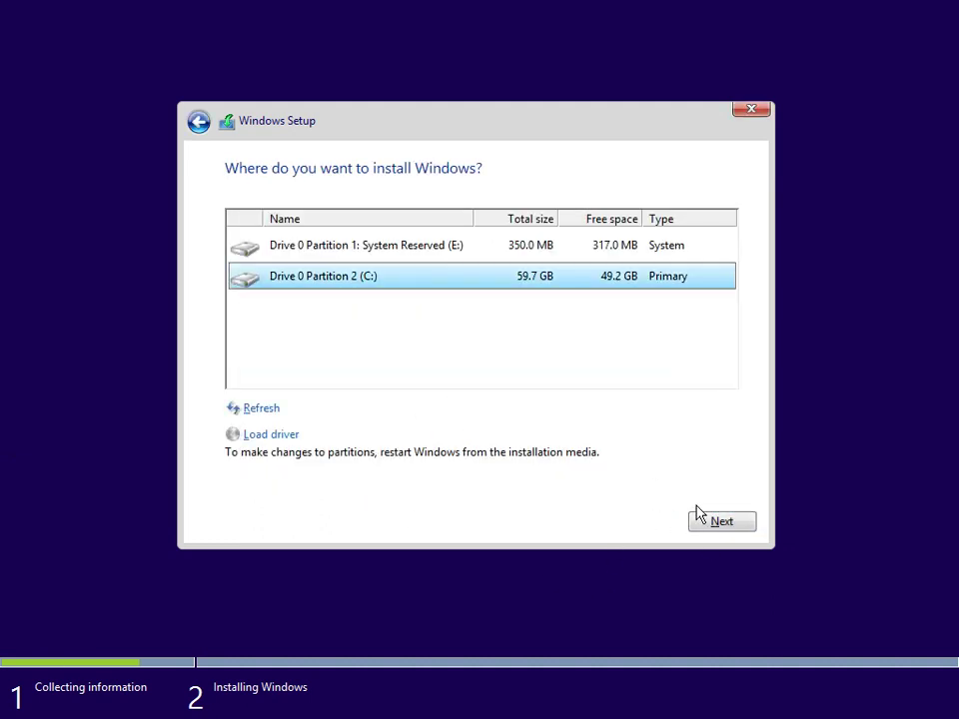
Install Windows on Drive 0 Partition 2 (C:), accepting the move to Windows.old, and boot the first Windows 8.1 entry
{"action": "left_click", "coordinate": [724, 525]}
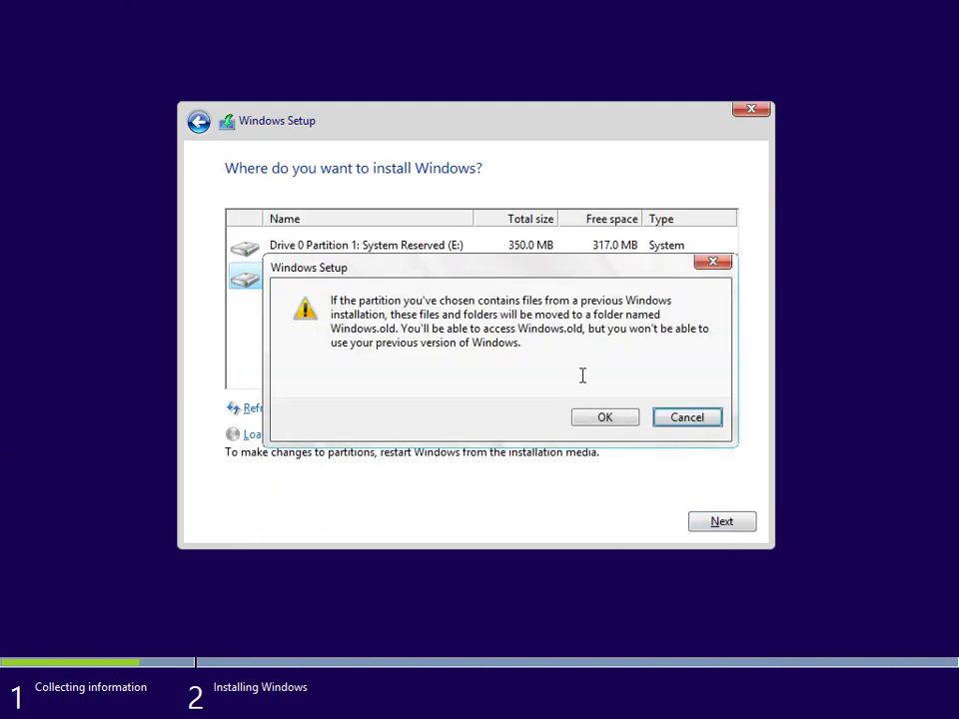
{"action": "left_click", "coordinate": [609, 418]}
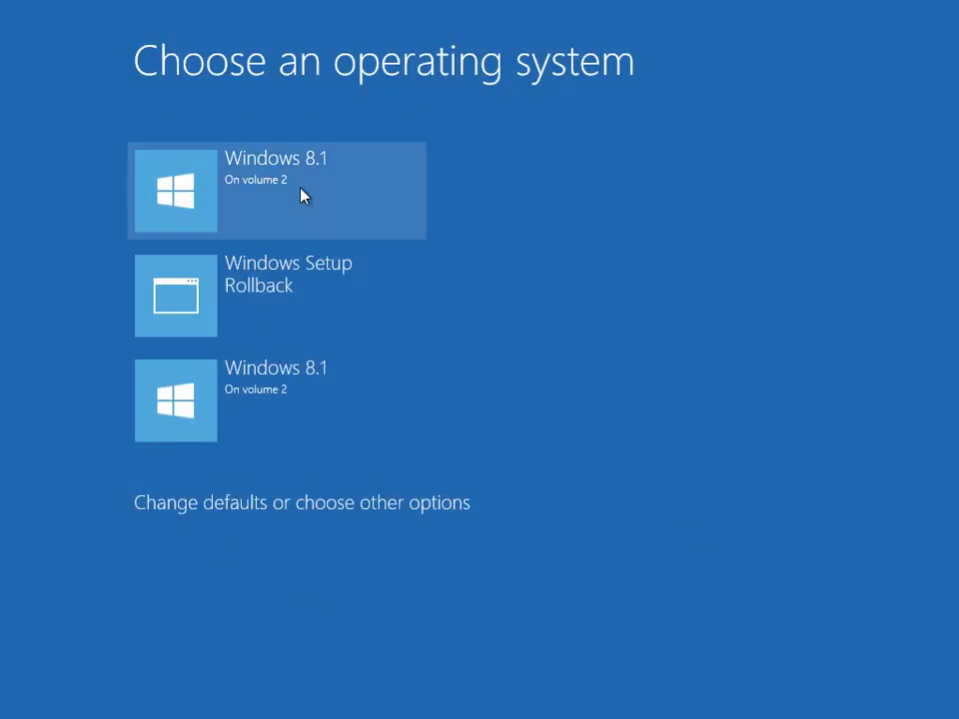
{"action": "left_click", "coordinate": [302, 195]}
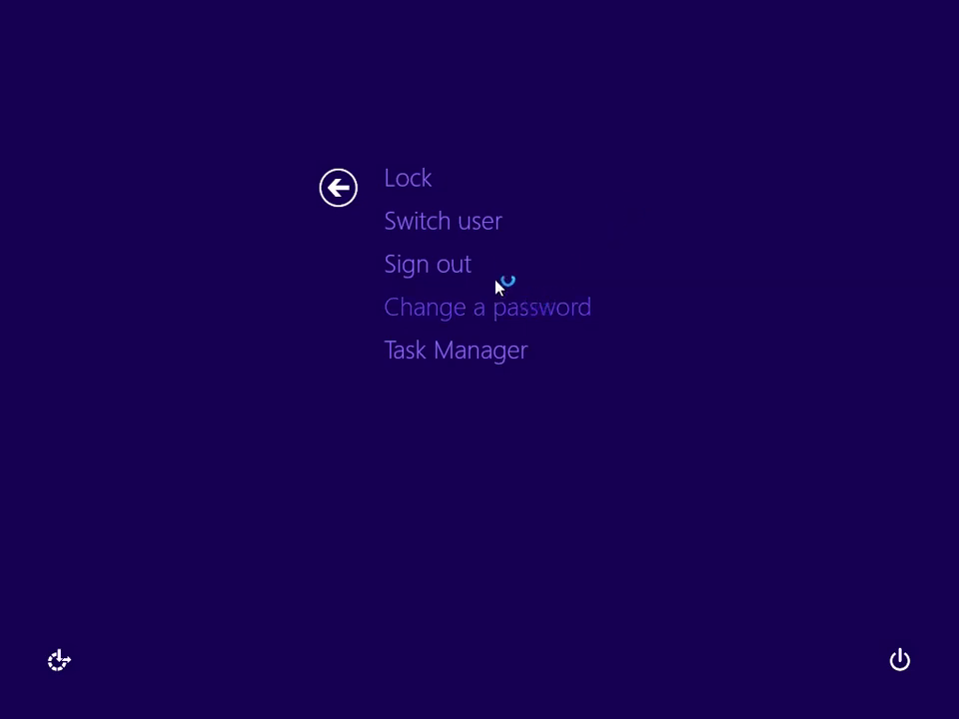
Sign out of the current session, dismiss the lock screen, and sign back in
{"action": "left_click", "coordinate": [450, 265]}
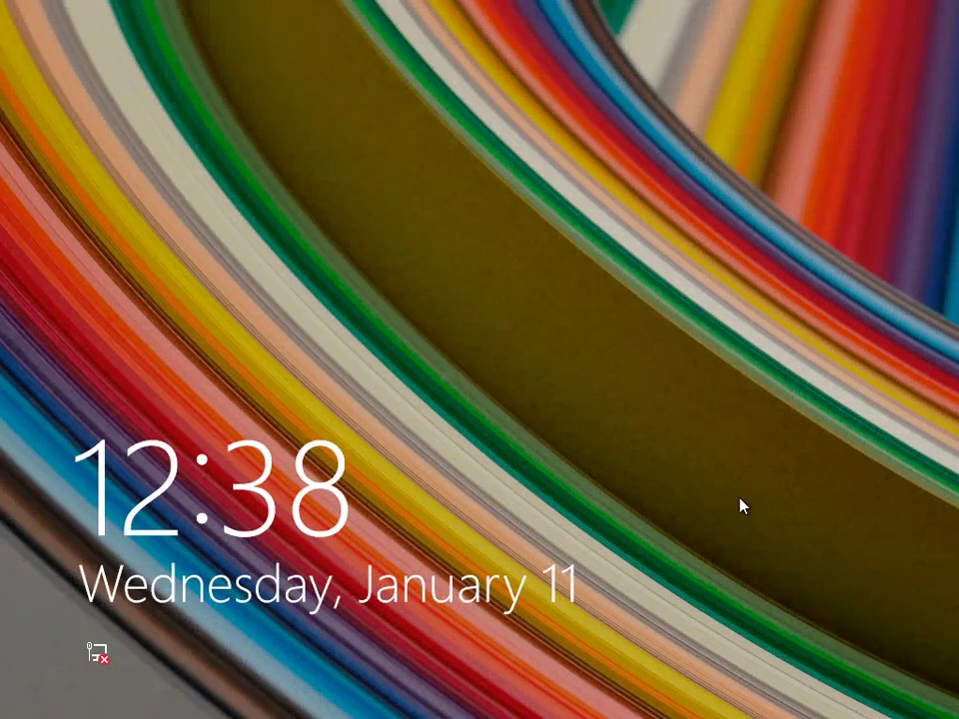
{"action": "left_click_drag", "start_coordinate": [739, 506], "coordinate": [685, 6]}
{"action": "left_click", "coordinate": [531, 247]}
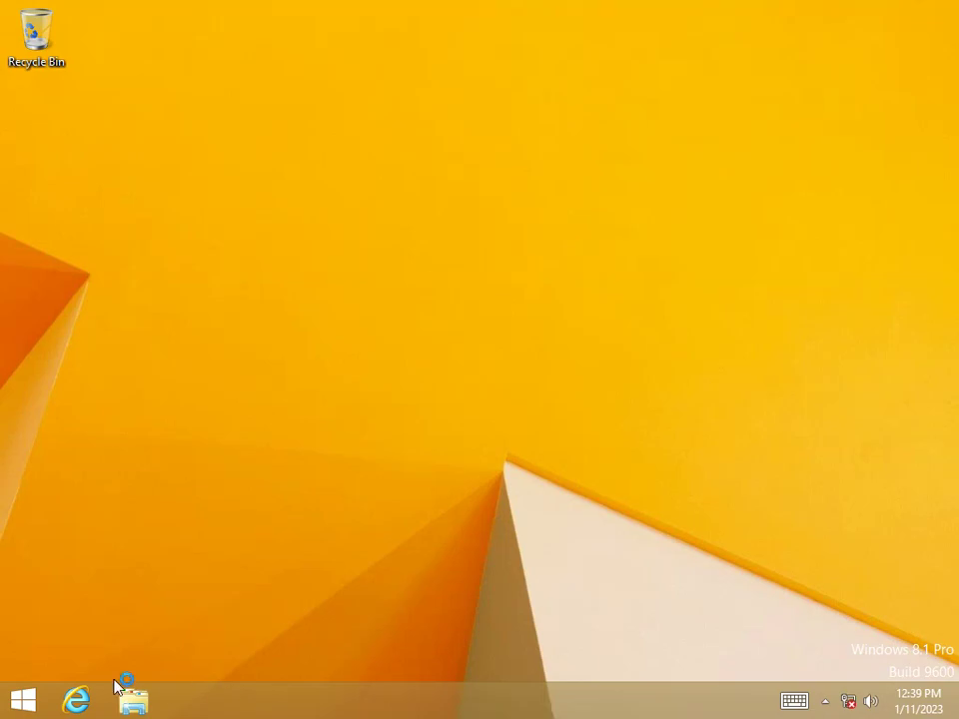
Open File Explorer to view the folders and drives in This PC, and close the window
{"action": "left_click", "coordinate": [26, 702]}
{"action": "left_click", "coordinate": [24, 701]}
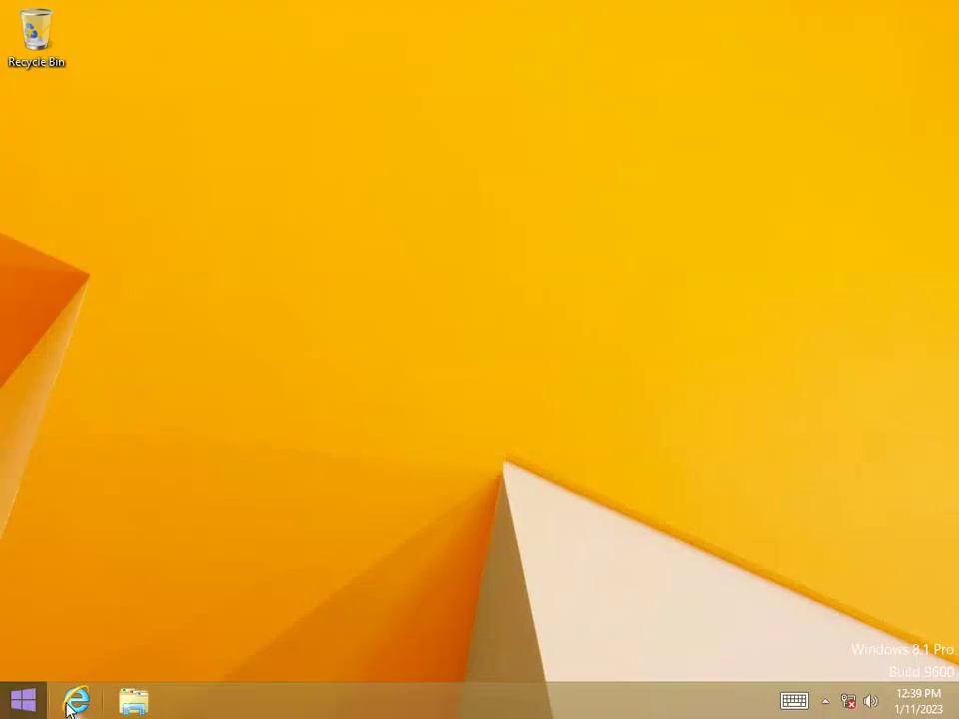
{"action": "left_click", "coordinate": [133, 702]}
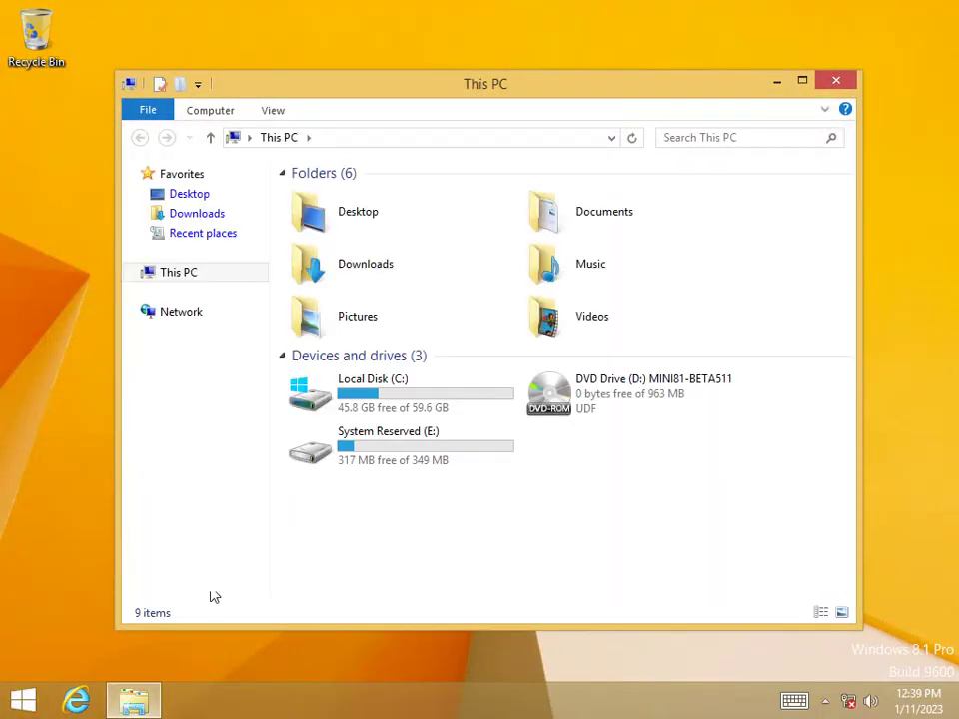
{"action": "left_click", "coordinate": [836, 81]}
Try to list the boot configuration by running bcdedit in a standard command prompt, and close the prompt
{"action": "key", "text": "super+r"}
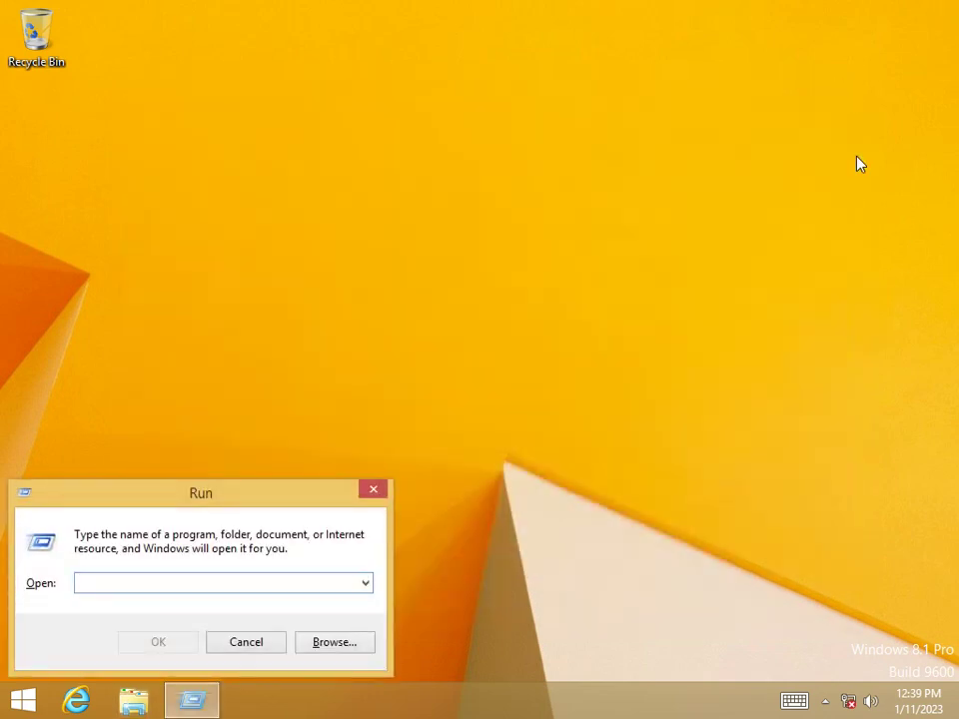
{"action": "type", "text": "cmd"}
{"action": "key", "text": "Return"}
{"action": "type", "text": "bcde"}
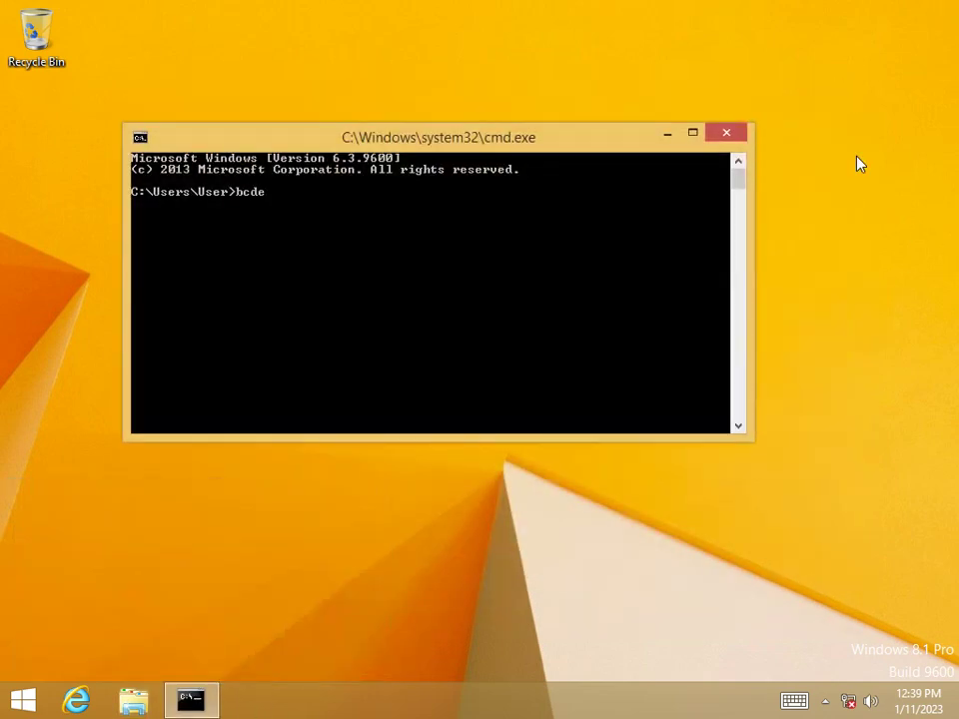
{"action": "type", "text": "dit"}
{"action": "key", "text": "Return"}
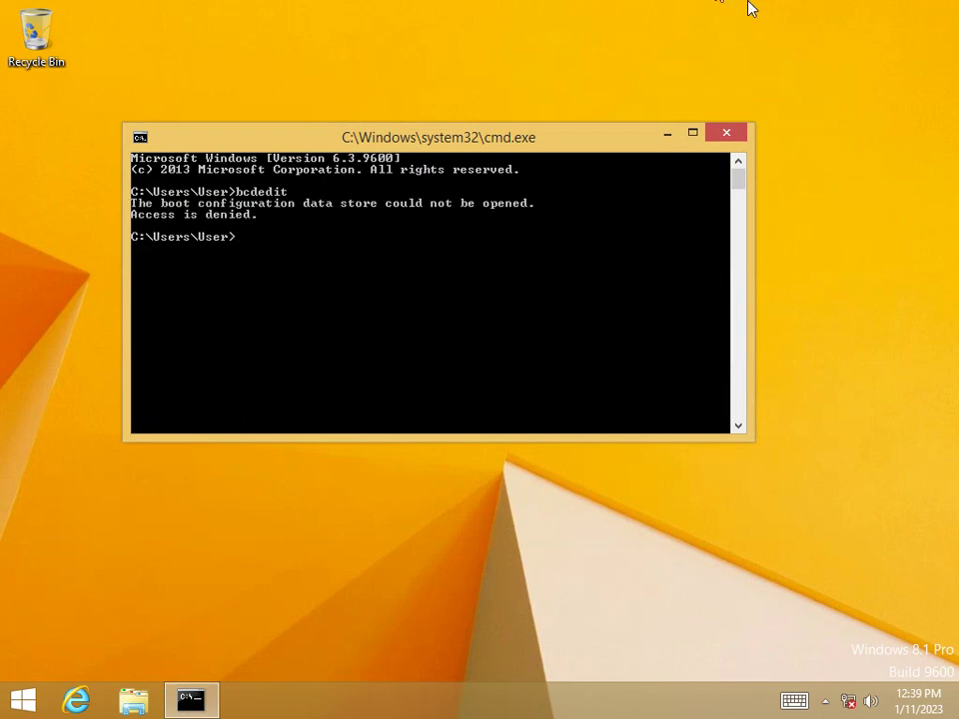
{"action": "left_click", "coordinate": [715, 137]}
{"action": "key", "text": "super+r"}
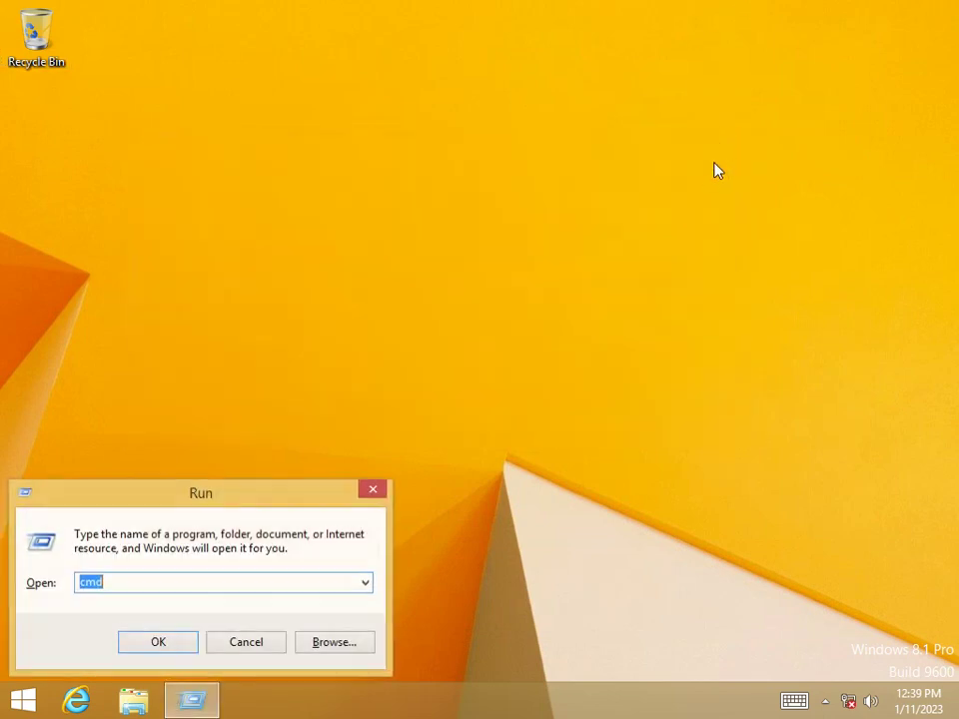
{"action": "type", "text": "cmd"}
{"action": "key", "text": "Escape"}
Open Command Prompt as administrator from the full app list and allow it to make changes to the computer
{"action": "key", "text": "super"}
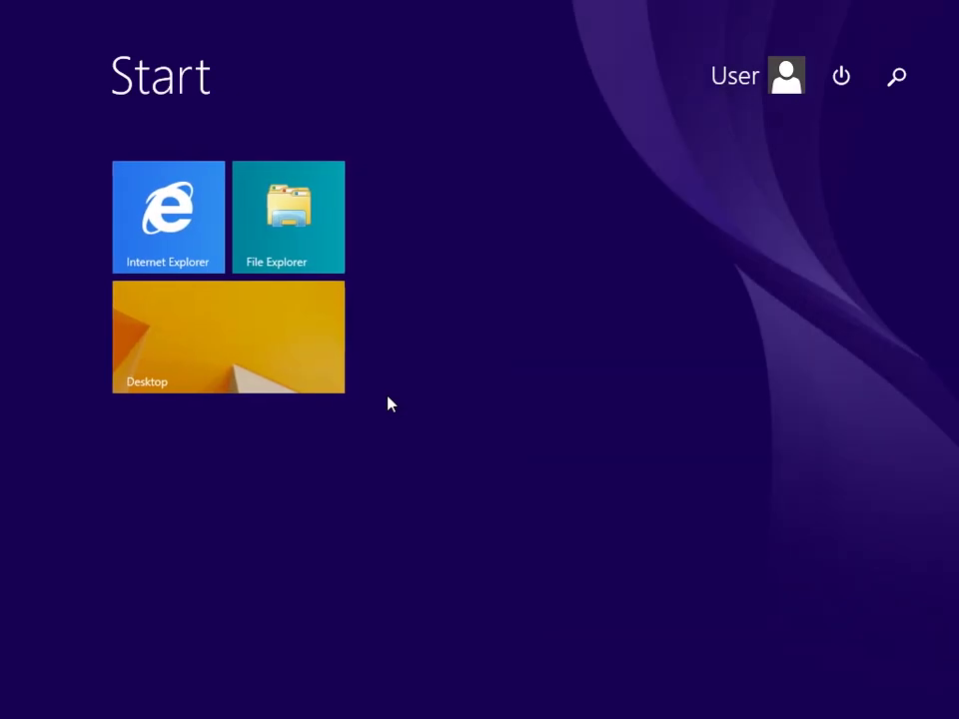
{"action": "type", "text": "cmd"}
{"action": "left_click", "coordinate": [330, 433]}
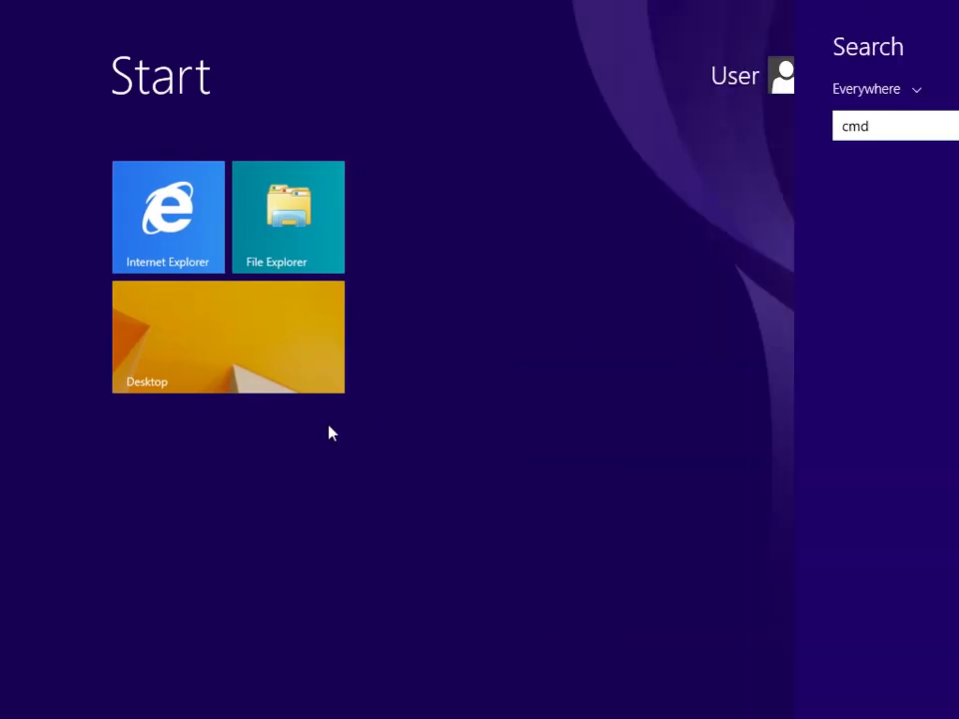
{"action": "left_click", "coordinate": [126, 669]}
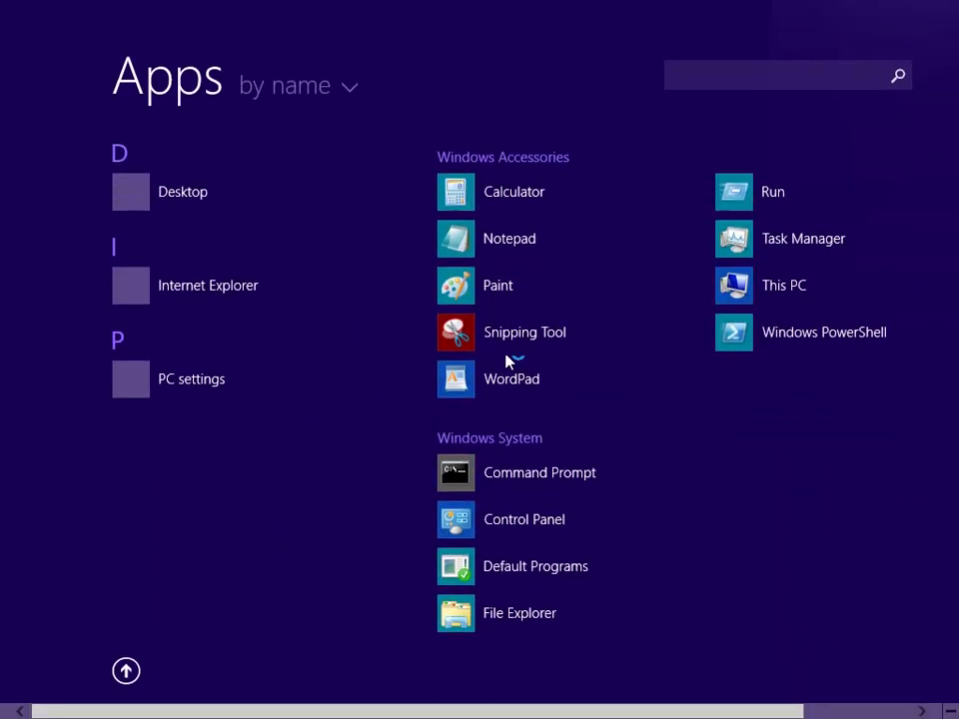
{"action": "right_click", "coordinate": [566, 489]}
{"action": "left_click", "coordinate": [627, 565]}
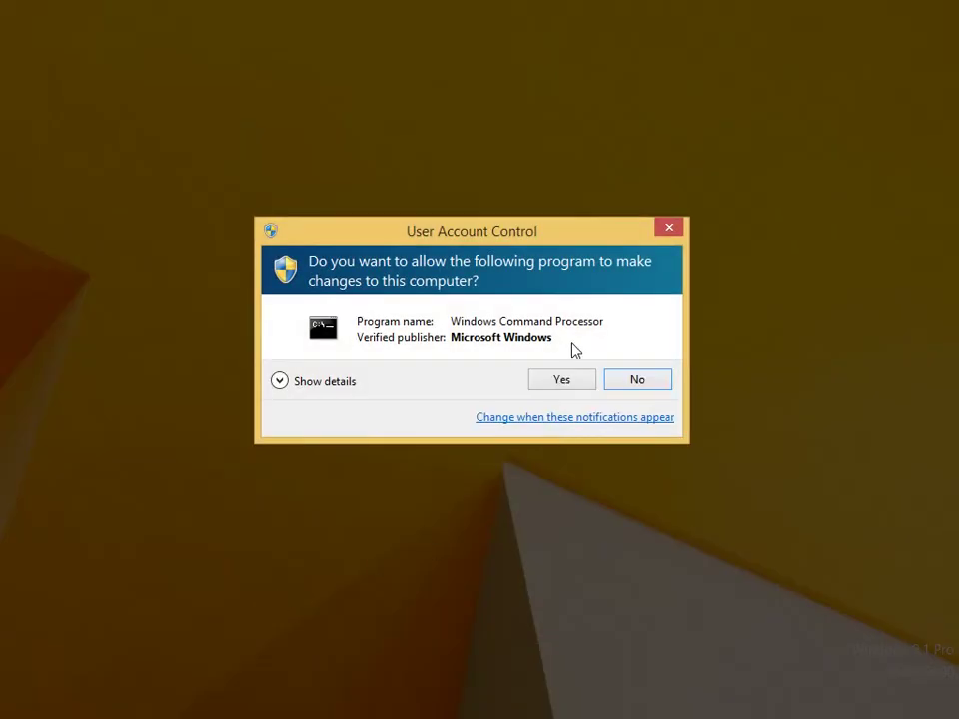
{"action": "left_click", "coordinate": [548, 380]}
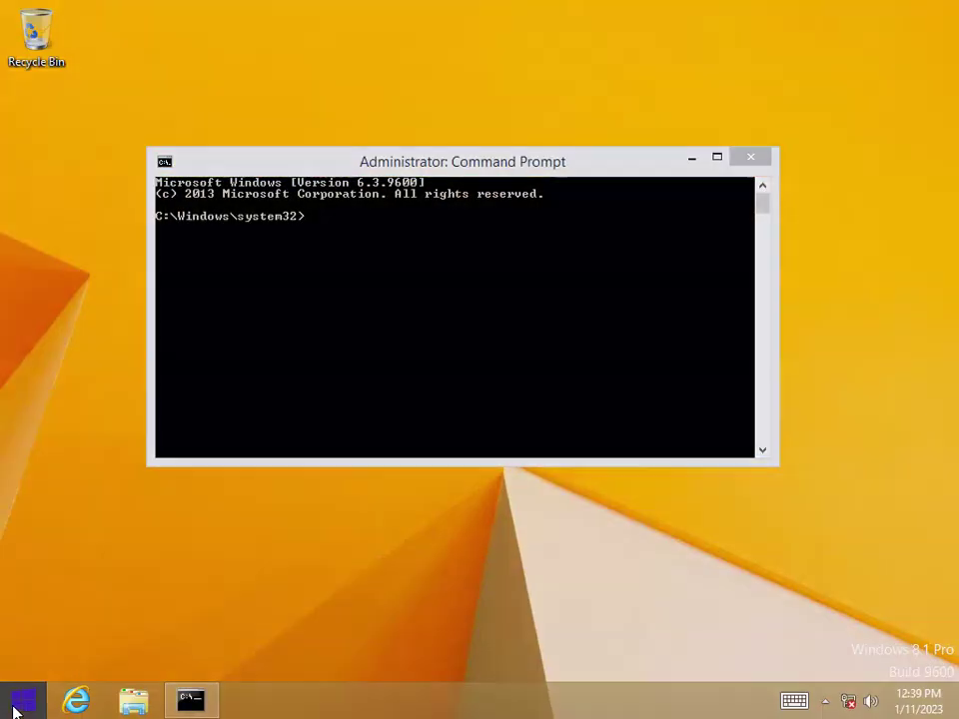
Open PC settings from the app list to view it, and close it
{"action": "left_click", "coordinate": [15, 704]}
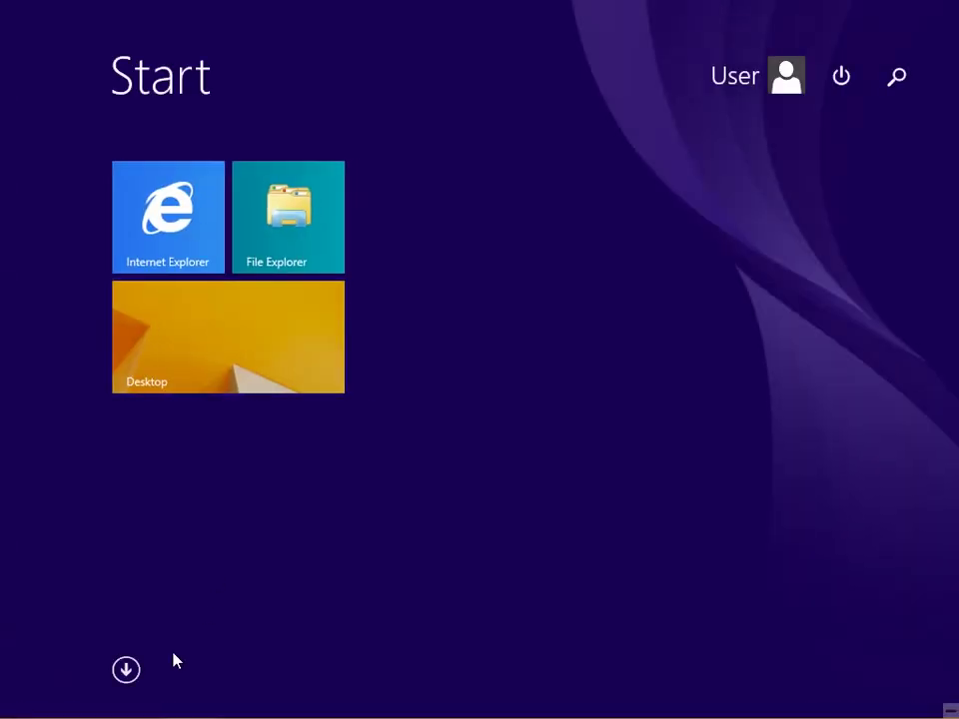
{"action": "left_click", "coordinate": [133, 667]}
{"action": "left_click", "coordinate": [192, 379]}
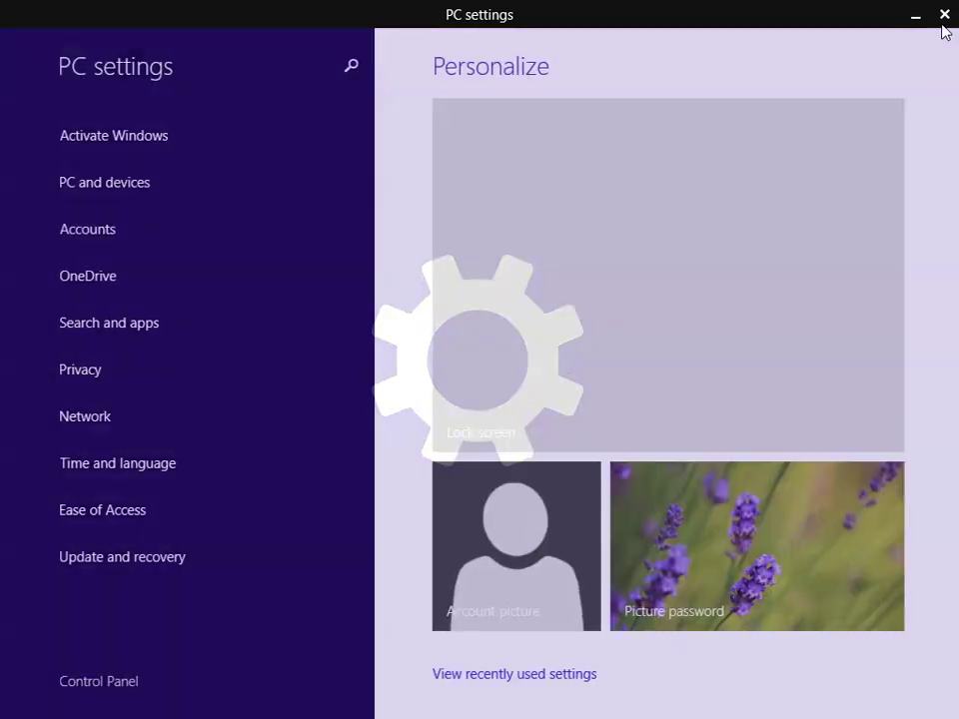
{"action": "left_click", "coordinate": [944, 14]}
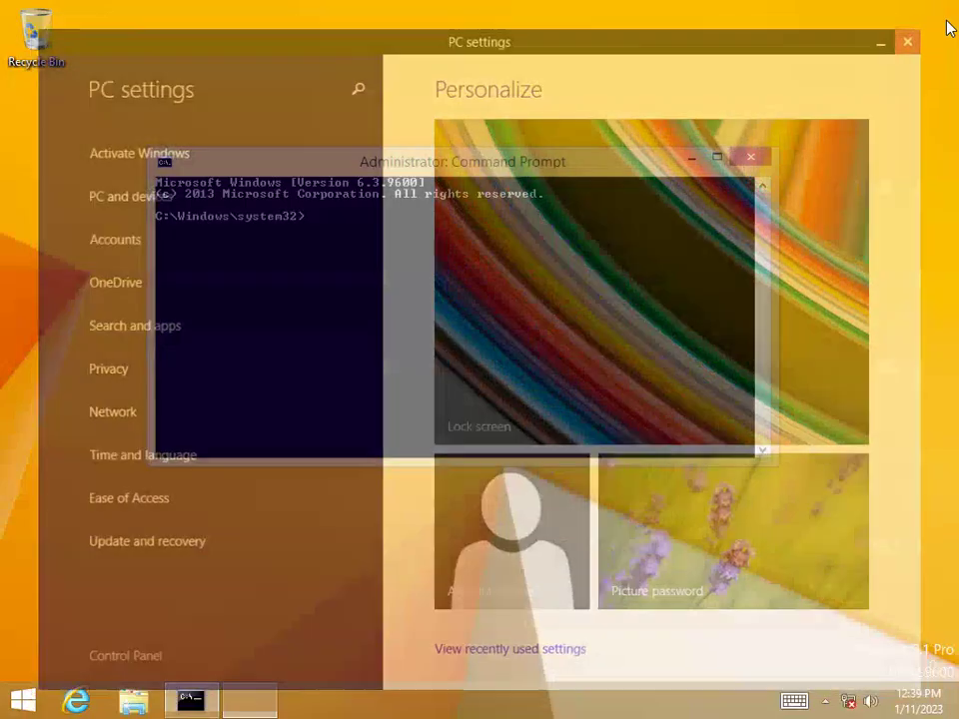
Run bcdedit in the elevated prompt, review the Windows Boot Manager and Boot Loader entries, and close the prompt
{"action": "type", "text": "bcd"}
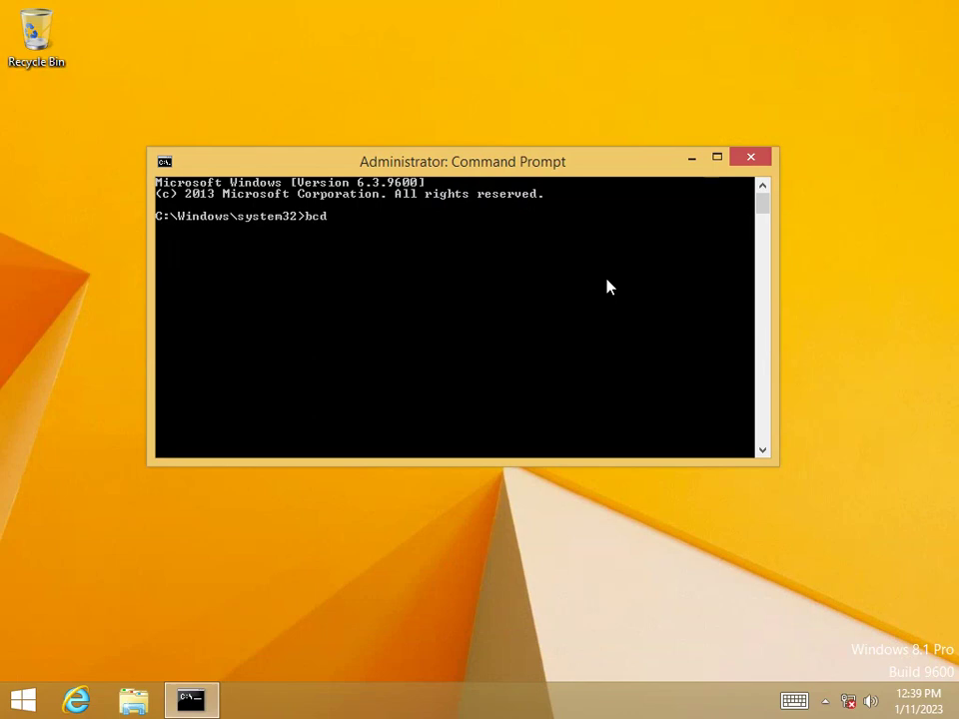
{"action": "type", "text": "edit"}
{"action": "key", "text": "Return"}
{"action": "scroll", "coordinate": [548, 399], "scroll_direction": "up", "scroll_amount": 3}
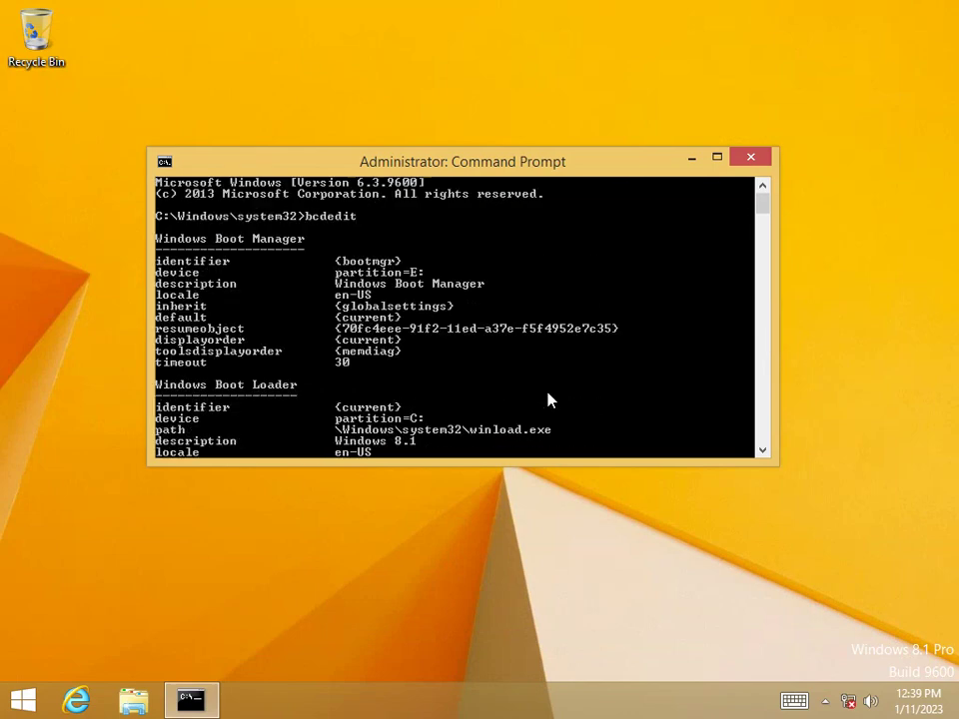
{"action": "scroll", "coordinate": [548, 399], "scroll_direction": "down", "scroll_amount": 3}
{"action": "scroll", "coordinate": [548, 388], "scroll_direction": "up", "scroll_amount": 3}
{"action": "scroll", "coordinate": [585, 305], "scroll_direction": "down", "scroll_amount": 3}
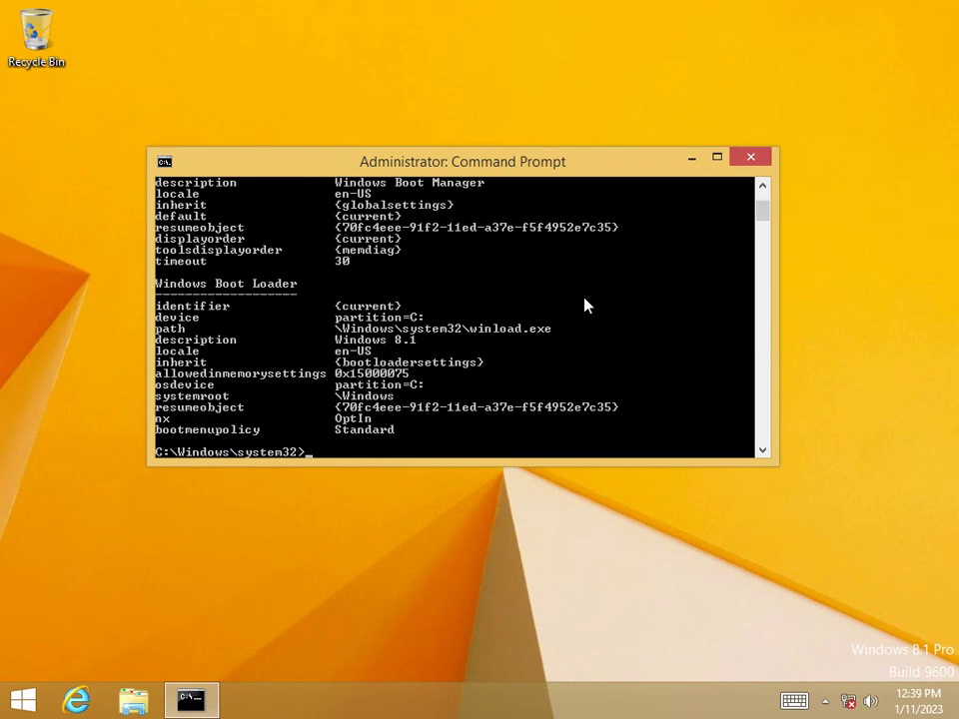
{"action": "scroll", "coordinate": [587, 306], "scroll_direction": "up", "scroll_amount": 3}
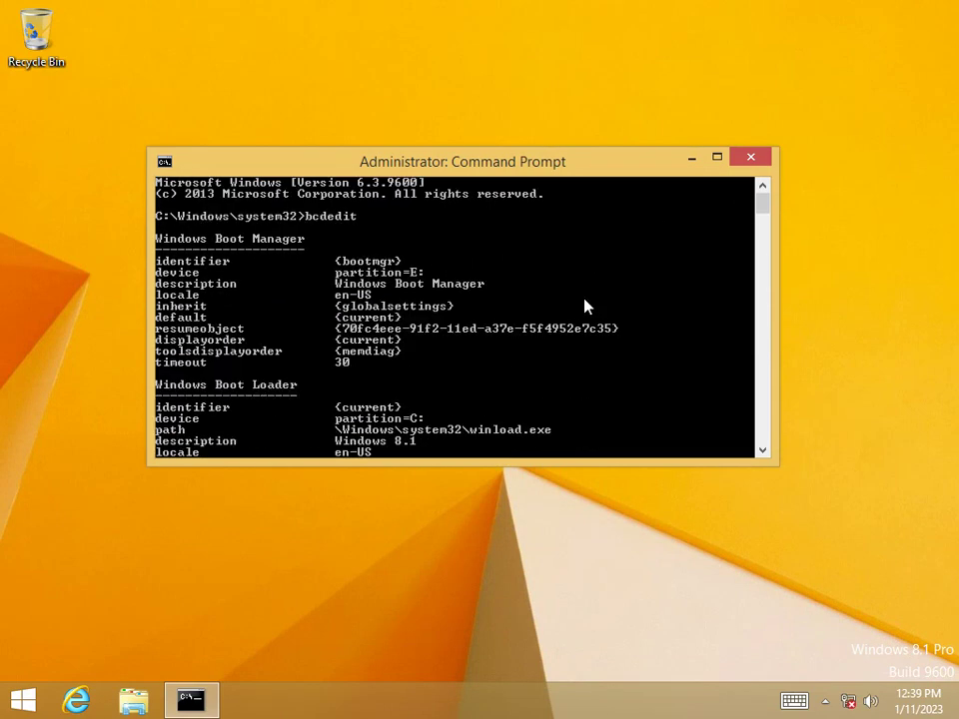
{"action": "left_click", "coordinate": [747, 158]}
Check This PC in File Explorer once more and close the window
{"action": "left_click_drag", "start_coordinate": [835, 146], "coordinate": [160, 605]}
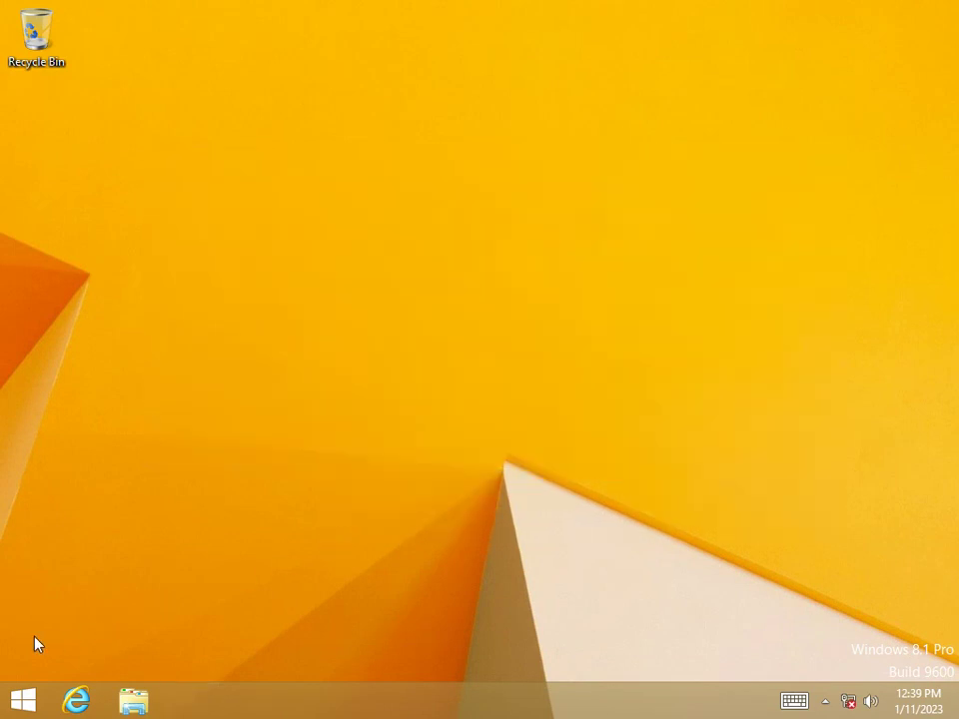
{"action": "left_click", "coordinate": [133, 702]}
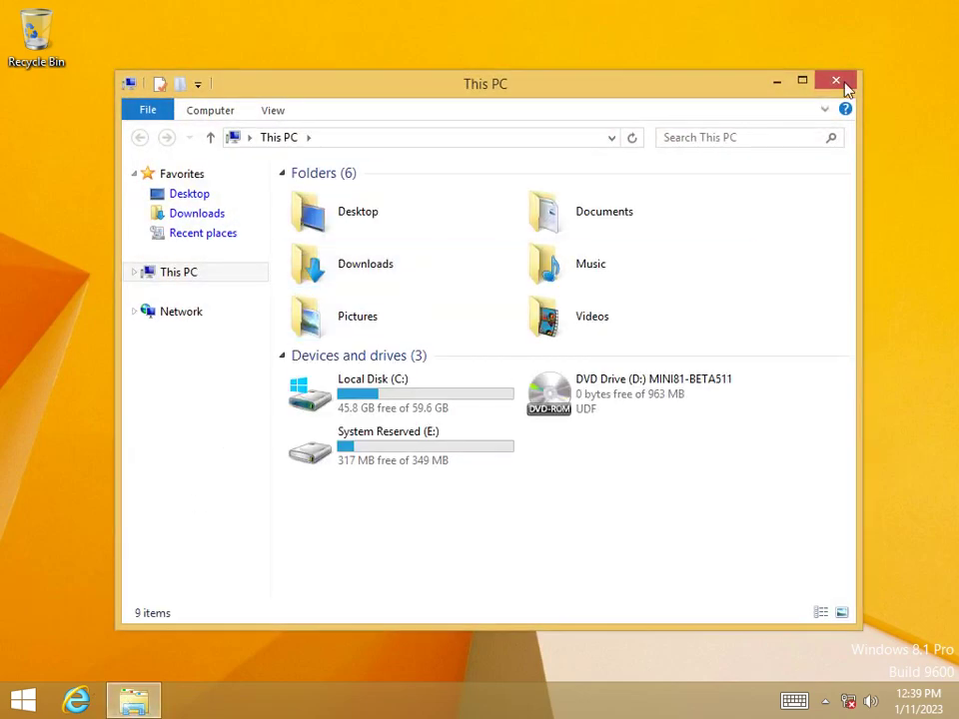
{"action": "left_click", "coordinate": [844, 88]}
Shut down the Windows 8.1 installation from the Start screen
{"action": "left_click", "coordinate": [21, 700]}
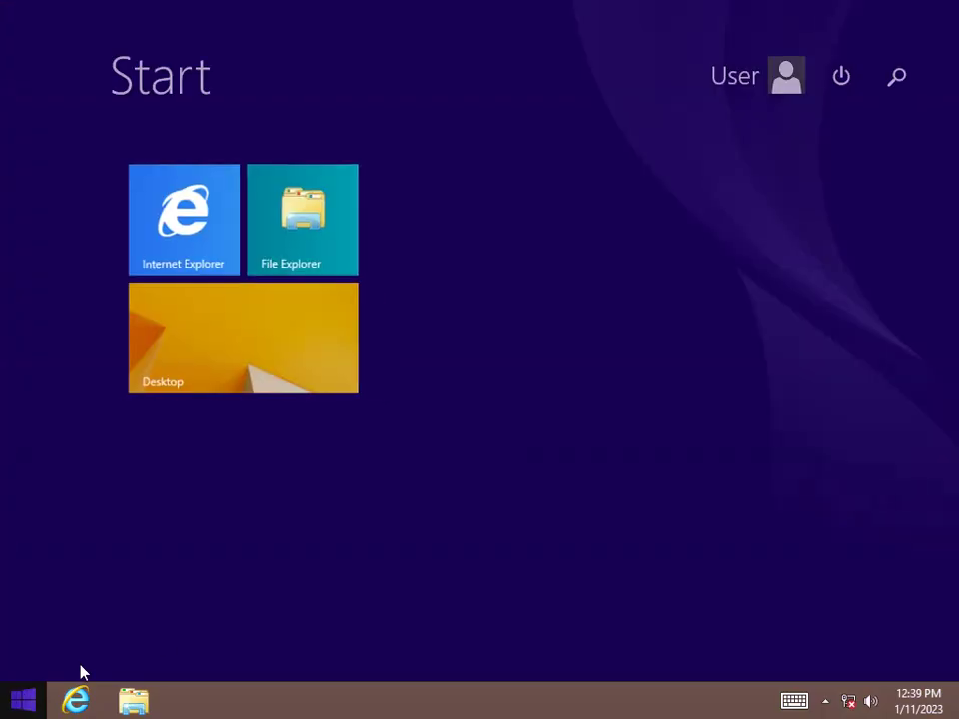
{"action": "left_click", "coordinate": [837, 92]}
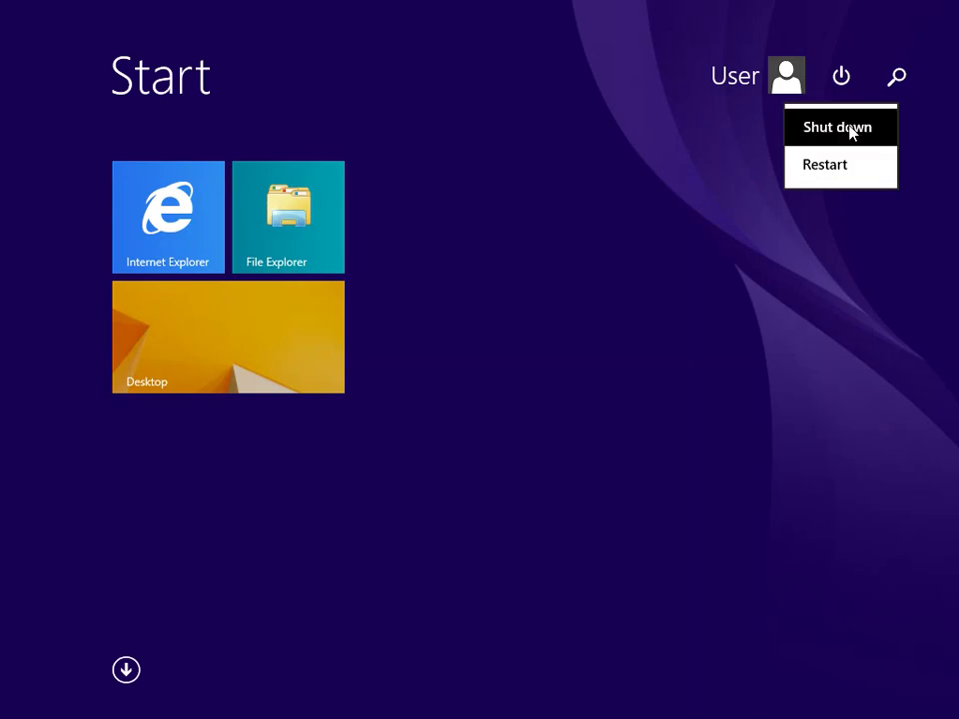
{"action": "left_click", "coordinate": [849, 130]}
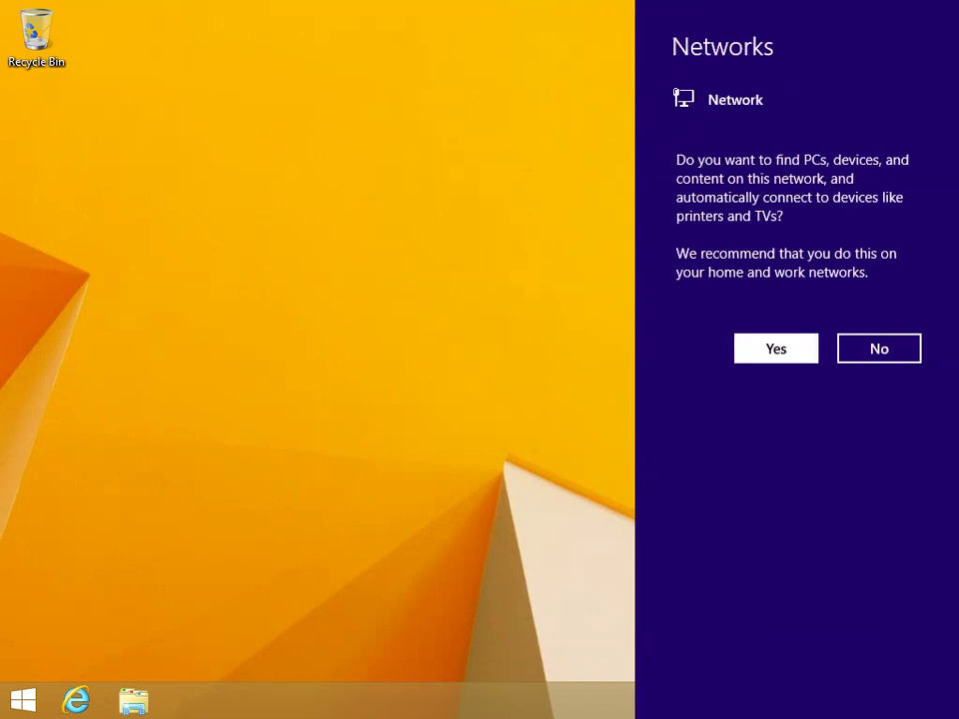
Dismiss the network discovery prompt, and launch Disk Management by running diskmgmt.msc
{"action": "key", "text": "Escape"}
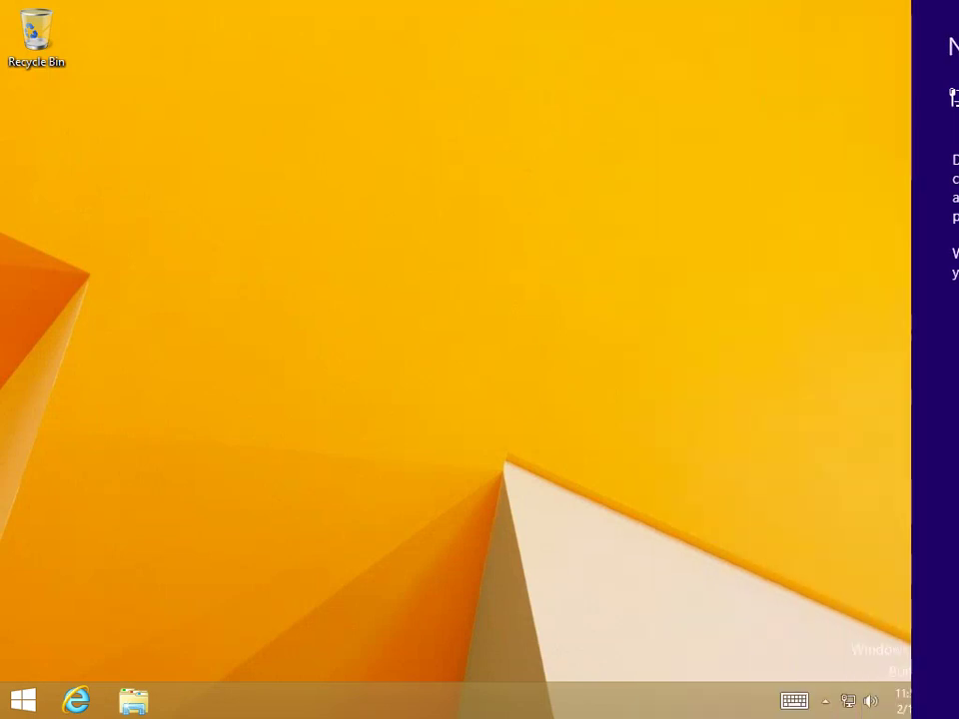
{"action": "left_click_drag", "start_coordinate": [208, 430], "coordinate": [559, 230]}
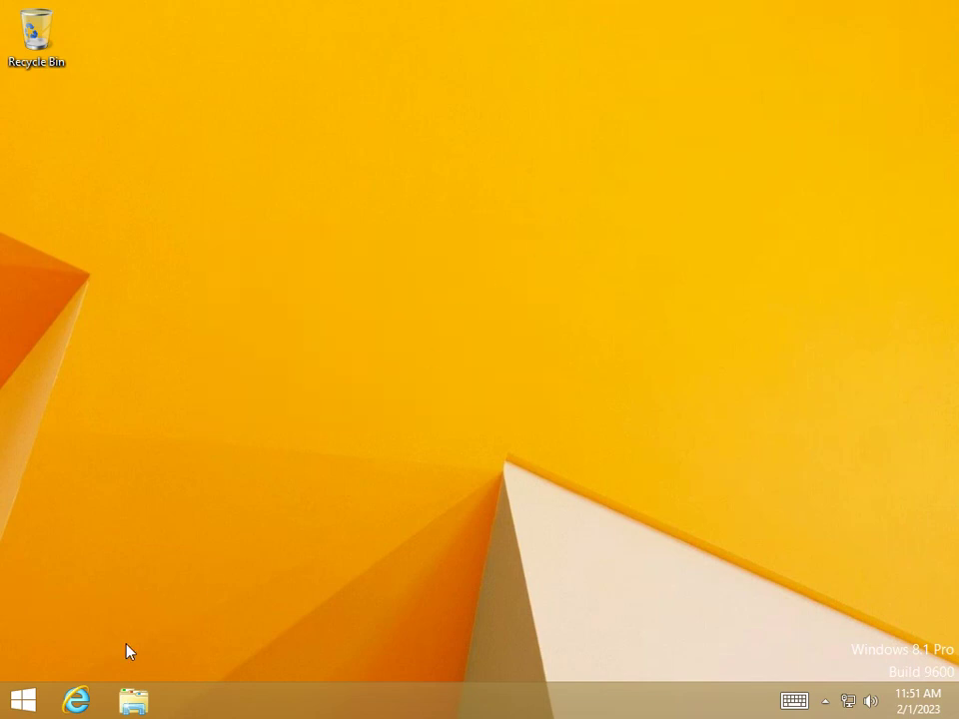
{"action": "key", "text": "super+r"}
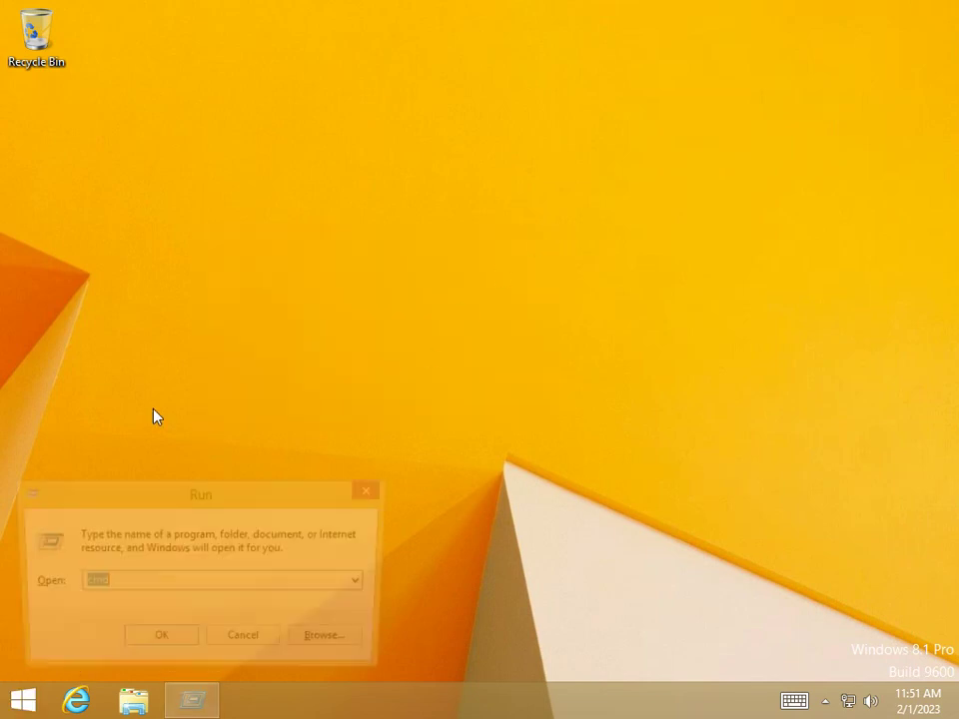
{"action": "type", "text": "diskmgmt.msc"}
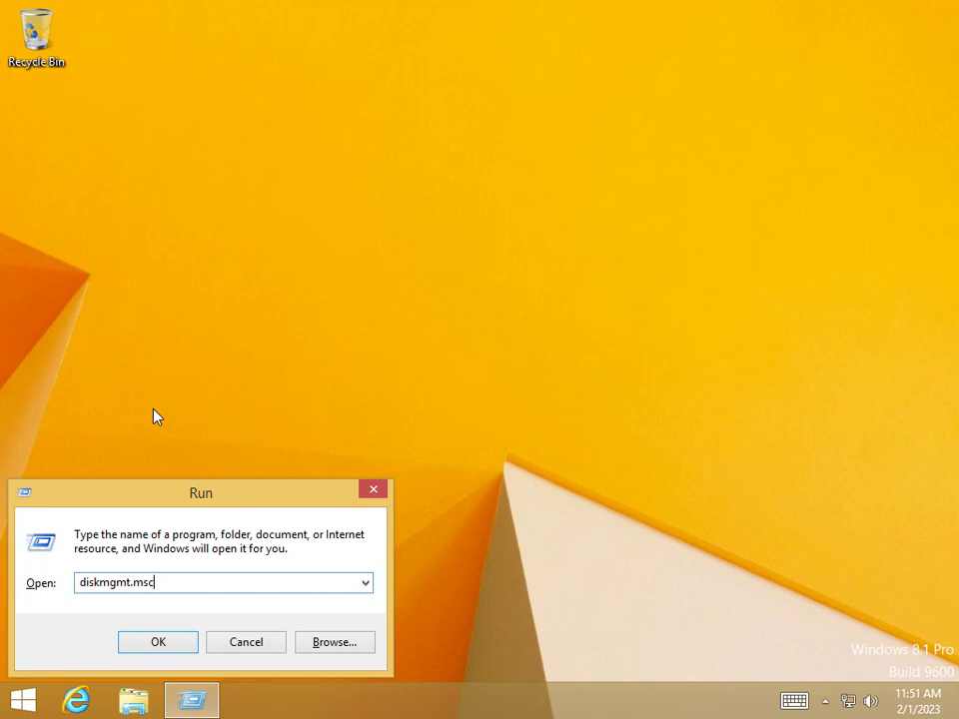
{"action": "key", "text": "Return"}
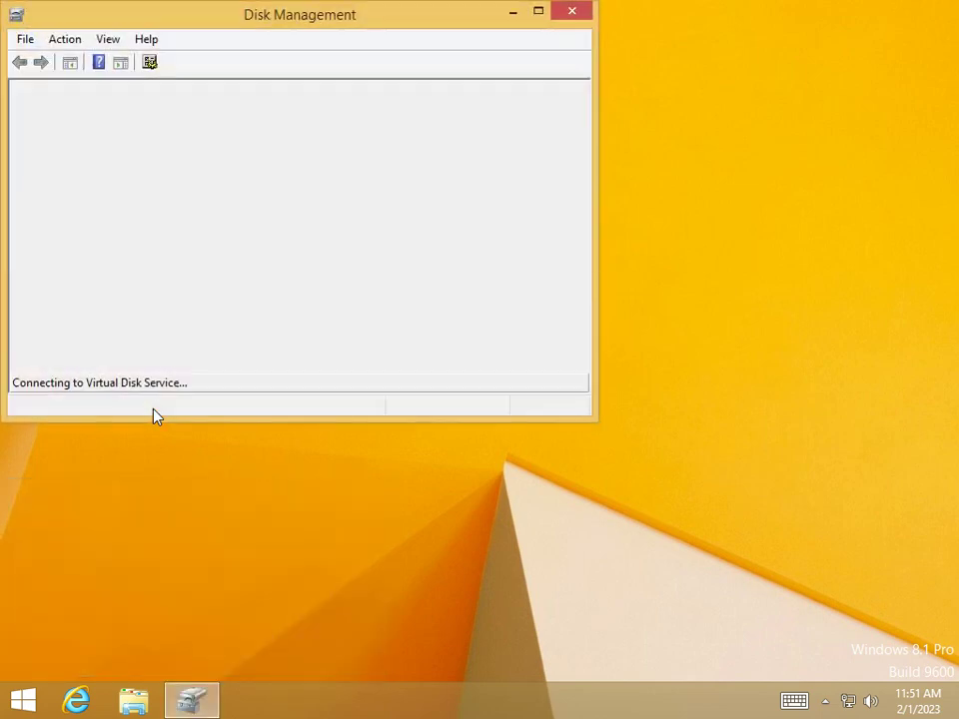
{"action": "left_click_drag", "start_coordinate": [259, 28], "coordinate": [385, 130]}
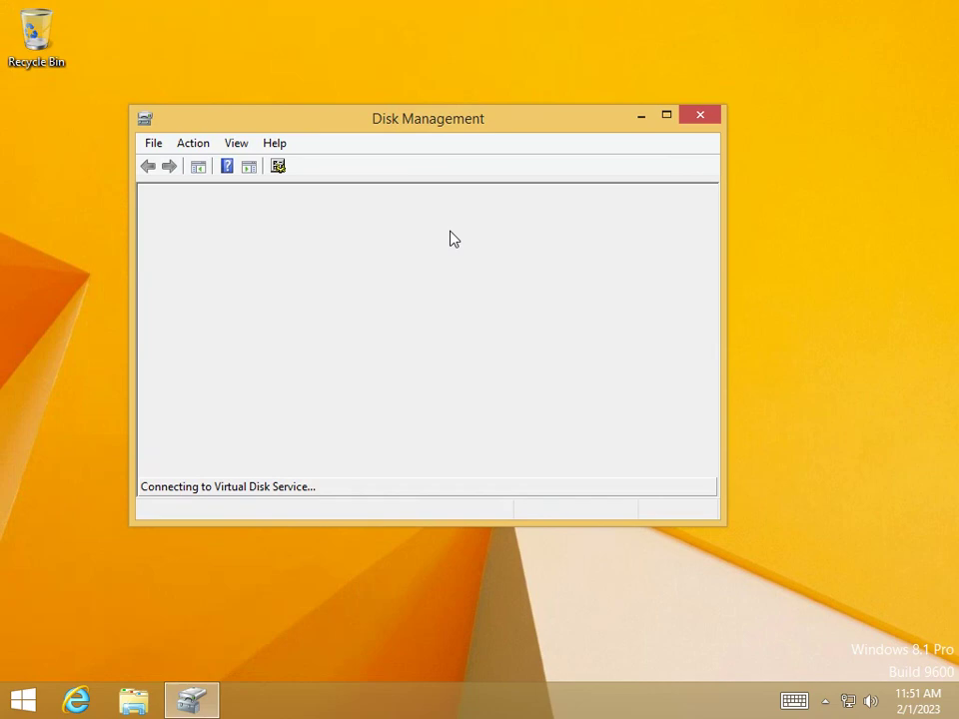
Check the CPU and memory performance details in Task Manager, and close it
{"action": "key", "text": "ctrl+shift+Escape"}
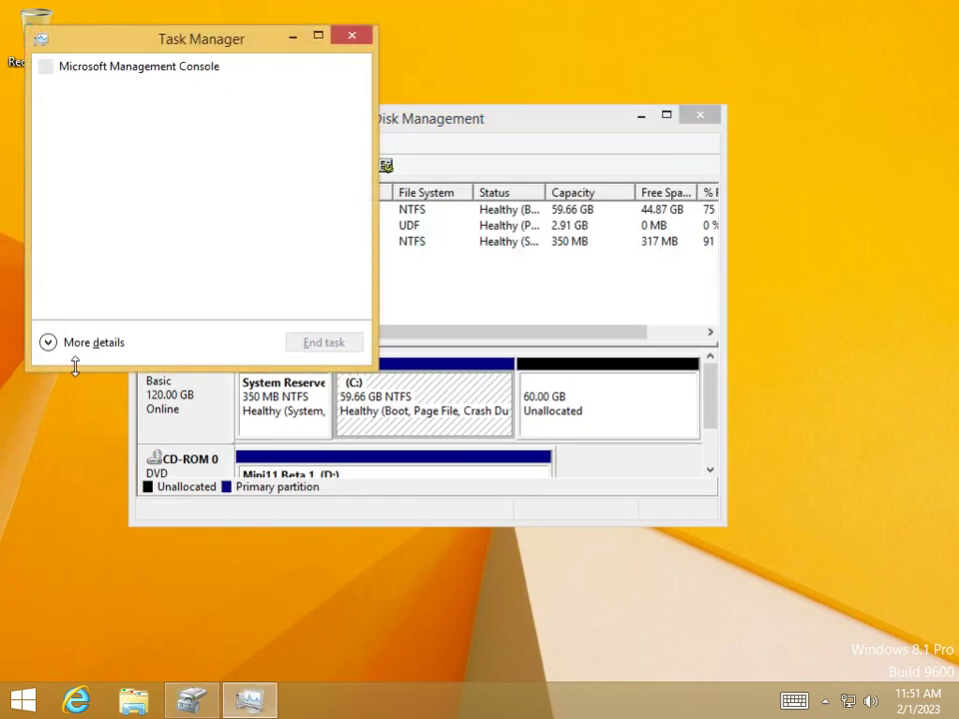
{"action": "left_click", "coordinate": [89, 342]}
{"action": "left_click", "coordinate": [120, 88]}
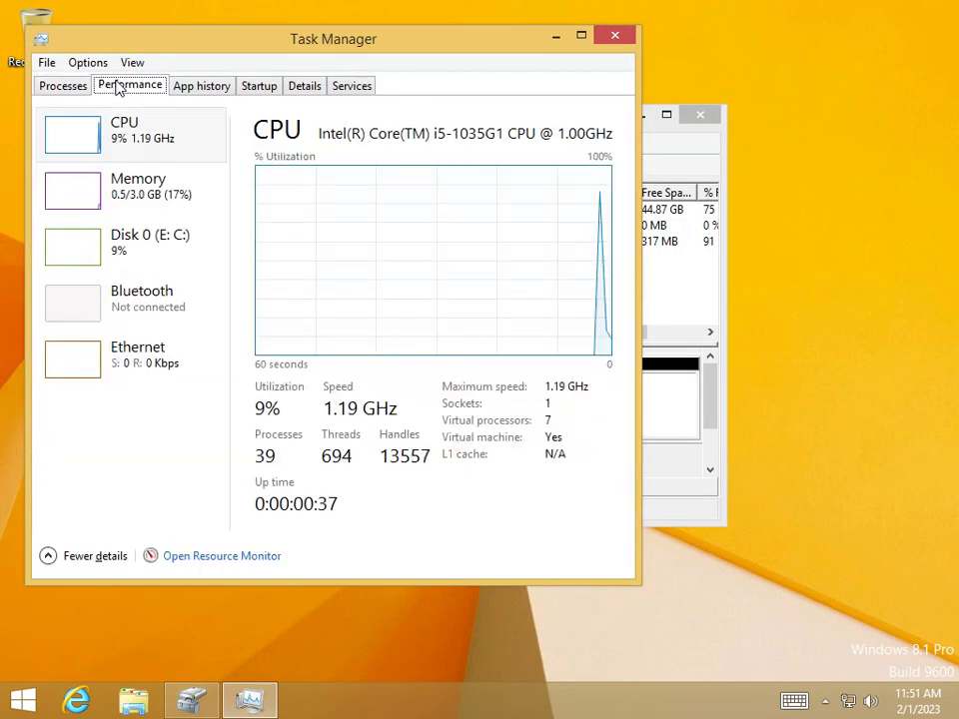
{"action": "left_click", "coordinate": [134, 184]}
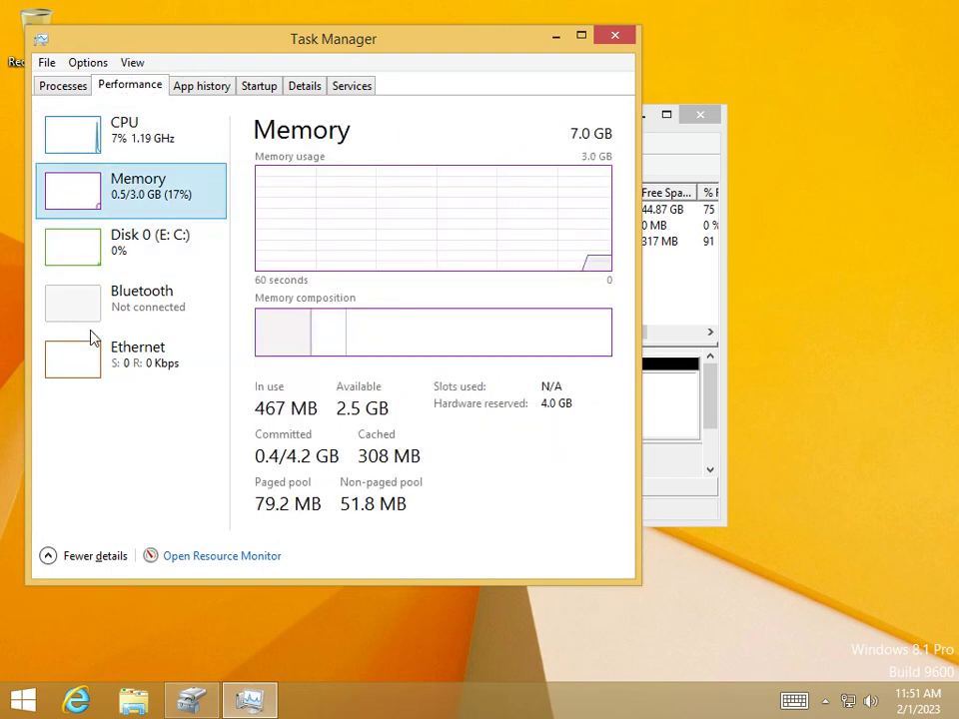
{"action": "left_click", "coordinate": [617, 34]}
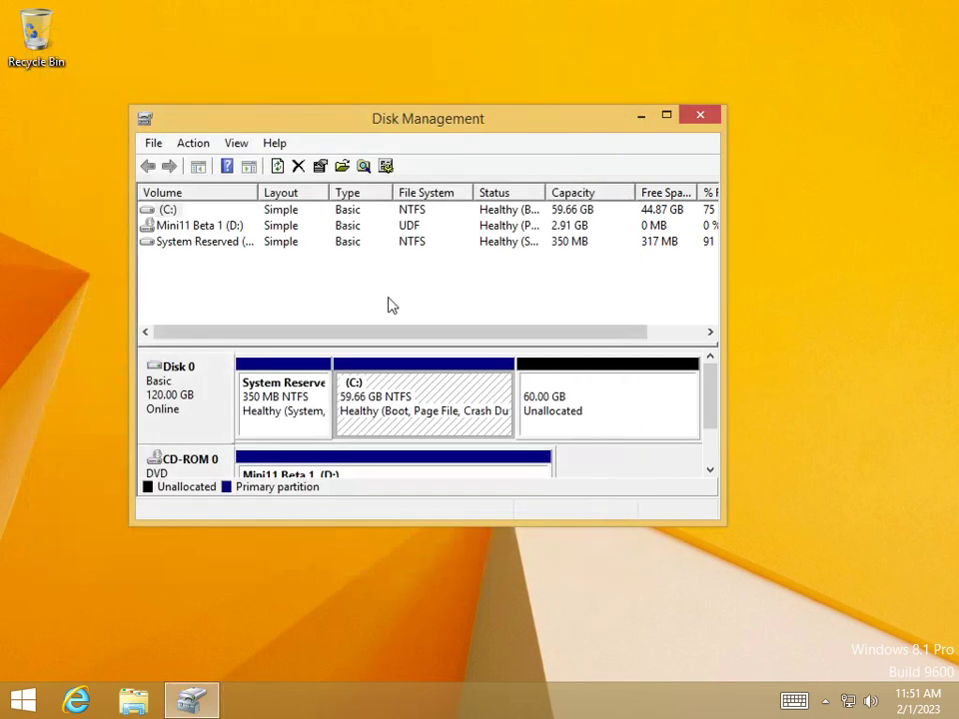
Extend the C: volume on Disk 0 into the 60 GB of unallocated space, keeping the wizard's default disk and size
{"action": "right_click", "coordinate": [444, 418]}
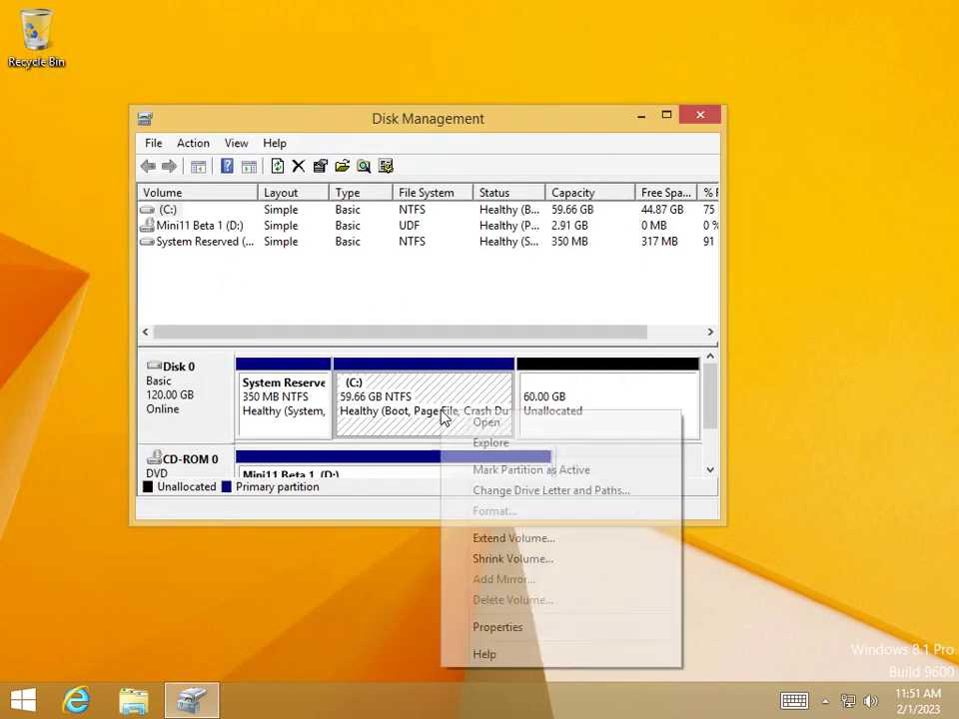
{"action": "left_click", "coordinate": [518, 541]}
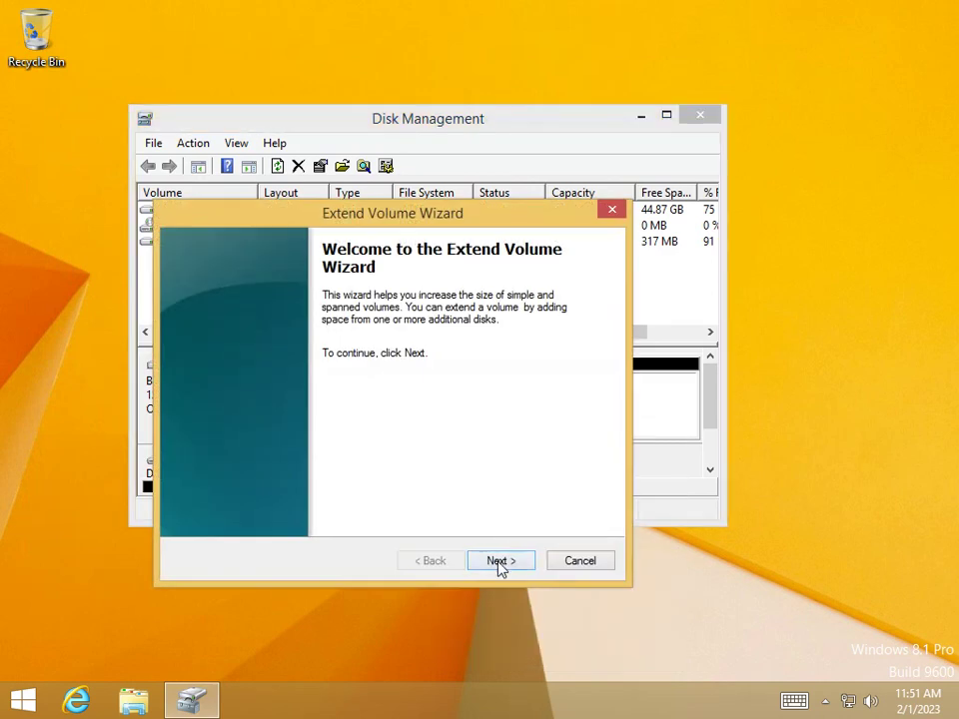
{"action": "left_click", "coordinate": [499, 561]}
{"action": "left_click", "coordinate": [500, 561]}
{"action": "left_click", "coordinate": [502, 564]}
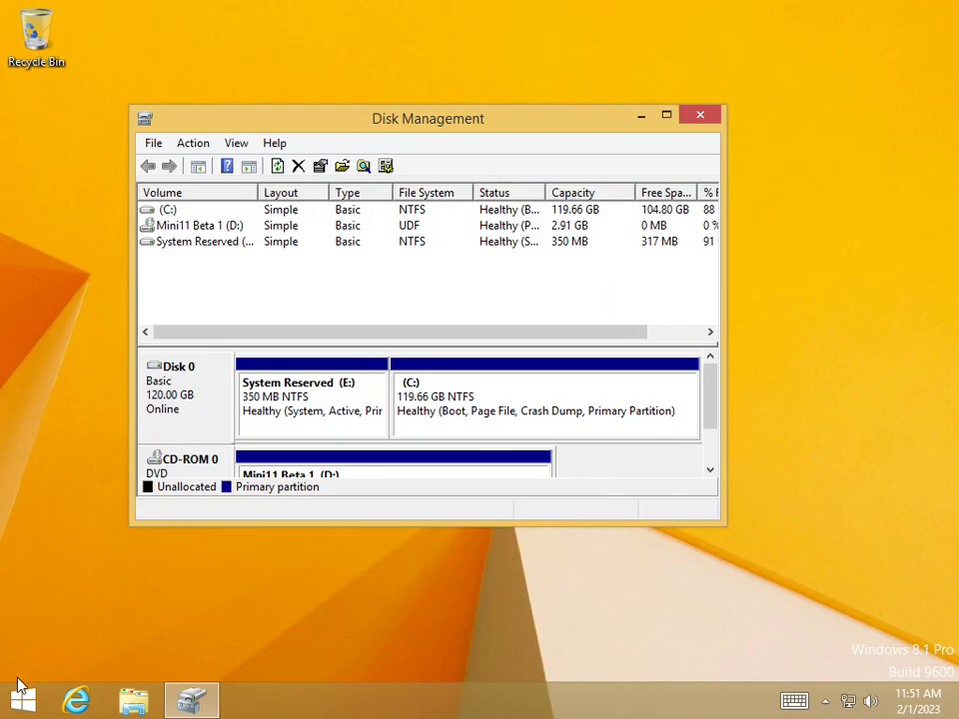
Shut down Windows to power off the virtual machine
{"action": "left_click", "coordinate": [24, 699]}
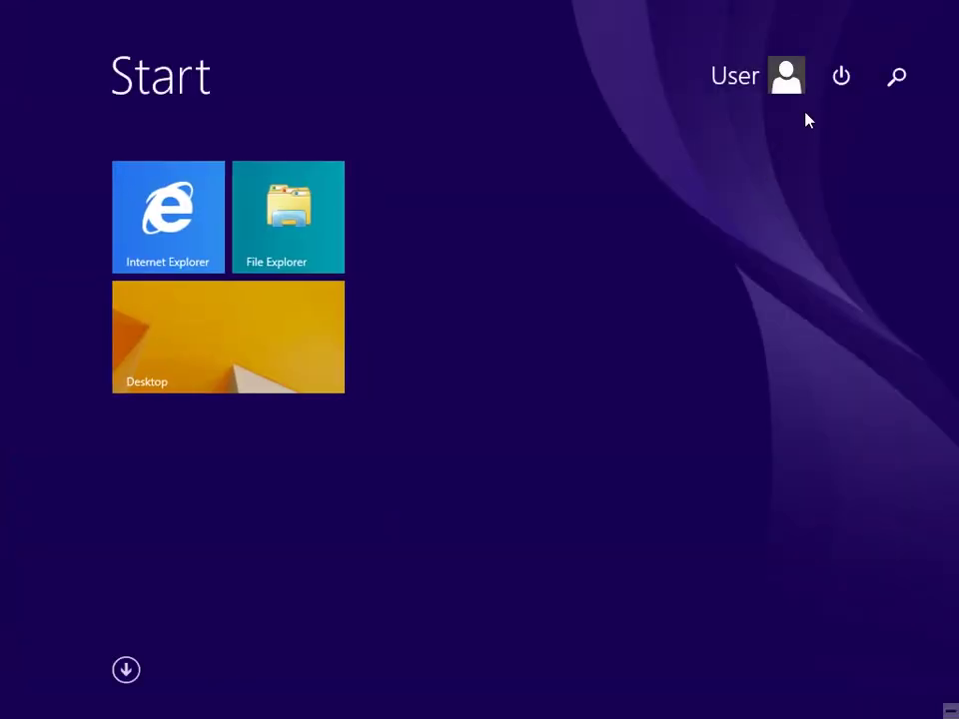
{"action": "left_click", "coordinate": [842, 76]}
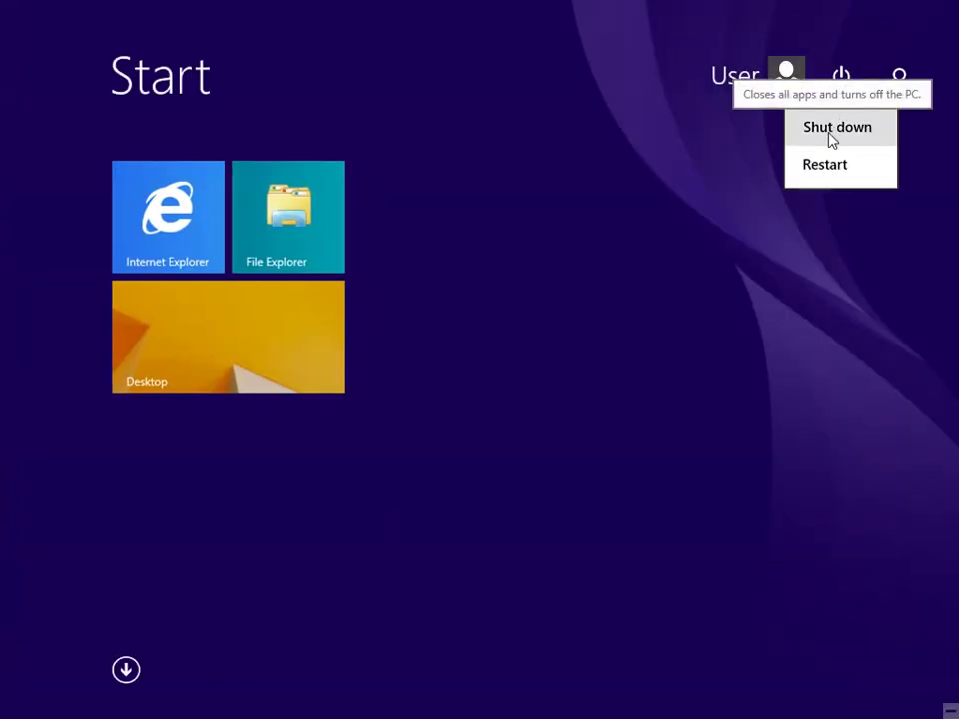
{"action": "left_click", "coordinate": [829, 137]}
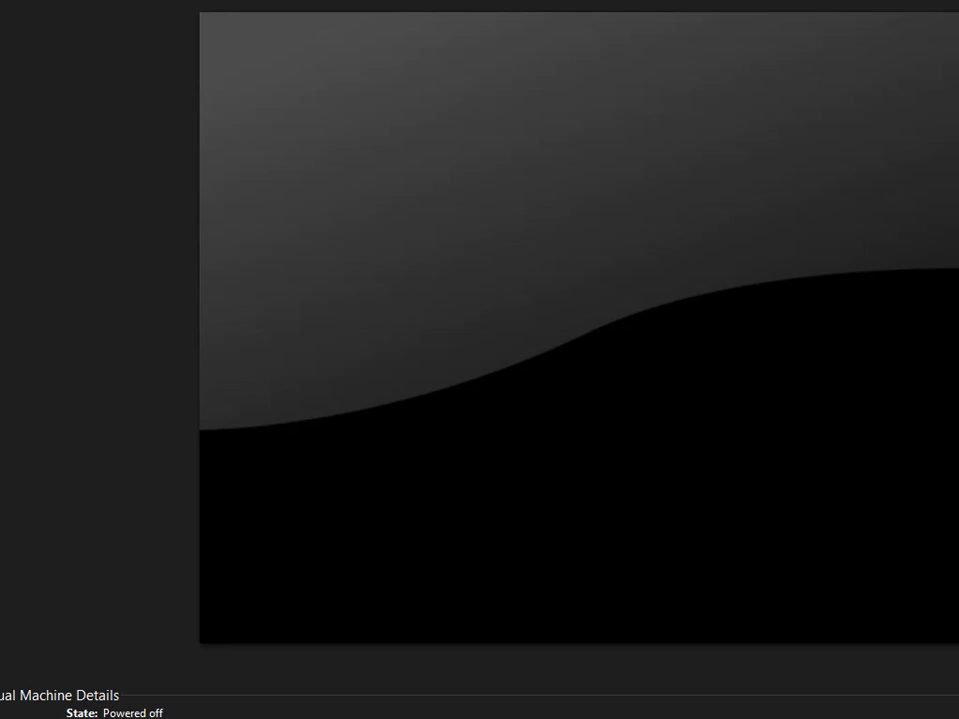
Switch to VMware and change the guest operating system's Windows version in the settings of the MiniWindows Upgrade virtual machine
{"action": "left_click", "coordinate": [69, 146]}
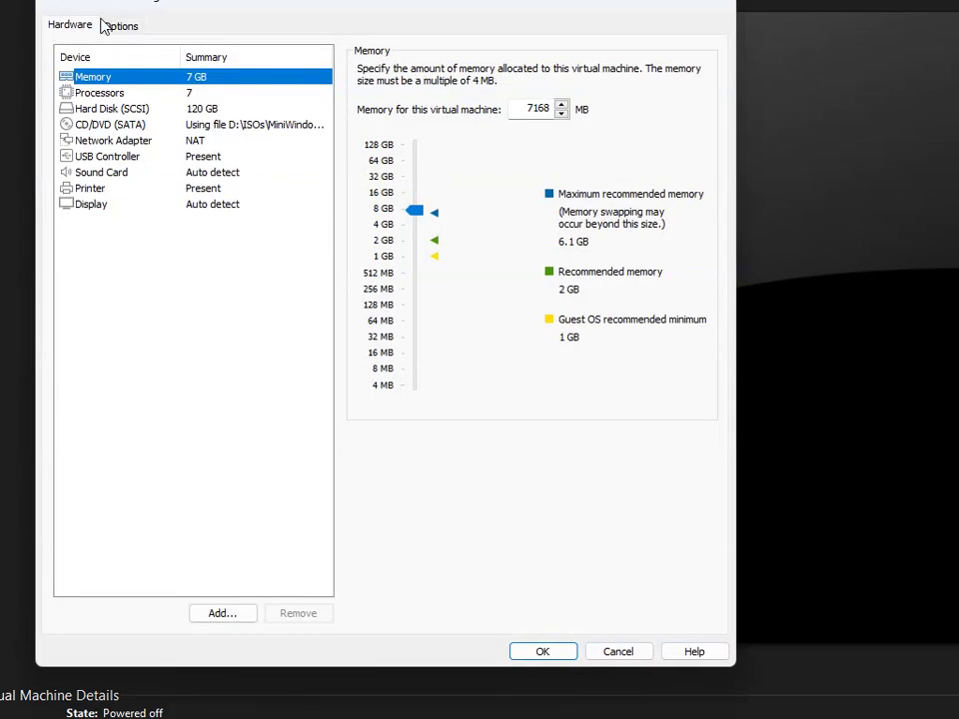
{"action": "left_click", "coordinate": [105, 25]}
{"action": "left_click", "coordinate": [574, 226]}
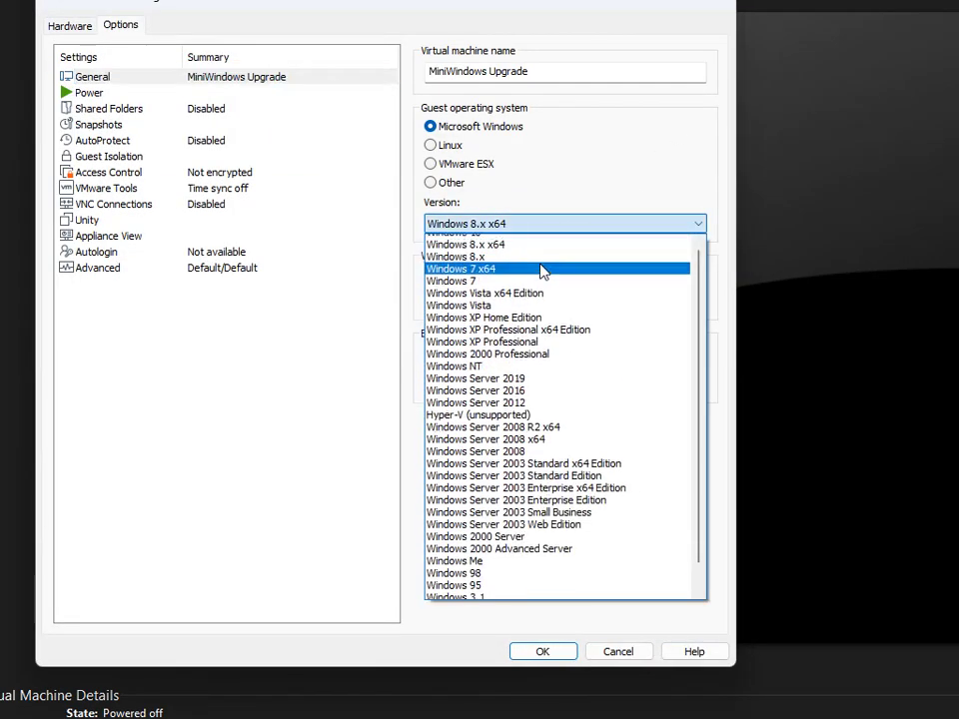
{"action": "scroll", "coordinate": [542, 272], "scroll_direction": "up", "scroll_amount": 1}
{"action": "left_click", "coordinate": [544, 245]}
{"action": "left_click", "coordinate": [550, 651]}
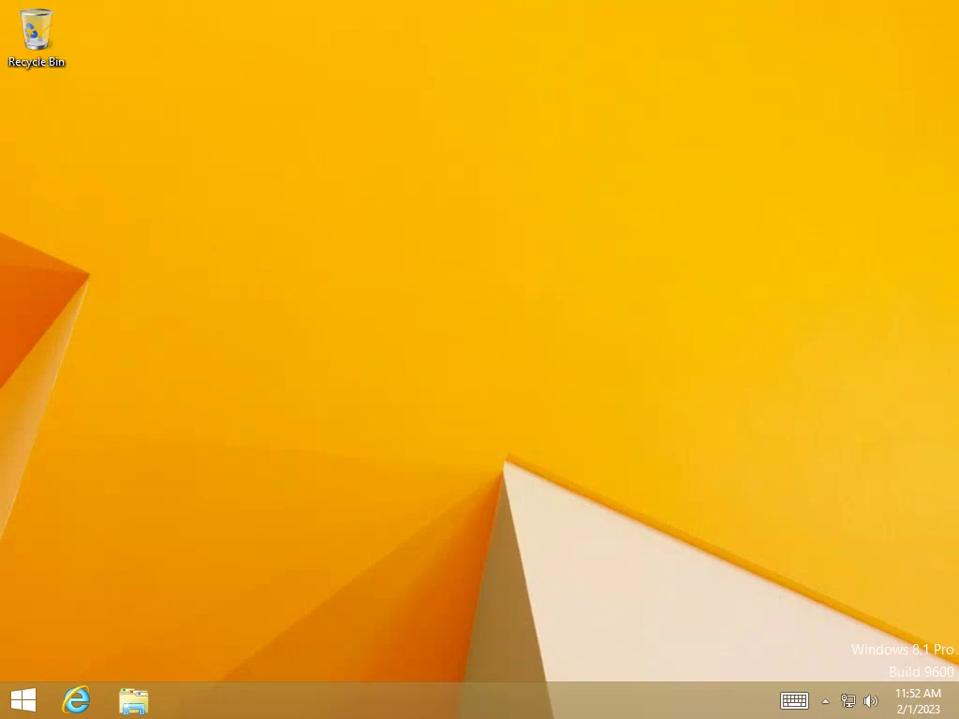
Open File Explorer to view the drives in This PC
{"action": "left_click_drag", "start_coordinate": [159, 191], "coordinate": [510, 298]}
{"action": "left_click_drag", "start_coordinate": [321, 154], "coordinate": [693, 320]}
{"action": "left_click", "coordinate": [133, 700]}
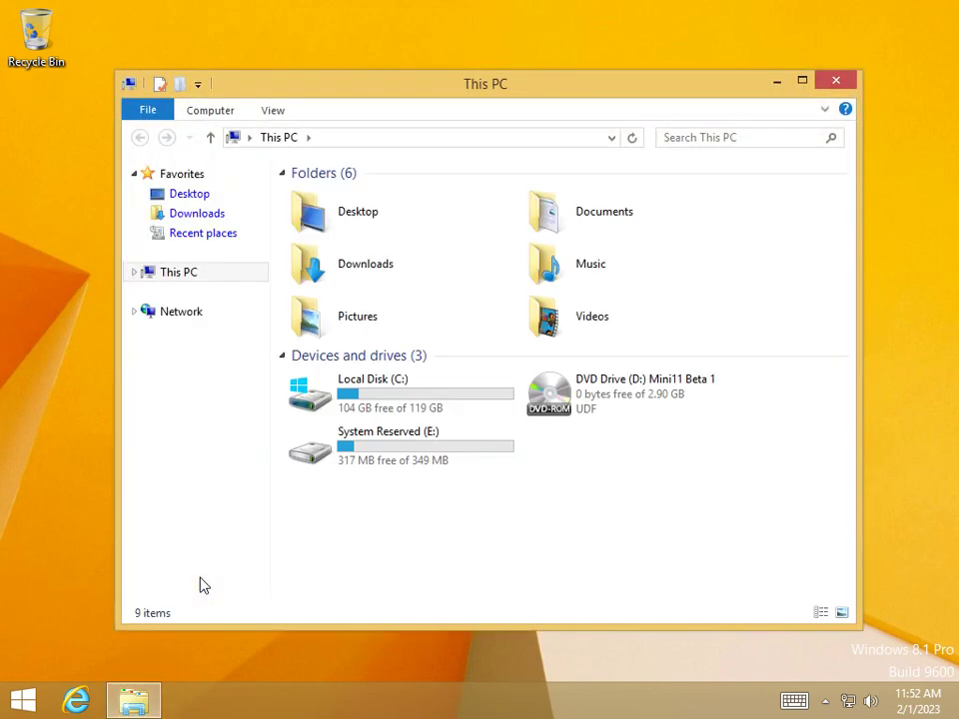
Remove drive letter E: from the System Reserved volume using Disk Management (diskmgmt.msc), and close the tool
{"action": "key", "text": "super+r"}
{"action": "type", "text": "dis"}
{"action": "key", "text": "Down"}
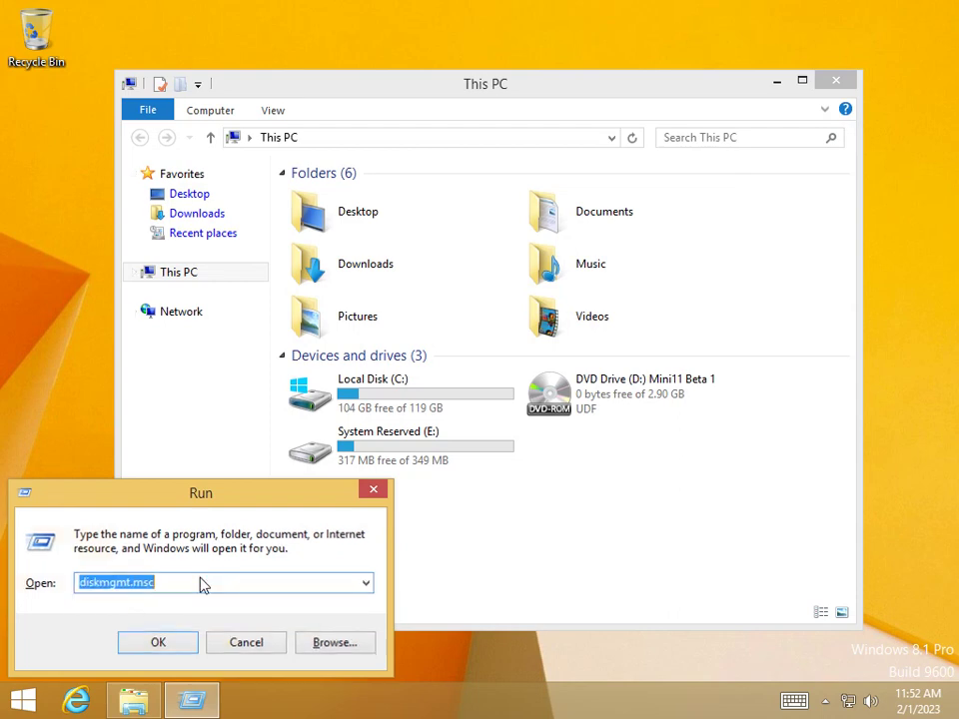
{"action": "key", "text": "Return"}
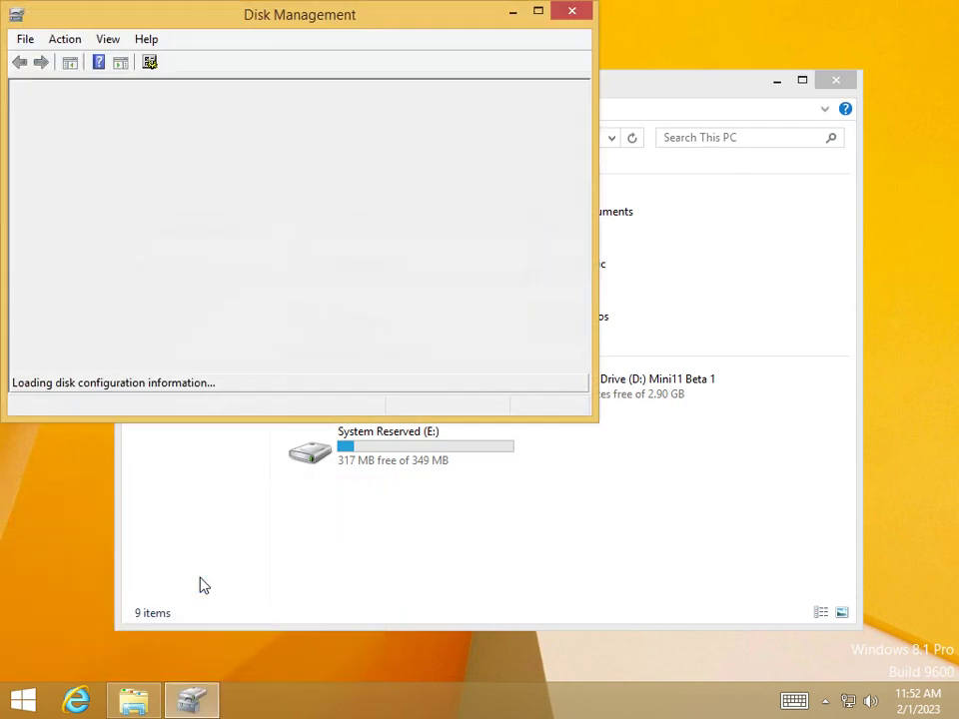
{"action": "right_click", "coordinate": [245, 287]}
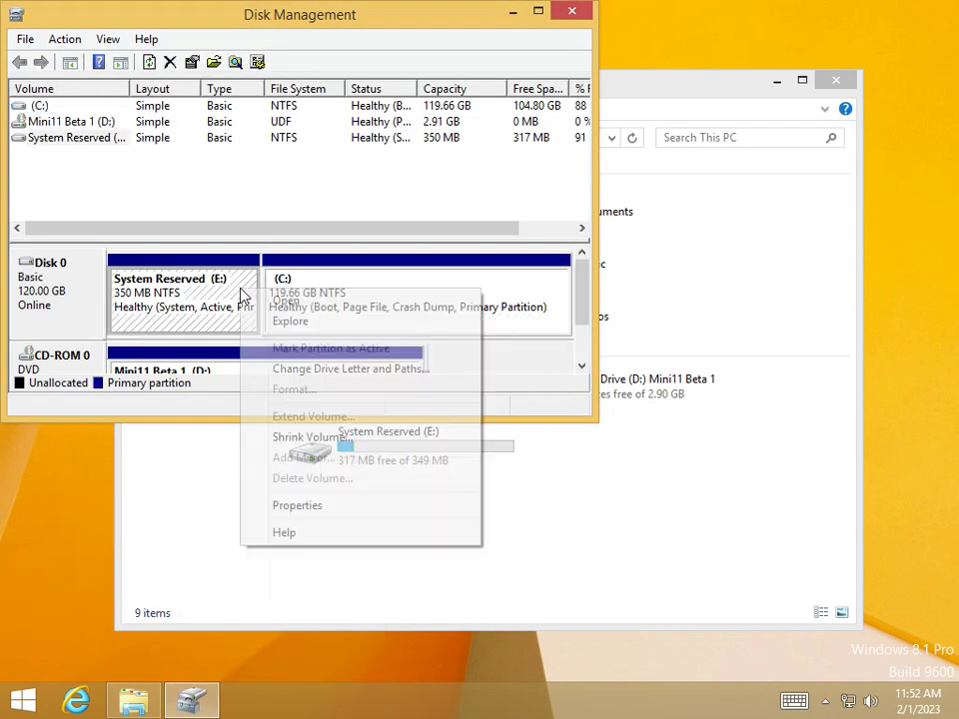
{"action": "left_click", "coordinate": [330, 368]}
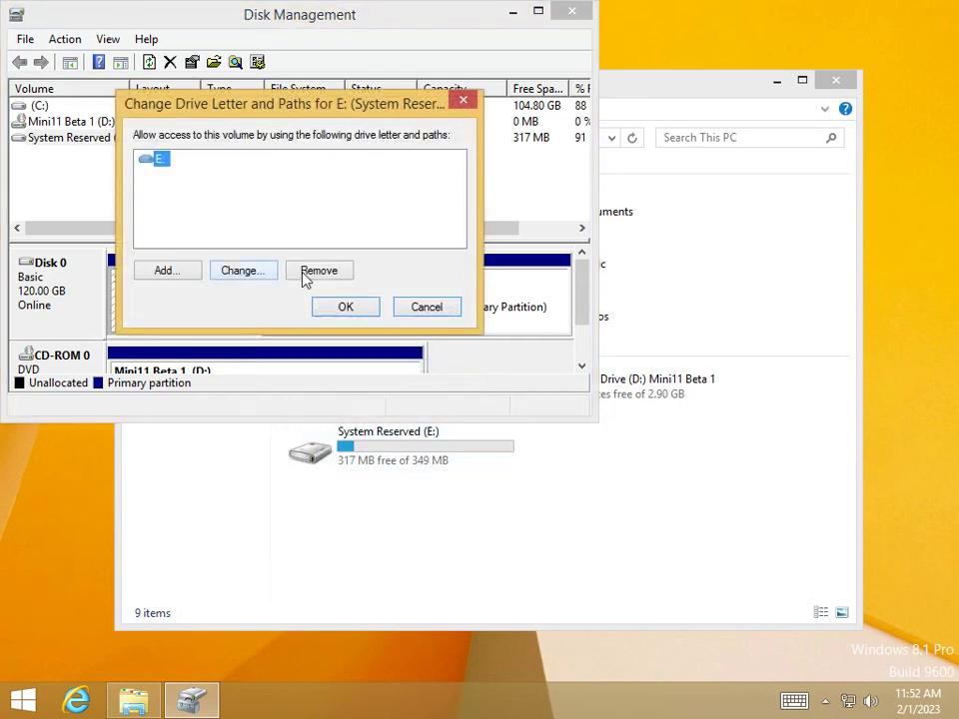
{"action": "left_click", "coordinate": [306, 278]}
{"action": "left_click", "coordinate": [566, 423]}
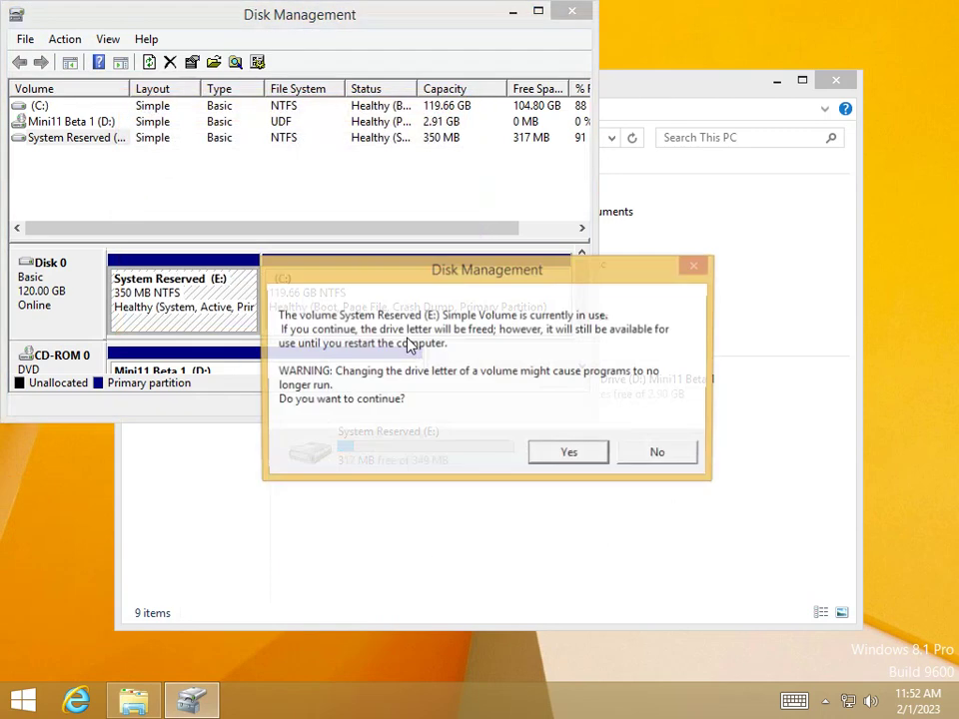
{"action": "left_click", "coordinate": [572, 456]}
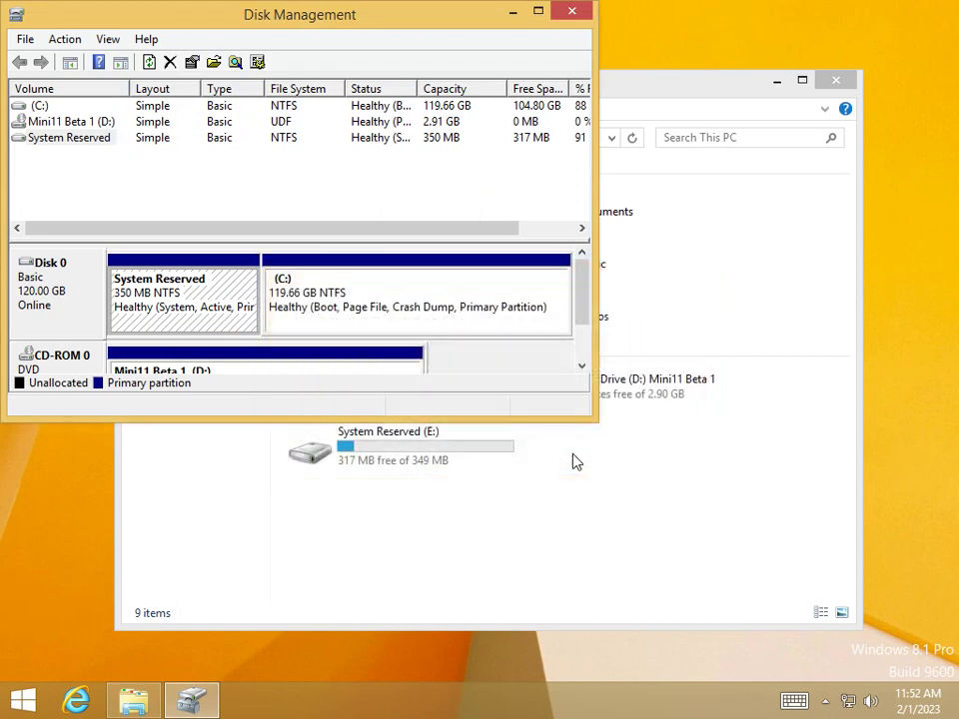
{"action": "left_click", "coordinate": [571, 12]}
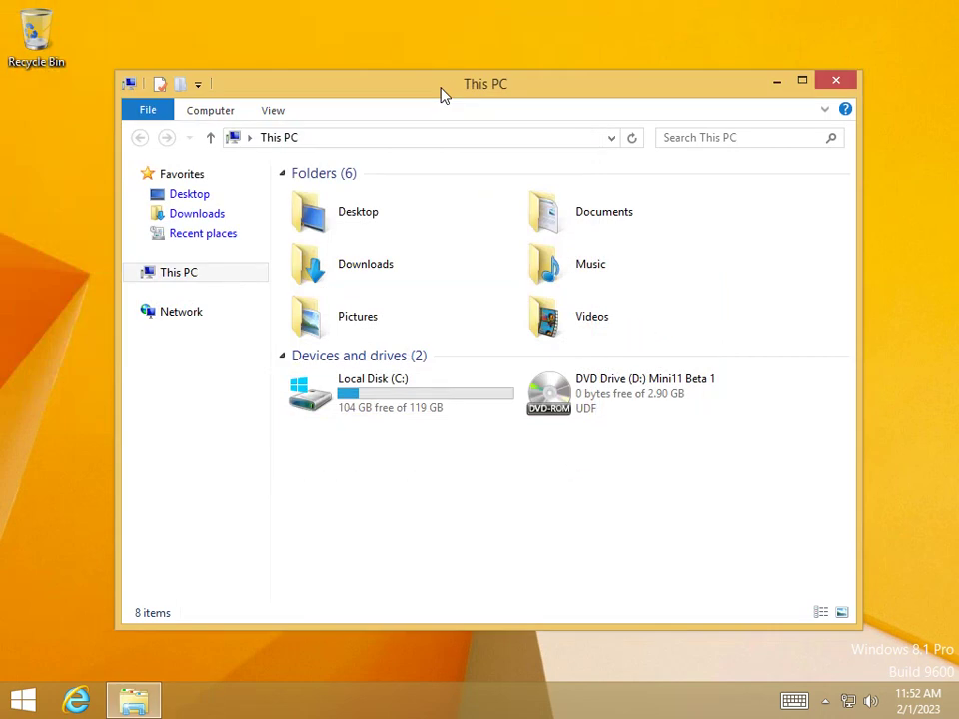
Try to run setup from the sources folder of the Mini11 Beta 1 DVD, and dismiss the alert
{"action": "double_click", "coordinate": [629, 418]}
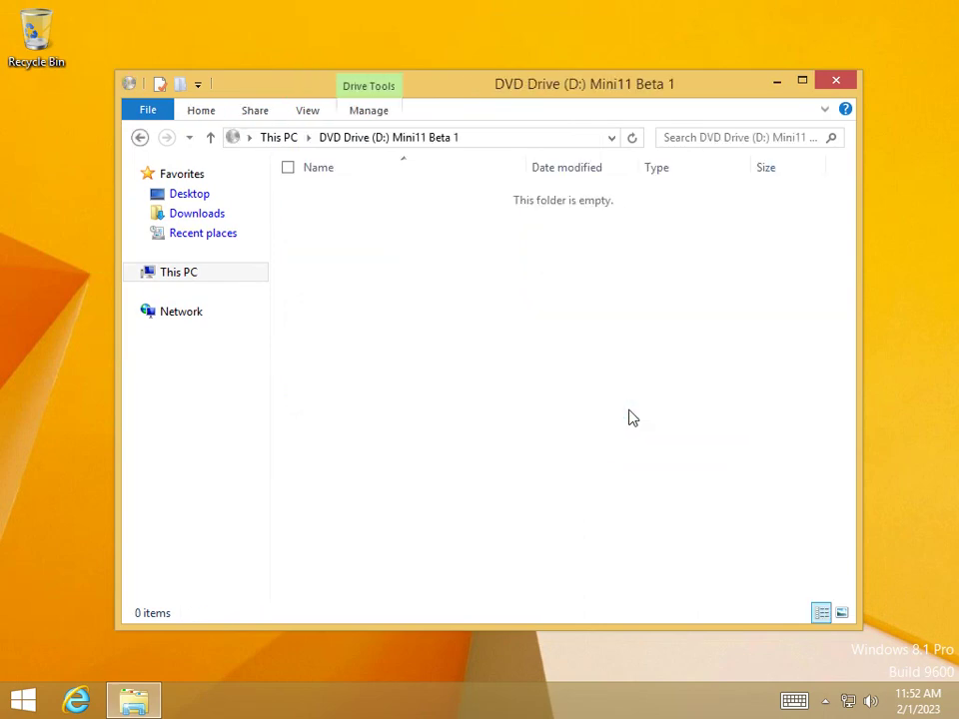
{"action": "double_click", "coordinate": [394, 258]}
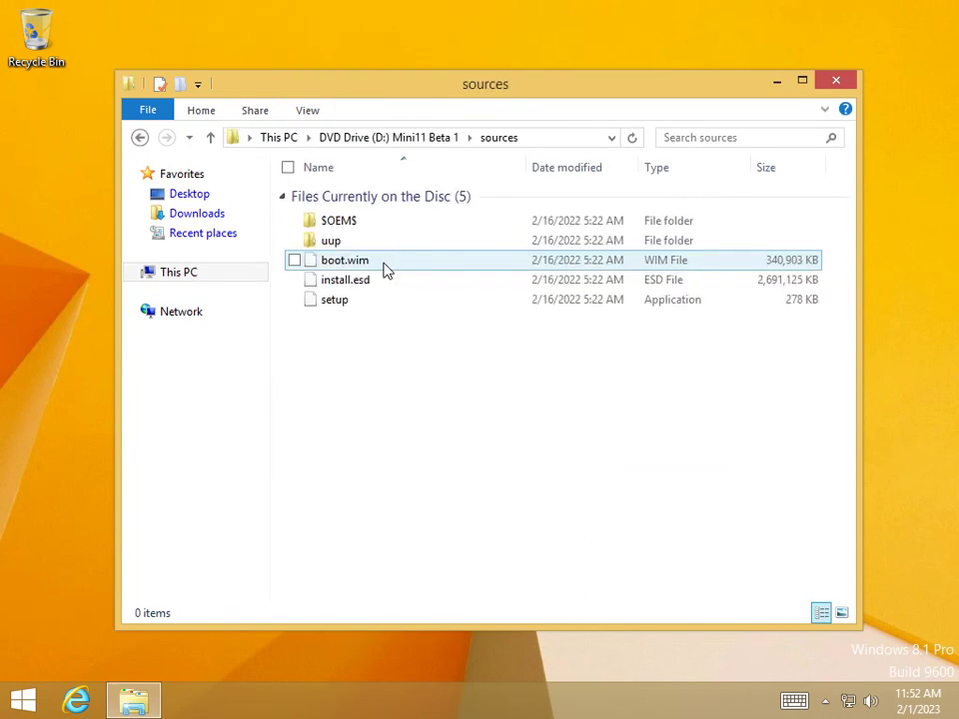
{"action": "double_click", "coordinate": [356, 300]}
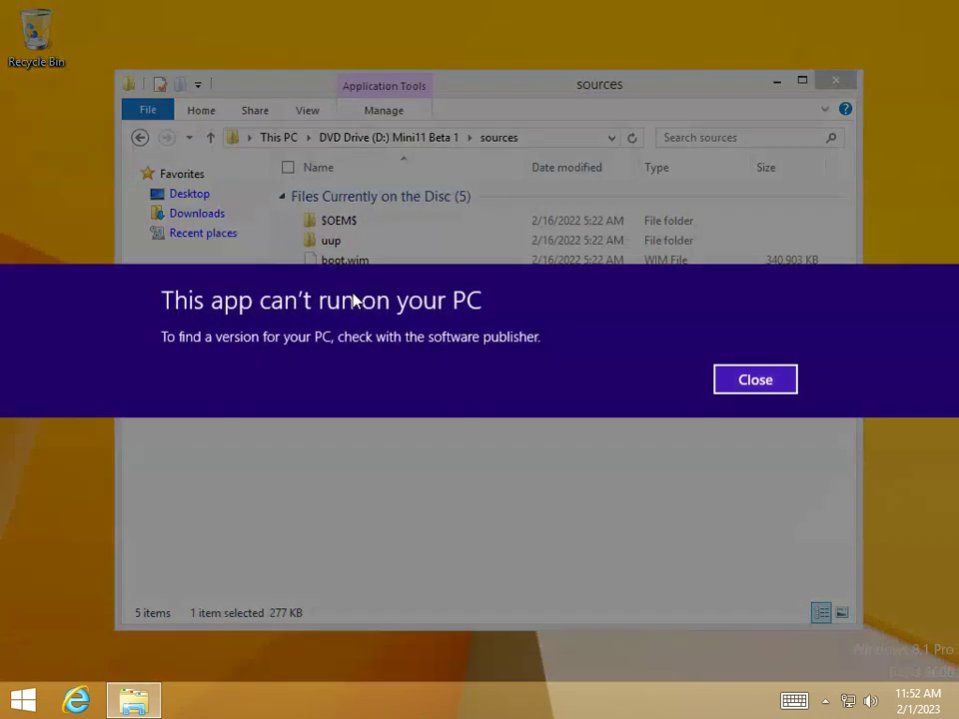
{"action": "left_click", "coordinate": [744, 380]}
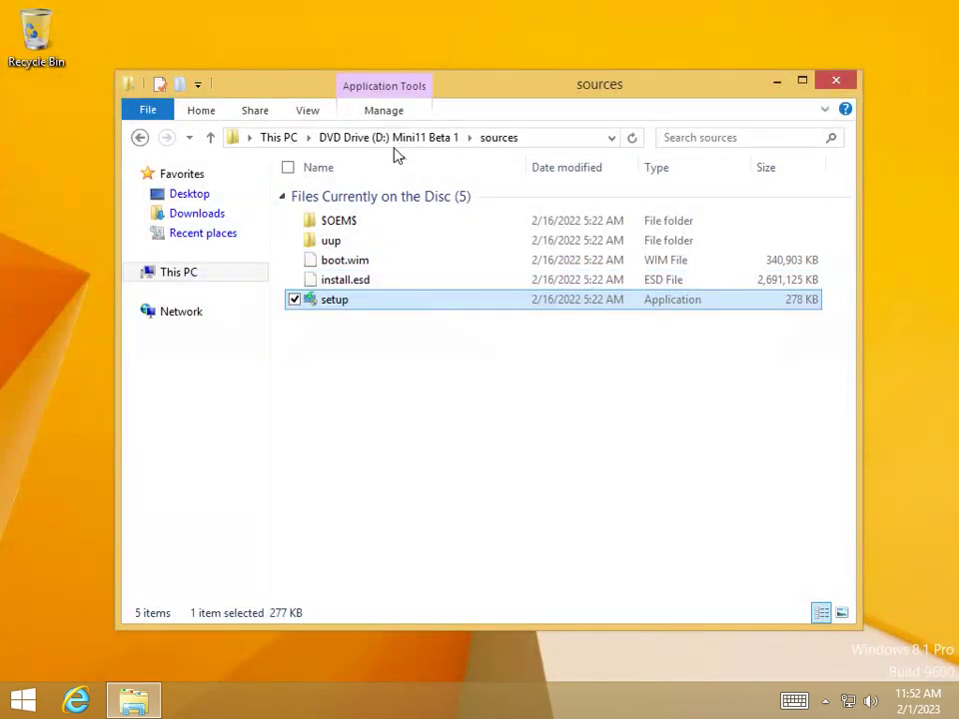
Try again to run setup from the sources folder of the Mini11 Beta 1 DVD, and dismiss the alert
{"action": "left_click", "coordinate": [394, 141]}
{"action": "double_click", "coordinate": [415, 262]}
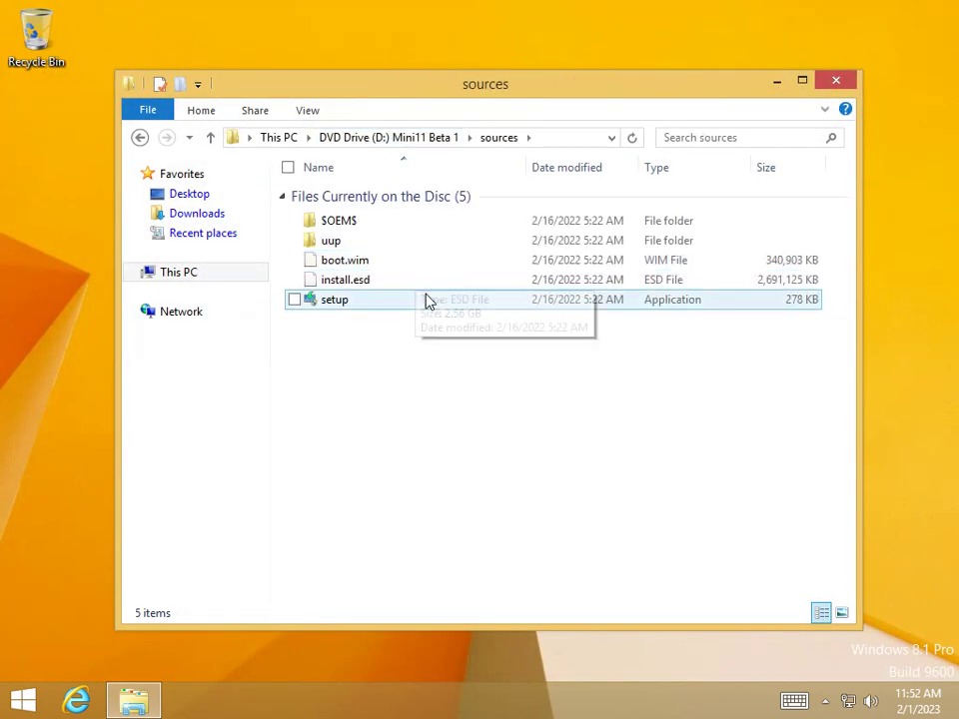
{"action": "double_click", "coordinate": [424, 298]}
{"action": "left_click", "coordinate": [756, 379]}
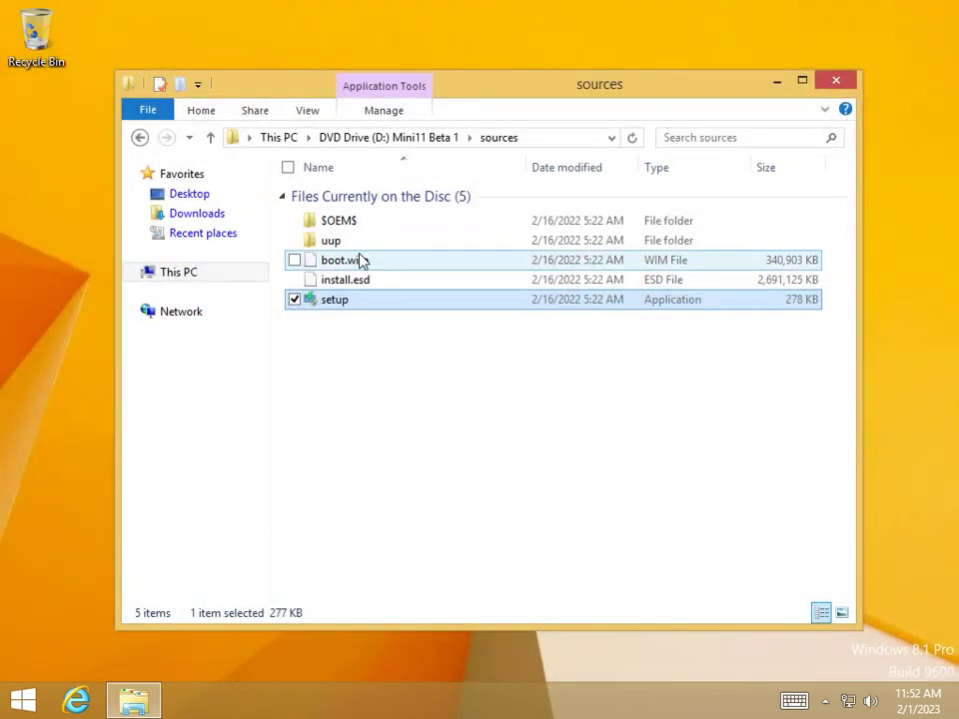
Examine the contents of the $OEM$ folder and the install.esd file in the DVD's sources folder
{"action": "double_click", "coordinate": [364, 224]}
{"action": "key", "text": "BackSpace"}
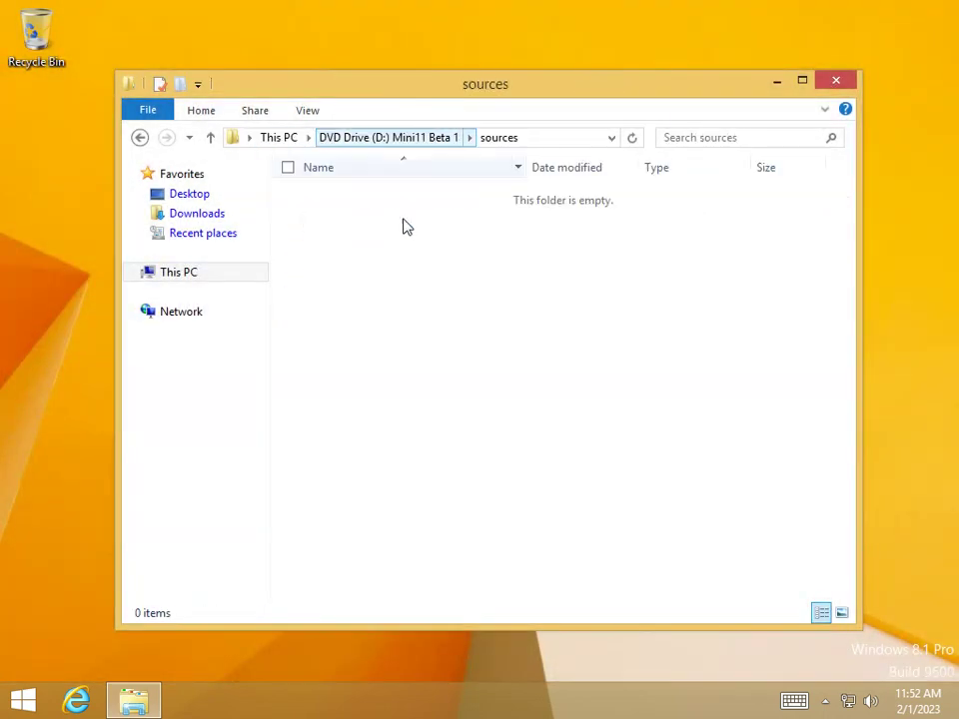
{"action": "left_click", "coordinate": [374, 287]}
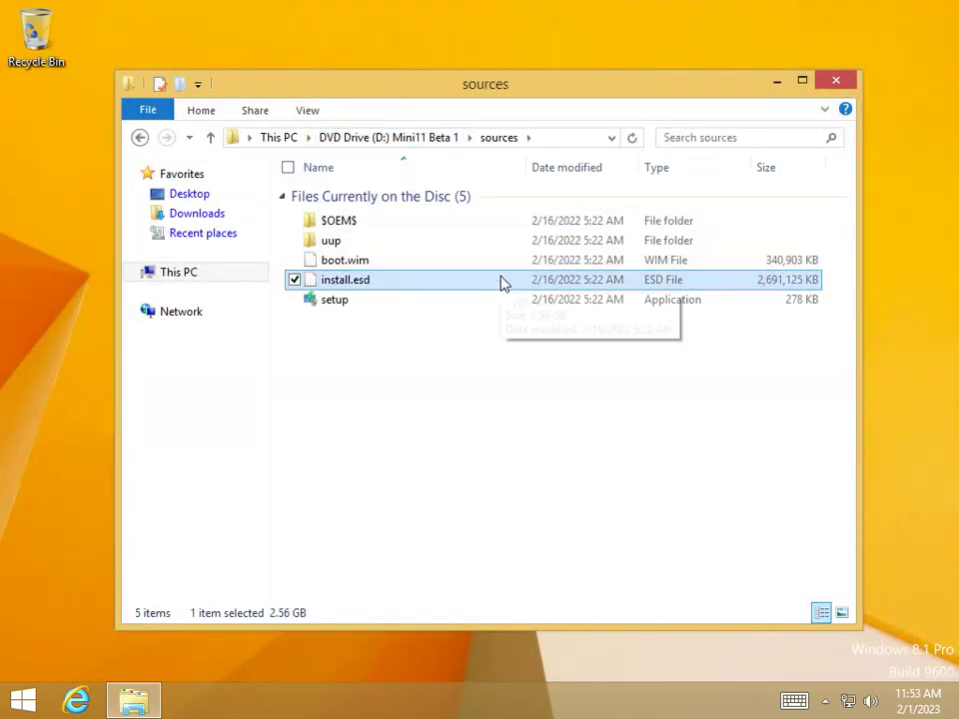
{"action": "right_click", "coordinate": [344, 279]}
{"action": "left_click", "coordinate": [465, 481]}
{"action": "left_click_drag", "start_coordinate": [471, 393], "coordinate": [339, 418]}
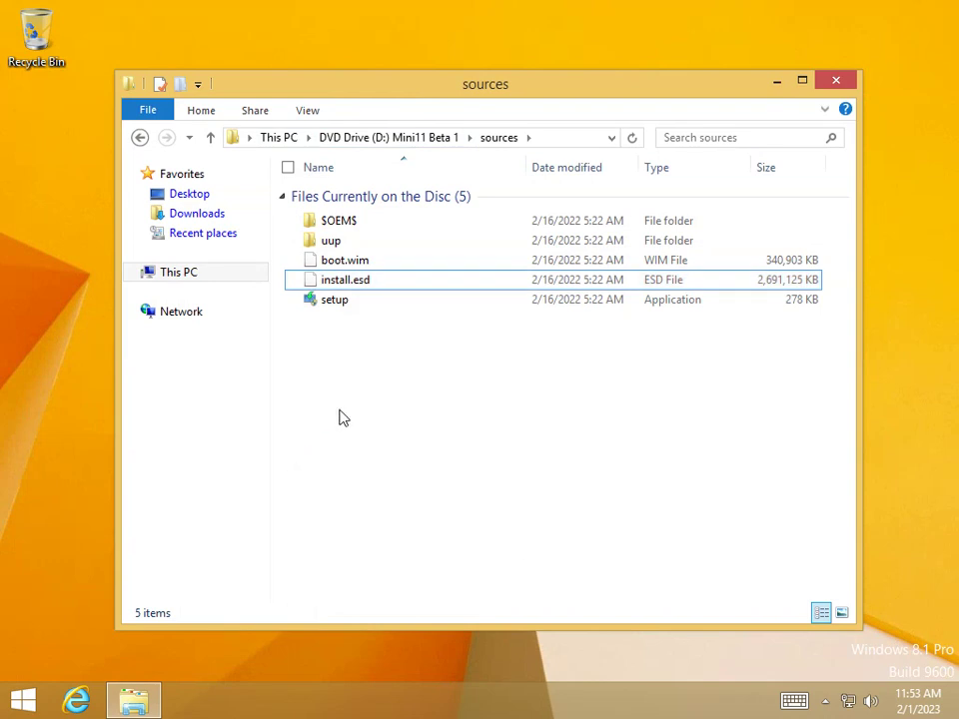
Open the advanced security settings of the Windows.old folder on Local Disk (C:)
{"action": "left_click", "coordinate": [281, 140]}
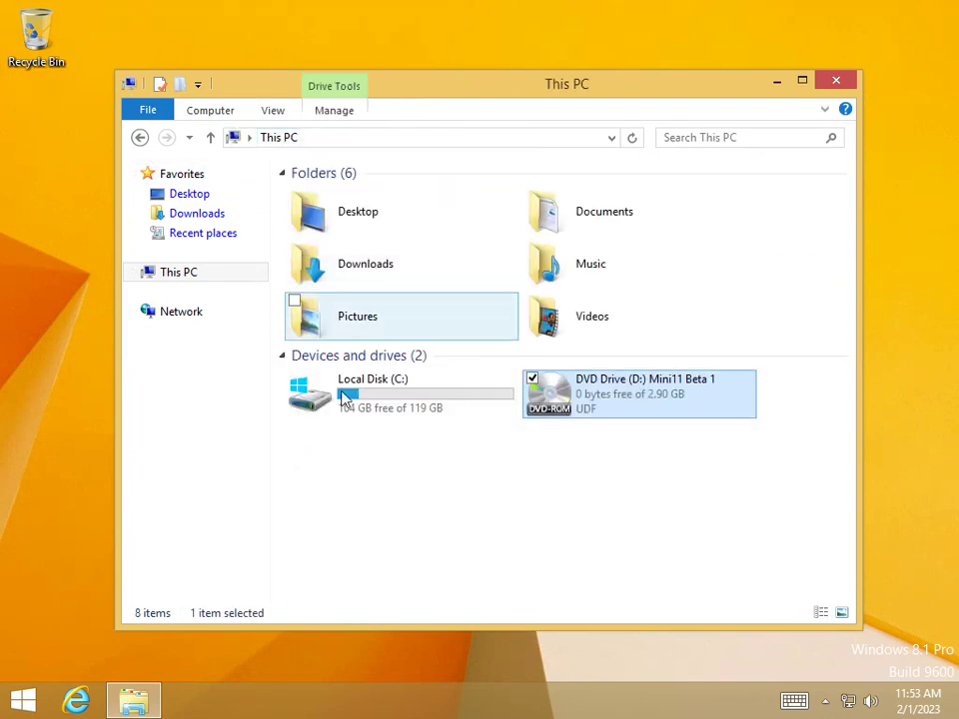
{"action": "double_click", "coordinate": [374, 394]}
{"action": "right_click", "coordinate": [408, 257]}
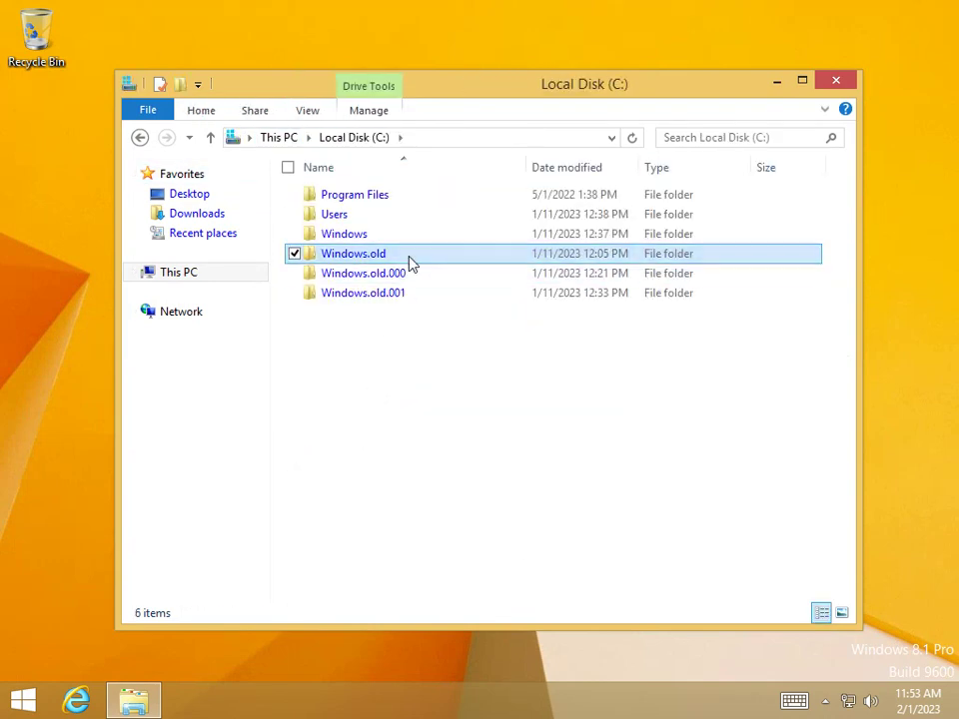
{"action": "left_click", "coordinate": [300, 528]}
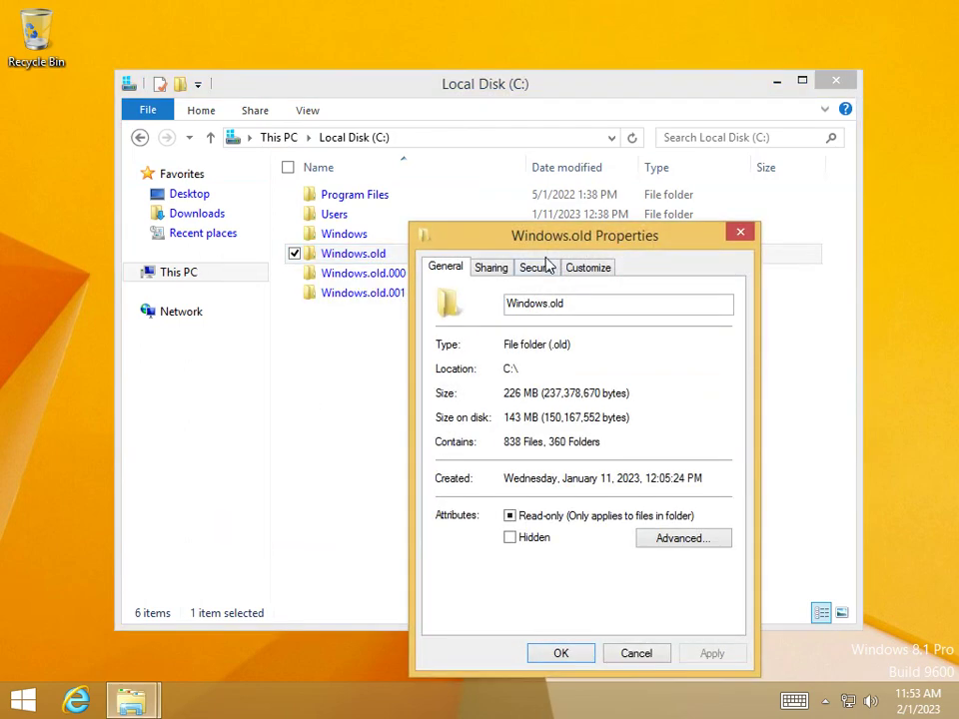
{"action": "left_click", "coordinate": [536, 269]}
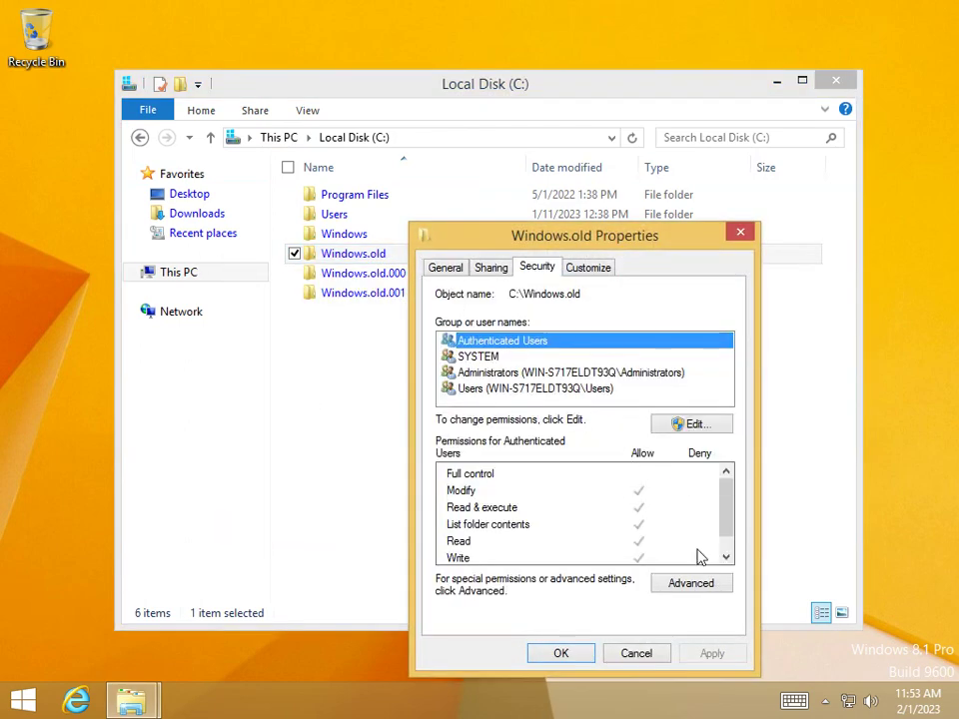
{"action": "left_click", "coordinate": [691, 584]}
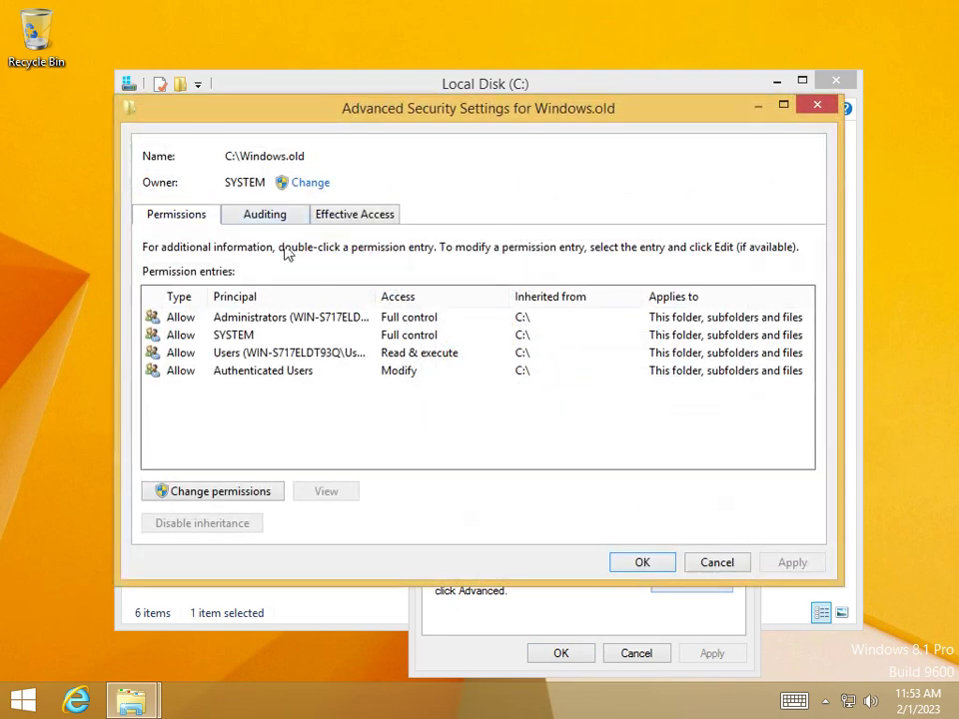
Try to assign ownership of Windows.old to an account by its personal name, and dismiss the error
{"action": "left_click", "coordinate": [310, 181]}
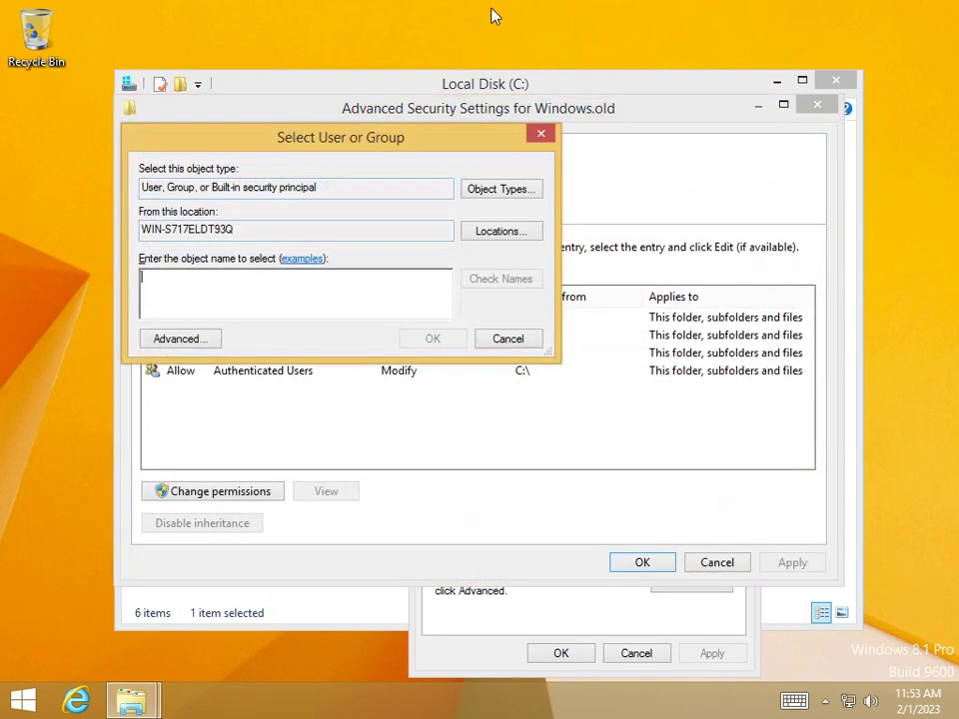
{"action": "type", "text": "Eve"}
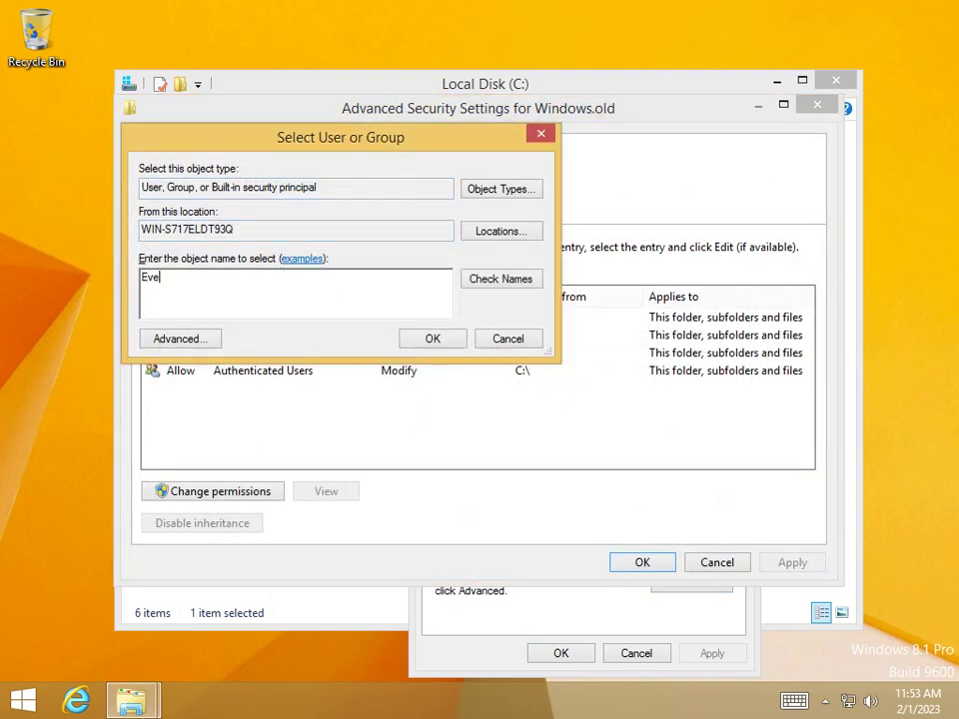
{"action": "key", "text": "BackSpace"}
{"action": "type", "text": "Charles"}
{"action": "key", "text": "Return"}
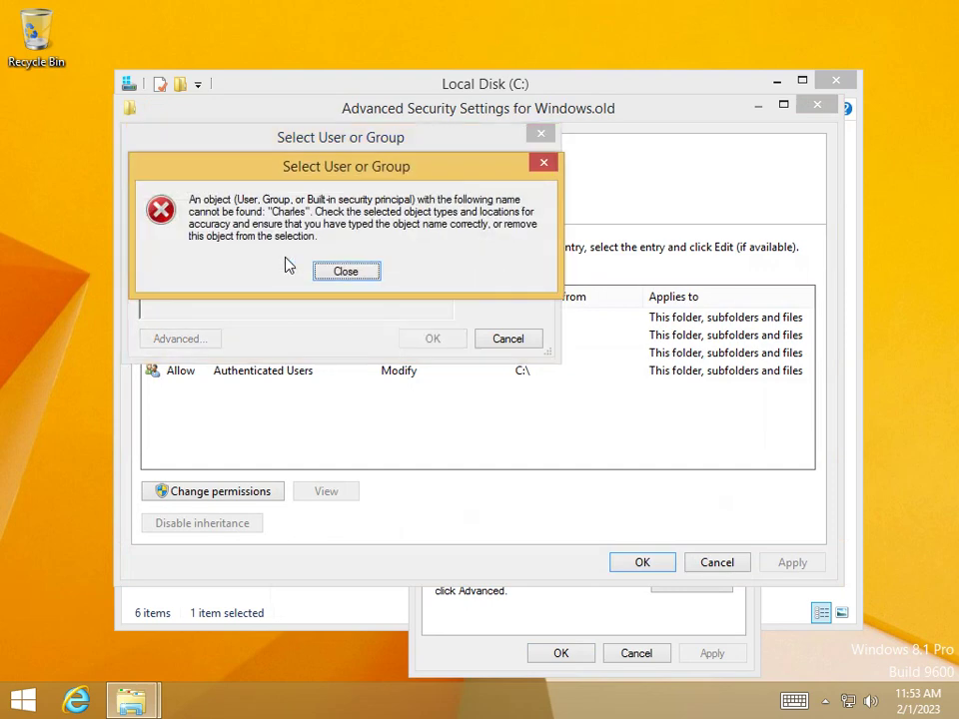
{"action": "left_click", "coordinate": [368, 278]}
Set the owner of Windows.old to User, replacing the owner on subcontainers and objects, and apply the change
{"action": "type", "text": "U"}
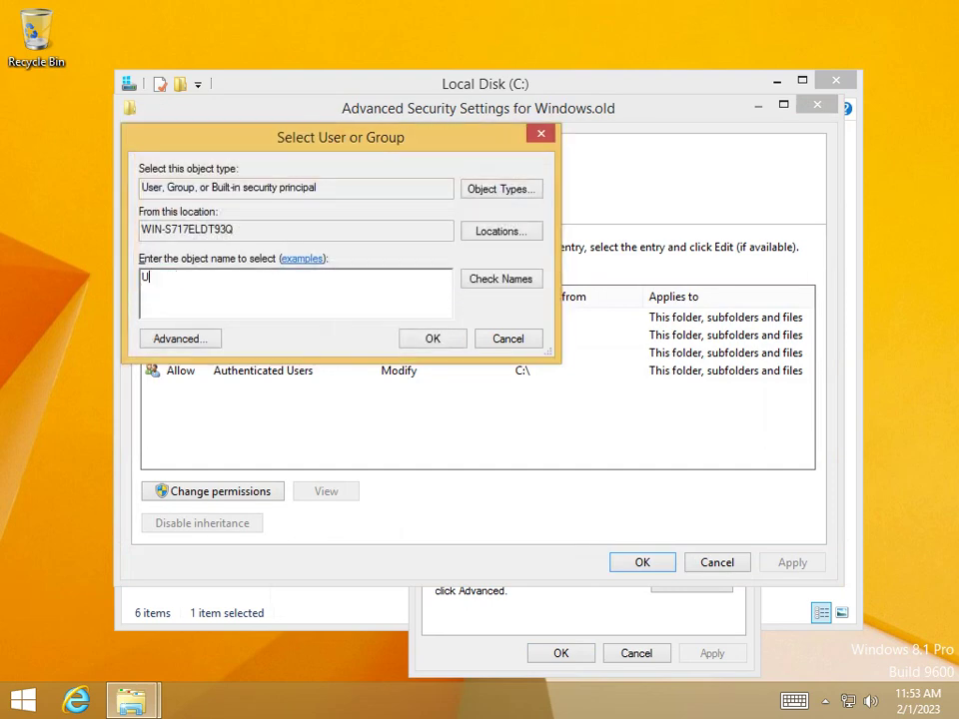
{"action": "type", "text": "ser"}
{"action": "key", "text": "Return"}
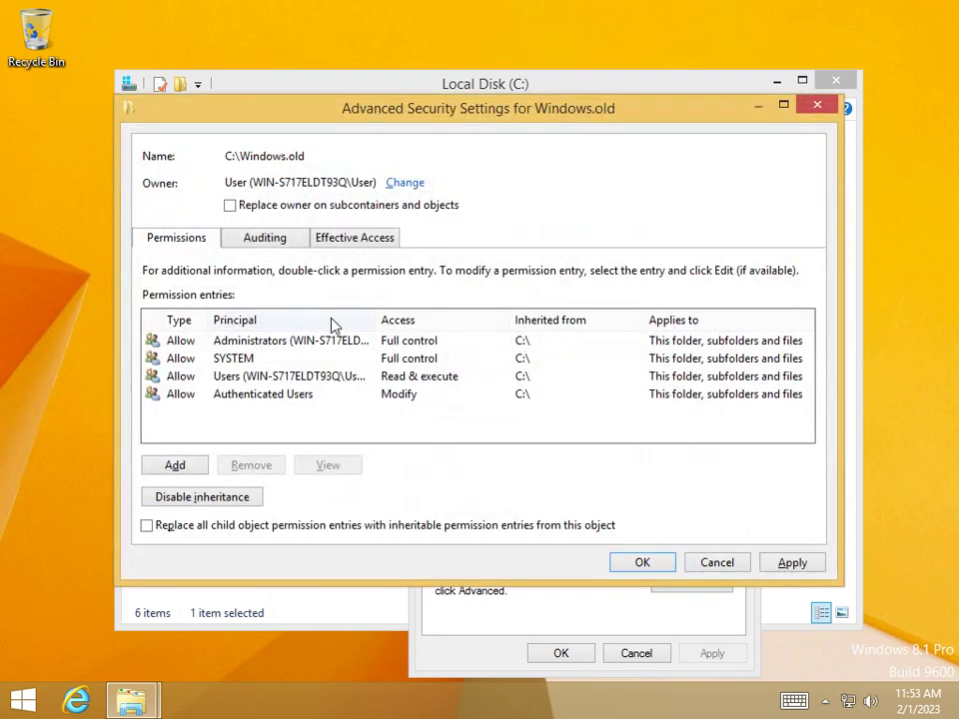
{"action": "left_click", "coordinate": [335, 206]}
{"action": "left_click", "coordinate": [780, 565]}
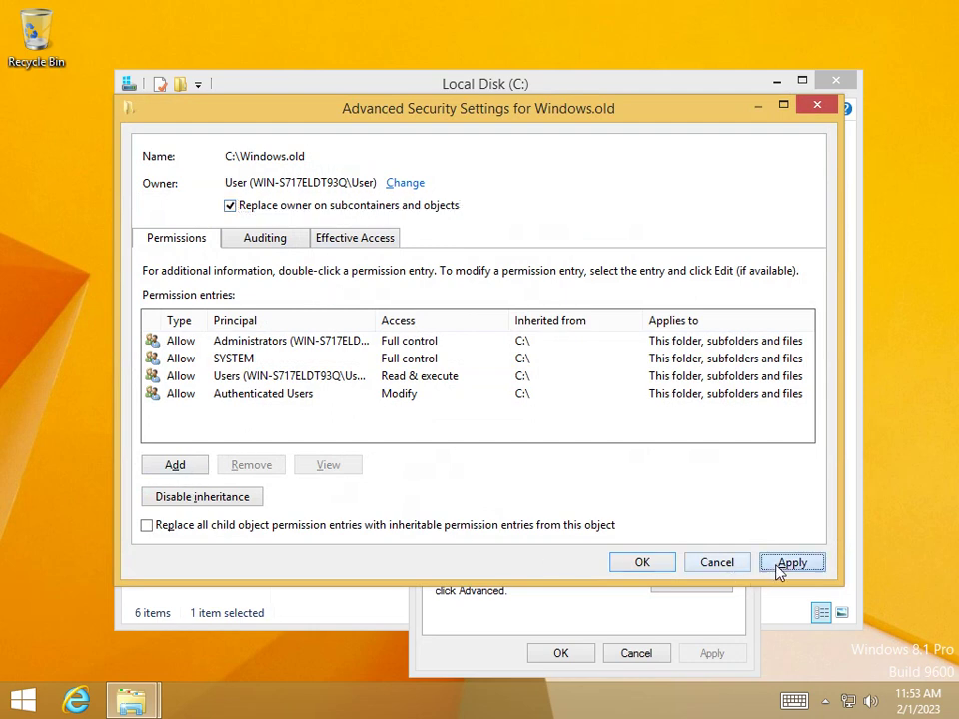
{"action": "left_click", "coordinate": [568, 440]}
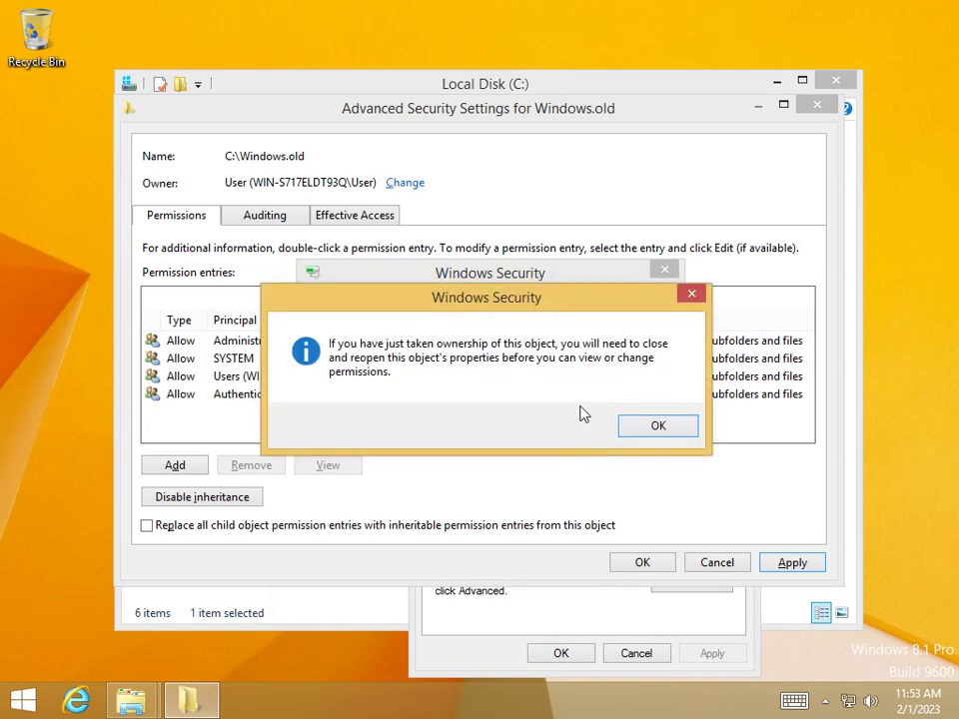
{"action": "left_click", "coordinate": [640, 422]}
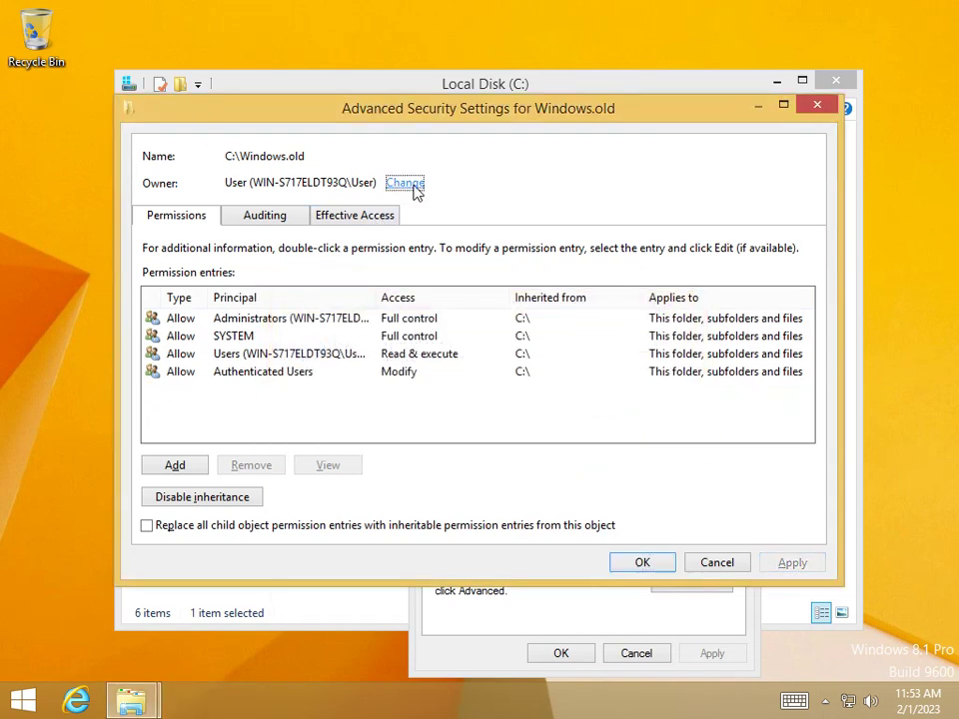
Set the owner of Windows.old back to SYSTEM, including subcontainers and objects, and leave the advanced security settings
{"action": "left_click", "coordinate": [410, 184]}
{"action": "left_click_drag", "start_coordinate": [293, 125], "coordinate": [580, 251]}
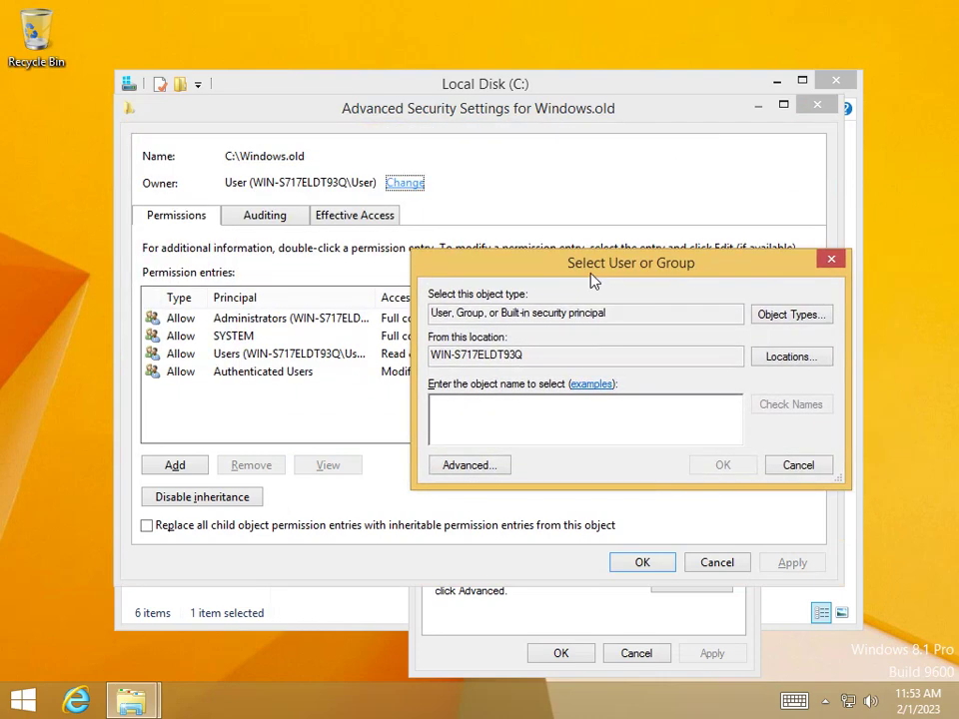
{"action": "type", "text": "SYSTEM"}
{"action": "key", "text": "Return"}
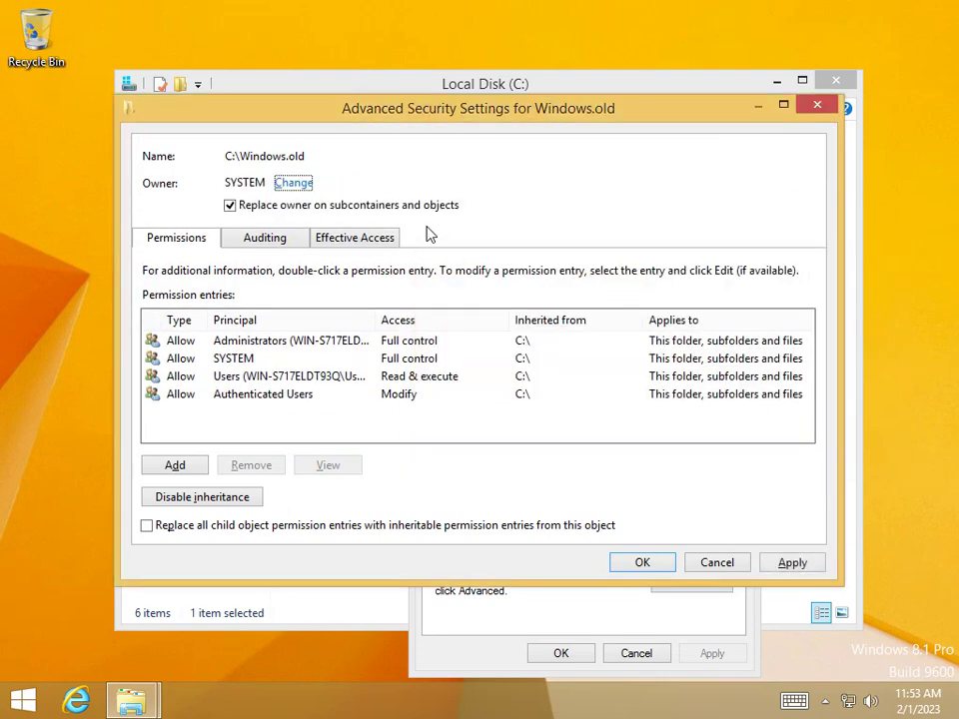
{"action": "left_click", "coordinate": [781, 564]}
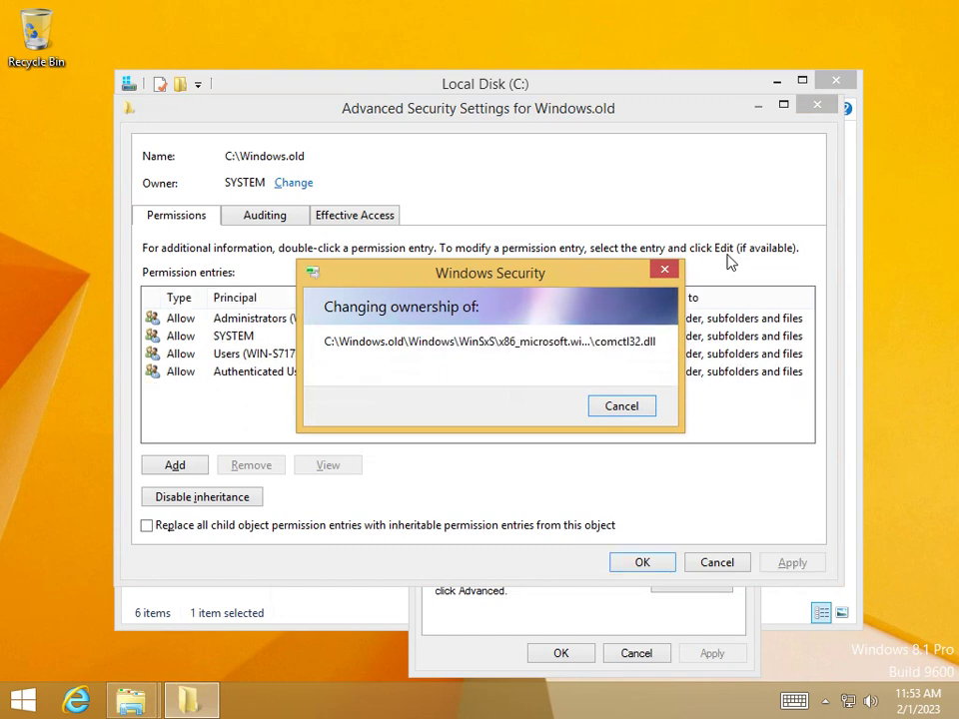
{"action": "left_click", "coordinate": [443, 451]}
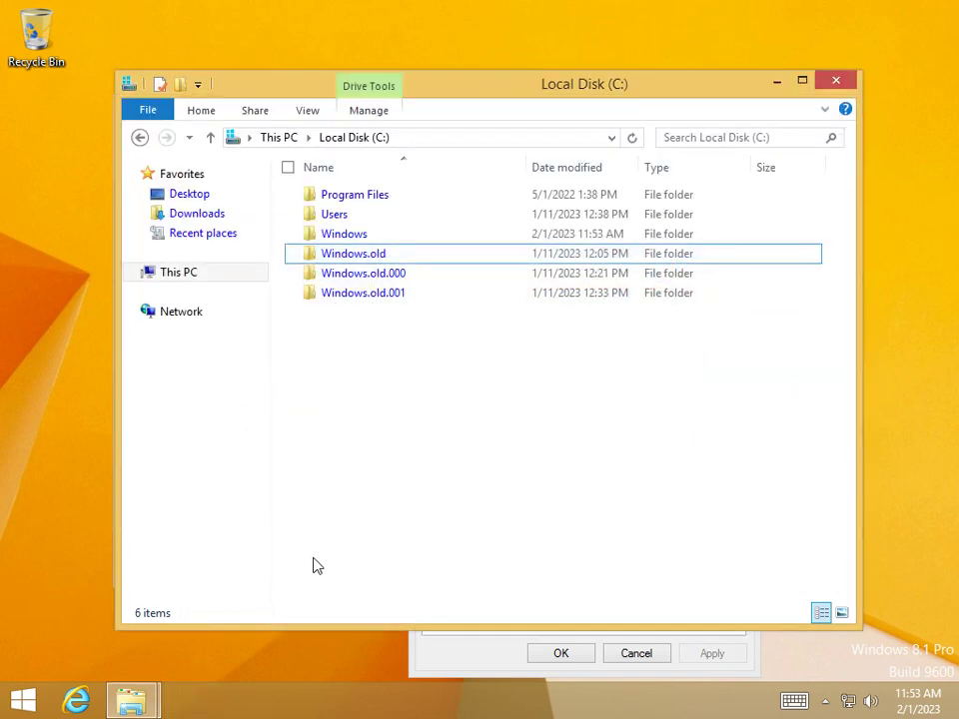
Search for "disk cleanup" from the Start screen
{"action": "key", "text": "super"}
{"action": "key", "text": "super"}
{"action": "key", "text": "super+r"}
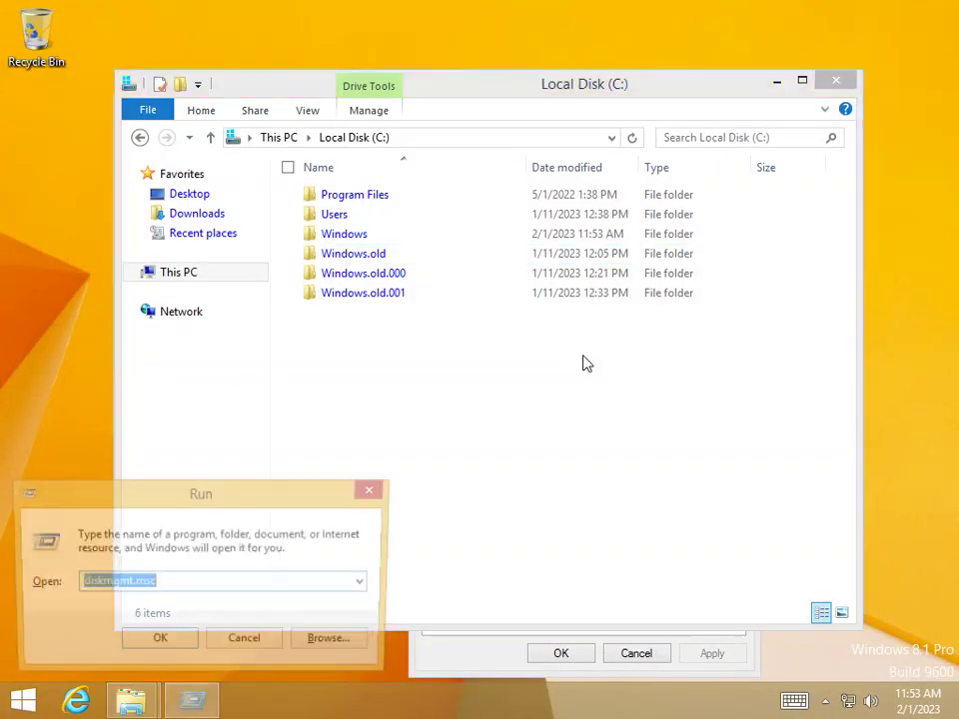
{"action": "key", "text": "Return"}
{"action": "key", "text": "super"}
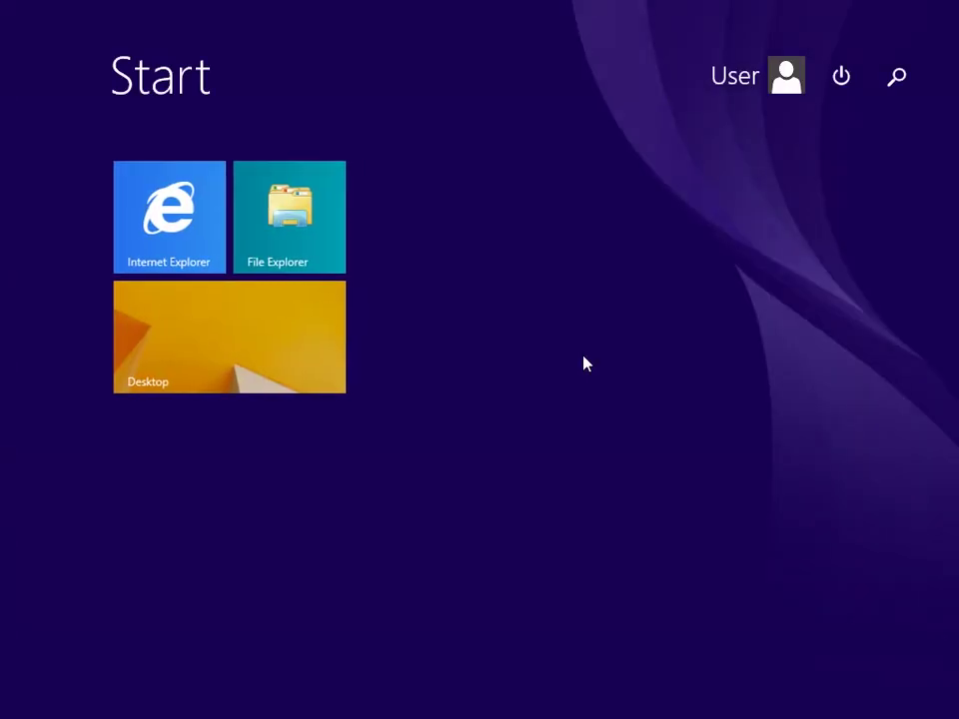
{"action": "type", "text": "disk cleanup"}
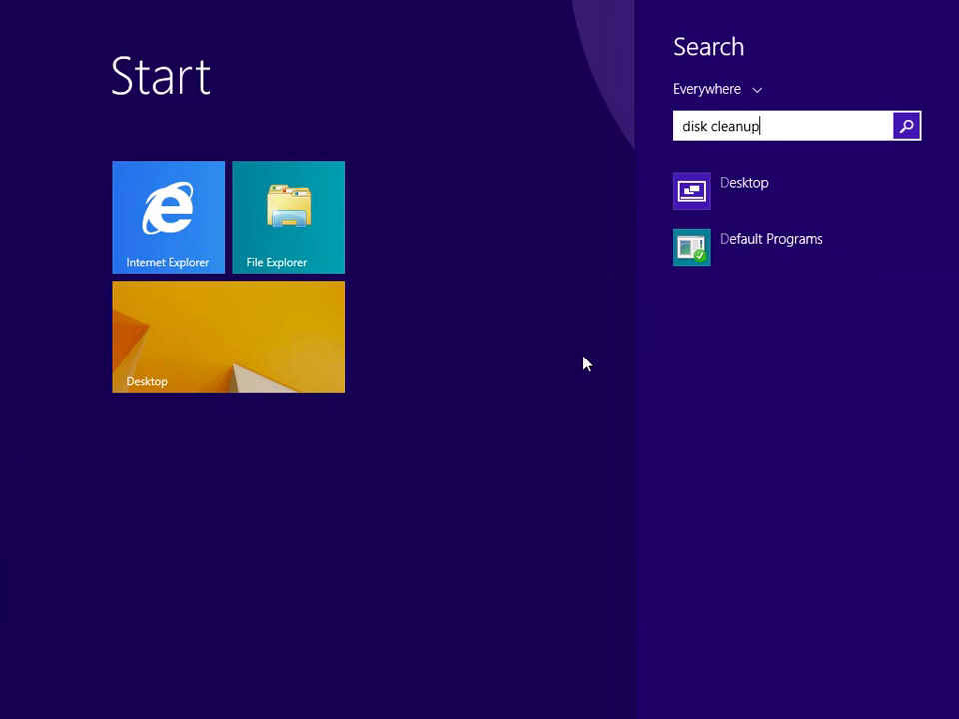
{"action": "key", "text": "super"}
{"action": "key", "text": "super"}
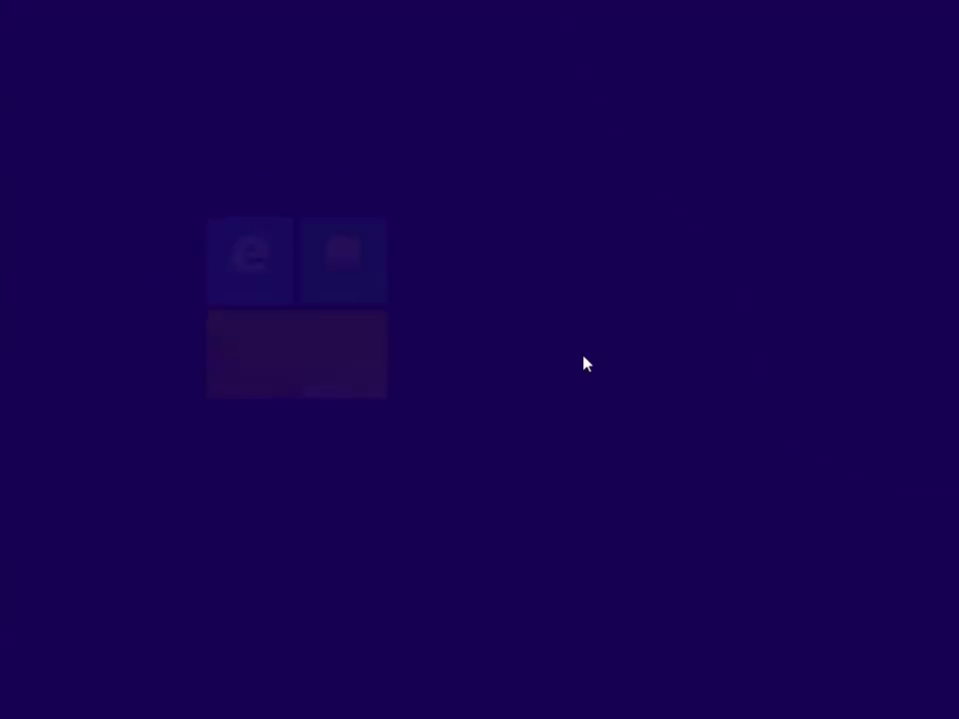
Launch Disk Cleanup (cleanmgr) for C: and start its scan for system files to clean up
{"action": "type", "text": "cleanmgr"}
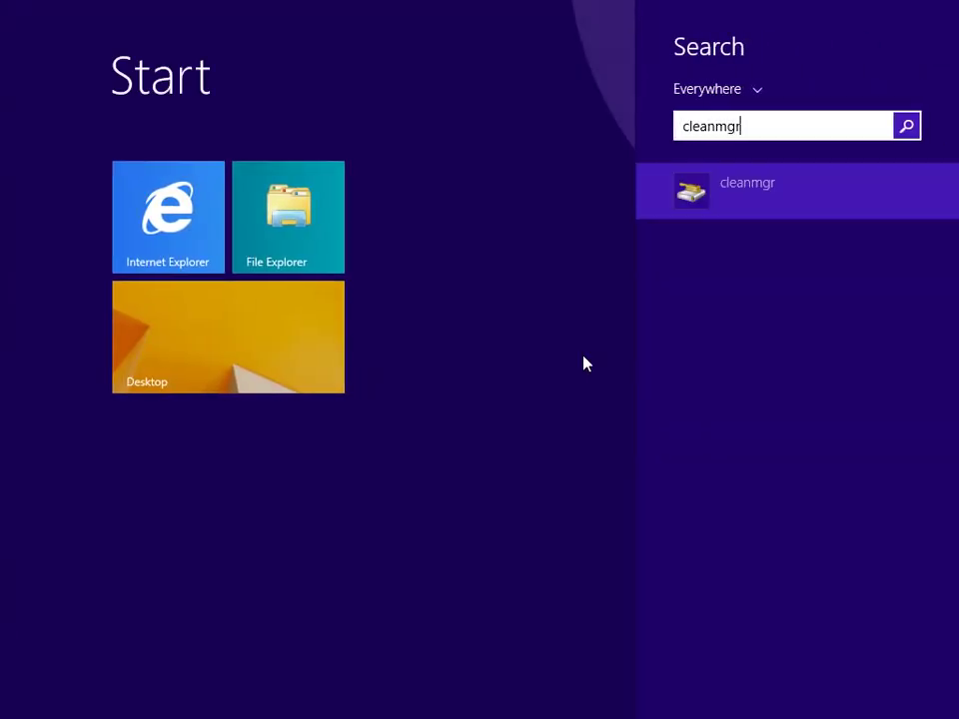
{"action": "key", "text": "Return"}
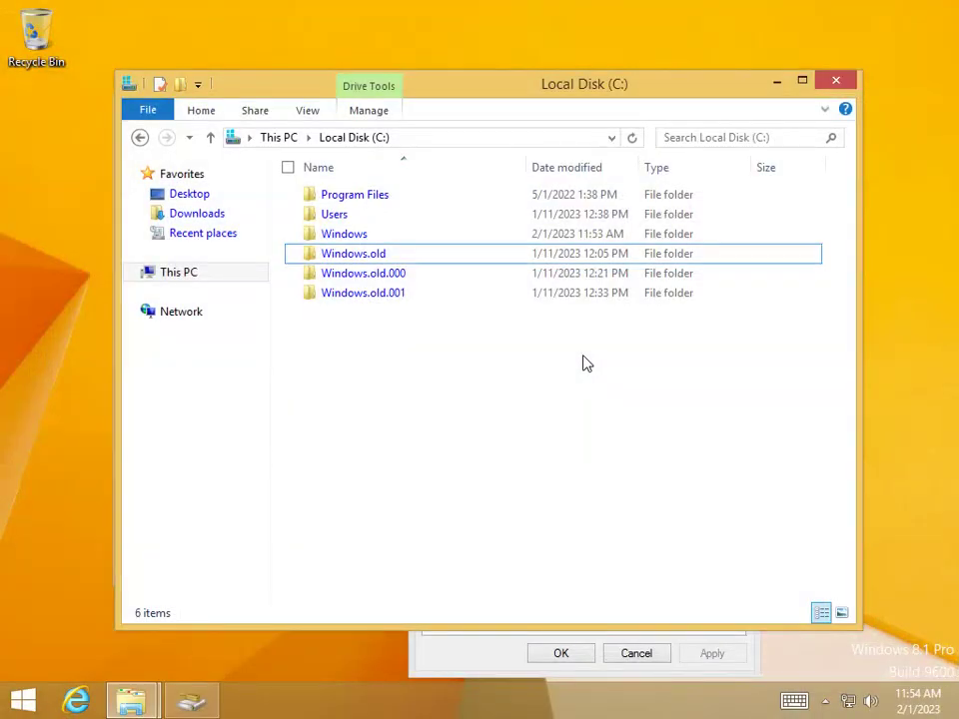
{"action": "scroll", "coordinate": [147, 222], "scroll_direction": "down", "scroll_amount": 1}
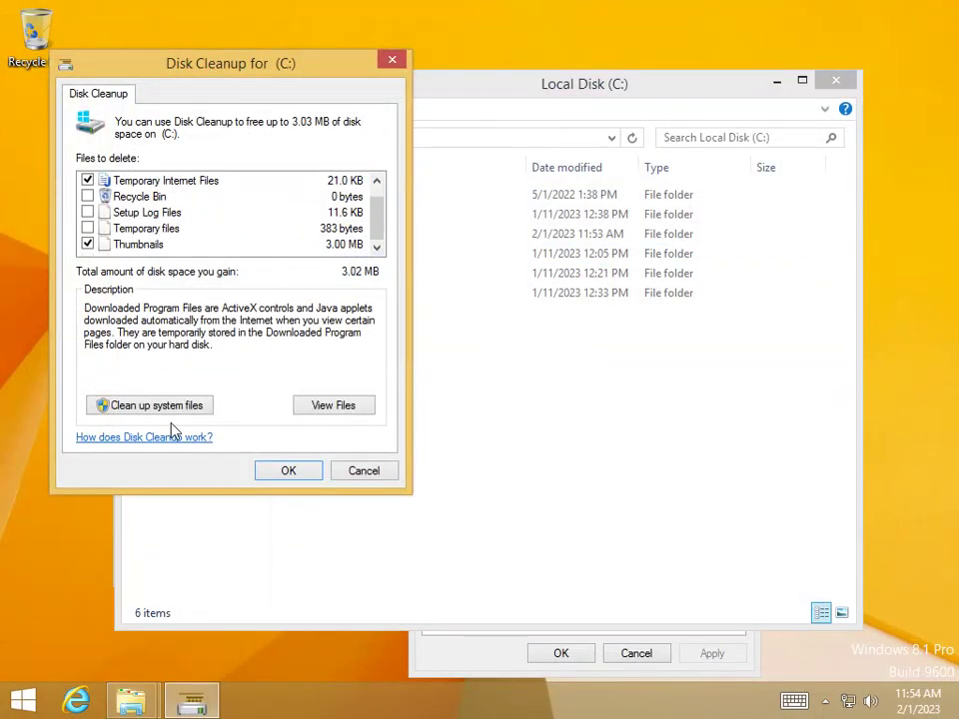
{"action": "left_click", "coordinate": [155, 410]}
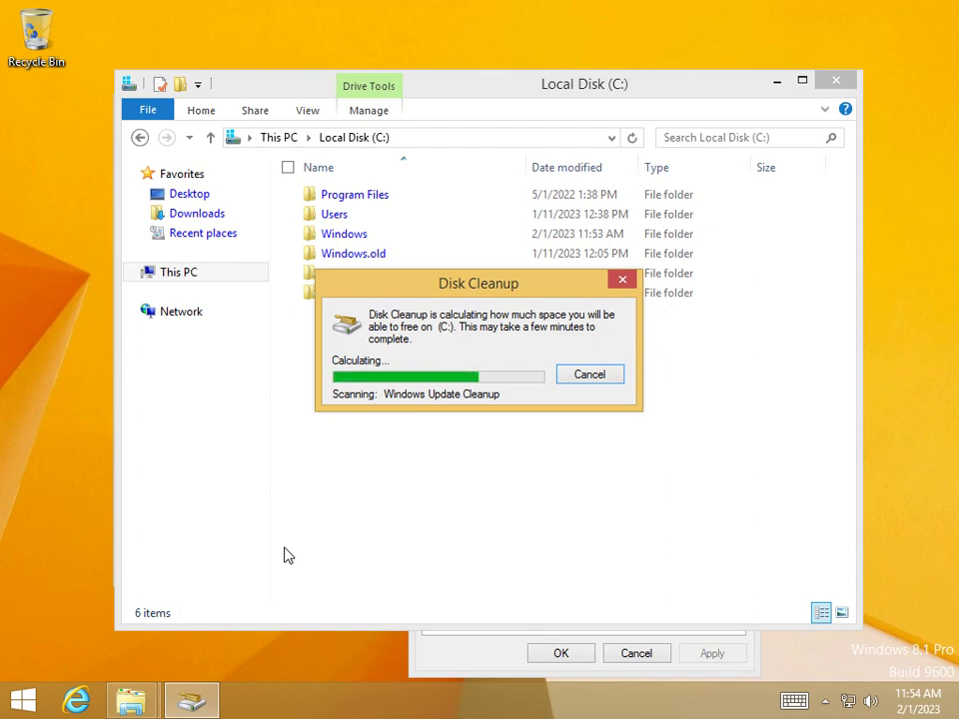
Restart the virtual machine and choose the CD-ROM drive as the boot device in the boot menu
{"action": "left_click", "coordinate": [26, 701]}
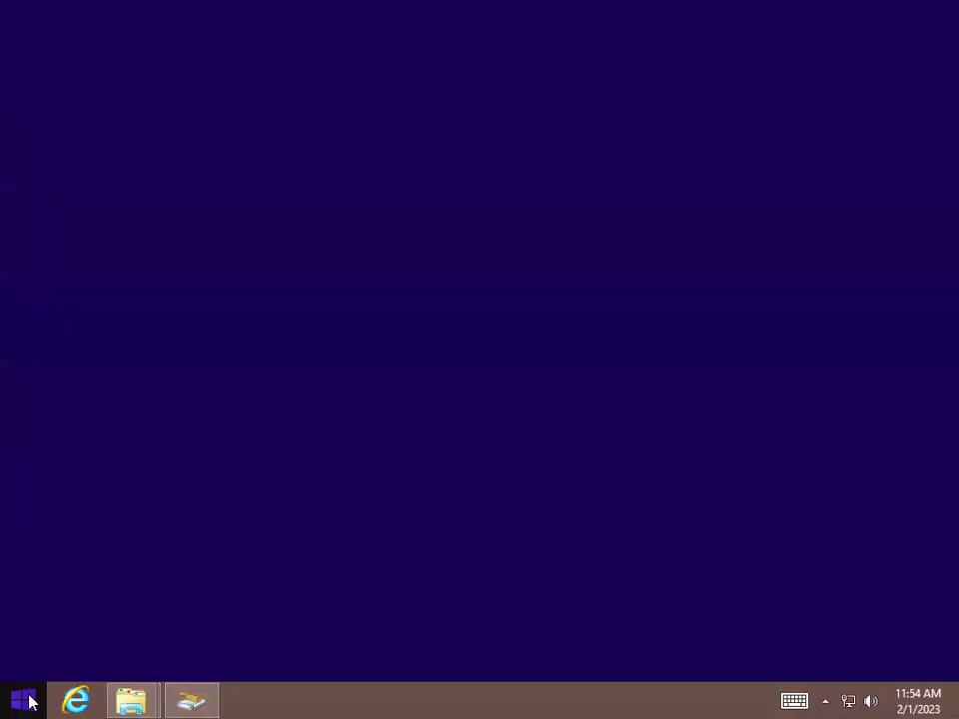
{"action": "left_click", "coordinate": [826, 82]}
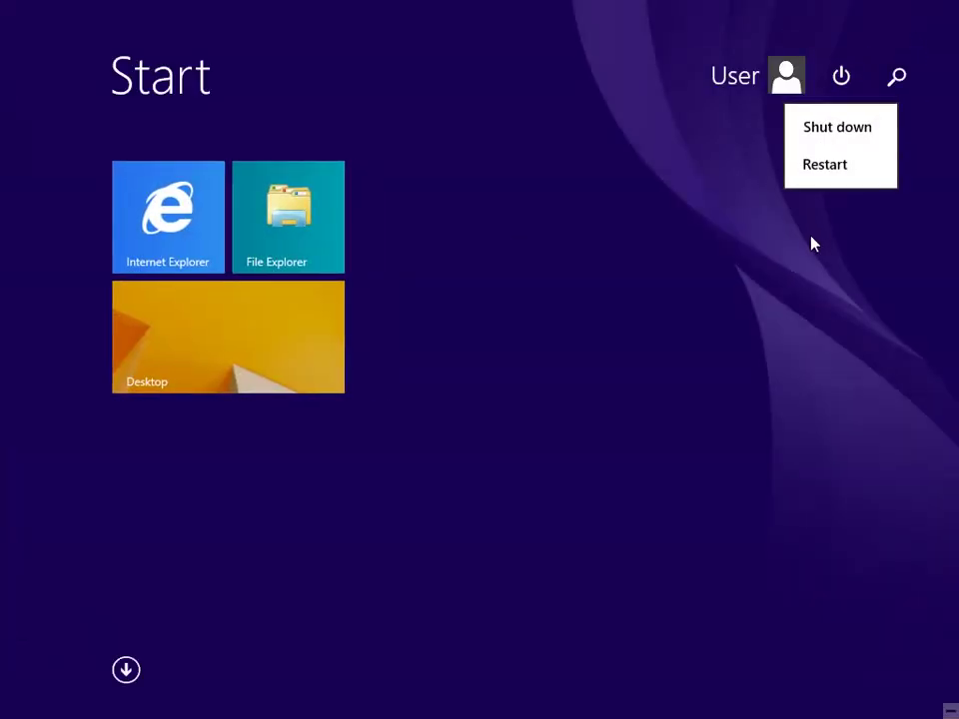
{"action": "left_click", "coordinate": [836, 167]}
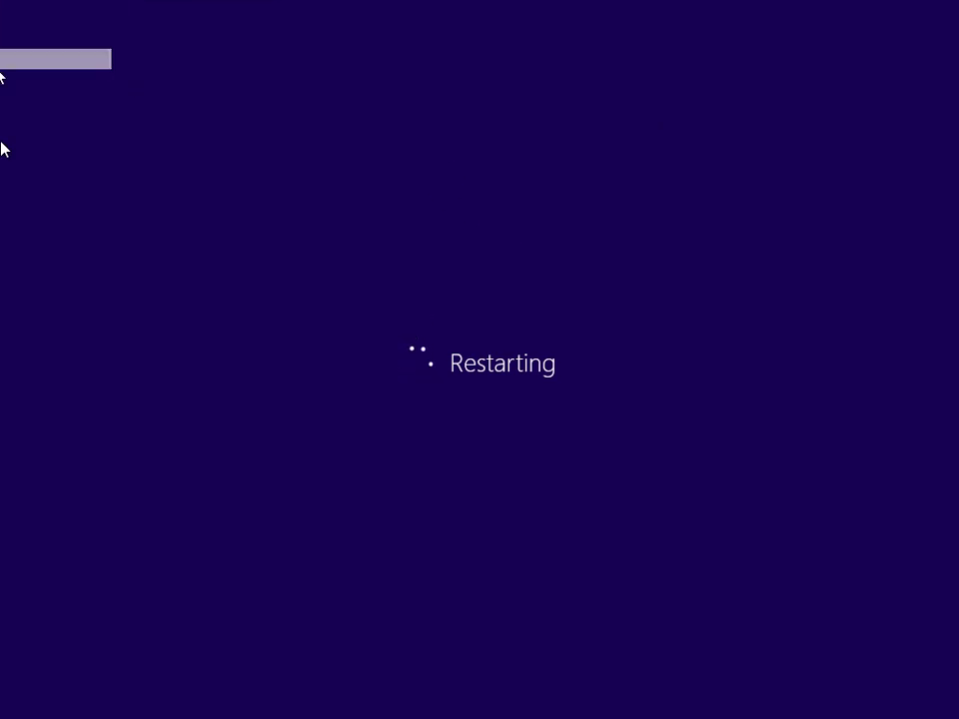
{"action": "key", "text": "Escape"}
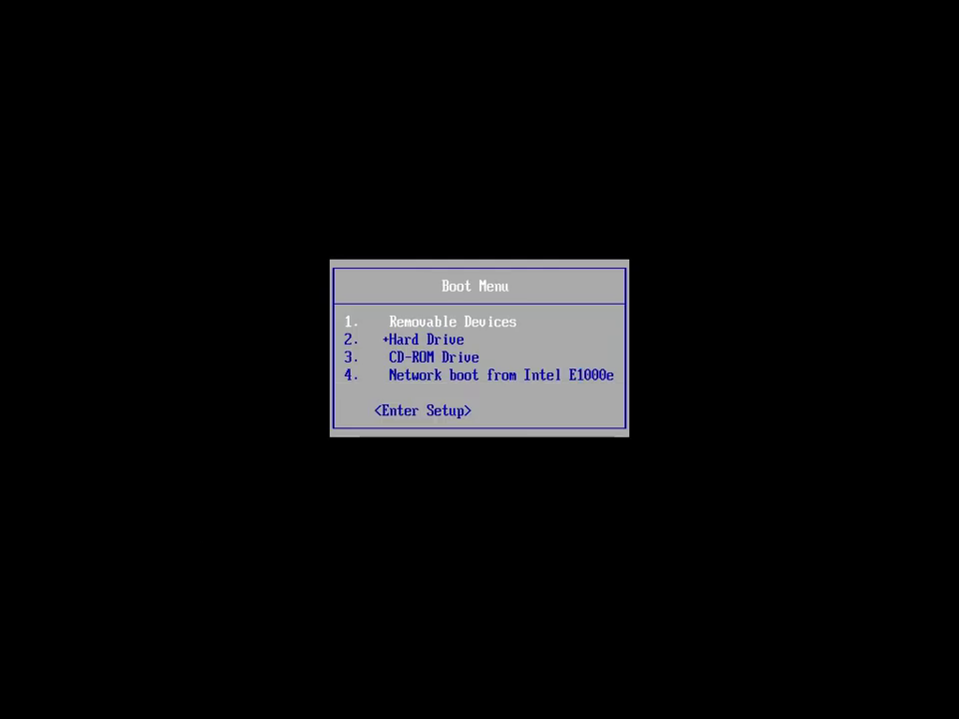
{"action": "key", "text": "Return"}
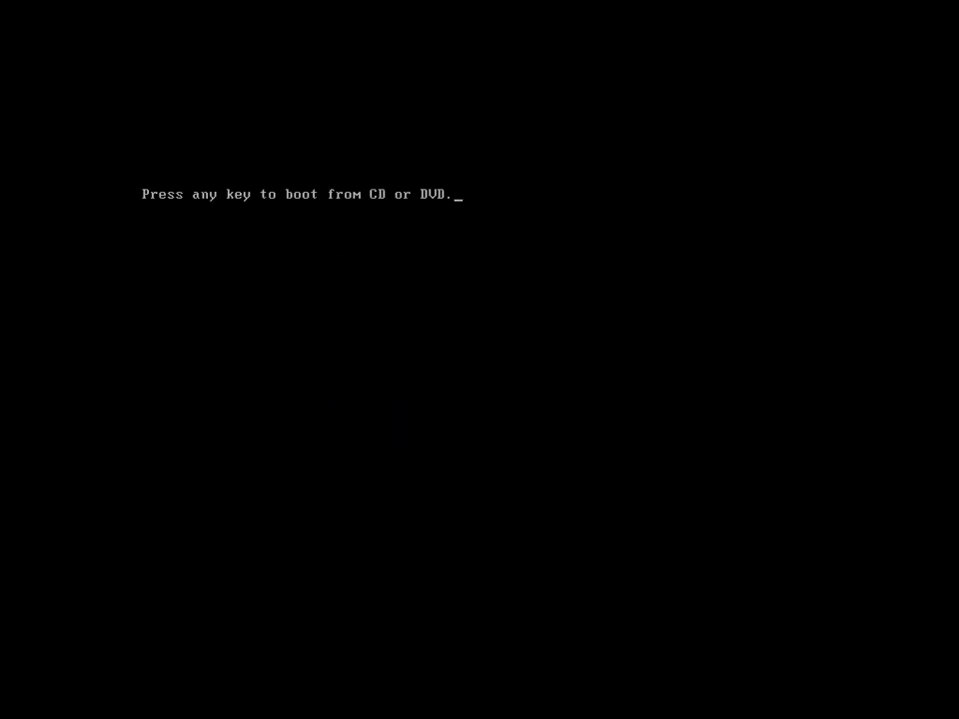
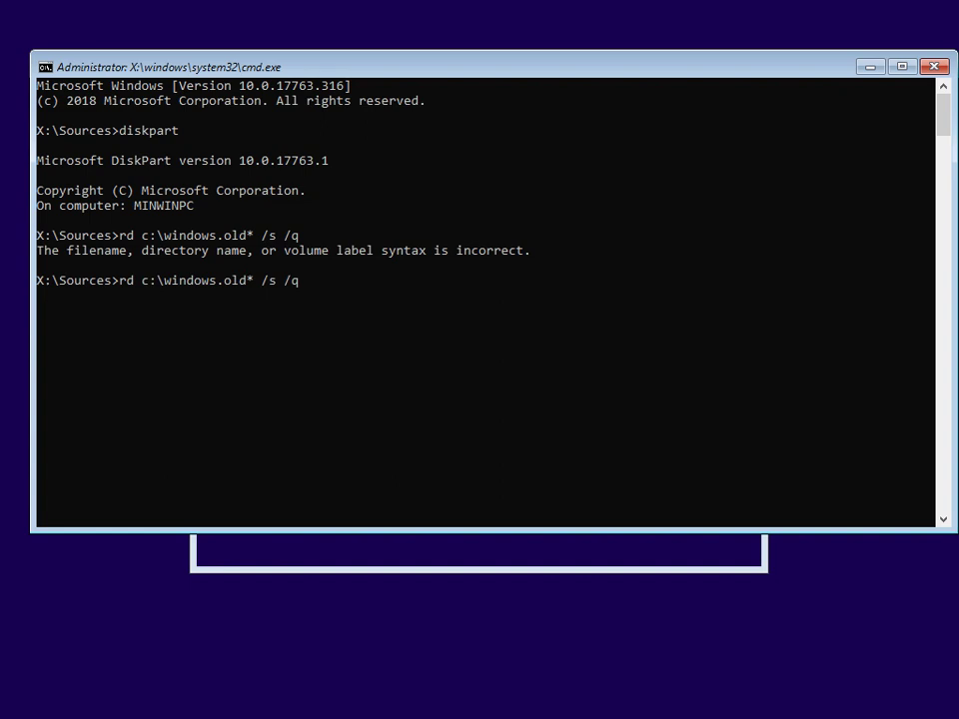
Try to remove c:\windows.old with rd and the /s /q switches, running the corrected command twice
{"action": "key", "text": "Left"}
{"action": "key", "text": "Left"}
{"action": "key", "text": "Left"}
{"action": "key", "text": "Left"}
{"action": "key", "text": "Left"}
{"action": "key", "text": "Right"}
{"action": "key", "text": "Right"}
{"action": "key", "text": "Right"}
{"action": "key", "text": "Left"}
{"action": "key", "text": "Left"}
{"action": "key", "text": "Left"}
{"action": "key", "text": "Left"}
{"action": "key", "text": "Left"}
{"action": "key", "text": "Left"}
{"action": "key", "text": "Left"}
{"action": "key", "text": "Left"}
{"action": "key", "text": "Left"}
{"action": "key", "text": "Left"}
{"action": "key", "text": "Left"}
{"action": "key", "text": "BackSpace"}
{"action": "key", "text": "Return"}
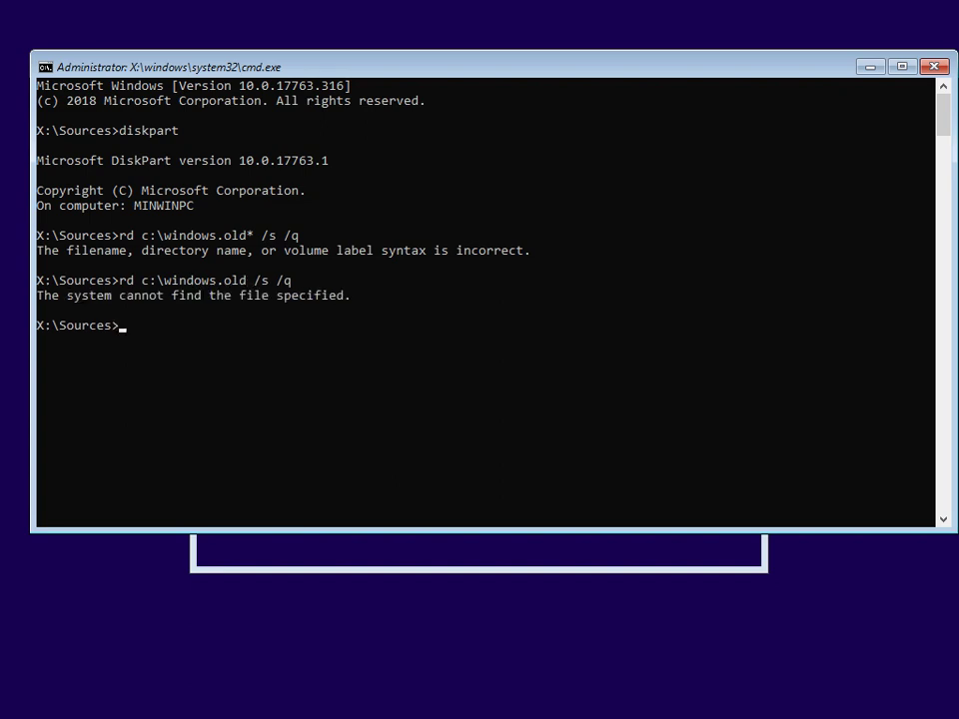
{"action": "key", "text": "Up"}
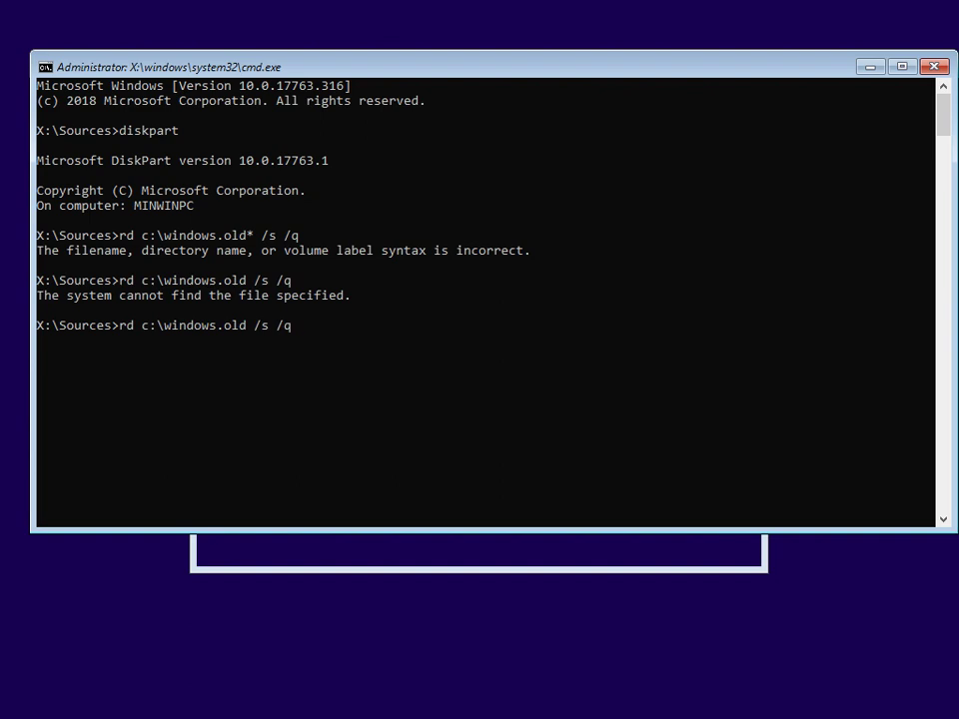
{"action": "key", "text": "Return"}
List the root contents of drive C:, and switch to drive D: and list its root contents
{"action": "type", "text": "c:"}
{"action": "key", "text": "Return"}
{"action": "type", "text": "dir"}
{"action": "key", "text": "Return"}
{"action": "type", "text": "d:"}
{"action": "key", "text": "Return"}
{"action": "type", "text": "dir"}
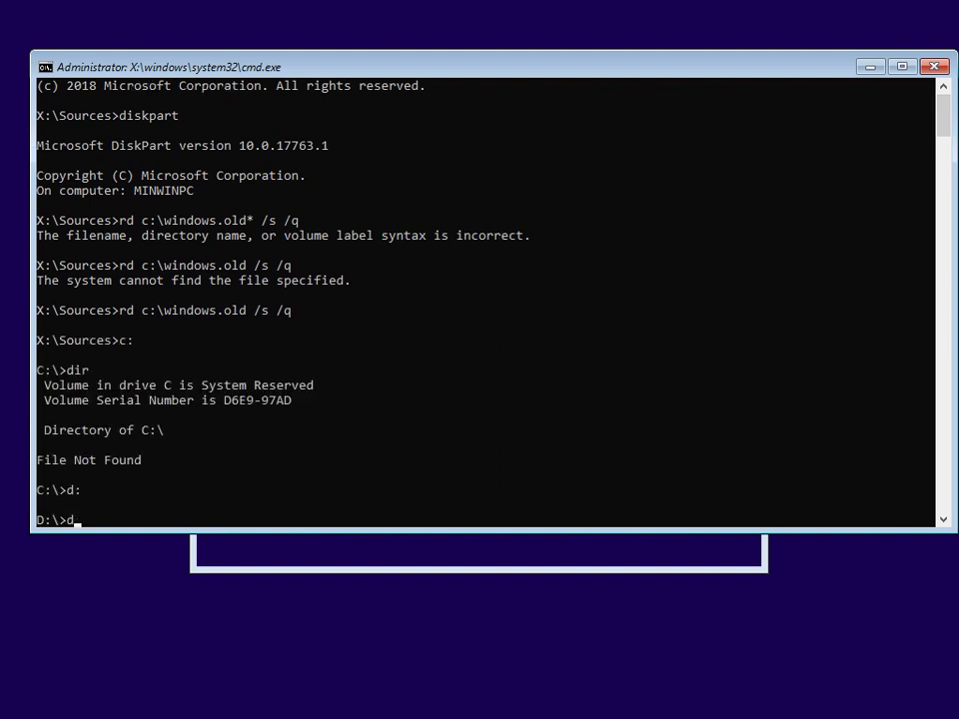
{"action": "key", "text": "Return"}
Try to remove all matching old Windows folders on D: at once with rd windows.old* /s /q
{"action": "type", "text": "rd wi"}
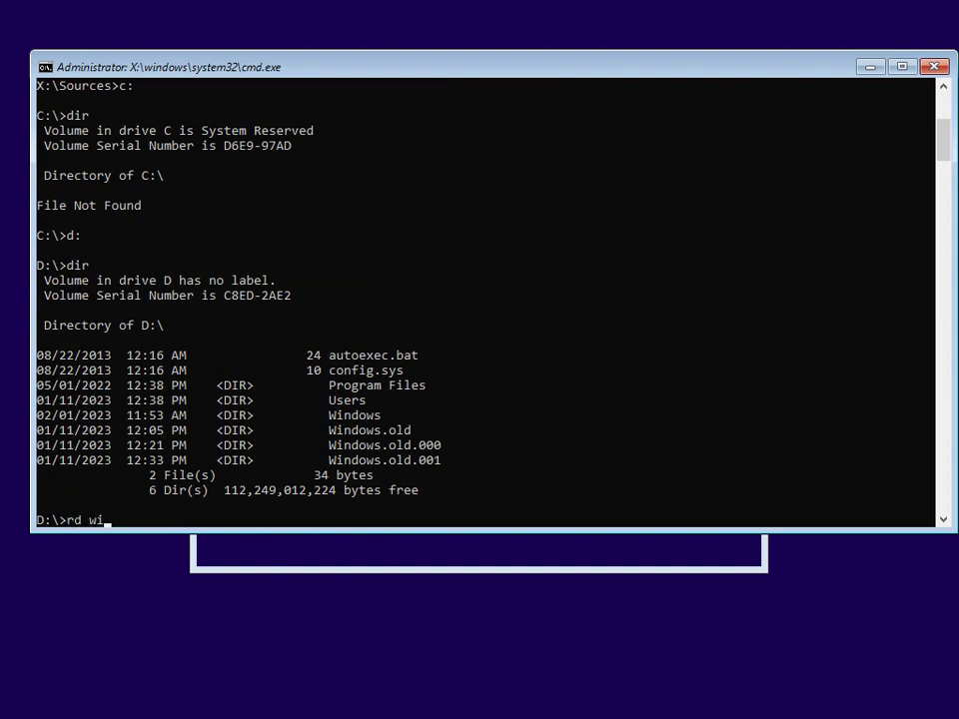
{"action": "type", "text": "ndows.old* /s /q"}
{"action": "key", "text": "Return"}
Remove the windows.old folder on D: with rd /s /q, running it twice, and list the drive's contents again
{"action": "key", "text": "Up"}
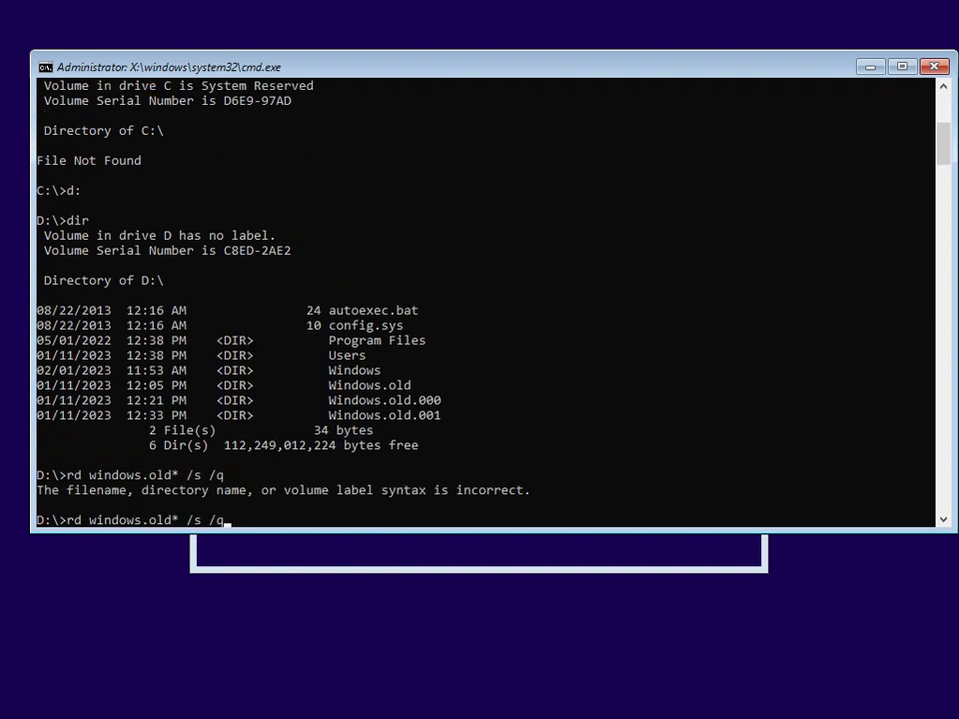
{"action": "key", "text": "BackSpace"}
{"action": "key", "text": "BackSpace"}
{"action": "key", "text": "BackSpace"}
{"action": "key", "text": "BackSpace"}
{"action": "key", "text": "BackSpace"}
{"action": "key", "text": "BackSpace"}
{"action": "key", "text": "BackSpace"}
{"action": "key", "text": "BackSpace"}
{"action": "key", "text": "BackSpace"}
{"action": "key", "text": "BackSpace"}
{"action": "key", "text": "BackSpace"}
{"action": "key", "text": "BackSpace"}
{"action": "key", "text": "BackSpace"}
{"action": "key", "text": "BackSpace"}
{"action": "key", "text": "BackSpace"}
{"action": "key", "text": "BackSpace"}
{"action": "key", "text": "BackSpace"}
{"action": "key", "text": "BackSpace"}
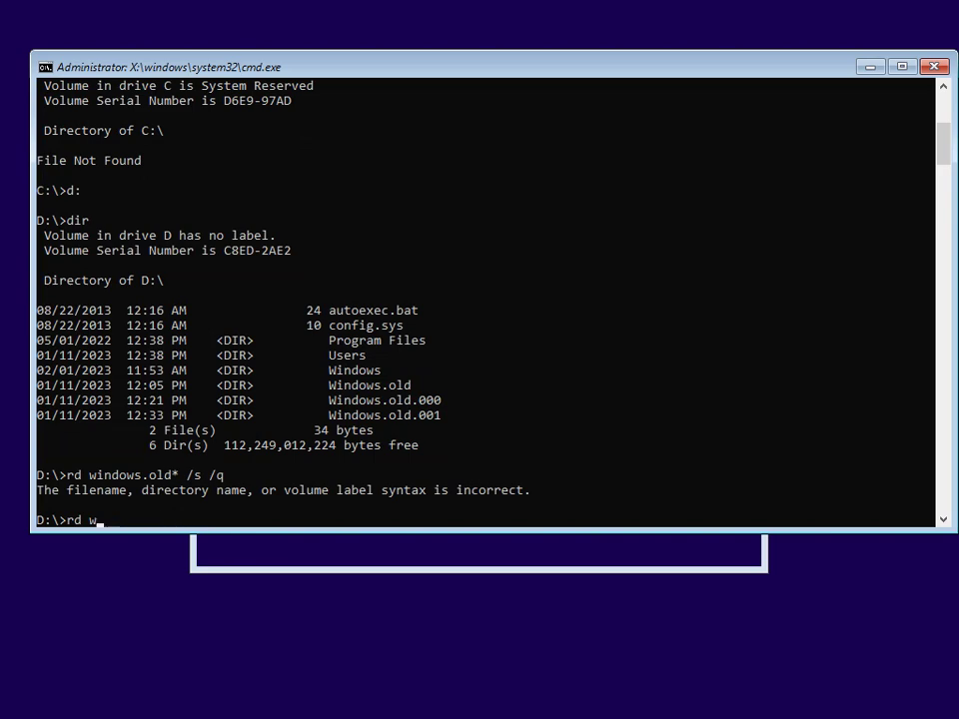
{"action": "type", "text": "windows.old /s /q"}
{"action": "key", "text": "Return"}
{"action": "key", "text": "Up"}
{"action": "key", "text": "Return"}
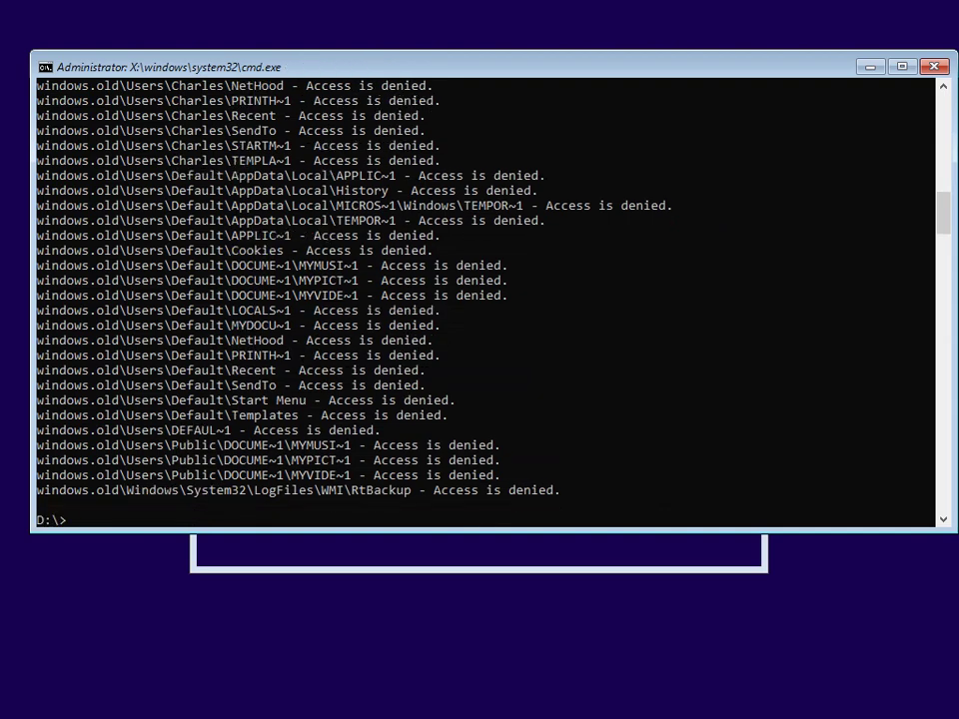
{"action": "type", "text": "dir"}
{"action": "key", "text": "Return"}
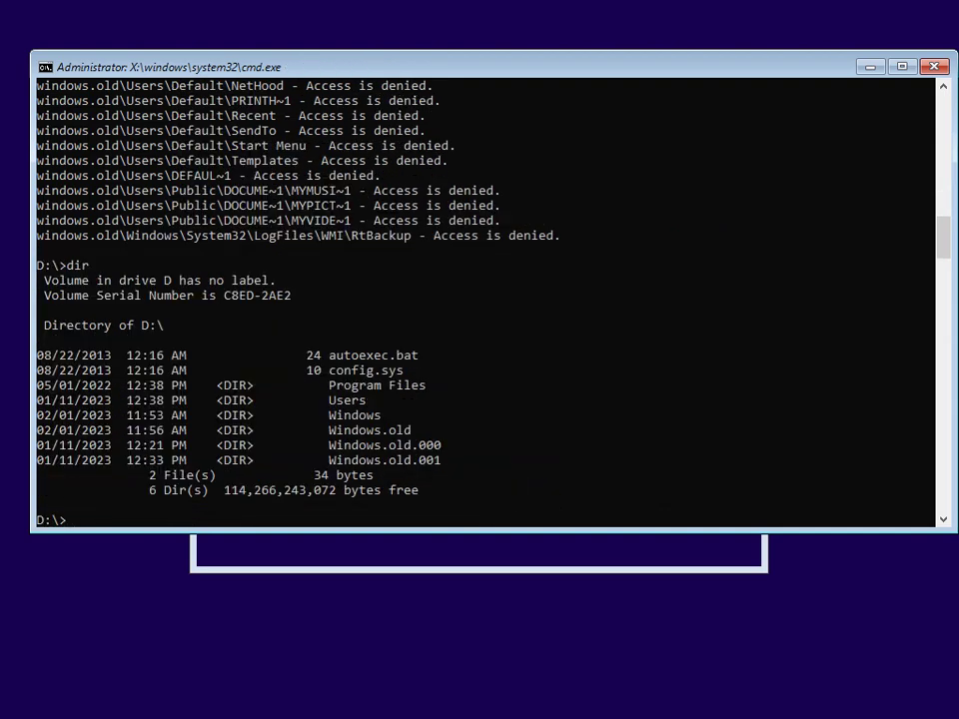
Remove the windows.old.000 and windows.old.001 folders on D: with rd /s /q and list the drive's contents
{"action": "type", "text": "rd windows.old.00"}
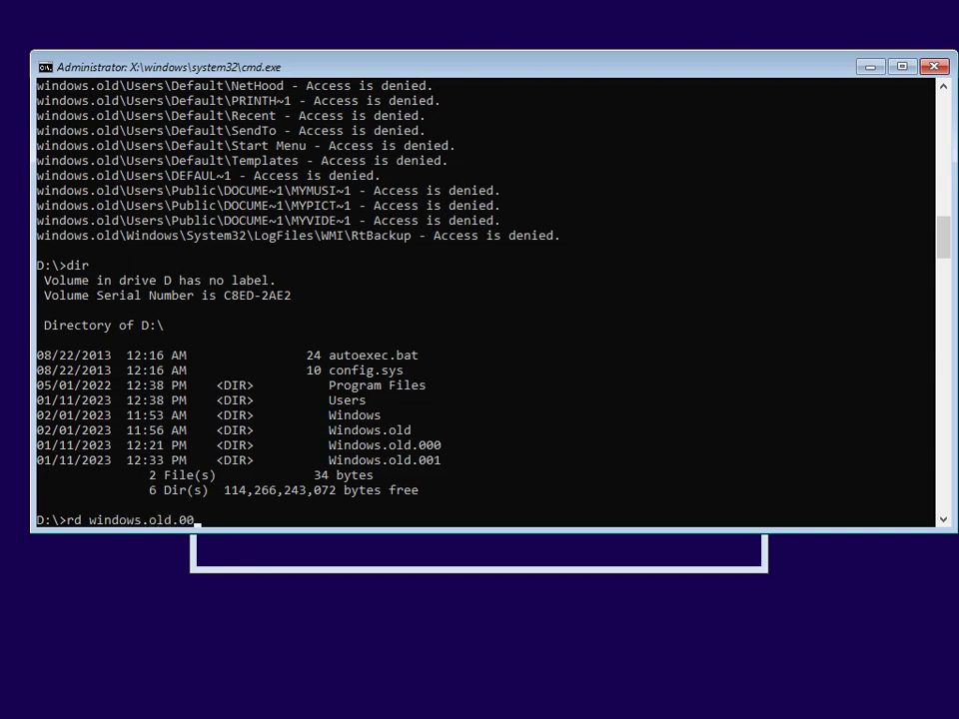
{"action": "type", "text": "0 /s /q"}
{"action": "key", "text": "Return"}
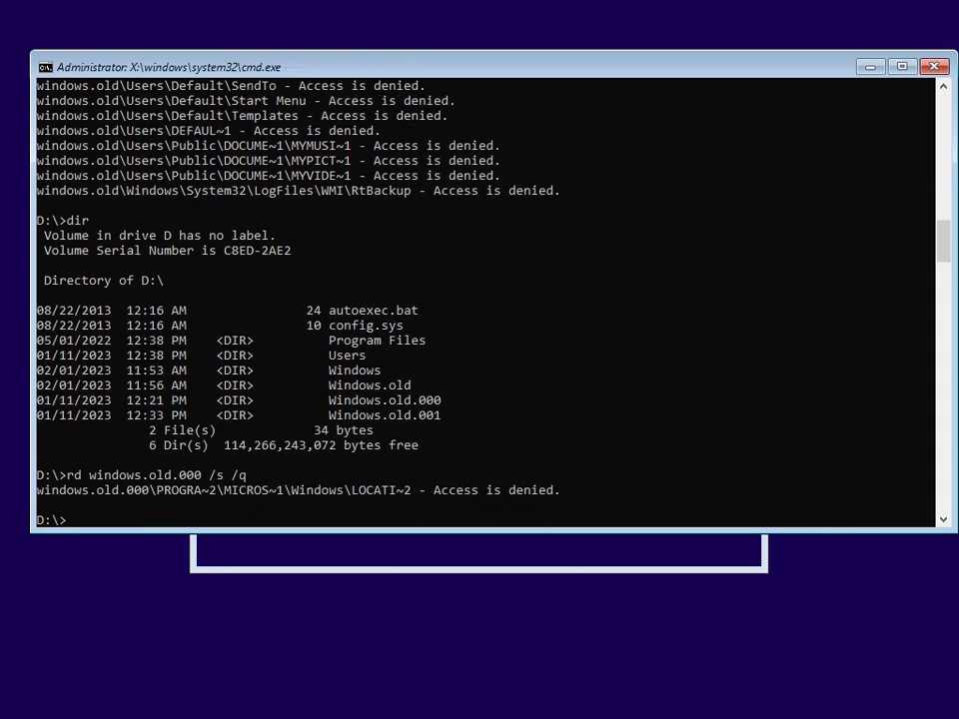
{"action": "type", "text": "rd windows.old.001 /s /q"}
{"action": "key", "text": "Return"}
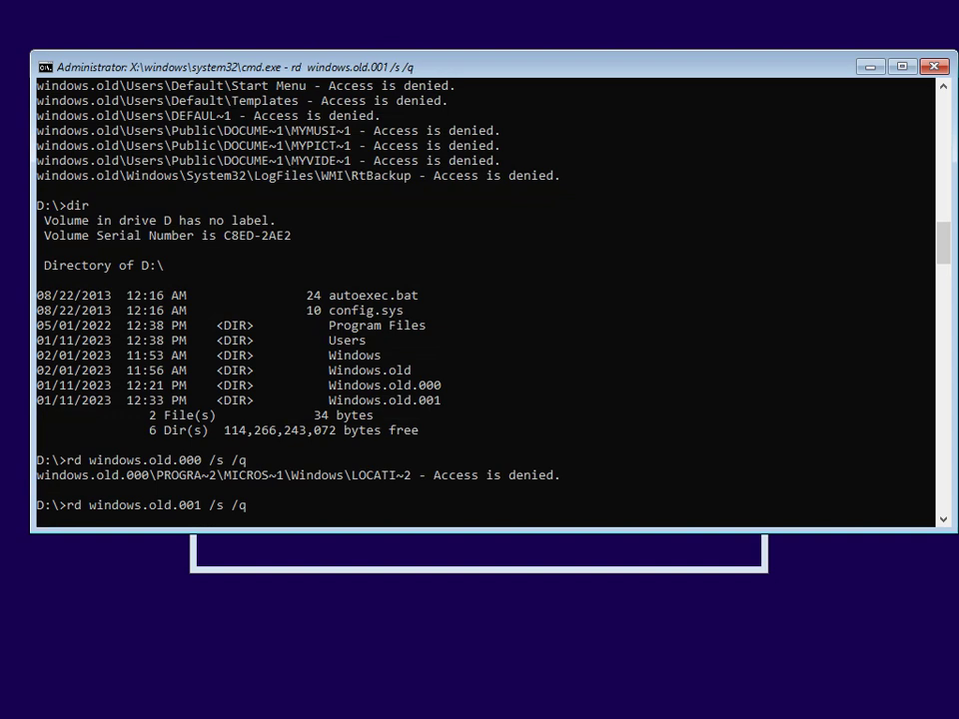
{"action": "type", "text": "dir"}
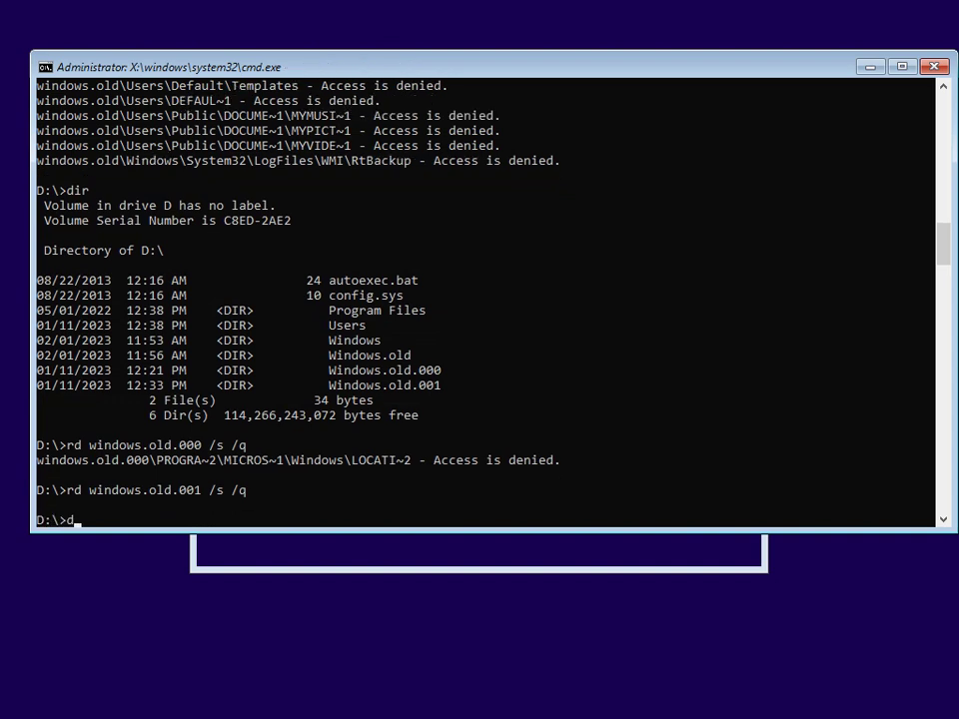
{"action": "key", "text": "Return"}
Launch Notepad from the command prompt and browse to Local Disk (D:) in its Open dialog
{"action": "type", "text": "notepad"}
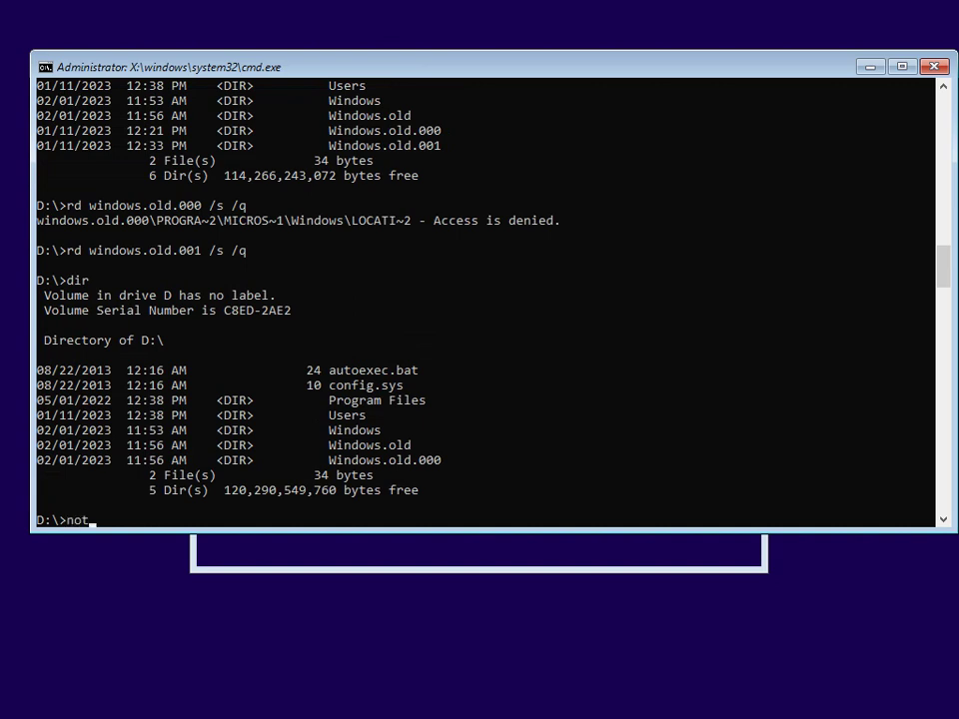
{"action": "key", "text": "Return"}
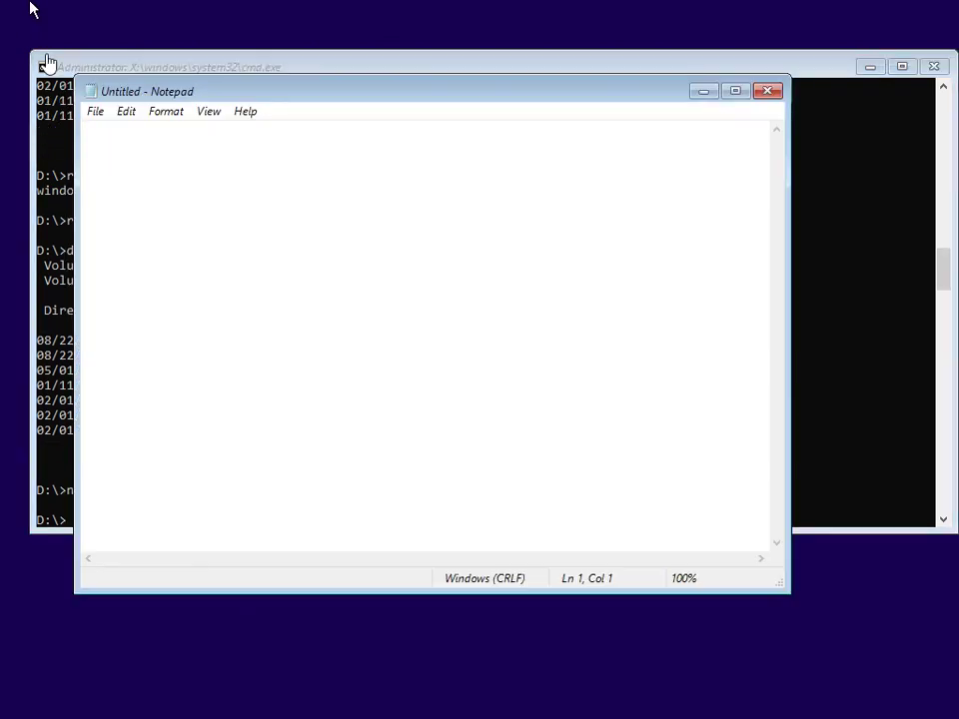
{"action": "left_click", "coordinate": [95, 111]}
{"action": "left_click", "coordinate": [107, 155]}
{"action": "left_click", "coordinate": [154, 336]}
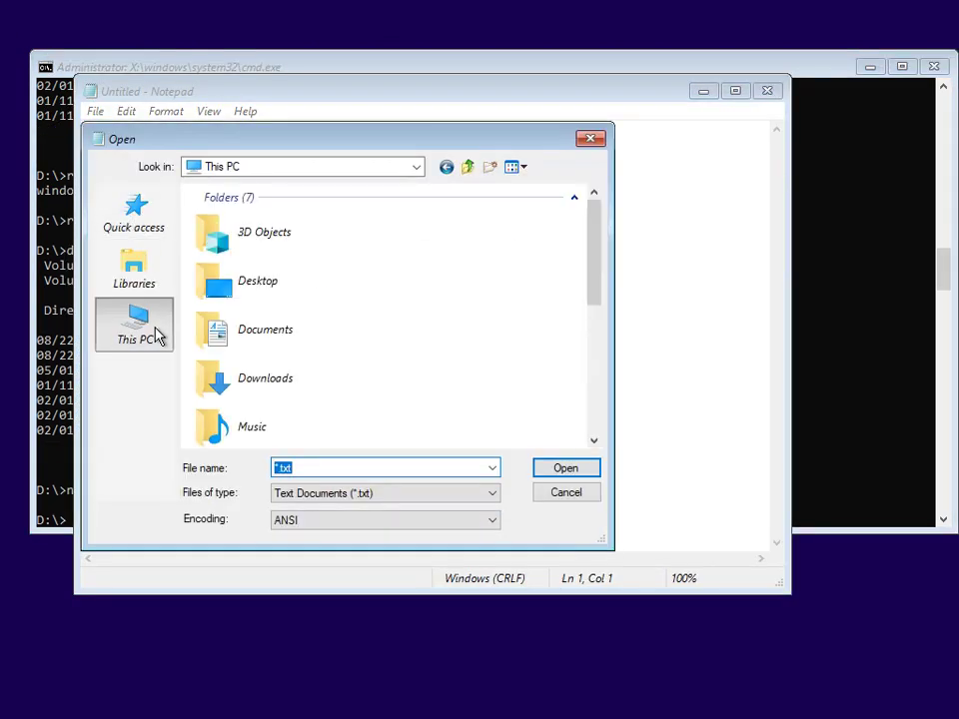
{"action": "scroll", "coordinate": [377, 360], "scroll_direction": "down", "scroll_amount": 3}
{"action": "double_click", "coordinate": [302, 333]}
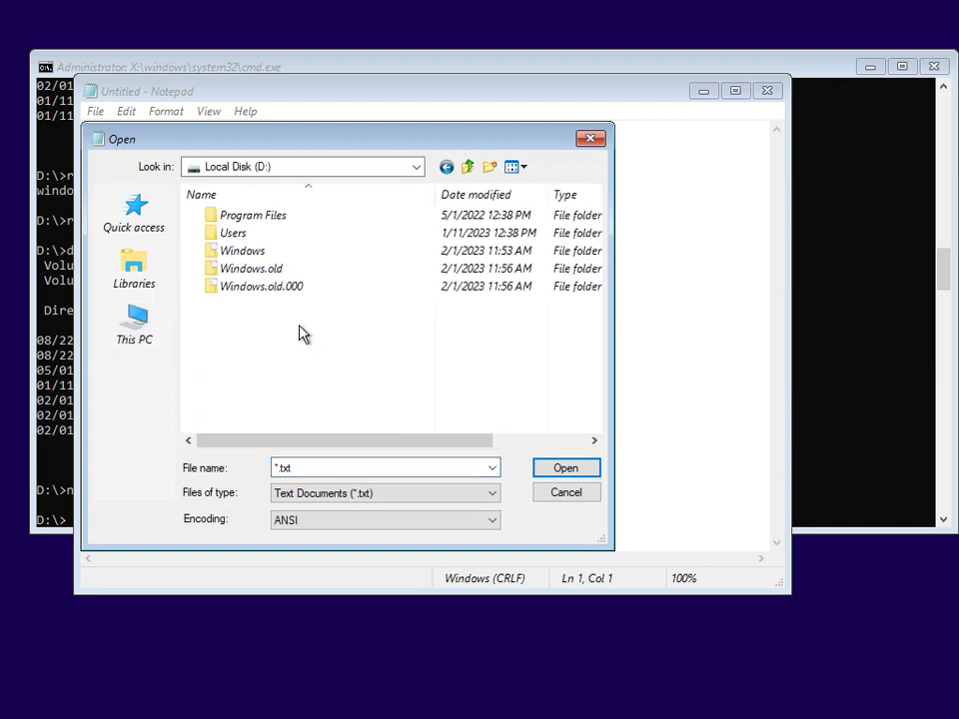
Check the properties of the Windows.old.000 and Windows.old folders on D:, leaving both unchanged
{"action": "left_click", "coordinate": [285, 254]}
{"action": "left_click", "coordinate": [281, 288]}
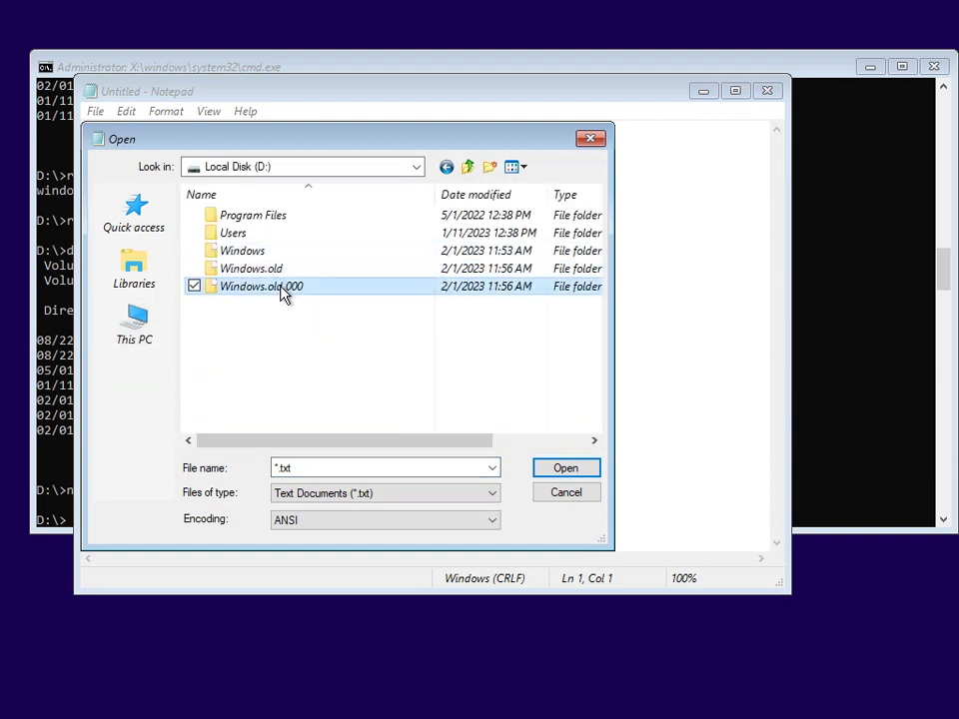
{"action": "right_click", "coordinate": [281, 288]}
{"action": "left_click", "coordinate": [367, 519]}
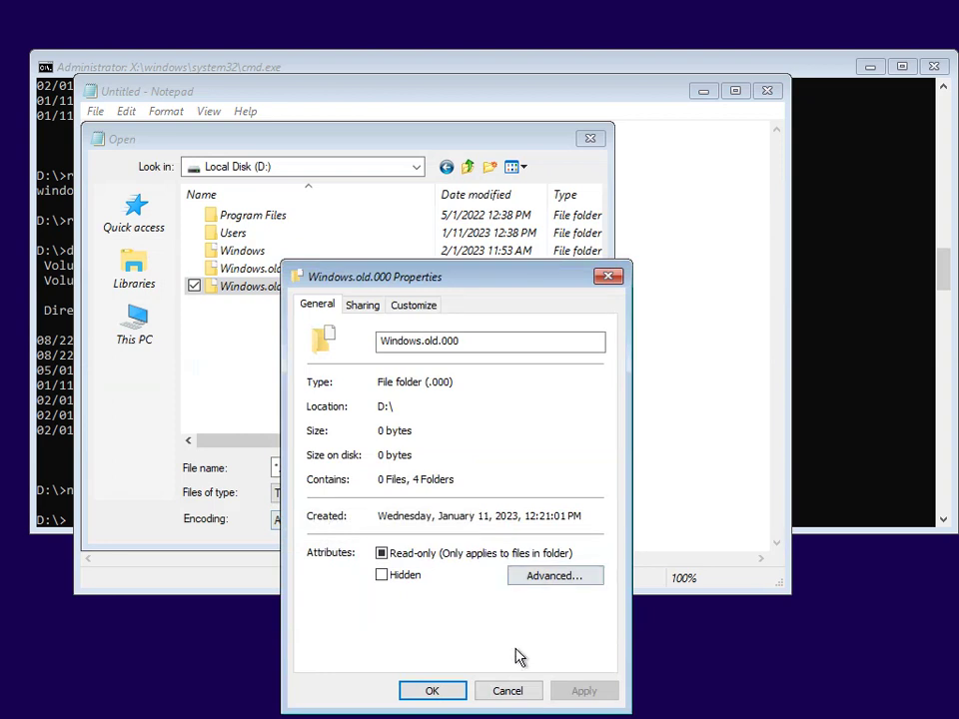
{"action": "left_click", "coordinate": [493, 689]}
{"action": "left_click", "coordinate": [279, 256]}
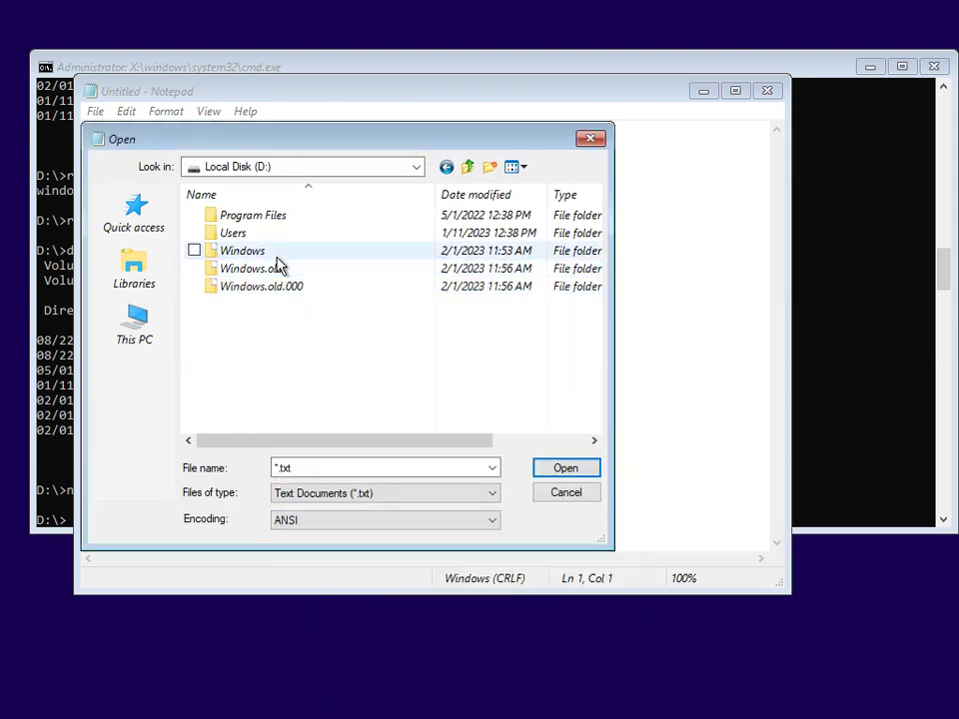
{"action": "left_click", "coordinate": [269, 270]}
{"action": "right_click", "coordinate": [266, 271]}
{"action": "left_click", "coordinate": [376, 508]}
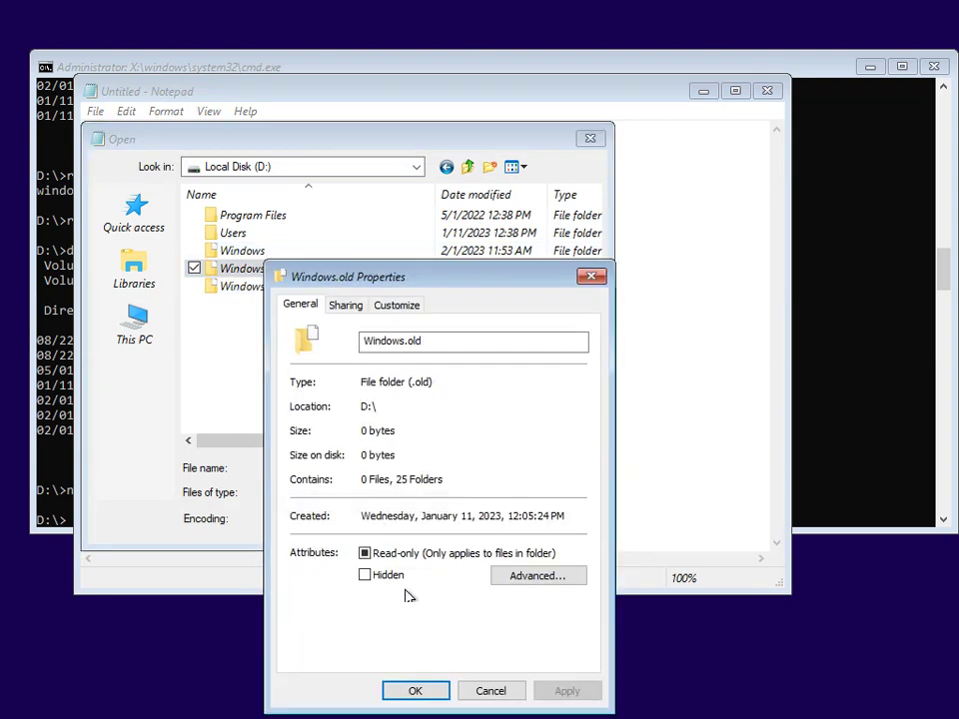
{"action": "left_click", "coordinate": [497, 690]}
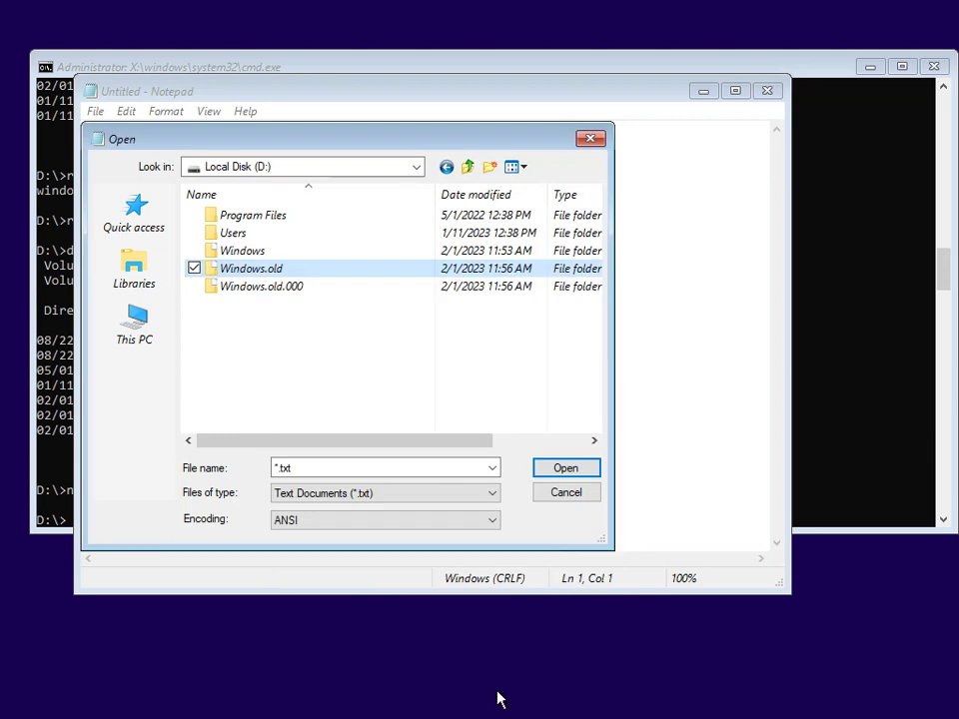
Recheck the properties of the Windows.old.000 folder, cancel the Open dialog and close Notepad
{"action": "right_click", "coordinate": [294, 287]}
{"action": "left_click", "coordinate": [372, 516]}
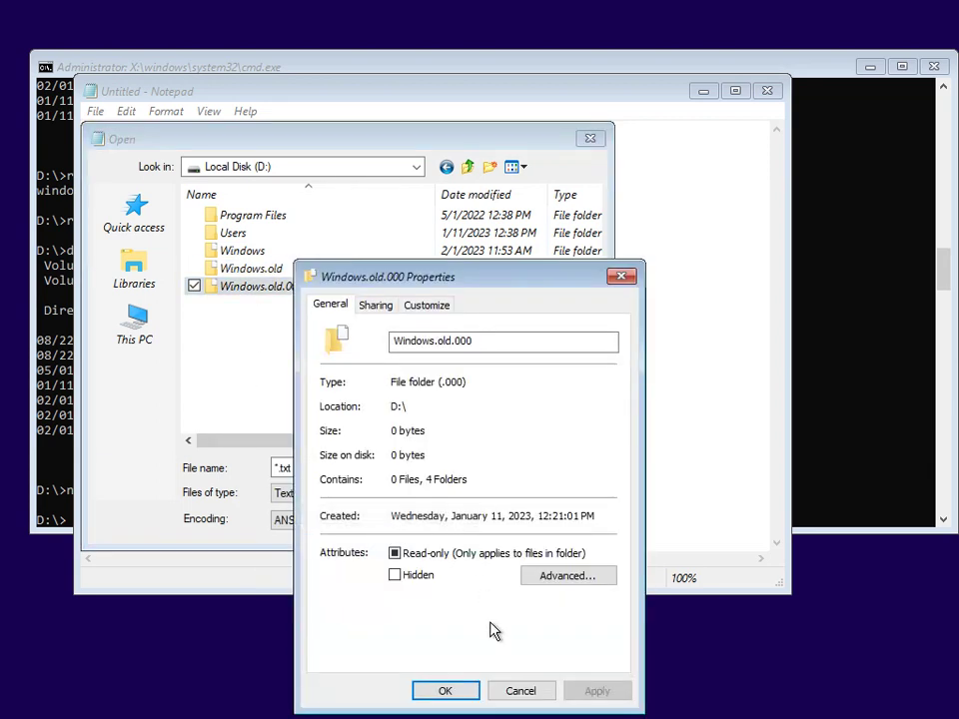
{"action": "left_click", "coordinate": [545, 690]}
{"action": "left_click", "coordinate": [565, 492]}
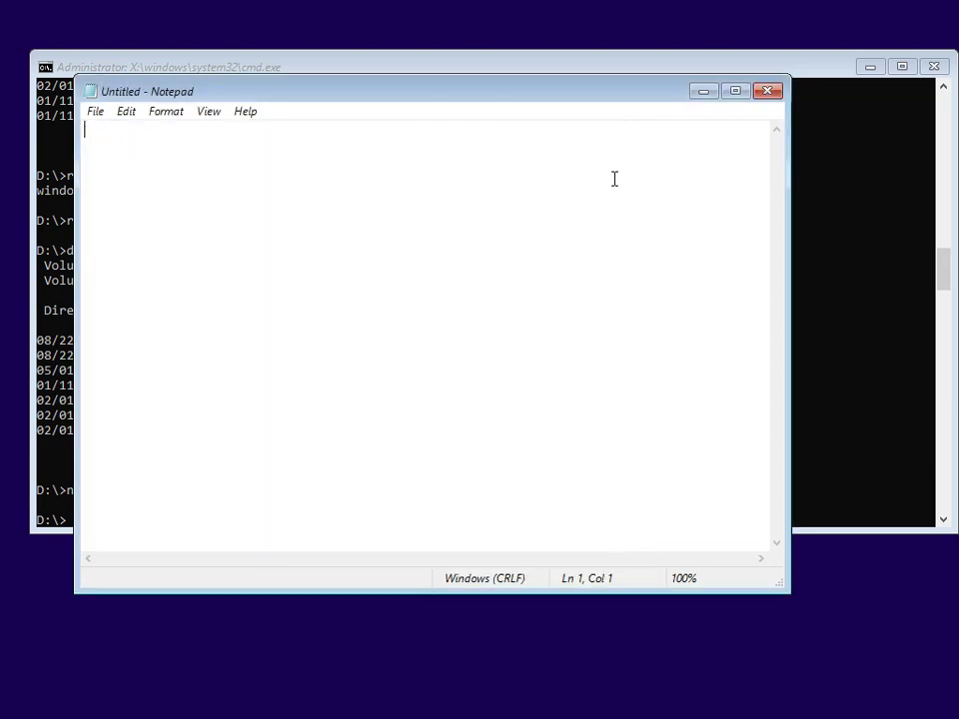
{"action": "left_click", "coordinate": [768, 92]}
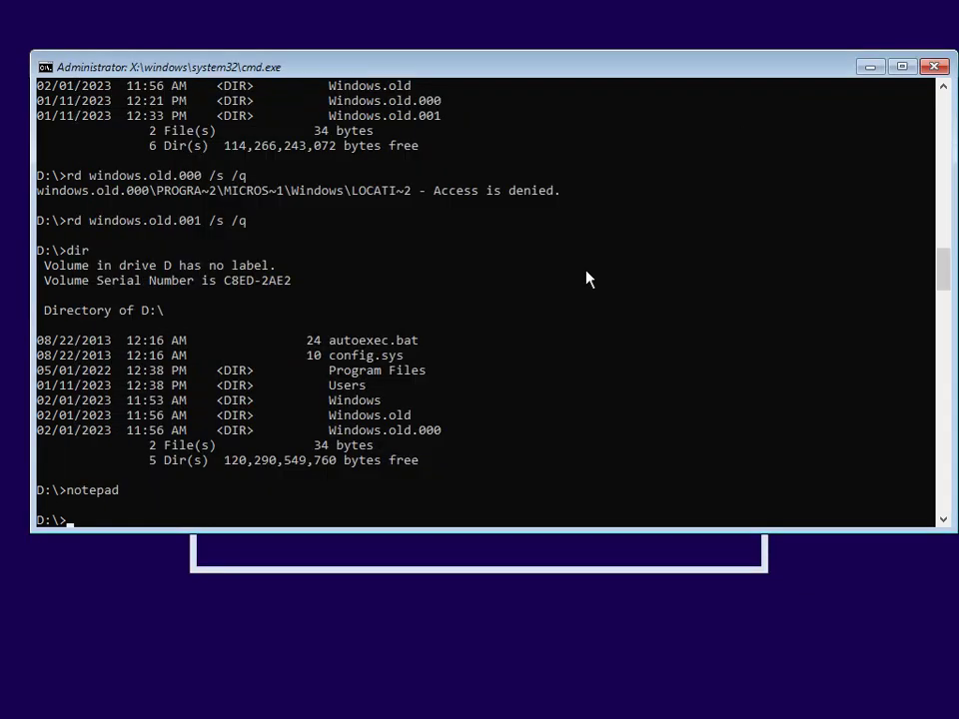
Exit the command prompt and start the Windows installation with the default English (United States) settings, skipping the product key
{"action": "type", "text": "exit"}
{"action": "key", "text": "Return"}
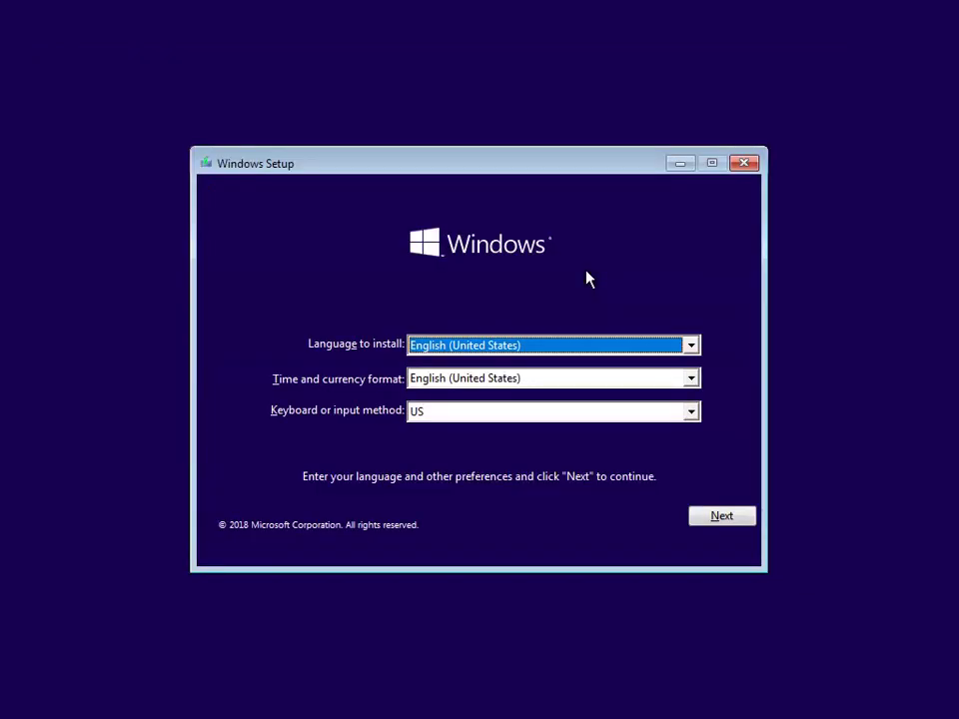
{"action": "left_click", "coordinate": [717, 517]}
{"action": "left_click", "coordinate": [464, 375]}
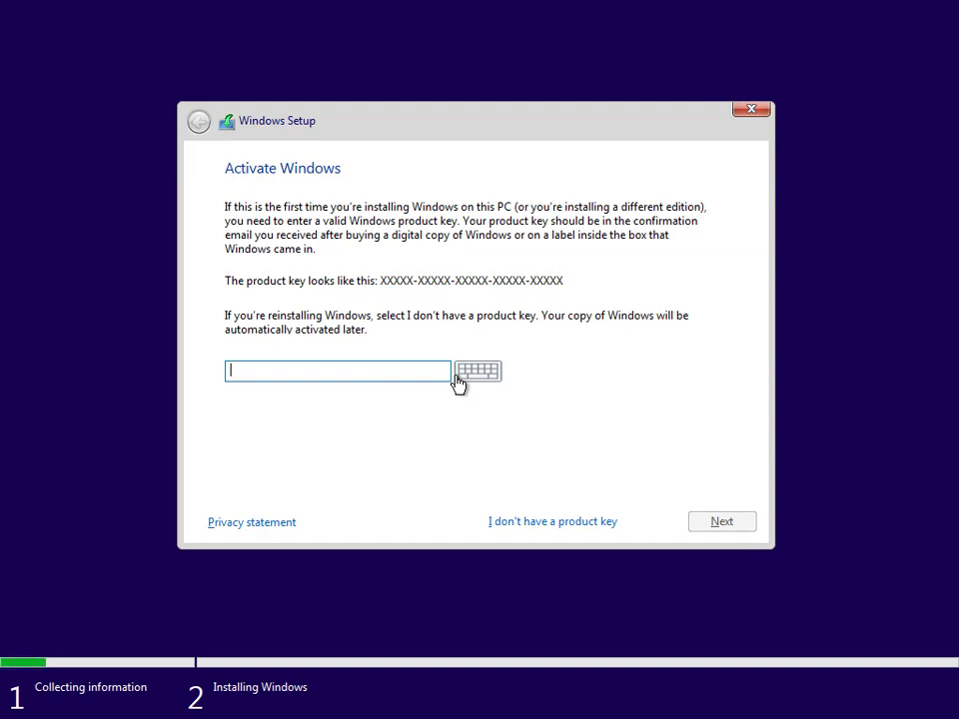
{"action": "left_click", "coordinate": [547, 521]}
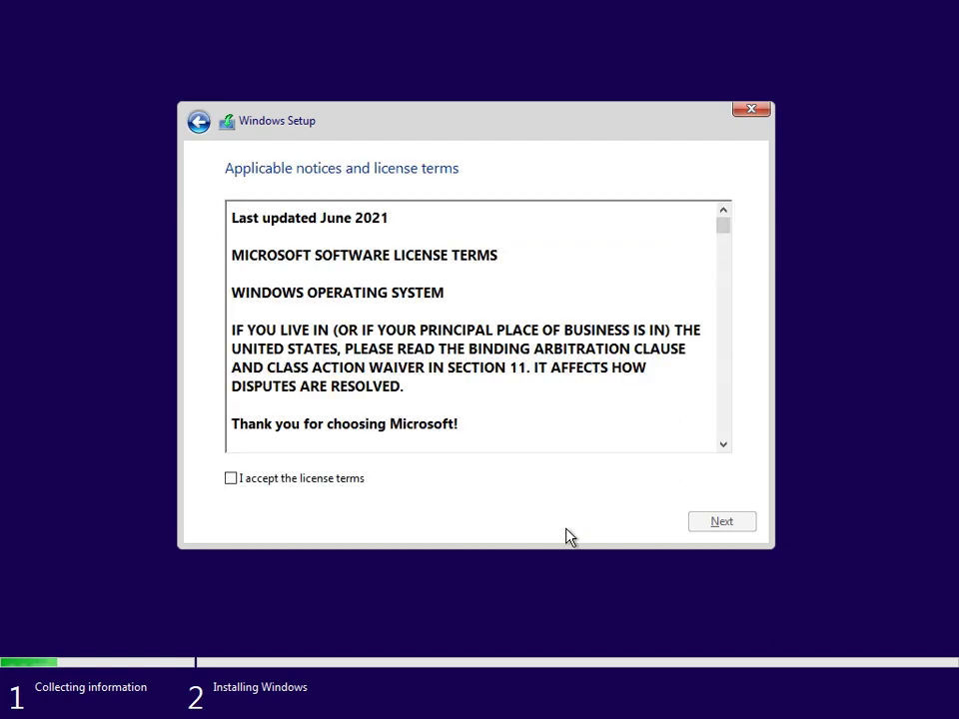
Accept the license terms and choose the custom installation type
{"action": "left_click", "coordinate": [270, 488]}
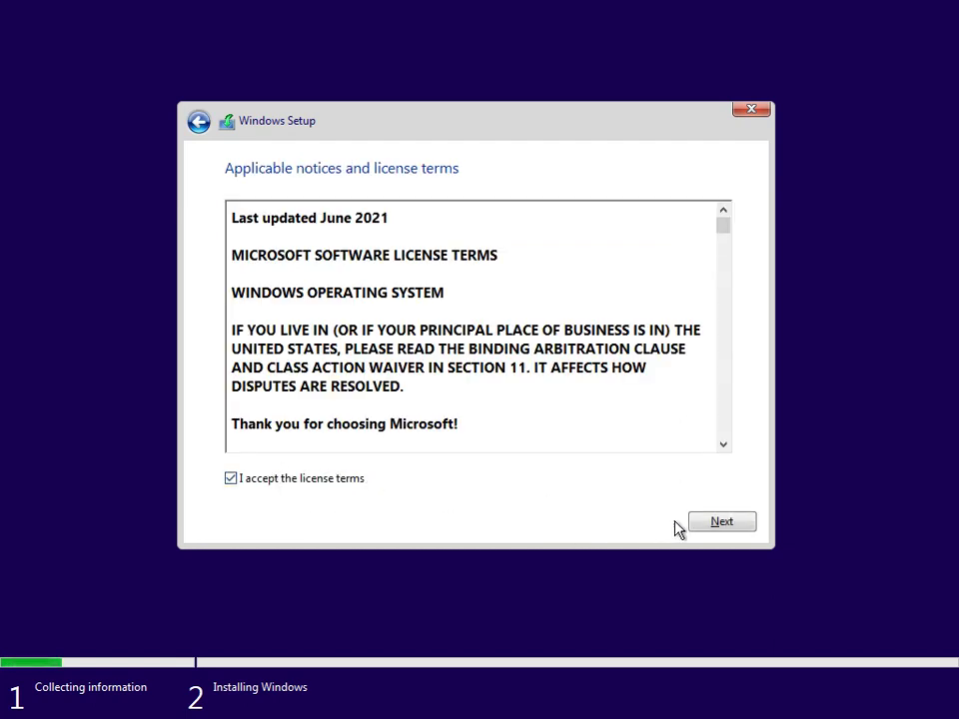
{"action": "left_click", "coordinate": [699, 525]}
{"action": "left_click", "coordinate": [570, 386]}
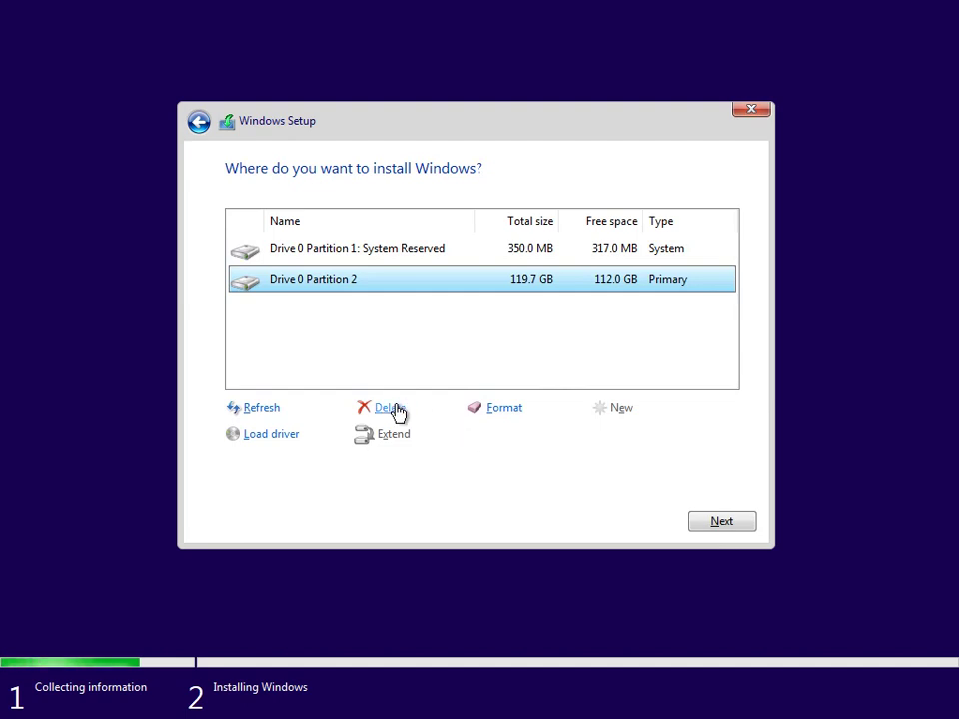
Format the Drive 0 Partition 1: System Reserved partition
{"action": "left_click", "coordinate": [500, 252]}
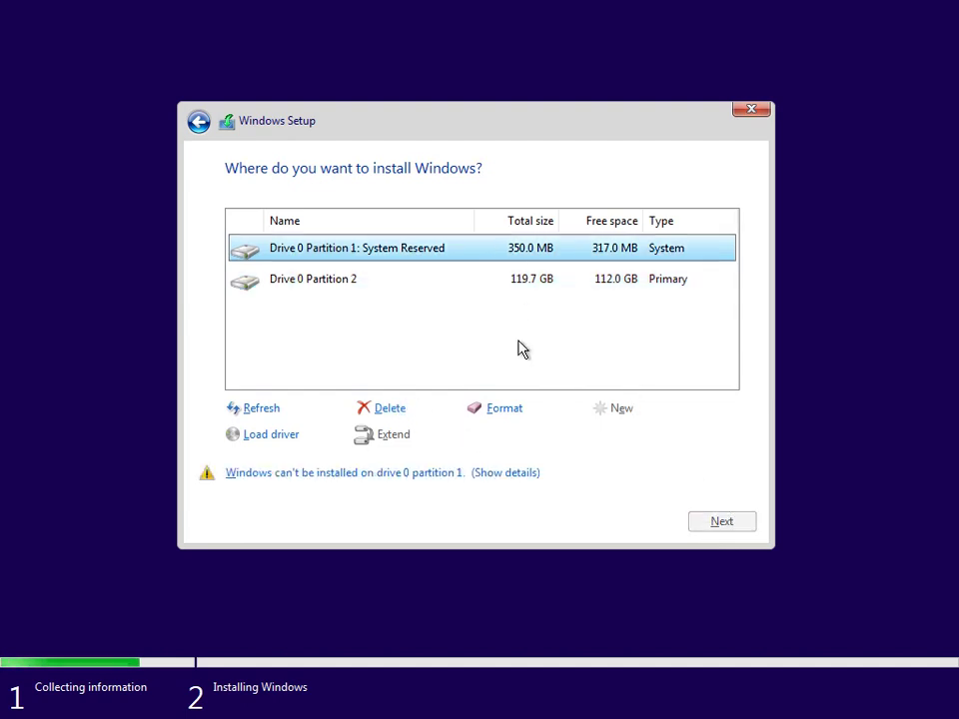
{"action": "left_click", "coordinate": [504, 408]}
{"action": "left_click", "coordinate": [609, 441]}
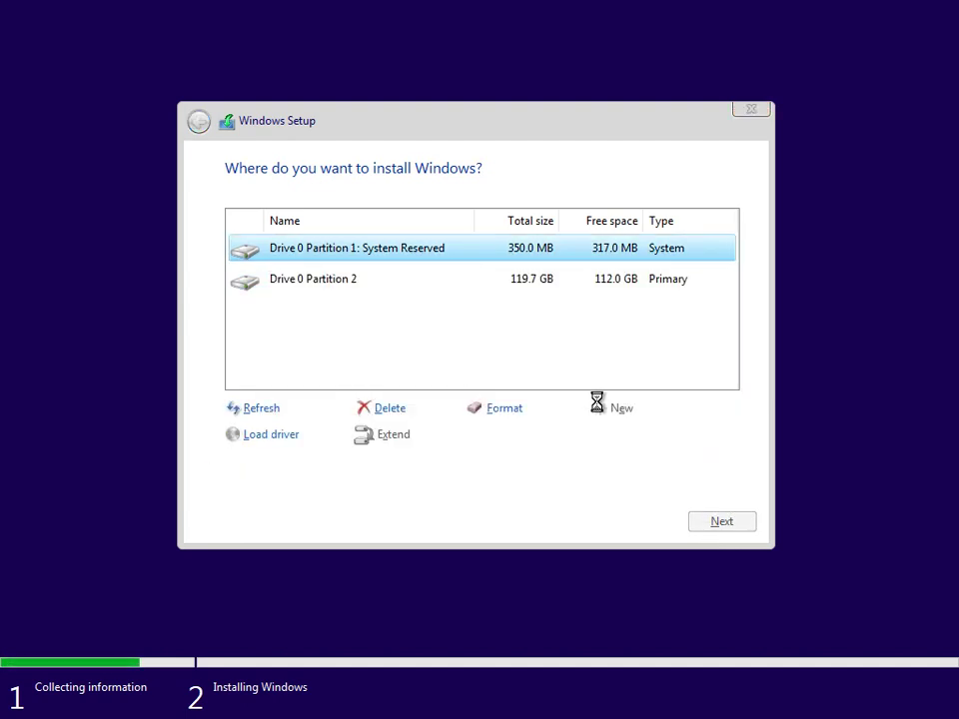
Start installing Windows on Drive 0 Partition 2, agreeing to move the previous installation's files to Windows.old
{"action": "left_click", "coordinate": [560, 283]}
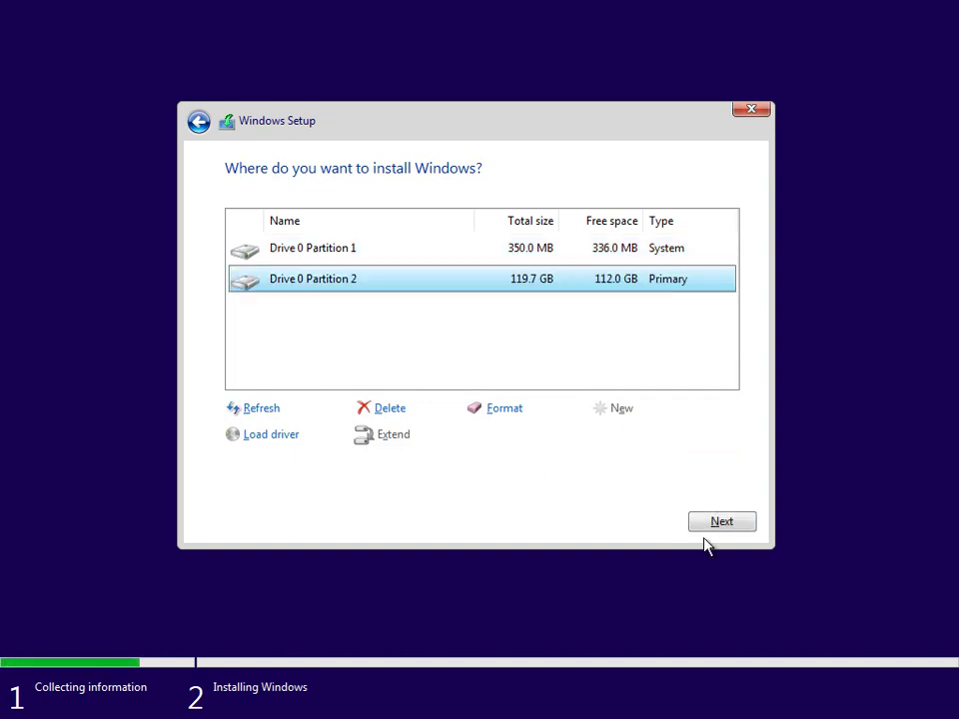
{"action": "left_click", "coordinate": [619, 252]}
{"action": "left_click", "coordinate": [604, 278]}
{"action": "left_click", "coordinate": [711, 522]}
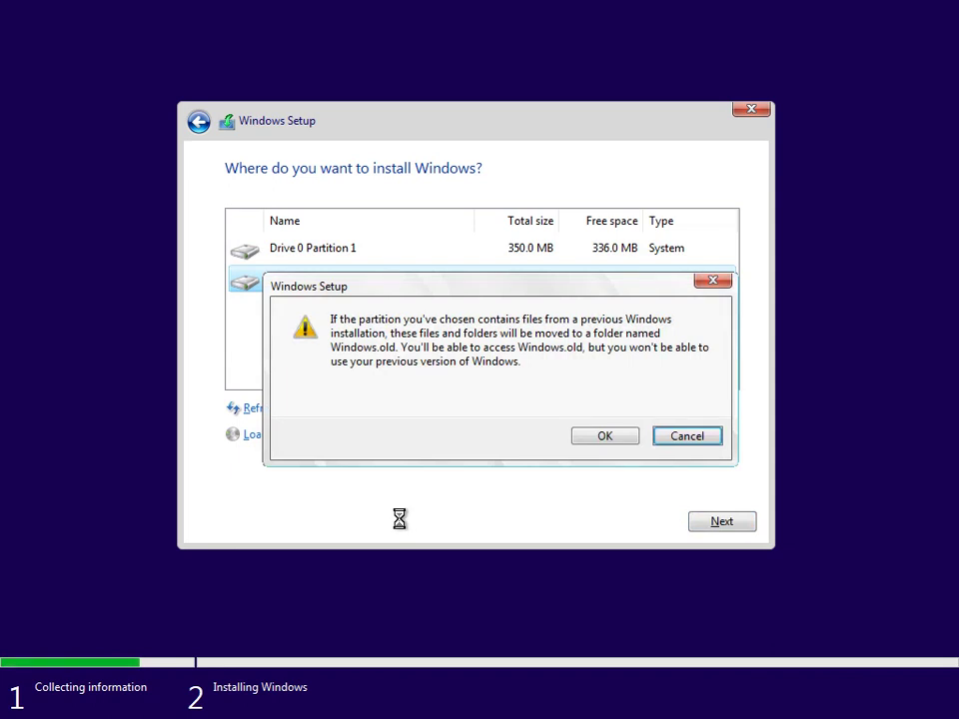
{"action": "left_click", "coordinate": [587, 441]}
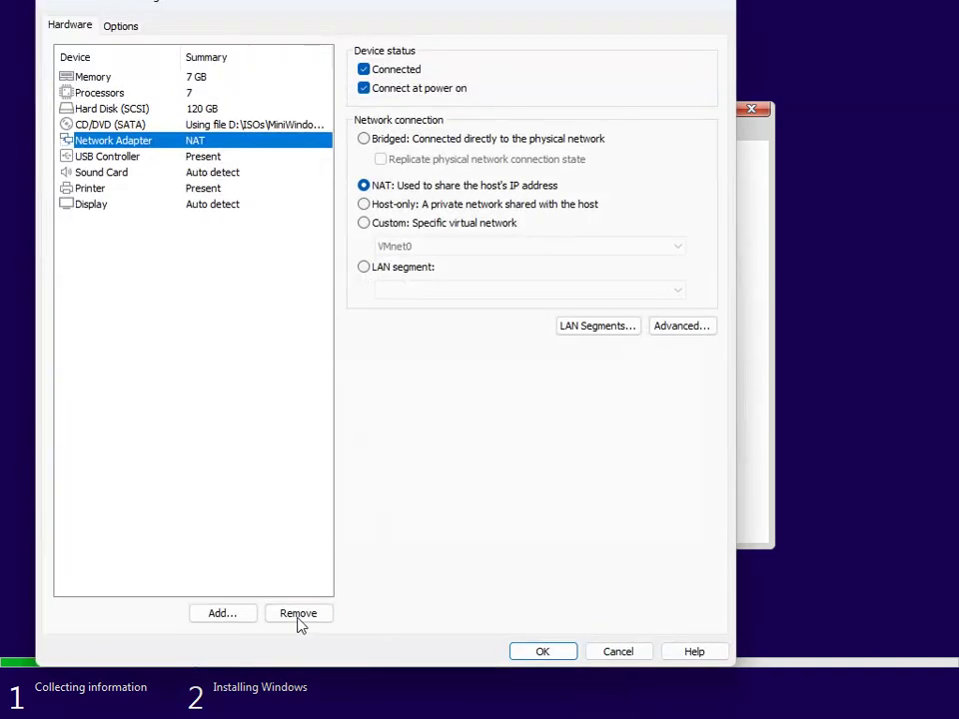
Remove the network adapter from the virtual machine's hardware and restart Windows immediately to continue the installation
{"action": "left_click", "coordinate": [304, 613]}
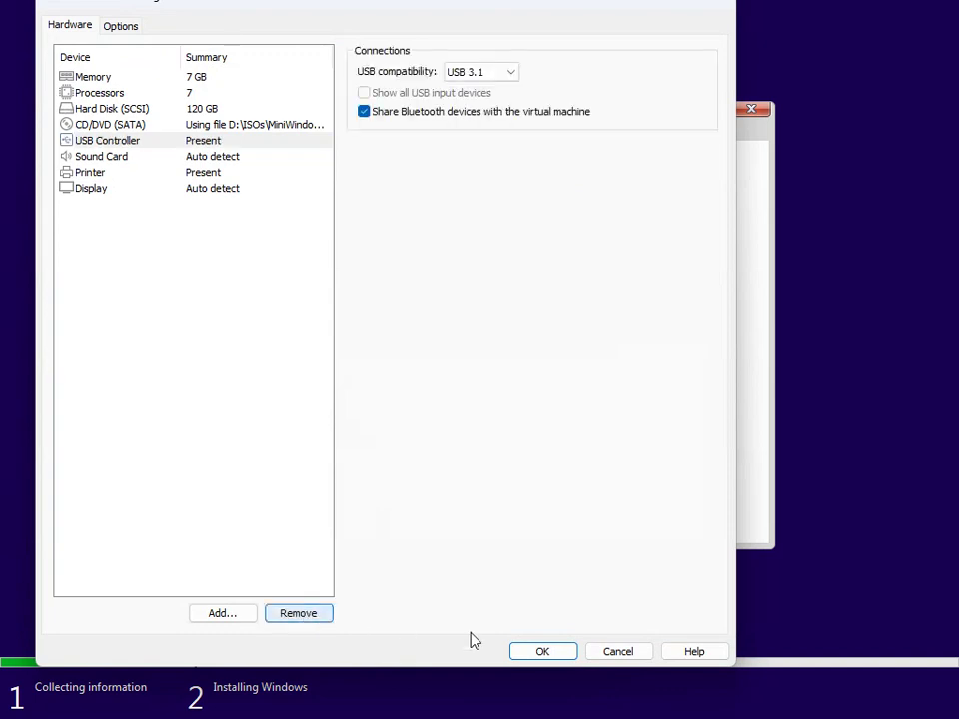
{"action": "left_click", "coordinate": [548, 649]}
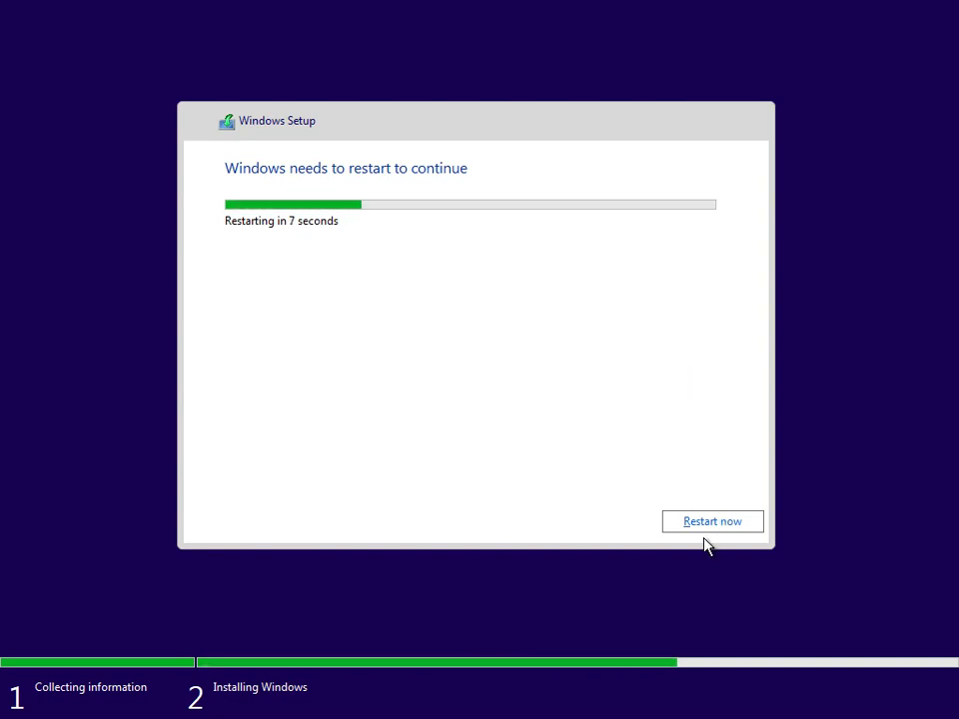
{"action": "left_click", "coordinate": [715, 523]}
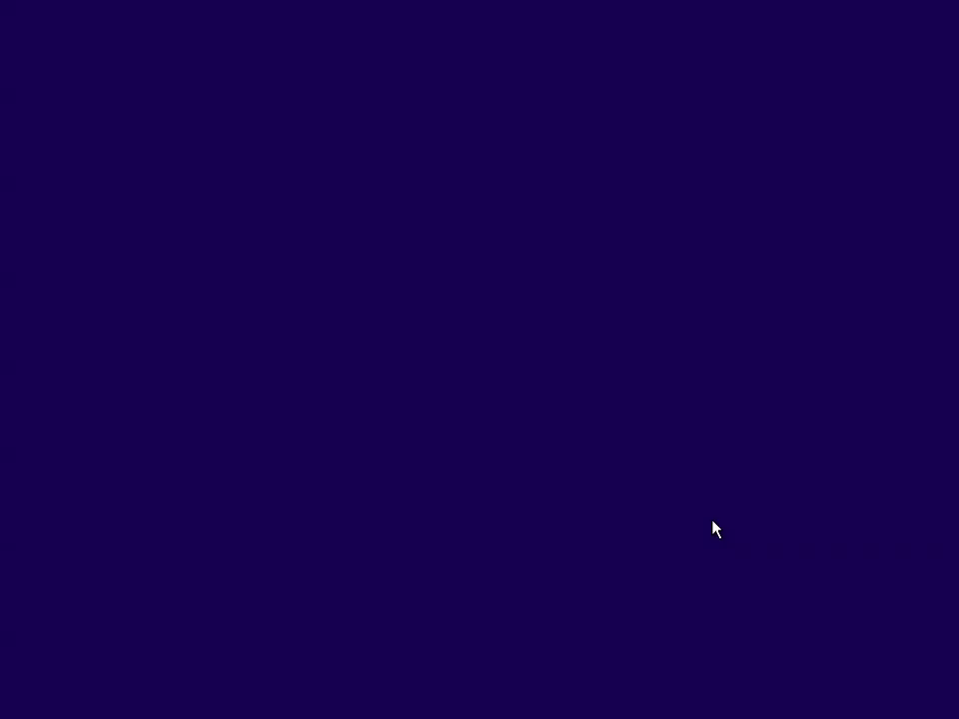
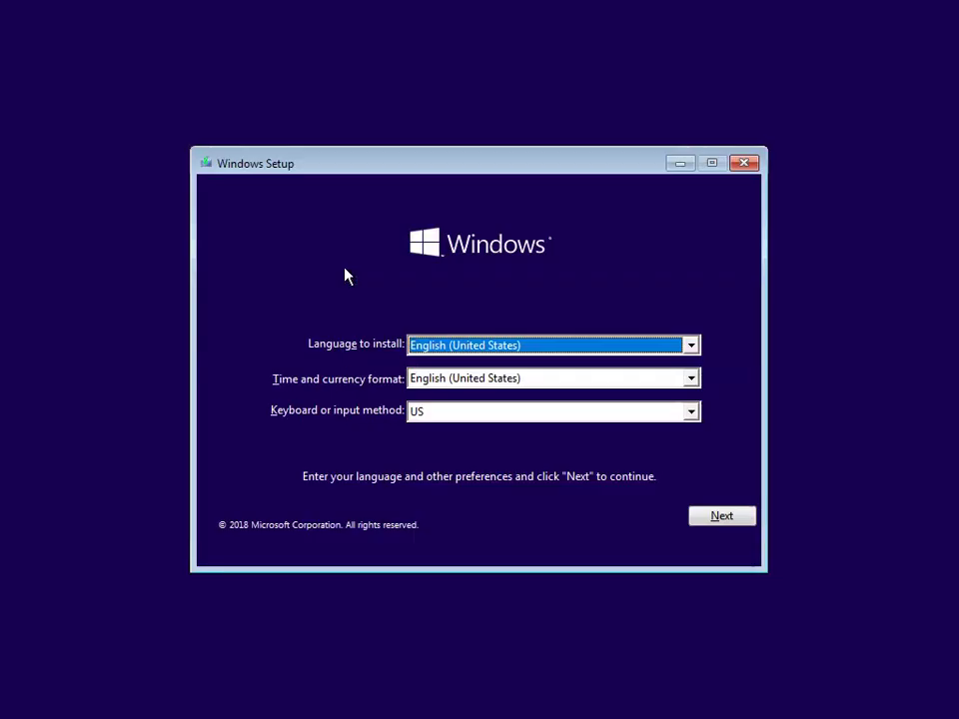
Cancel the restarted Windows Setup to boot the installed system and dismiss the Administrator sign-in error
{"action": "left_click", "coordinate": [743, 162]}
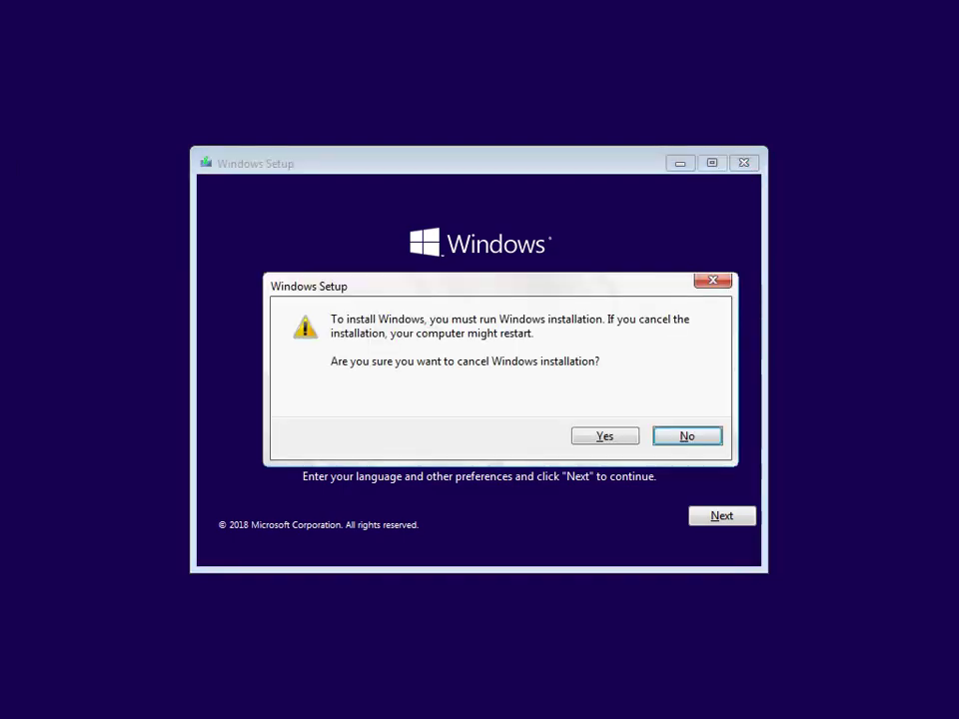
{"action": "left_click", "coordinate": [593, 438]}
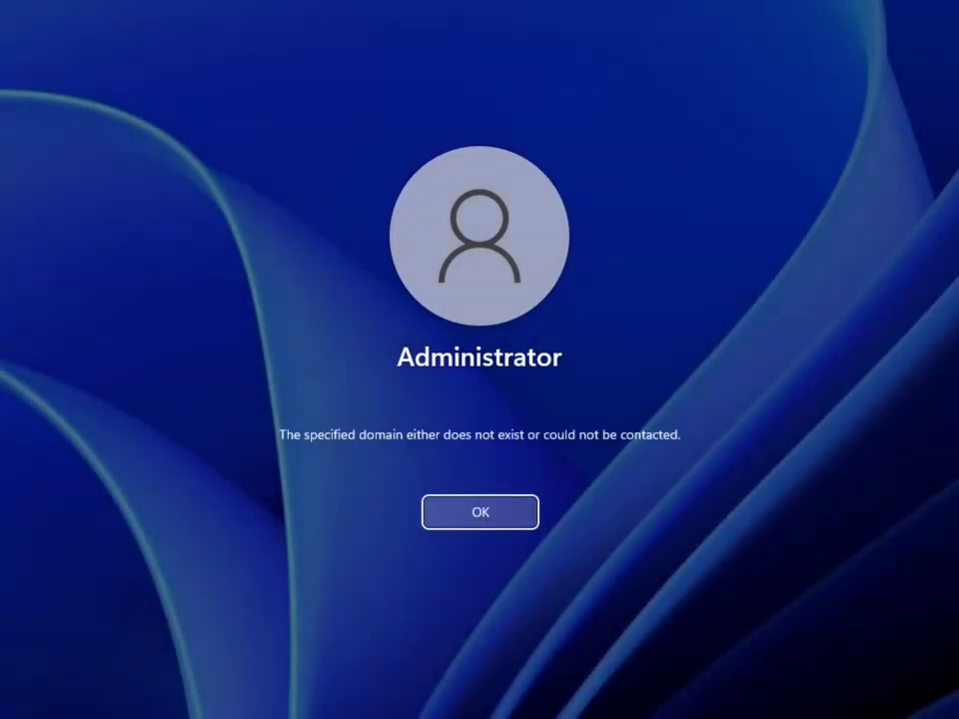
{"action": "key", "text": "Return"}
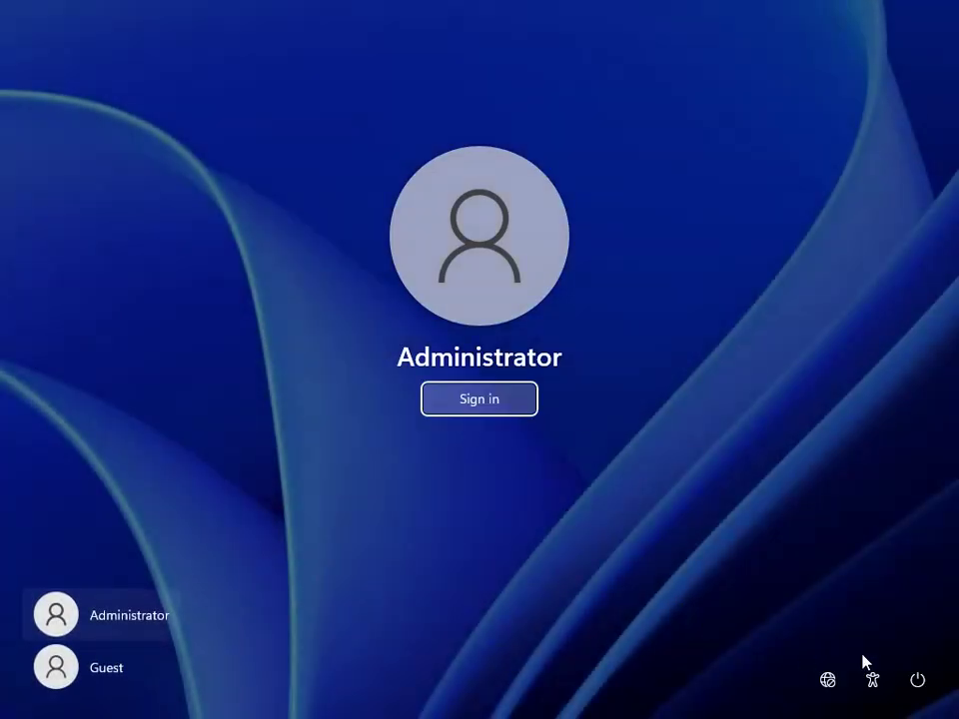
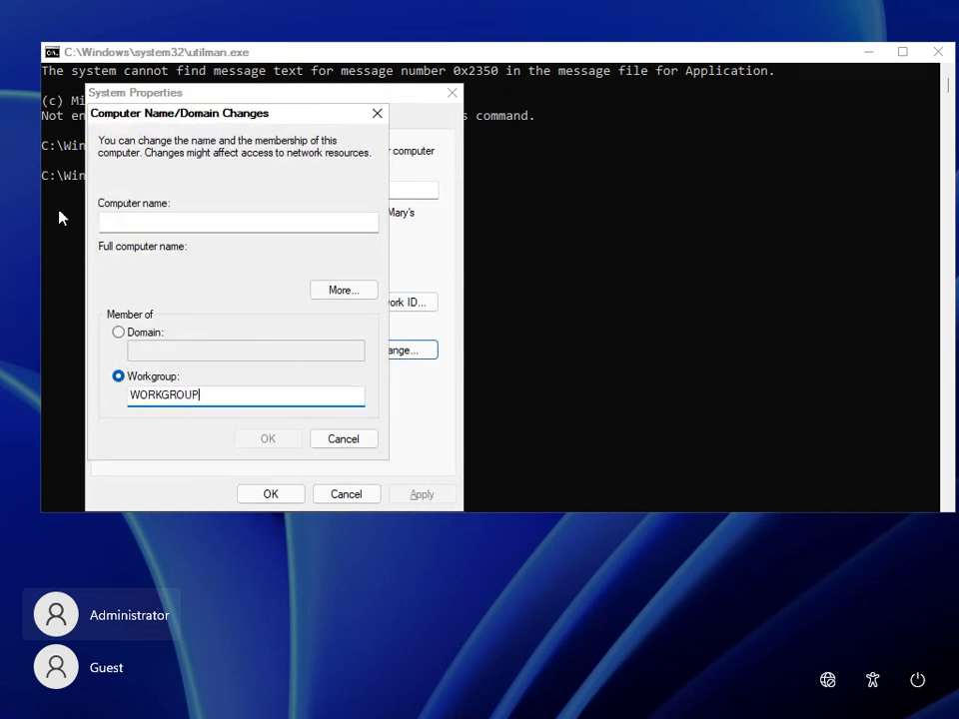
Set the computer name to mwu, keeping it in the WORKGROUP workgroup, and confirm the change
{"action": "left_click", "coordinate": [193, 221]}
{"action": "type", "text": "MWU"}
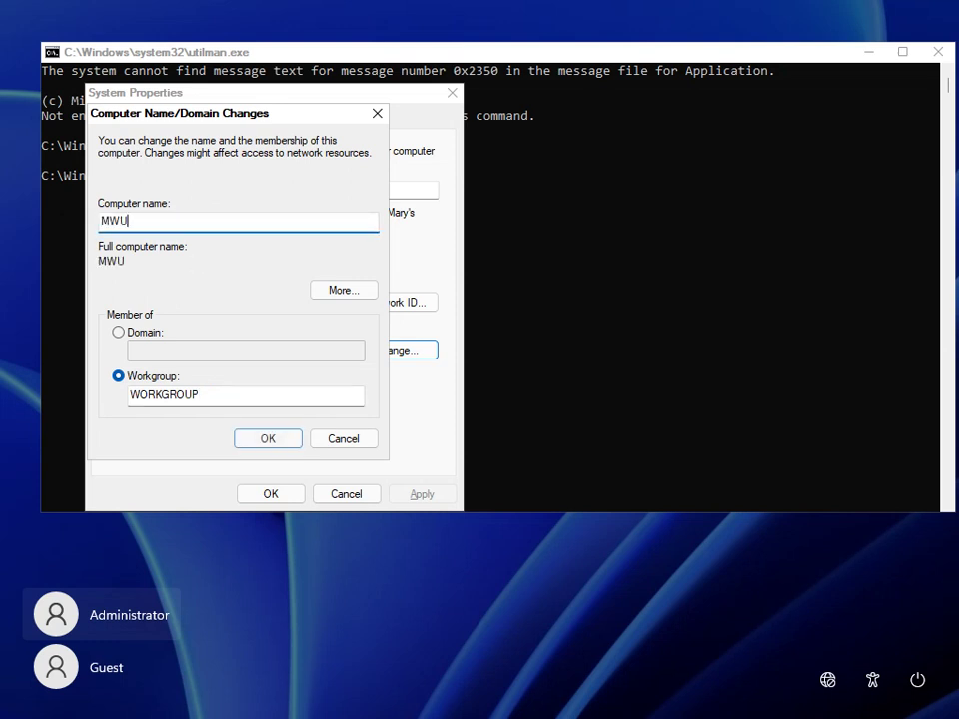
{"action": "key", "text": "BackSpace"}
{"action": "key", "text": "BackSpace"}
{"action": "key", "text": "BackSpace"}
{"action": "type", "text": "mwu"}
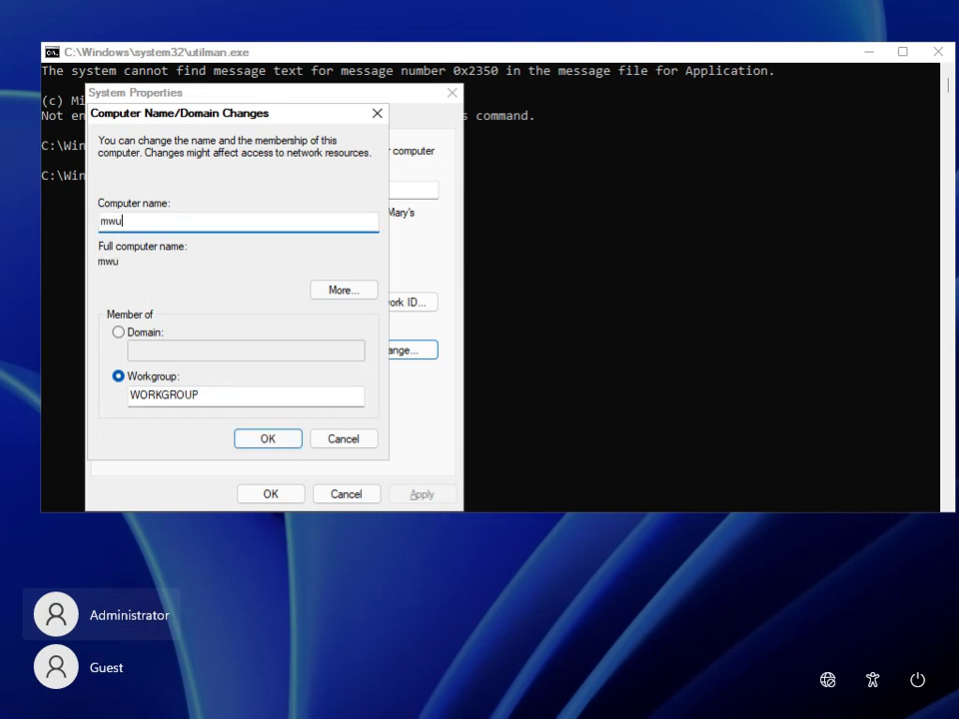
{"action": "left_click", "coordinate": [294, 446]}
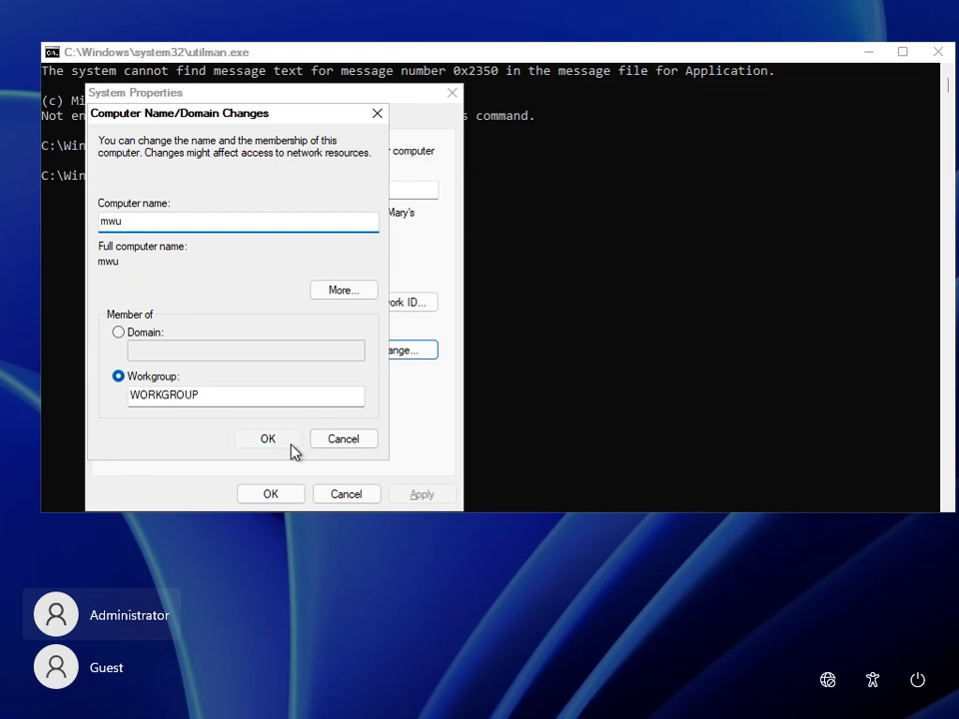
{"action": "left_click", "coordinate": [570, 425]}
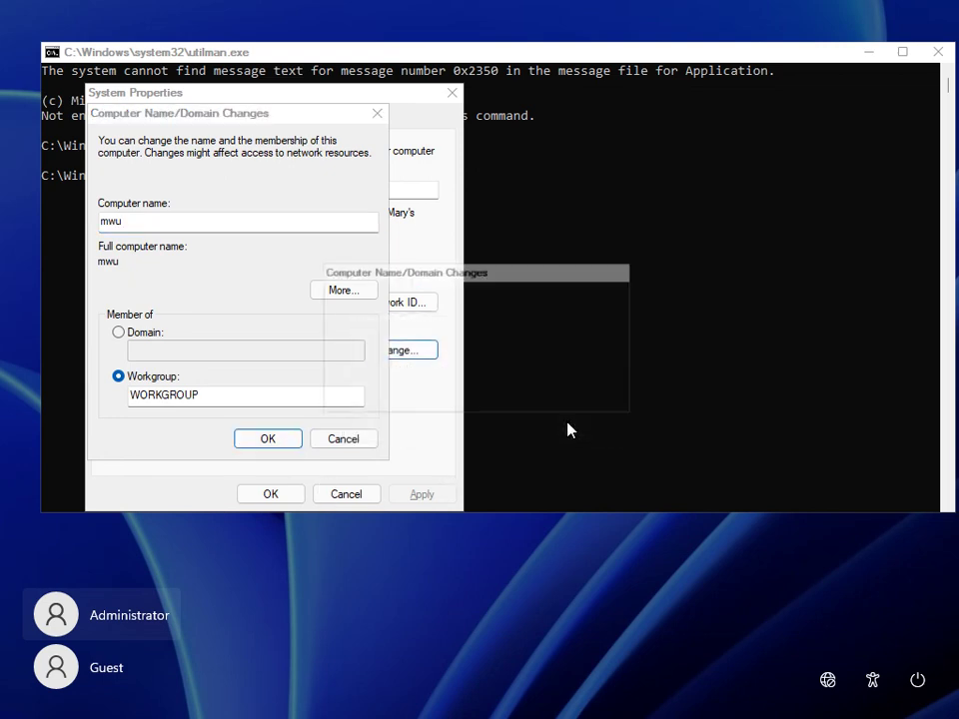
{"action": "left_click", "coordinate": [602, 402]}
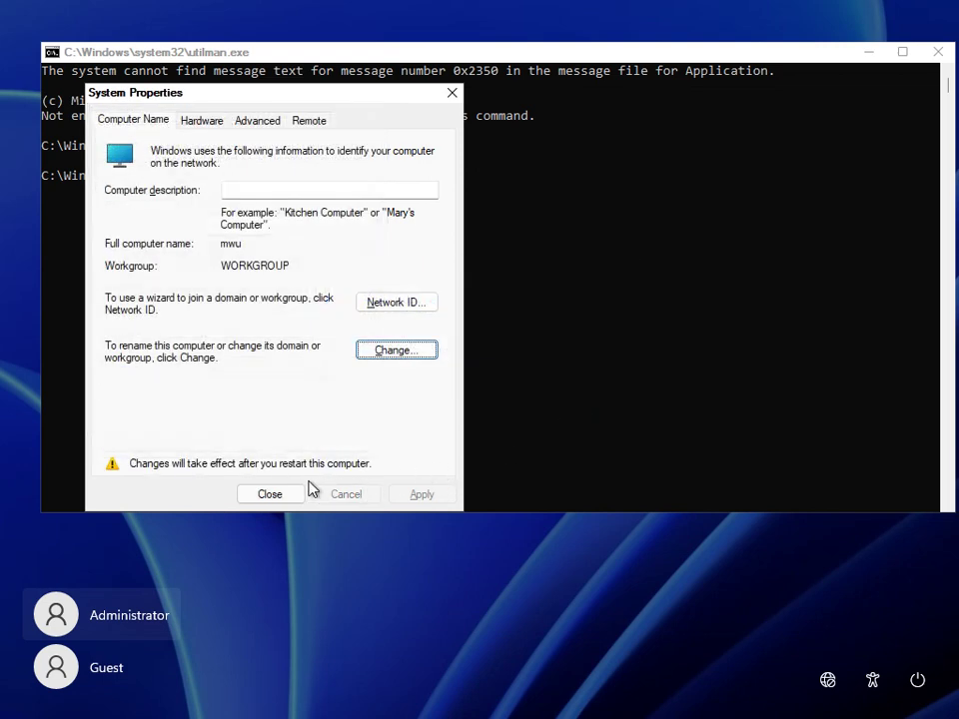
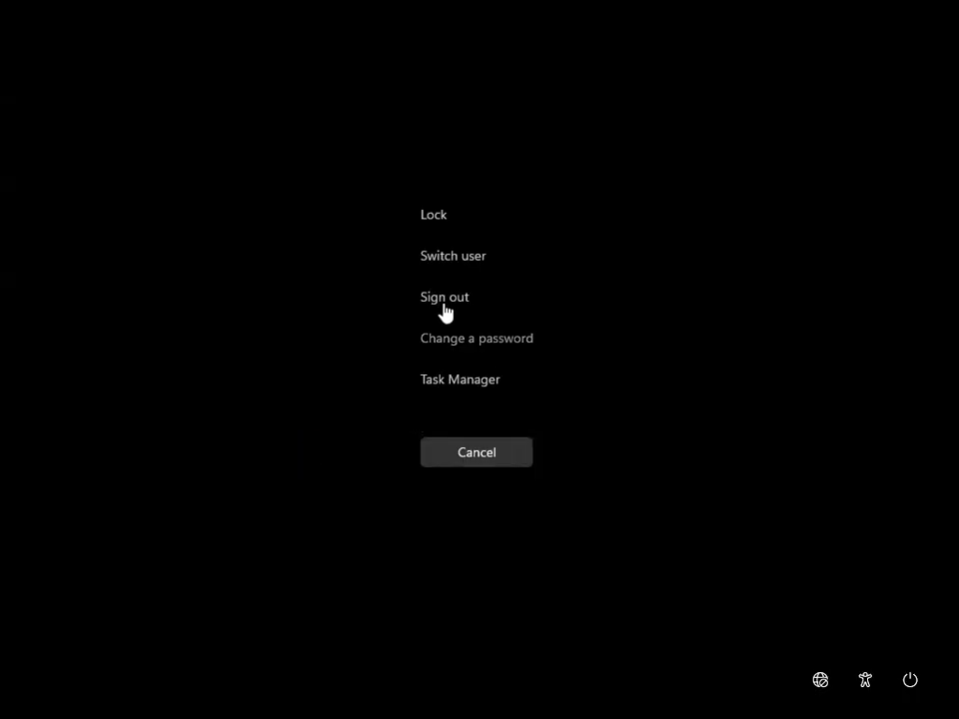
Sign out and sign back in as Administrator, accepting the default privacy settings for the device
{"action": "left_click", "coordinate": [443, 299]}
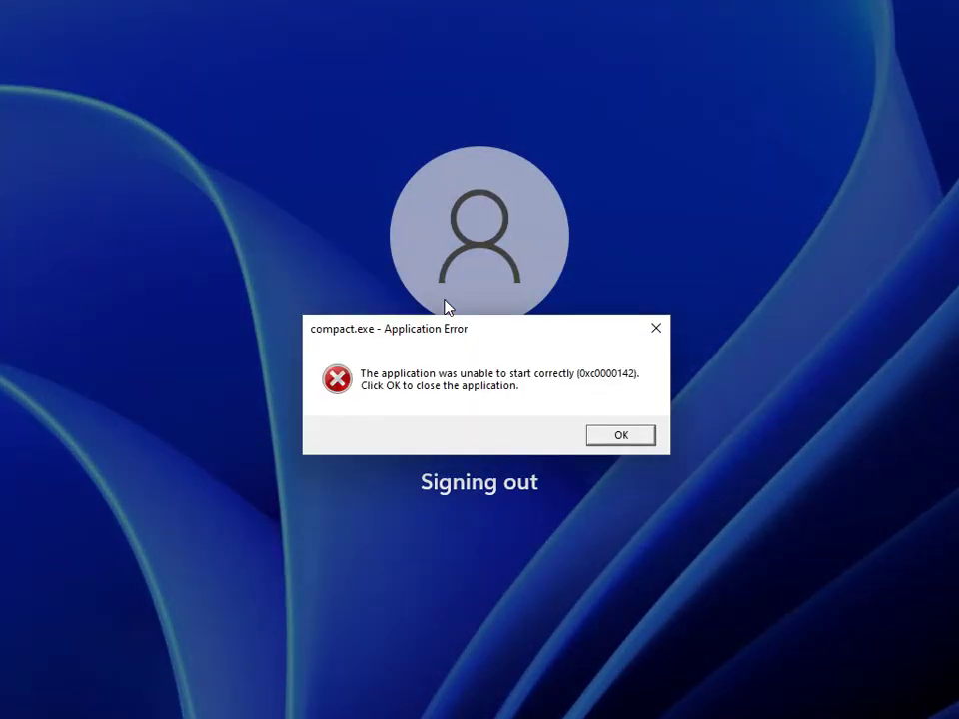
{"action": "left_click", "coordinate": [602, 440]}
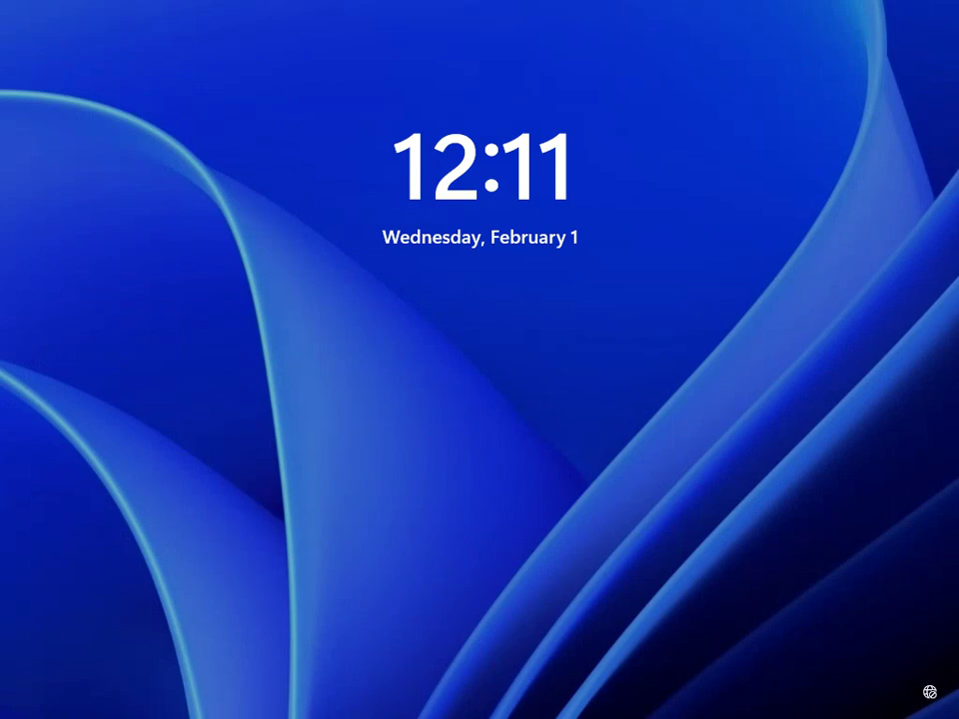
{"action": "left_click", "coordinate": [827, 311]}
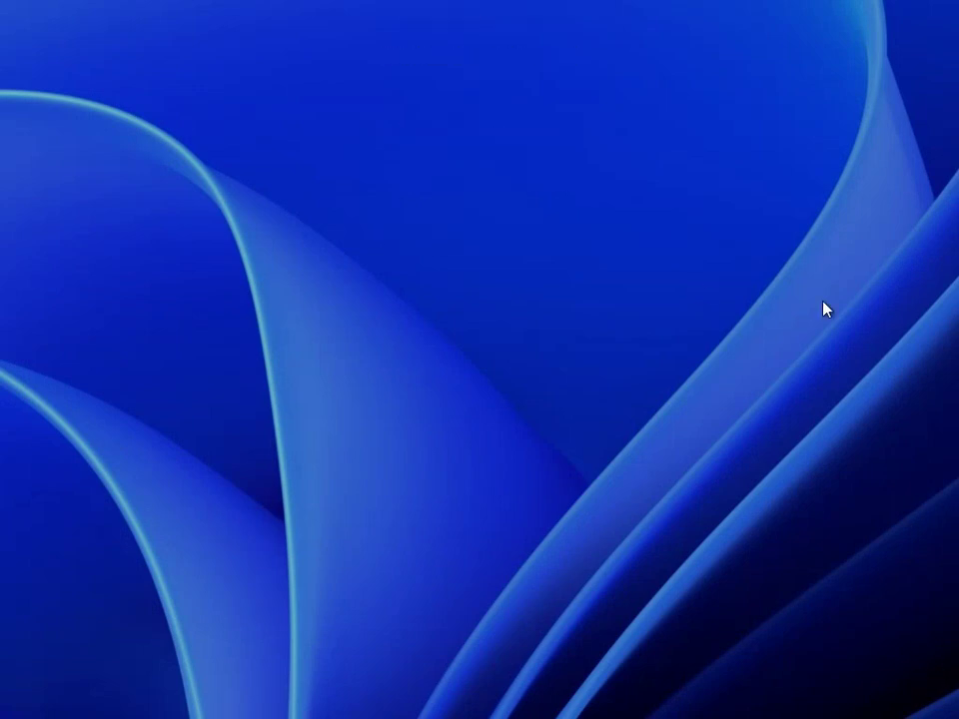
{"action": "left_click", "coordinate": [490, 400]}
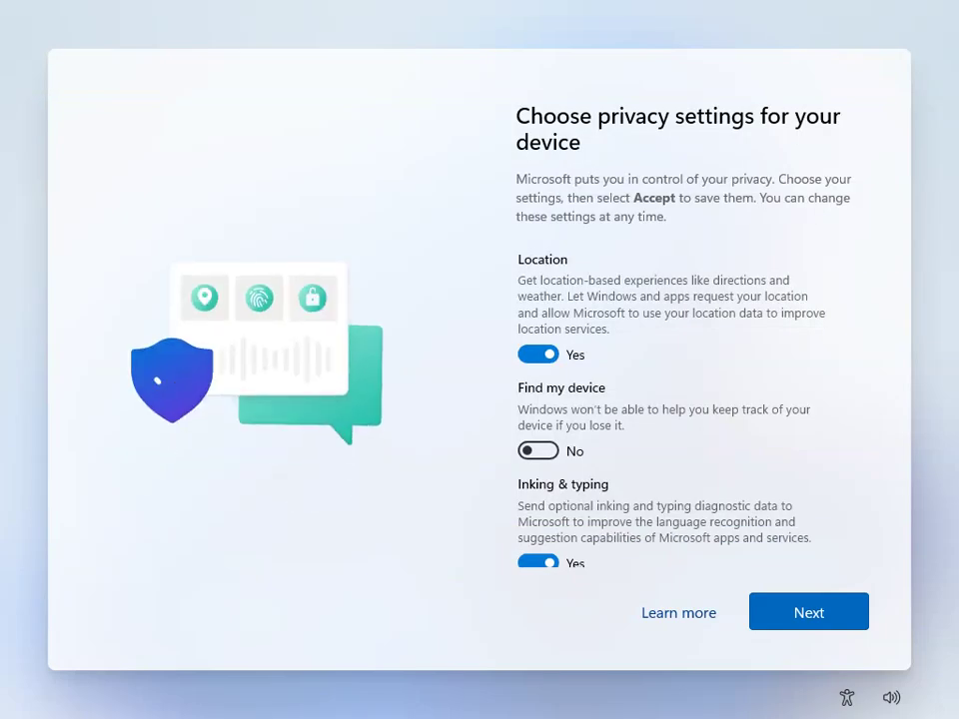
{"action": "left_click", "coordinate": [795, 615]}
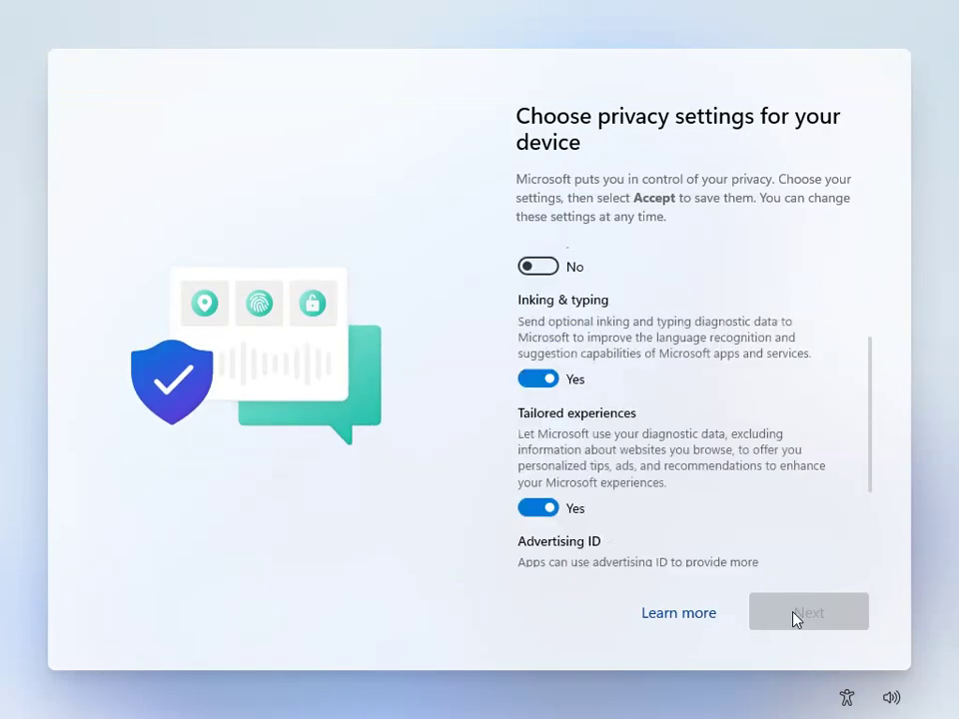
{"action": "left_click", "coordinate": [795, 615]}
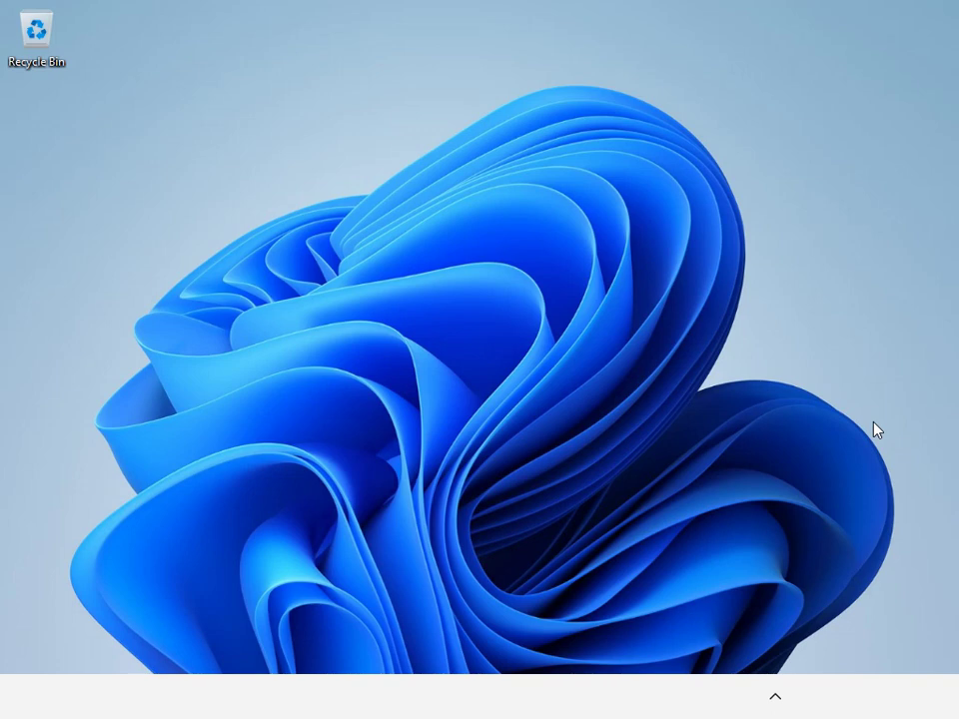
Open the Recycle Bin and minimize its File Explorer window
{"action": "double_click", "coordinate": [40, 36]}
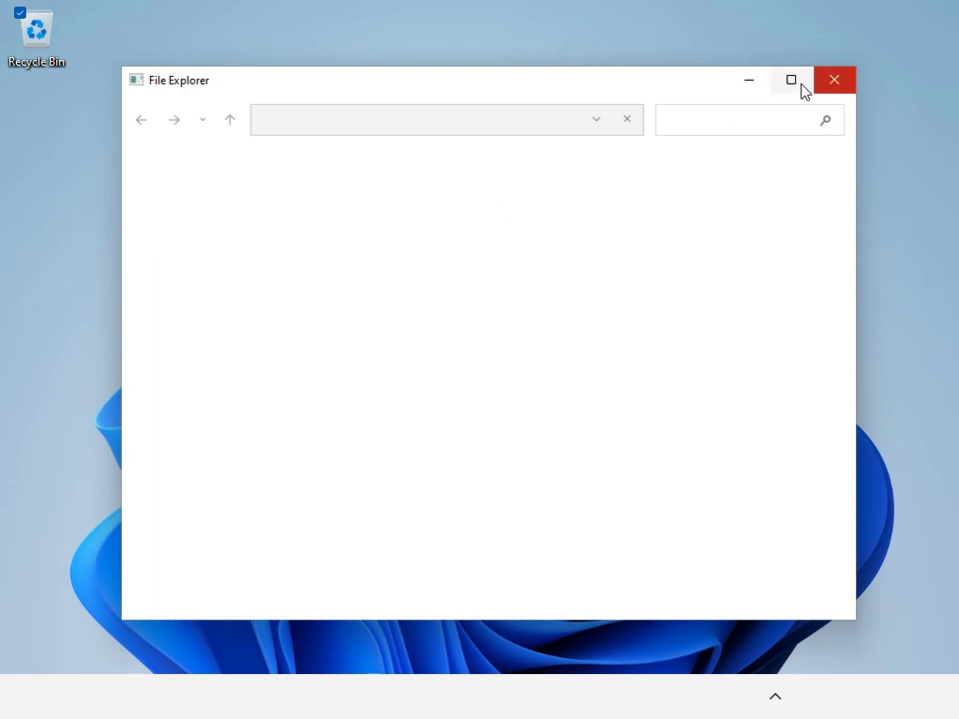
{"action": "left_click", "coordinate": [748, 82]}
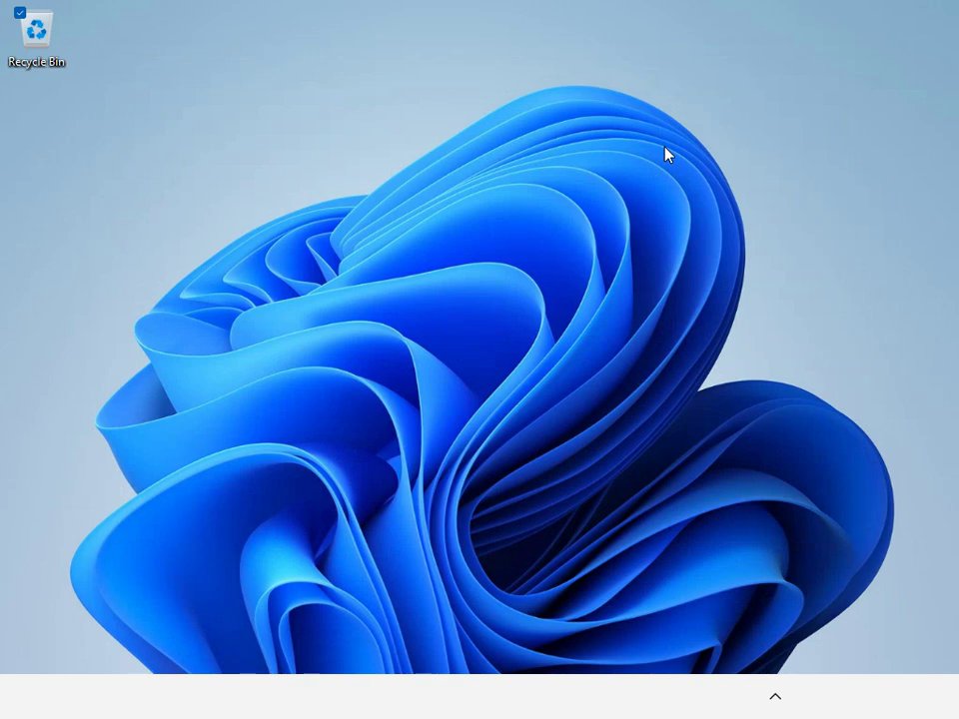
Launch a command prompt with cmd, move its window lower on the desktop and list the contents of drive D
{"action": "key", "text": "super+r"}
{"action": "type", "text": "cmd"}
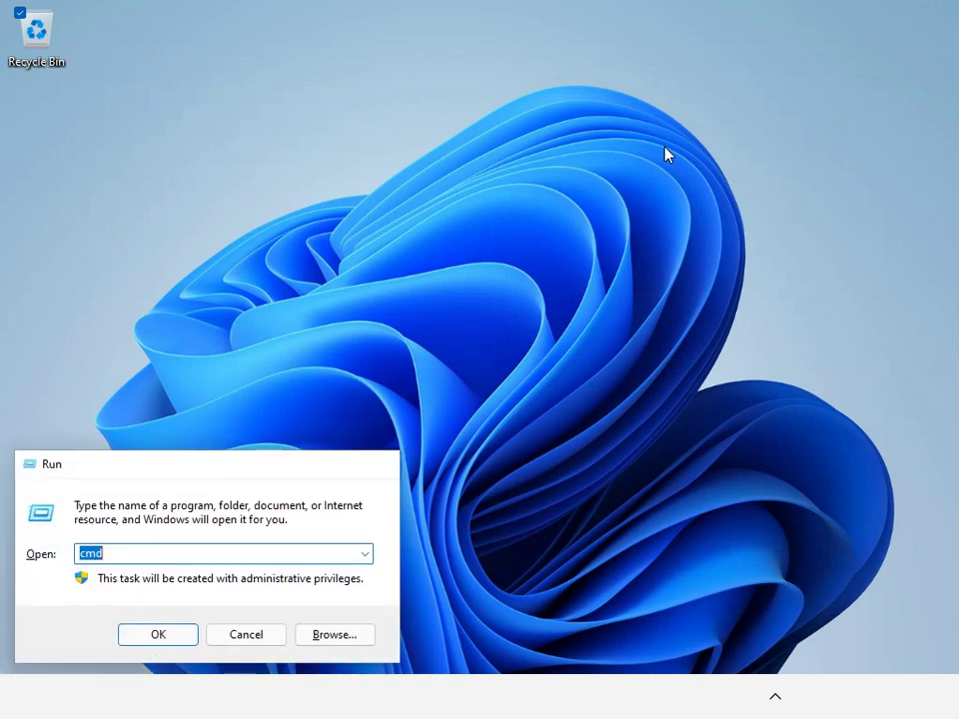
{"action": "key", "text": "Return"}
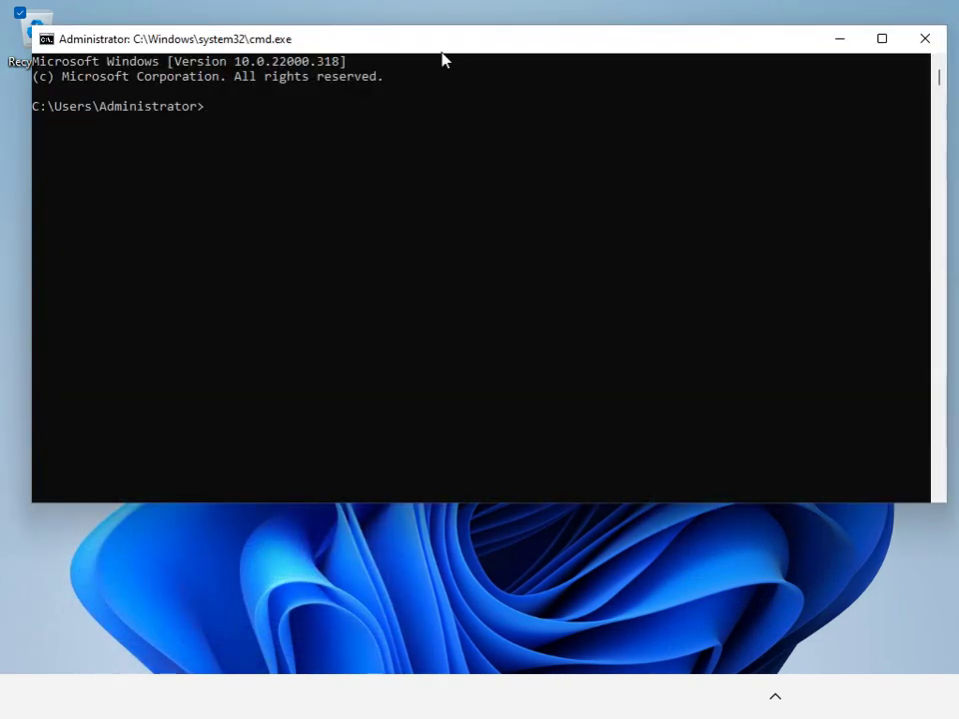
{"action": "left_click_drag", "start_coordinate": [443, 54], "coordinate": [450, 198]}
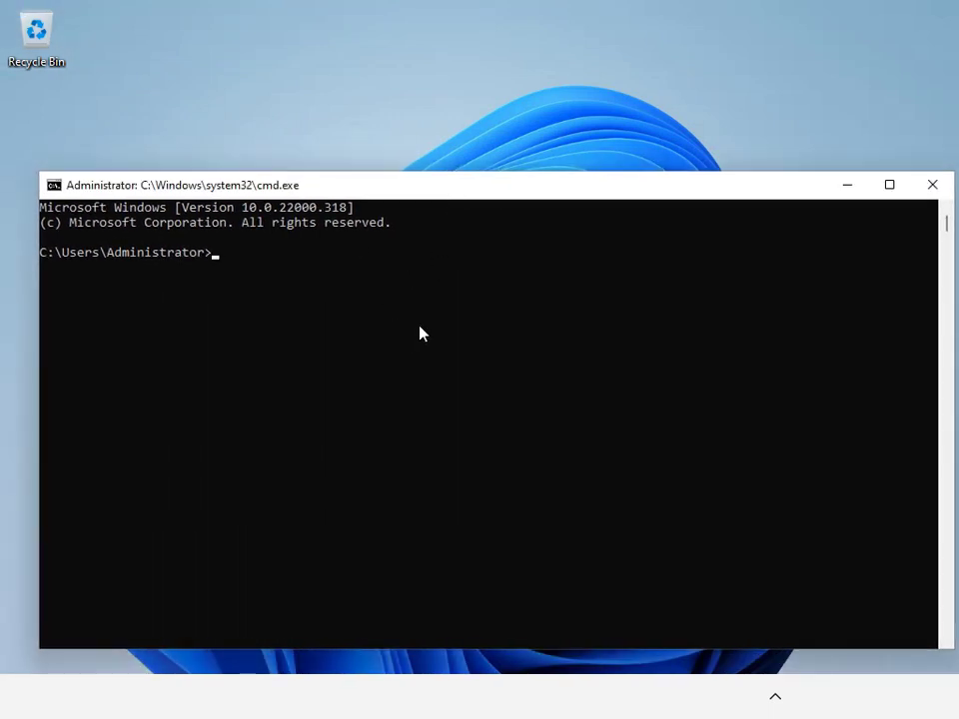
{"action": "type", "text": "d:"}
{"action": "key", "text": "Return"}
{"action": "type", "text": "dir"}
{"action": "key", "text": "Return"}
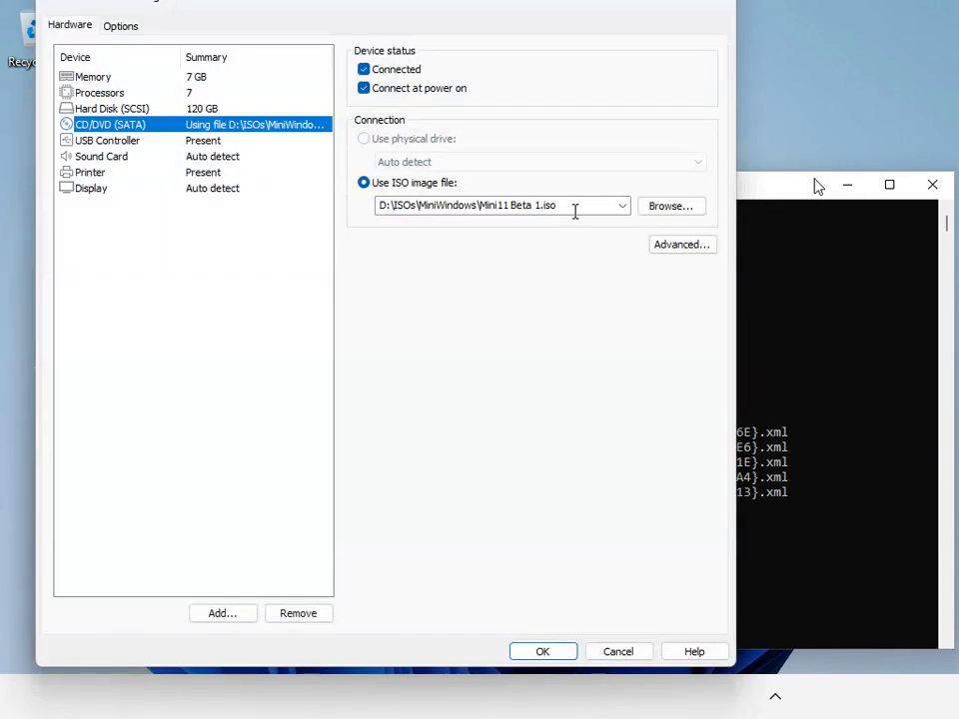
Change the virtual CD/DVD drive's image file to D:\ISOs\MiniWindows\Mini11 Beta 2.iso and apply the setting
{"action": "left_click", "coordinate": [540, 213]}
{"action": "double_click", "coordinate": [540, 213]}
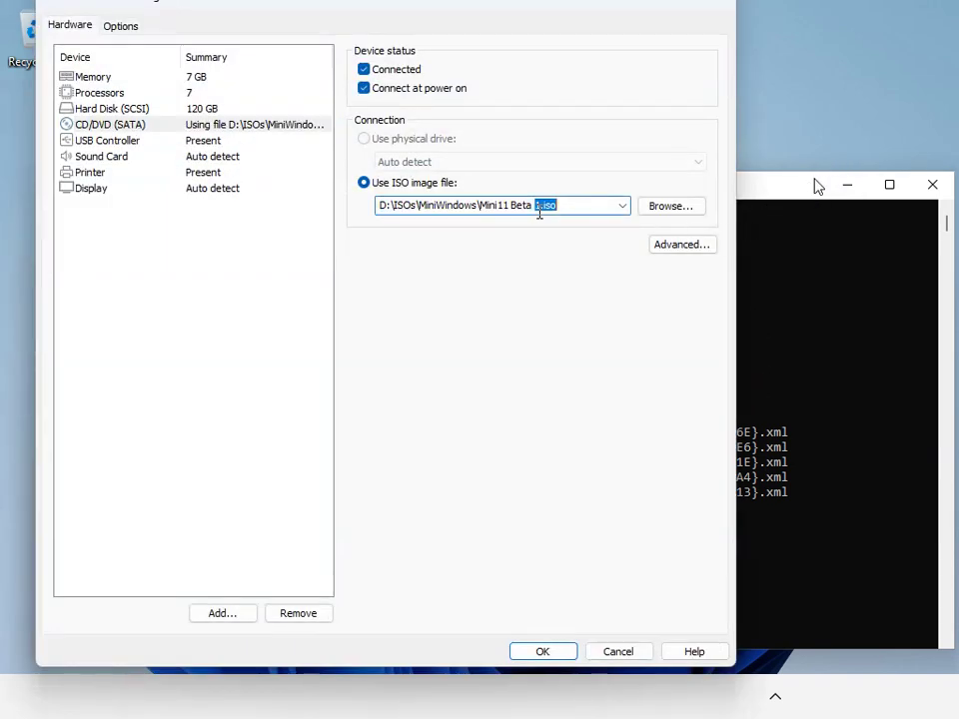
{"action": "left_click", "coordinate": [547, 209]}
{"action": "key", "text": "BackSpace"}
{"action": "key", "text": "Return"}
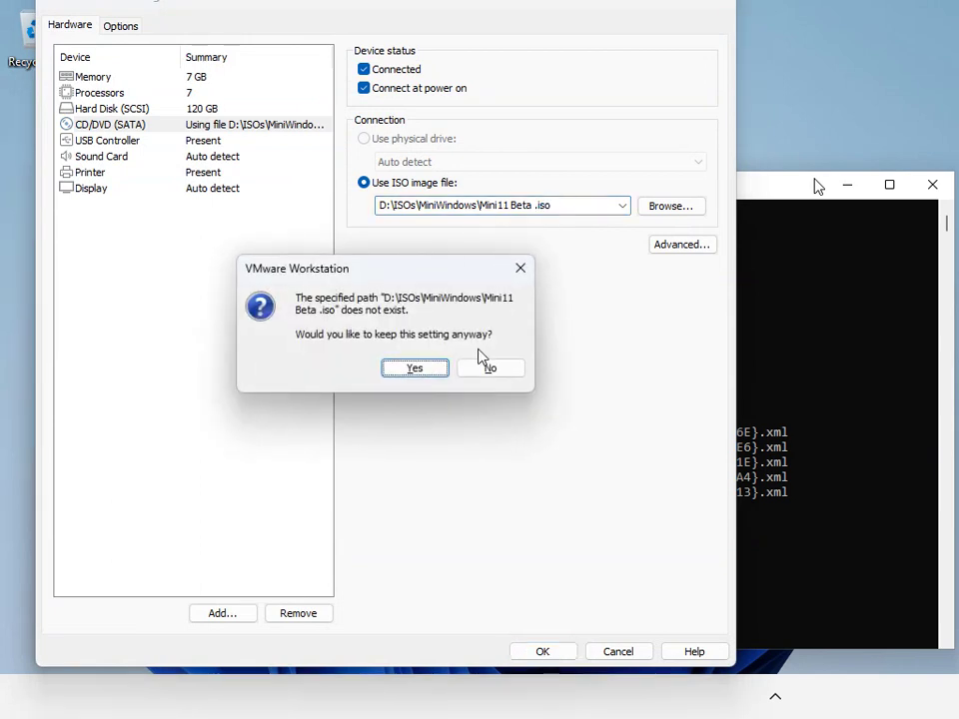
{"action": "left_click", "coordinate": [504, 372]}
{"action": "left_click", "coordinate": [536, 213]}
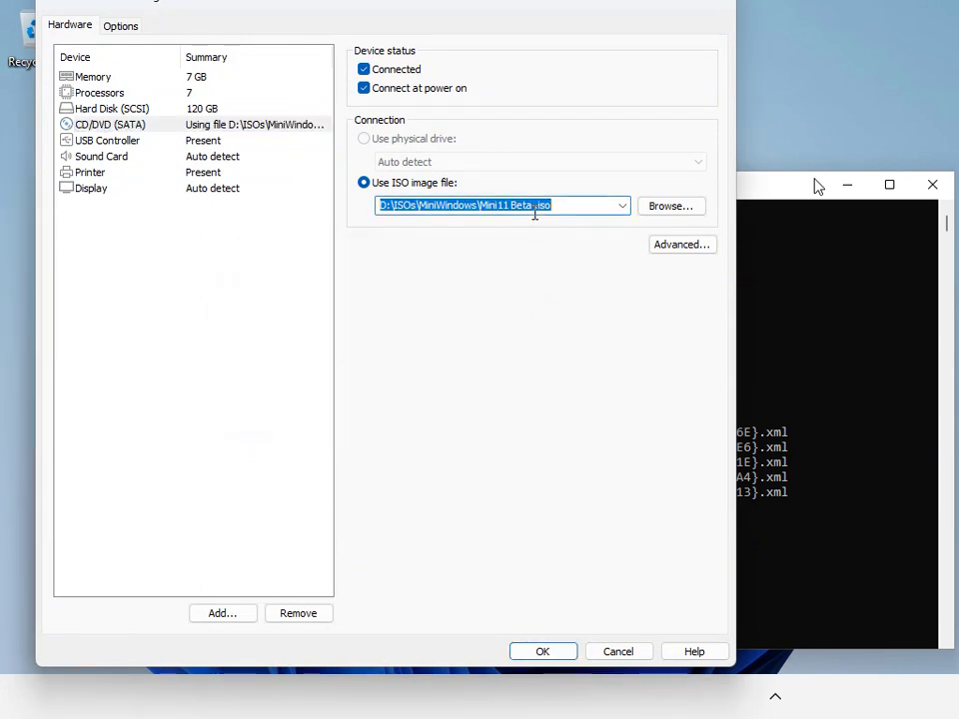
{"action": "left_click", "coordinate": [535, 213]}
{"action": "type", "text": "2"}
{"action": "key", "text": "Return"}
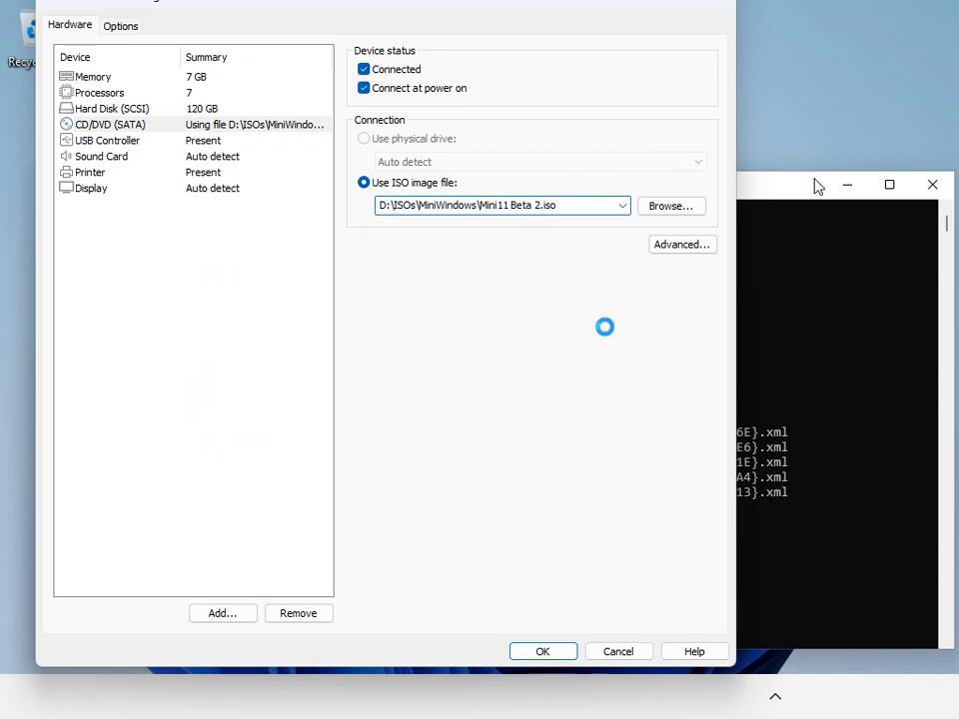
List the contents of drive D again in the command prompt to check the newly mounted disc
{"action": "left_click", "coordinate": [508, 374]}
{"action": "type", "text": "dir"}
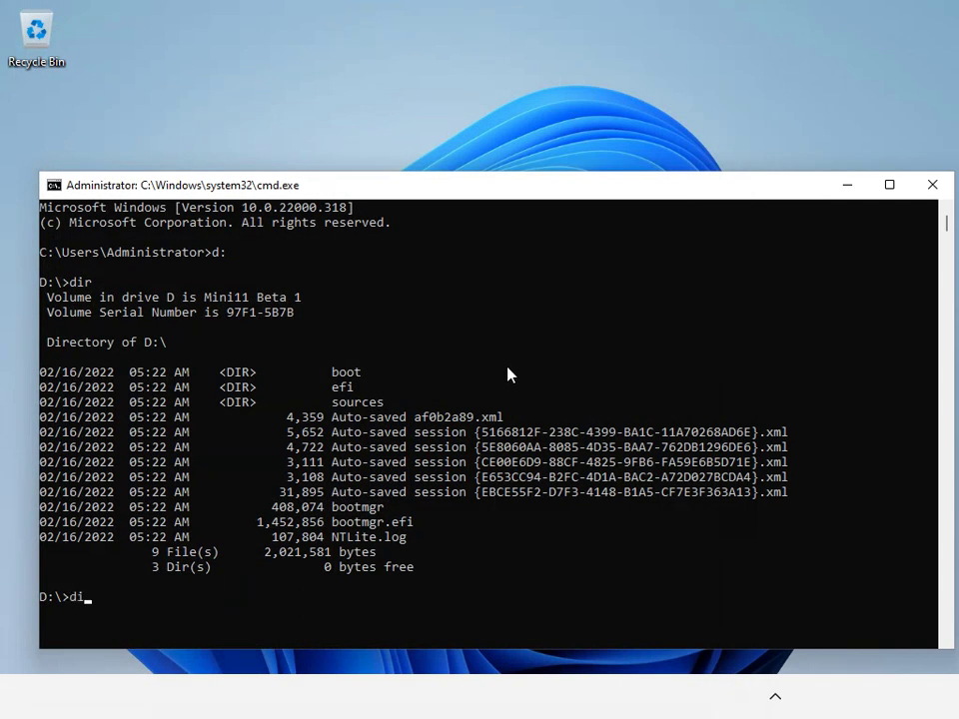
{"action": "key", "text": "Return"}
{"action": "type", "text": "dir"}
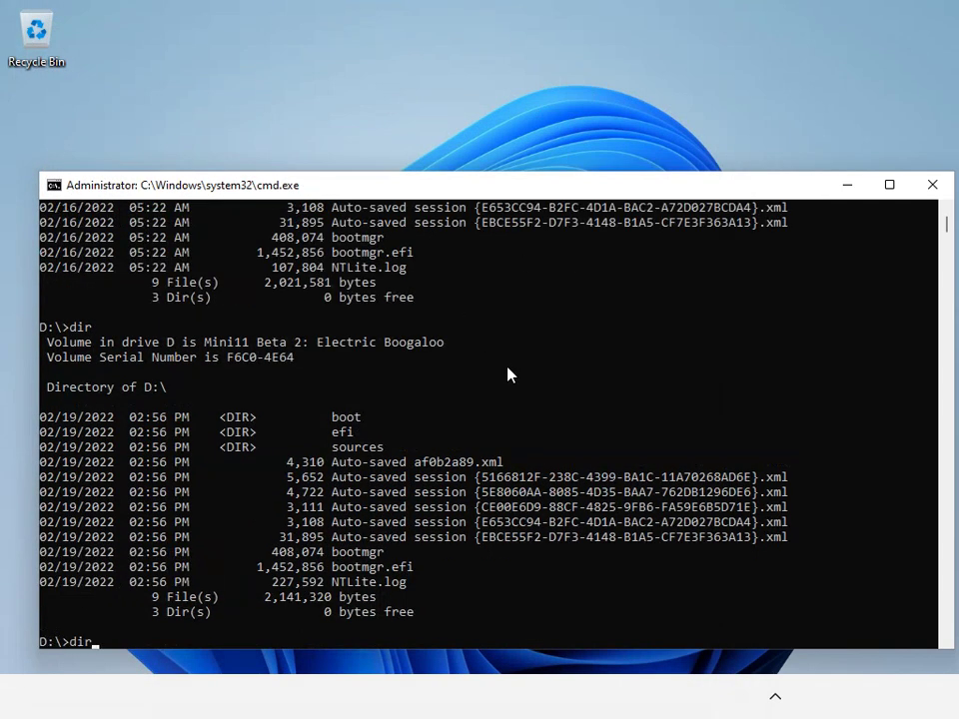
{"action": "key", "text": "Return"}
Change to the sources folder on drive D, list its files and run setup
{"action": "type", "text": "cd sources"}
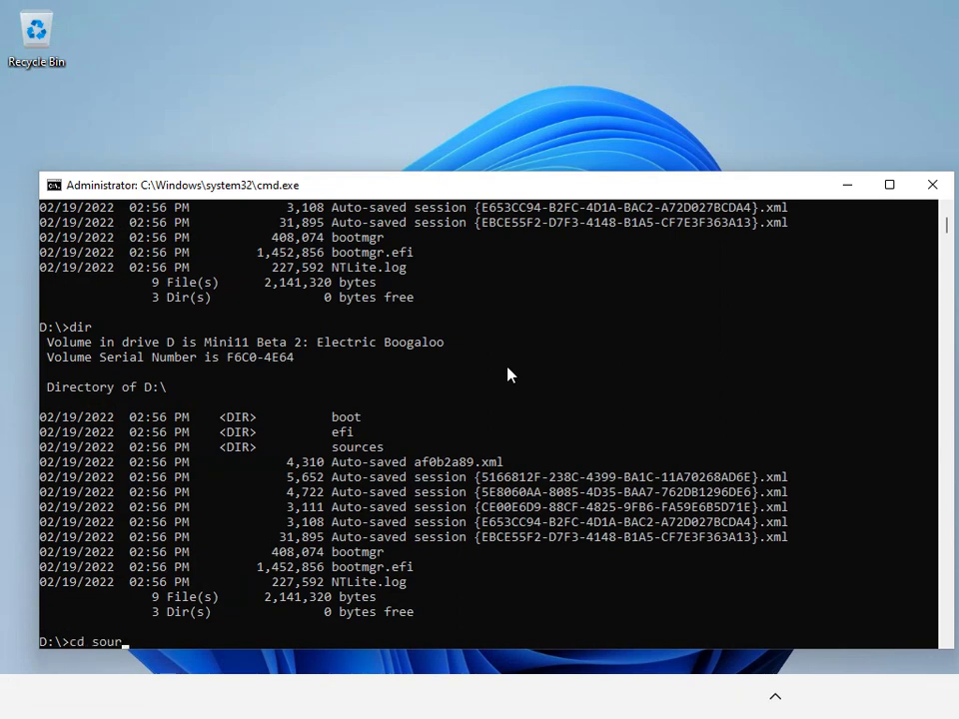
{"action": "key", "text": "Return"}
{"action": "type", "text": "dir"}
{"action": "key", "text": "Return"}
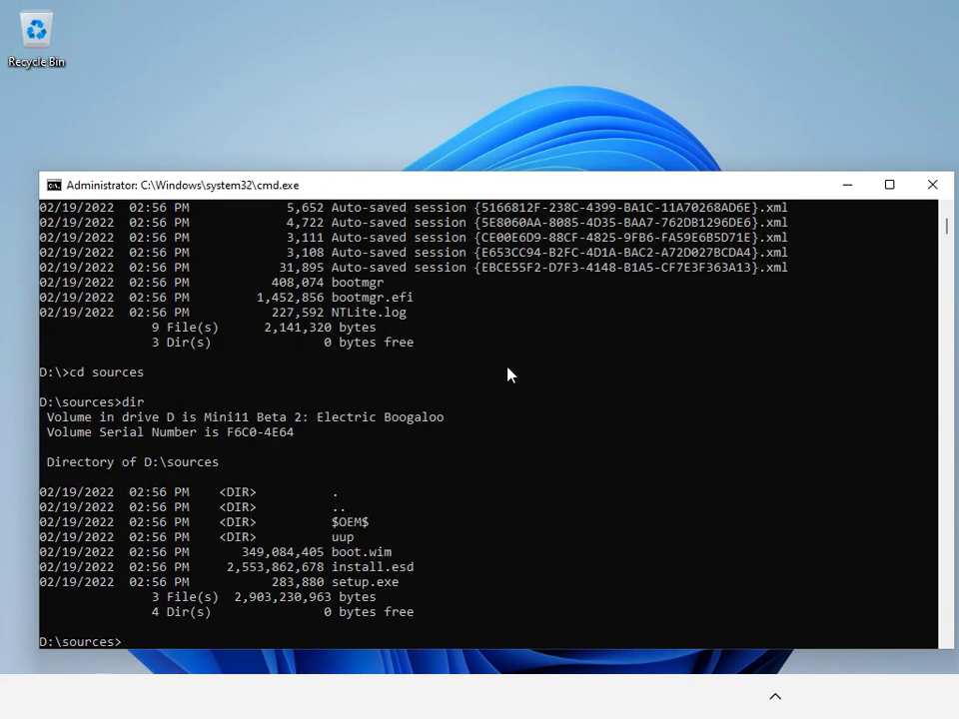
{"action": "type", "text": "setup"}
{"action": "key", "text": "Return"}
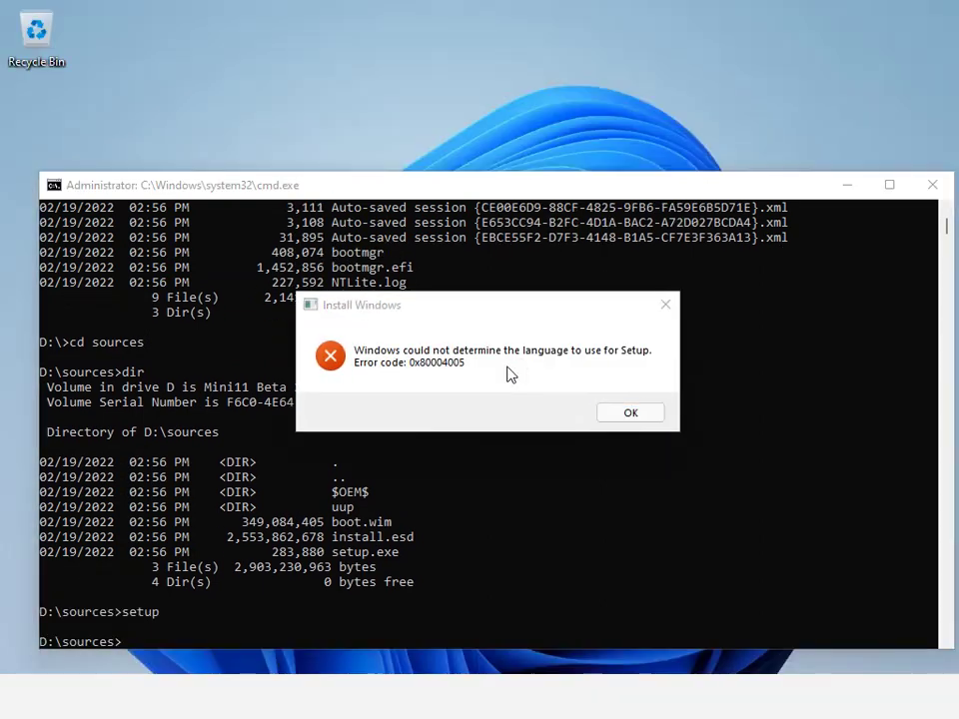
Dismiss the setup error, try running setup again with /unattend and list the sources folder again
{"action": "left_click", "coordinate": [655, 414]}
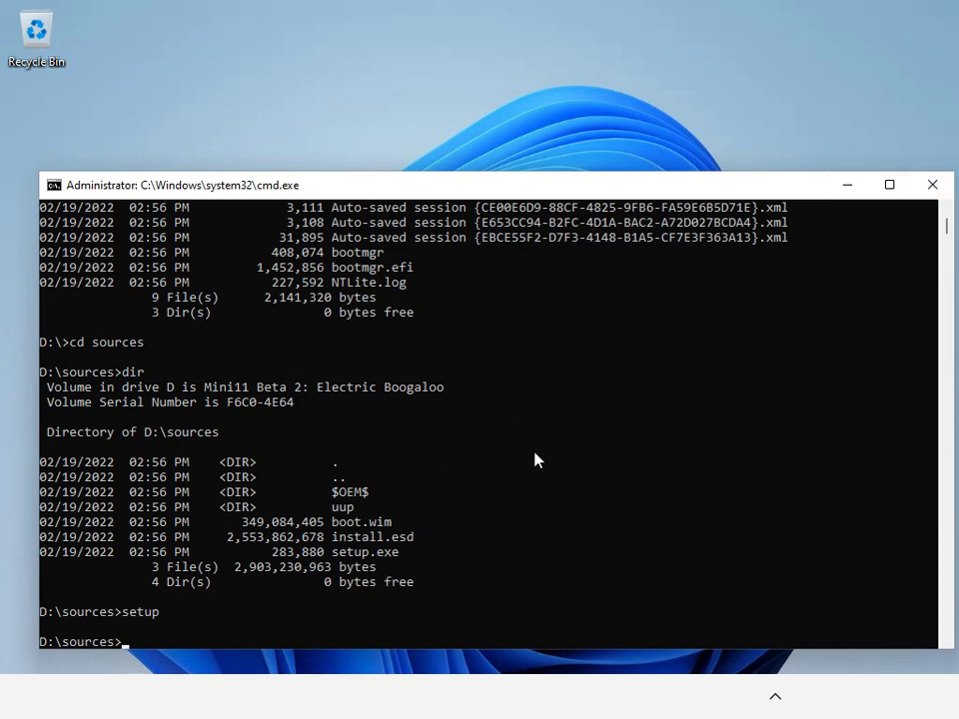
{"action": "type", "text": "setup /unattend"}
{"action": "key", "text": "Return"}
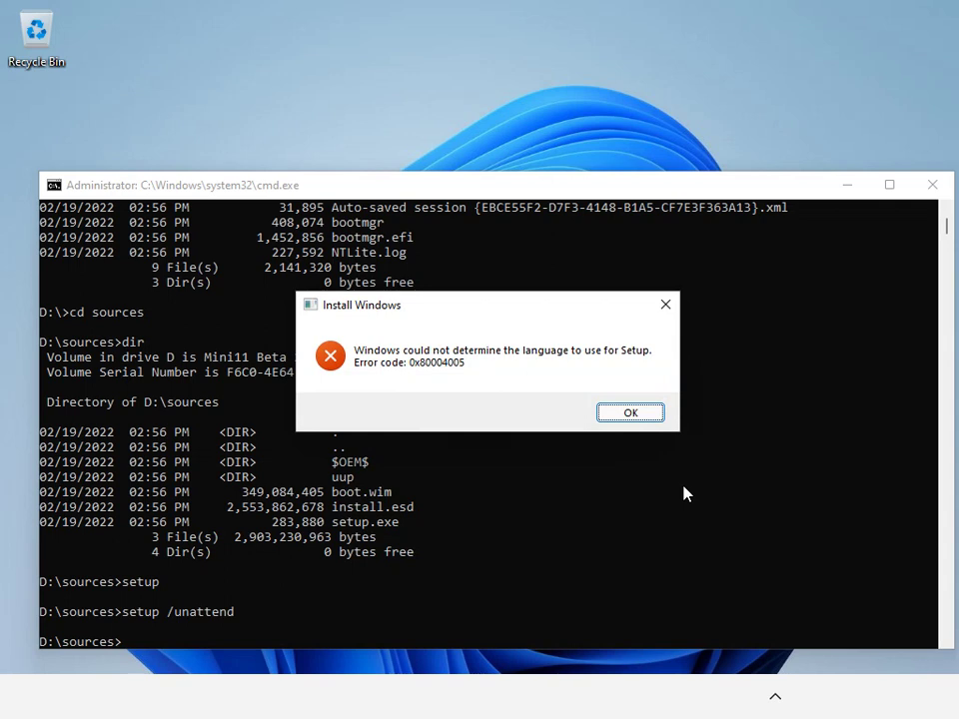
{"action": "key", "text": "Return"}
{"action": "type", "text": "dir"}
{"action": "key", "text": "Return"}
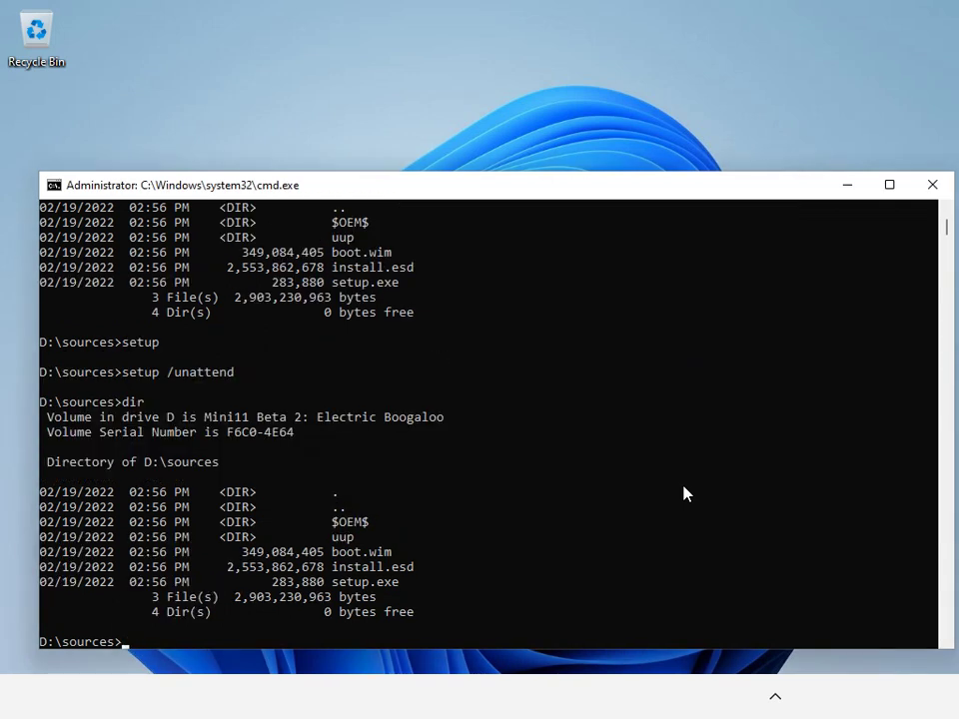
Restart the virtual machine immediately with shutdown -r -t 0 and boot it from the CD/DVD drive
{"action": "type", "text": "shutdown -r -t 0"}
{"action": "key", "text": "Return"}
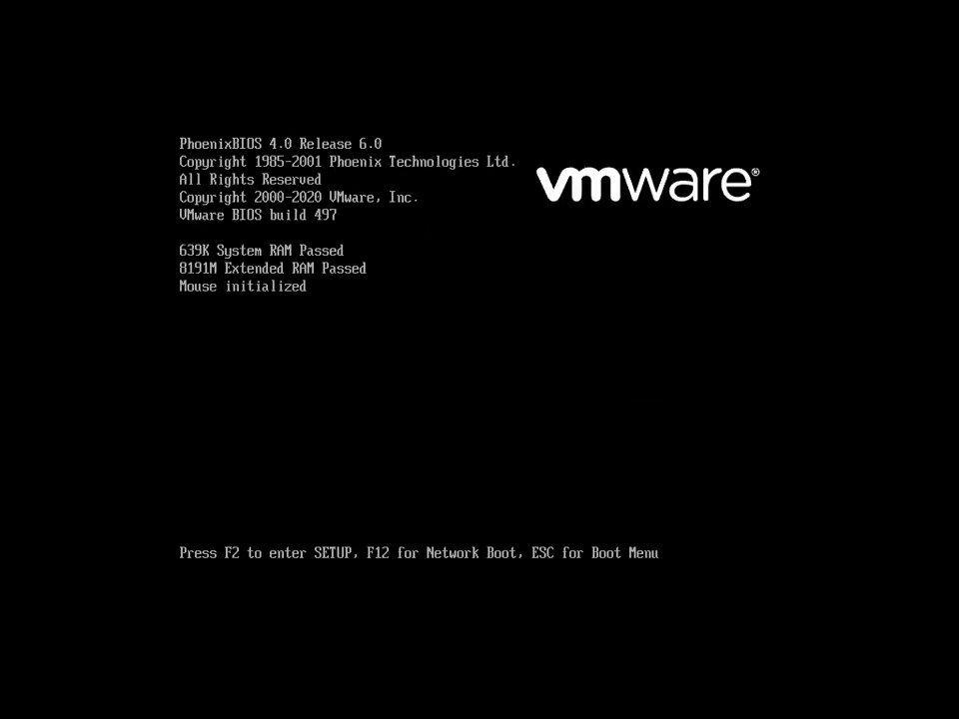
{"action": "key", "text": "Escape"}
{"action": "key", "text": "Down"}
{"action": "key", "text": "Down"}
{"action": "key", "text": "Return"}
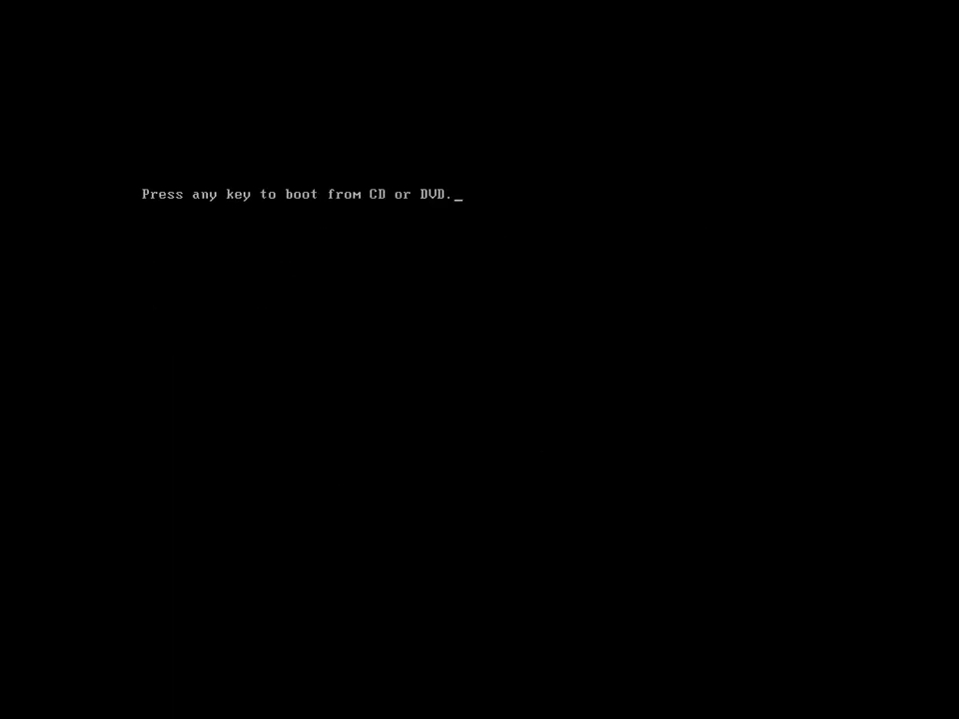
{"action": "key", "text": "Return"}
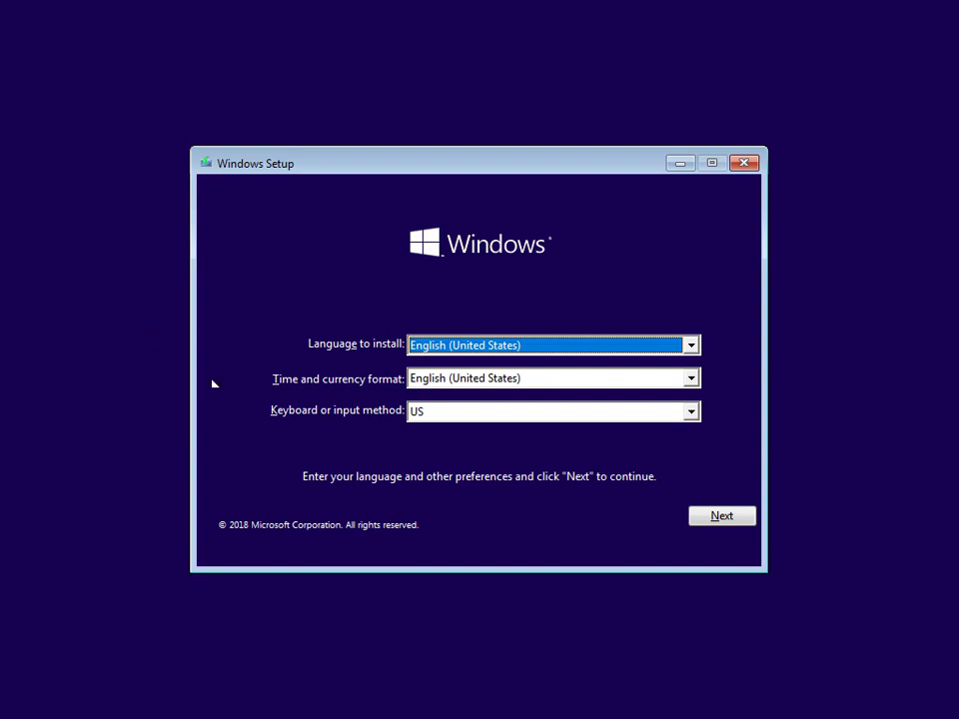
Start the installation in US English, skip the product key, accept the license terms and choose the Custom installation type
{"action": "left_click", "coordinate": [696, 521]}
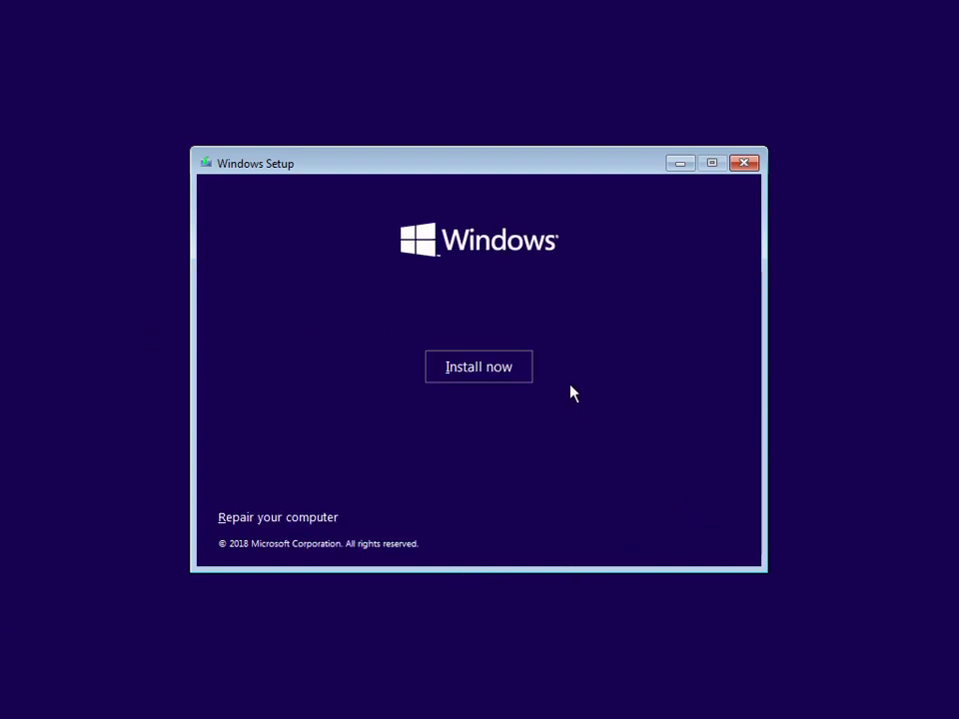
{"action": "left_click", "coordinate": [521, 370]}
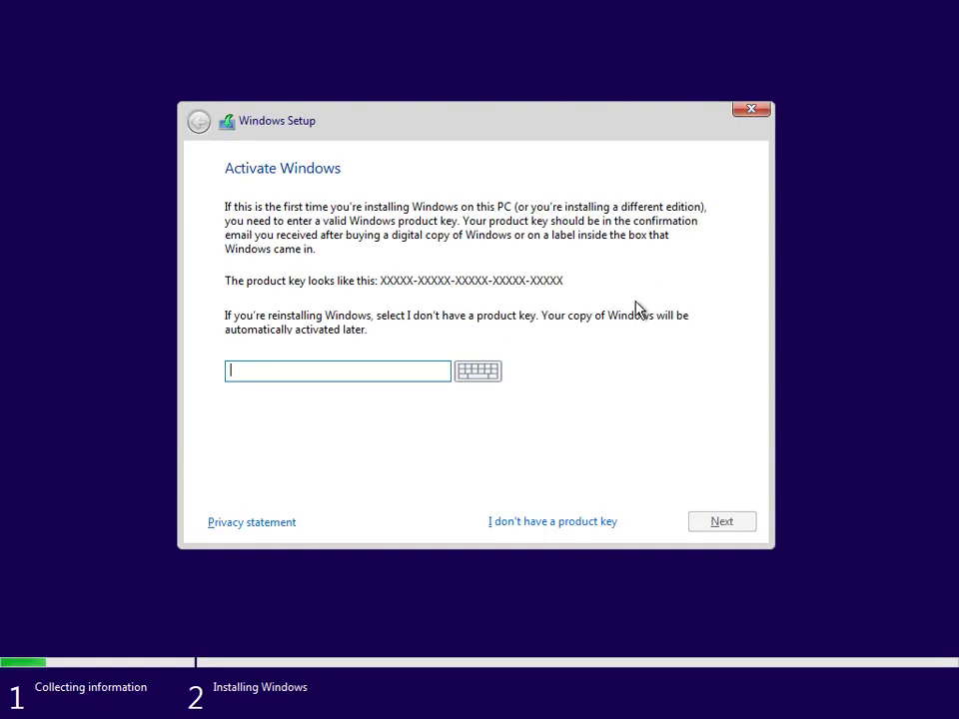
{"action": "left_click", "coordinate": [611, 521]}
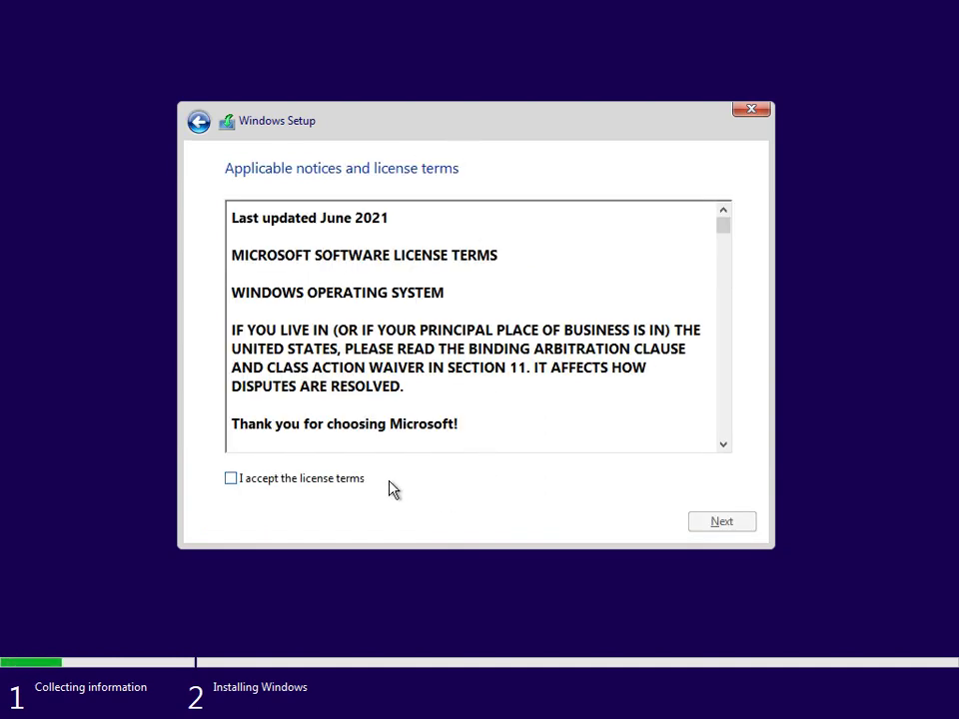
{"action": "left_click", "coordinate": [361, 484]}
{"action": "left_click", "coordinate": [721, 521]}
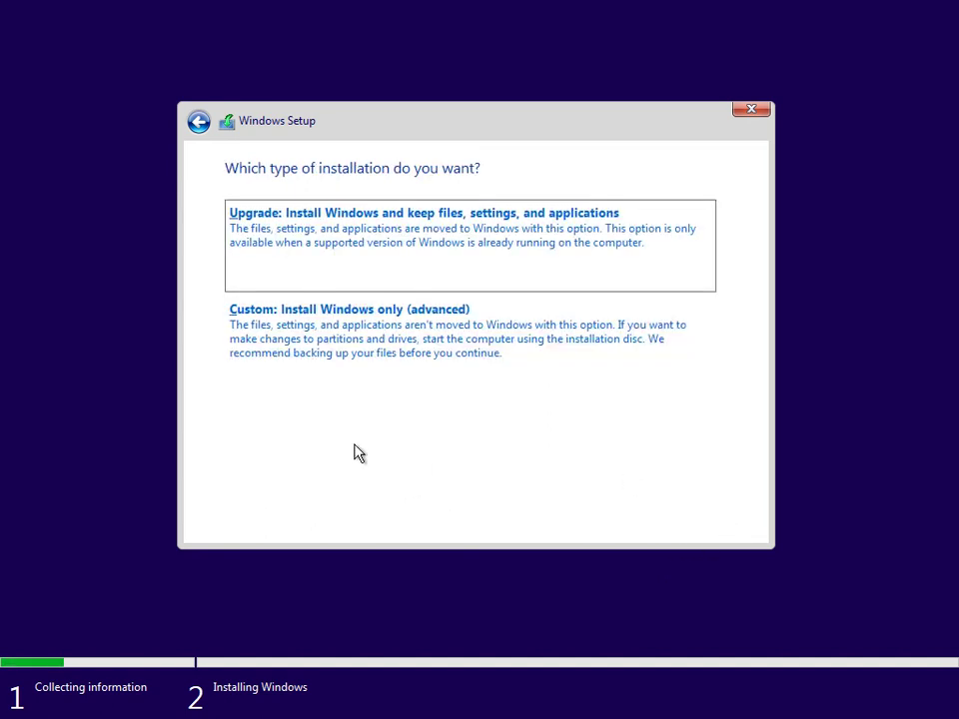
{"action": "left_click", "coordinate": [306, 353]}
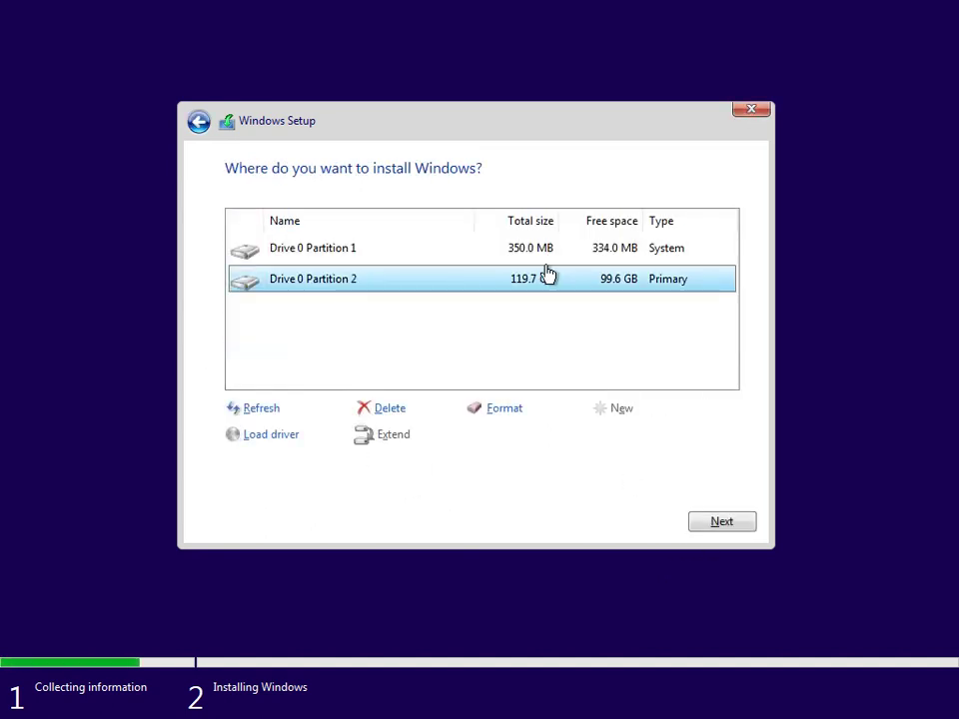
Format Drive 0 Partition 1, the 350 MB system partition, and confirm the erasure
{"action": "left_click", "coordinate": [520, 250]}
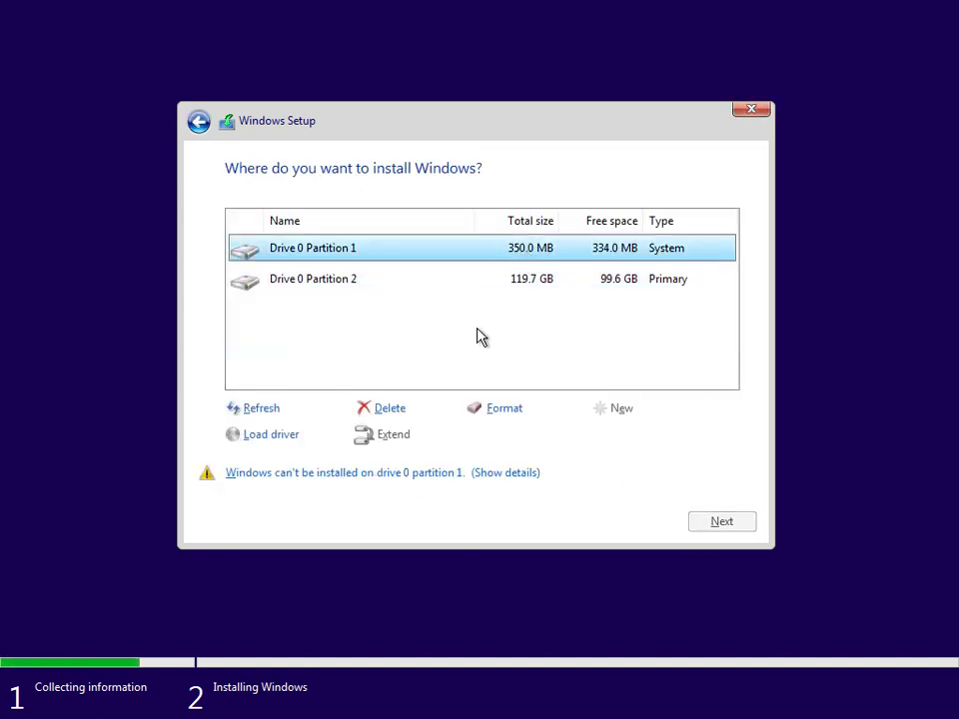
{"action": "left_click", "coordinate": [549, 409]}
{"action": "left_click", "coordinate": [599, 436]}
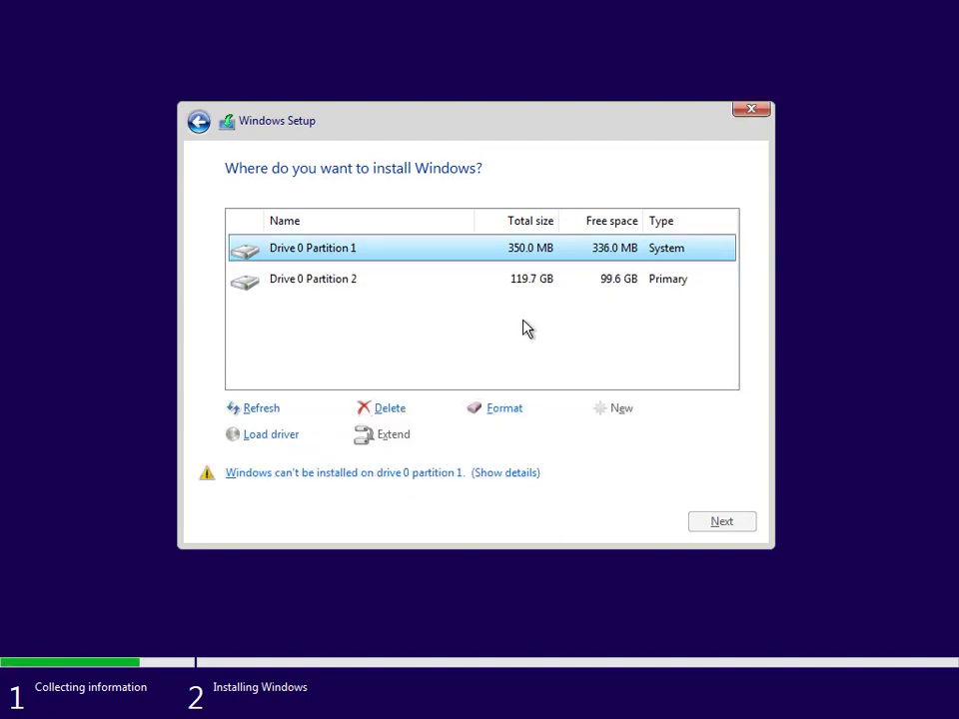
{"action": "left_click", "coordinate": [536, 289]}
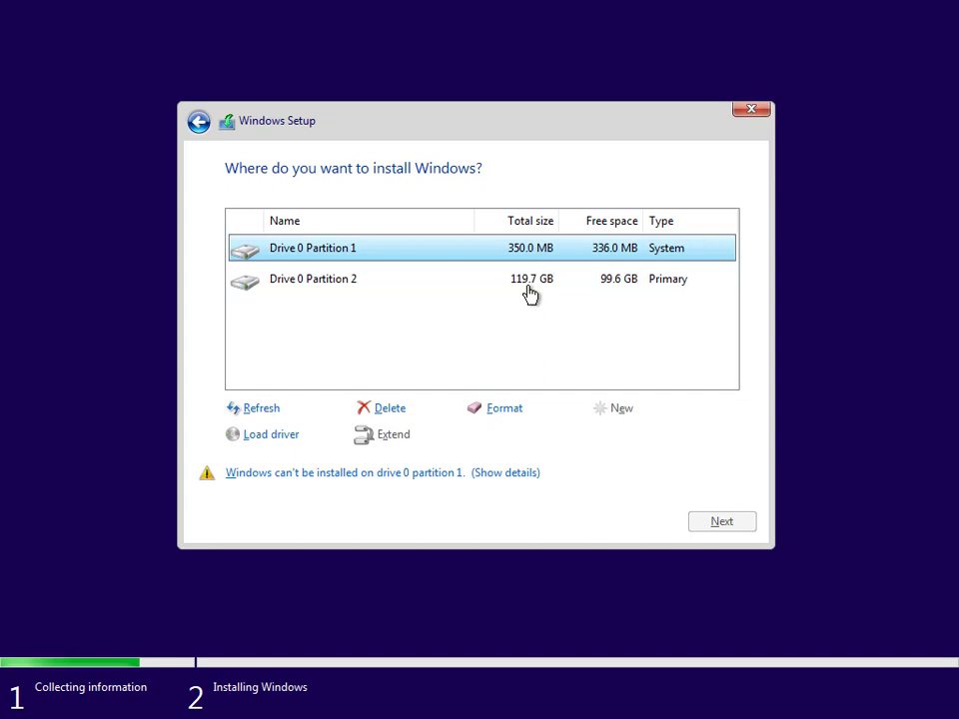
{"action": "left_click", "coordinate": [510, 405]}
{"action": "left_click", "coordinate": [622, 433]}
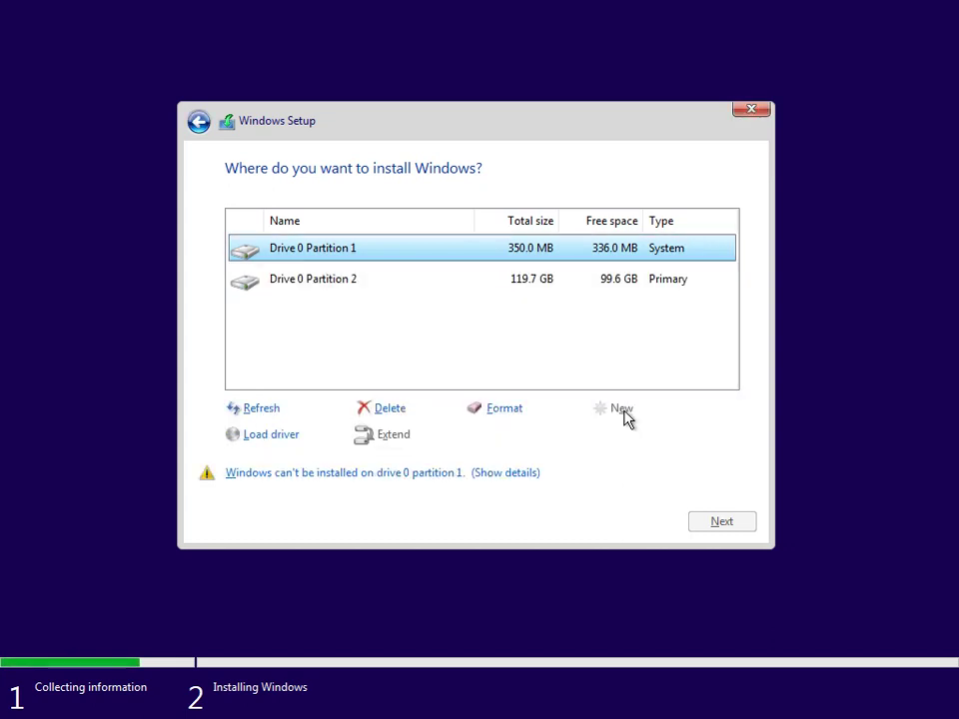
Install Windows on Drive 0 Partition 2 and accept moving the previous installation to Windows.old
{"action": "left_click", "coordinate": [542, 282]}
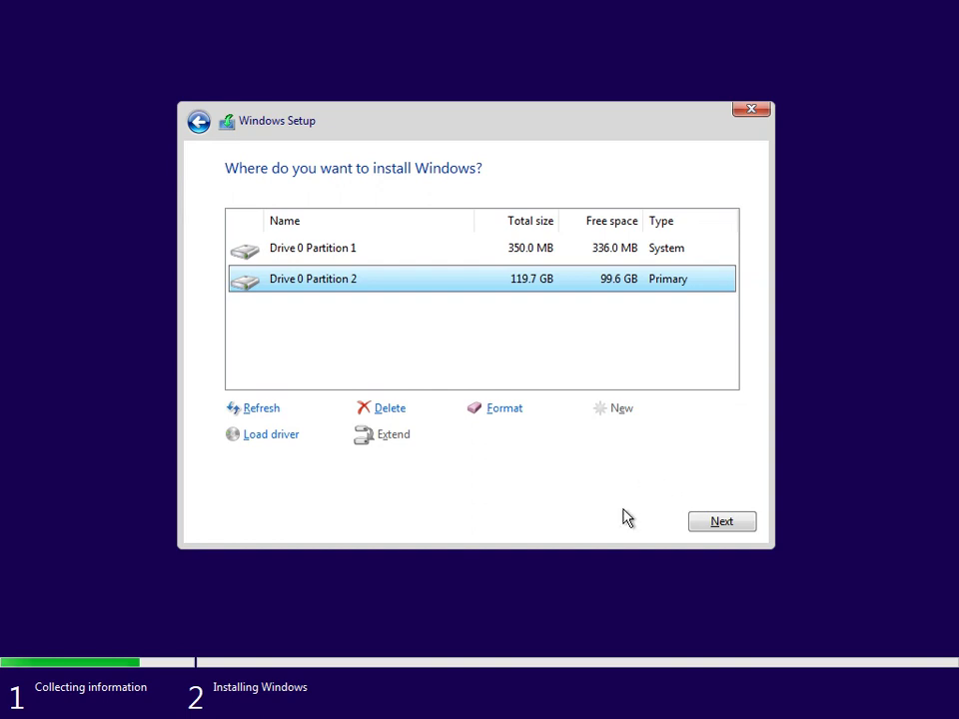
{"action": "left_click", "coordinate": [715, 519]}
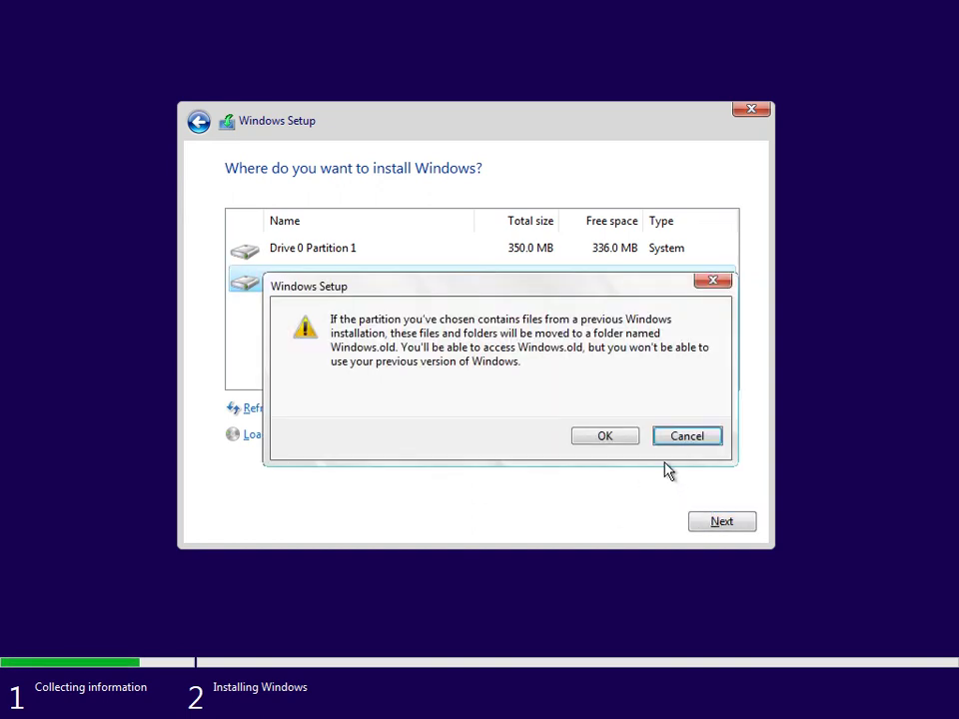
{"action": "left_click", "coordinate": [600, 444]}
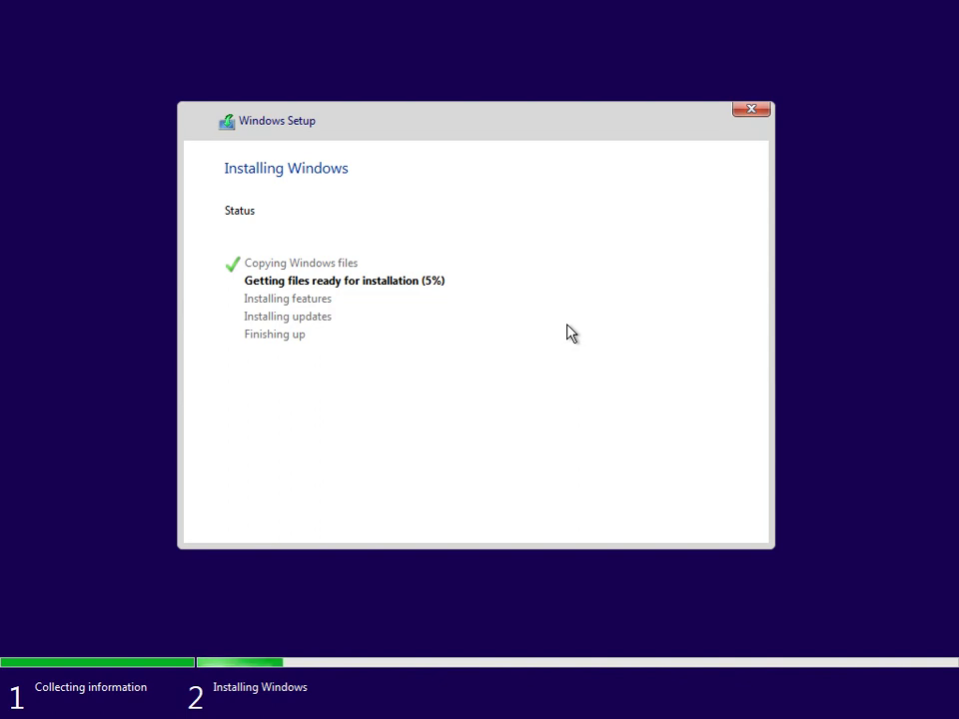
Open a command prompt during the installation, list the contents of drives D and E, and close it
{"action": "key", "text": "shift+F10"}
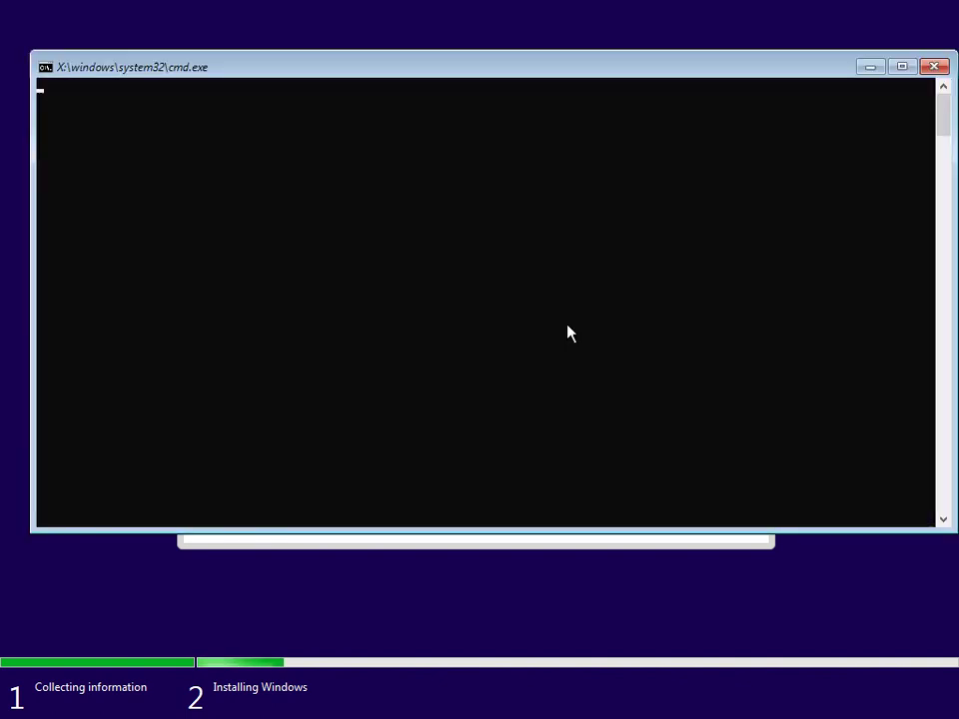
{"action": "type", "text": "dir d:"}
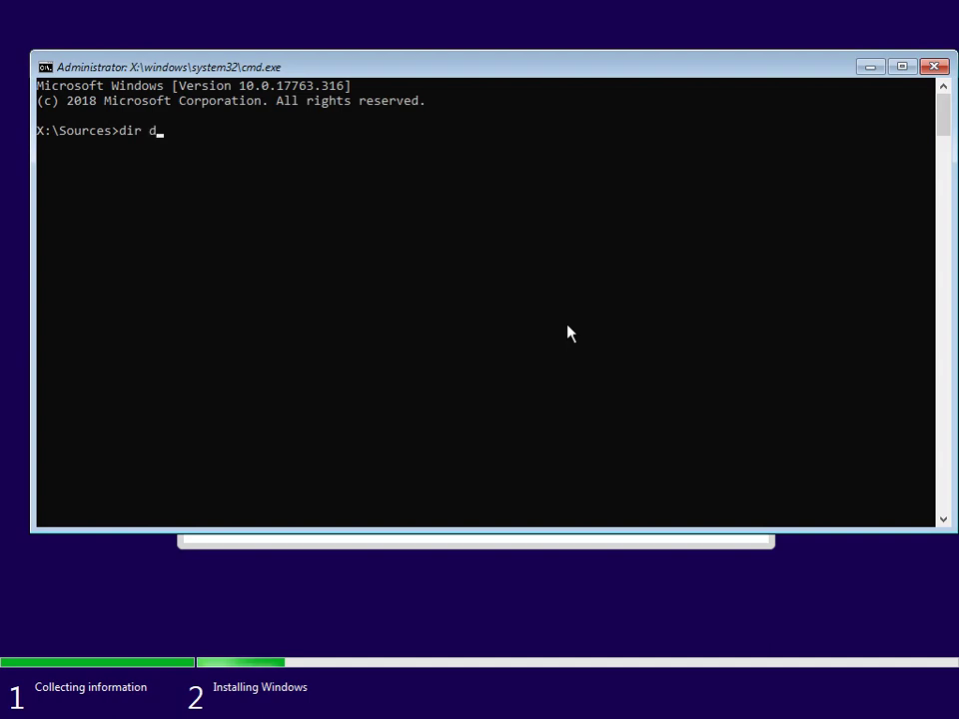
{"action": "key", "text": "Return"}
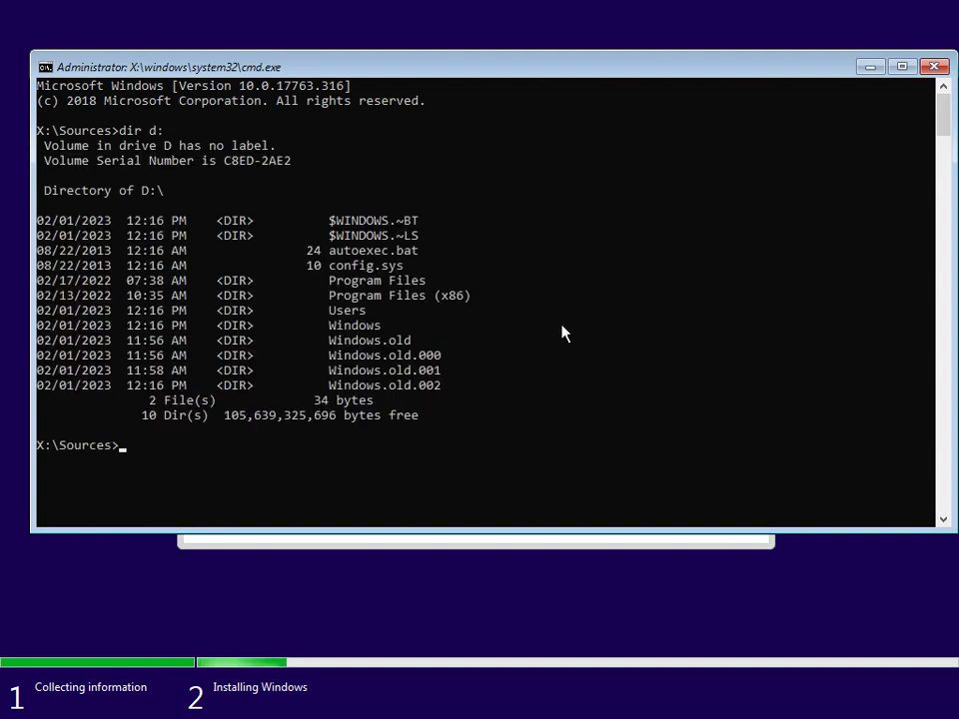
{"action": "key", "text": "Up"}
{"action": "key", "text": "BackSpace"}
{"action": "key", "text": "BackSpace"}
{"action": "type", "text": "e"}
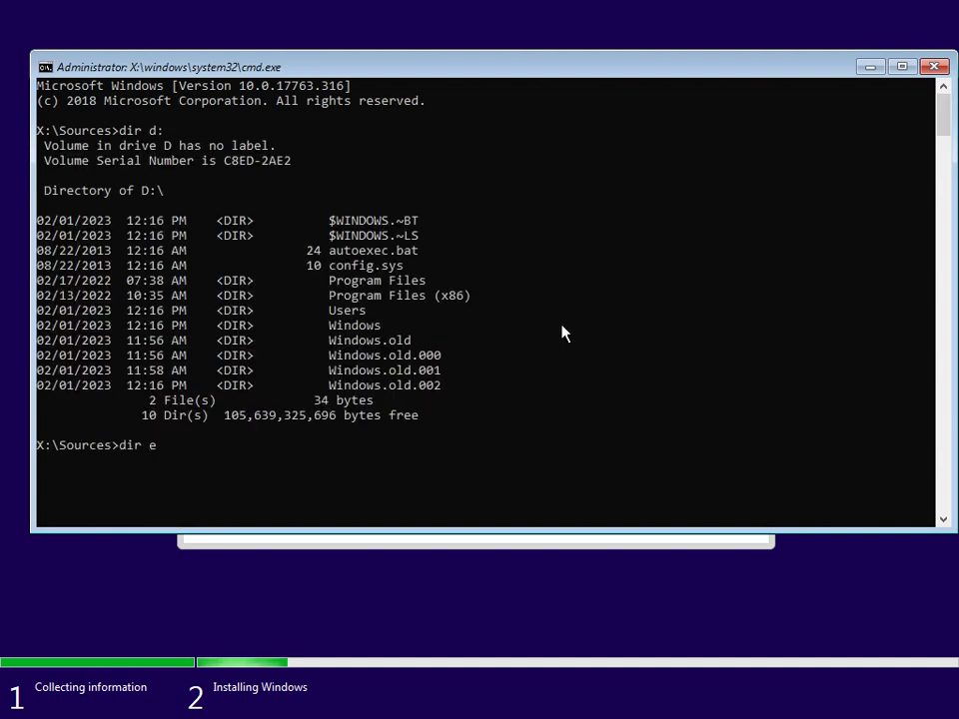
{"action": "type", "text": ":"}
{"action": "key", "text": "Return"}
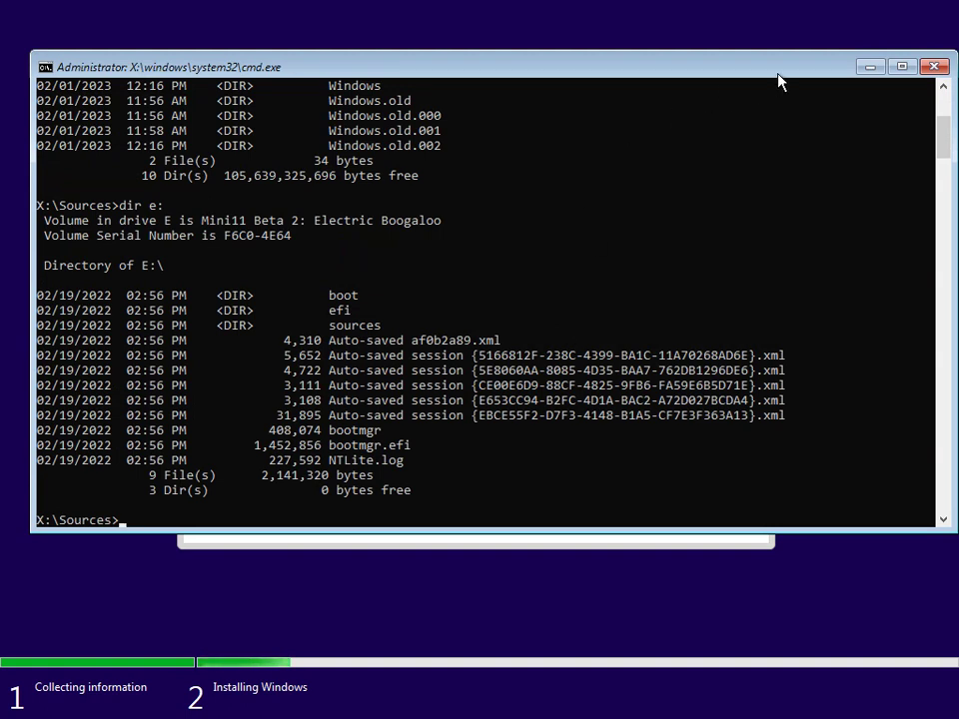
{"action": "left_click", "coordinate": [933, 66]}
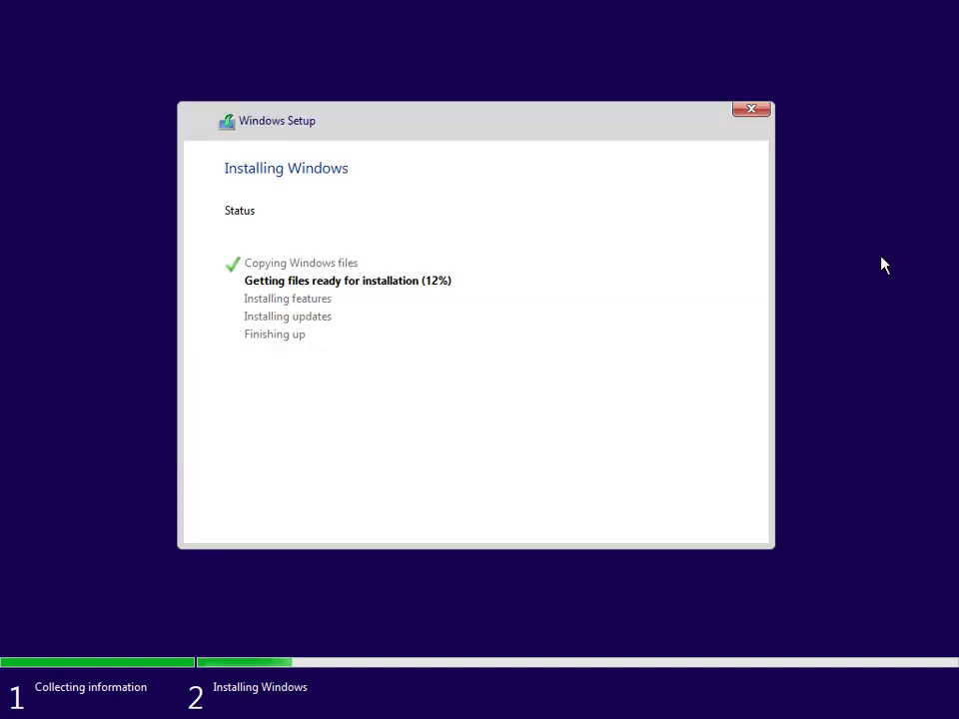
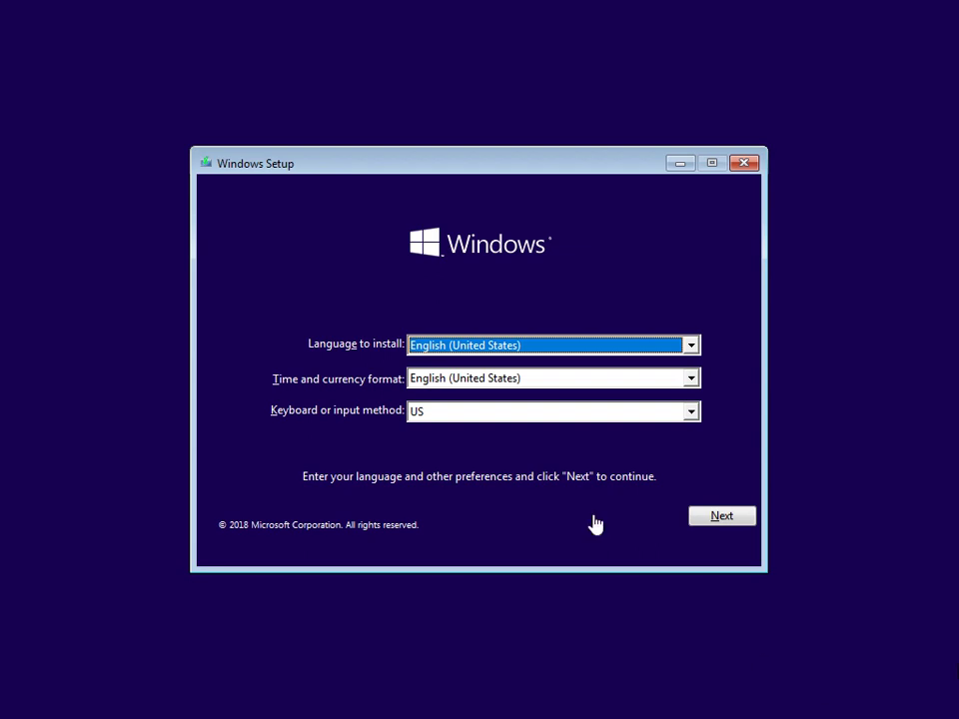
Start the installation in US English and check the contents of drives D and E in a temporary command prompt
{"action": "left_click", "coordinate": [713, 519]}
{"action": "left_click", "coordinate": [508, 367]}
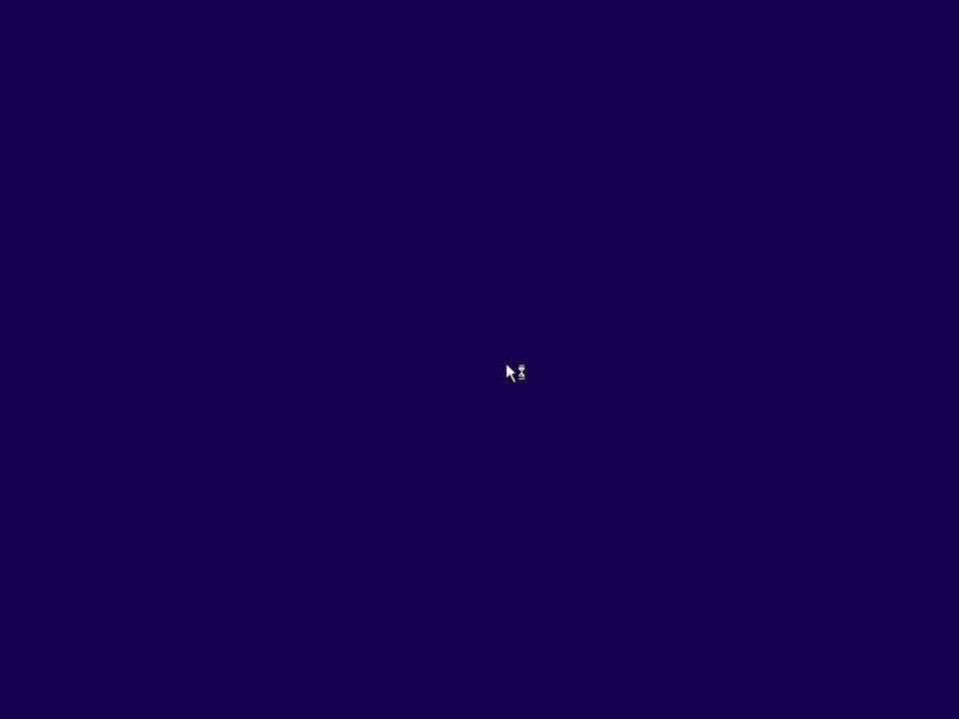
{"action": "key", "text": "shift+F10"}
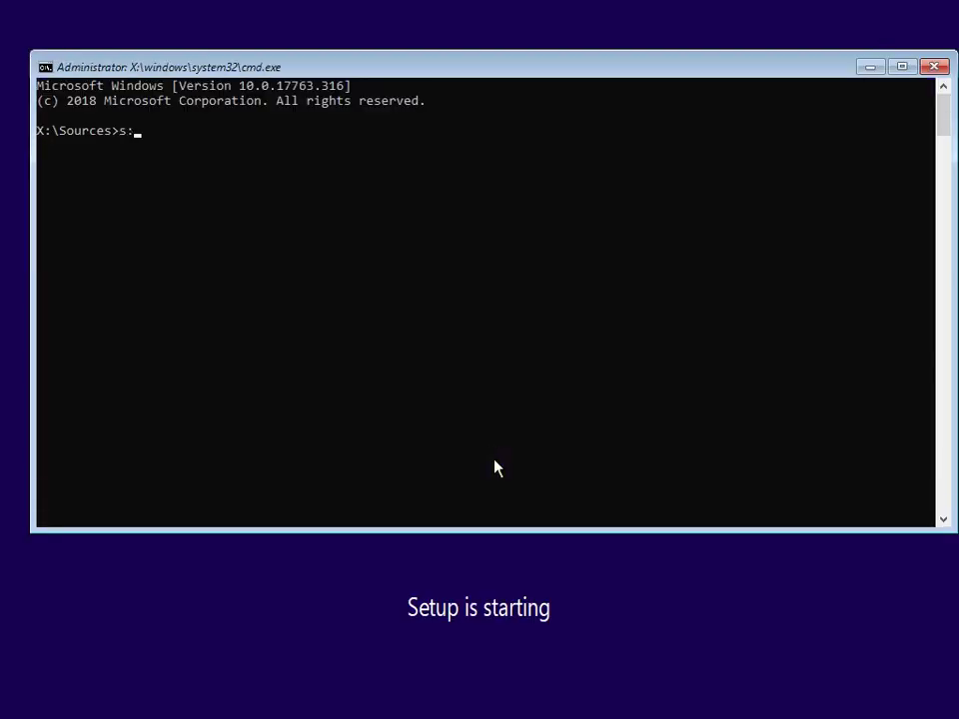
{"action": "type", "text": "dir d:"}
{"action": "key", "text": "Return"}
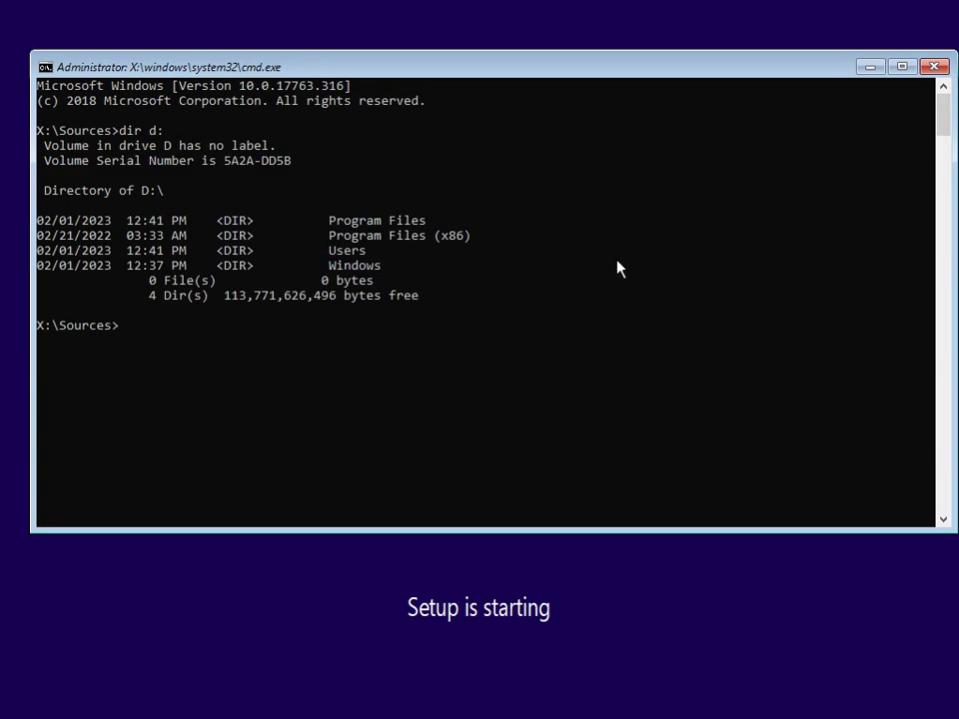
{"action": "key", "text": "Up"}
{"action": "key", "text": "BackSpace"}
{"action": "key", "text": "BackSpace"}
{"action": "type", "text": "e:"}
{"action": "key", "text": "Return"}
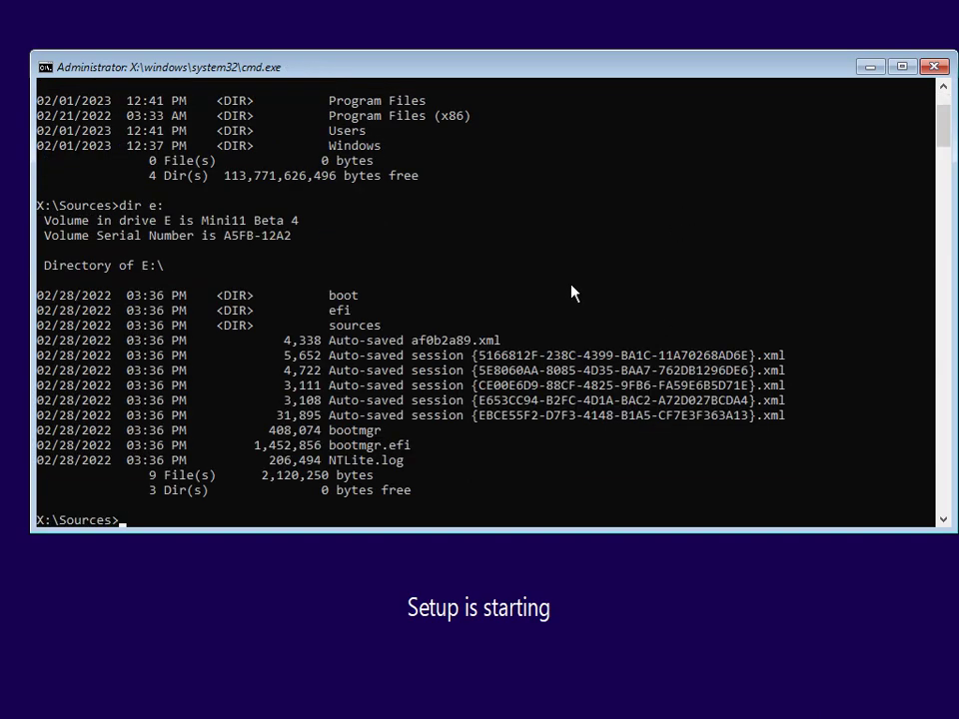
{"action": "left_click", "coordinate": [933, 66]}
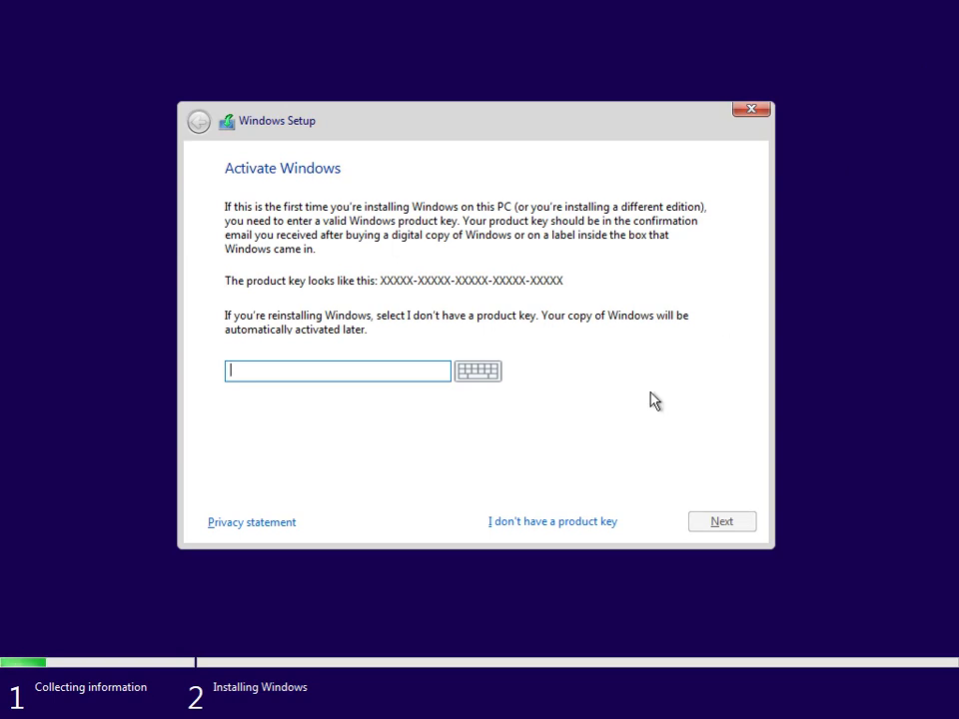
Continue without a product key, accept the license terms and choose to install Windows only
{"action": "left_click", "coordinate": [569, 519]}
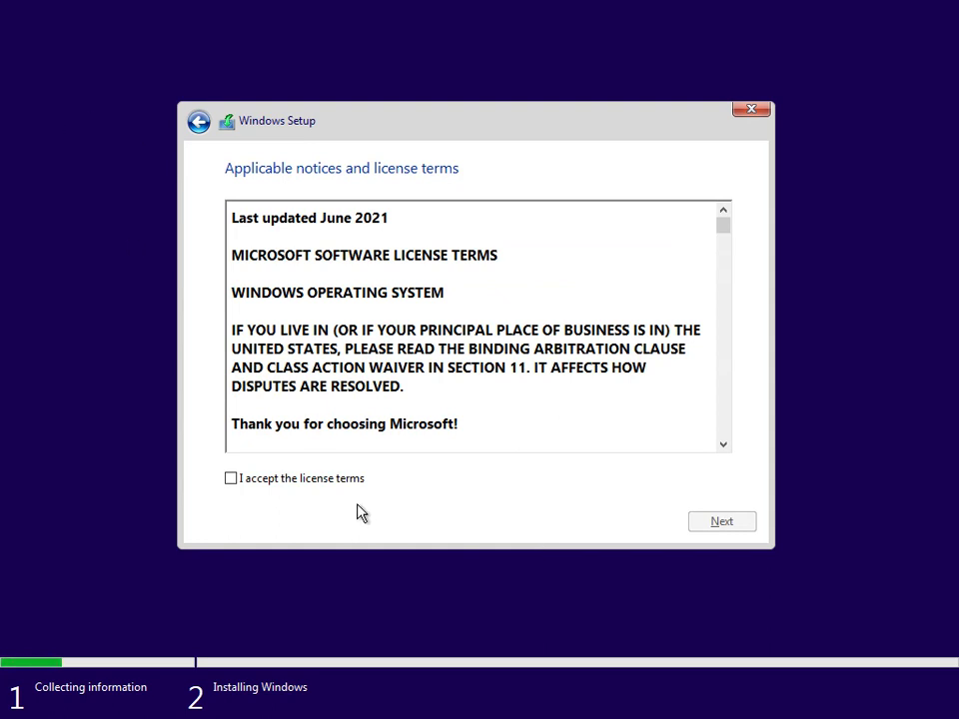
{"action": "left_click", "coordinate": [233, 479]}
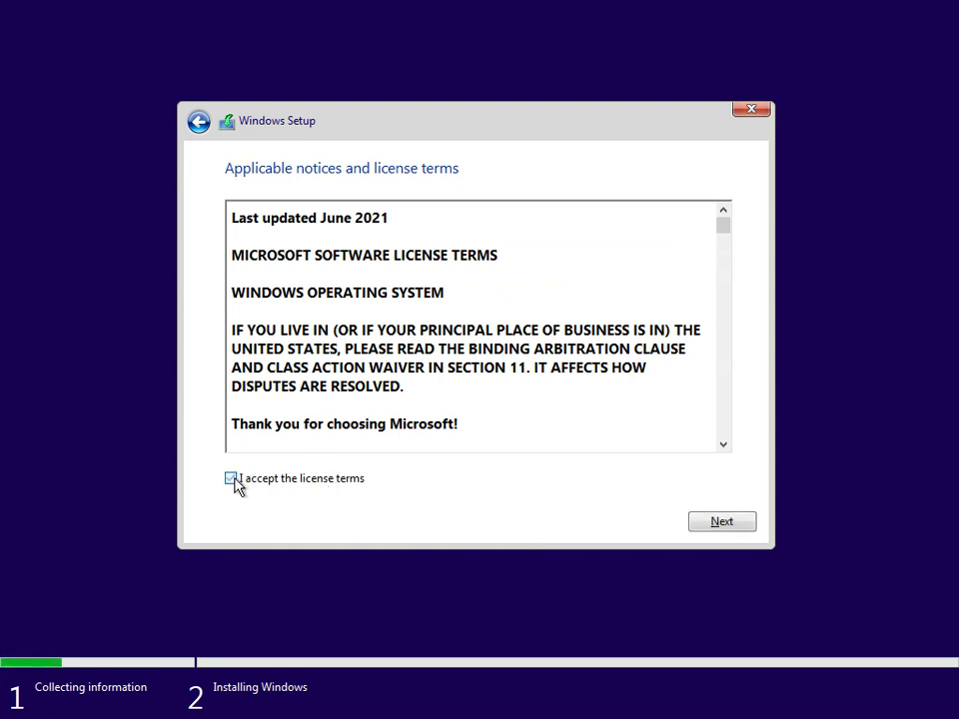
{"action": "left_click", "coordinate": [720, 524]}
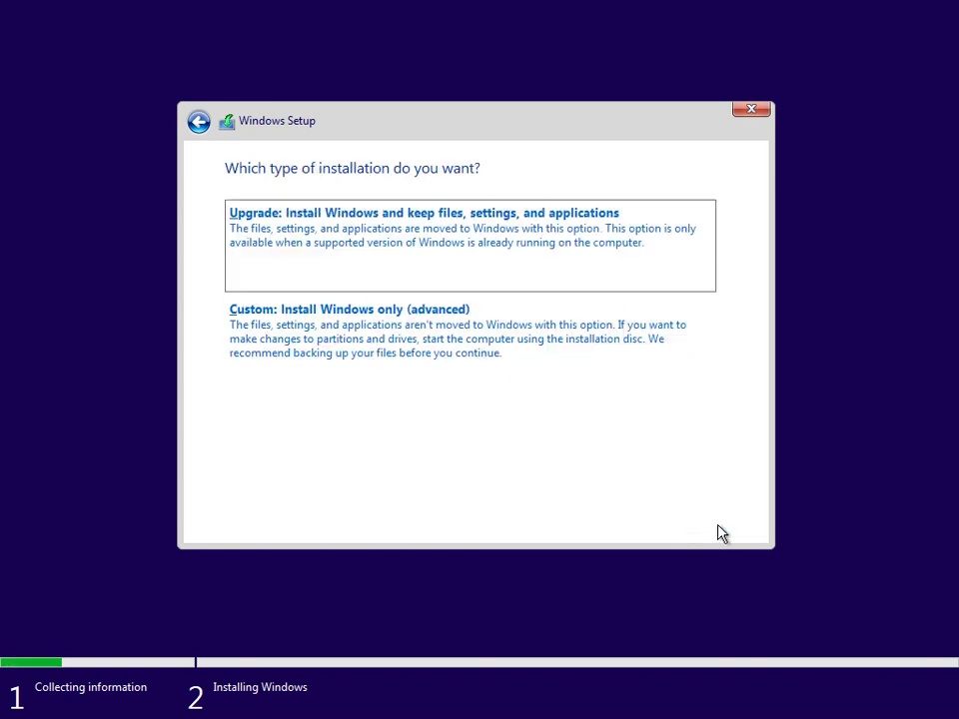
{"action": "left_click", "coordinate": [464, 384]}
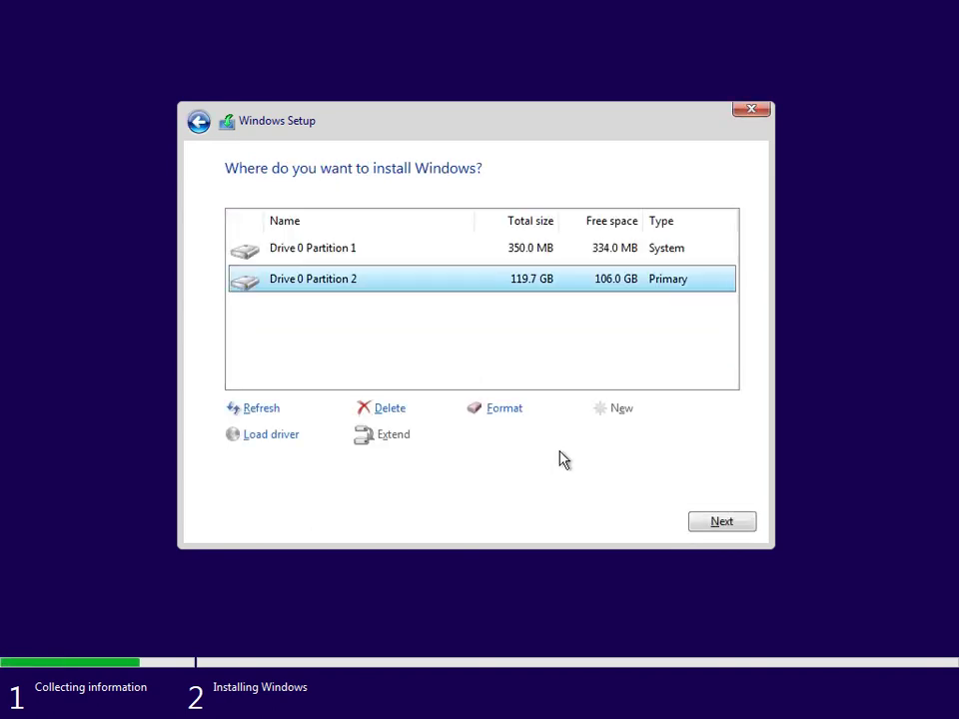
Format Drive 0 Partition 1 and Partition 2, and start installing Windows on Partition 2
{"action": "left_click", "coordinate": [467, 252]}
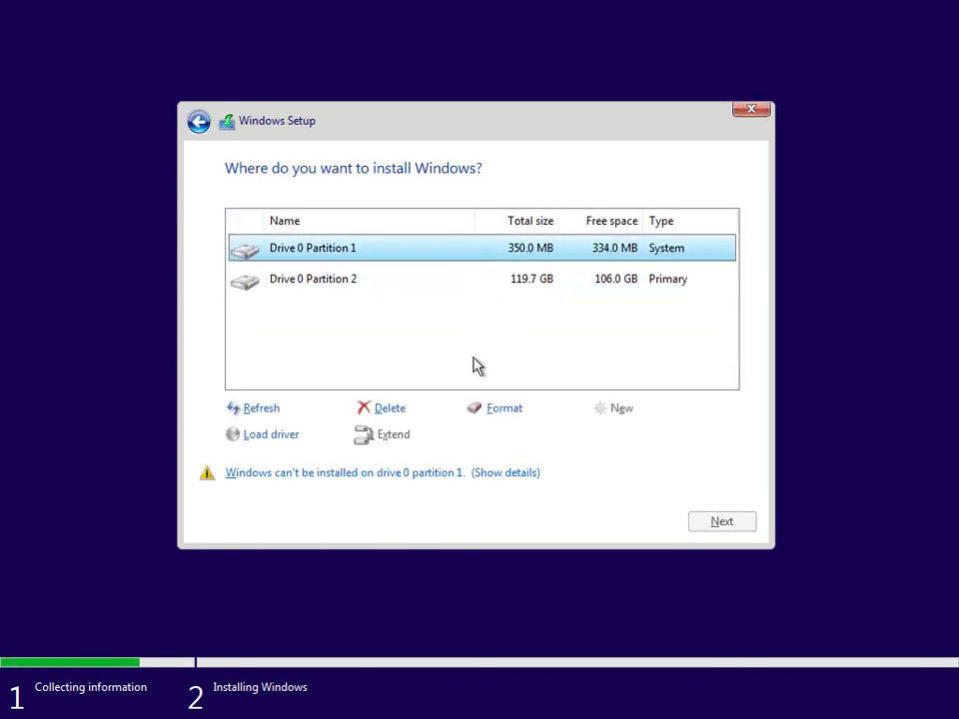
{"action": "left_click", "coordinate": [486, 409]}
{"action": "left_click", "coordinate": [603, 437]}
{"action": "left_click", "coordinate": [515, 284]}
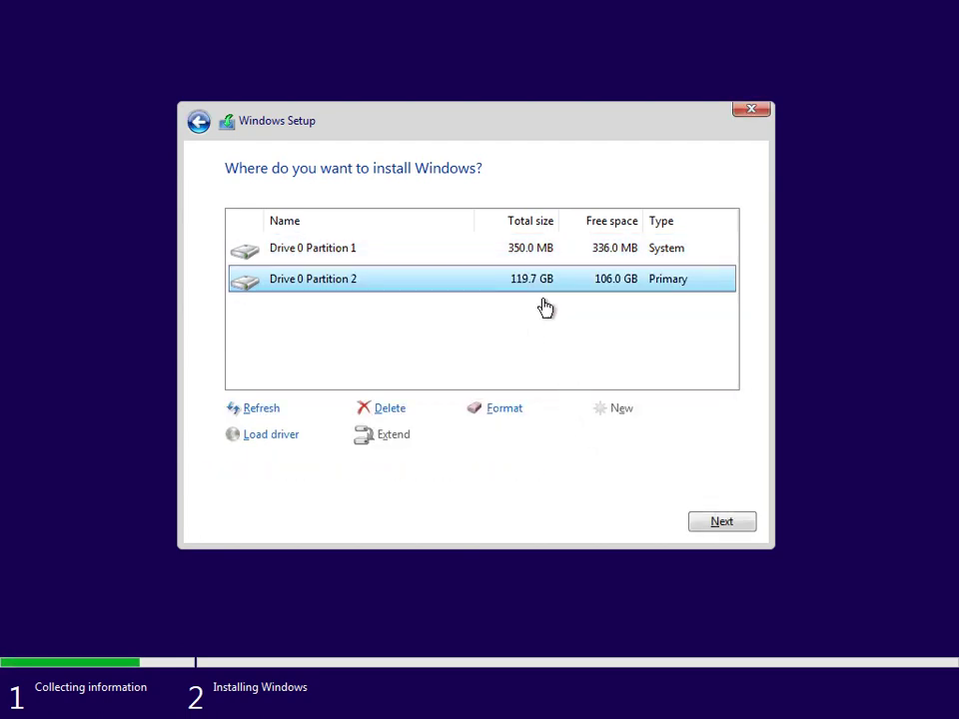
{"action": "left_click", "coordinate": [503, 409]}
{"action": "left_click", "coordinate": [574, 442]}
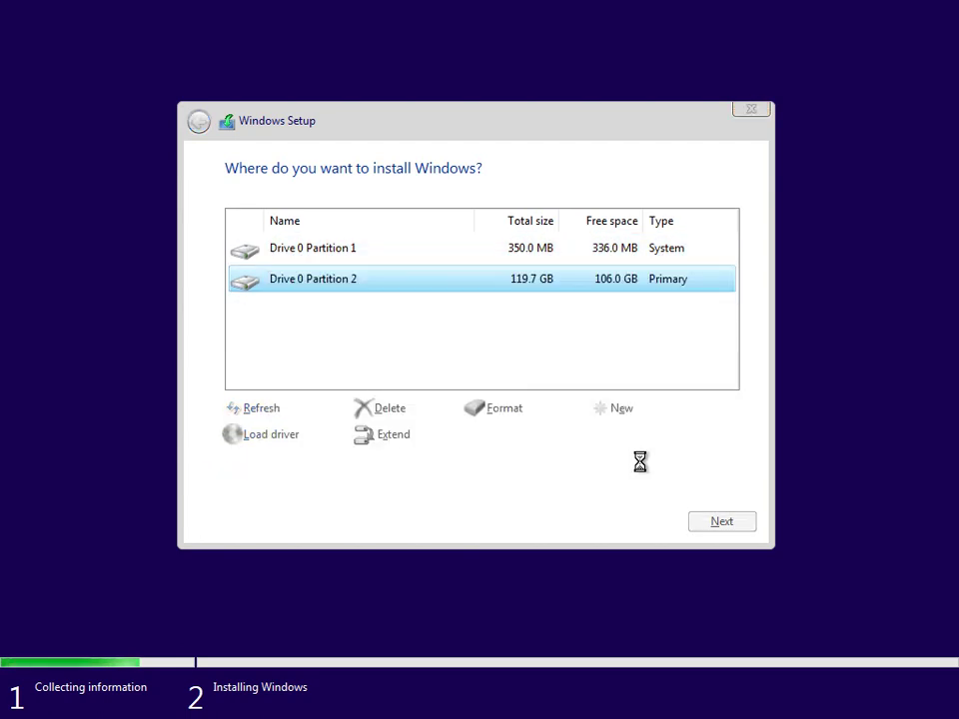
{"action": "left_click", "coordinate": [727, 520]}
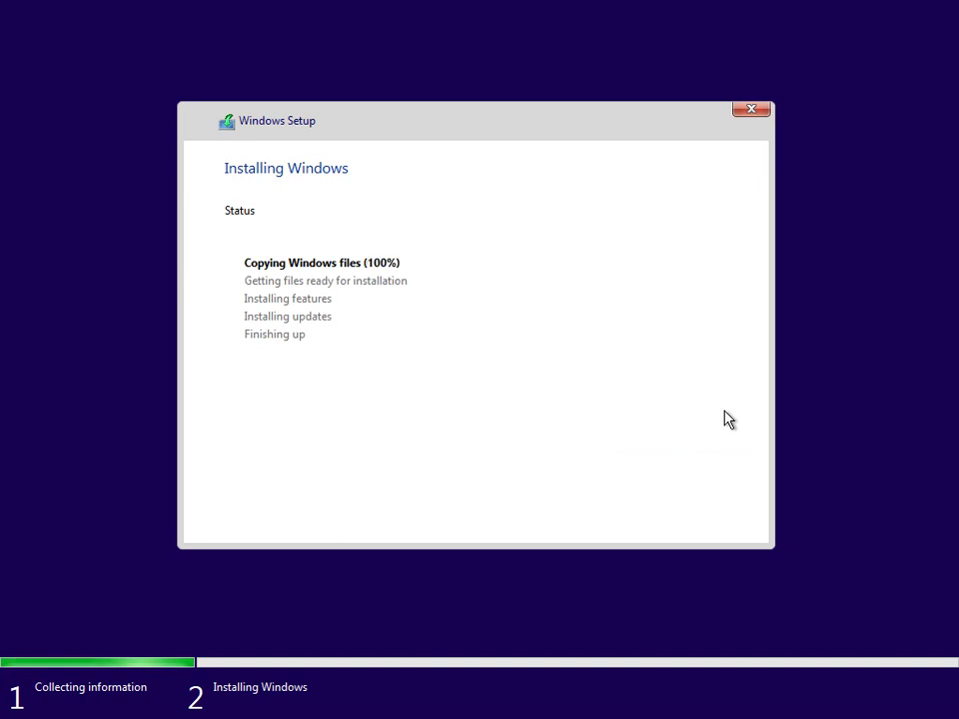
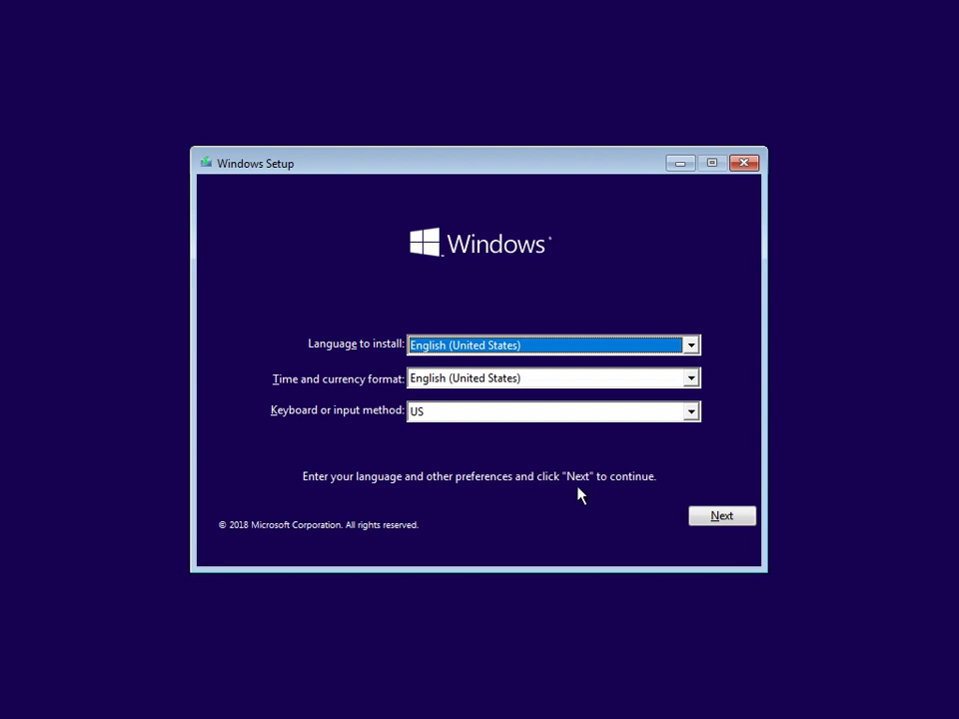
Start the installation in US English without a product key, accept the license terms and choose to install Windows only
{"action": "left_click", "coordinate": [691, 520]}
{"action": "left_click", "coordinate": [496, 377]}
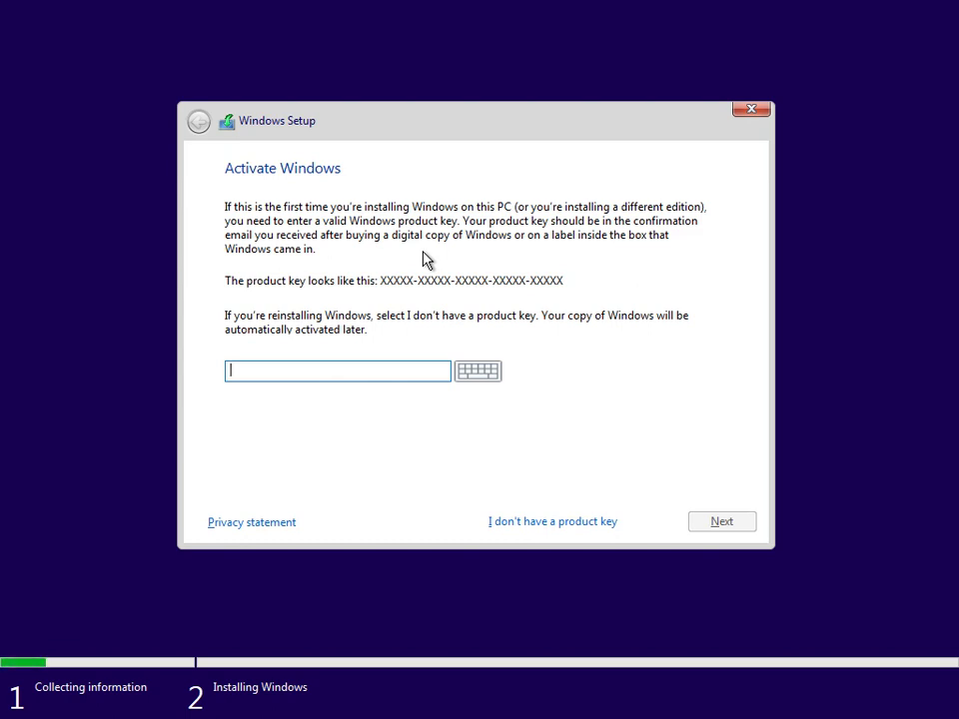
{"action": "left_click", "coordinate": [574, 523]}
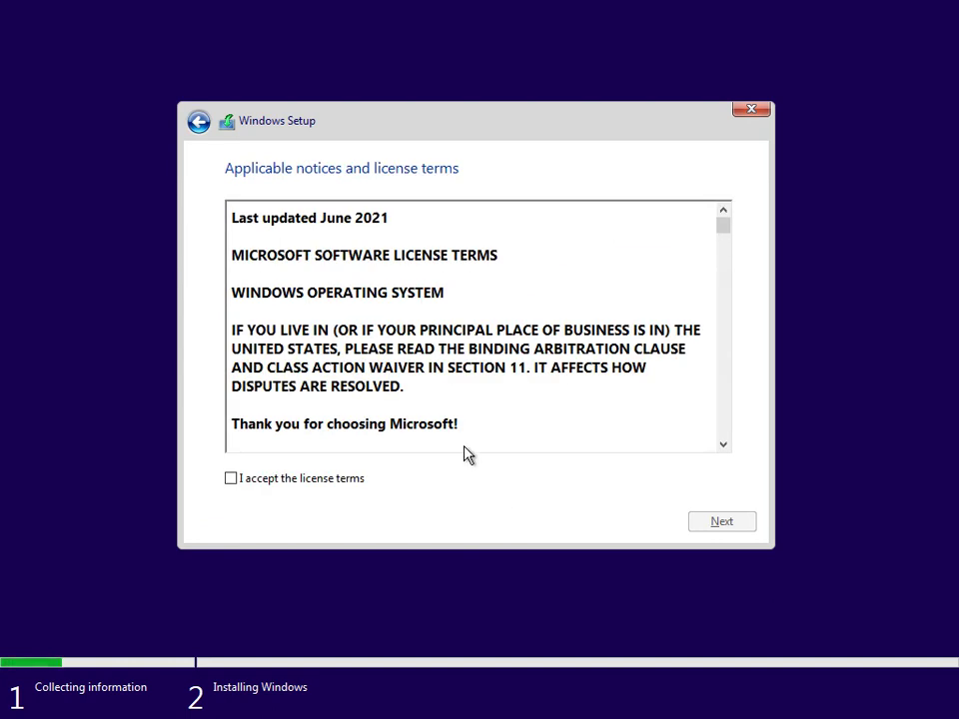
{"action": "left_click", "coordinate": [332, 481]}
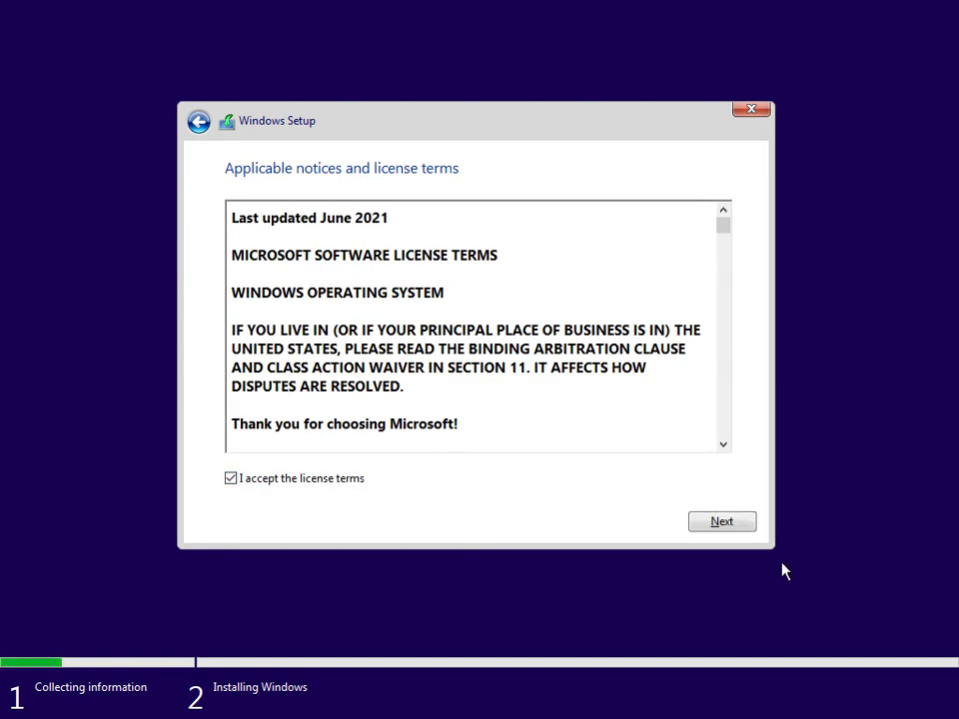
{"action": "left_click", "coordinate": [729, 526]}
{"action": "left_click", "coordinate": [418, 343]}
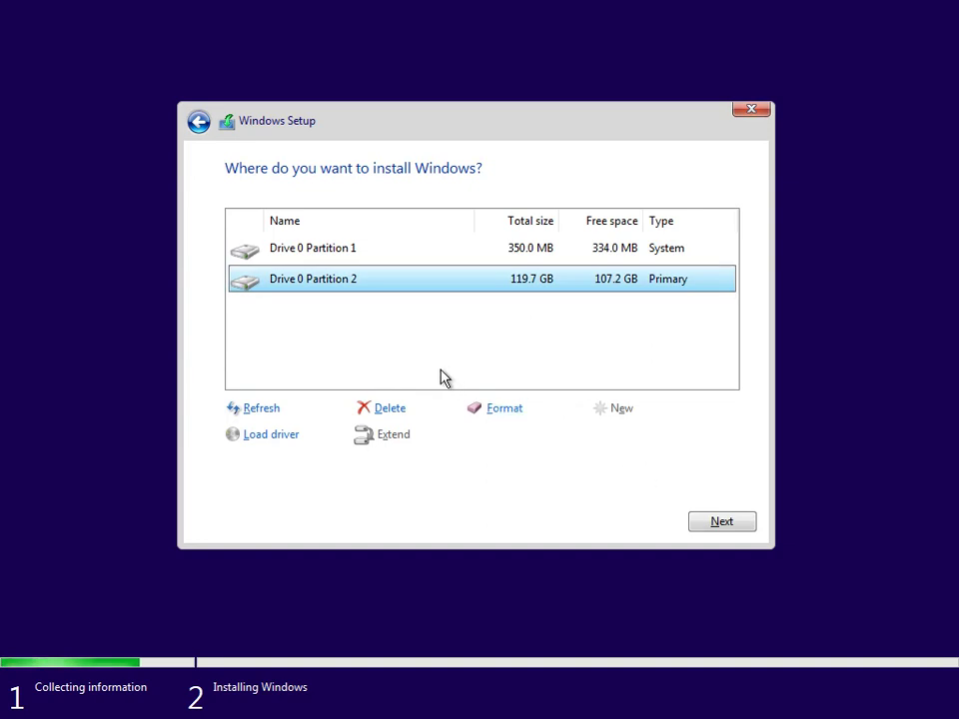
Format both Drive 0 partitions and install Windows on Drive 0 Partition 2
{"action": "left_click", "coordinate": [509, 252]}
{"action": "left_click", "coordinate": [505, 409]}
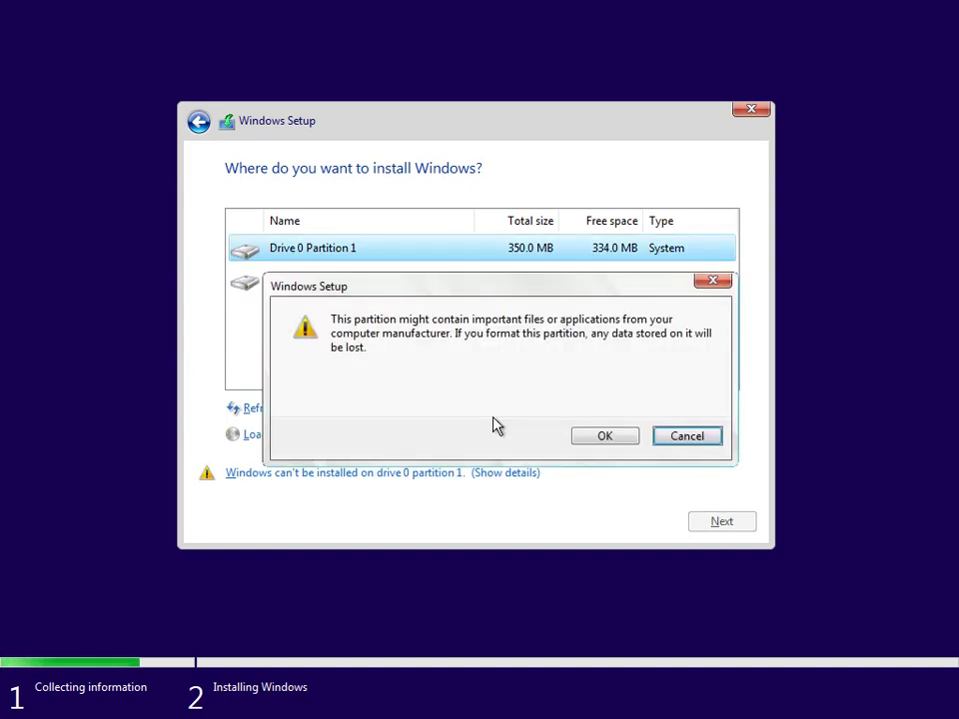
{"action": "left_click", "coordinate": [588, 437]}
{"action": "left_click", "coordinate": [562, 290]}
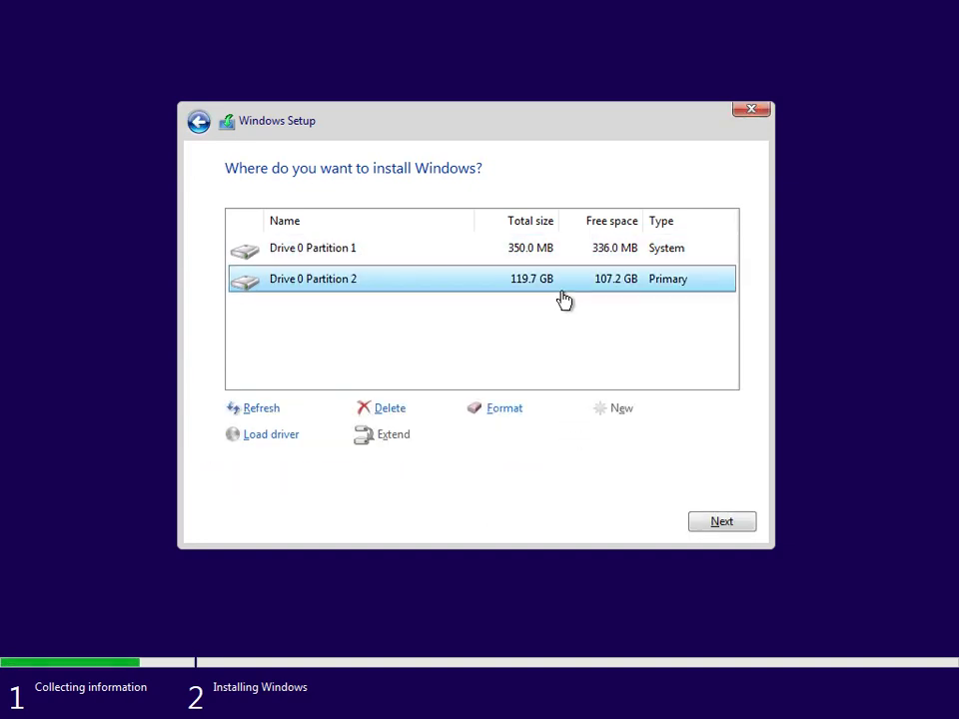
{"action": "left_click", "coordinate": [504, 410]}
{"action": "left_click", "coordinate": [595, 441]}
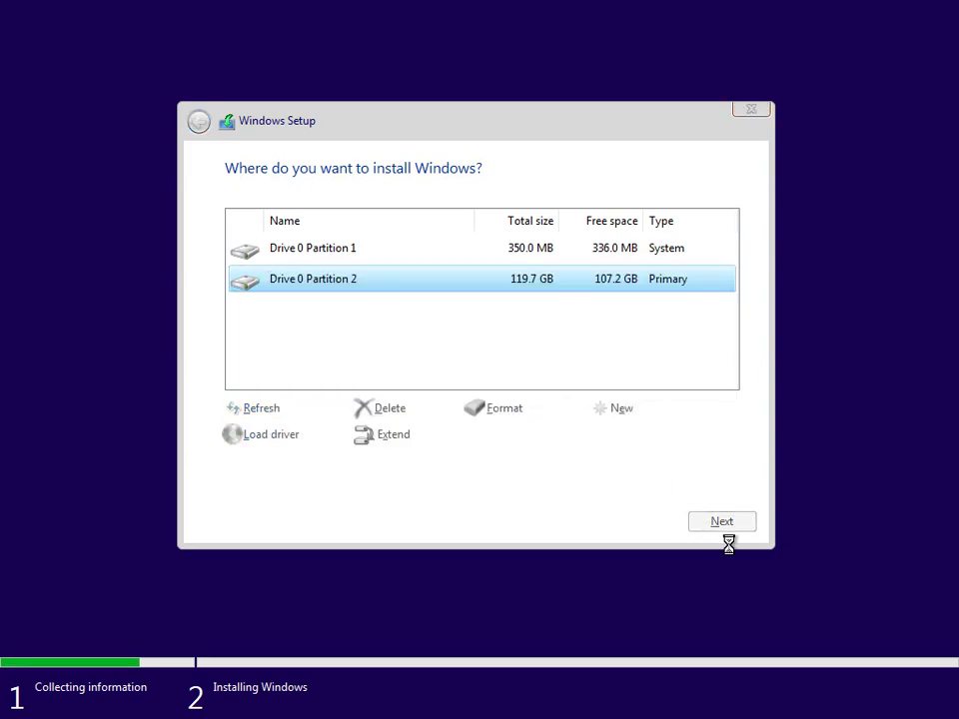
{"action": "left_click", "coordinate": [722, 526]}
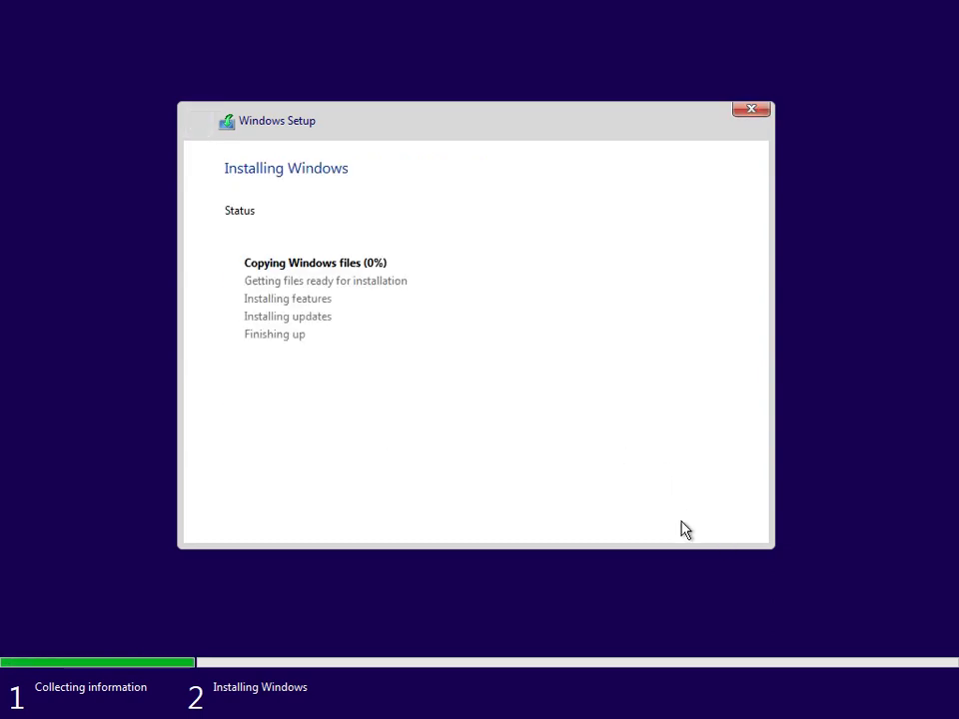
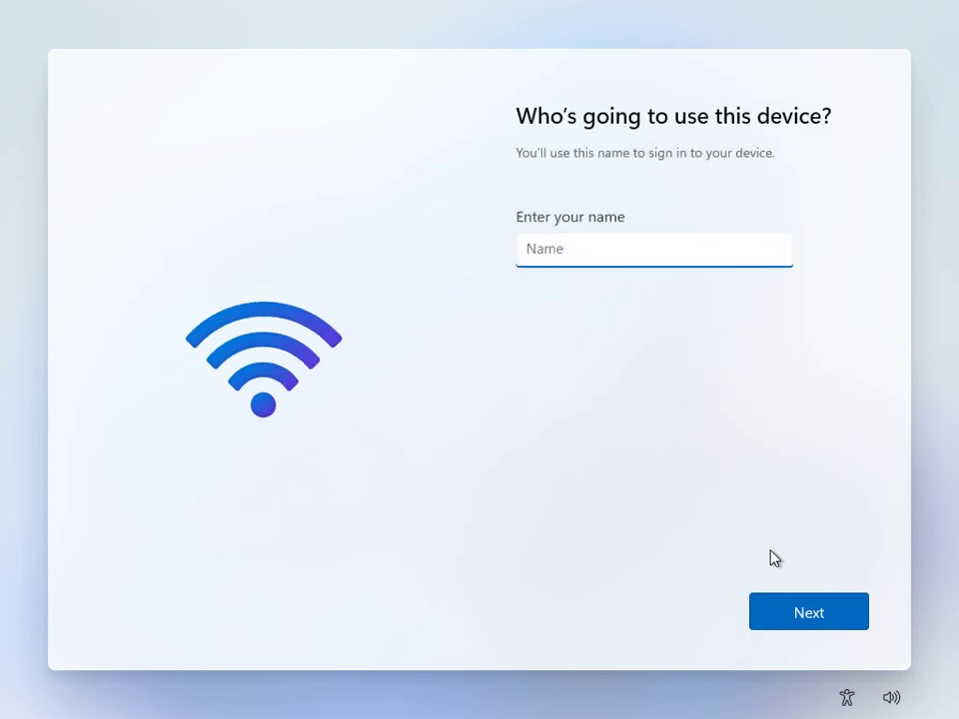
Create the local account with the user's name, leave the password blank and accept the default privacy settings
{"action": "type", "text": "Char;e"}
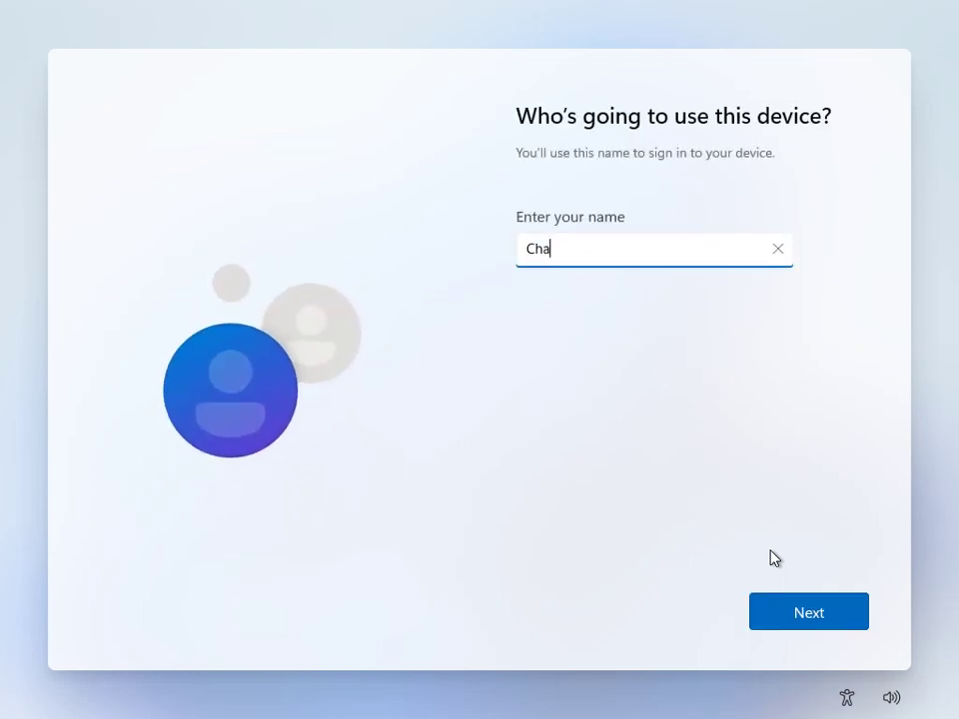
{"action": "key", "text": "BackSpace"}
{"action": "key", "text": "BackSpace"}
{"action": "type", "text": "les"}
{"action": "key", "text": "Return"}
{"action": "key", "text": "Return"}
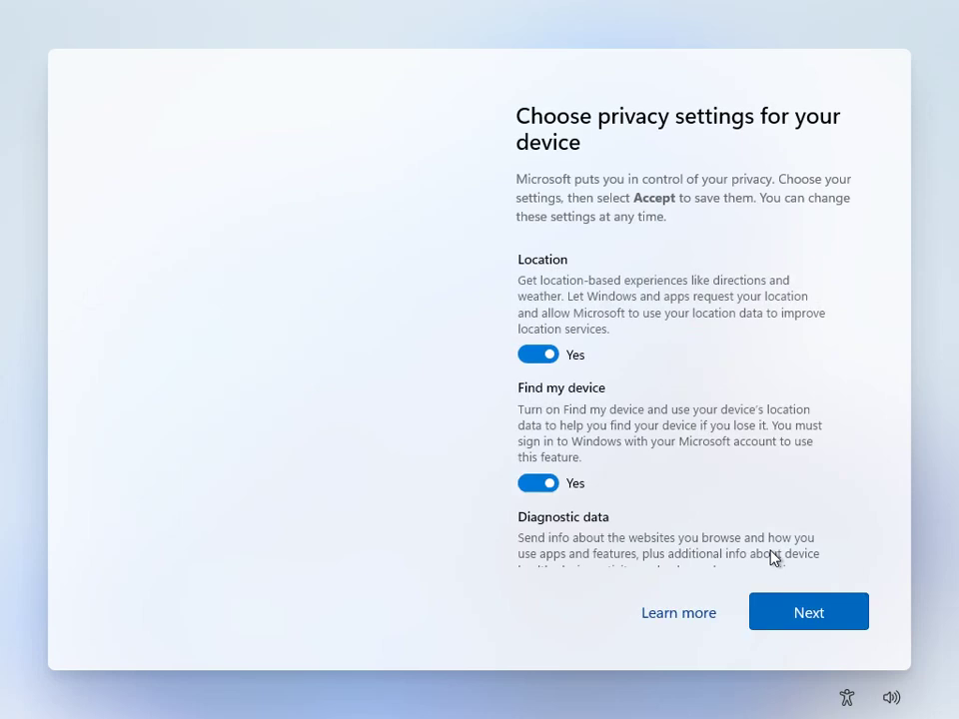
{"action": "left_click", "coordinate": [803, 615]}
{"action": "left_click", "coordinate": [802, 615]}
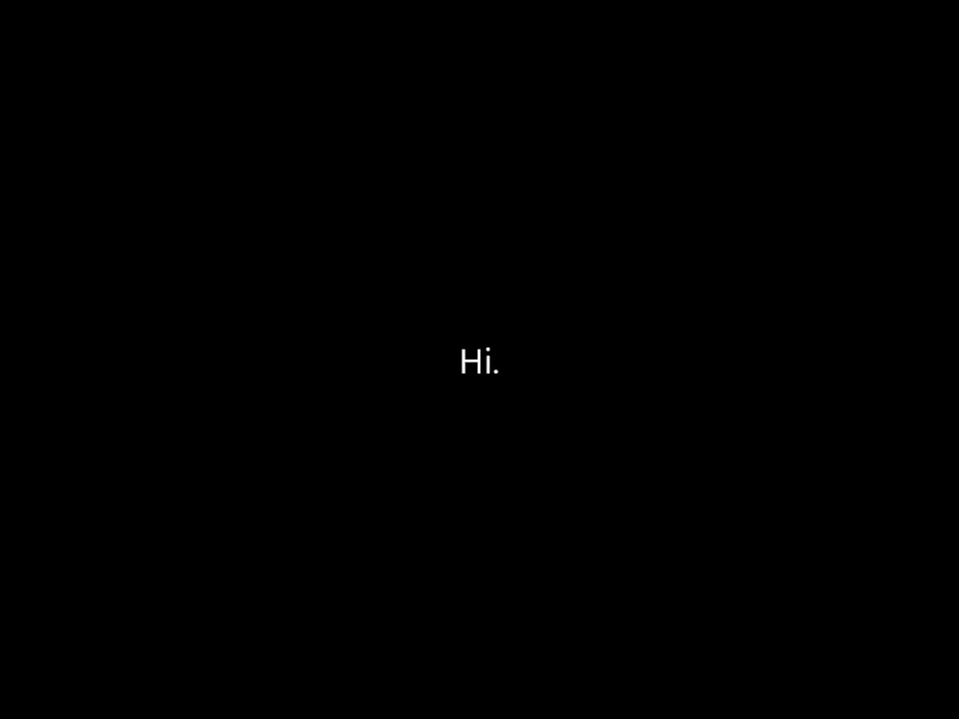
Interrupt the first-run greeting and sign in to the new local account from the lock screen
{"action": "key", "text": "ctrl+alt+Delete"}
{"action": "left_click", "coordinate": [479, 300]}
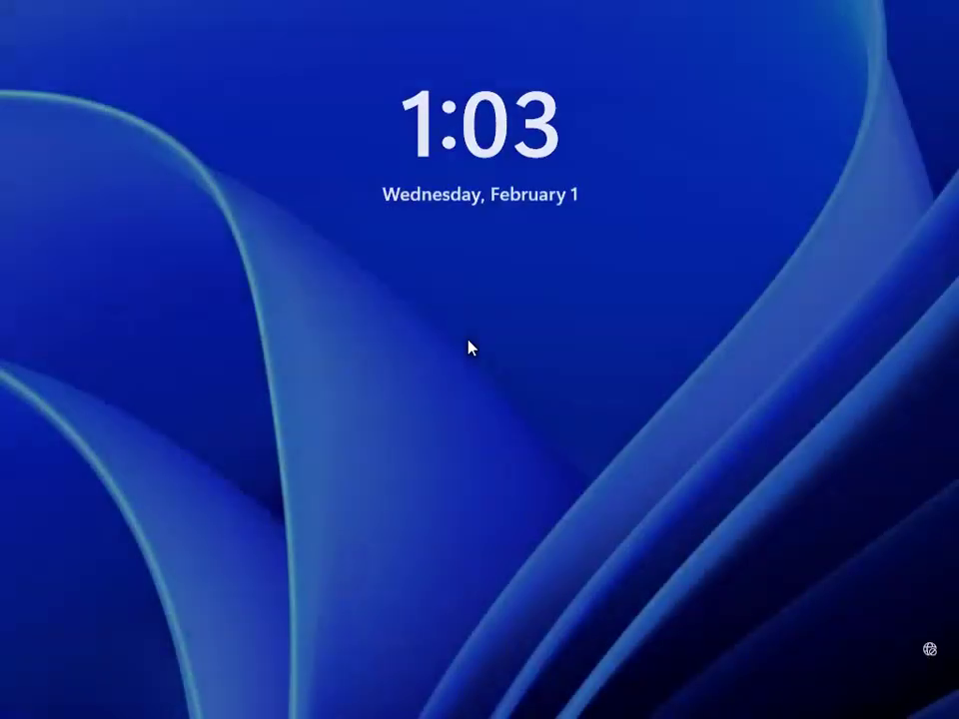
{"action": "left_click", "coordinate": [469, 345]}
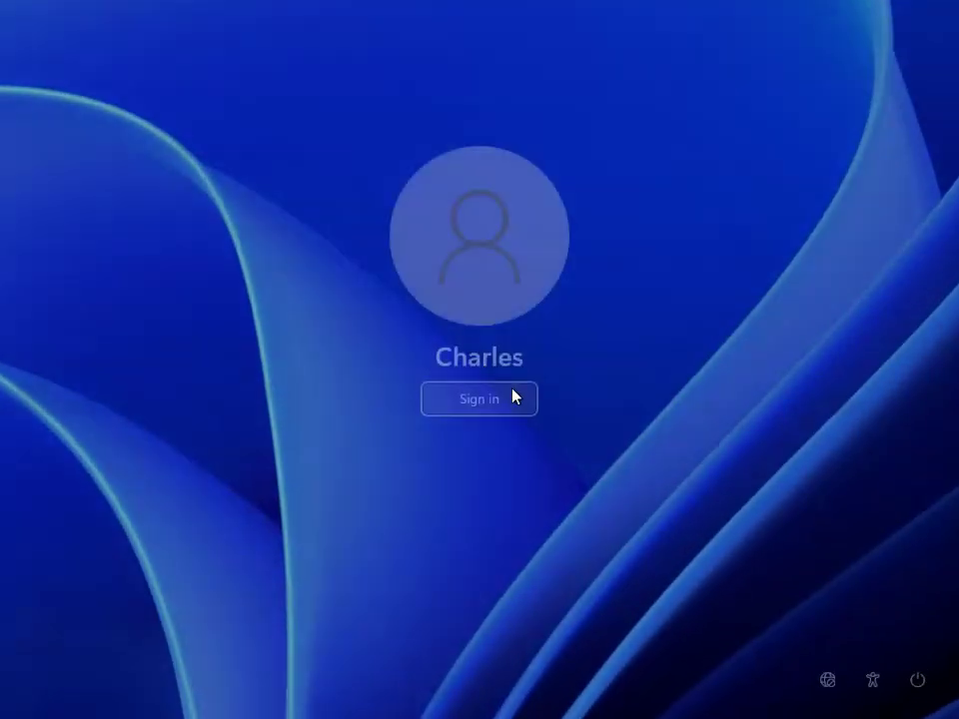
{"action": "left_click", "coordinate": [497, 403]}
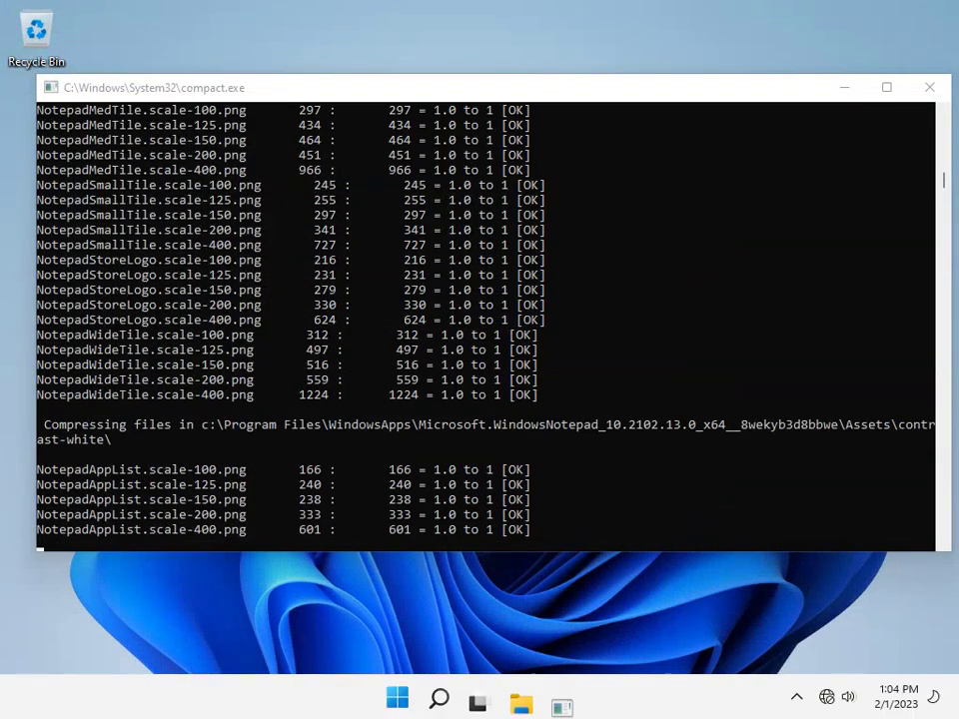
Close the compact.exe console window and list all installed apps
{"action": "key", "text": "super"}
{"action": "left_click", "coordinate": [925, 90]}
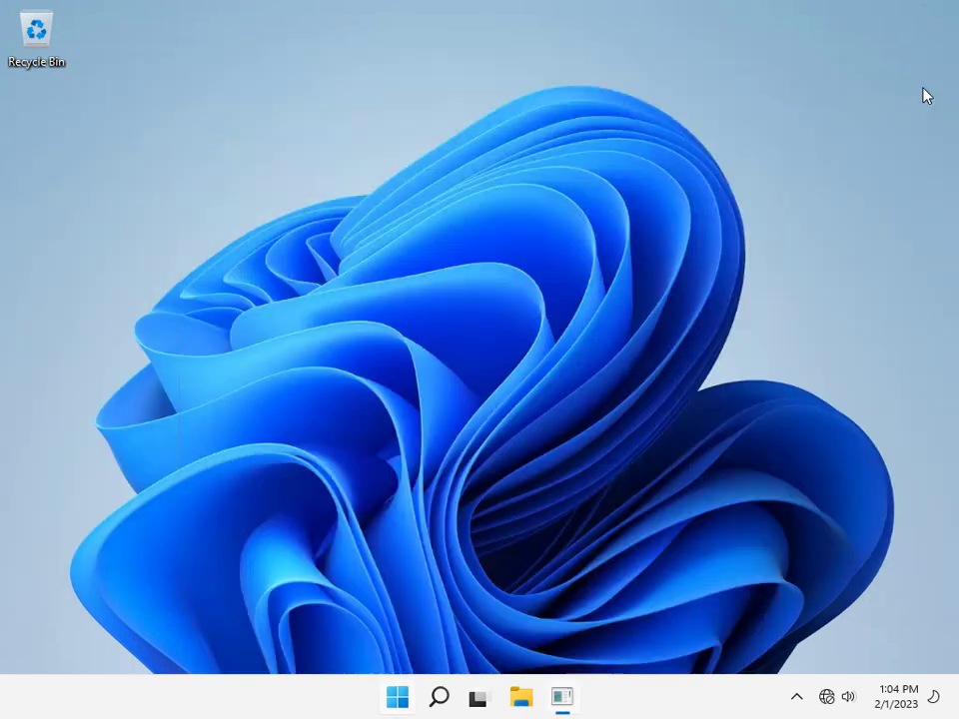
{"action": "left_click", "coordinate": [427, 696]}
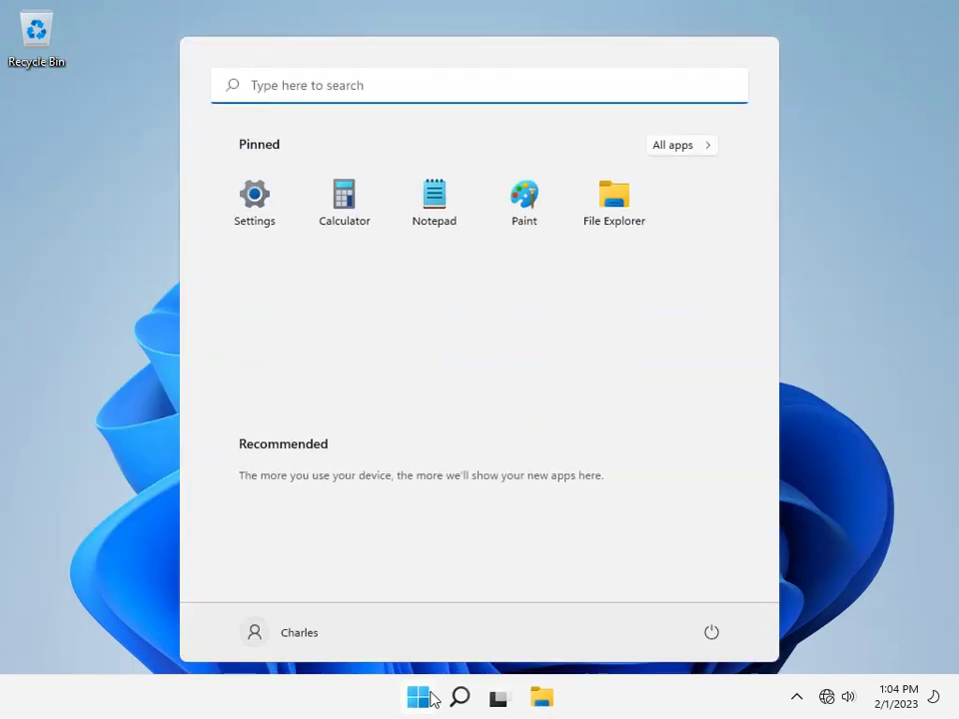
{"action": "left_click", "coordinate": [696, 145]}
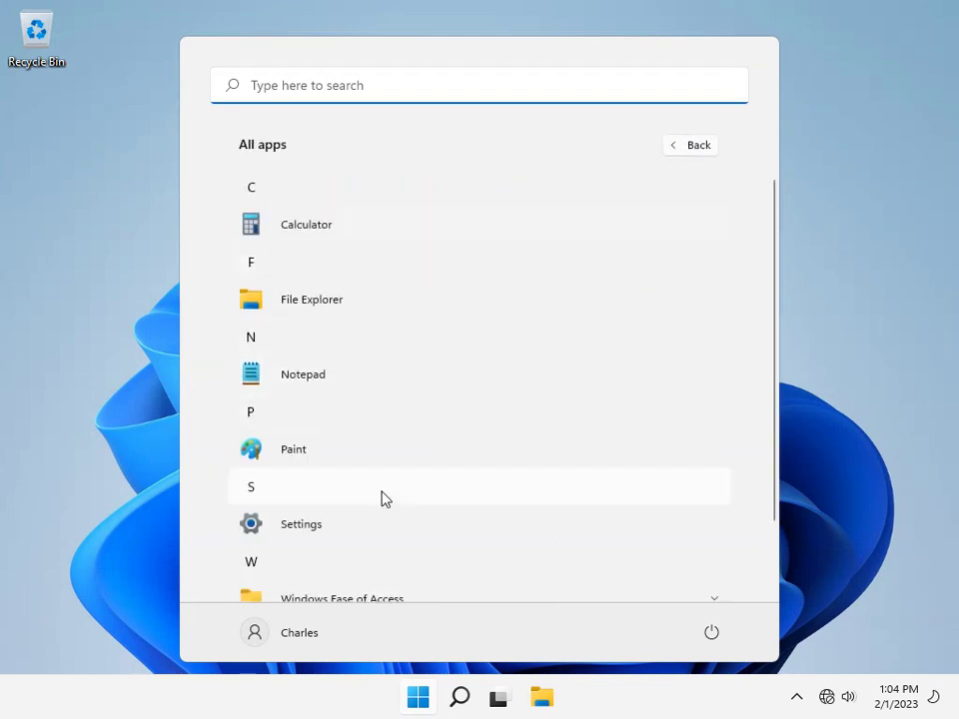
Open File Explorer and show the folders and drives of This PC
{"action": "left_click", "coordinate": [419, 294]}
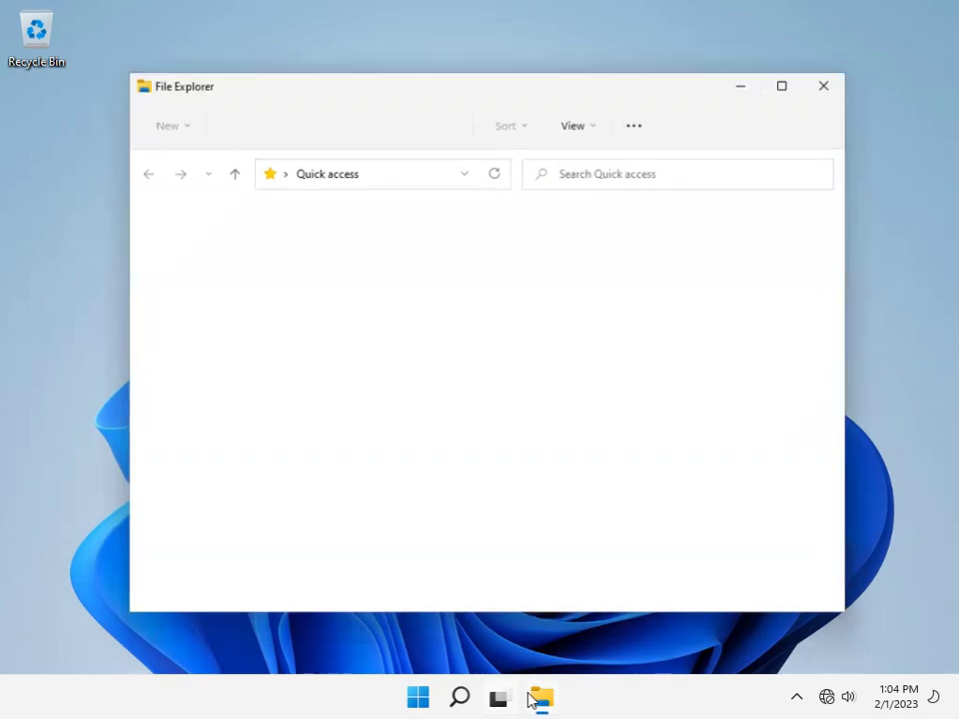
{"action": "left_click", "coordinate": [540, 700]}
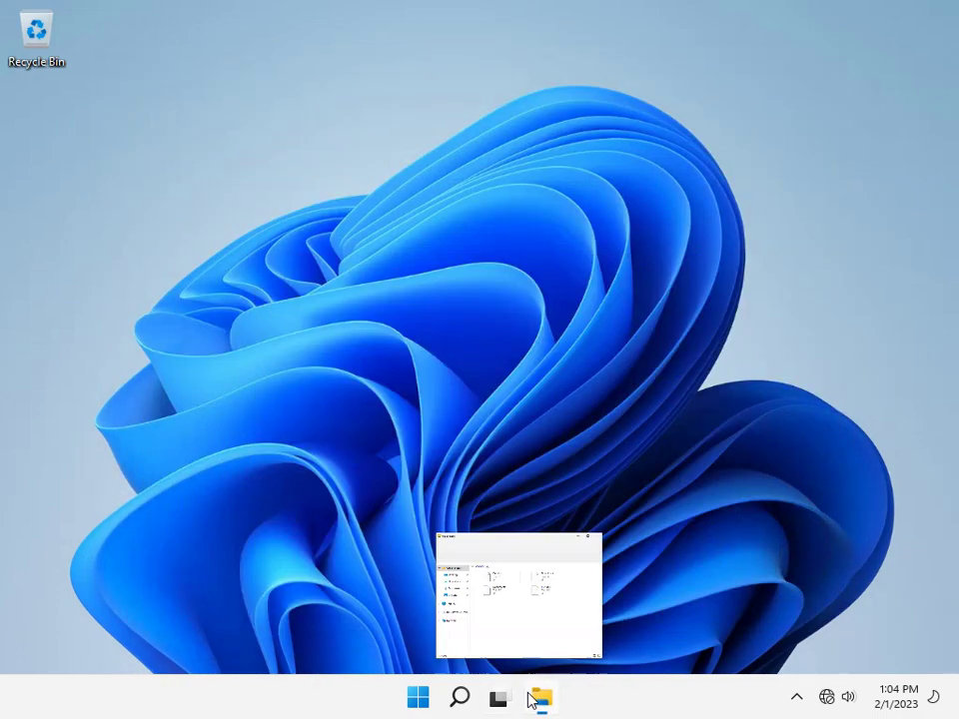
{"action": "left_click", "coordinate": [540, 700]}
{"action": "left_click", "coordinate": [190, 382]}
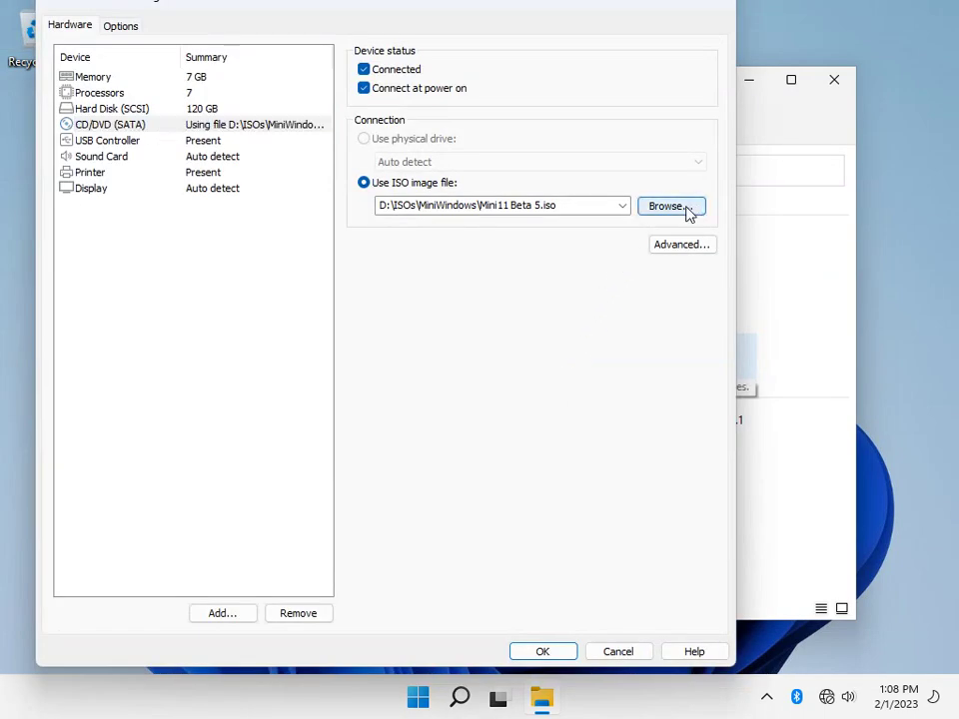
Mount Mini11 Beta 6 Vista.iso in the virtual machine's CD/DVD drive and save the settings
{"action": "left_click", "coordinate": [689, 214]}
{"action": "scroll", "coordinate": [344, 343], "scroll_direction": "down", "scroll_amount": 2}
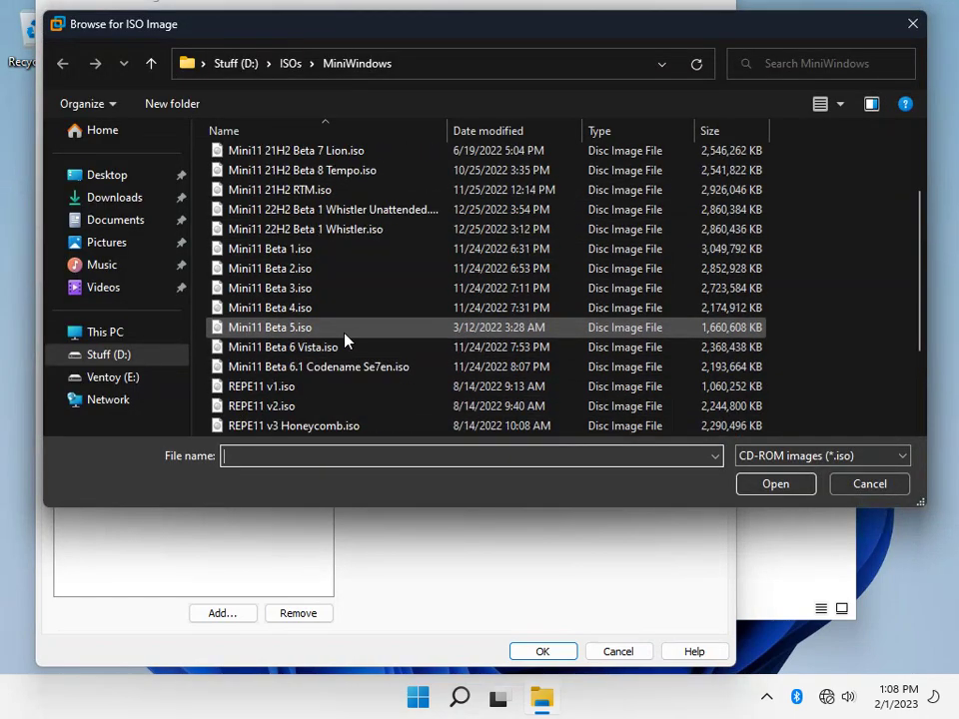
{"action": "double_click", "coordinate": [342, 347]}
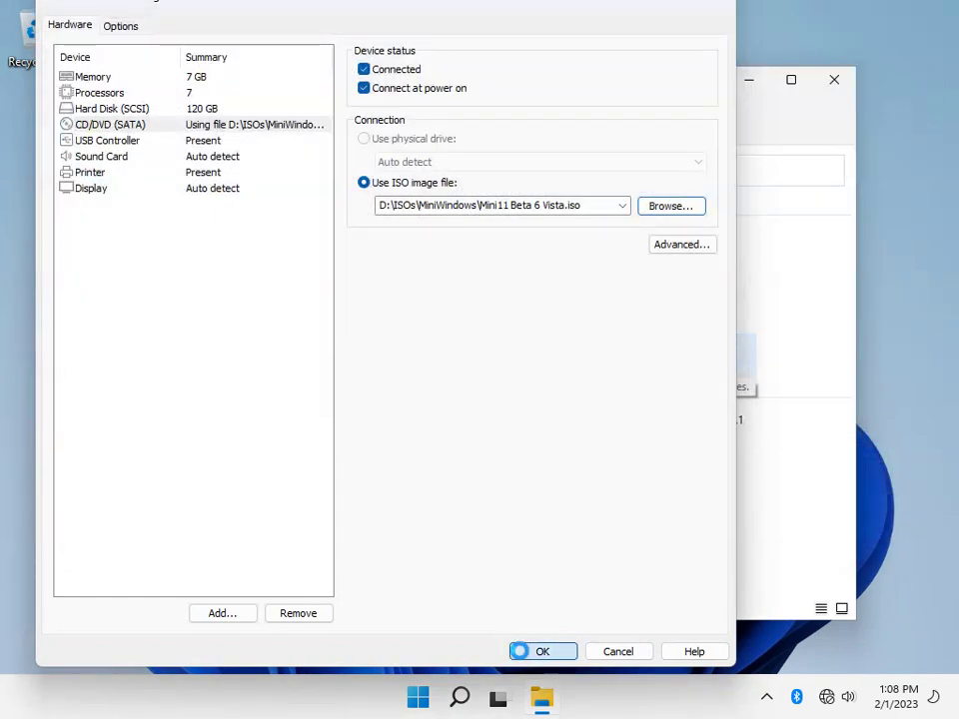
{"action": "left_click", "coordinate": [530, 651]}
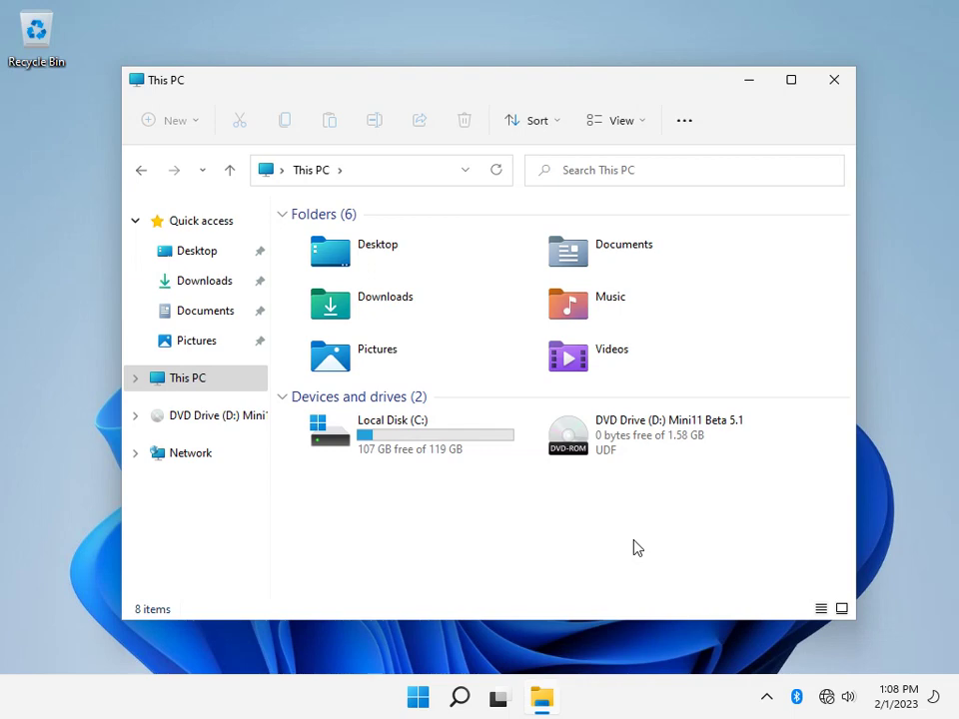
{"action": "left_click", "coordinate": [662, 450]}
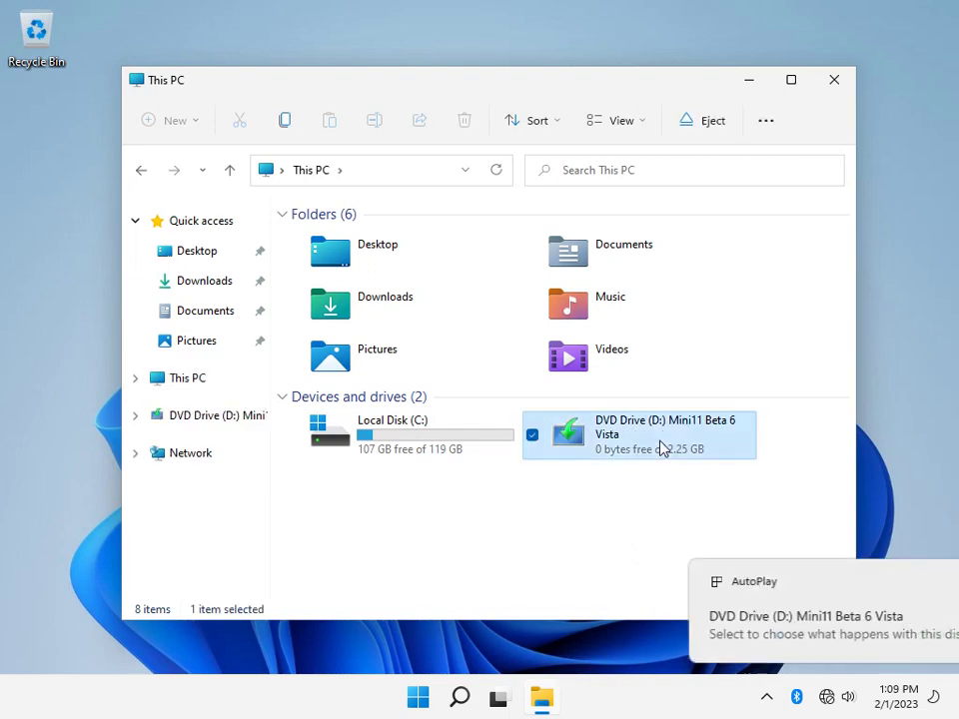
{"action": "right_click", "coordinate": [662, 451]}
{"action": "left_click", "coordinate": [534, 424]}
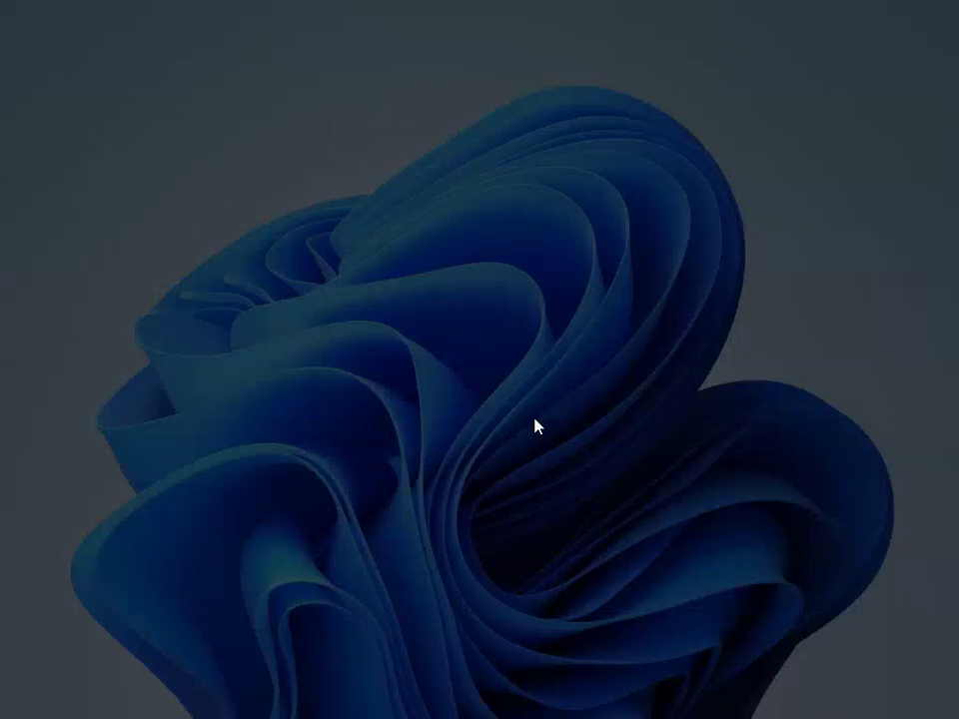
{"action": "left_click", "coordinate": [553, 516]}
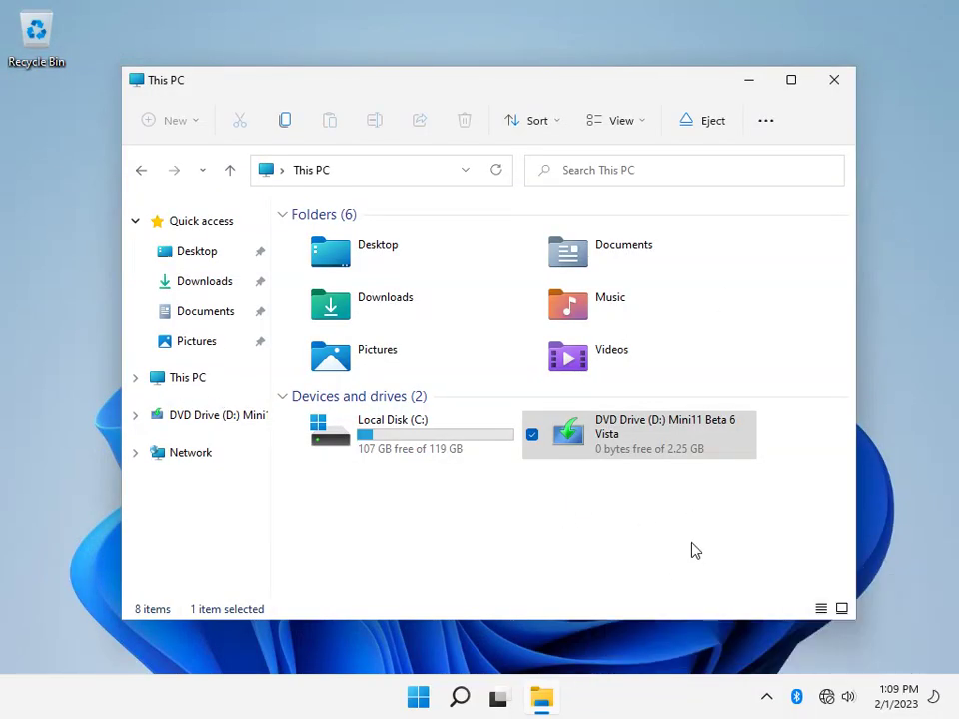
Open the contents of the Mini11 Beta 6 Vista disc and go into its sources folder
{"action": "right_click", "coordinate": [660, 462]}
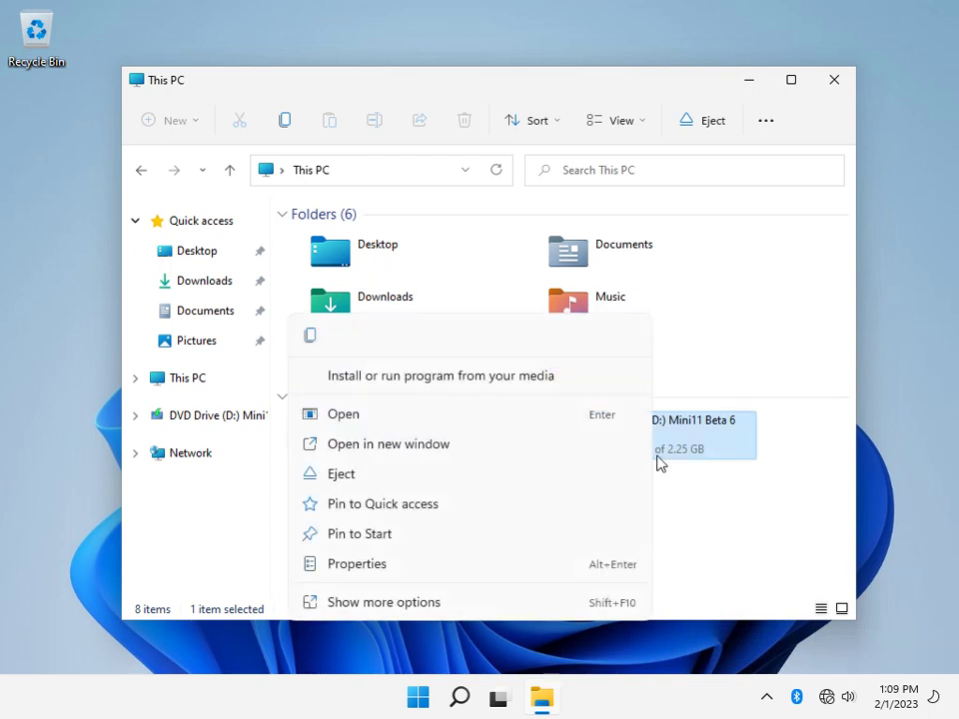
{"action": "left_click", "coordinate": [389, 604]}
{"action": "left_click", "coordinate": [544, 393]}
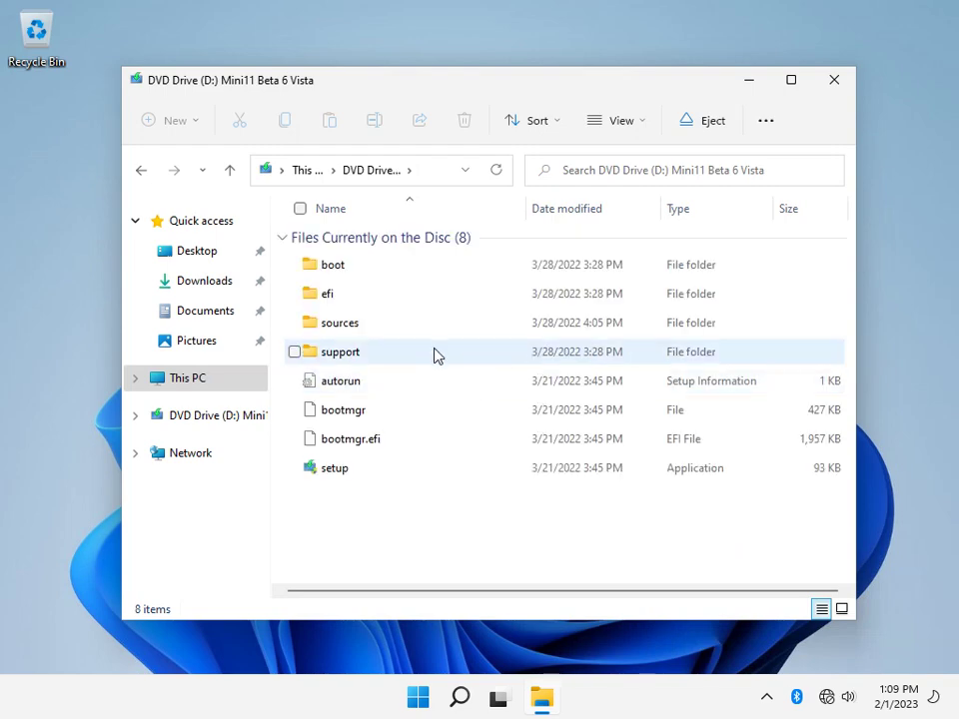
{"action": "double_click", "coordinate": [451, 325]}
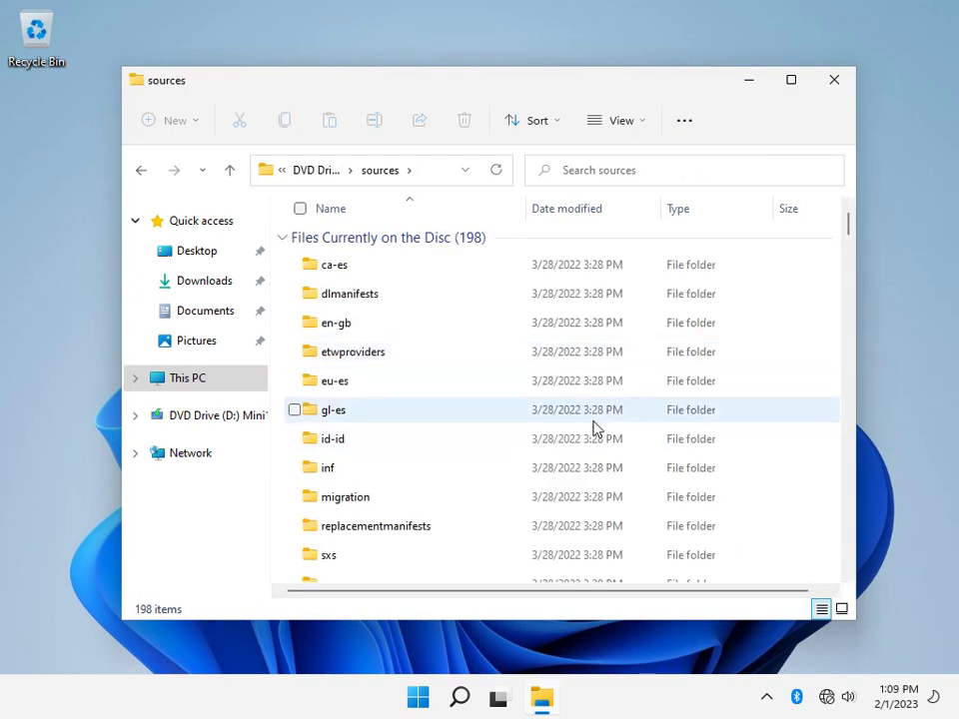
Look through the Mini11 Beta 6 Vista disc's sources folder, return to the disc's root and close File Explorer
{"action": "scroll", "coordinate": [599, 420], "scroll_direction": "down", "scroll_amount": 15}
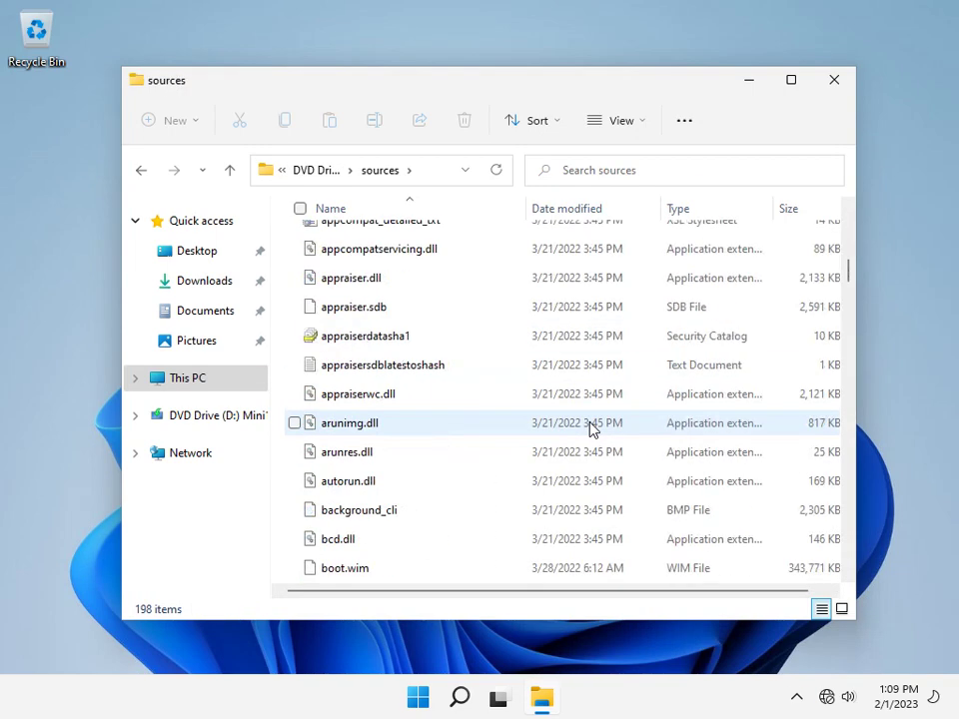
{"action": "left_click", "coordinate": [316, 170]}
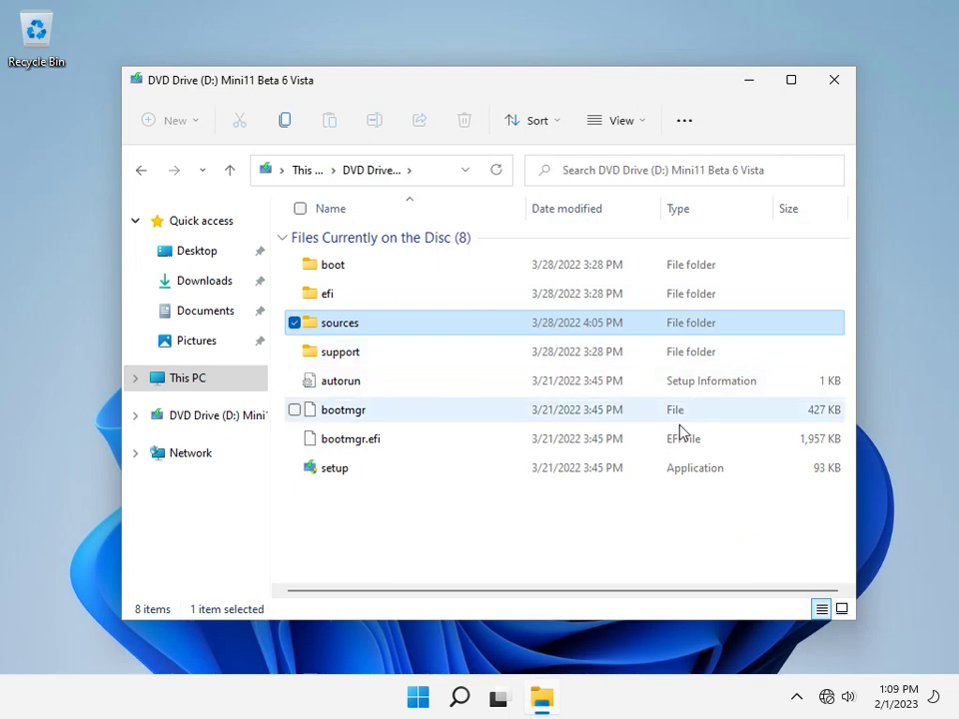
{"action": "left_click", "coordinate": [834, 80]}
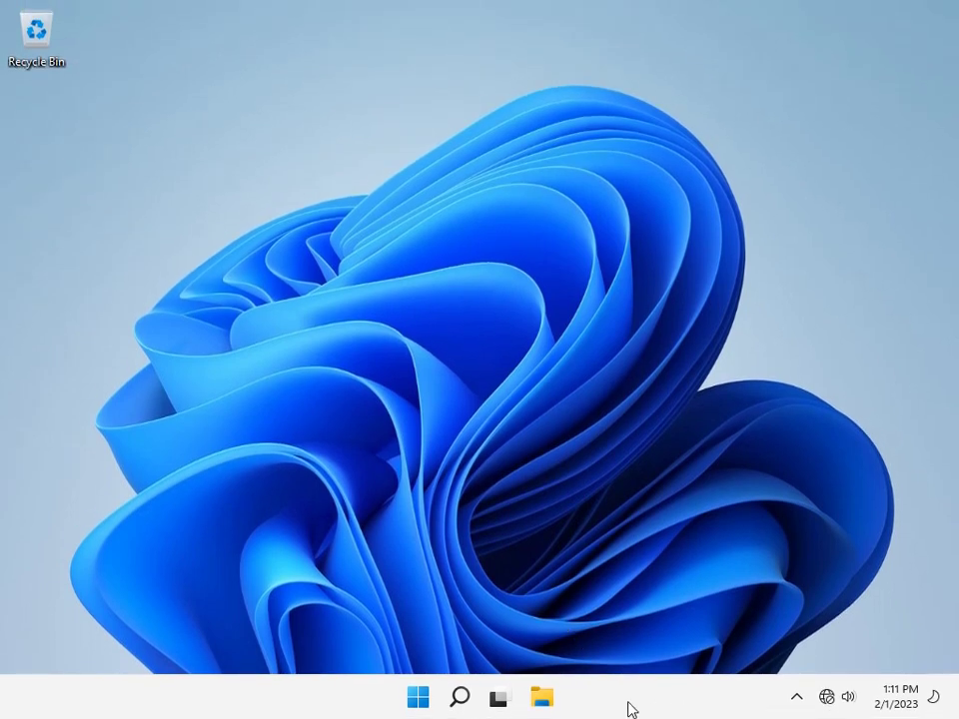
Launch the VMware Tools installer from DVD drive D: in This PC and allow it administrator access
{"action": "left_click", "coordinate": [556, 700]}
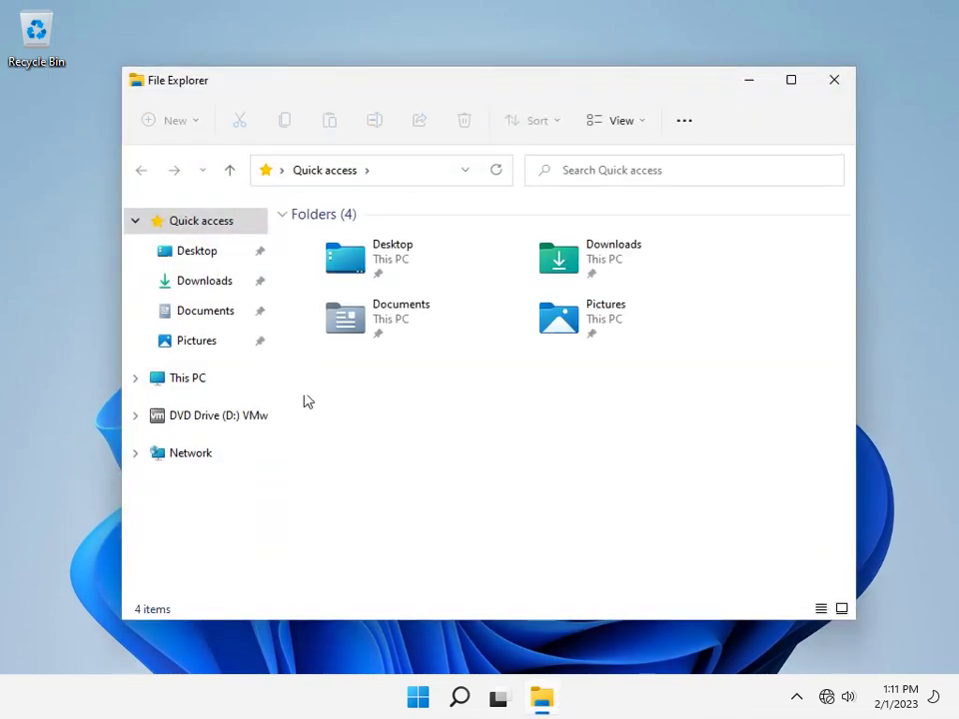
{"action": "left_click", "coordinate": [229, 385]}
{"action": "double_click", "coordinate": [644, 432]}
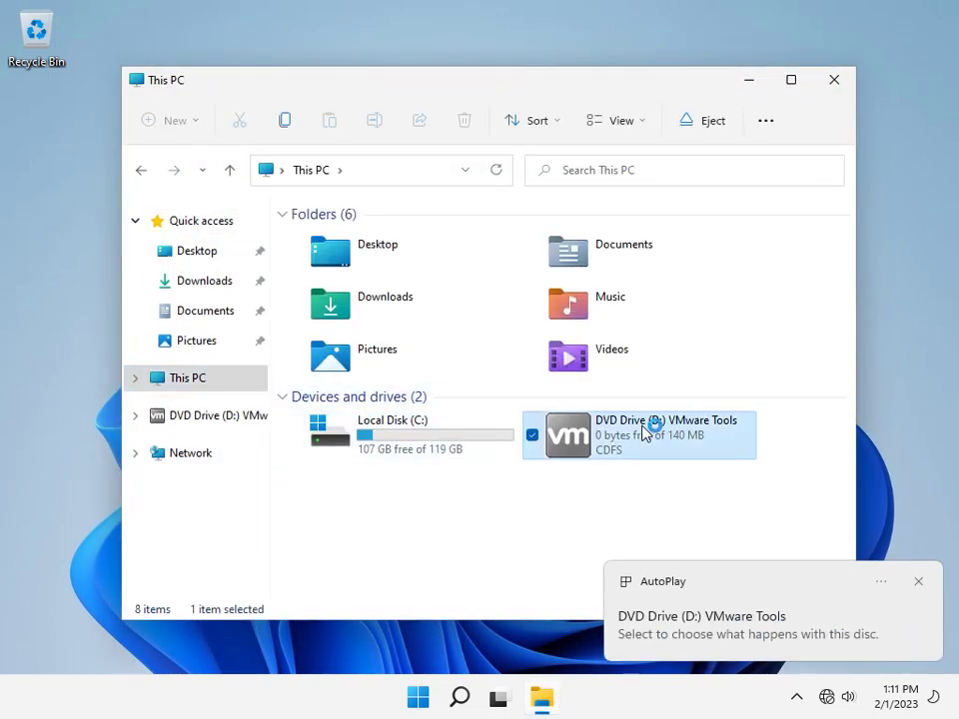
{"action": "left_click", "coordinate": [385, 500]}
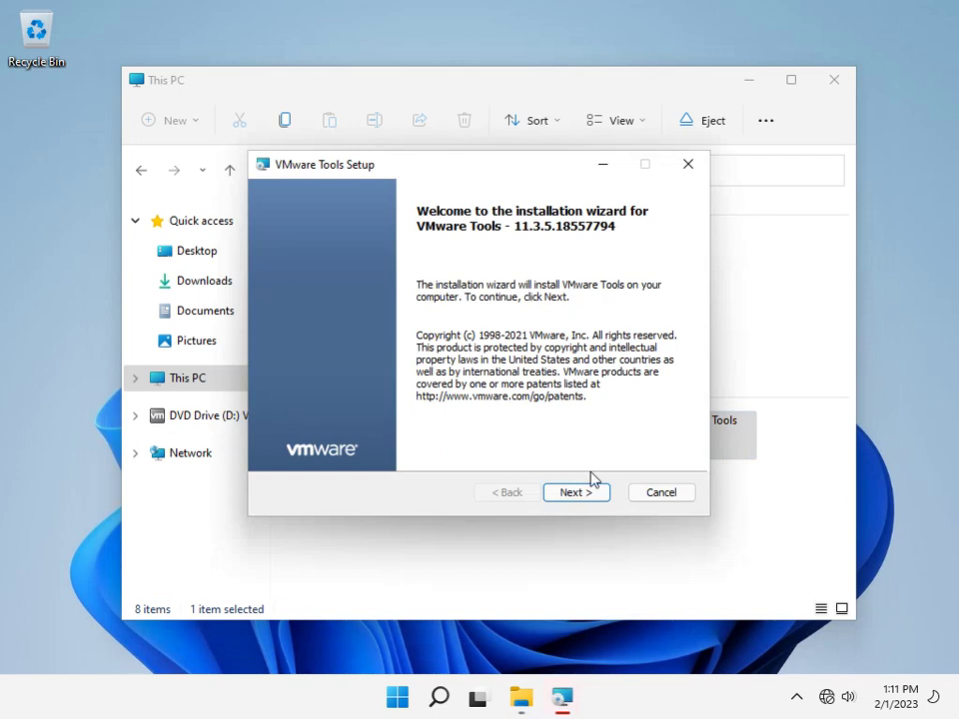
Install VMware Tools with the default setup options, finish the wizard and decline the immediate restart
{"action": "left_click", "coordinate": [578, 492]}
{"action": "left_click", "coordinate": [578, 493]}
{"action": "left_click", "coordinate": [577, 493]}
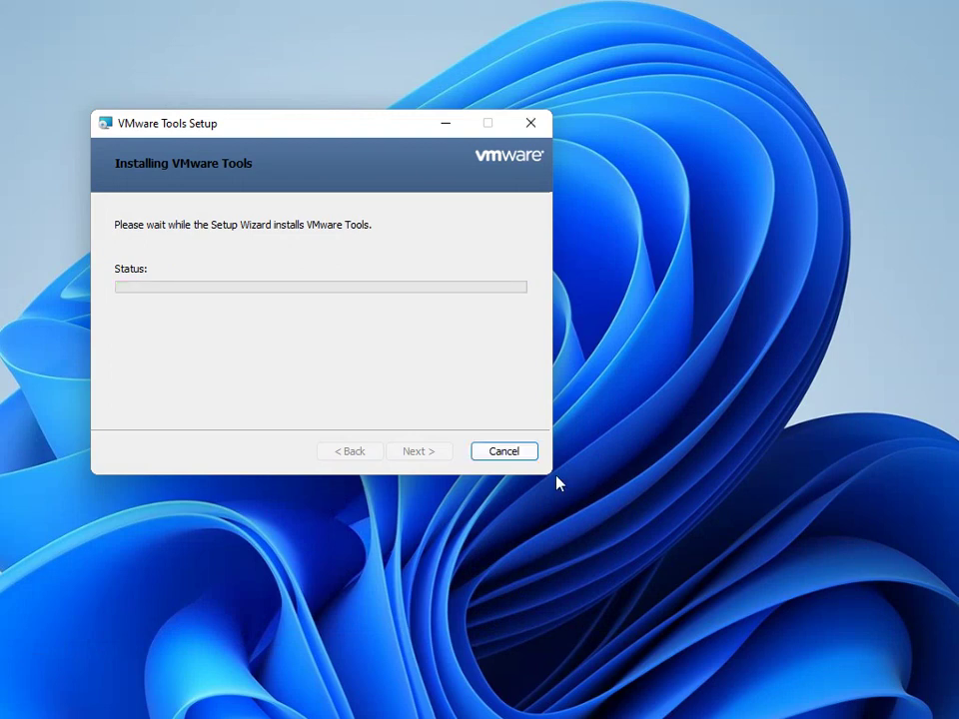
{"action": "left_click", "coordinate": [423, 452]}
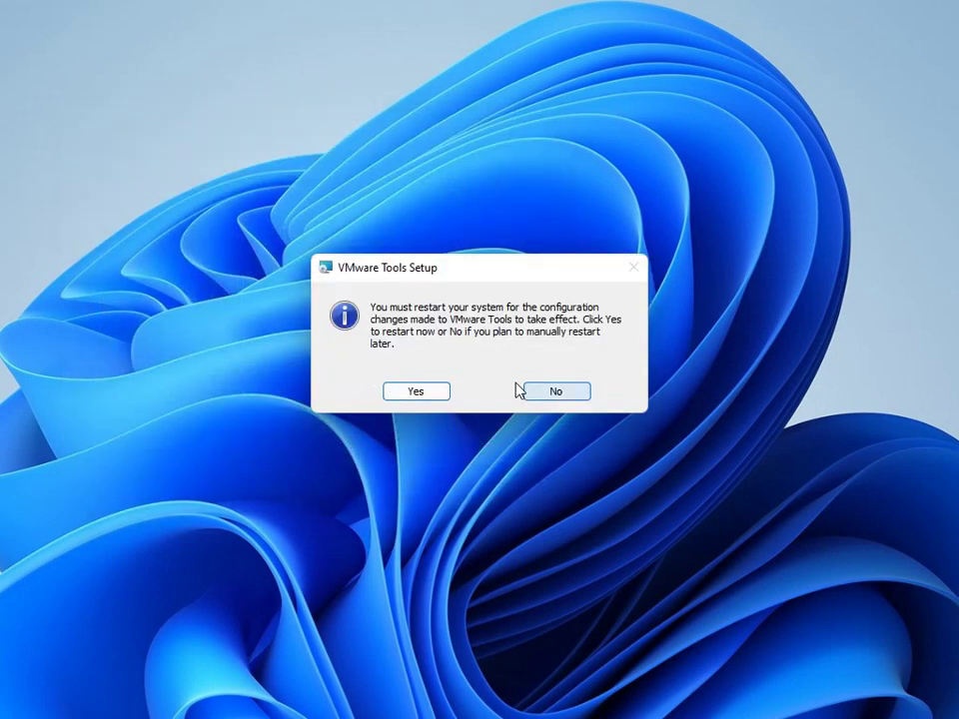
{"action": "left_click", "coordinate": [562, 398]}
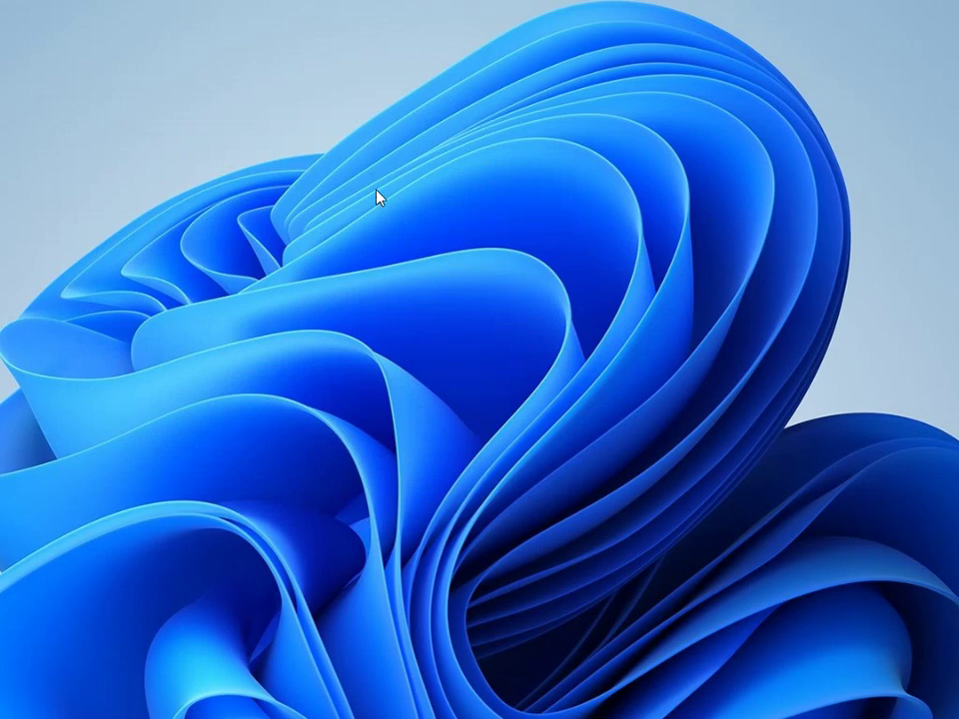
Set the display resolution to 1024 × 768 in the display settings and keep the changes
{"action": "right_click", "coordinate": [320, 141]}
{"action": "left_click", "coordinate": [398, 304]}
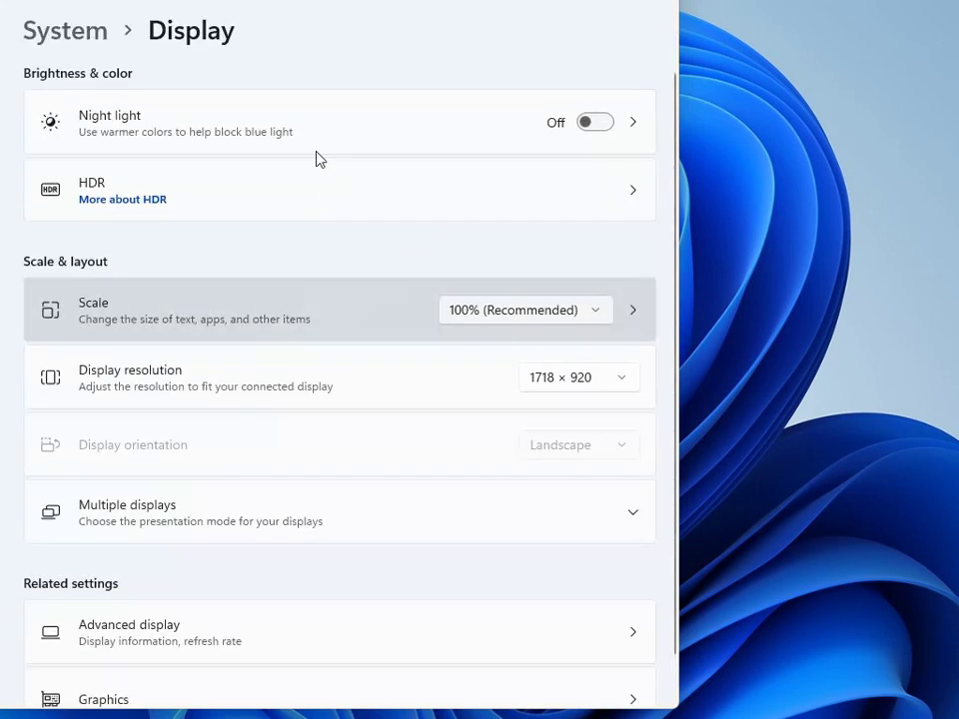
{"action": "left_click", "coordinate": [582, 381]}
{"action": "scroll", "coordinate": [583, 469], "scroll_direction": "down", "scroll_amount": 5}
{"action": "left_click", "coordinate": [601, 561]}
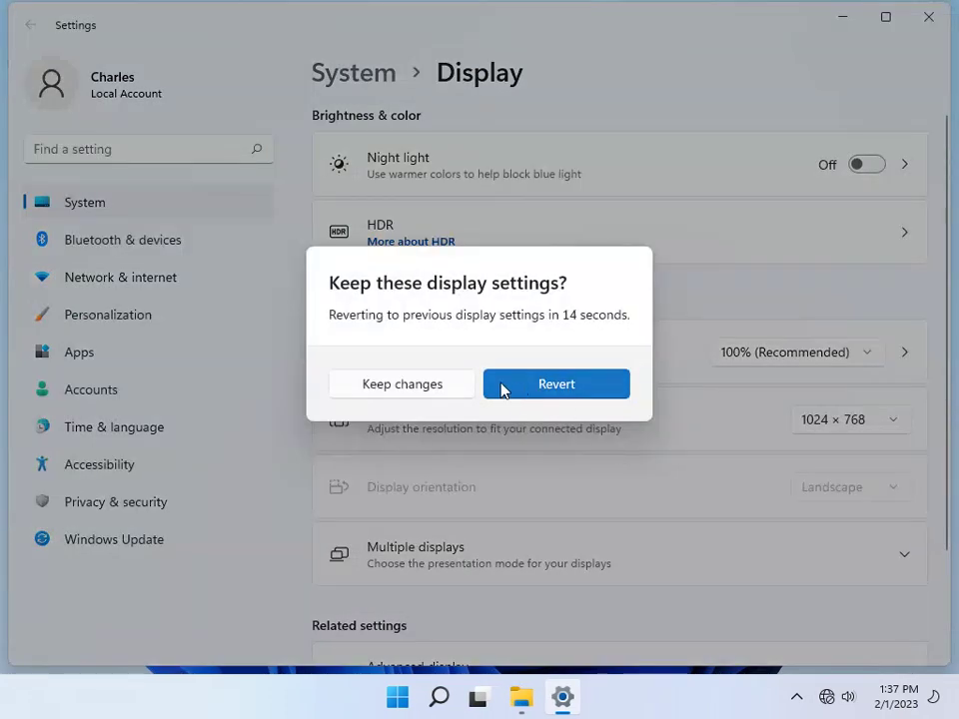
{"action": "left_click", "coordinate": [403, 383]}
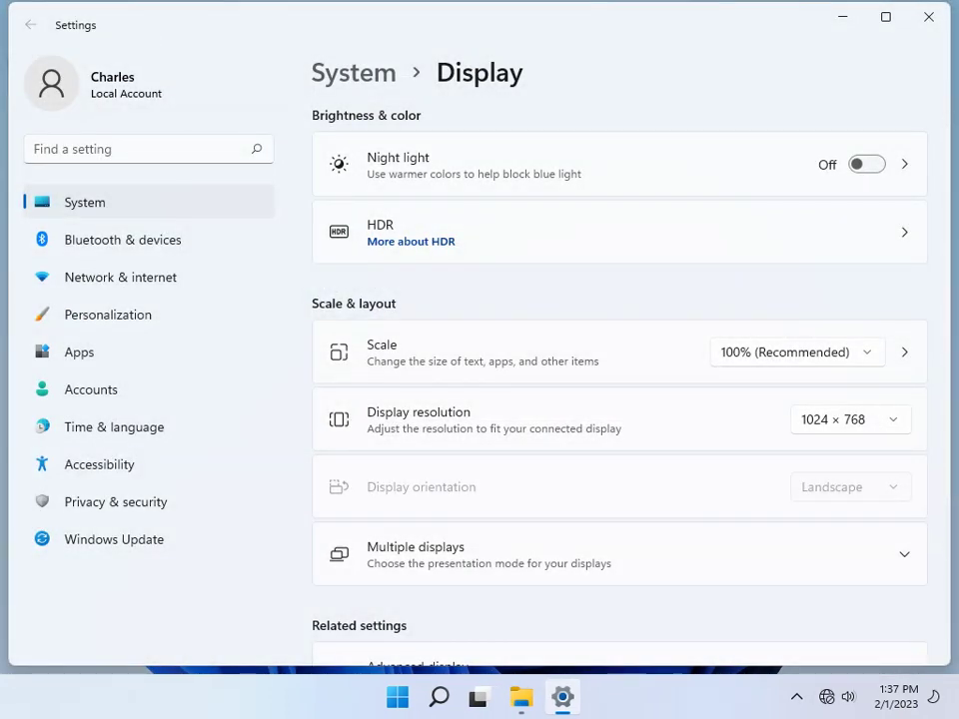
Restart the Windows system
{"action": "left_click", "coordinate": [398, 696]}
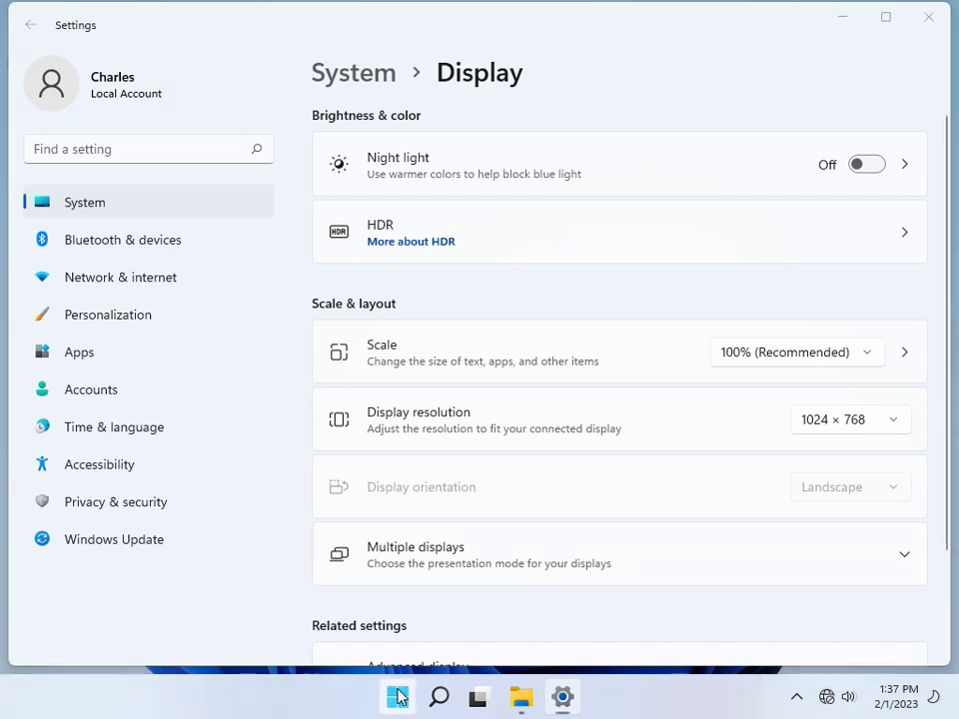
{"action": "left_click", "coordinate": [711, 633]}
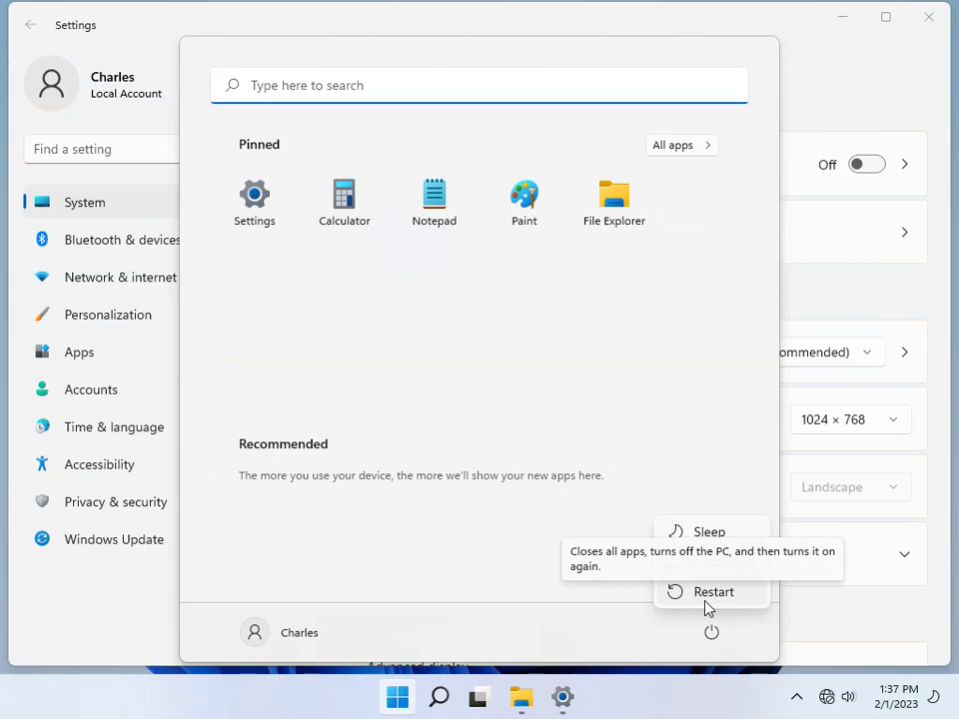
{"action": "left_click", "coordinate": [706, 598]}
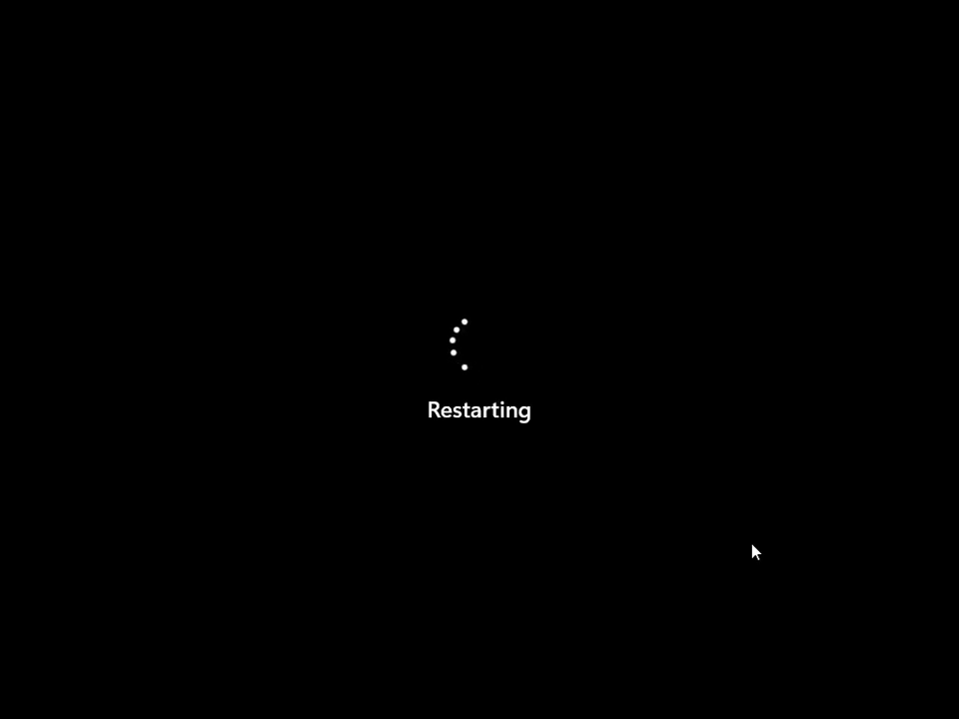
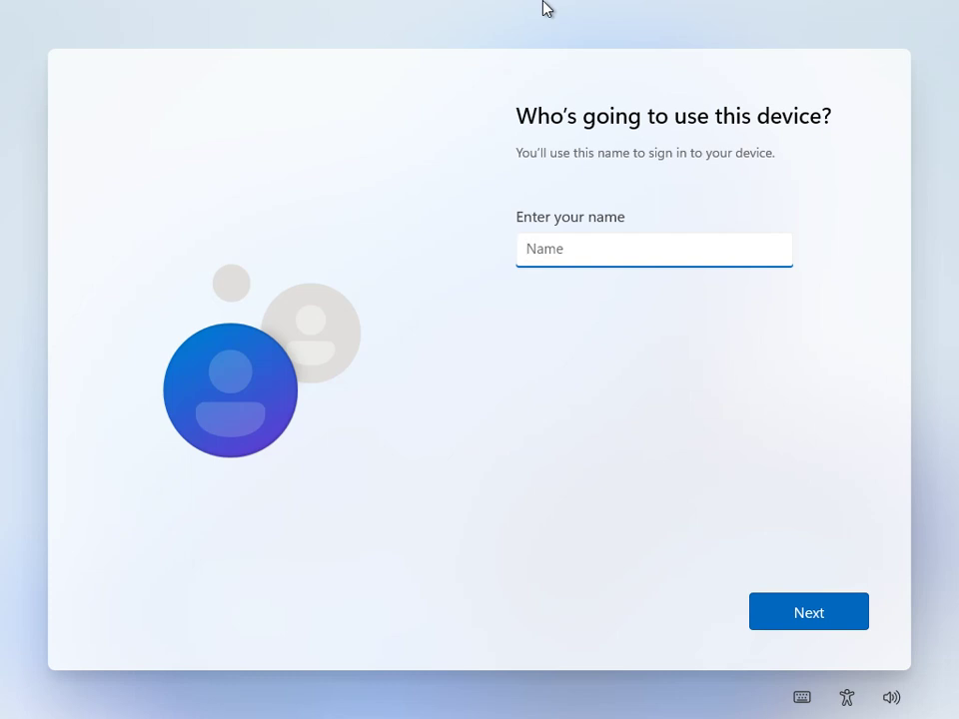
Enter the user's name for the local account in the device setup and leave the password blank
{"action": "type", "text": "C"}
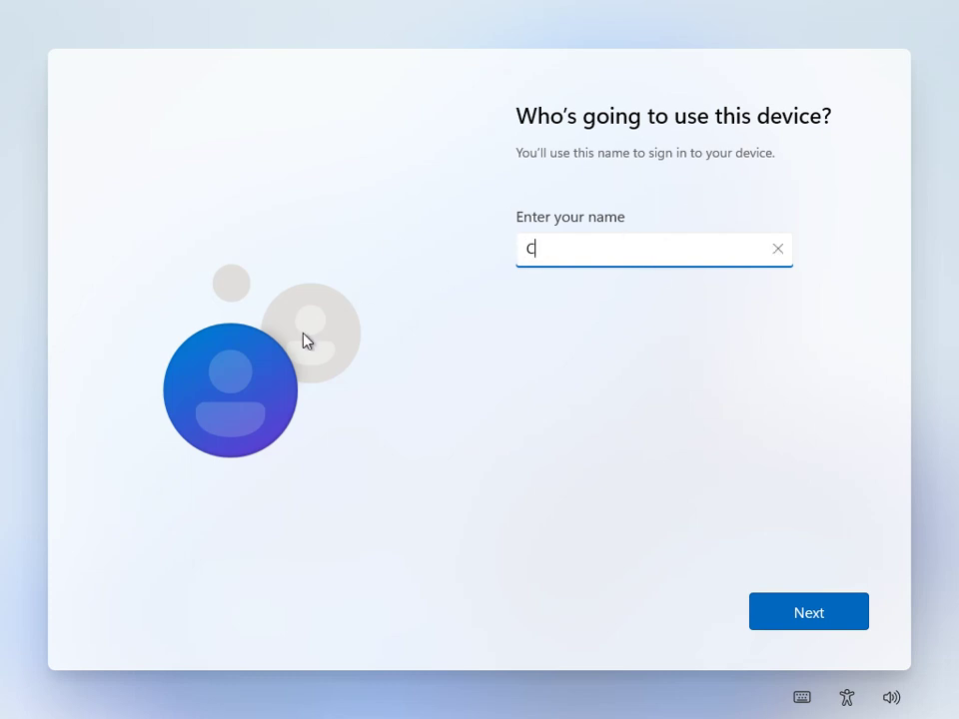
{"action": "type", "text": "harles"}
{"action": "key", "text": "Return"}
{"action": "key", "text": "Return"}
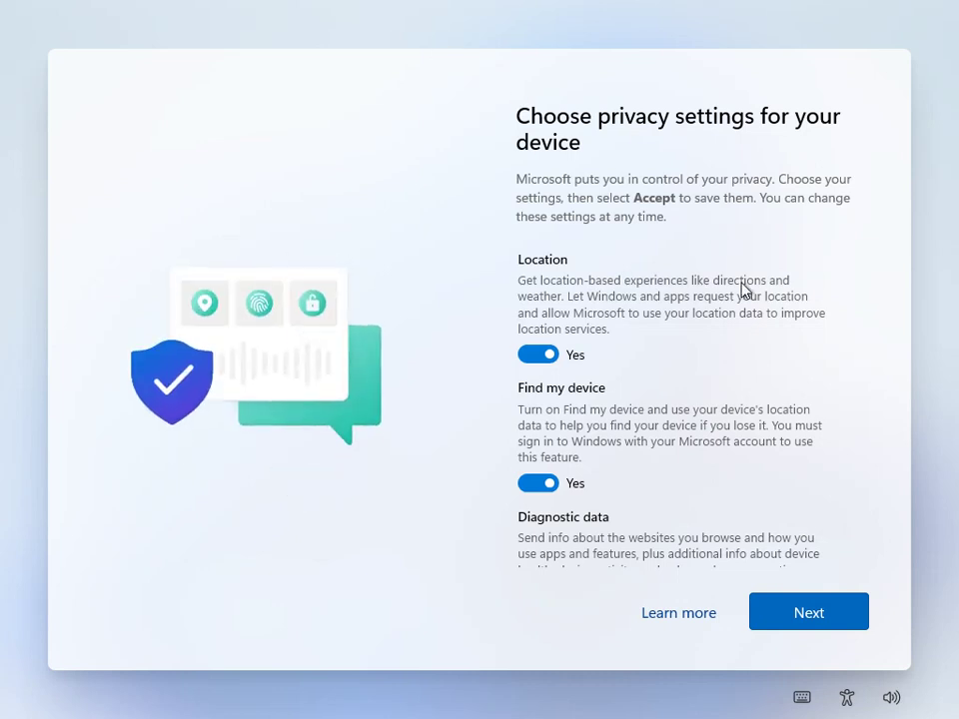
Accept the default privacy settings for the device
{"action": "left_click", "coordinate": [853, 613]}
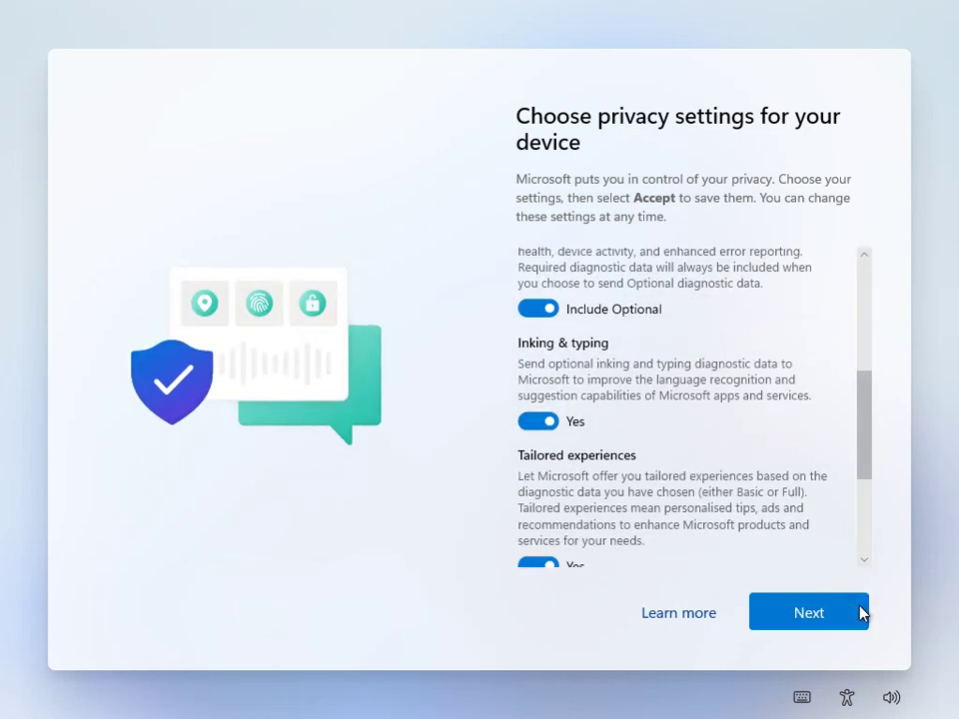
{"action": "left_click", "coordinate": [858, 615]}
{"action": "left_click", "coordinate": [860, 613]}
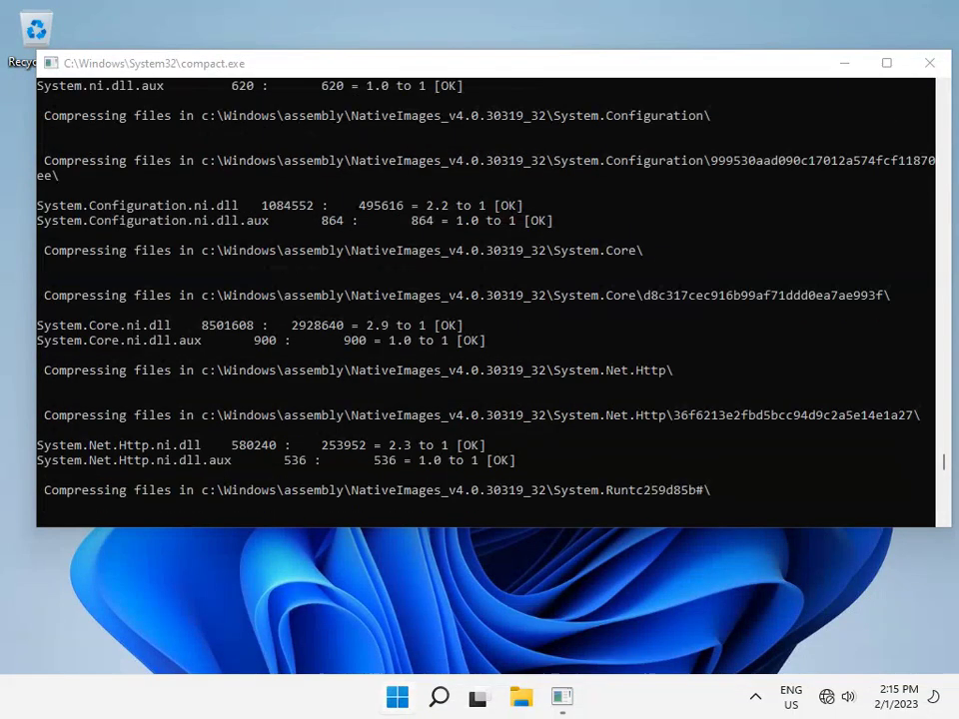
Close the compact.exe console window and show This PC's folders and drives in File Explorer
{"action": "key", "text": "super"}
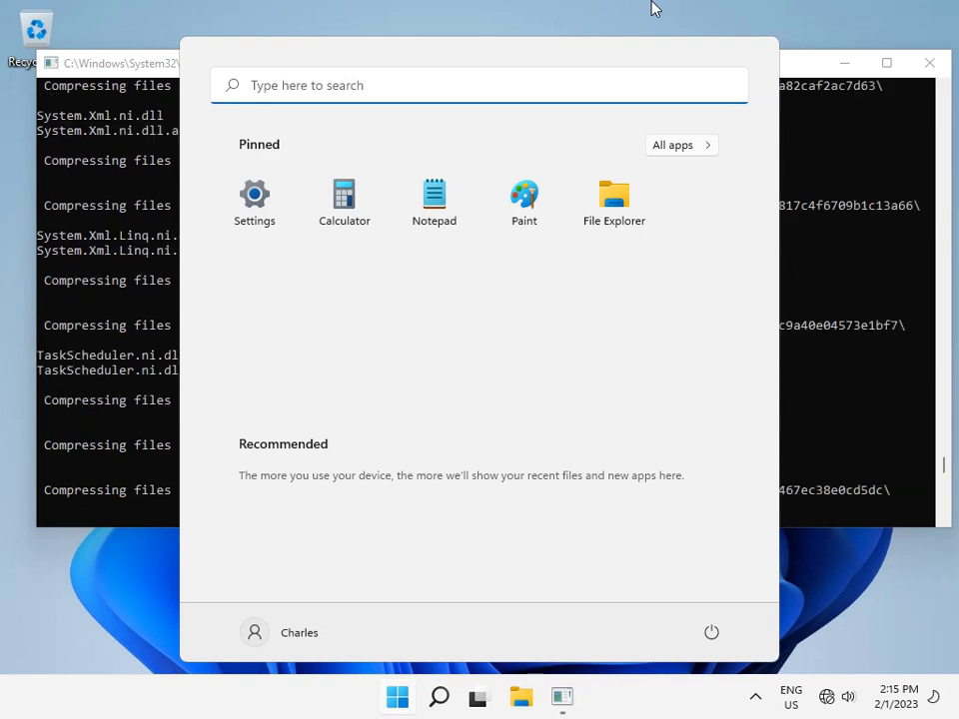
{"action": "left_click", "coordinate": [928, 62]}
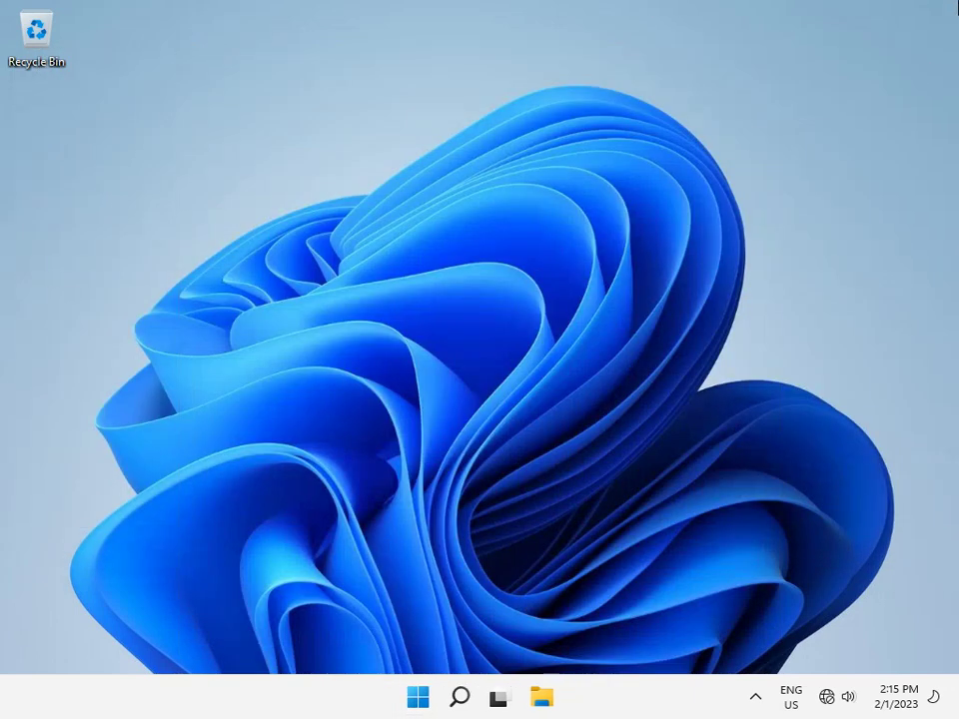
{"action": "left_click", "coordinate": [419, 697]}
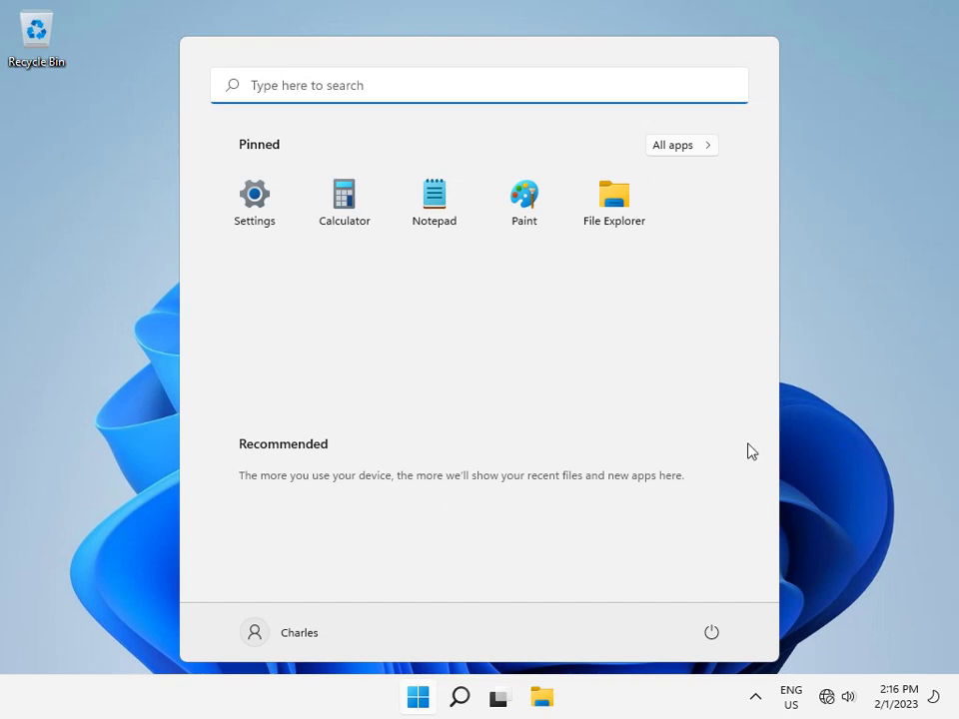
{"action": "left_click", "coordinate": [630, 213]}
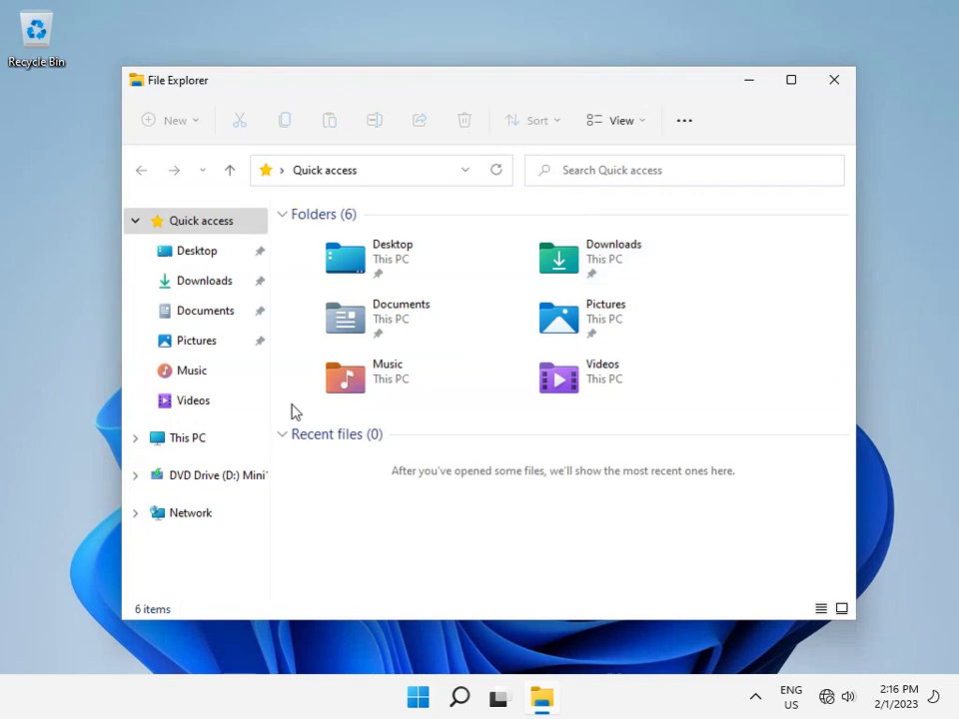
{"action": "left_click", "coordinate": [235, 437]}
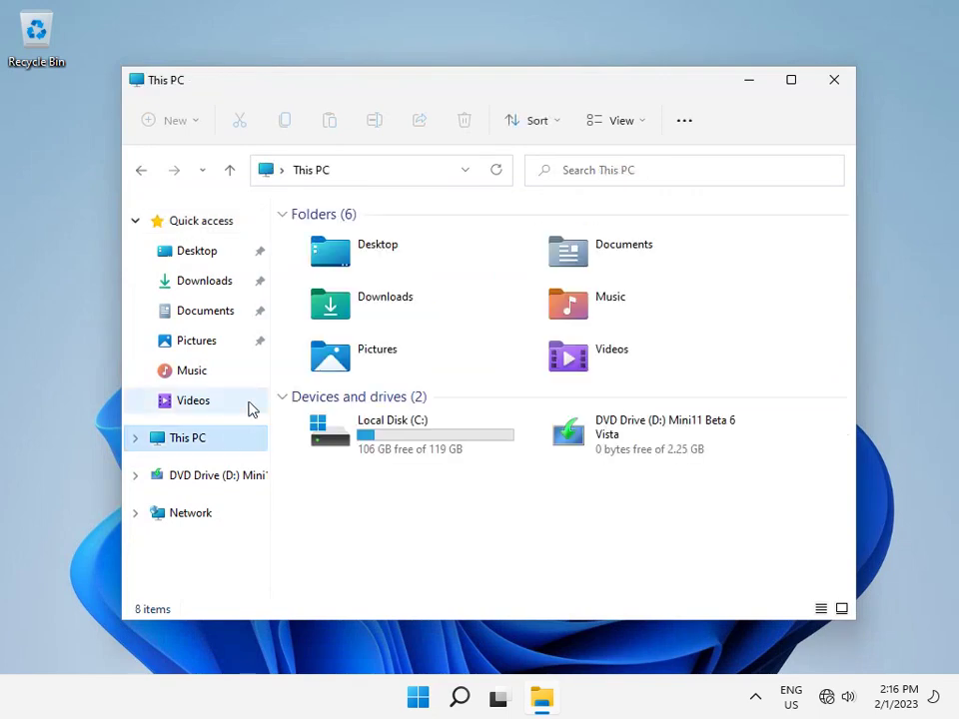
Mount the Mini11 Beta 6.1 Codename Se7en ISO in the virtual machine's CD/DVD drive and save the settings
{"action": "left_click", "coordinate": [20, 8]}
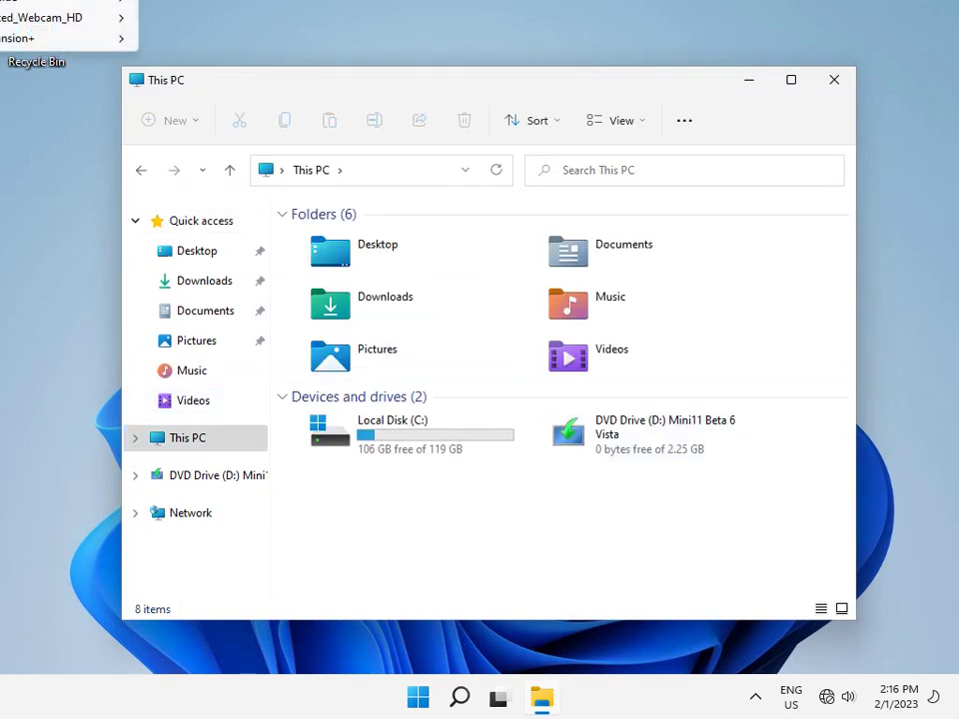
{"action": "left_click", "coordinate": [20, 8]}
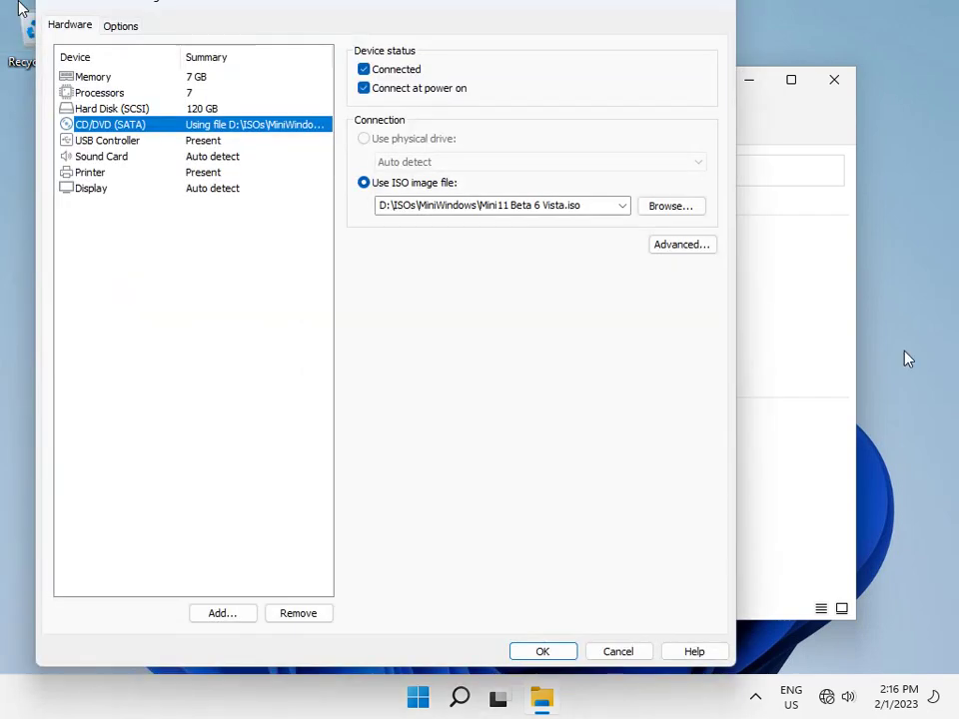
{"action": "left_click", "coordinate": [684, 211]}
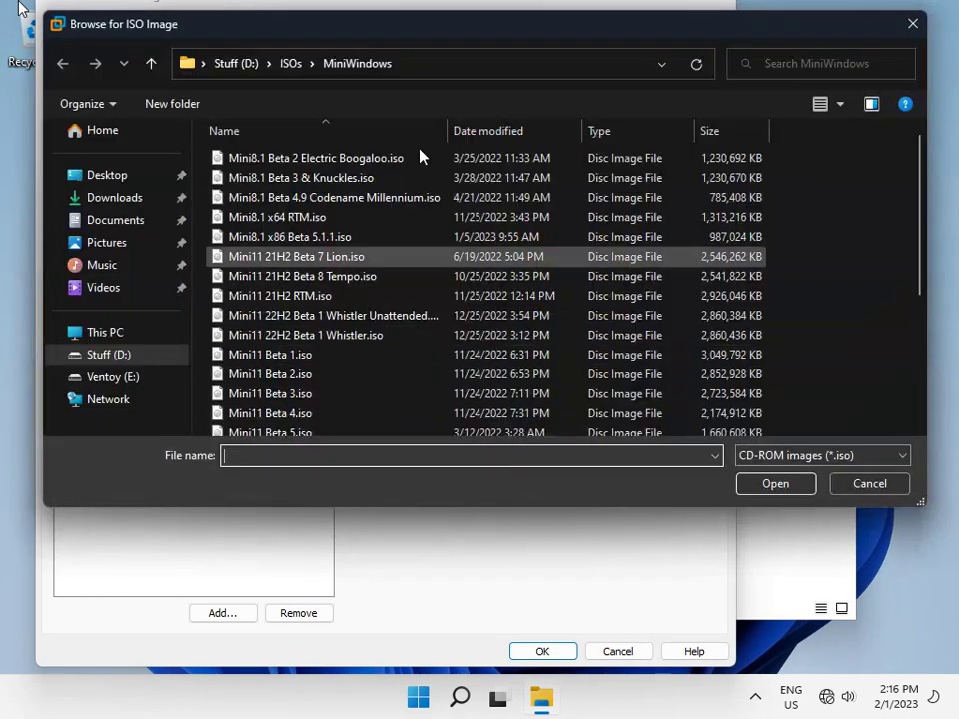
{"action": "scroll", "coordinate": [435, 271], "scroll_direction": "down", "scroll_amount": 3}
{"action": "left_click", "coordinate": [420, 308]}
{"action": "left_click", "coordinate": [421, 309]}
{"action": "double_click", "coordinate": [493, 314]}
{"action": "left_click", "coordinate": [545, 654]}
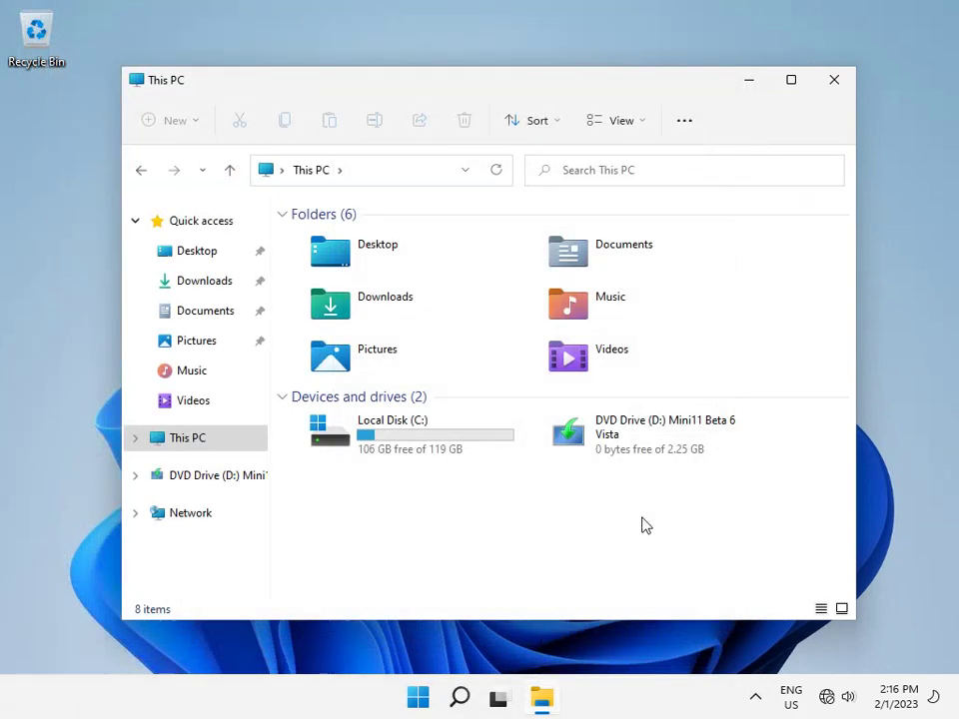
Open the contents of the Mini11 Beta 6.1 Codename Se7en disc and go into its sources folder
{"action": "left_click", "coordinate": [650, 447]}
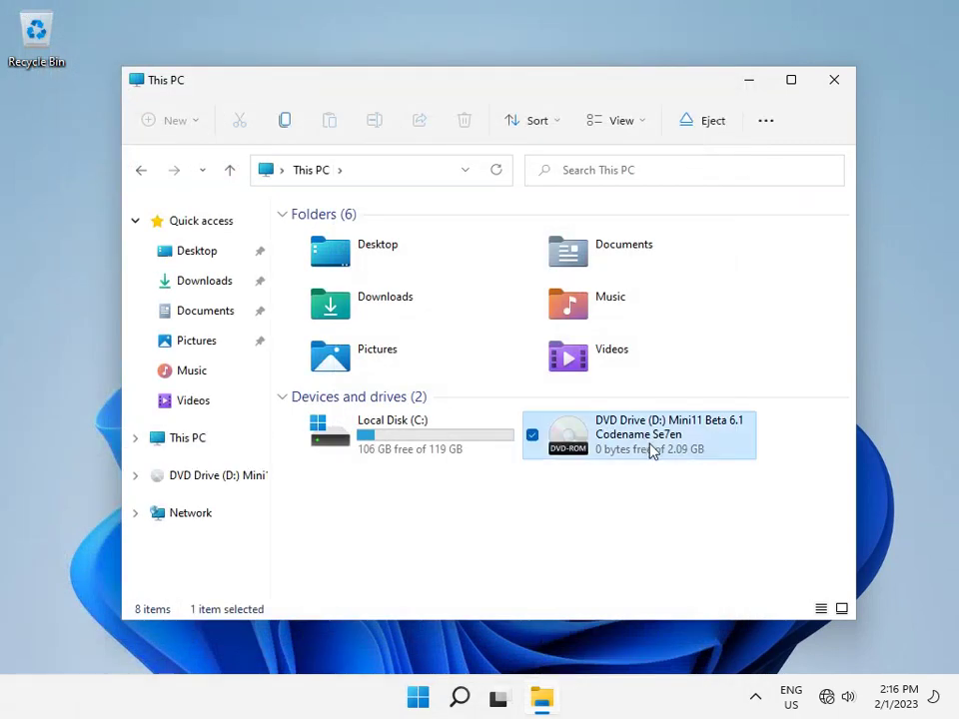
{"action": "right_click", "coordinate": [649, 450]}
{"action": "left_click", "coordinate": [727, 230]}
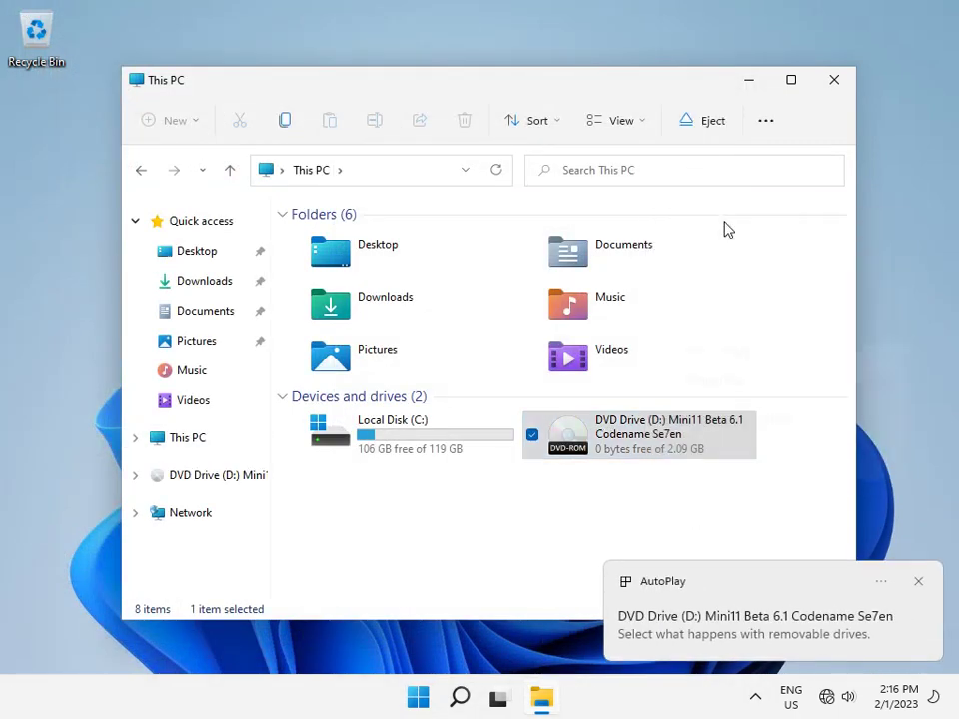
{"action": "left_click", "coordinate": [408, 322]}
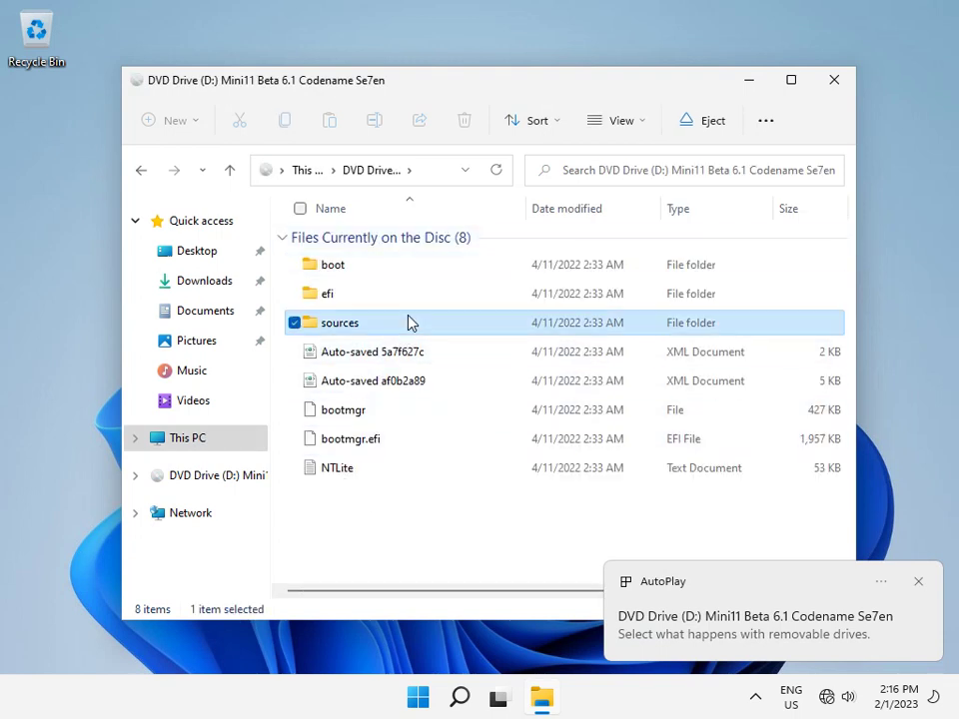
{"action": "double_click", "coordinate": [408, 323]}
Try to run setup from the disc's sources folder with administrator access
{"action": "double_click", "coordinate": [427, 328]}
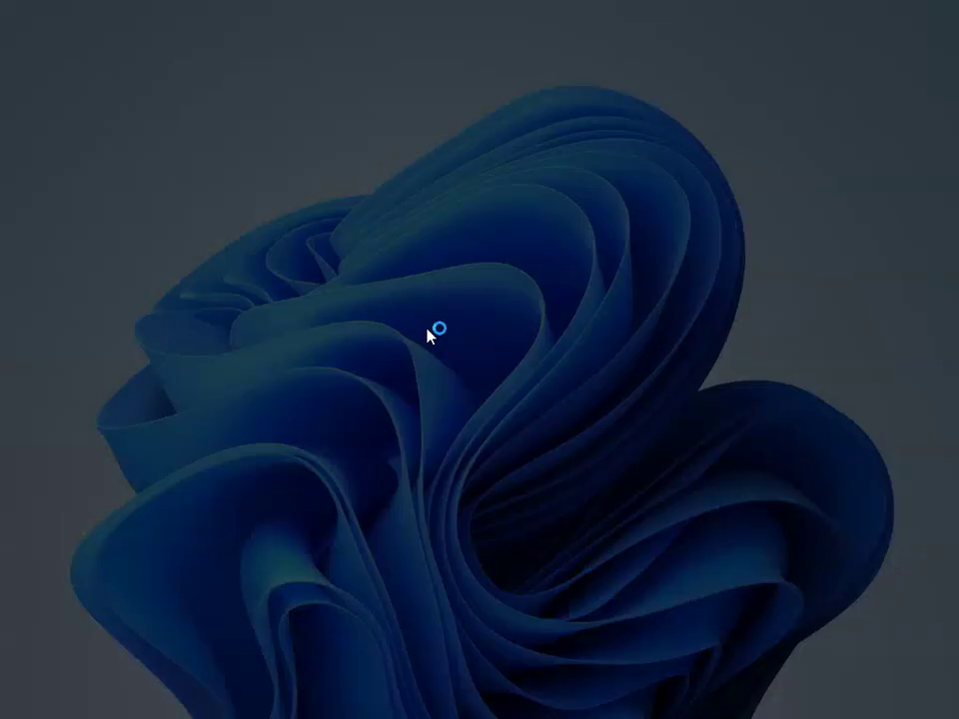
{"action": "left_click", "coordinate": [425, 508]}
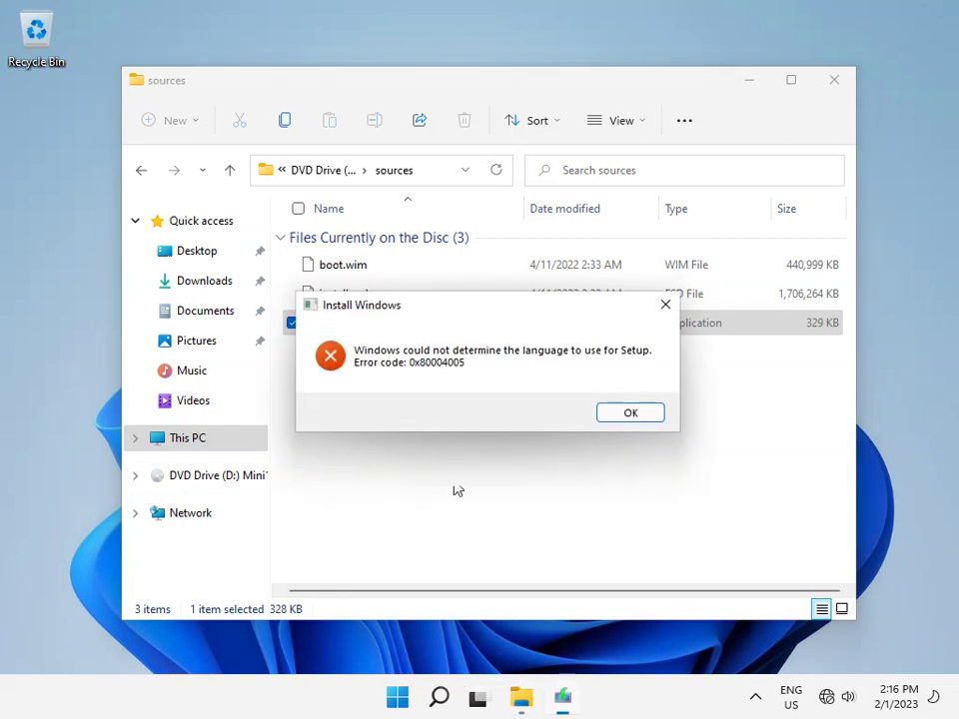
{"action": "left_click", "coordinate": [647, 415]}
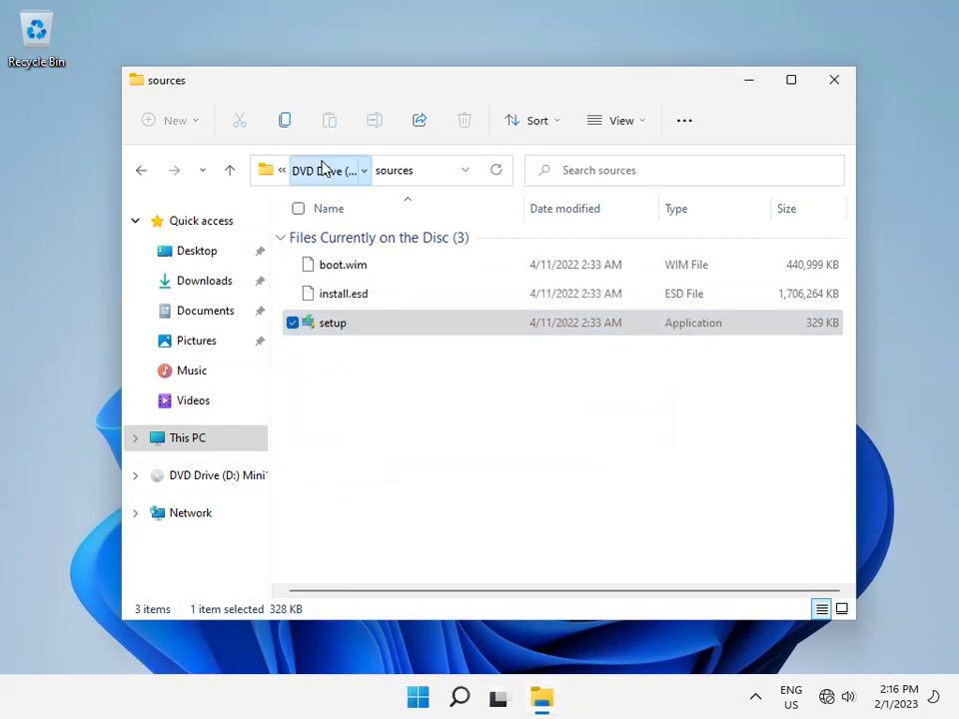
Return to the root folder of the Mini11 Beta 6.1 Codename Se7en disc and restart the virtual machine
{"action": "left_click", "coordinate": [323, 170]}
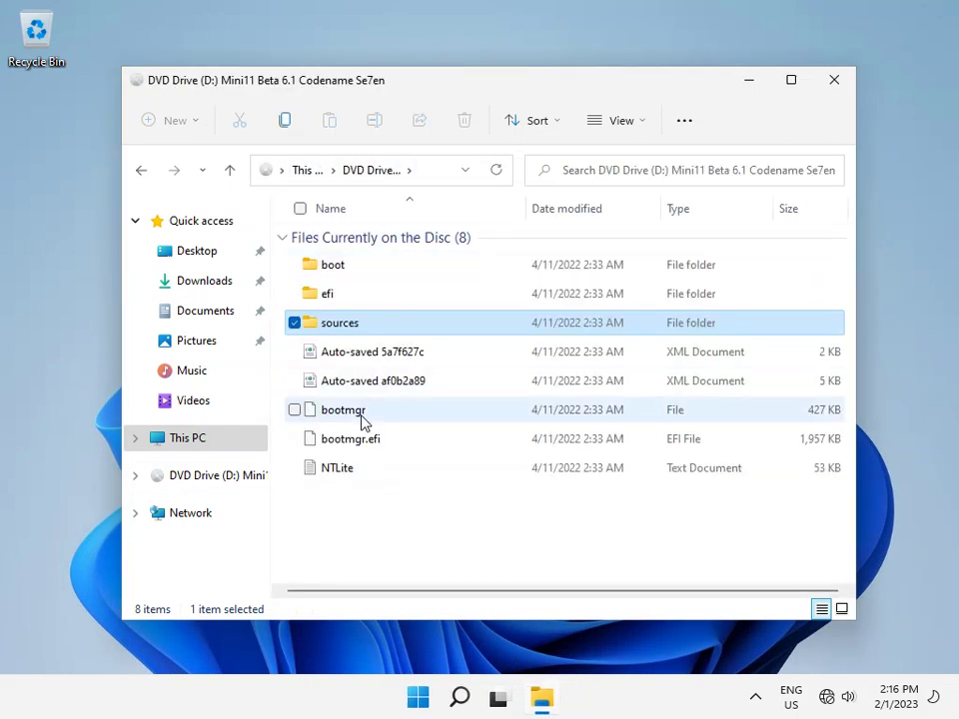
{"action": "left_click", "coordinate": [359, 522]}
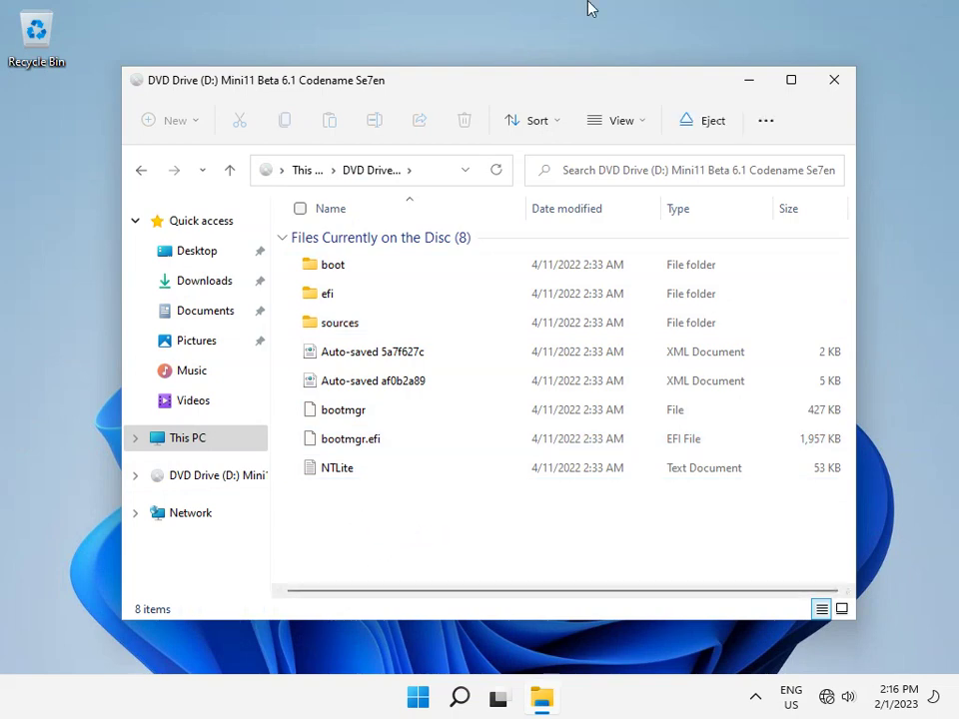
{"action": "left_click", "coordinate": [410, 704]}
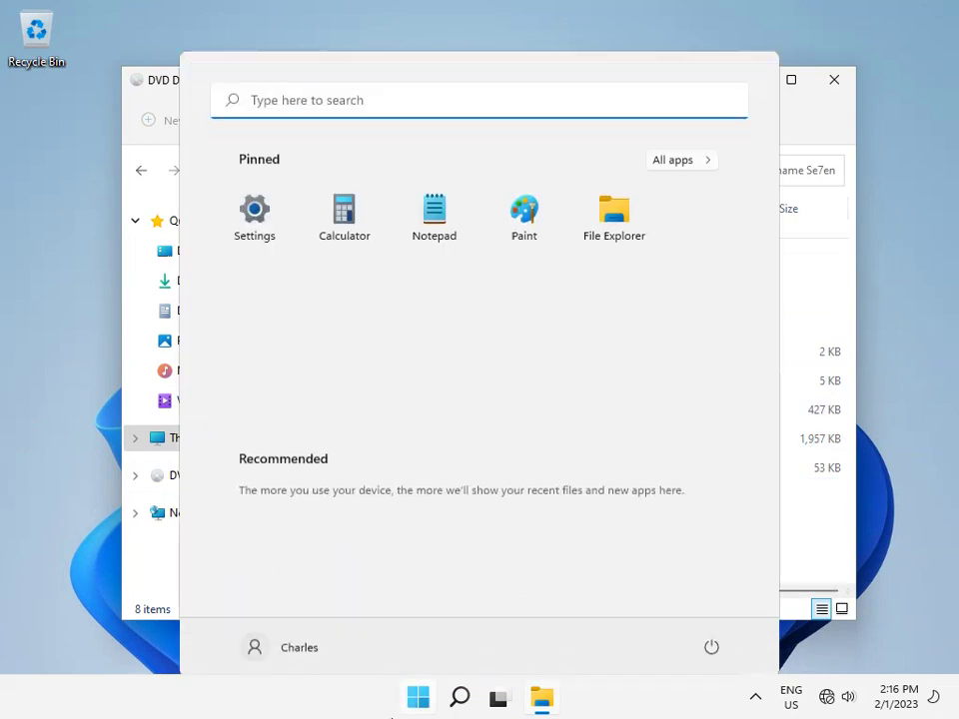
{"action": "left_click", "coordinate": [711, 645]}
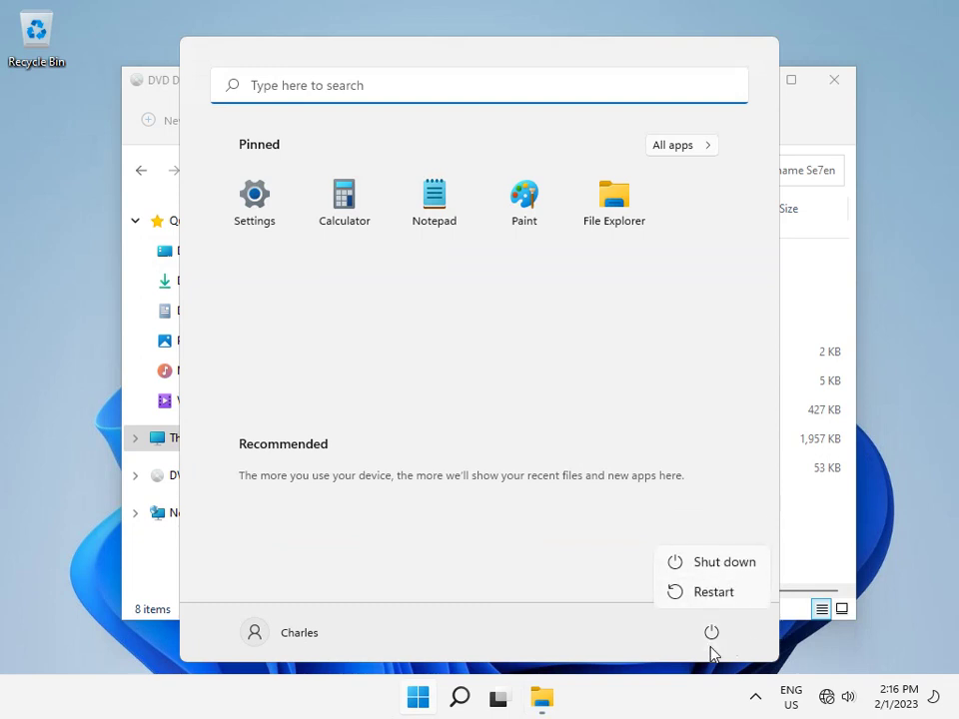
{"action": "left_click", "coordinate": [704, 598]}
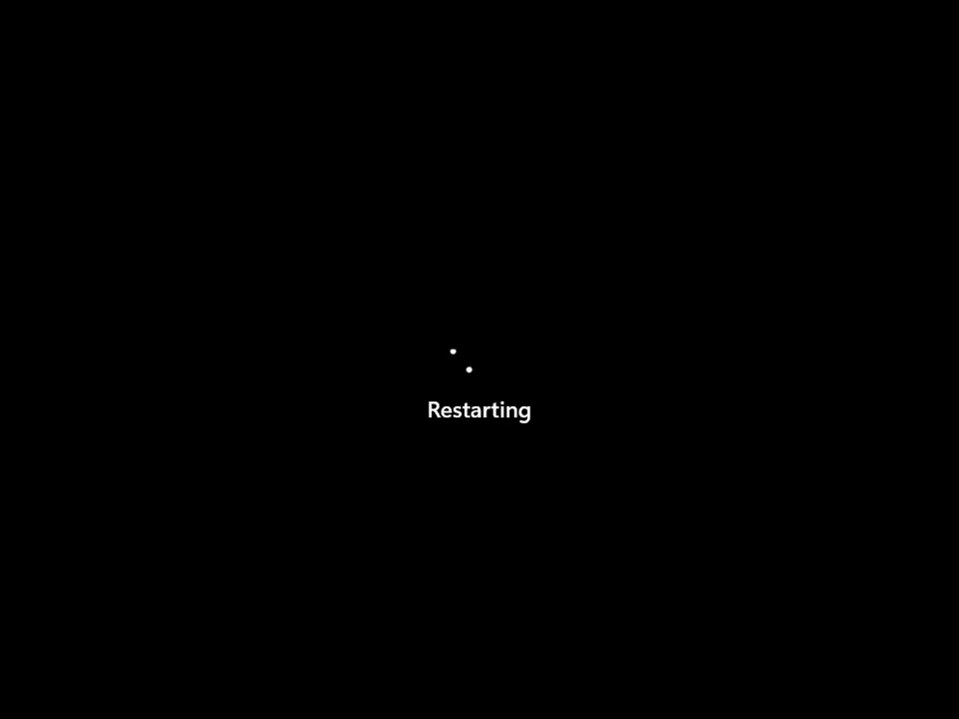
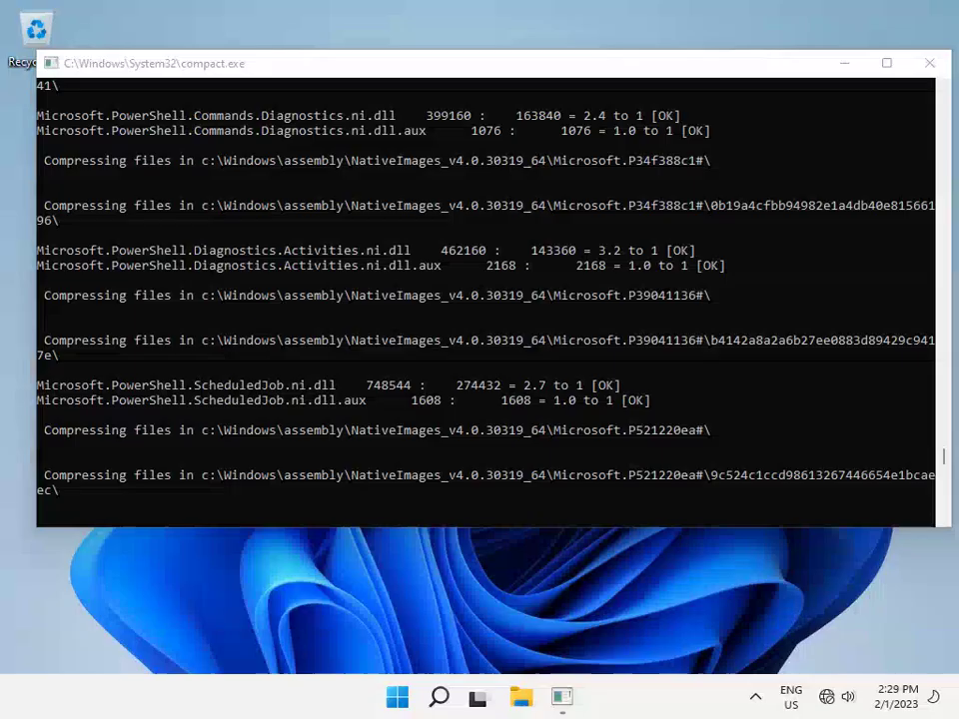
Dismiss the compact.exe console, open the Recycle Bin and switch its window to This PC
{"action": "key", "text": "super"}
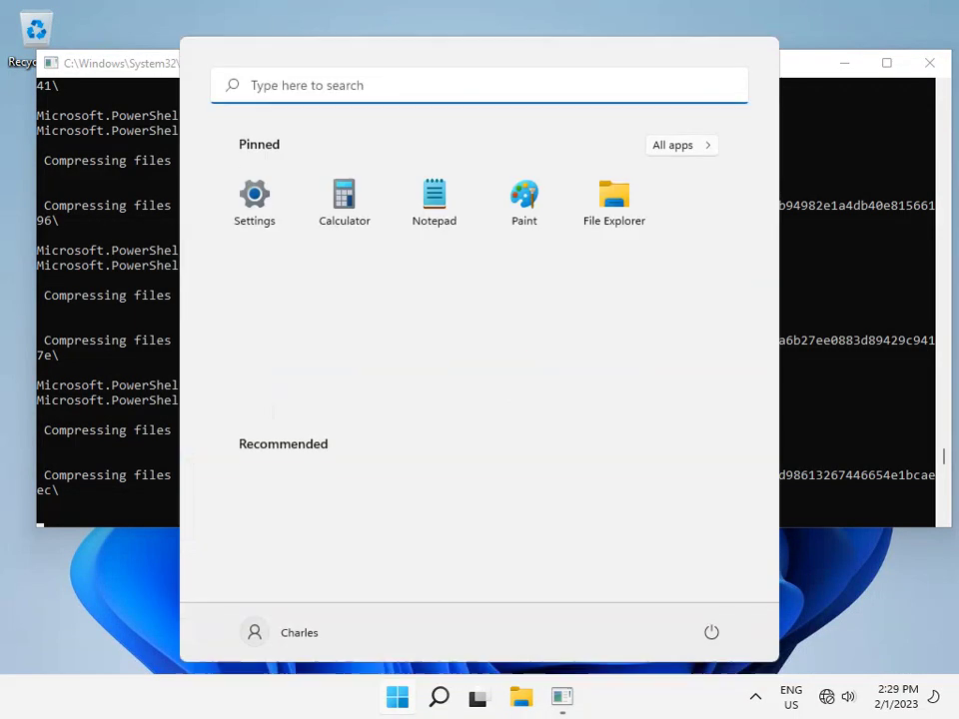
{"action": "left_click", "coordinate": [888, 116]}
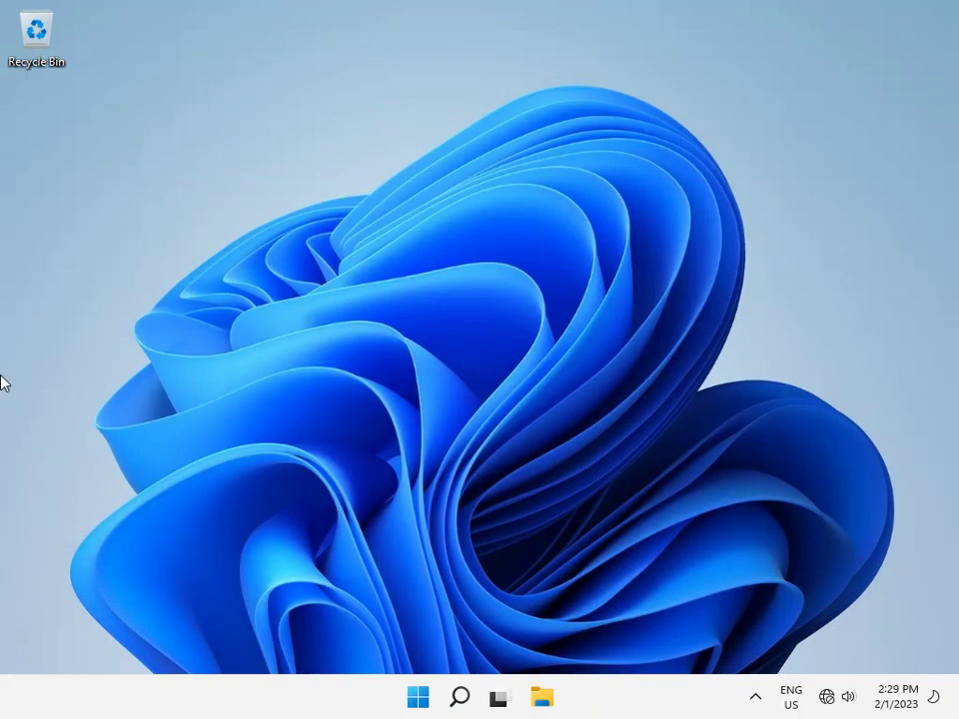
{"action": "double_click", "coordinate": [30, 42]}
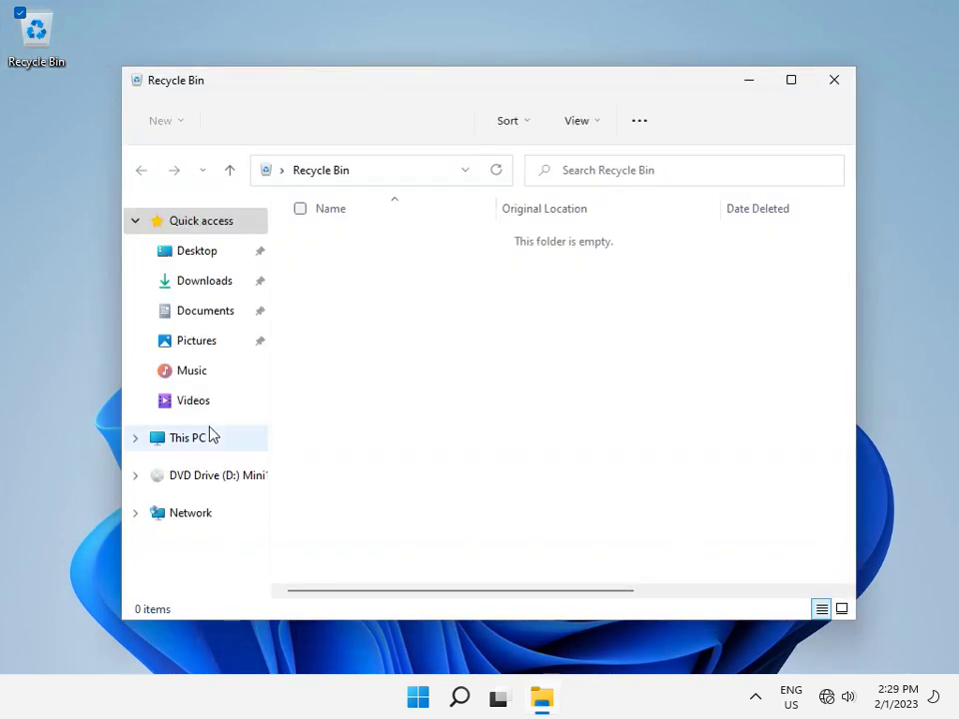
{"action": "left_click", "coordinate": [208, 439]}
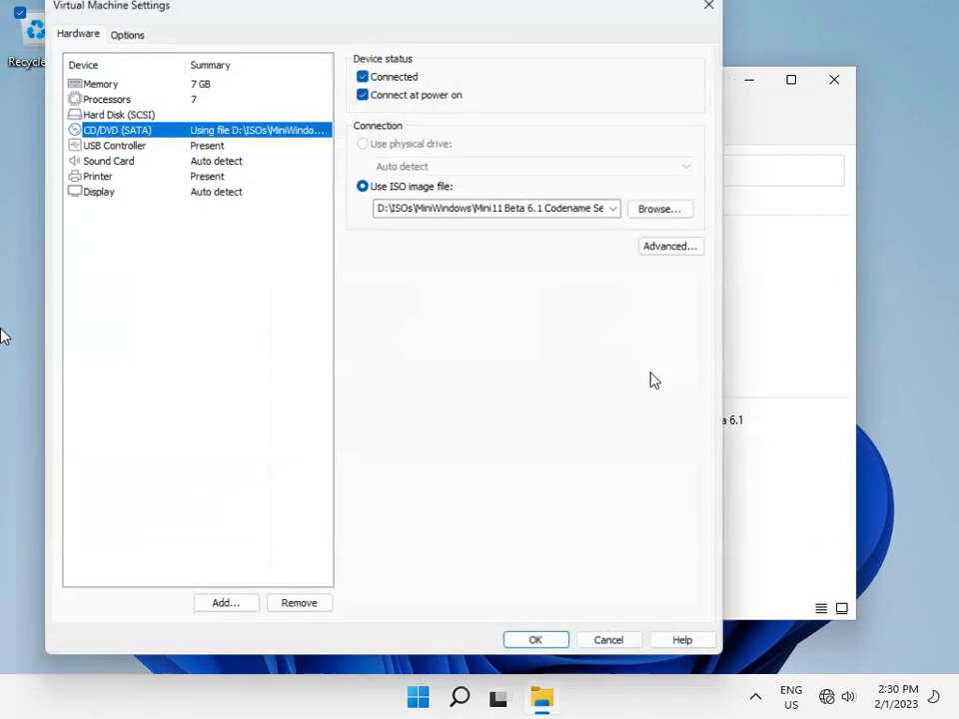
Mount Mini11 21H2 Beta 7 Lion.iso in the virtual machine's CD/DVD drive and save the settings
{"action": "left_click", "coordinate": [685, 207]}
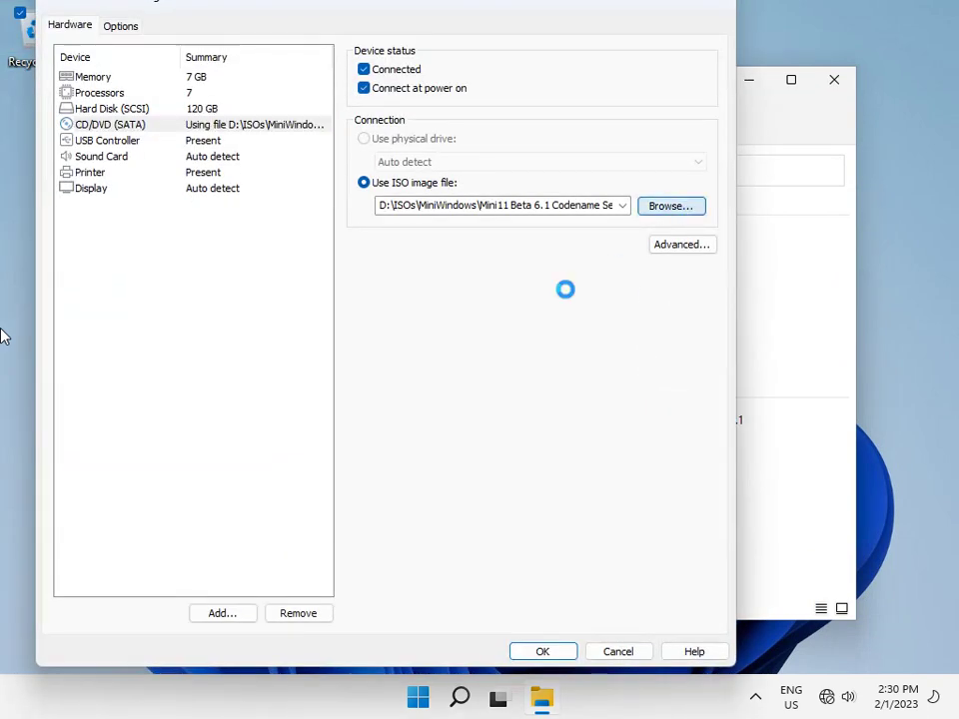
{"action": "scroll", "coordinate": [418, 347], "scroll_direction": "down", "scroll_amount": 4}
{"action": "scroll", "coordinate": [386, 327], "scroll_direction": "up", "scroll_amount": 3}
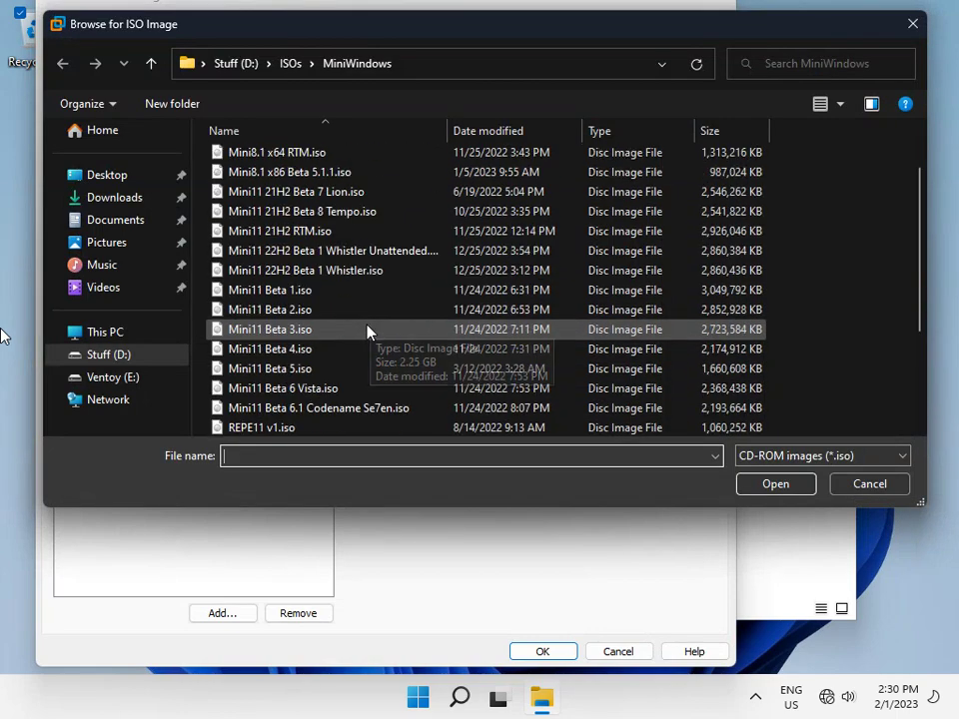
{"action": "scroll", "coordinate": [369, 332], "scroll_direction": "down", "scroll_amount": 1}
{"action": "scroll", "coordinate": [362, 330], "scroll_direction": "down", "scroll_amount": 1}
{"action": "scroll", "coordinate": [347, 333], "scroll_direction": "up", "scroll_amount": 3}
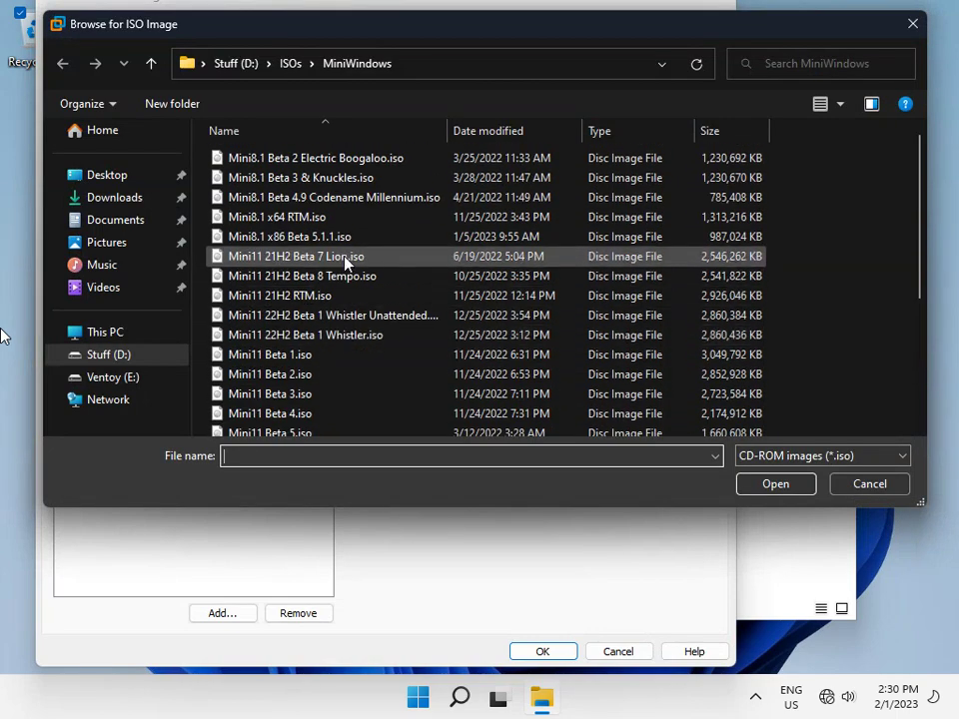
{"action": "double_click", "coordinate": [380, 256]}
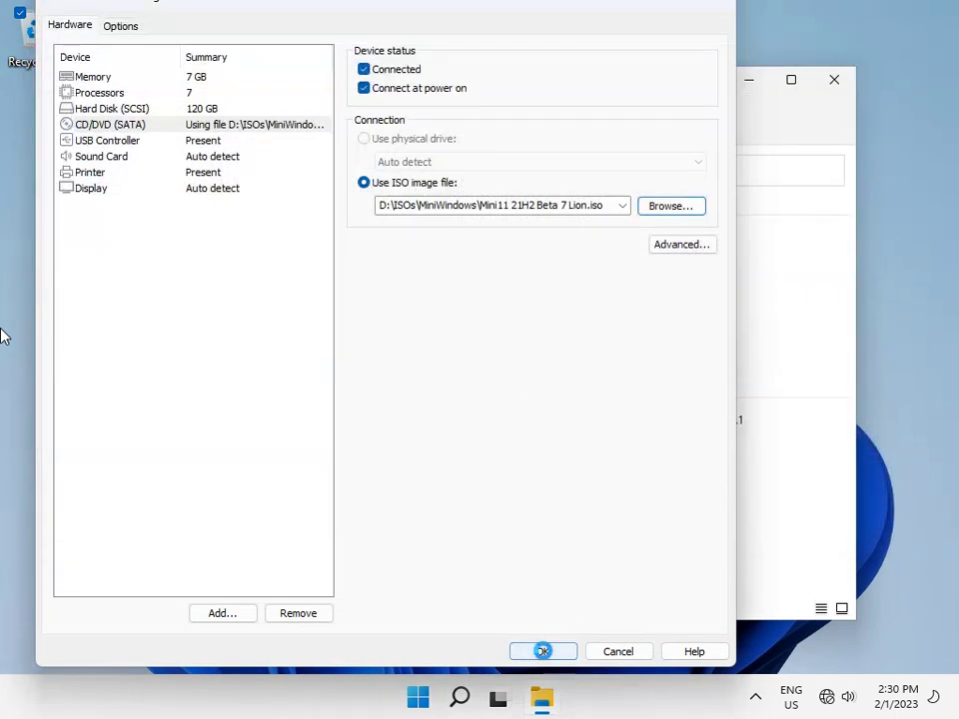
{"action": "left_click", "coordinate": [544, 651]}
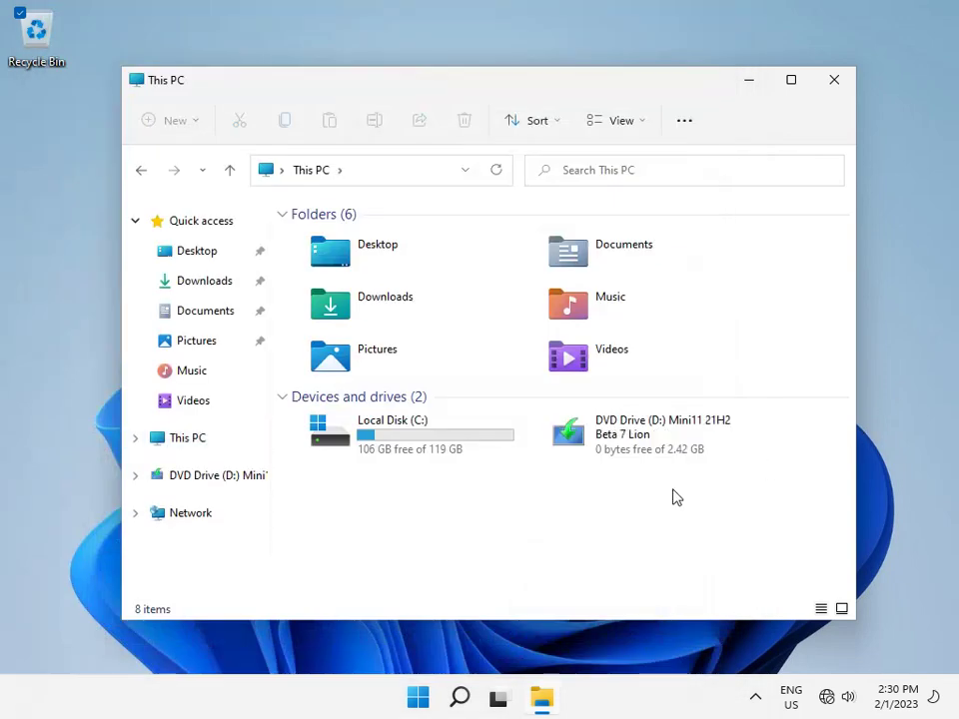
{"action": "double_click", "coordinate": [670, 449]}
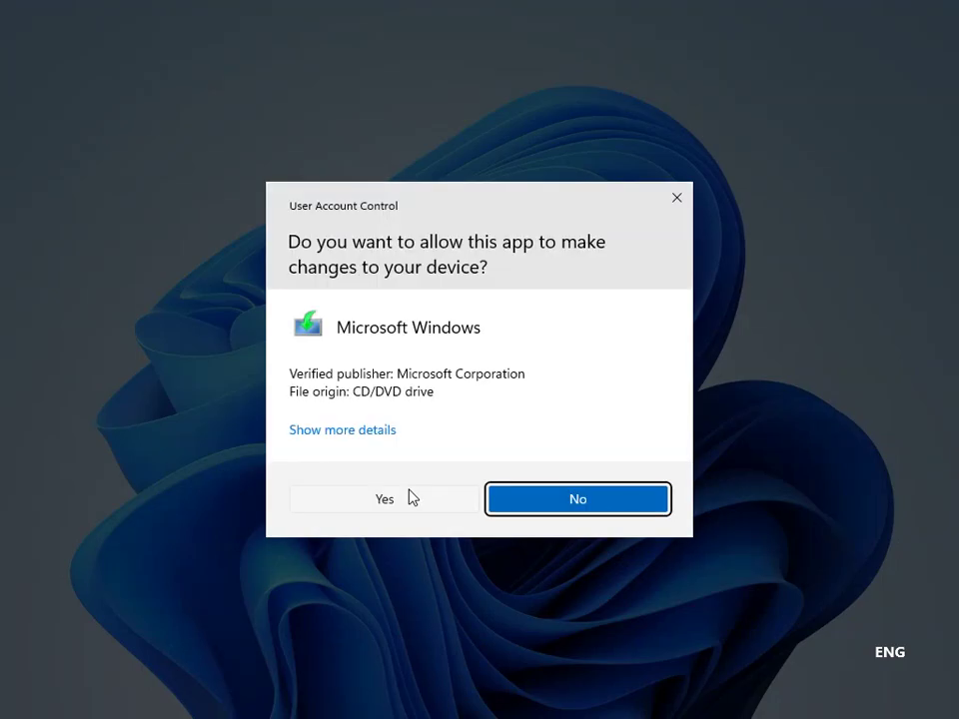
{"action": "left_click", "coordinate": [409, 496]}
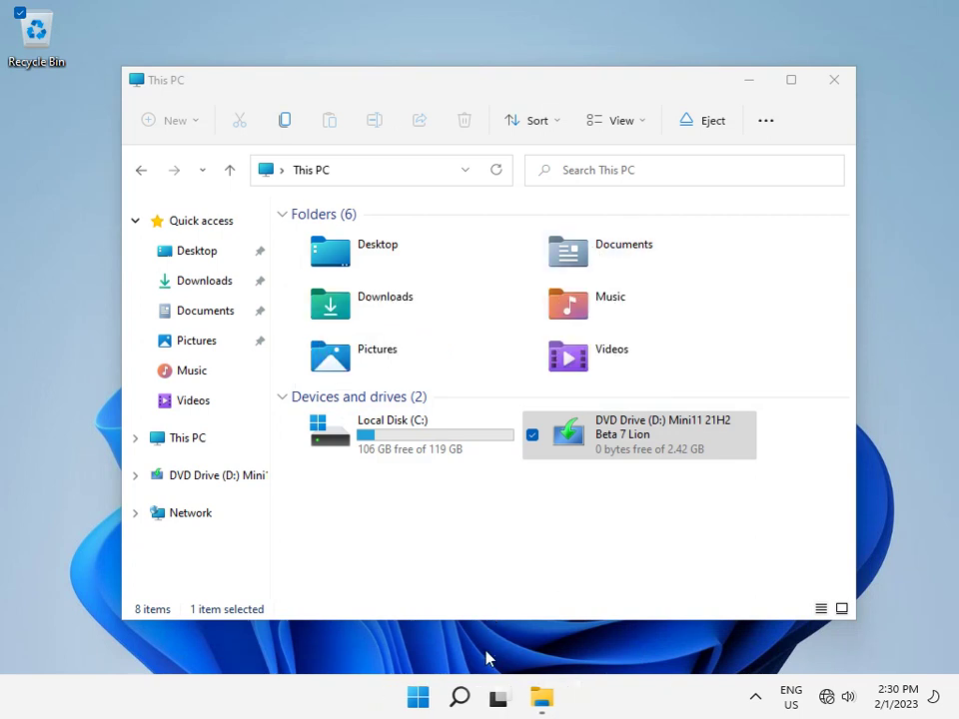
{"action": "key", "text": "ctrl+shift+Escape"}
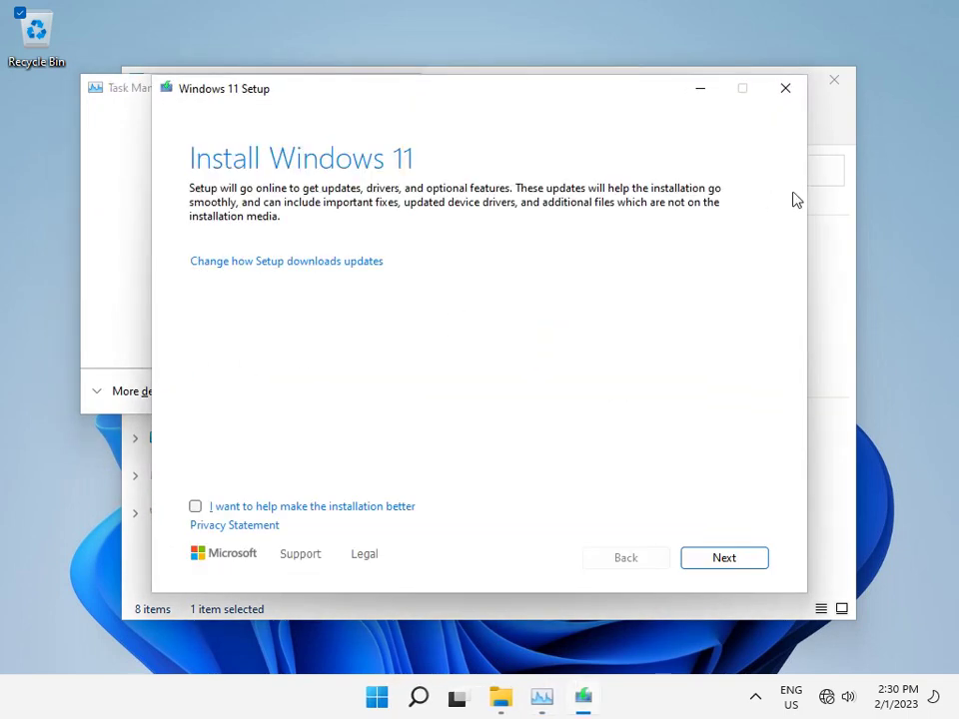
{"action": "left_click", "coordinate": [781, 88]}
{"action": "left_click", "coordinate": [477, 411]}
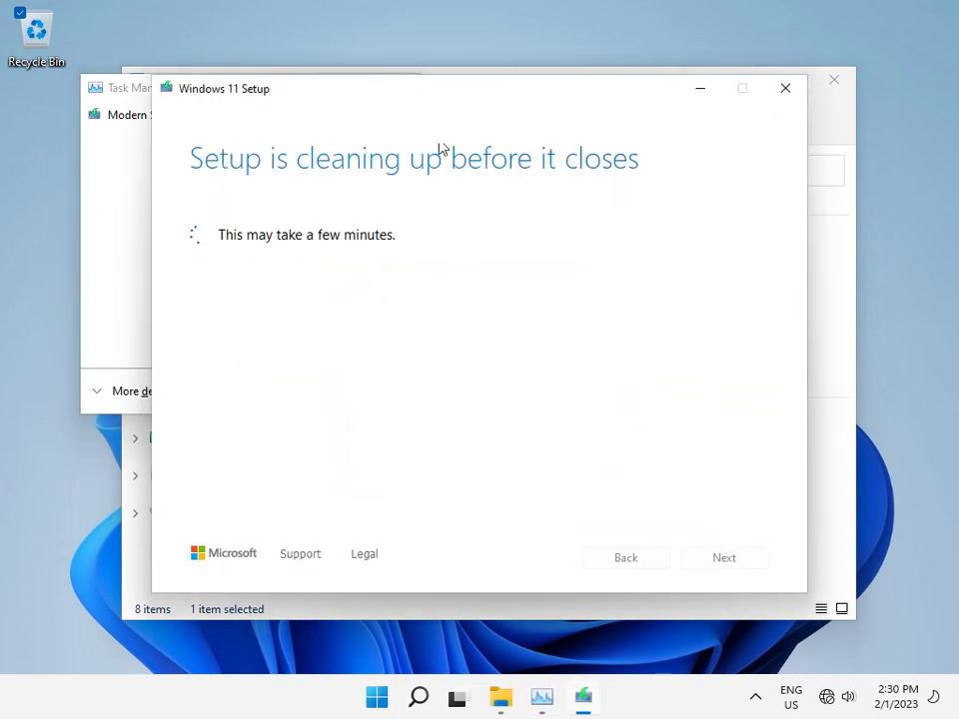
{"action": "left_click", "coordinate": [112, 227]}
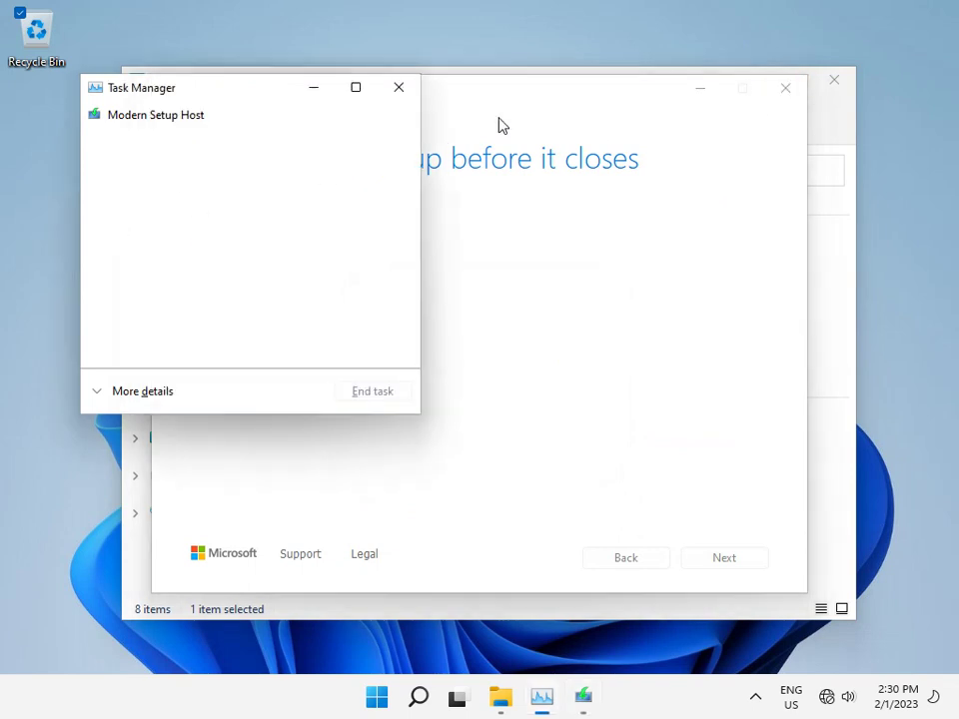
{"action": "left_click", "coordinate": [400, 88]}
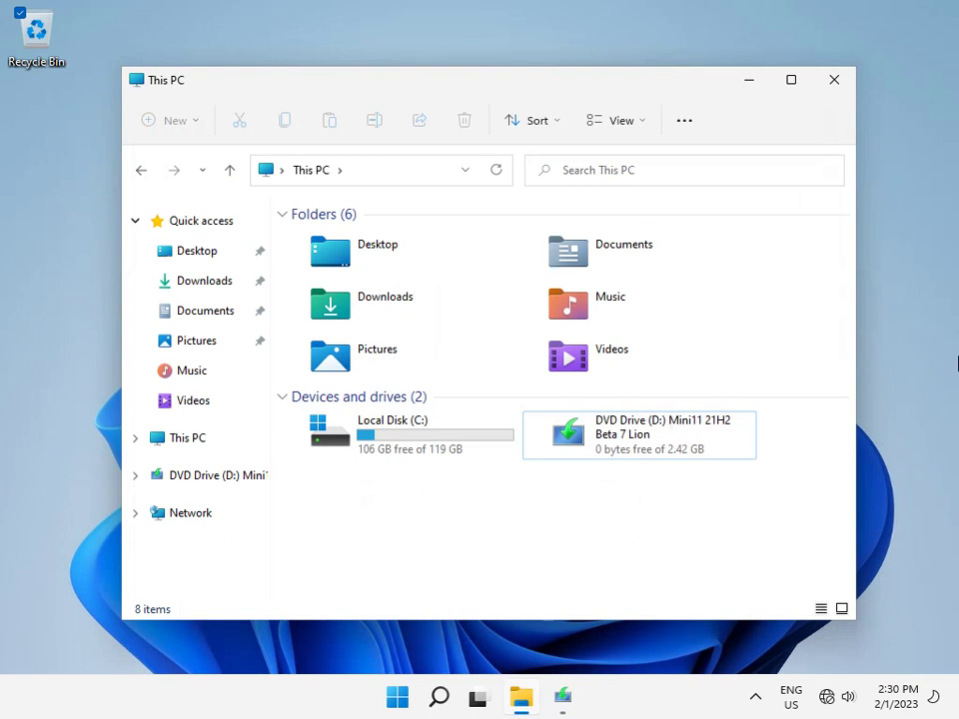
Try to launch the upgrade with d:\setup /dynamicupdate disable /eula accept /auto upgrade, and cancel the setup while it prepares
{"action": "key", "text": "super+r"}
{"action": "type", "text": "d"}
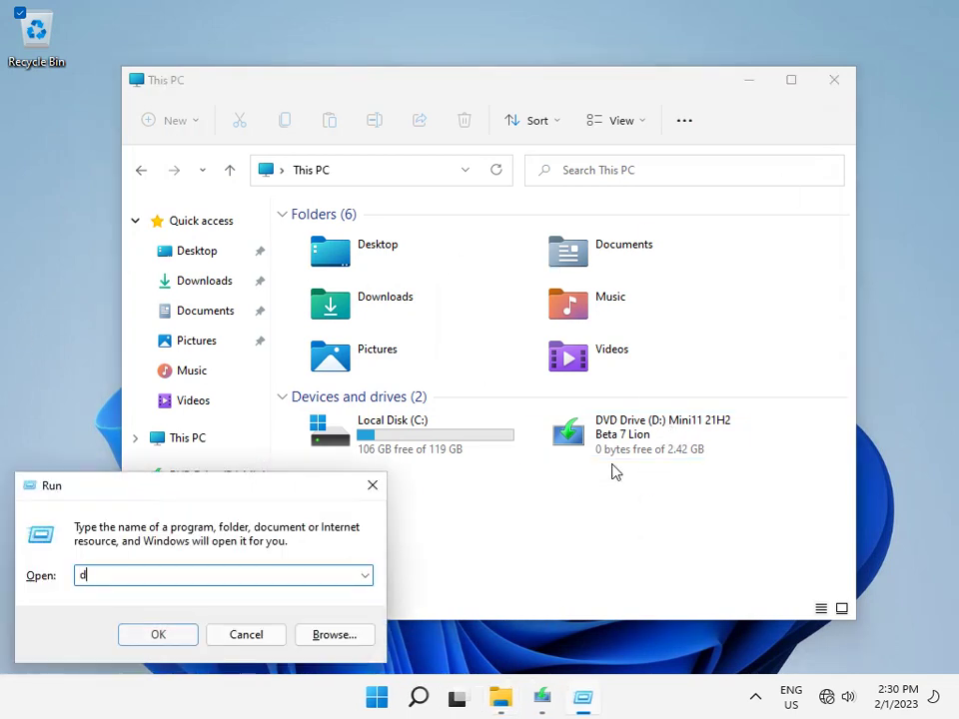
{"action": "type", "text": ":\\setup "}
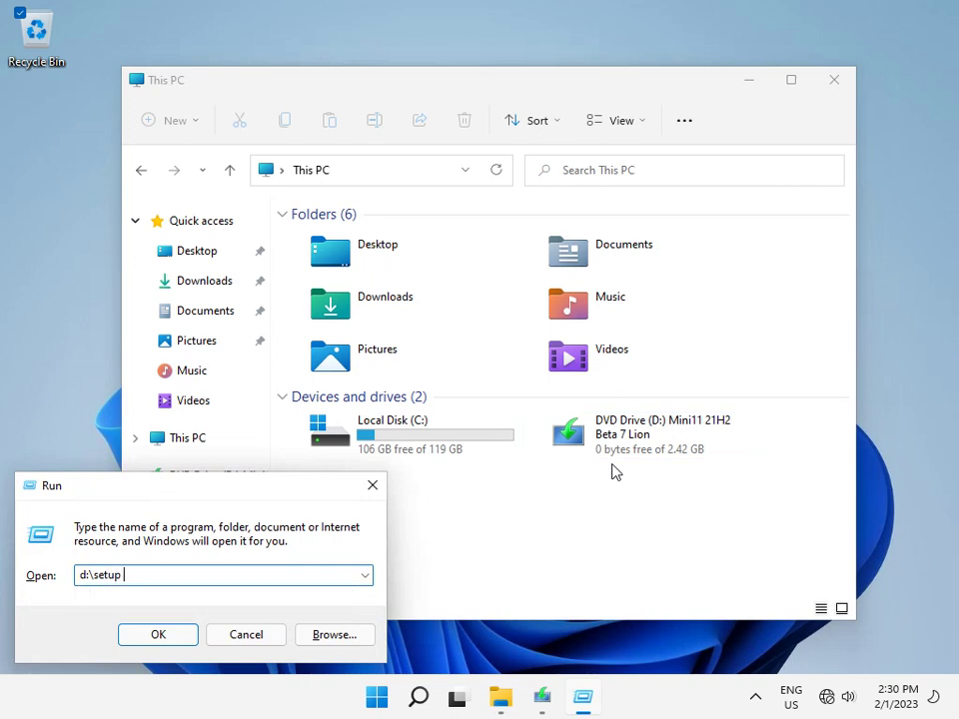
{"action": "type", "text": "/dynamicupdate disab"}
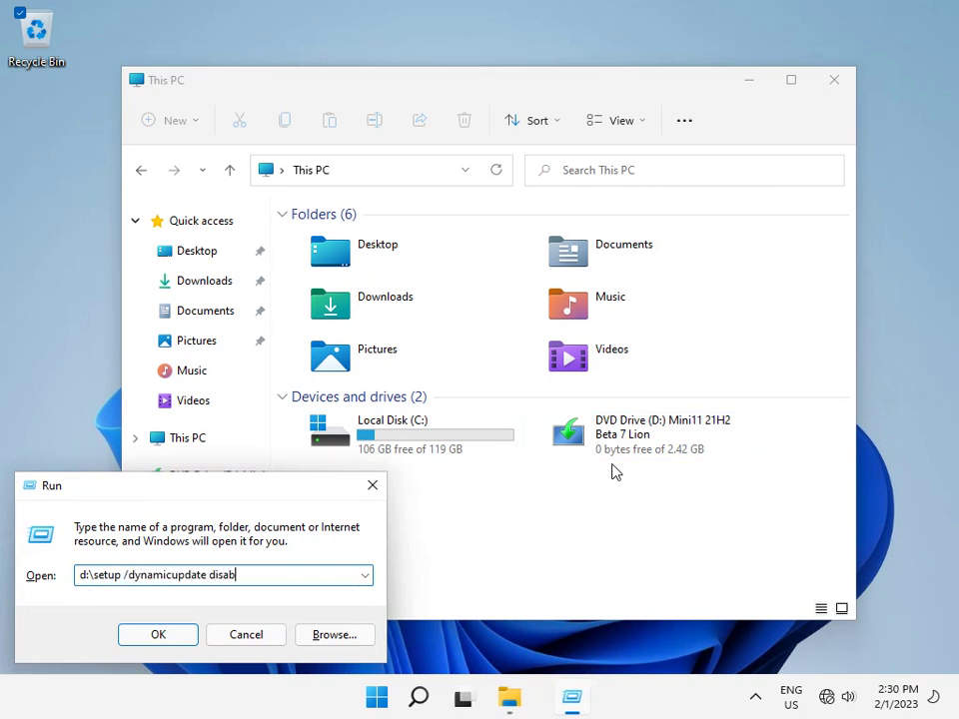
{"action": "type", "text": "le /eula acce"}
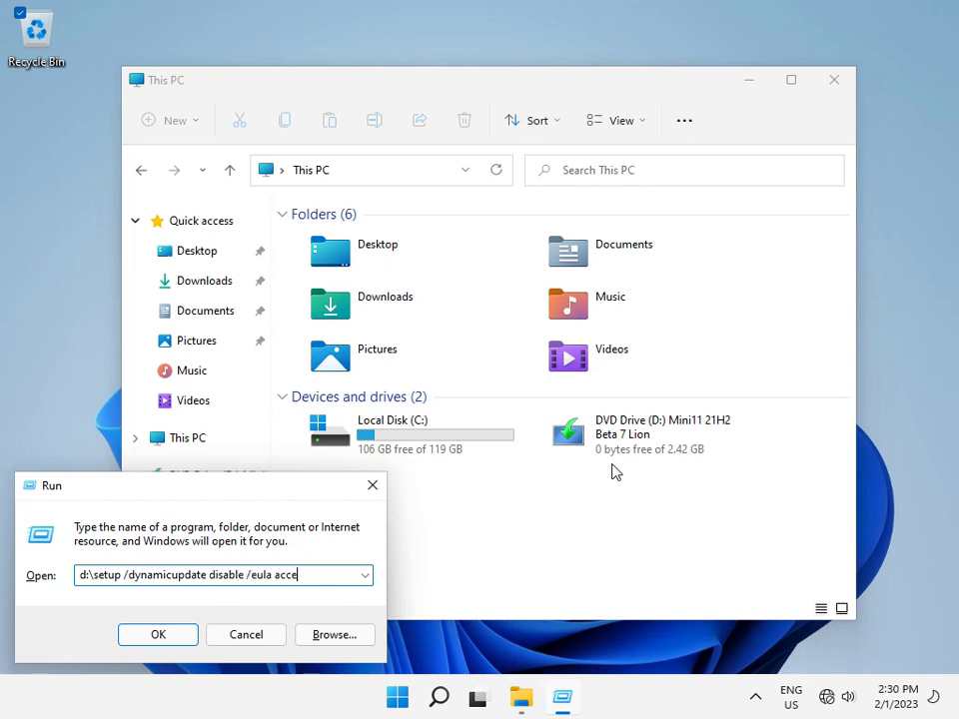
{"action": "type", "text": "pgrade"}
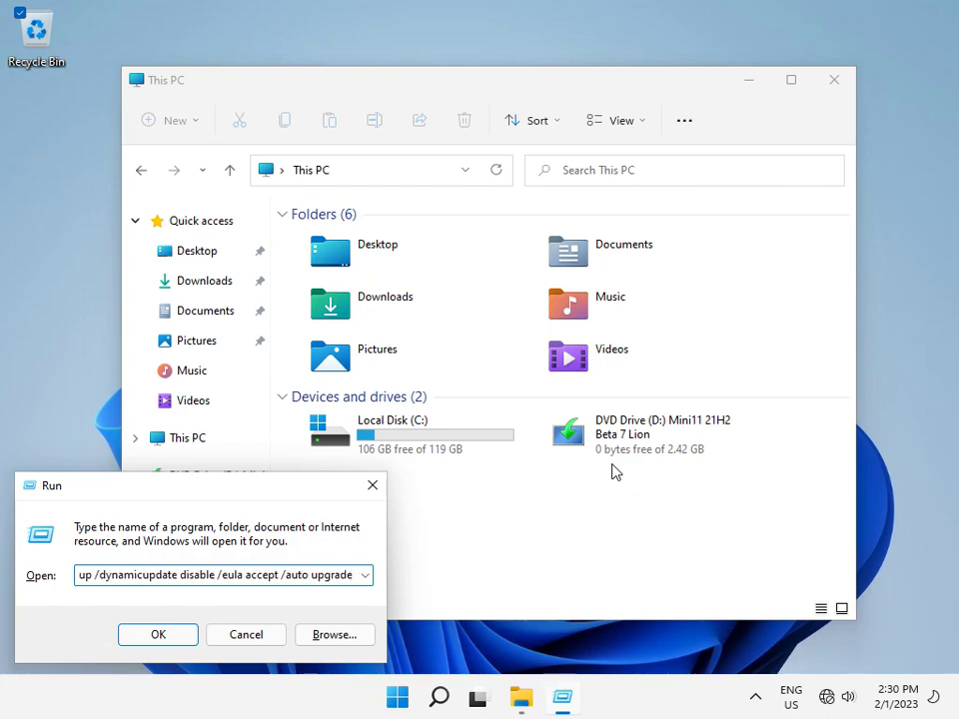
{"action": "key", "text": "Return"}
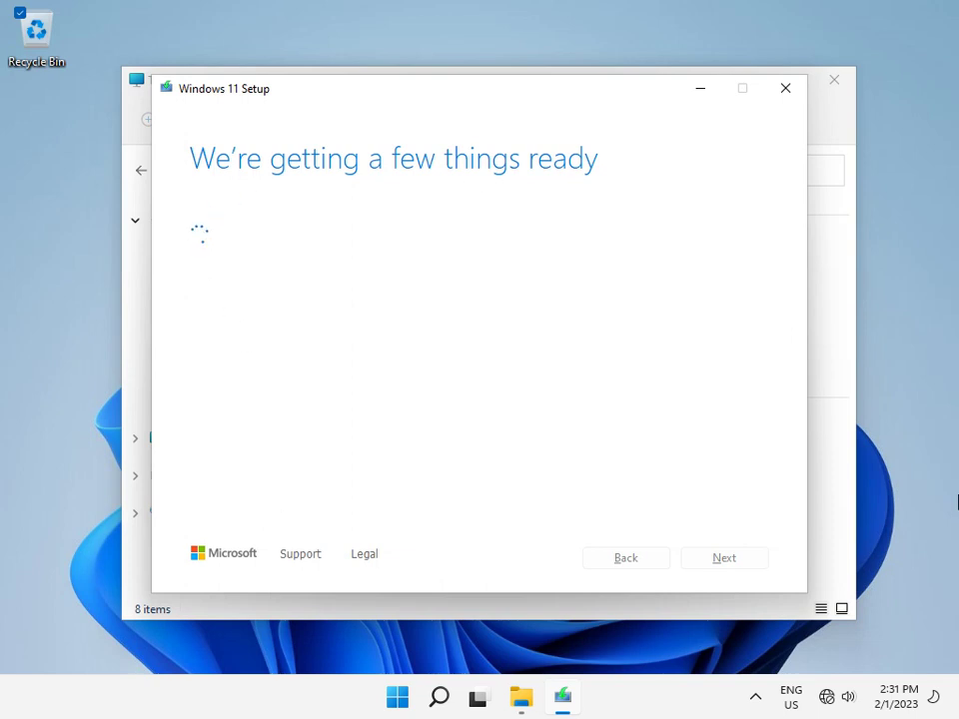
{"action": "left_click", "coordinate": [786, 88]}
{"action": "left_click", "coordinate": [490, 412]}
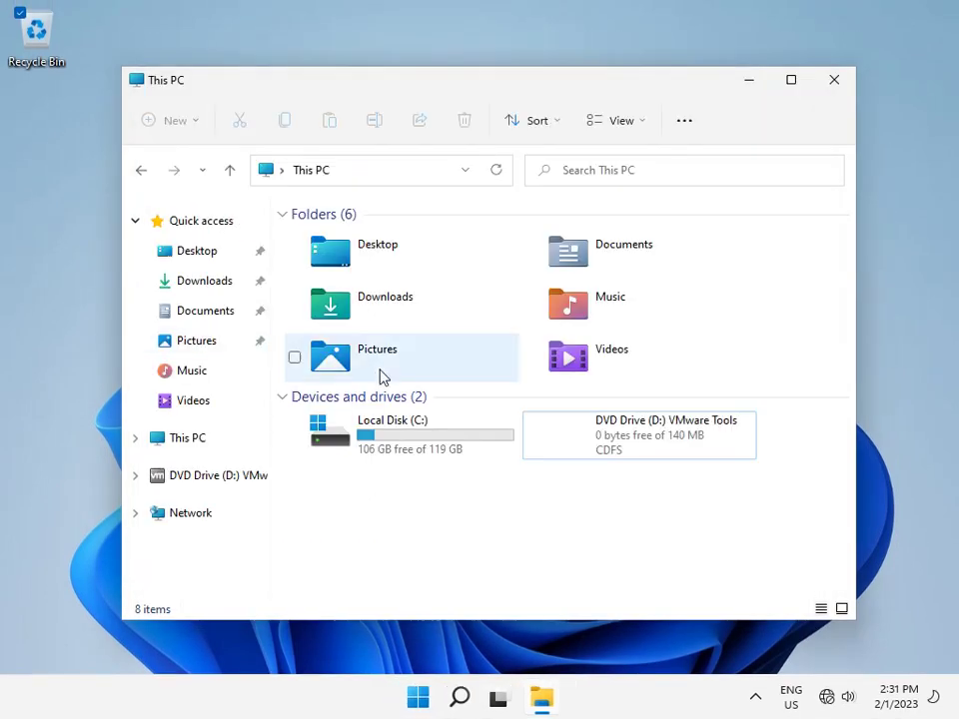
Run the VMware Tools installer from the DVD drive with administrator access and install it using the Typical setup type
{"action": "left_click", "coordinate": [659, 458]}
{"action": "double_click", "coordinate": [660, 457]}
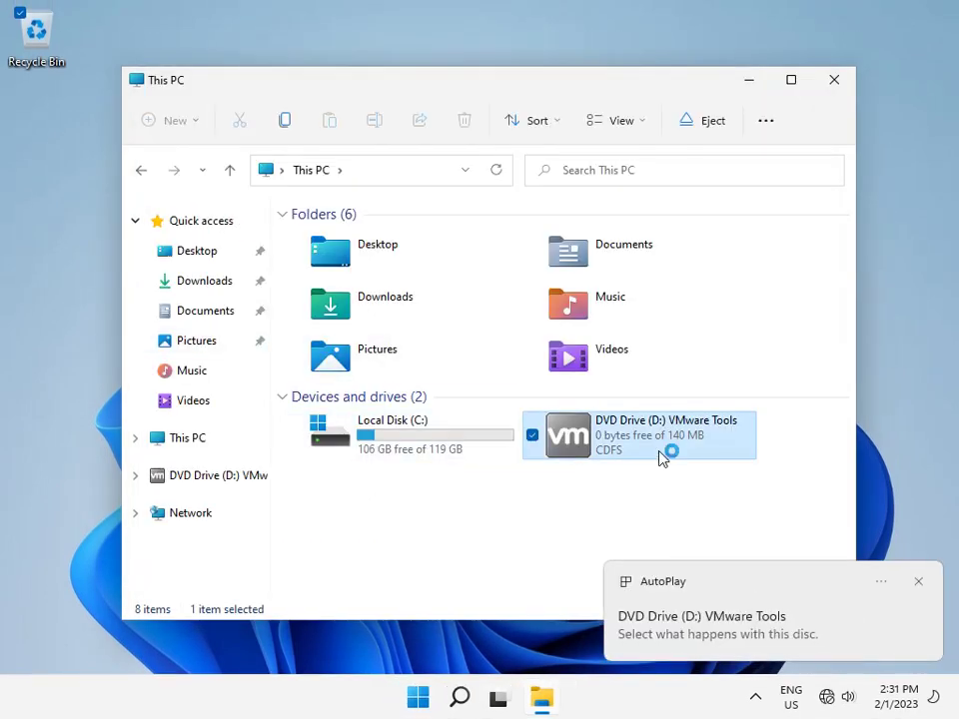
{"action": "left_click", "coordinate": [384, 503]}
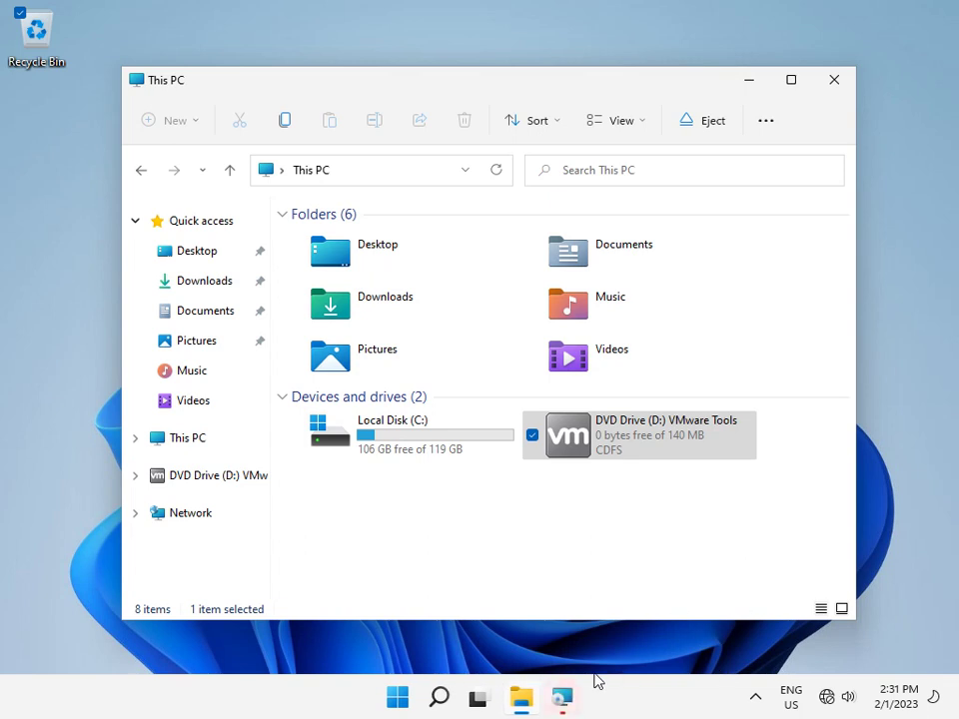
{"action": "left_click", "coordinate": [562, 695]}
{"action": "left_click", "coordinate": [598, 503]}
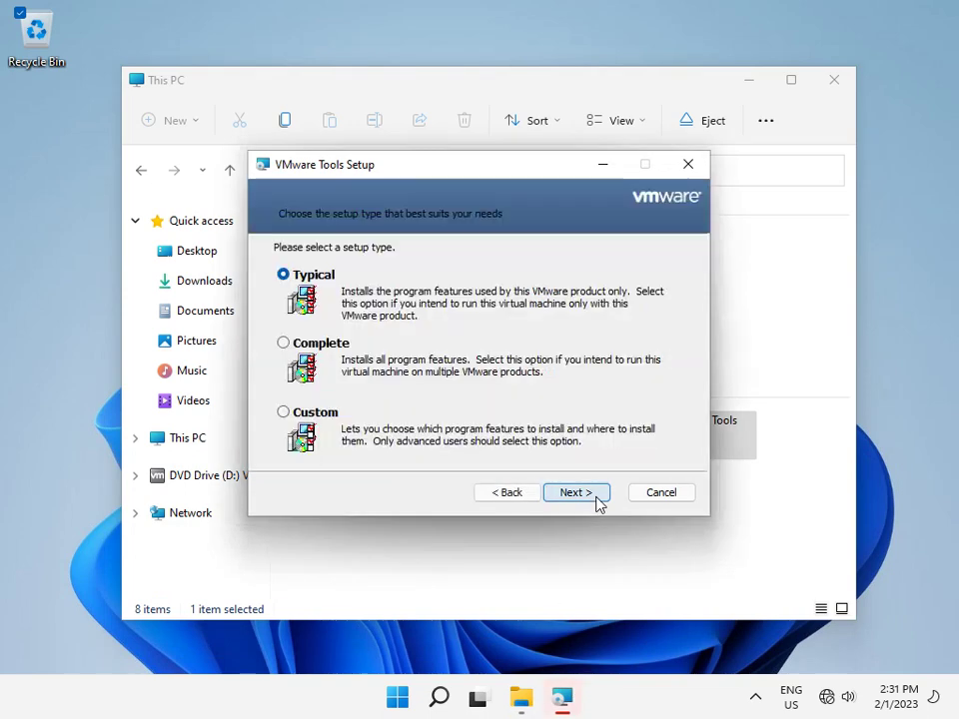
{"action": "left_click", "coordinate": [600, 505]}
{"action": "left_click", "coordinate": [596, 497]}
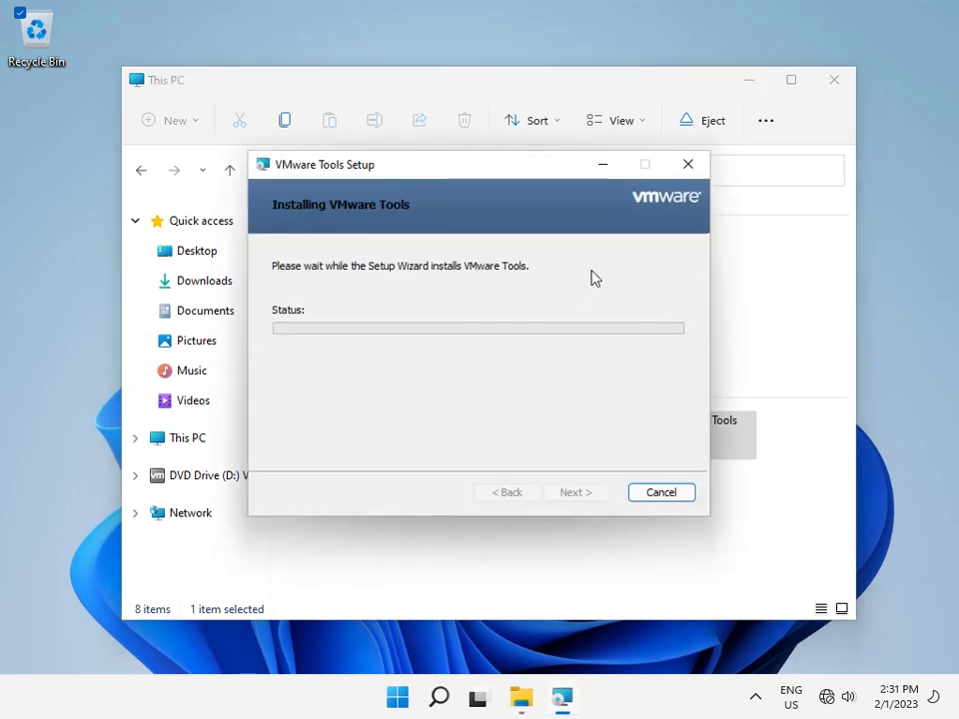
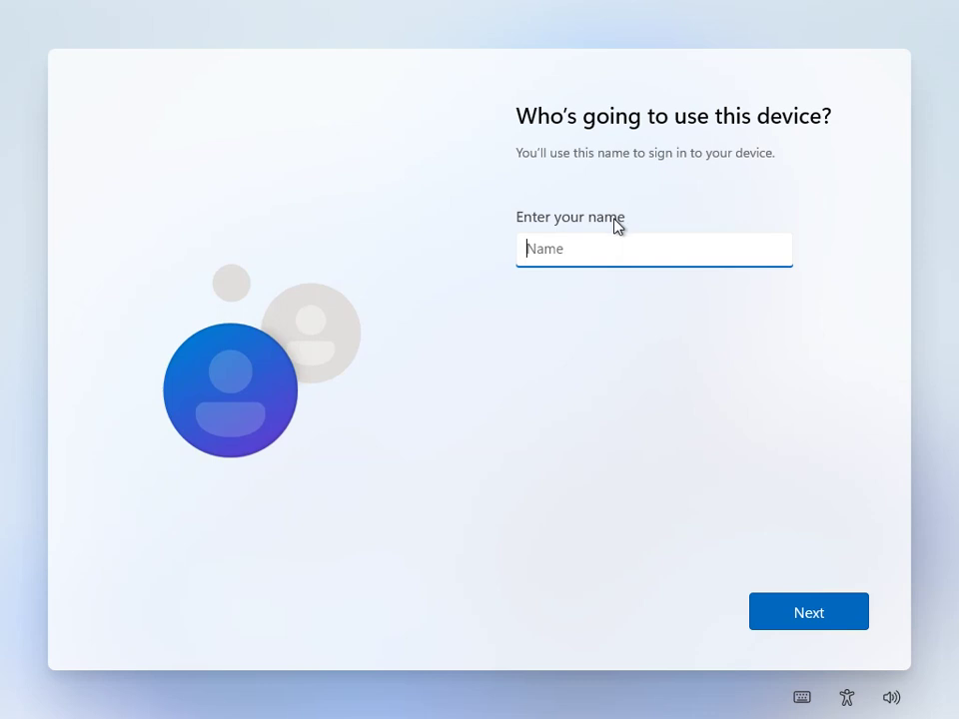
Enter the account name for the new Windows installation and leave its password blank
{"action": "type", "text": "Charles"}
{"action": "key", "text": "Return"}
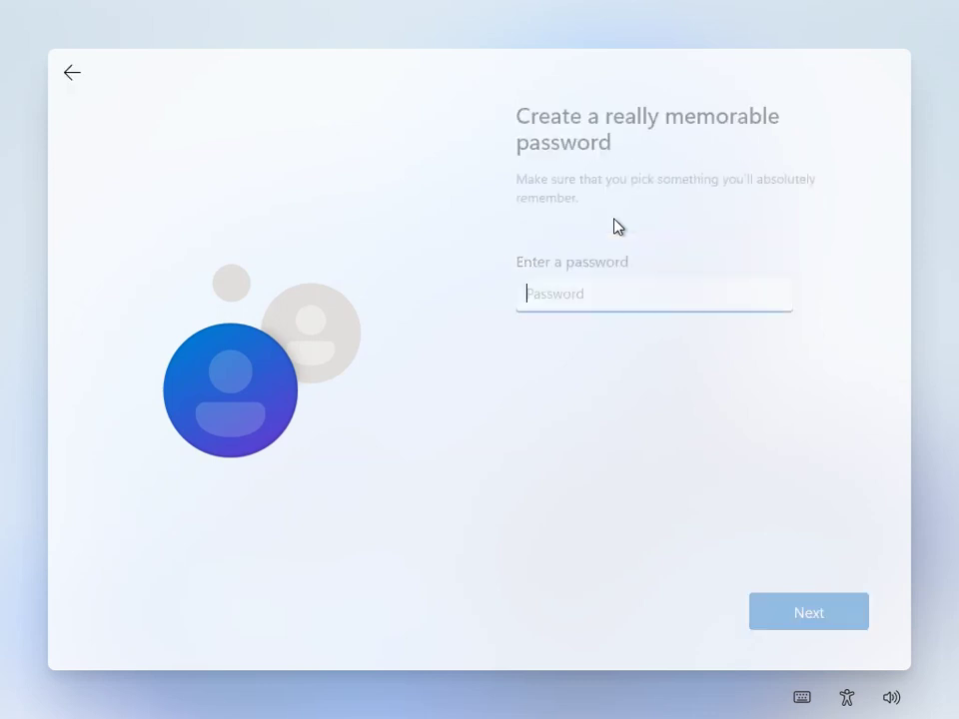
{"action": "key", "text": "Return"}
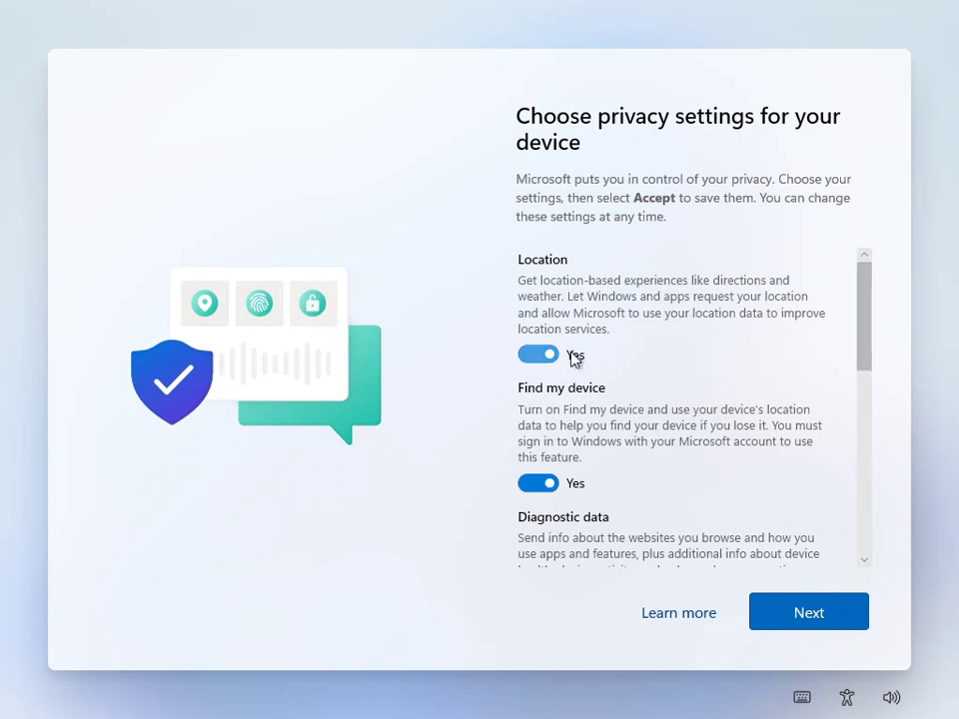
Toggle the Location and Find my device options and accept the device privacy settings
{"action": "left_click", "coordinate": [572, 360]}
{"action": "scroll", "coordinate": [529, 430], "scroll_direction": "down", "scroll_amount": 2}
{"action": "left_click", "coordinate": [530, 419]}
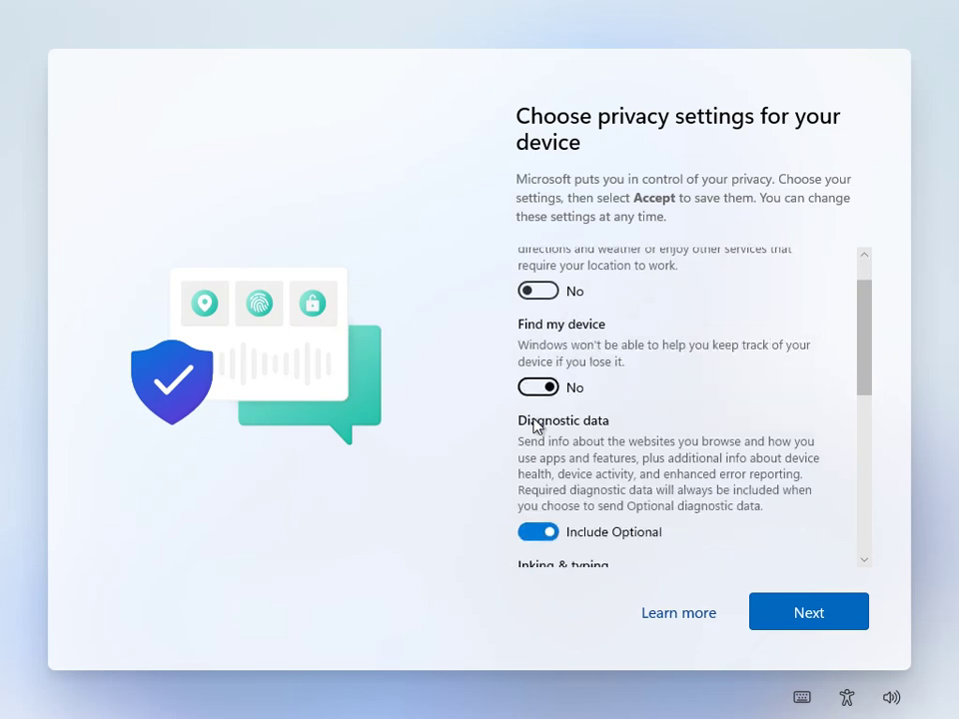
{"action": "scroll", "coordinate": [537, 427], "scroll_direction": "down", "scroll_amount": 2}
{"action": "left_click", "coordinate": [528, 290]}
{"action": "scroll", "coordinate": [530, 316], "scroll_direction": "up", "scroll_amount": 3}
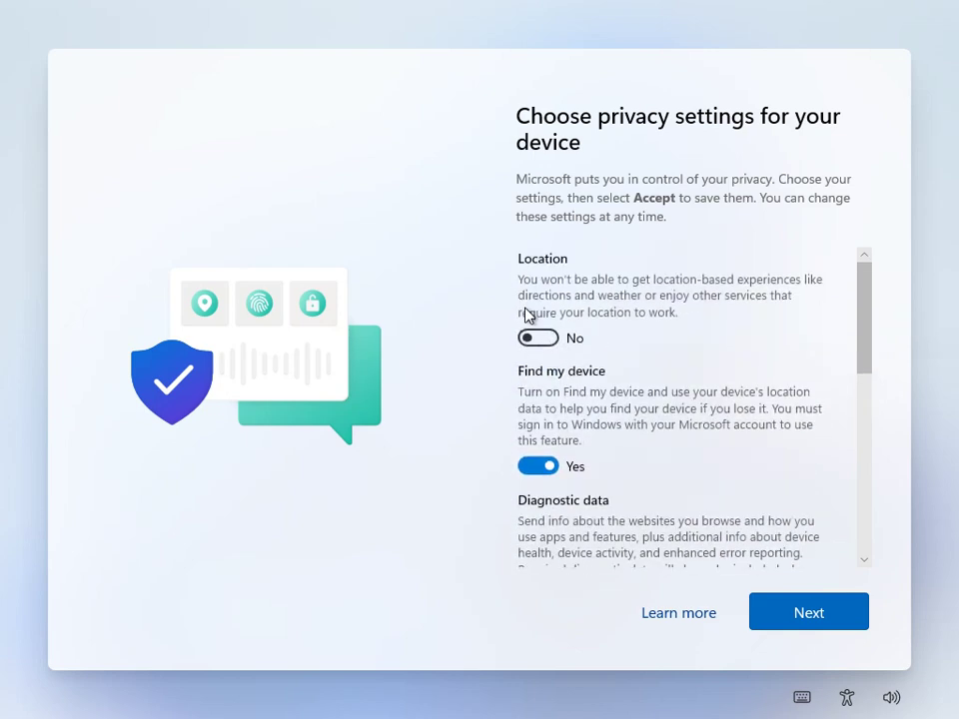
{"action": "left_click", "coordinate": [537, 340]}
{"action": "scroll", "coordinate": [674, 464], "scroll_direction": "down", "scroll_amount": 6}
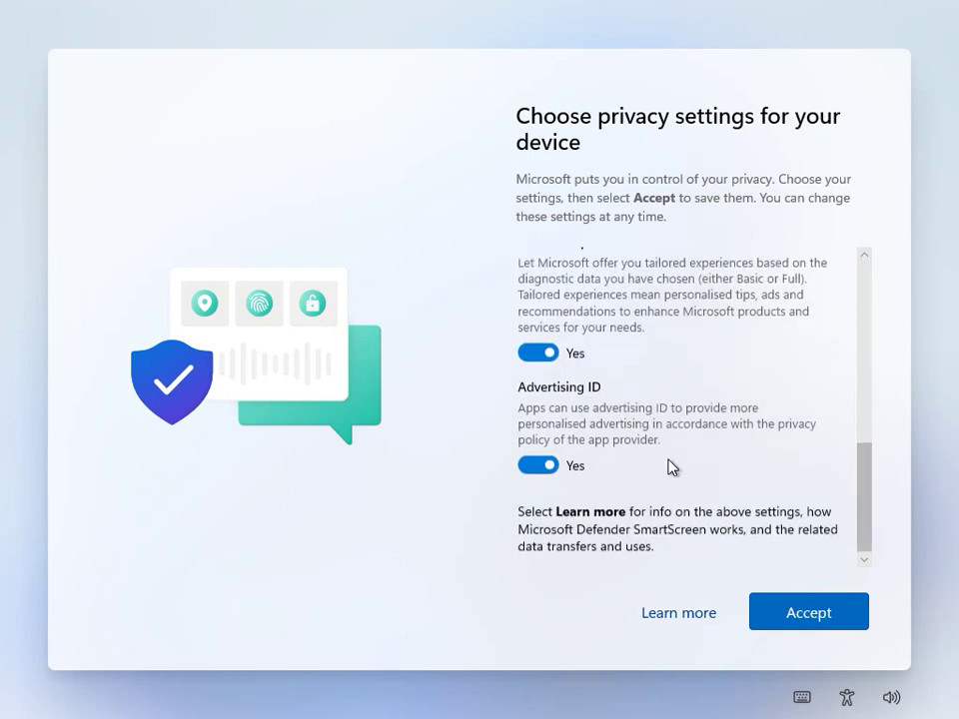
{"action": "left_click", "coordinate": [809, 611]}
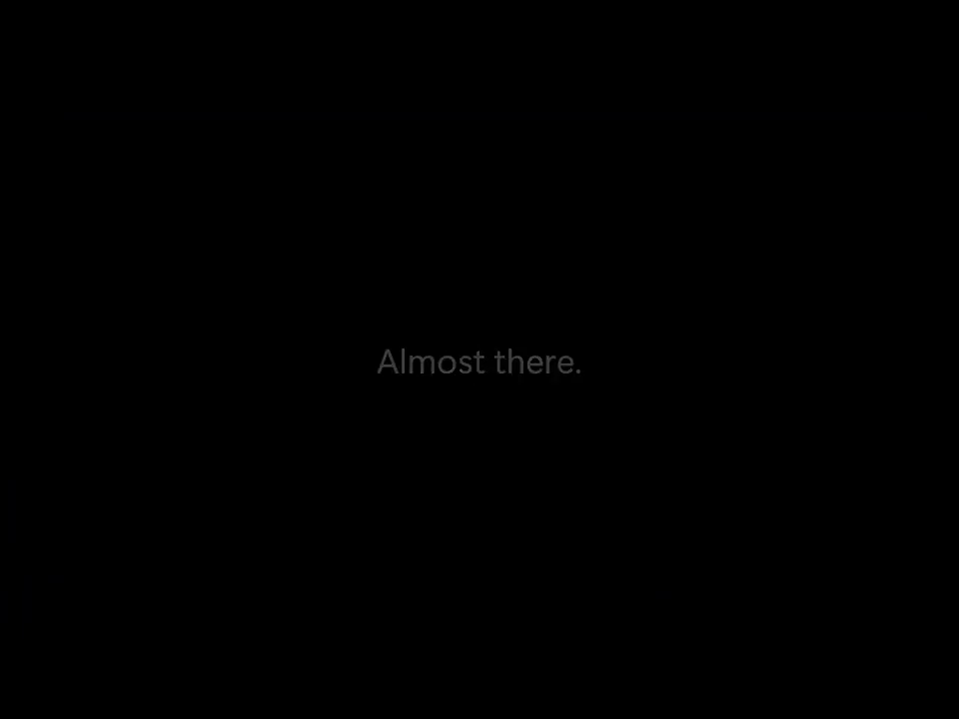
Open File Explorer on the new desktop and show This PC
{"action": "key", "text": "super"}
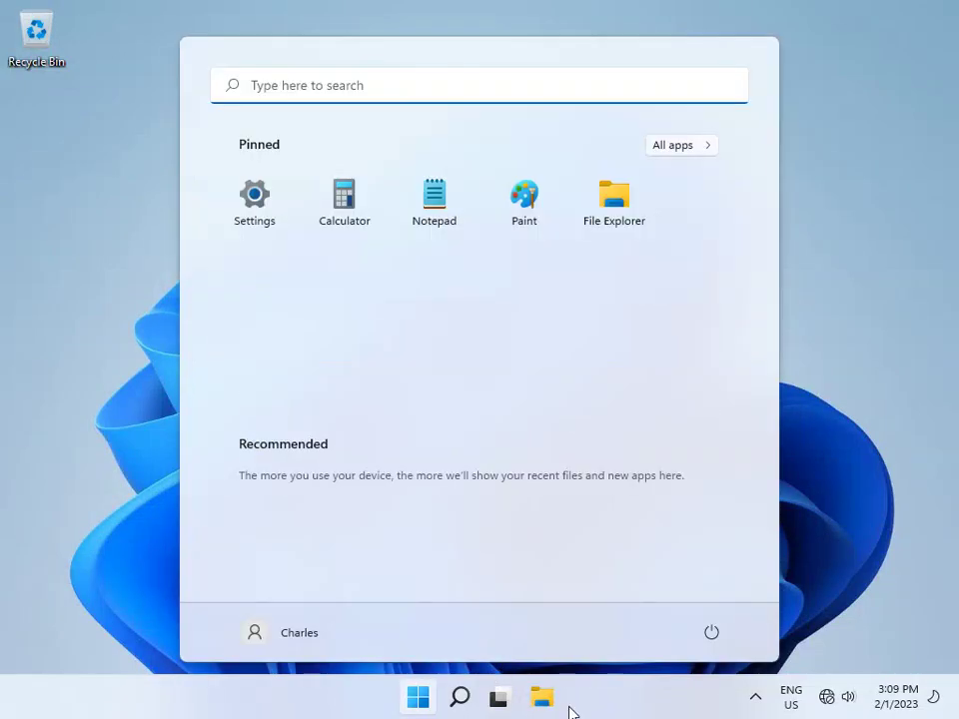
{"action": "left_click", "coordinate": [540, 693]}
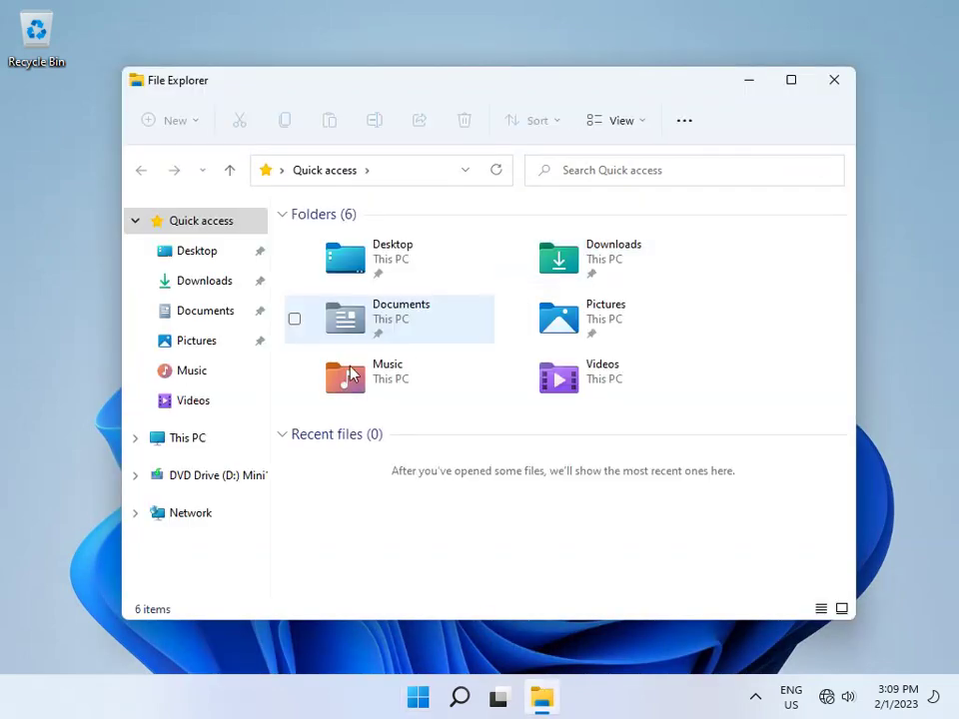
{"action": "left_click", "coordinate": [219, 435]}
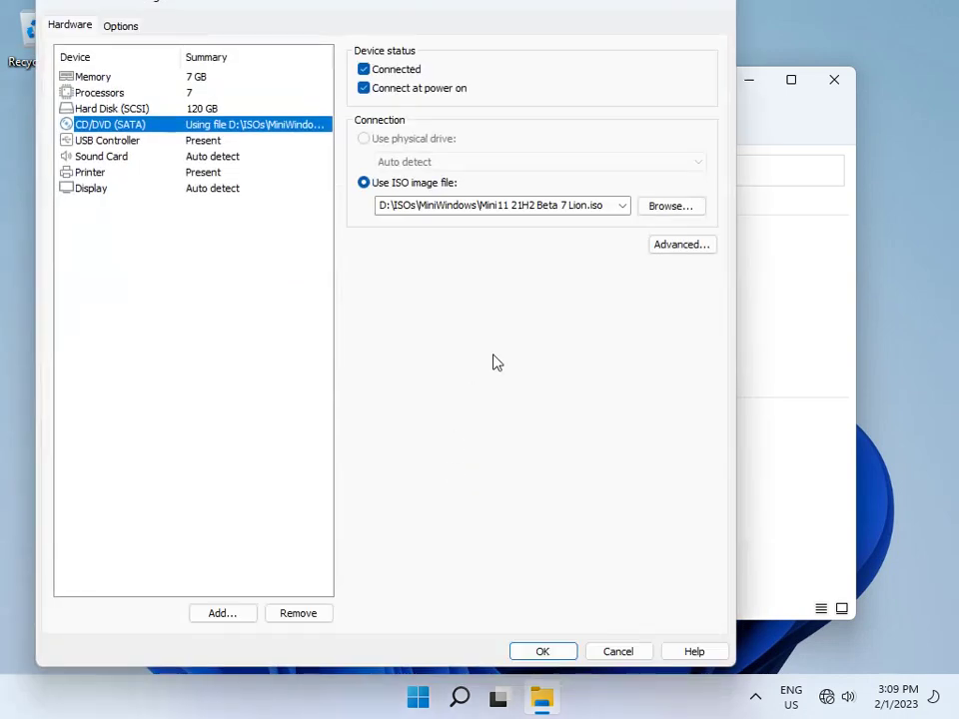
Mount Mini11 21H2 Beta 8 Tempo.iso in the virtual machine's CD/DVD drive and save the settings
{"action": "left_click", "coordinate": [650, 205]}
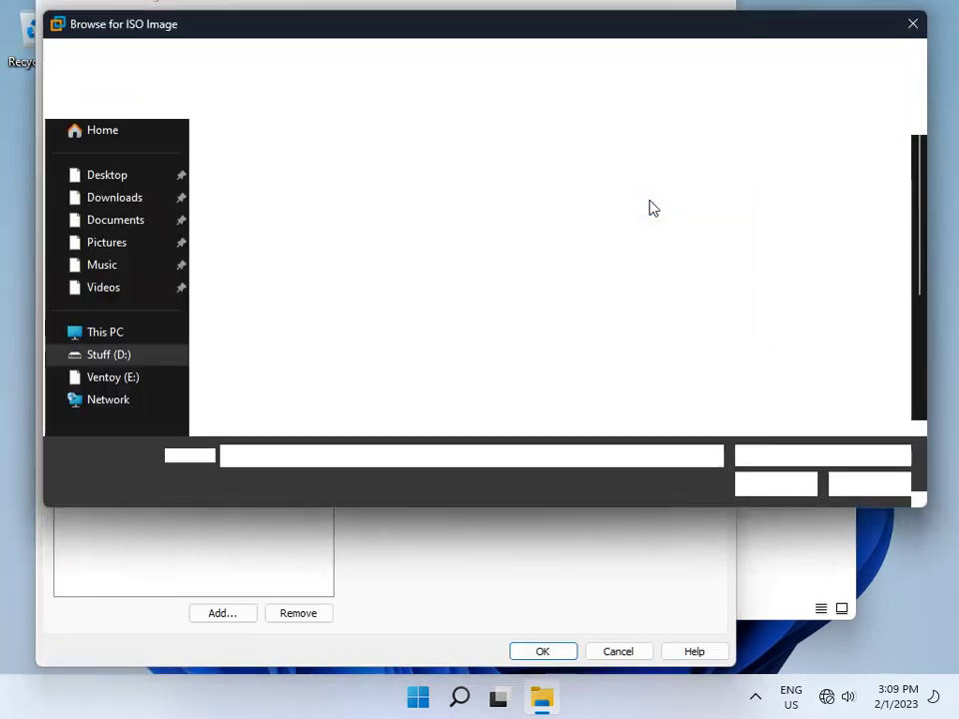
{"action": "scroll", "coordinate": [340, 293], "scroll_direction": "down", "scroll_amount": 1}
{"action": "scroll", "coordinate": [340, 293], "scroll_direction": "down", "scroll_amount": 2}
{"action": "scroll", "coordinate": [336, 295], "scroll_direction": "up", "scroll_amount": 3}
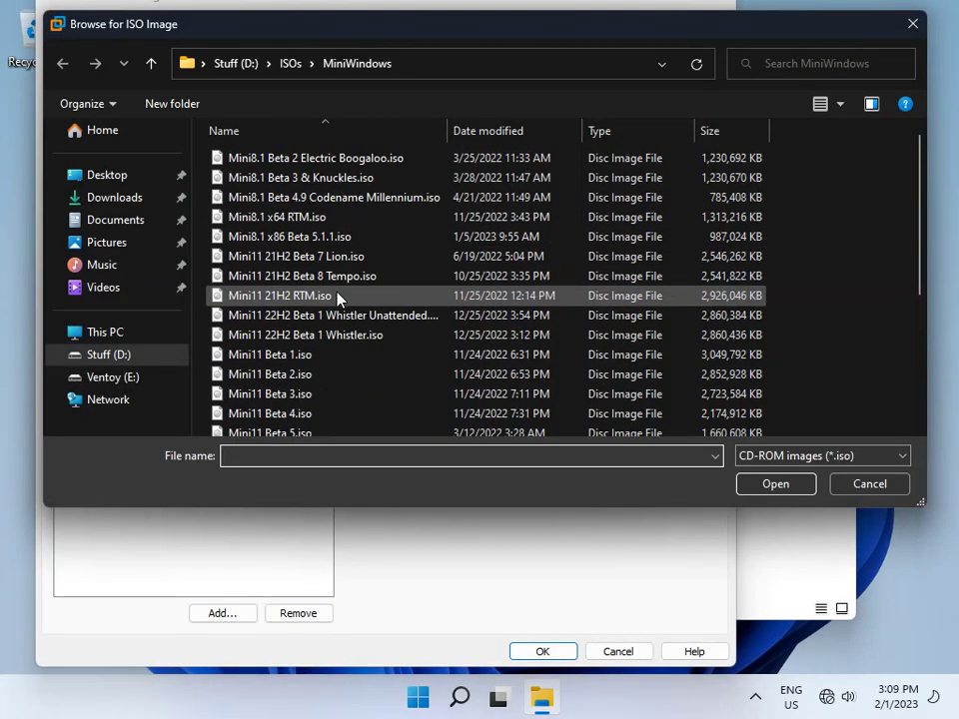
{"action": "double_click", "coordinate": [354, 295]}
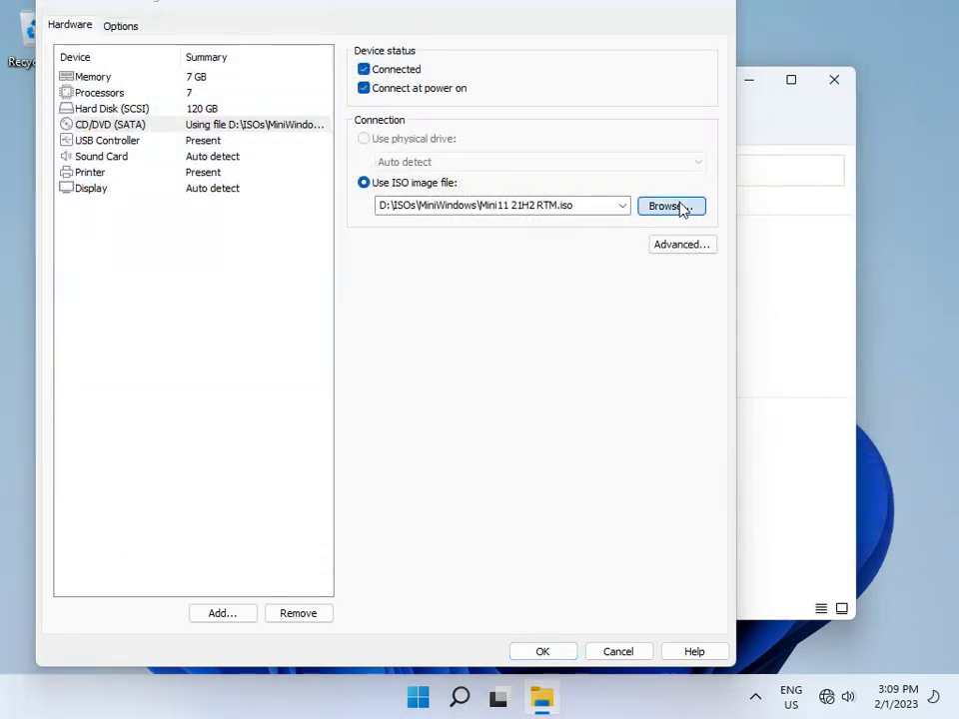
{"action": "left_click", "coordinate": [676, 207]}
{"action": "double_click", "coordinate": [330, 278]}
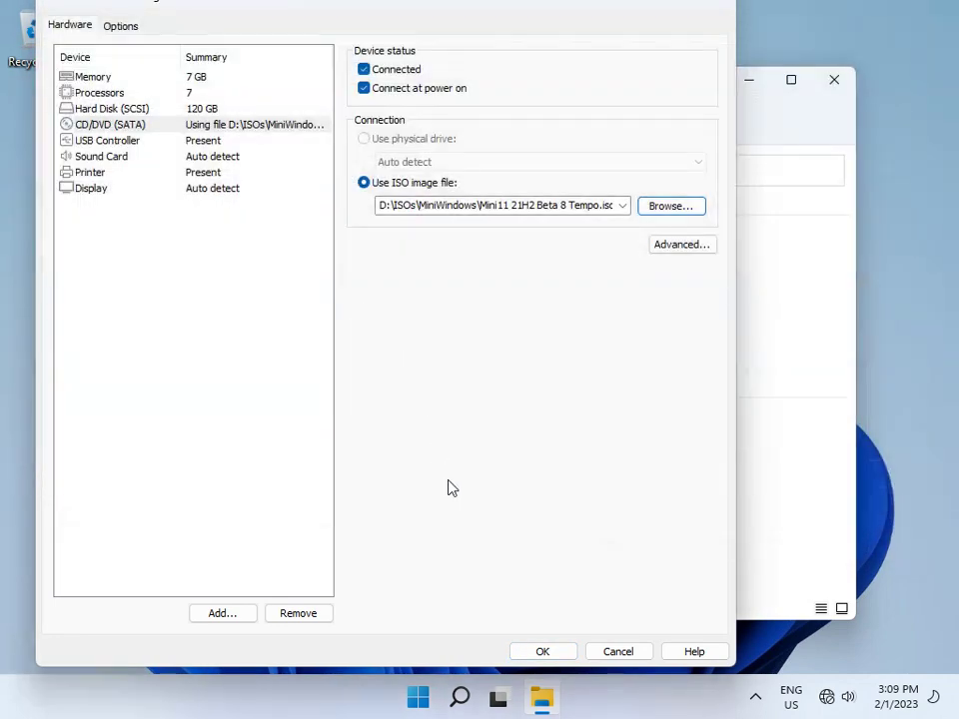
{"action": "left_click", "coordinate": [521, 647]}
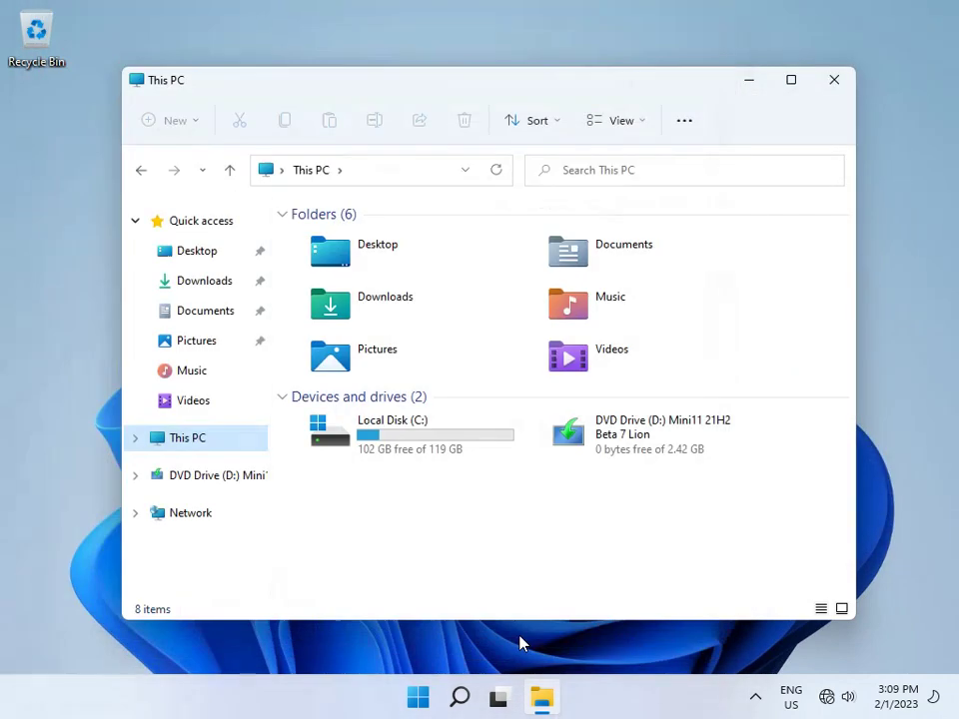
Open the Mini11 21H2 Beta 8 Tempo DVD in a new window and go to its sources folder
{"action": "right_click", "coordinate": [655, 439]}
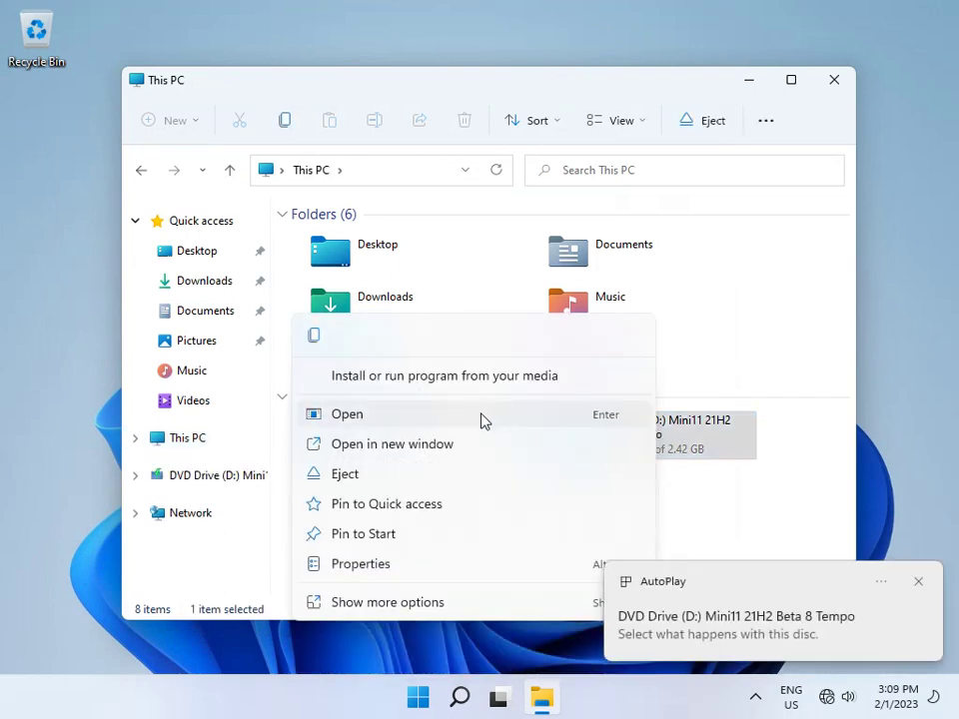
{"action": "left_click", "coordinate": [452, 449]}
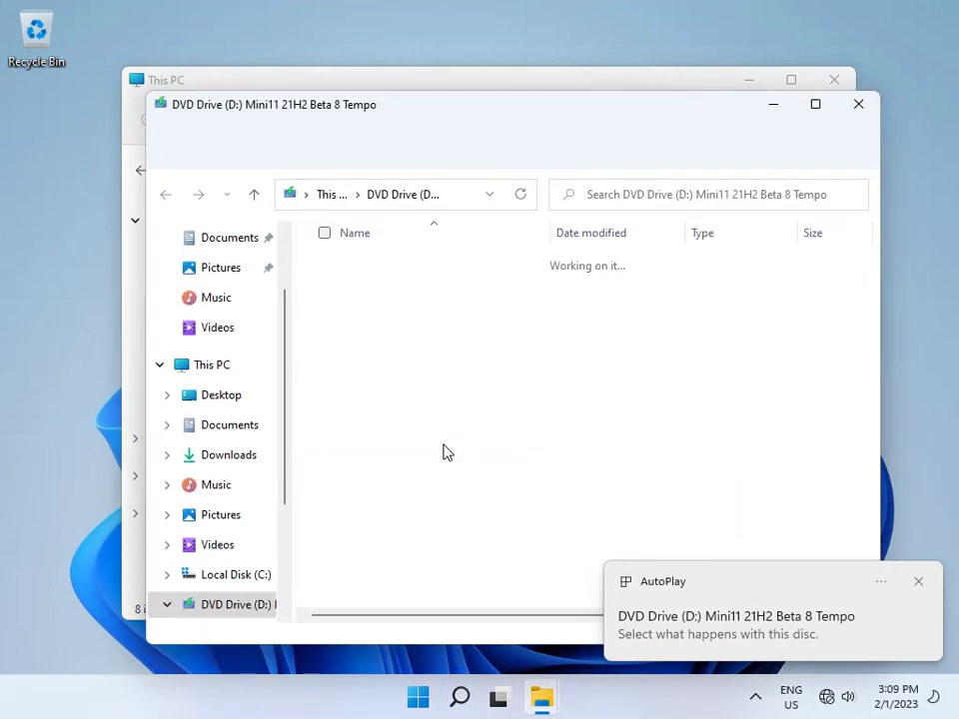
{"action": "double_click", "coordinate": [421, 358]}
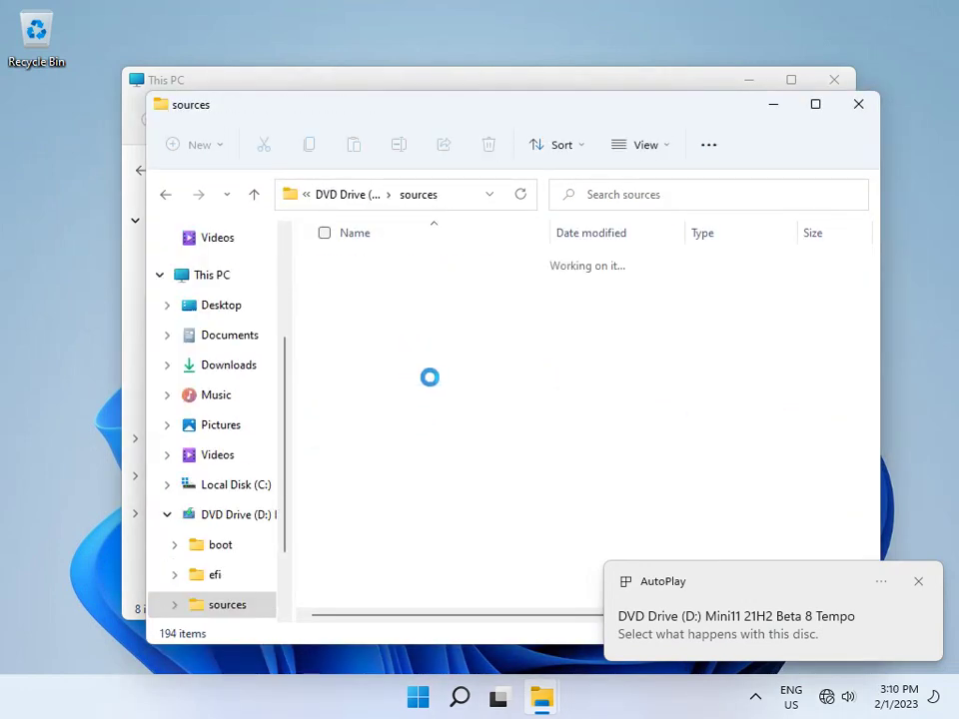
Locate the setup application in the sources folder and run it with administrator access
{"action": "scroll", "coordinate": [524, 399], "scroll_direction": "down", "scroll_amount": 8}
{"action": "scroll", "coordinate": [524, 396], "scroll_direction": "down", "scroll_amount": 15}
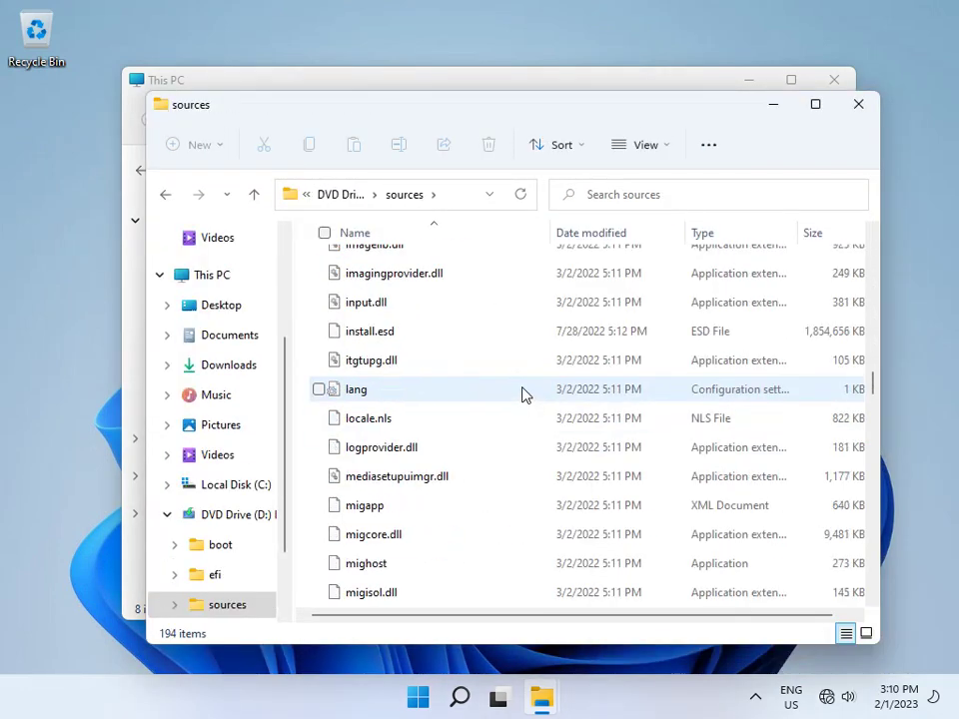
{"action": "scroll", "coordinate": [461, 419], "scroll_direction": "up", "scroll_amount": 3}
{"action": "scroll", "coordinate": [458, 414], "scroll_direction": "down", "scroll_amount": 15}
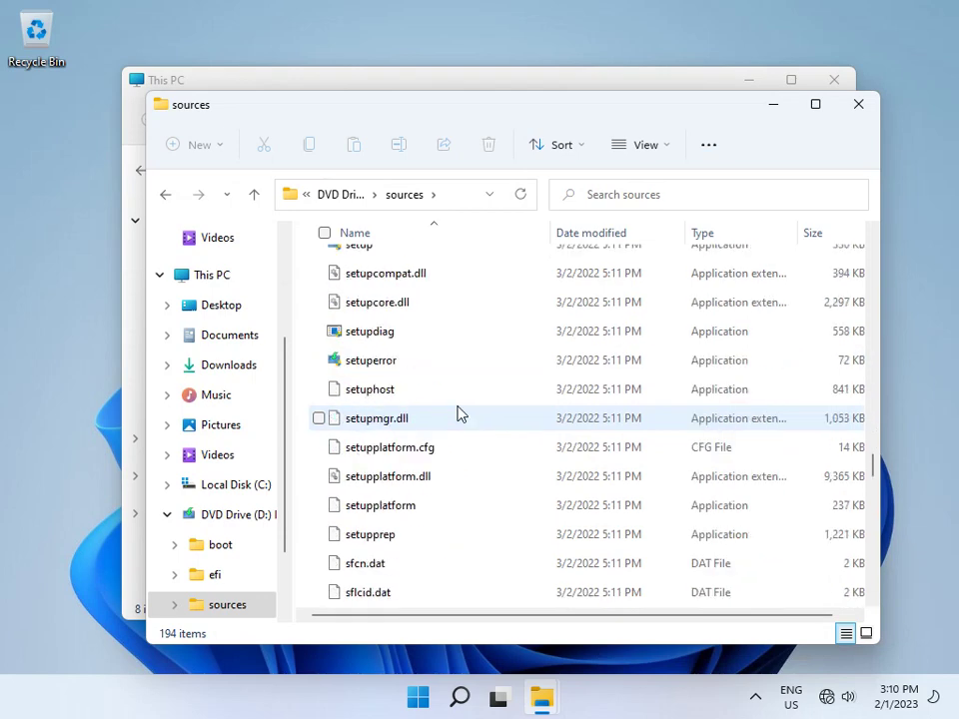
{"action": "scroll", "coordinate": [445, 433], "scroll_direction": "up", "scroll_amount": 3}
{"action": "scroll", "coordinate": [446, 432], "scroll_direction": "up", "scroll_amount": 4}
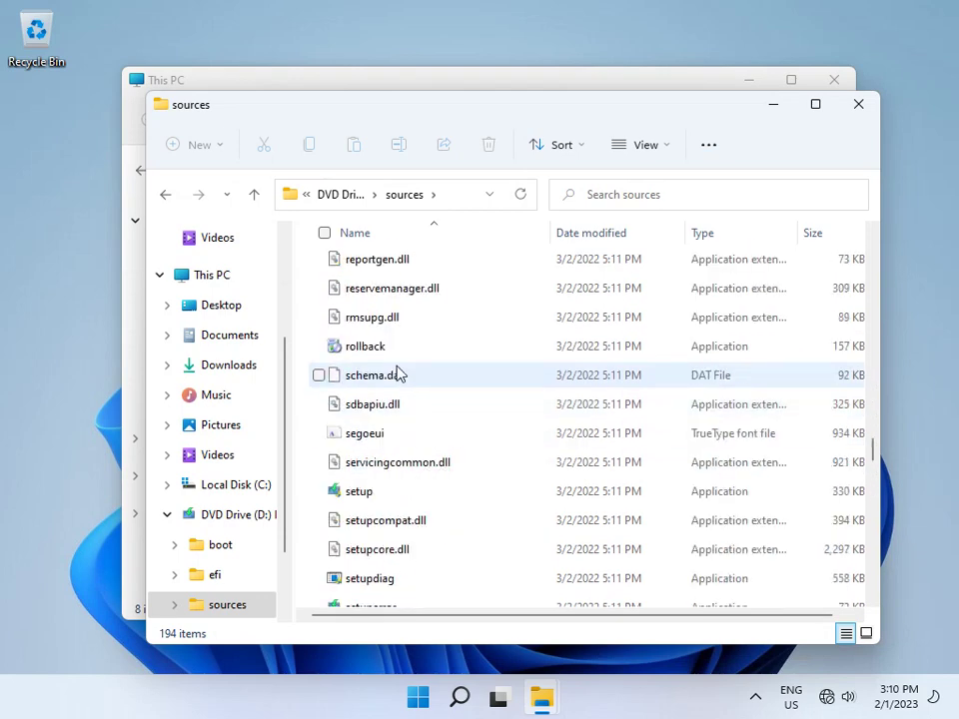
{"action": "scroll", "coordinate": [397, 373], "scroll_direction": "up", "scroll_amount": 3}
{"action": "scroll", "coordinate": [397, 373], "scroll_direction": "down", "scroll_amount": 7}
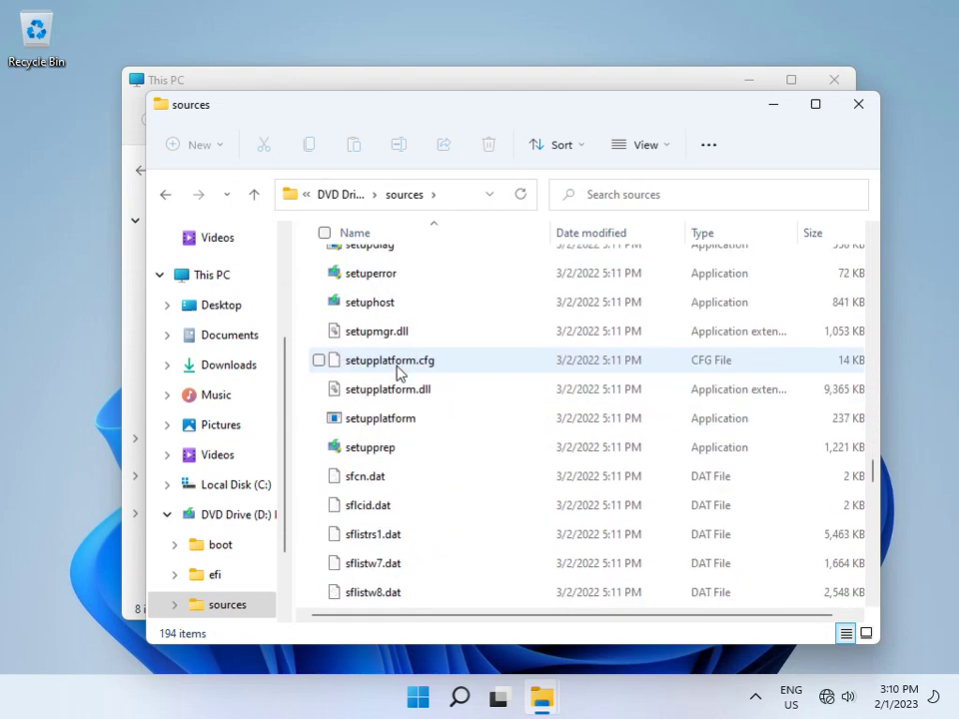
{"action": "scroll", "coordinate": [393, 350], "scroll_direction": "down", "scroll_amount": 12}
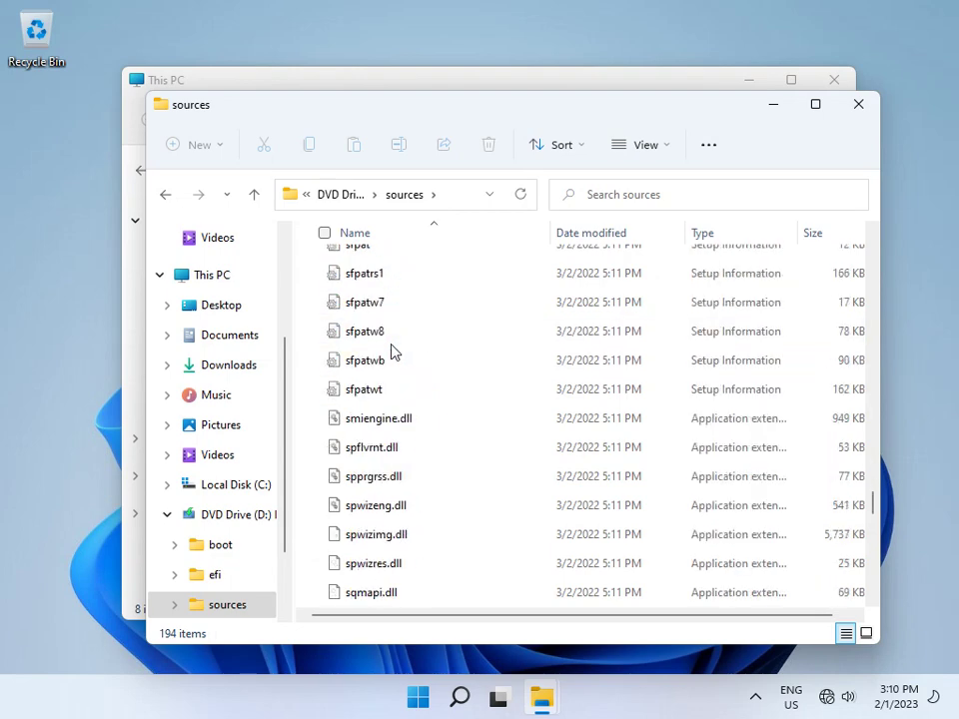
{"action": "scroll", "coordinate": [393, 350], "scroll_direction": "up", "scroll_amount": 12}
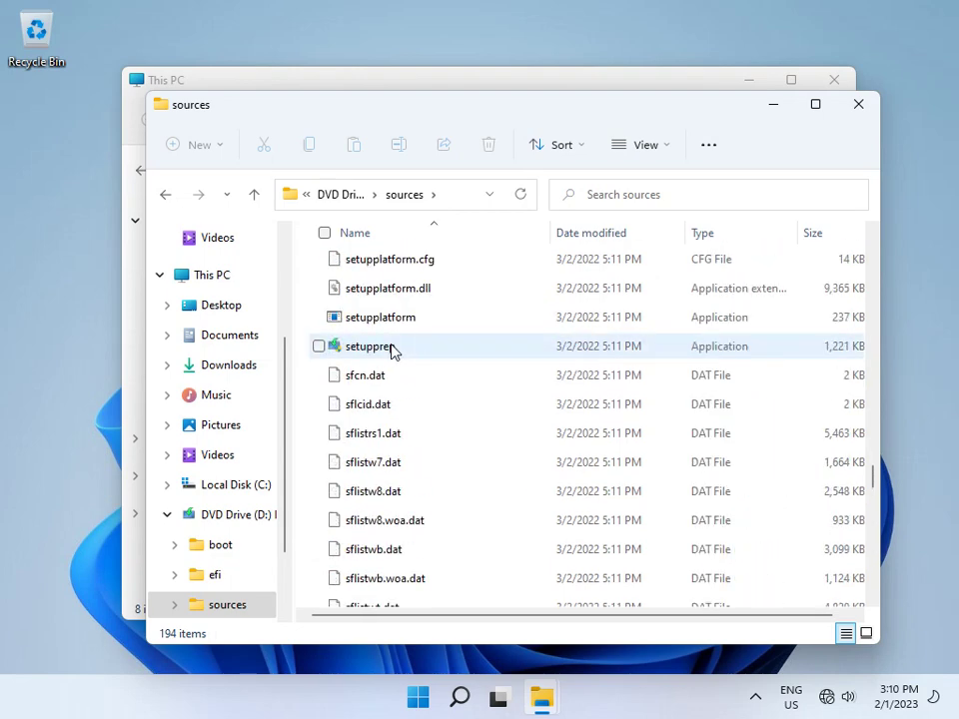
{"action": "scroll", "coordinate": [393, 351], "scroll_direction": "up", "scroll_amount": 2}
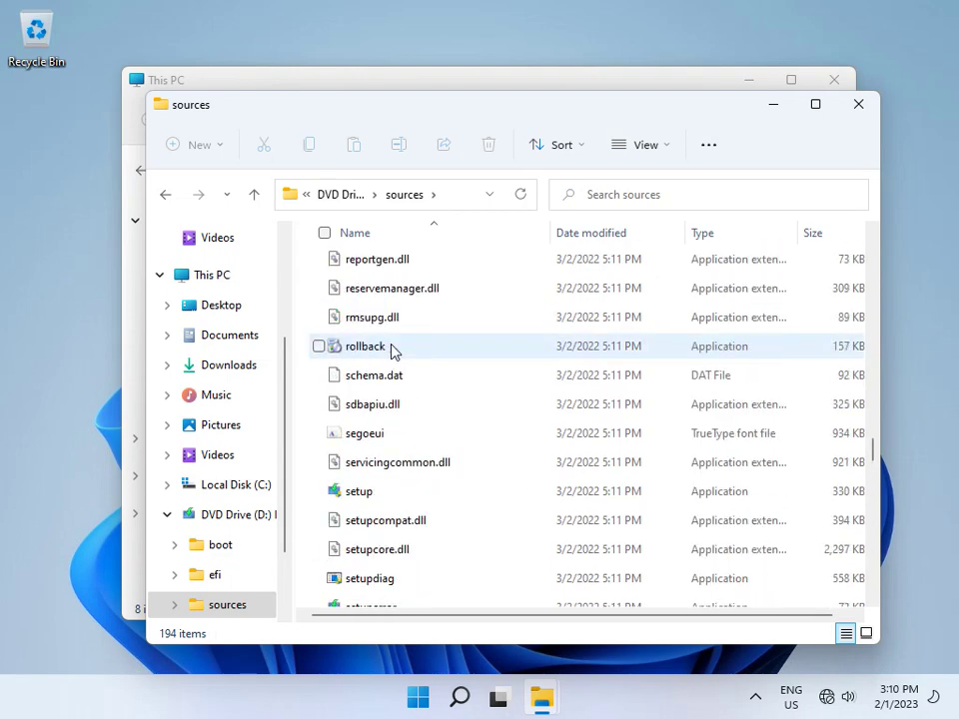
{"action": "left_click", "coordinate": [419, 503]}
{"action": "double_click", "coordinate": [420, 502]}
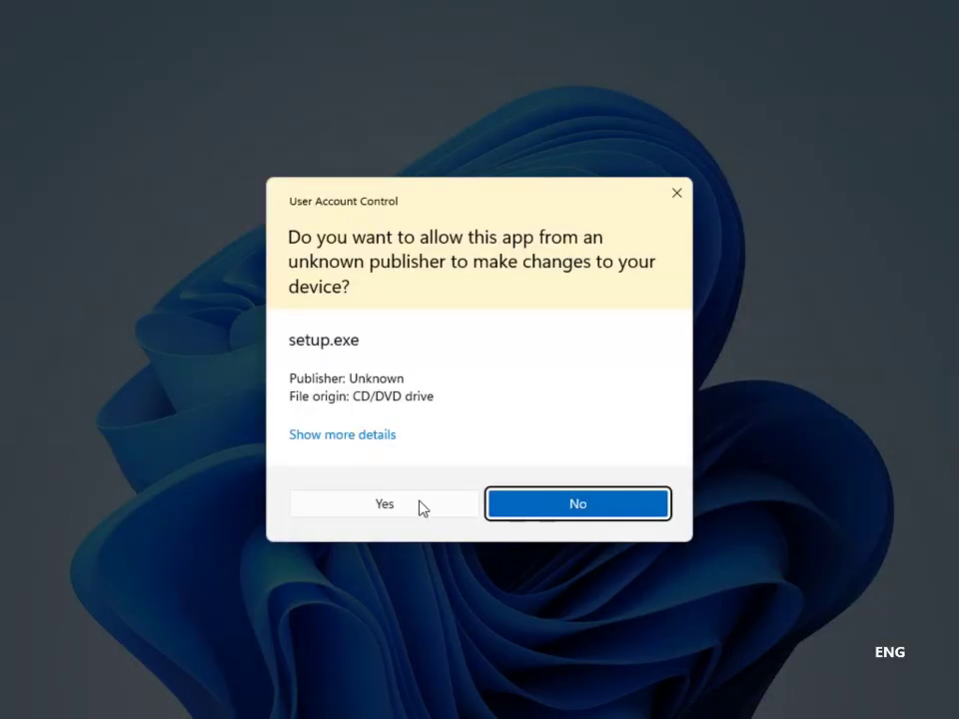
{"action": "left_click", "coordinate": [345, 503]}
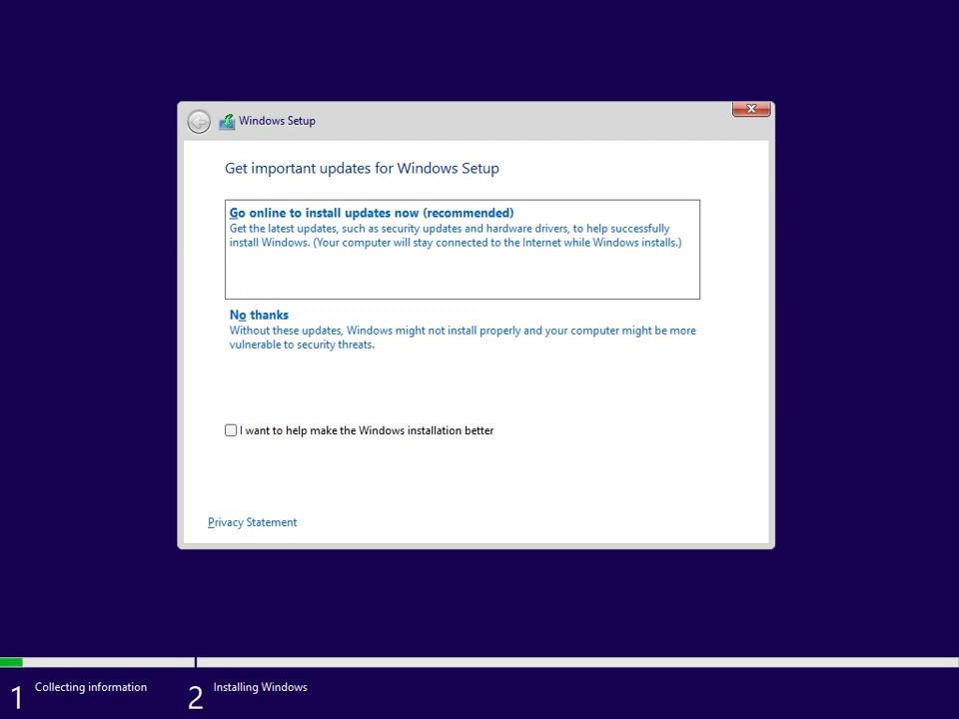
Answer the Windows Setup updates question and accept the Microsoft Software Licence Terms
{"action": "left_click", "coordinate": [617, 292]}
{"action": "left_click", "coordinate": [568, 523]}
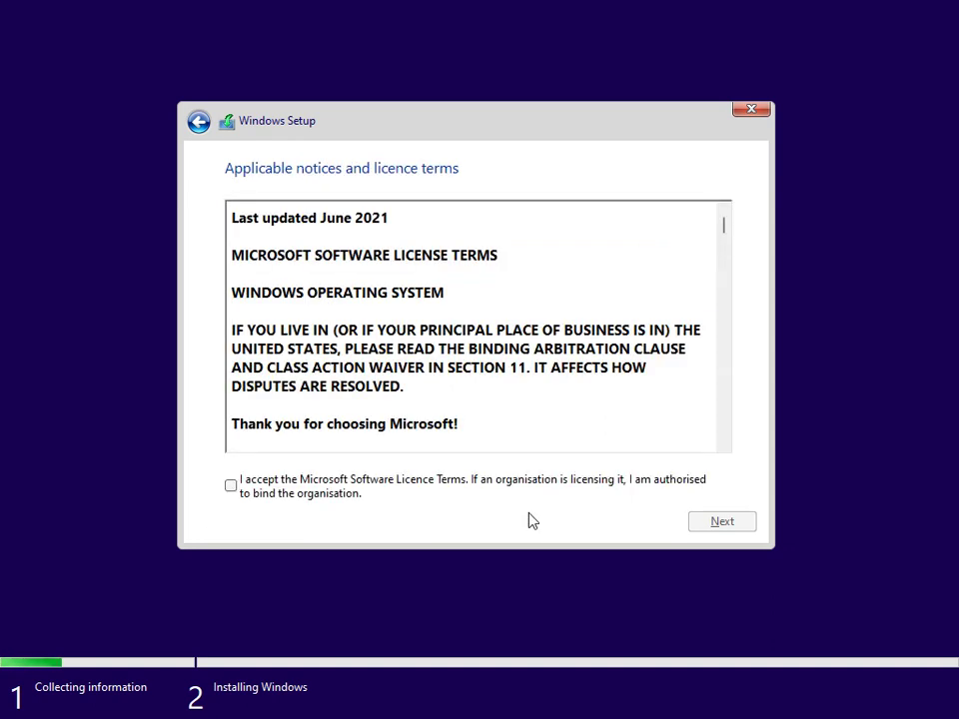
{"action": "left_click", "coordinate": [533, 488]}
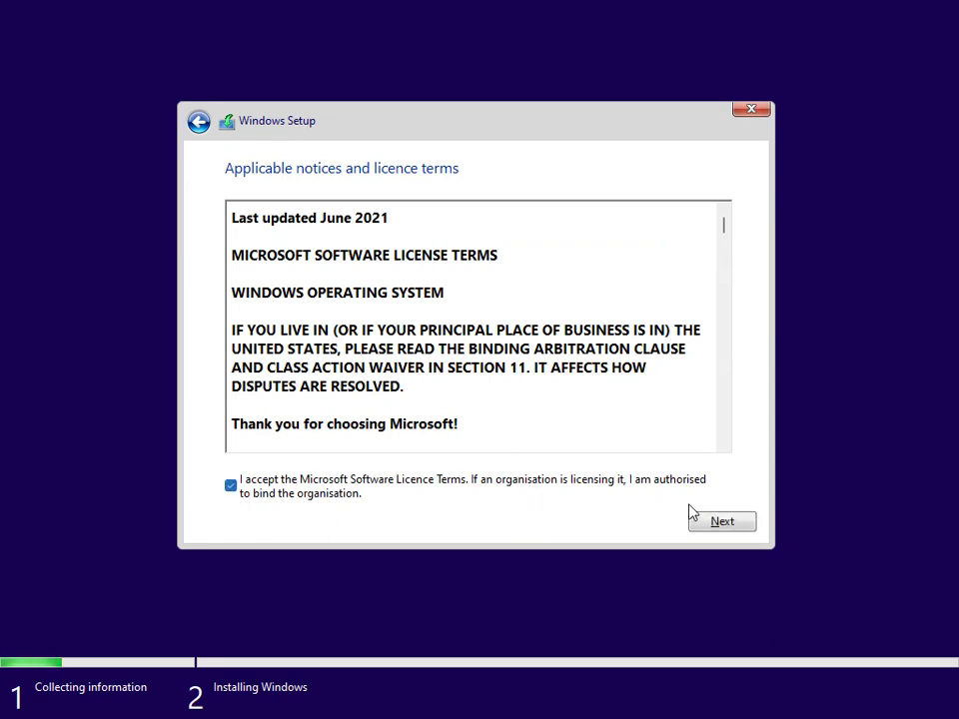
{"action": "left_click", "coordinate": [693, 516]}
Choose a custom installation on Drive 0 Partition 2 (C:) and agree to move the existing Windows files to Windows.old
{"action": "left_click", "coordinate": [514, 395]}
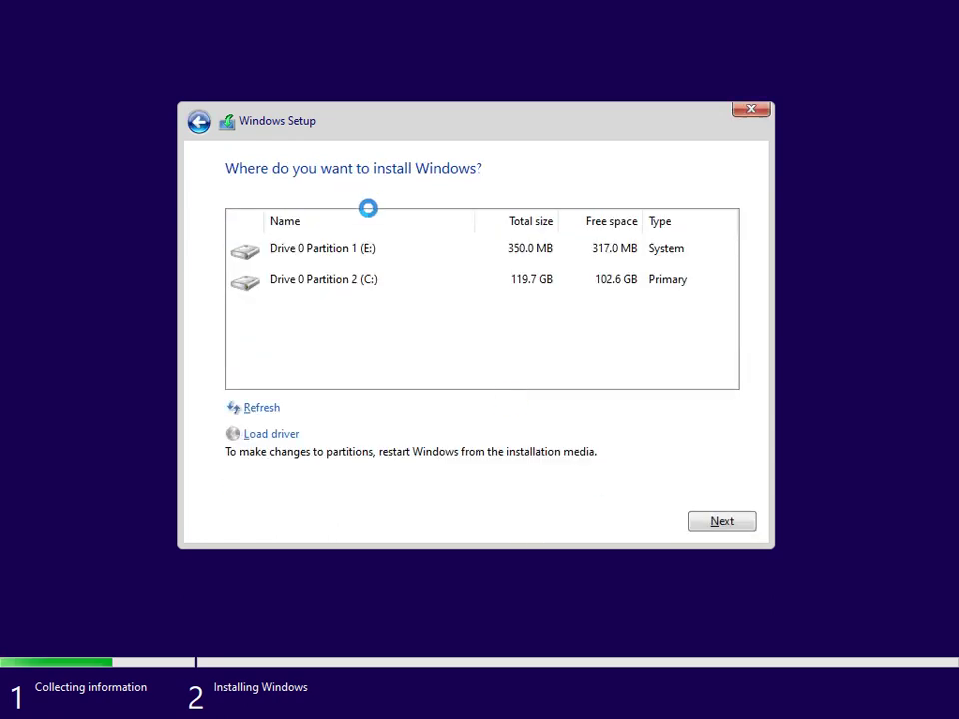
{"action": "left_click", "coordinate": [399, 279]}
{"action": "left_click", "coordinate": [722, 521]}
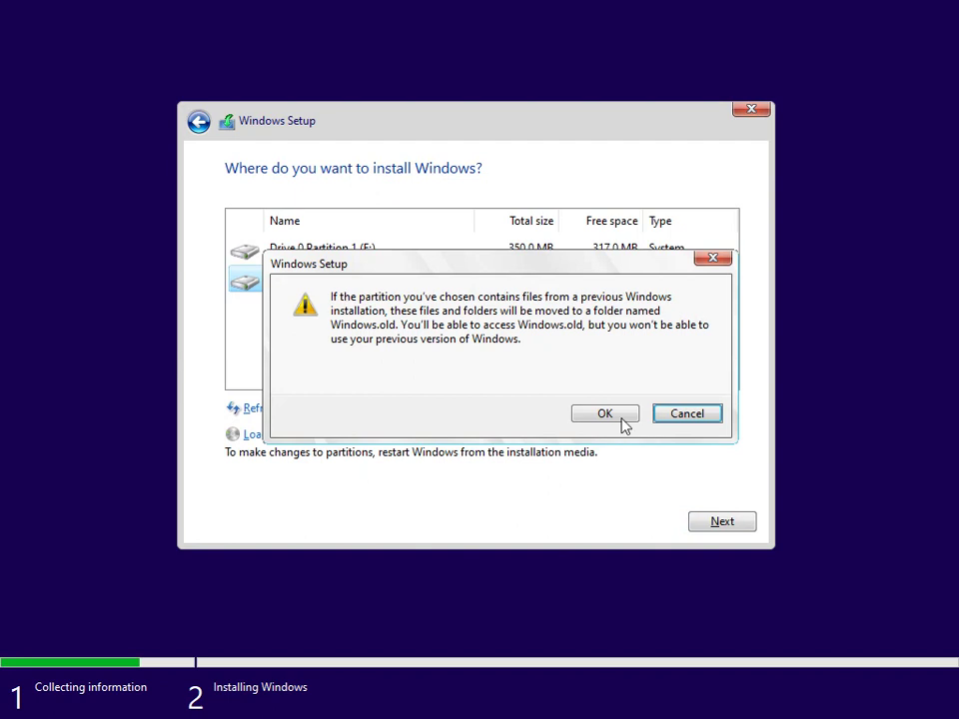
{"action": "left_click", "coordinate": [619, 418]}
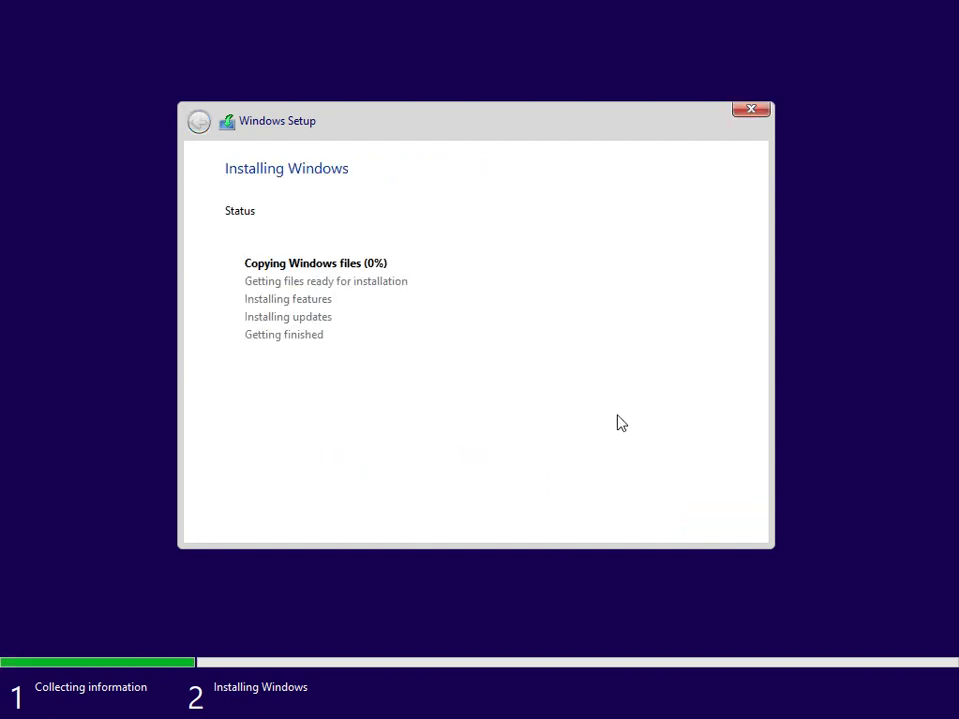
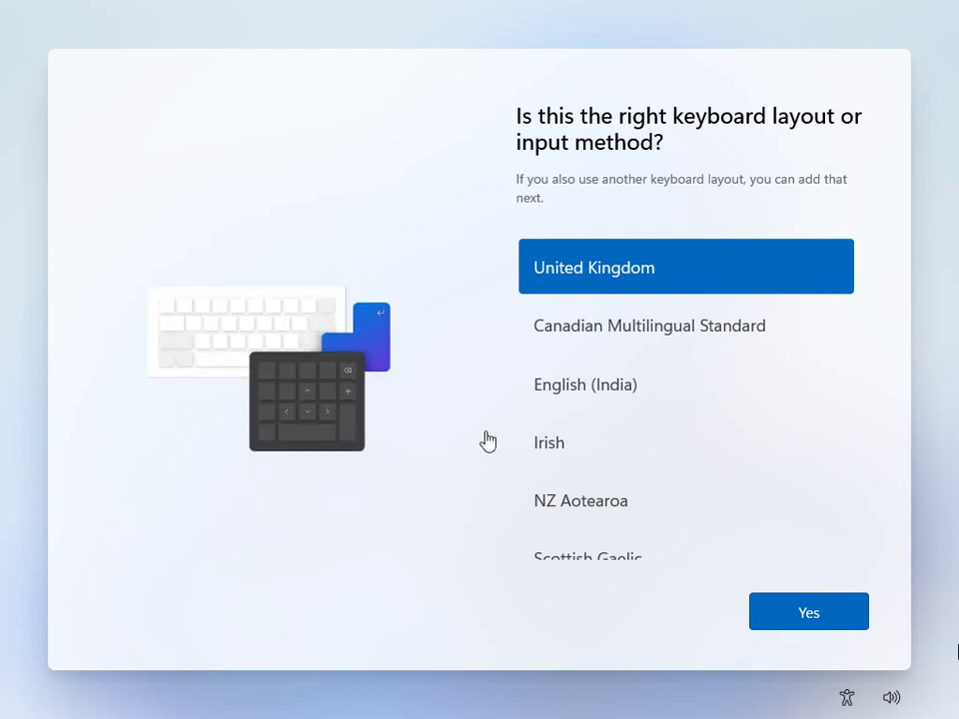
Choose the US keyboard layout for the new installation and skip adding a second layout
{"action": "scroll", "coordinate": [607, 405], "scroll_direction": "down", "scroll_amount": 1}
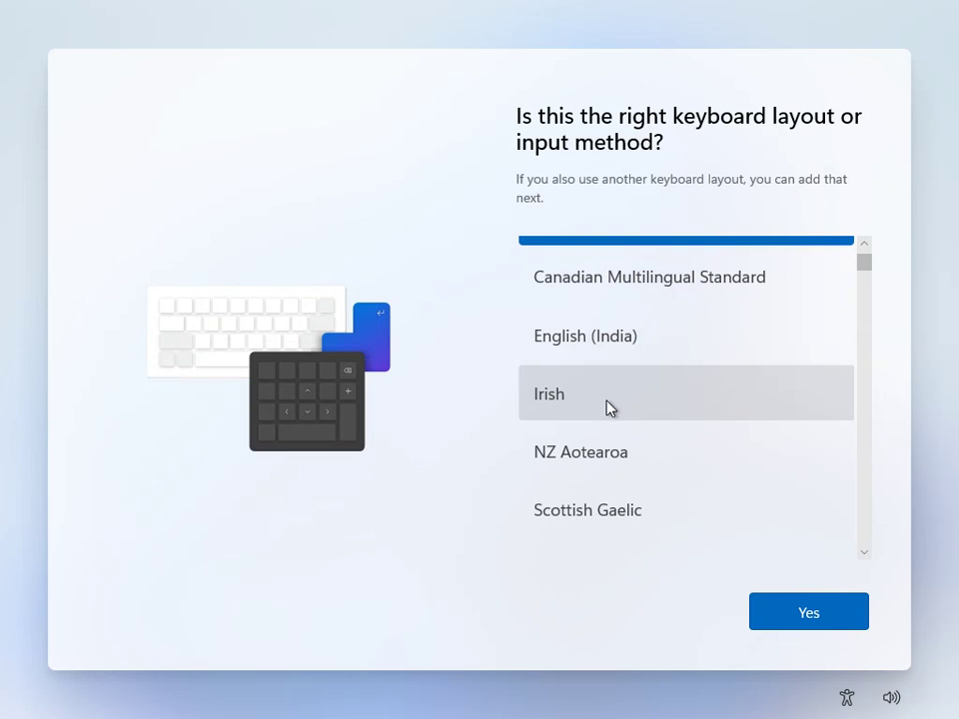
{"action": "scroll", "coordinate": [614, 410], "scroll_direction": "down", "scroll_amount": 5}
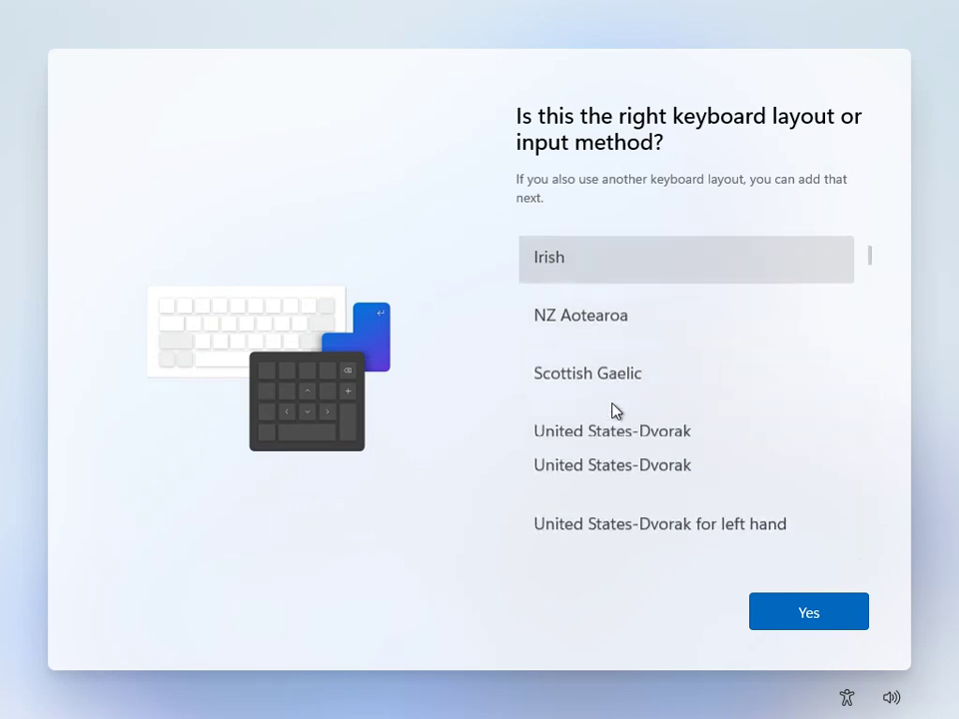
{"action": "left_click", "coordinate": [618, 454]}
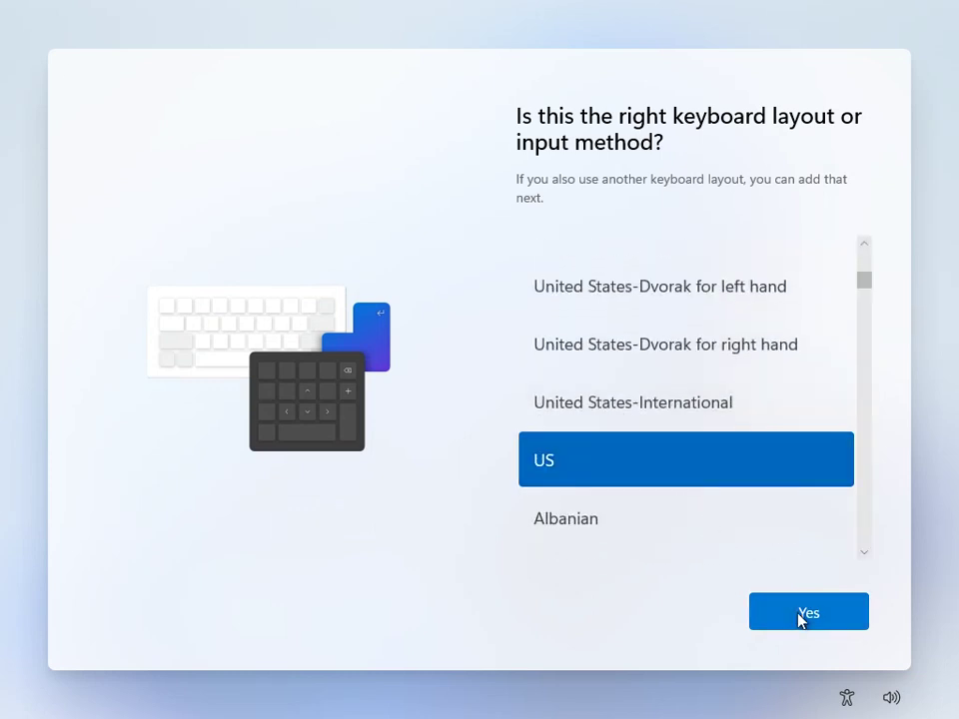
{"action": "left_click", "coordinate": [801, 617]}
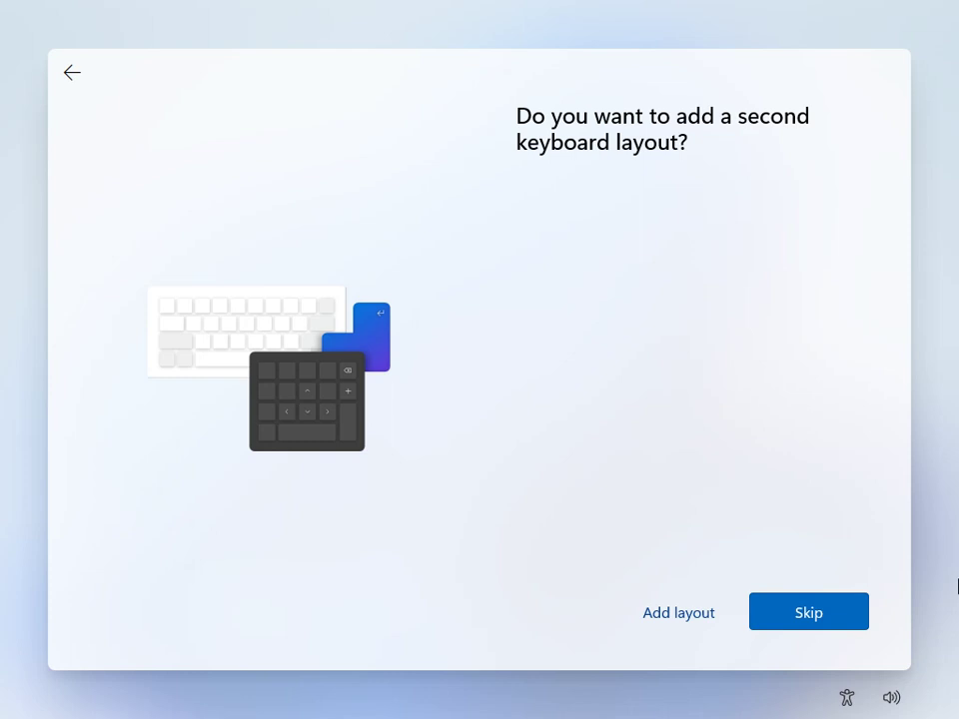
{"action": "left_click", "coordinate": [788, 616]}
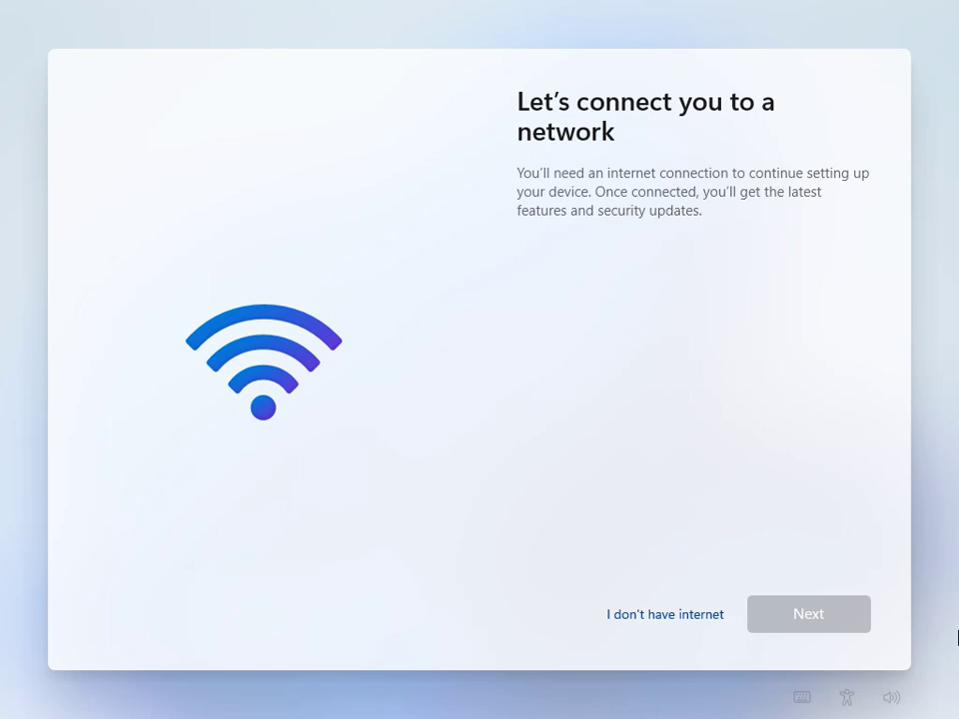
Continue with limited offline setup and create a local account with the user's first name and a blank password
{"action": "left_click", "coordinate": [679, 615]}
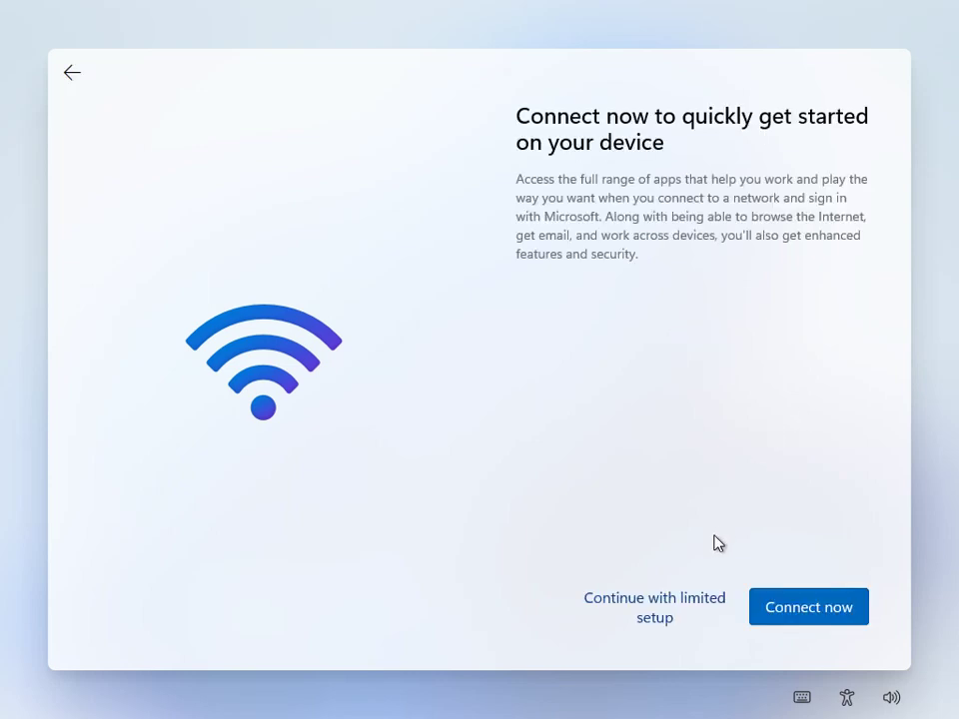
{"action": "left_click", "coordinate": [681, 606]}
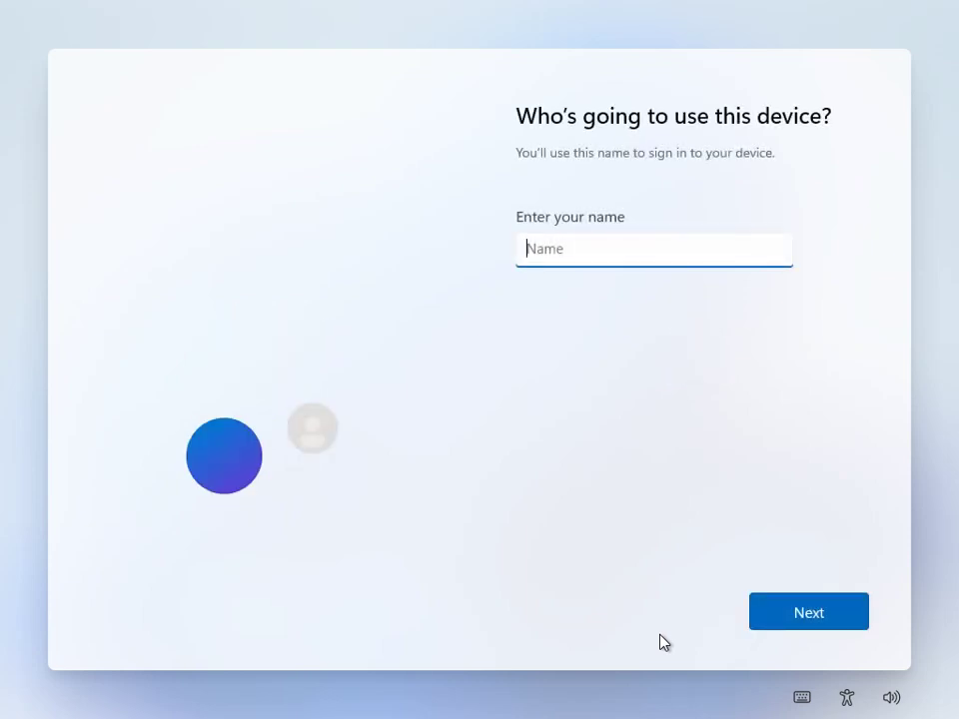
{"action": "type", "text": "Charkle"}
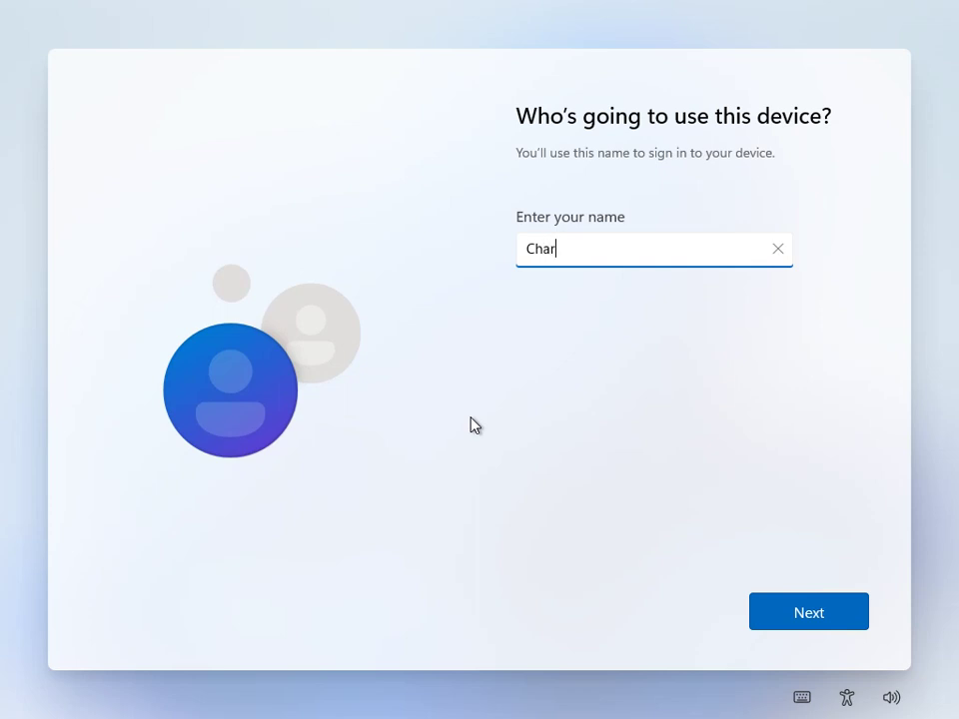
{"action": "key", "text": "BackSpace"}
{"action": "key", "text": "BackSpace"}
{"action": "key", "text": "BackSpace"}
{"action": "type", "text": "les"}
{"action": "key", "text": "Return"}
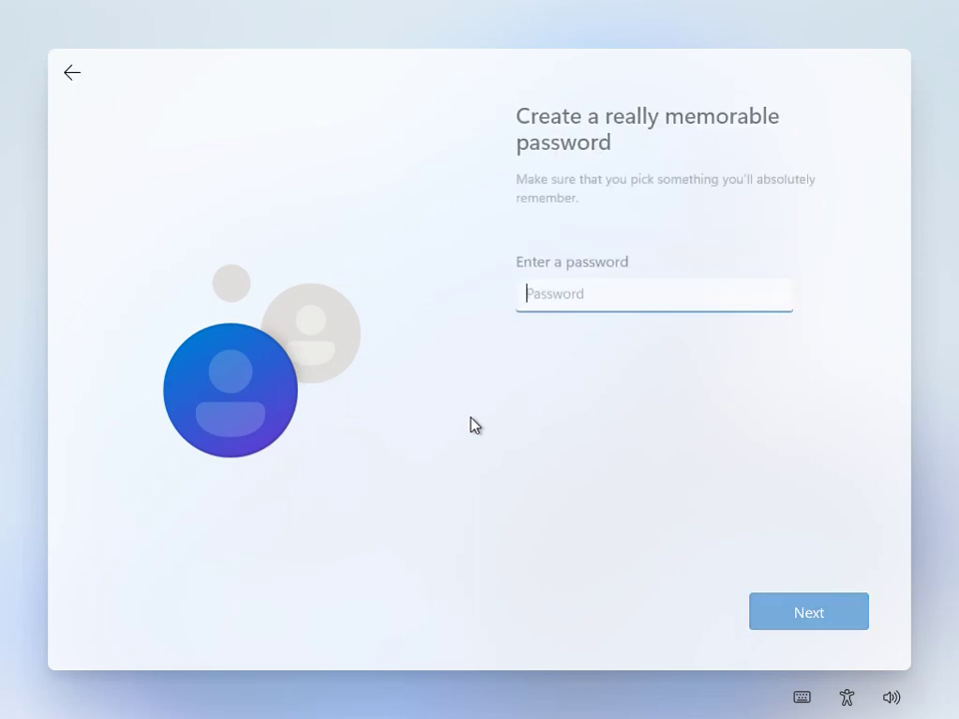
{"action": "key", "text": "Return"}
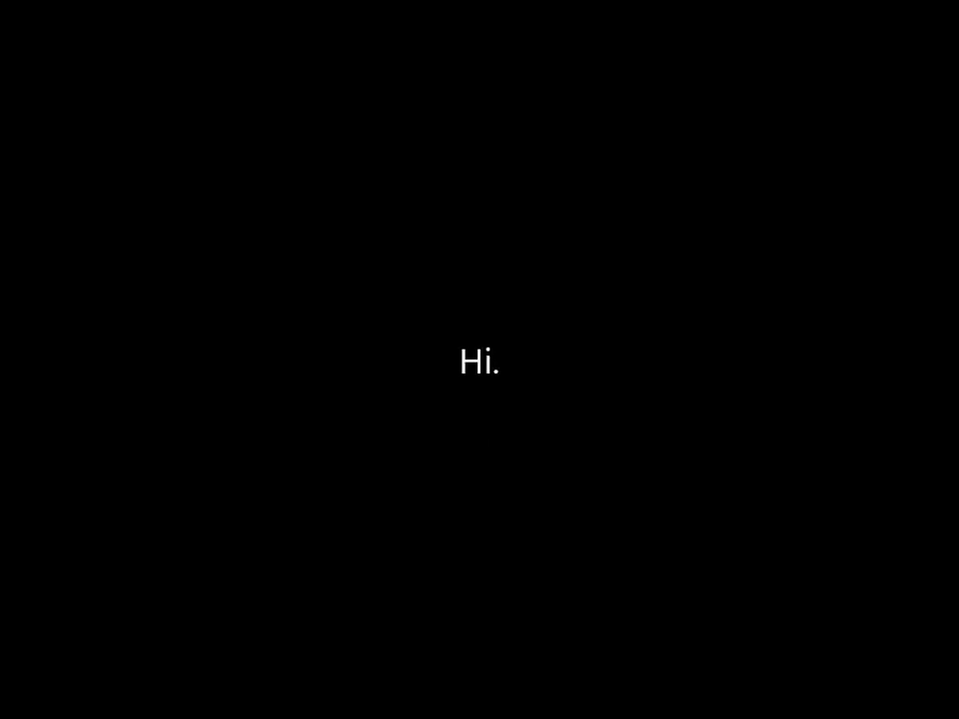
Sign out of the session during the first-run greeting and sign back in to the local account
{"action": "key", "text": "ctrl+alt+Delete"}
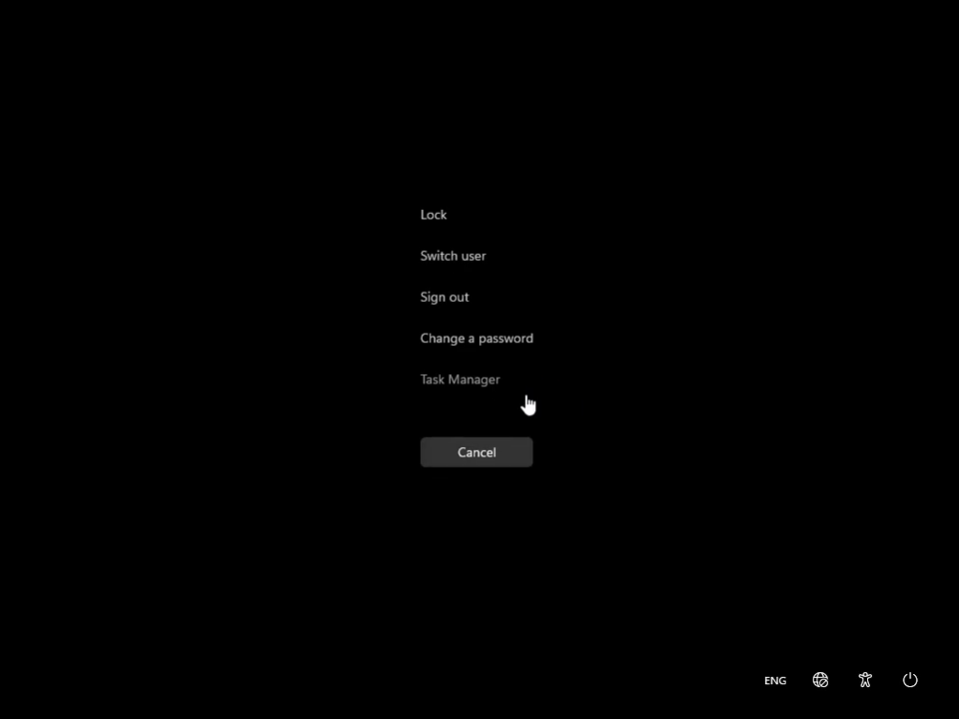
{"action": "left_click", "coordinate": [458, 301]}
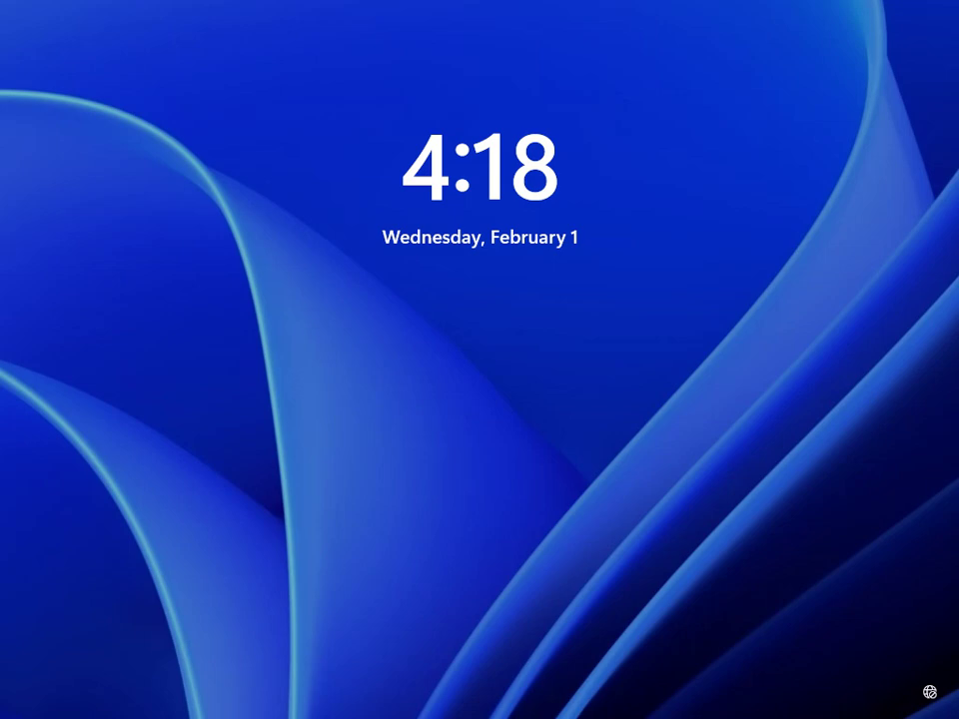
{"action": "key", "text": "Return"}
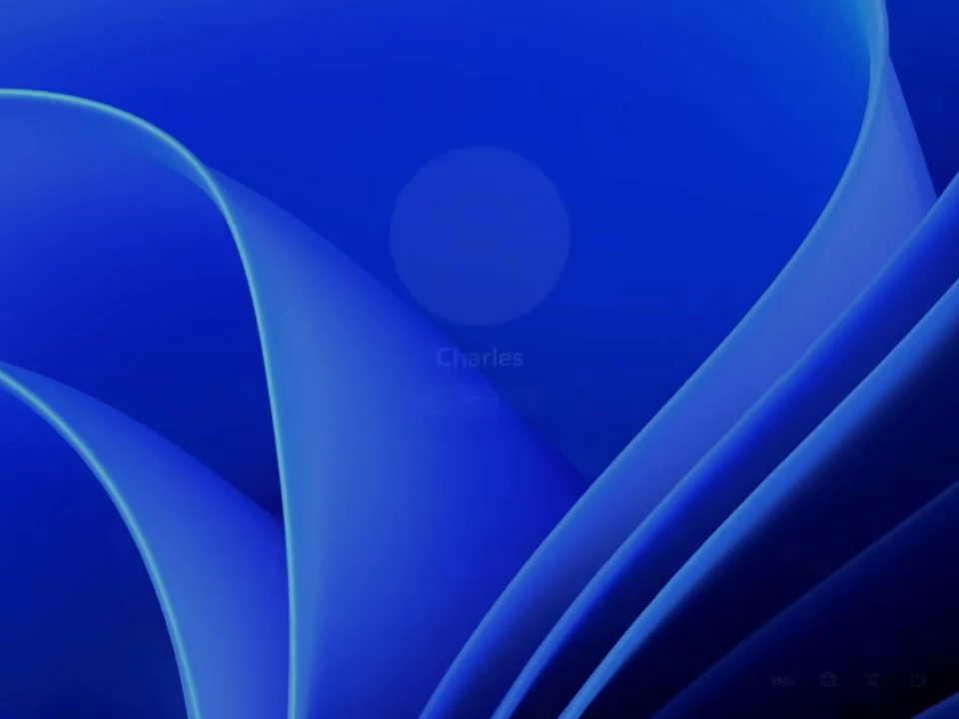
{"action": "key", "text": "Return"}
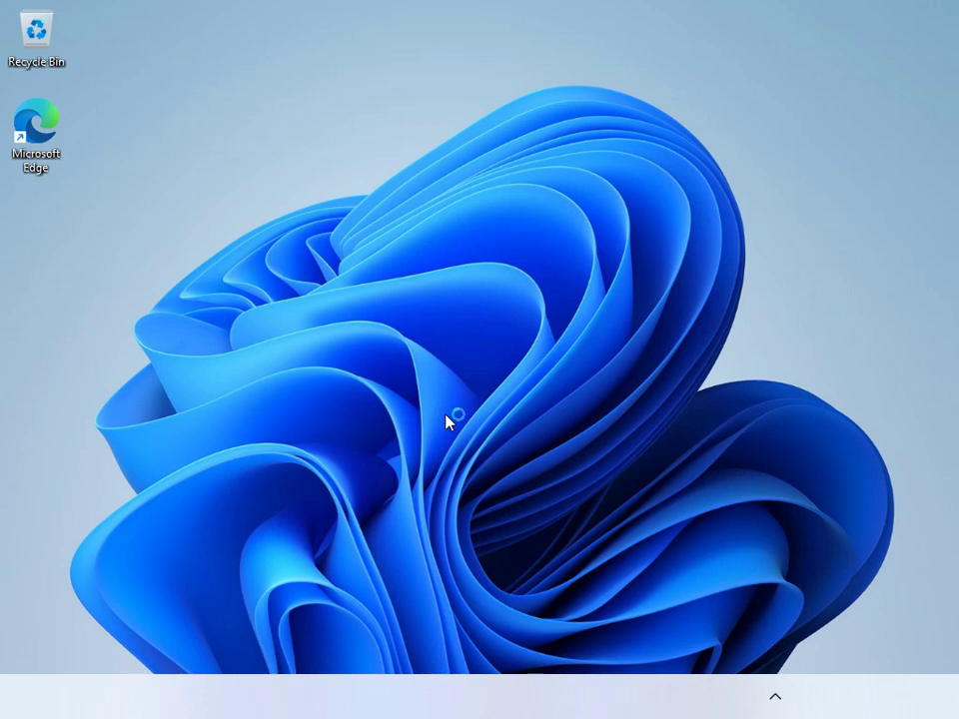
Open the Recycle Bin window, view the Mini11 21H2 RTM disc's contents through This PC, and return to This PC
{"action": "left_click", "coordinate": [18, 57]}
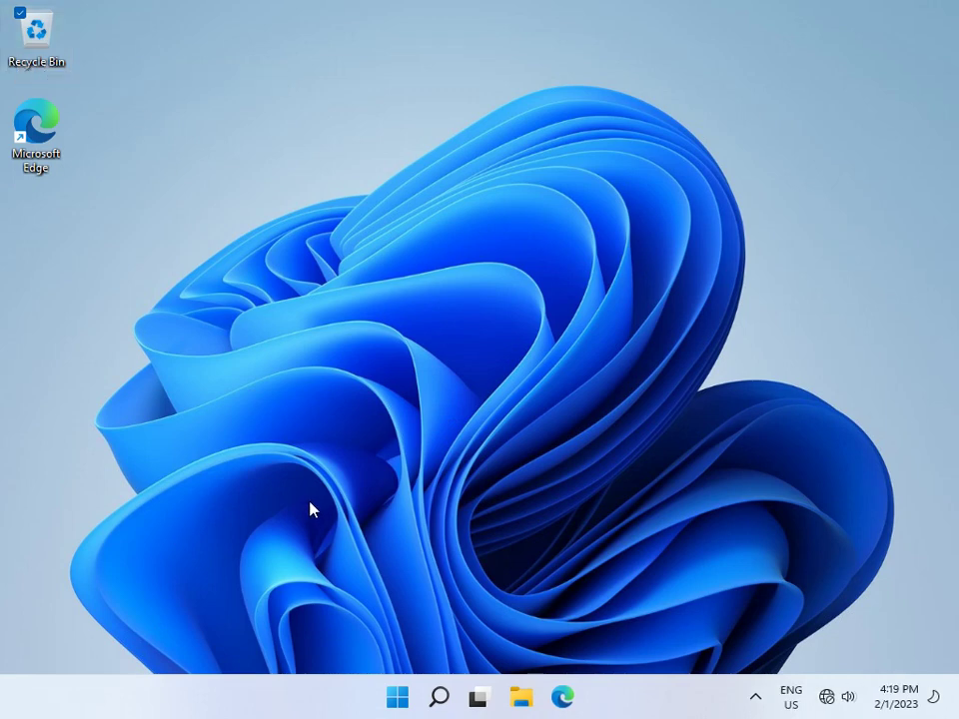
{"action": "key", "text": "Return"}
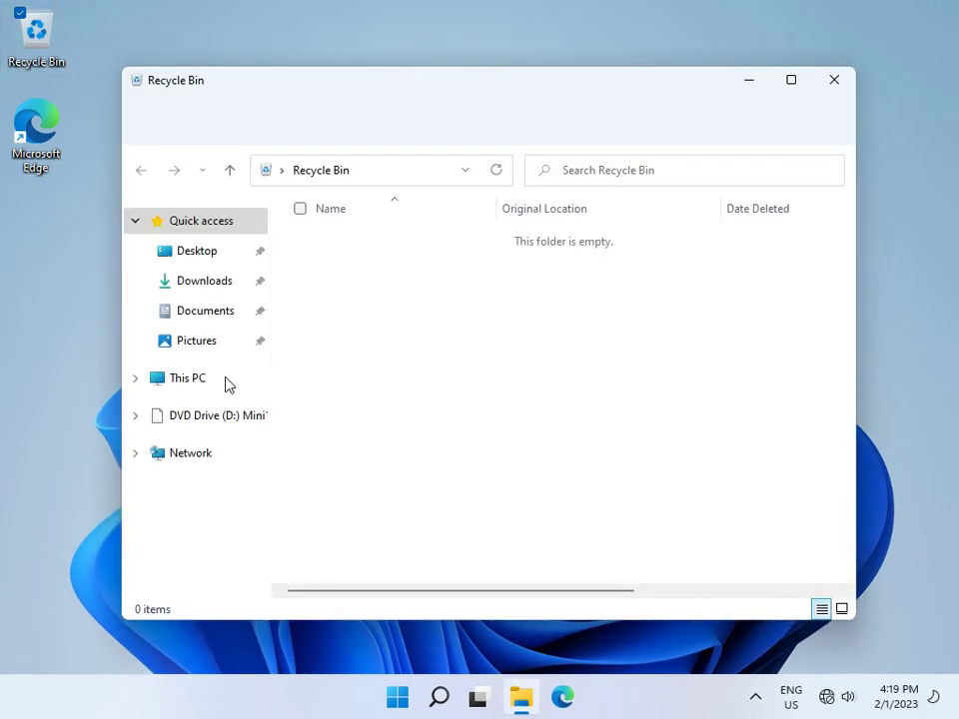
{"action": "left_click", "coordinate": [227, 385]}
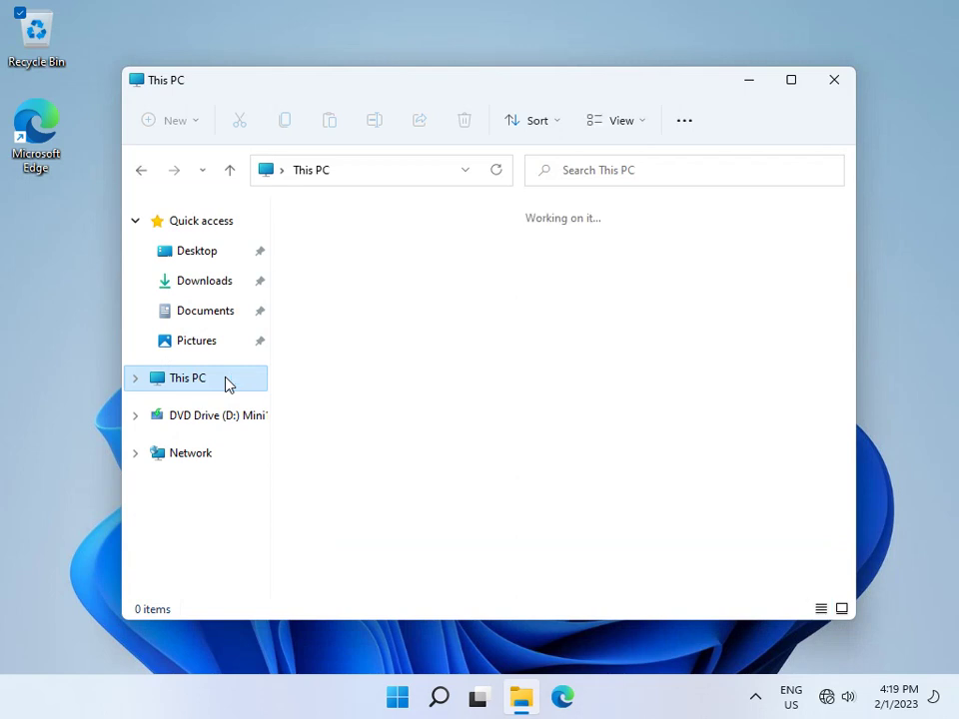
{"action": "double_click", "coordinate": [698, 436]}
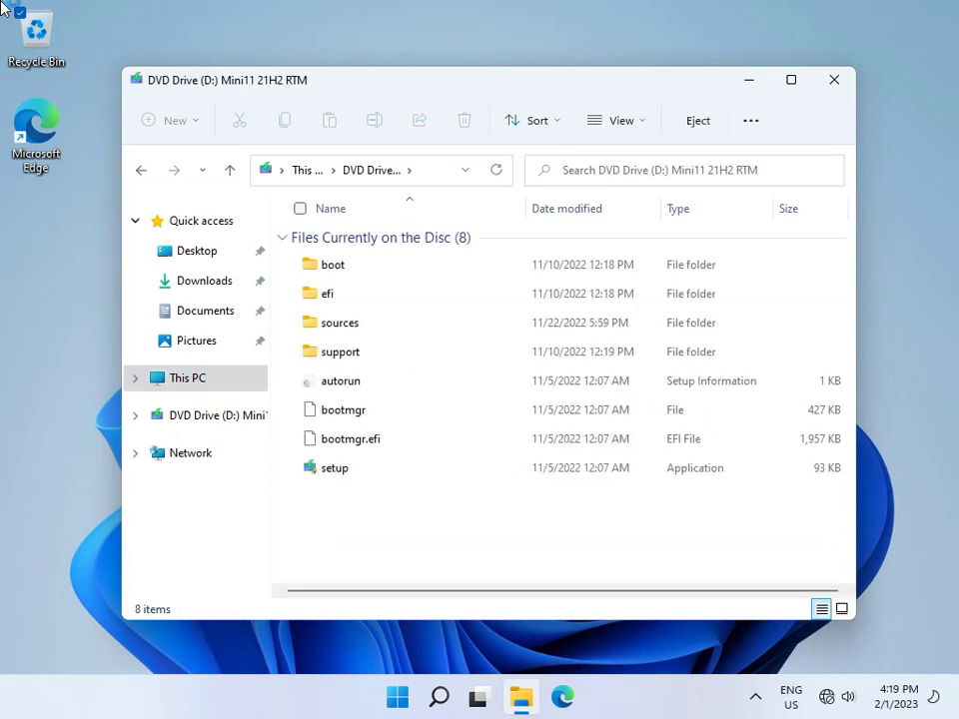
{"action": "left_click", "coordinate": [212, 377]}
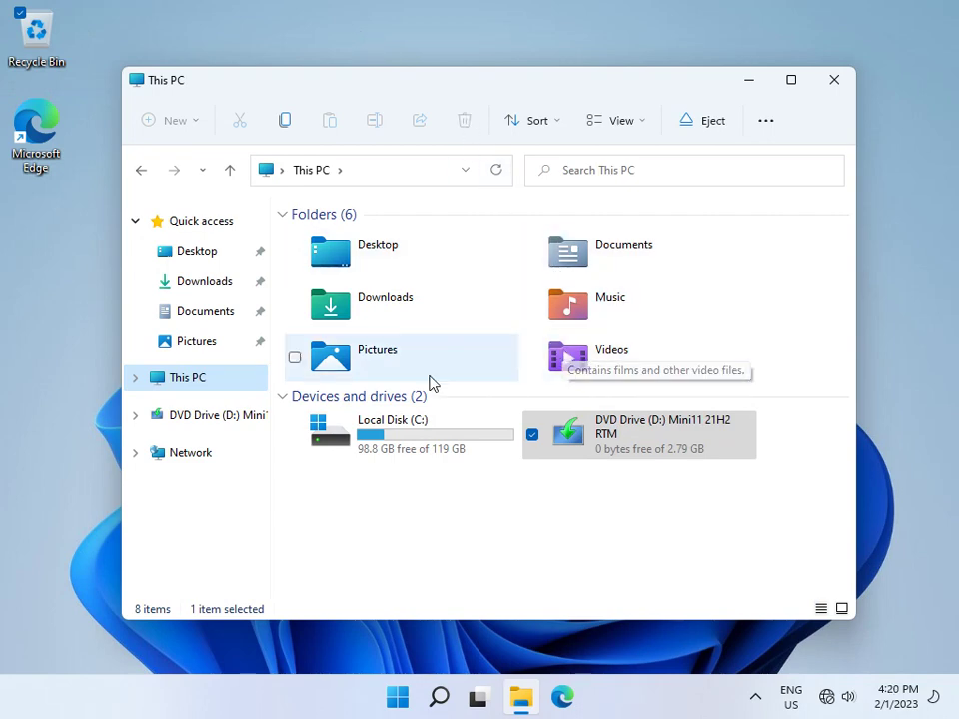
Mount Mini11 22H2 Beta 1 Whistler.iso in the virtual machine's CD/DVD drive and minimise the ShareX window
{"action": "key", "text": "ctrl+d"}
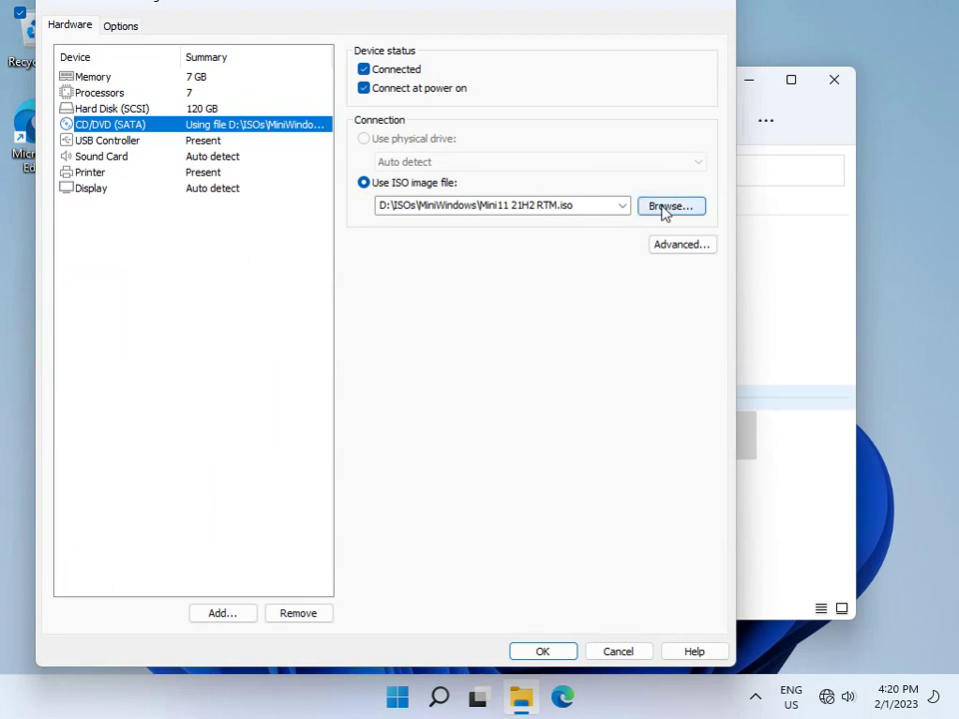
{"action": "left_click", "coordinate": [663, 211]}
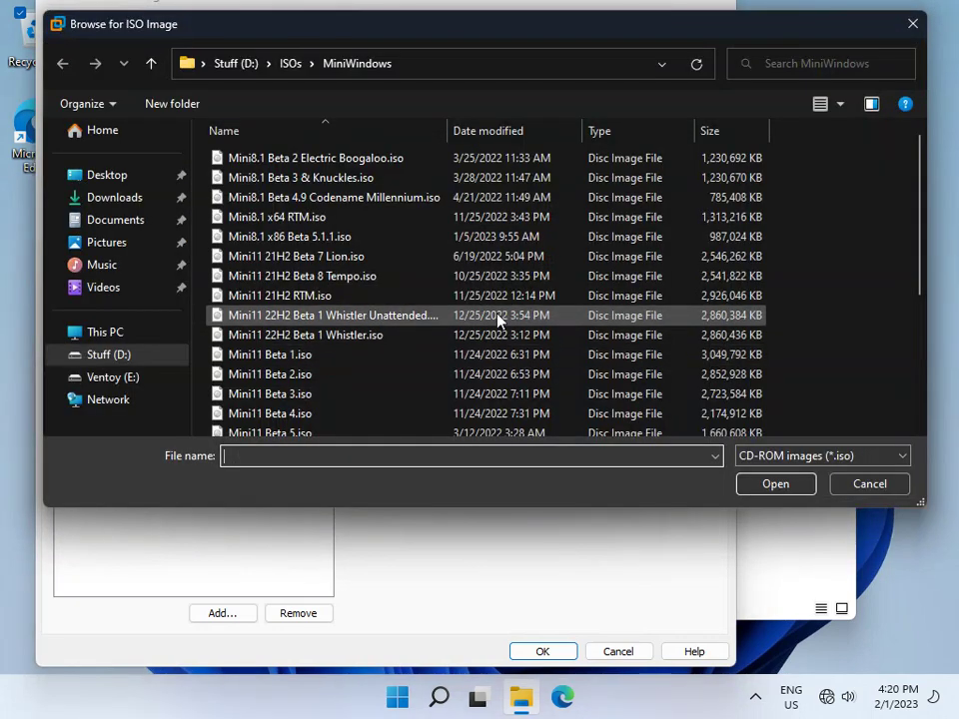
{"action": "scroll", "coordinate": [495, 315], "scroll_direction": "down", "scroll_amount": 4}
{"action": "scroll", "coordinate": [478, 298], "scroll_direction": "up", "scroll_amount": 4}
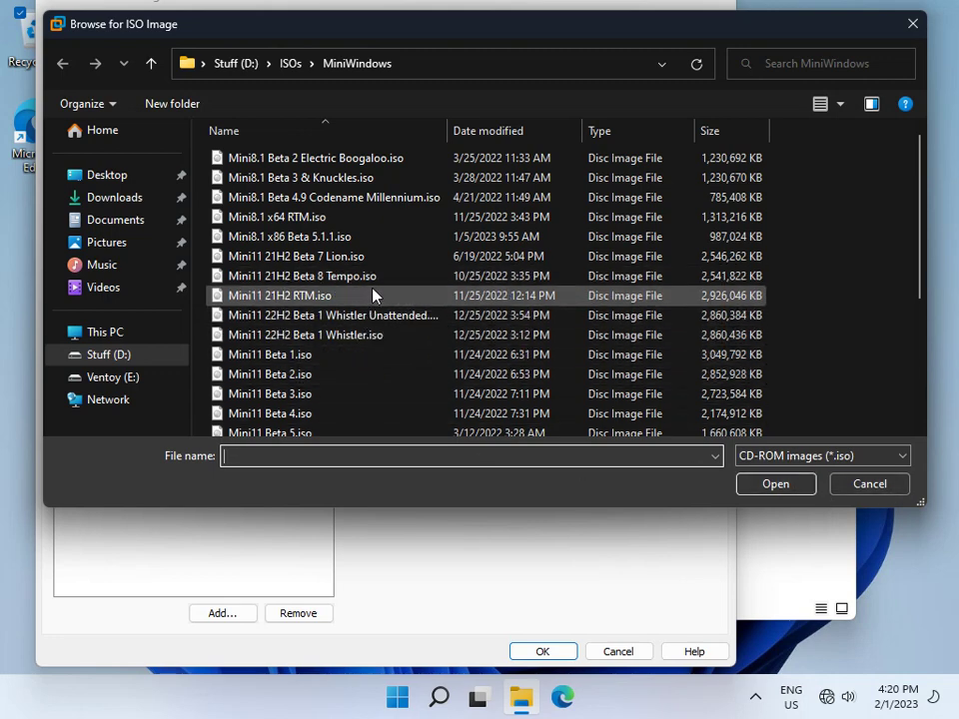
{"action": "left_click", "coordinate": [390, 335]}
{"action": "key", "text": "Return"}
{"action": "left_click", "coordinate": [543, 651]}
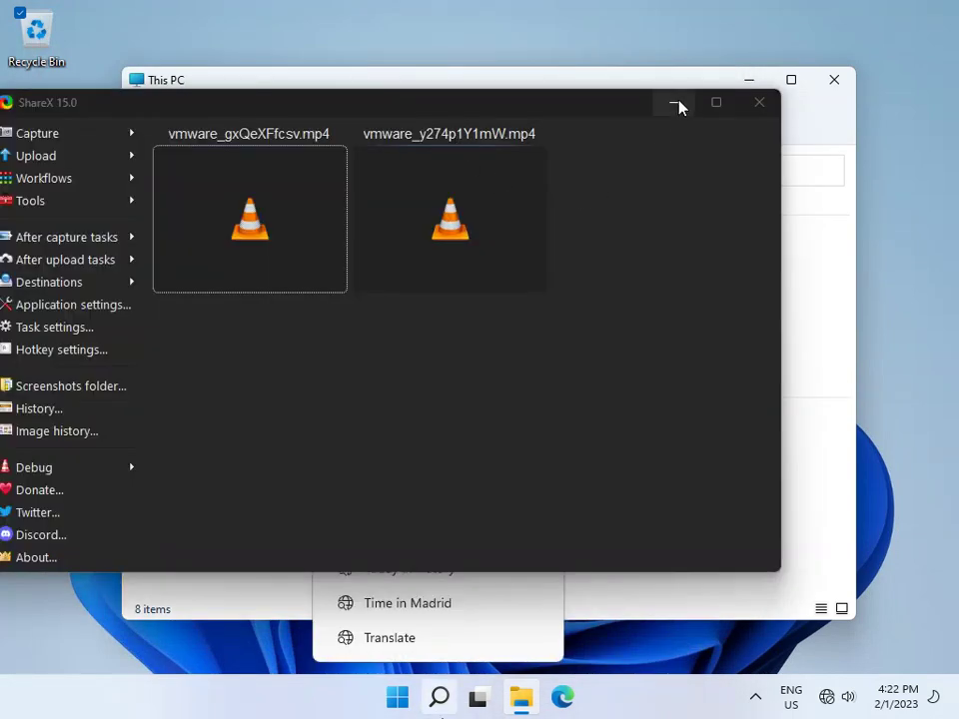
{"action": "left_click", "coordinate": [676, 105]}
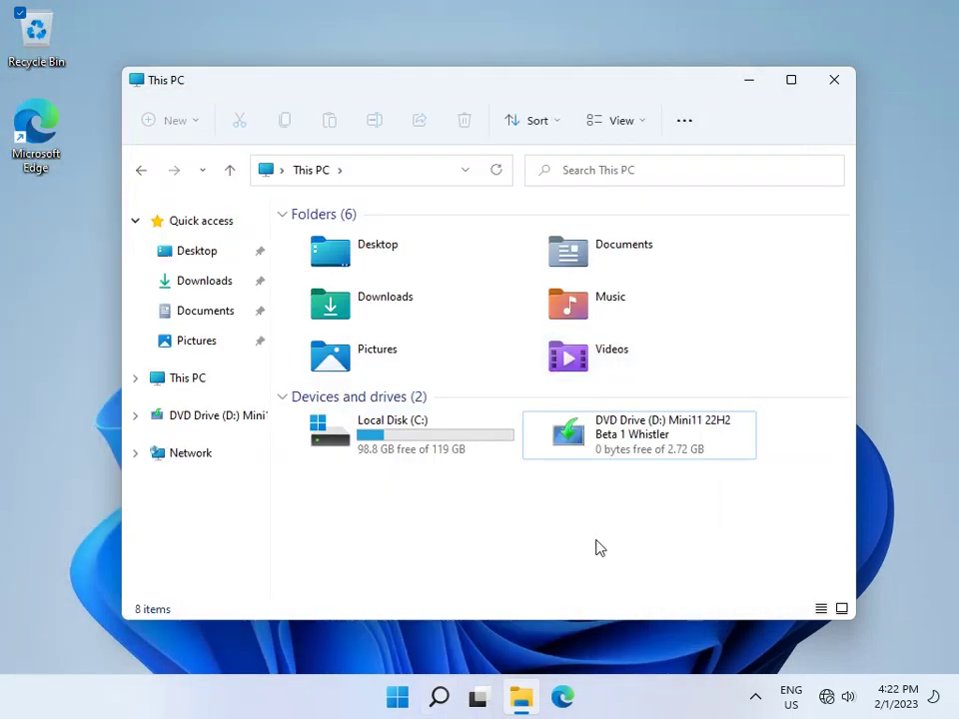
Open the Mini11 22H2 Beta 1 Whistler disc in its own window and enter its sources folder
{"action": "left_click", "coordinate": [604, 453]}
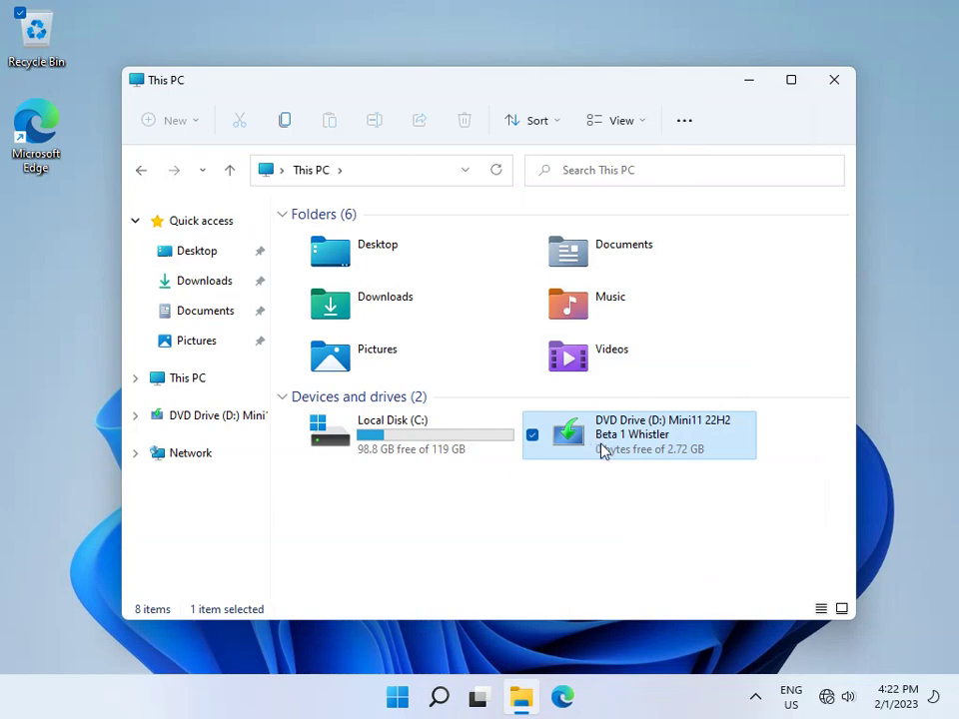
{"action": "right_click", "coordinate": [604, 452]}
{"action": "left_click", "coordinate": [392, 445]}
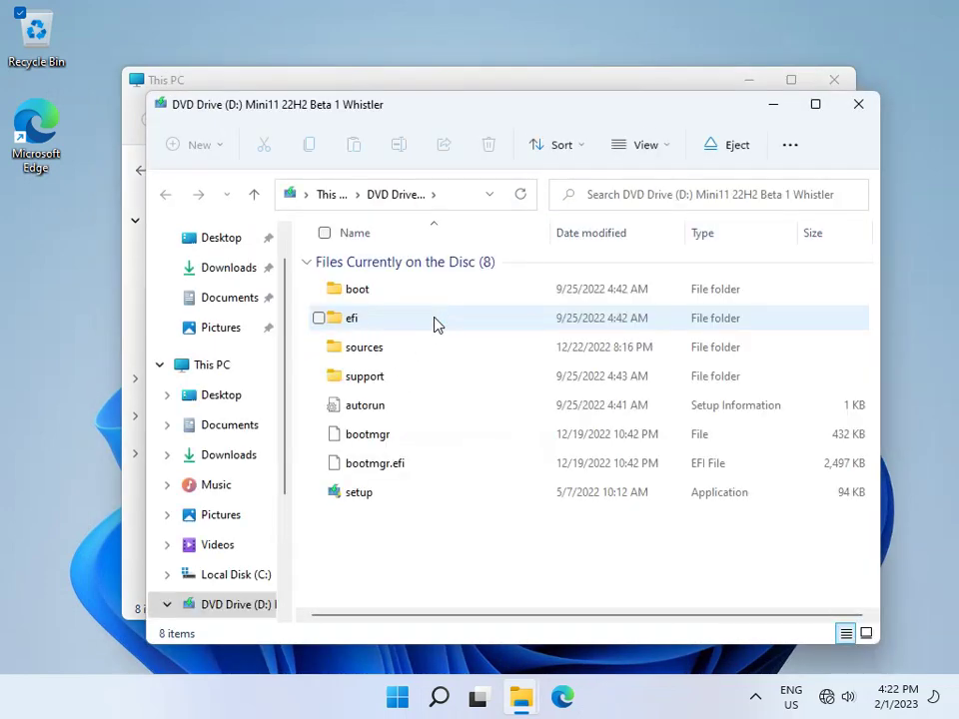
{"action": "double_click", "coordinate": [430, 357]}
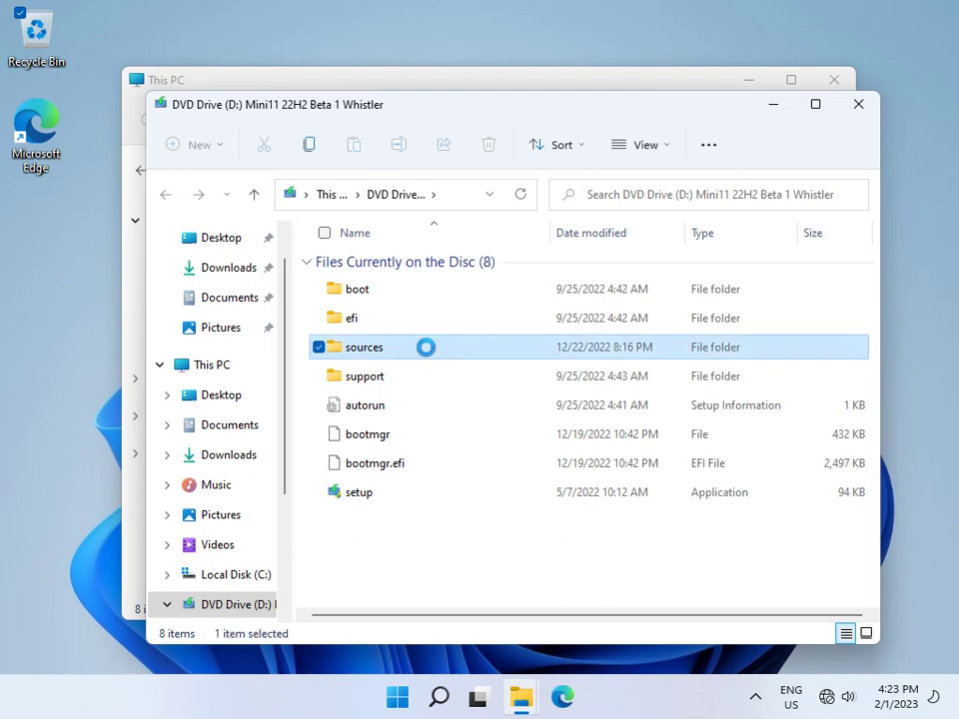
Find the setup application among the Whistler disc's source files and launch it, allowing it administrator access
{"action": "scroll", "coordinate": [408, 395], "scroll_direction": "down", "scroll_amount": 20}
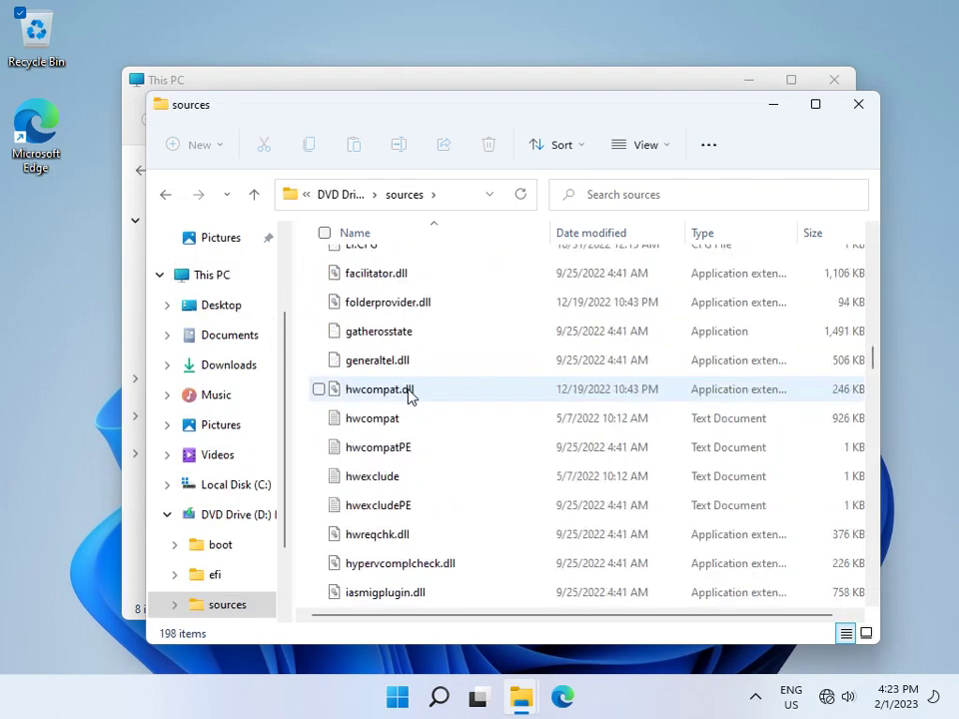
{"action": "scroll", "coordinate": [409, 395], "scroll_direction": "down", "scroll_amount": 6}
{"action": "scroll", "coordinate": [410, 395], "scroll_direction": "up", "scroll_amount": 2}
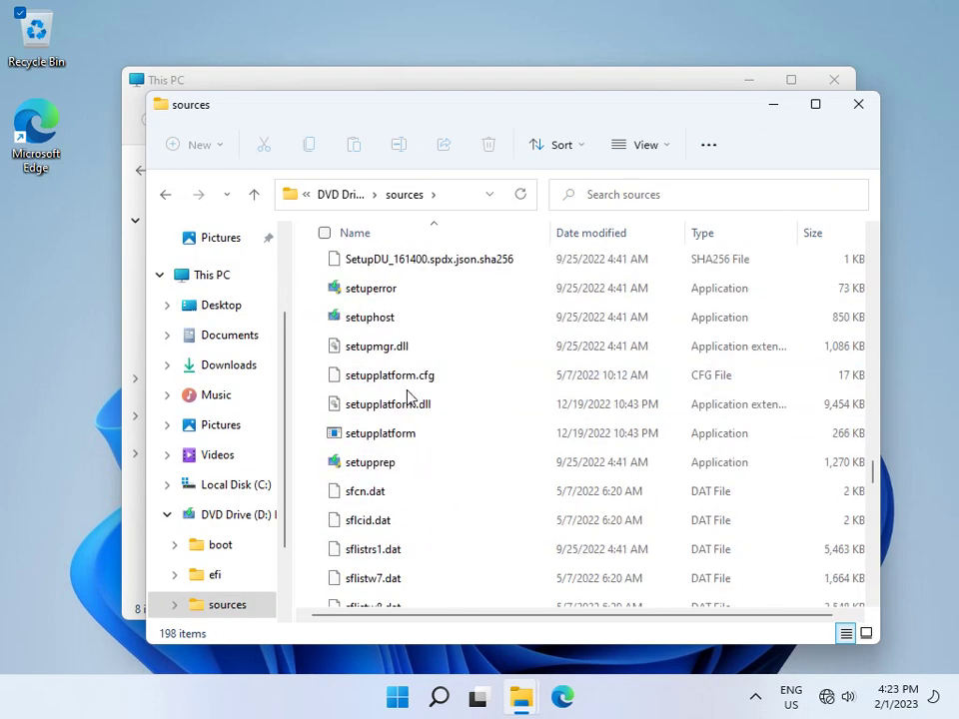
{"action": "scroll", "coordinate": [405, 426], "scroll_direction": "up", "scroll_amount": 3}
{"action": "double_click", "coordinate": [447, 381]}
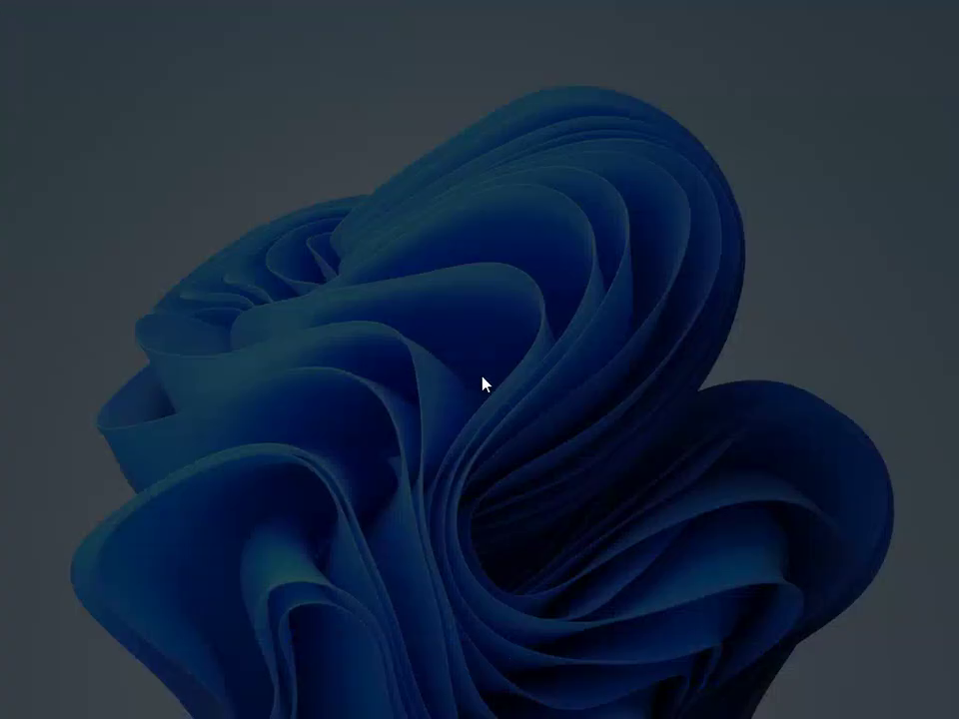
{"action": "left_click", "coordinate": [420, 496]}
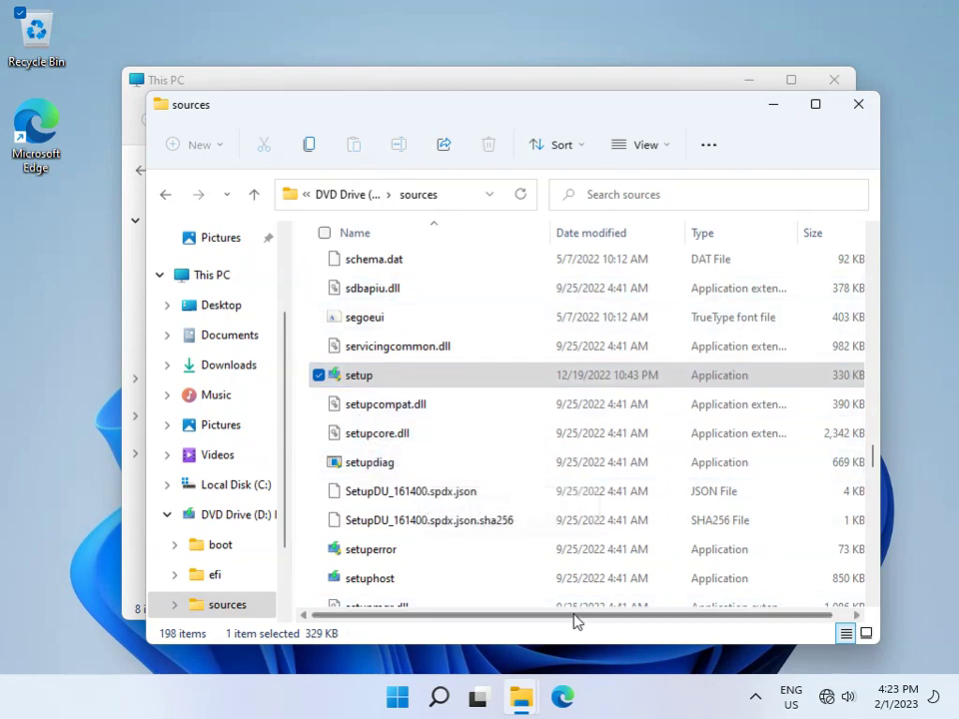
{"action": "mouse_move", "coordinate": [520, 696]}
{"action": "double_click", "coordinate": [392, 381]}
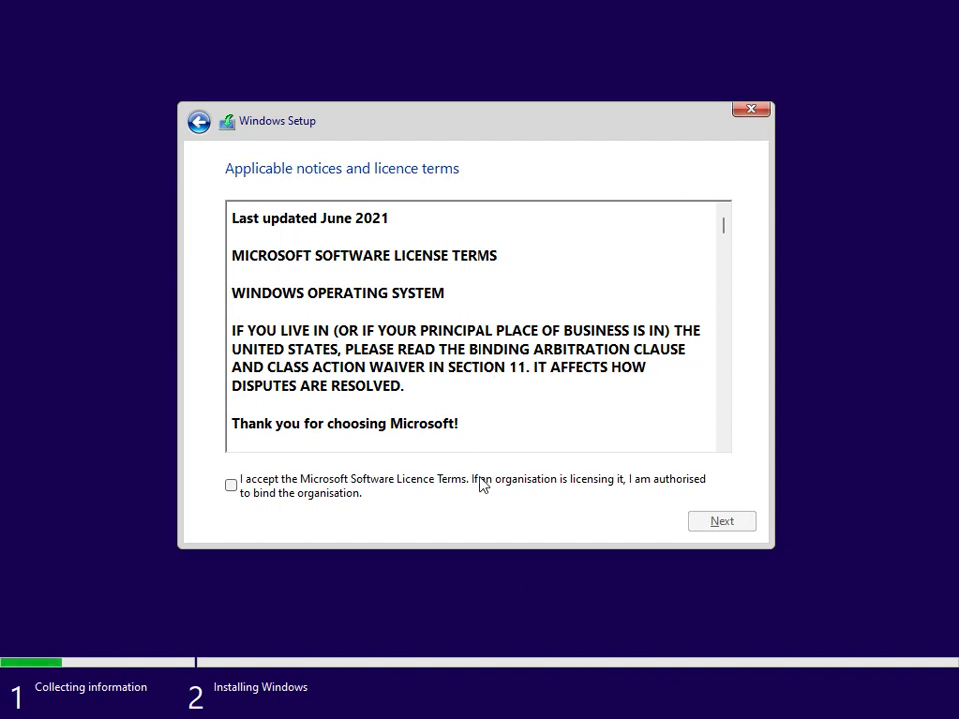
Accept the licence terms and start a customised installation on Drive 0 Partition 2 (C:), agreeing to move old files to Windows.old
{"action": "left_click", "coordinate": [482, 484]}
{"action": "left_click", "coordinate": [724, 523]}
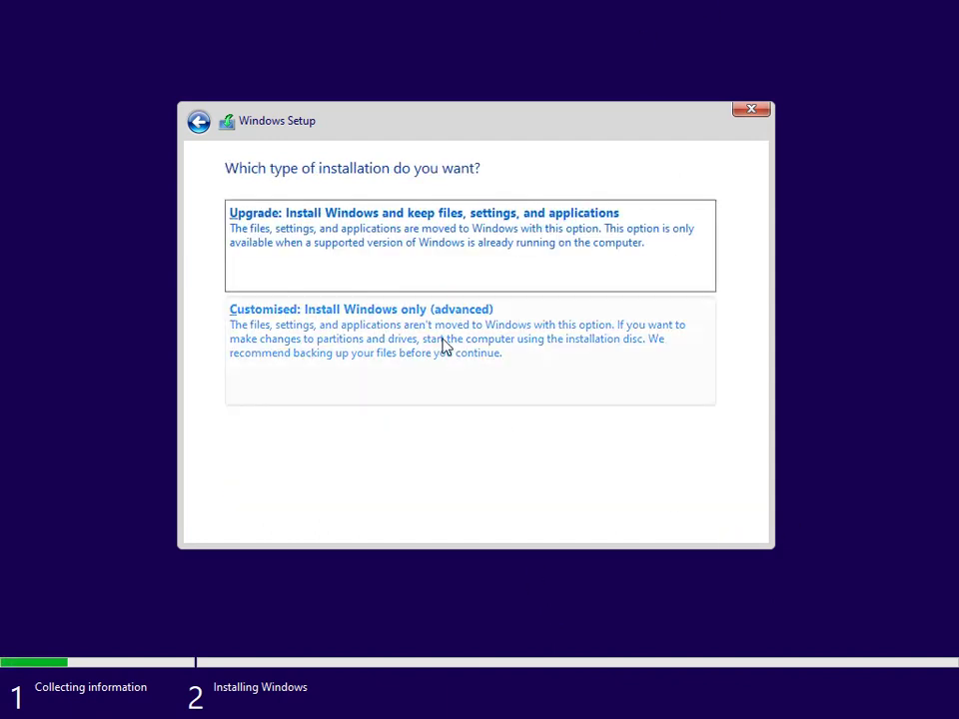
{"action": "left_click", "coordinate": [585, 404]}
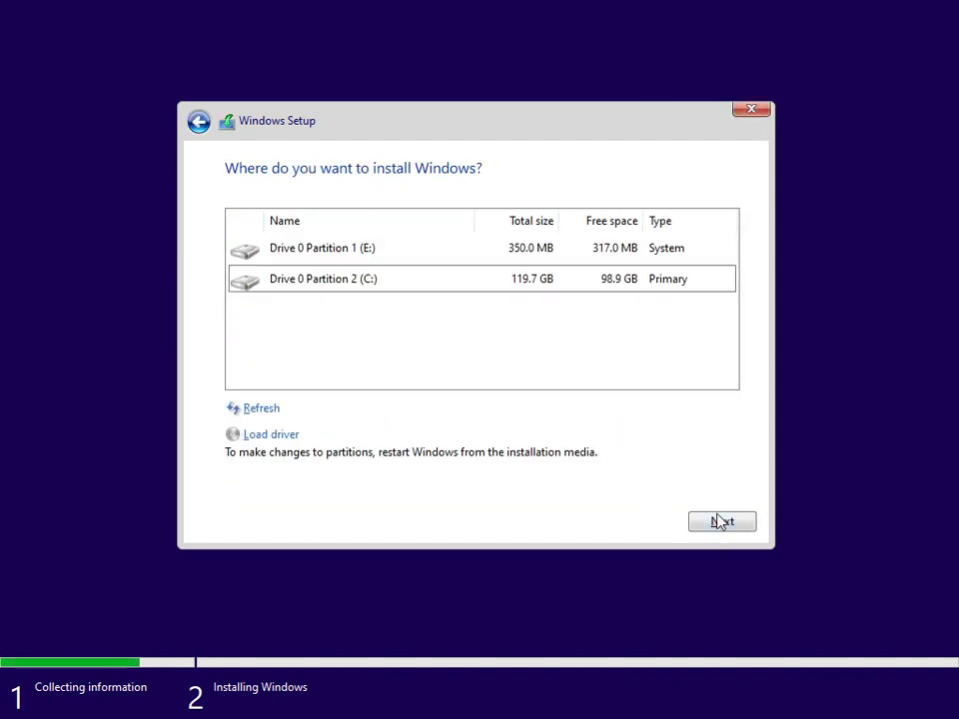
{"action": "left_click", "coordinate": [720, 522]}
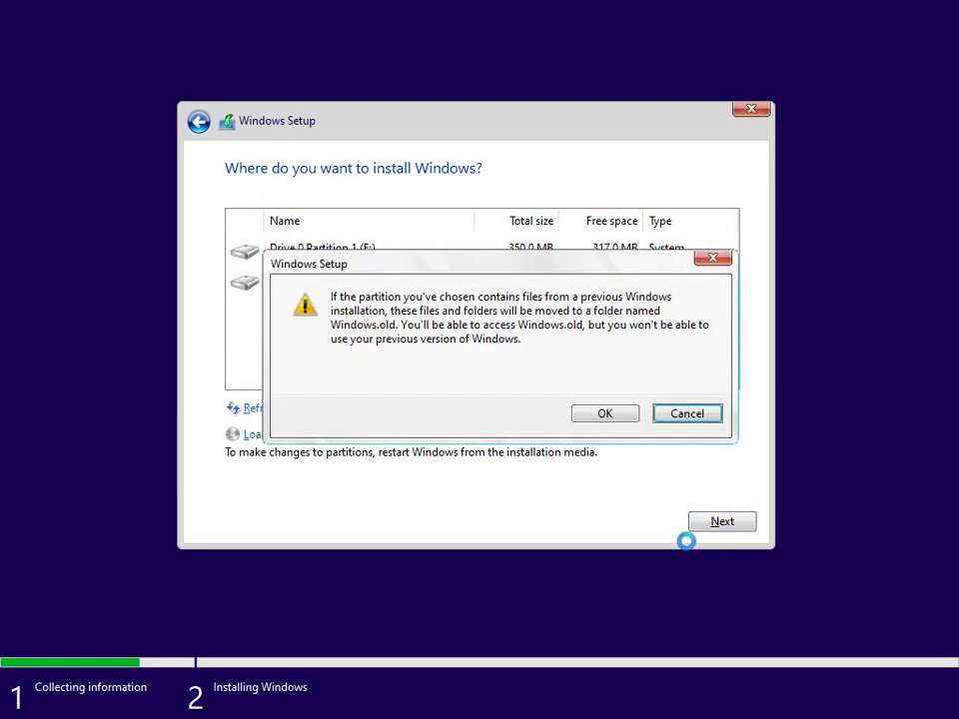
{"action": "left_click", "coordinate": [610, 415]}
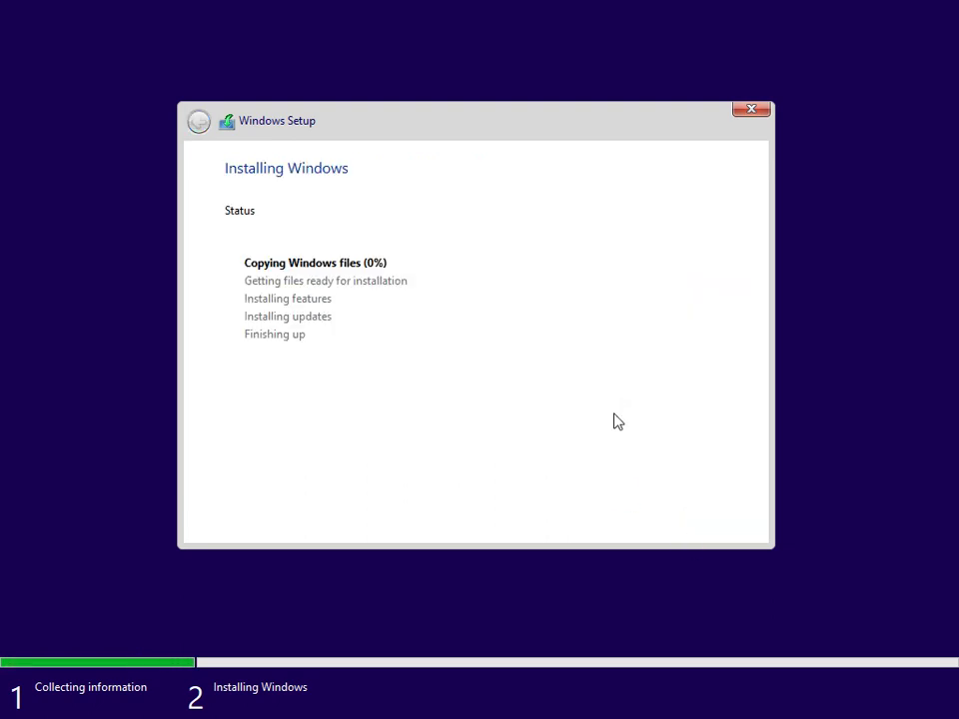